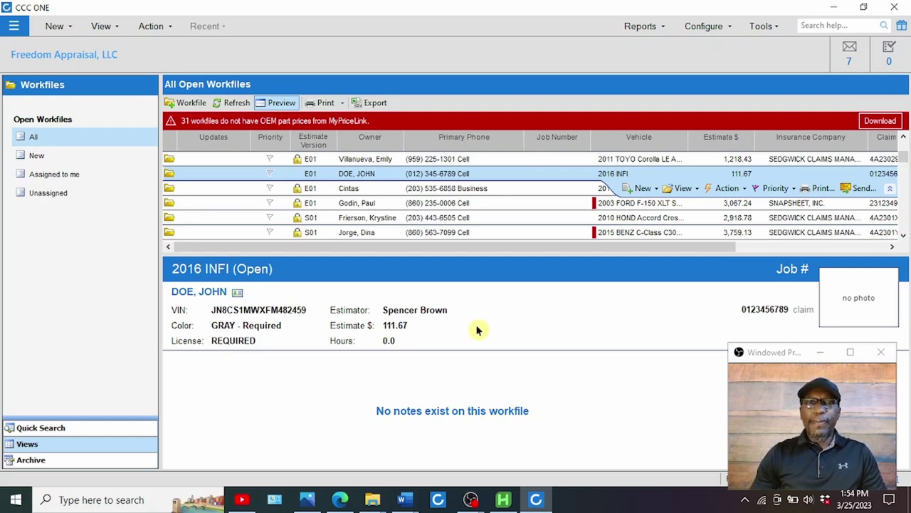
- Create a new workfile
{"action": "left_click", "coordinate": [54, 28]}
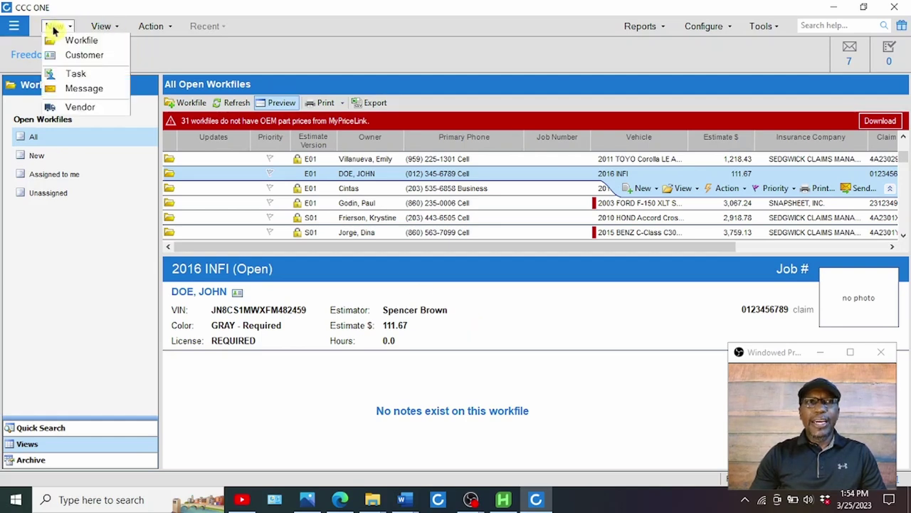
{"action": "left_click", "coordinate": [79, 40]}
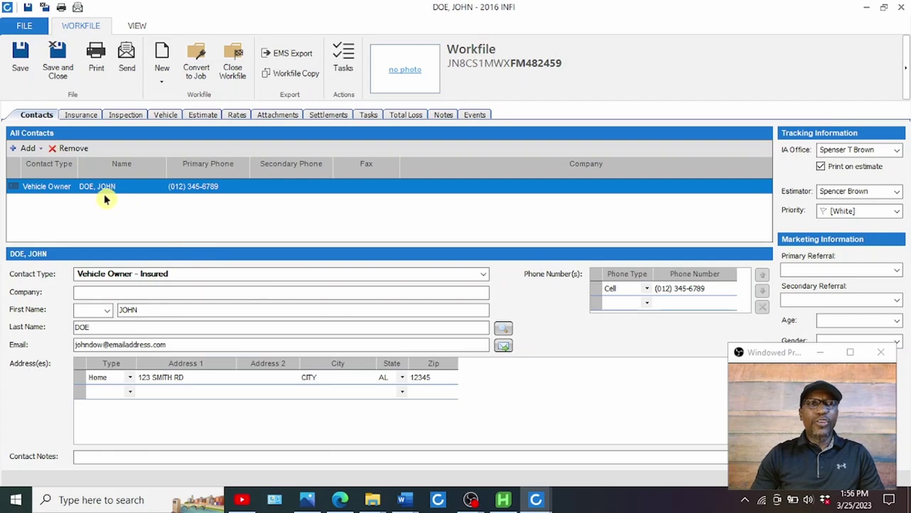
- Add a new adjuster contact to the workfile with first name, last name, email and cell phone number
{"action": "left_click", "coordinate": [27, 148]}
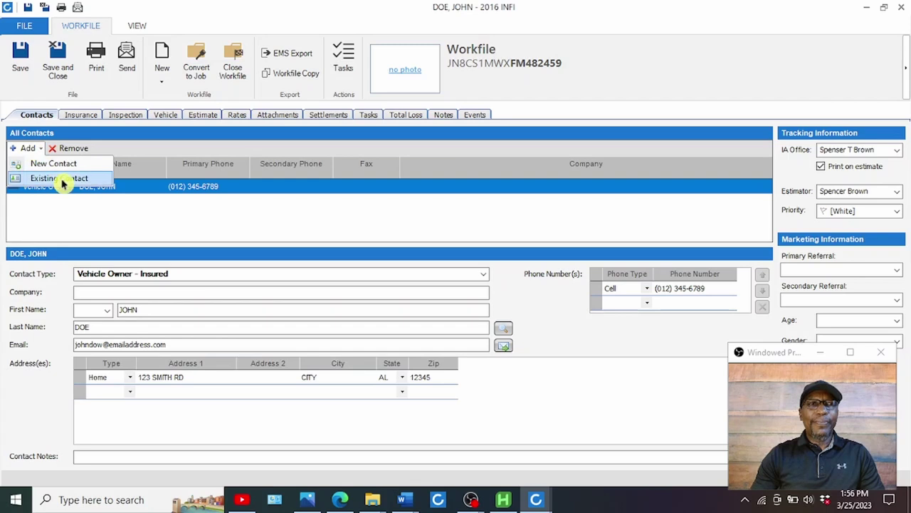
{"action": "left_click", "coordinate": [53, 163]}
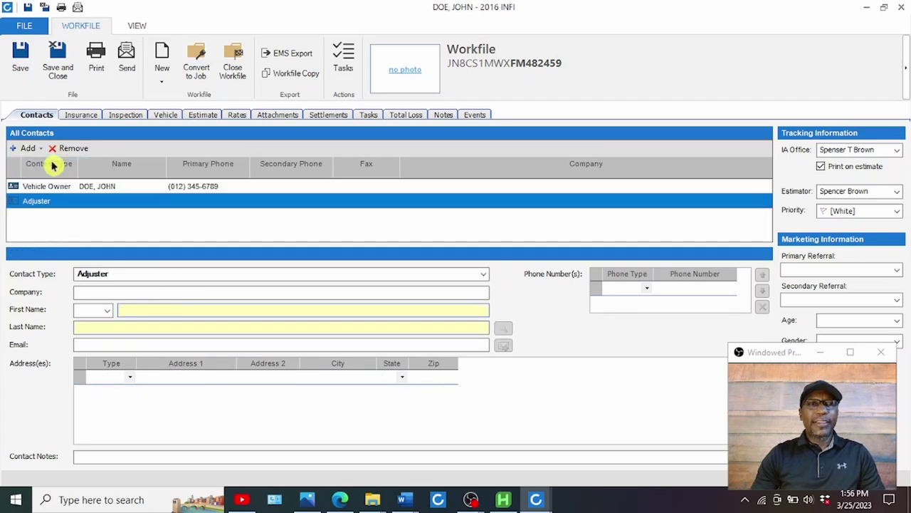
{"action": "left_click", "coordinate": [121, 306]}
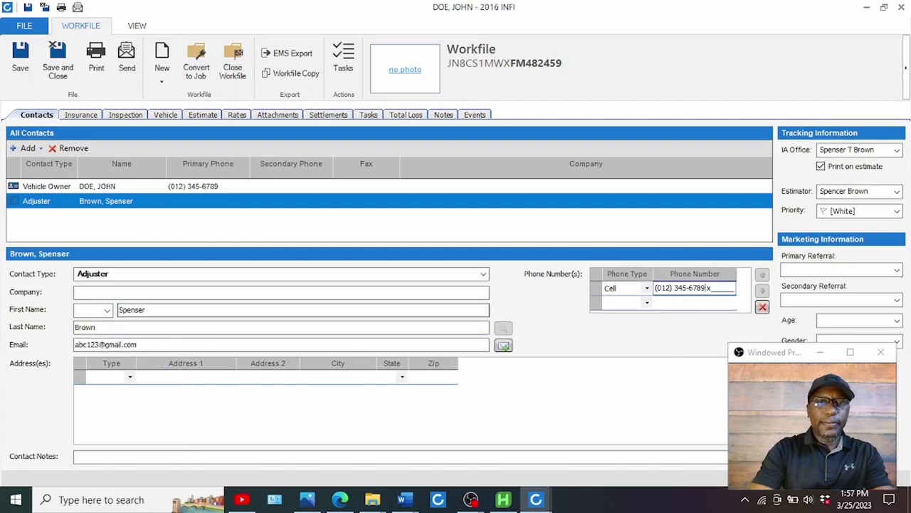
{"action": "left_click", "coordinate": [132, 310]}
{"action": "double_click", "coordinate": [132, 309]}
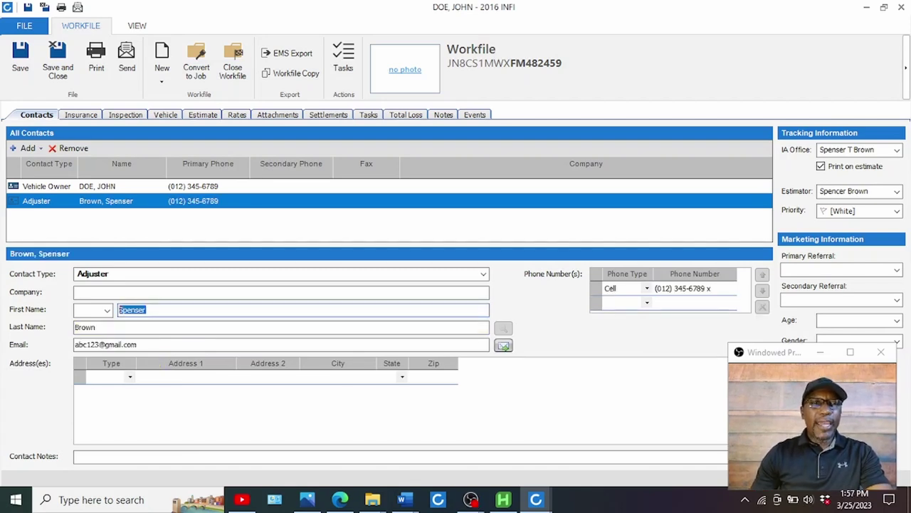
{"action": "left_click_drag", "start_coordinate": [140, 344], "coordinate": [75, 344]}
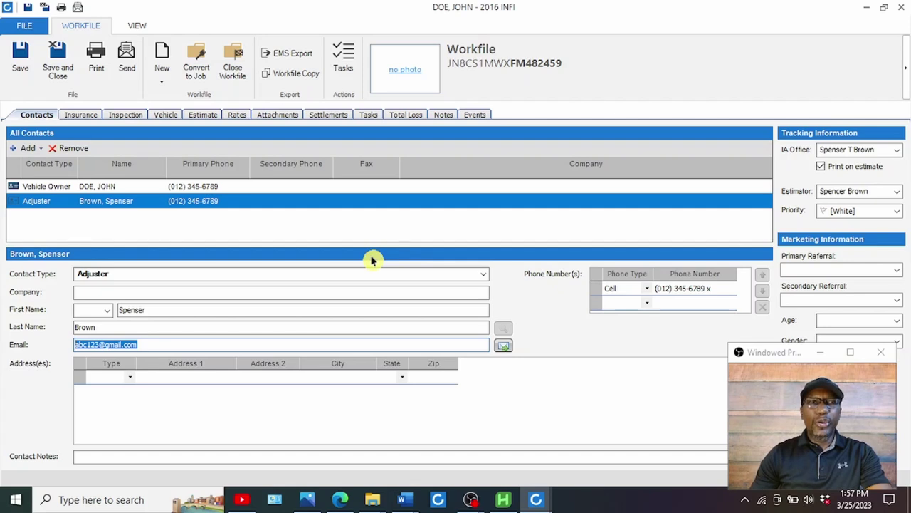
- Review the workfile's insurance information and its inspection details, including the days to repair
{"action": "left_click", "coordinate": [78, 116]}
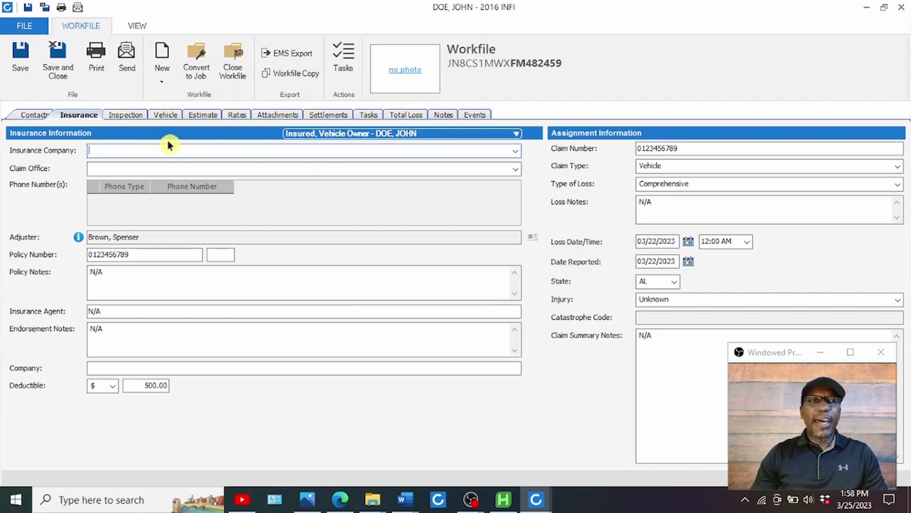
{"action": "left_click", "coordinate": [126, 115]}
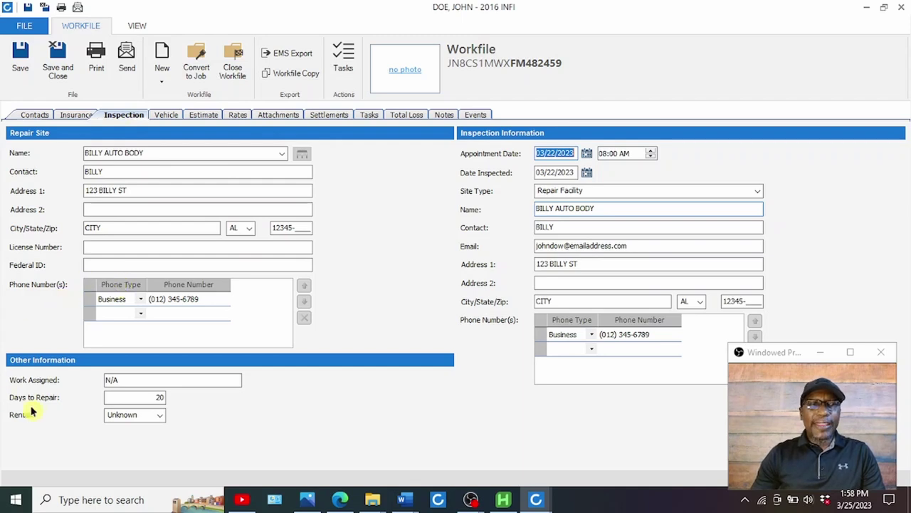
{"action": "left_click", "coordinate": [143, 397]}
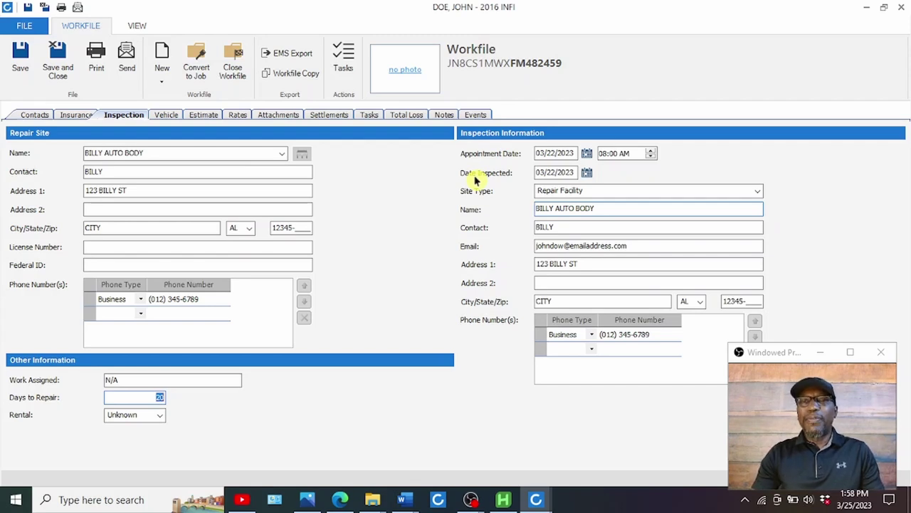
- Try the Home and Repair Facility site types for the inspection, and set the site type to Work
{"action": "left_click", "coordinate": [605, 190]}
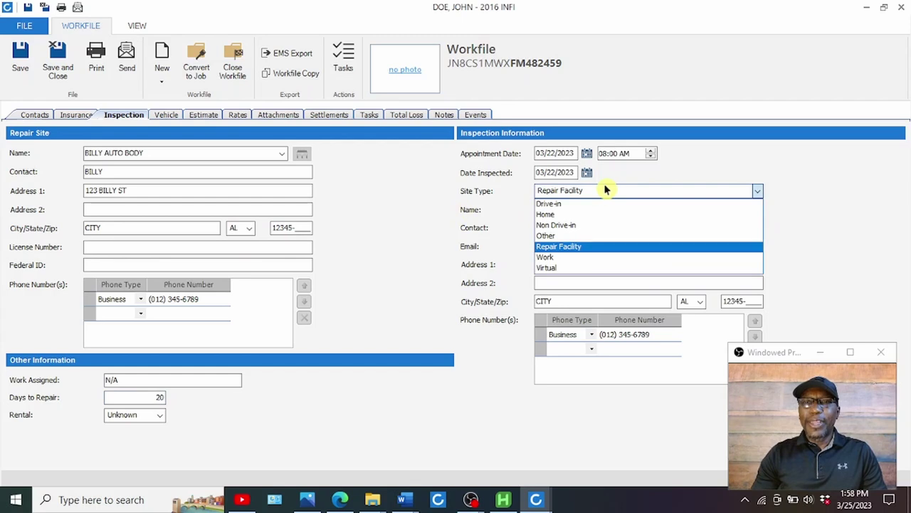
{"action": "left_click", "coordinate": [567, 210]}
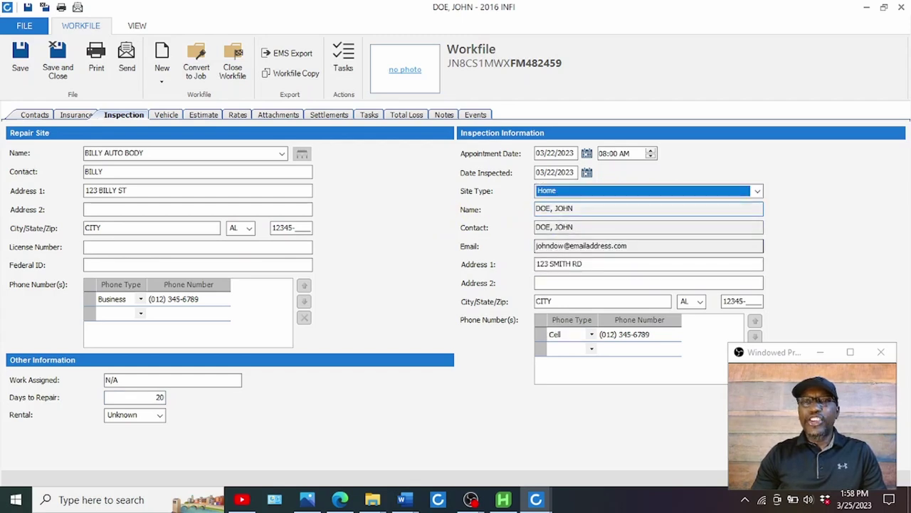
{"action": "left_click", "coordinate": [595, 191]}
{"action": "left_click", "coordinate": [583, 246]}
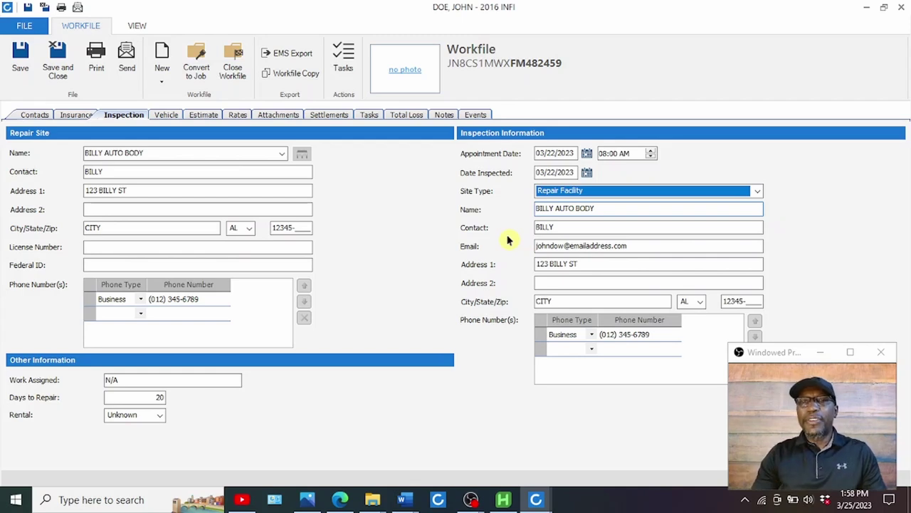
{"action": "left_click", "coordinate": [606, 191]}
{"action": "left_click", "coordinate": [571, 258]}
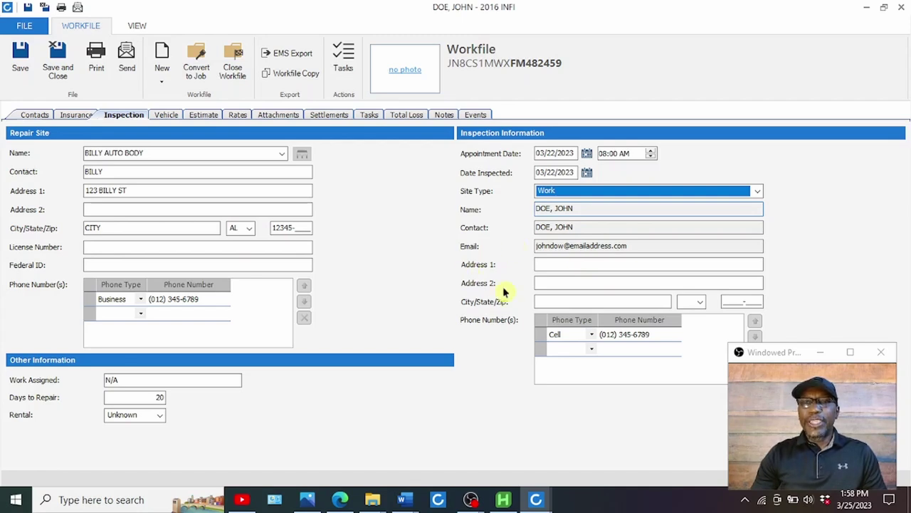
- Decode the vehicle's VIN and accept the resulting change to the vehicle information
{"action": "left_click", "coordinate": [163, 117]}
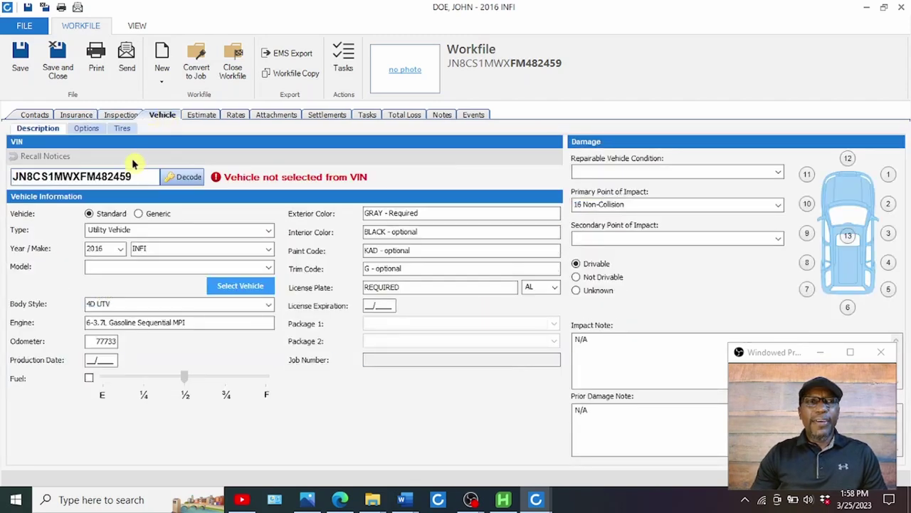
{"action": "left_click_drag", "start_coordinate": [131, 177], "coordinate": [12, 177]}
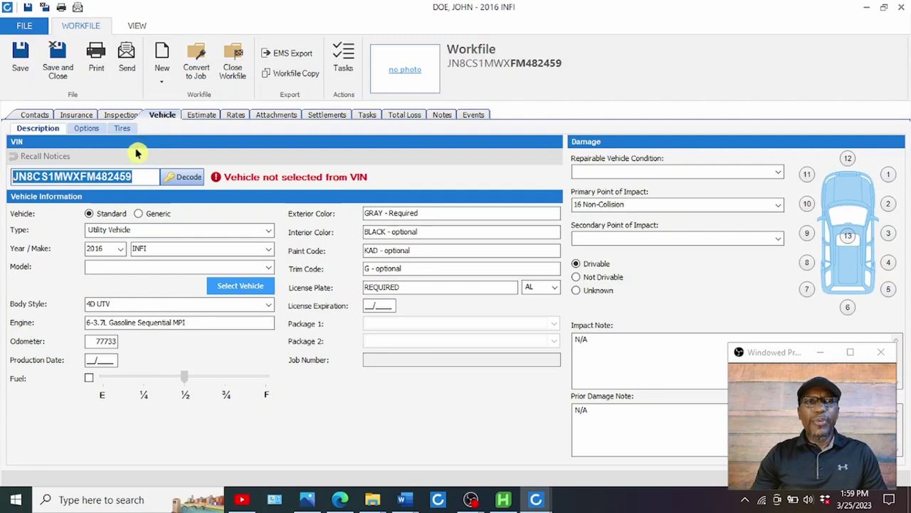
{"action": "left_click", "coordinate": [180, 176]}
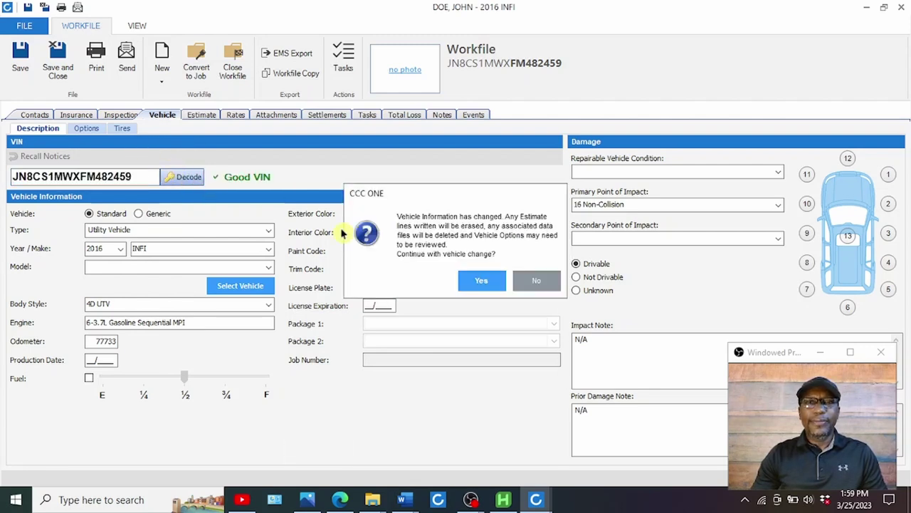
{"action": "left_click", "coordinate": [482, 282]}
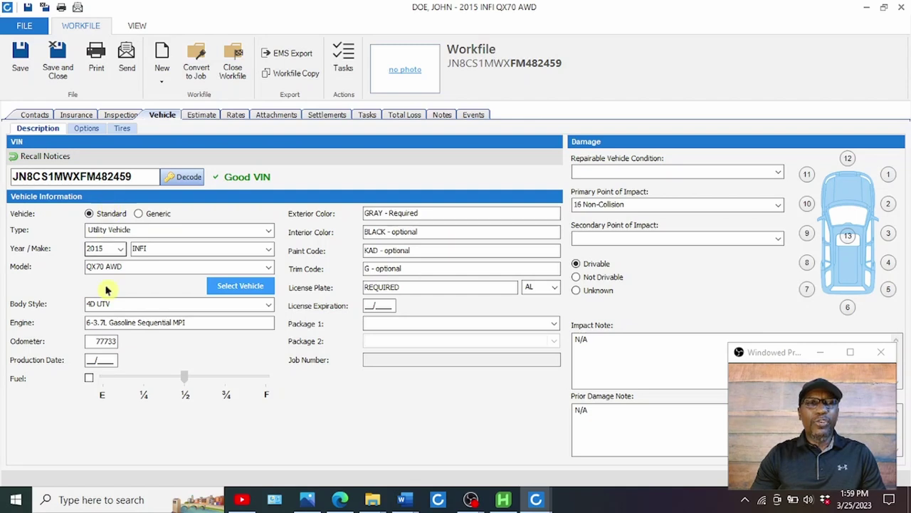
- Review the vehicle's odometer, exterior and interior color, paint code, trim code and license plate entries
{"action": "left_click_drag", "start_coordinate": [87, 341], "coordinate": [121, 344]}
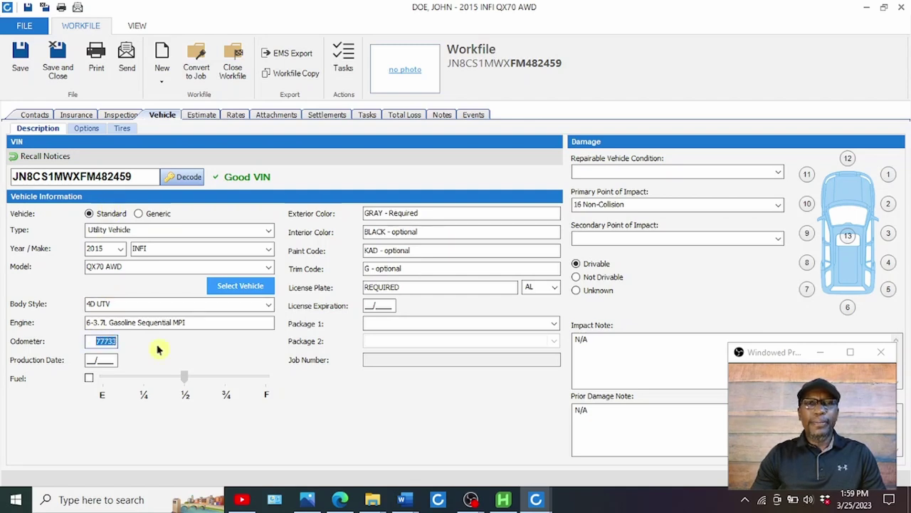
{"action": "left_click_drag", "start_coordinate": [407, 213], "coordinate": [354, 214]}
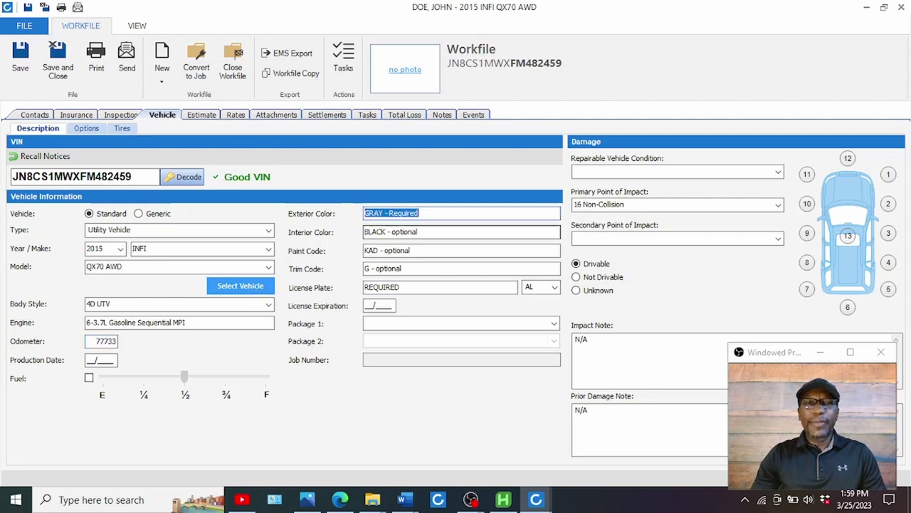
{"action": "left_click_drag", "start_coordinate": [420, 232], "coordinate": [355, 237]}
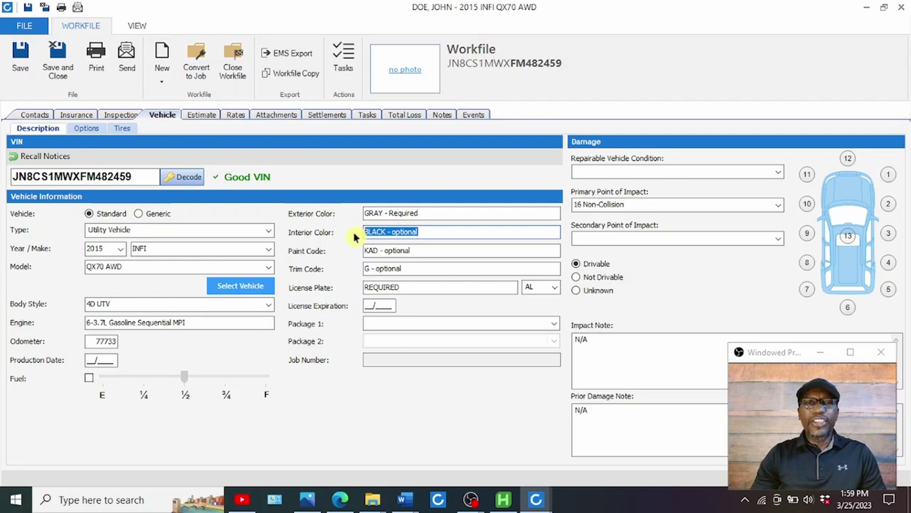
{"action": "key", "text": "Tab"}
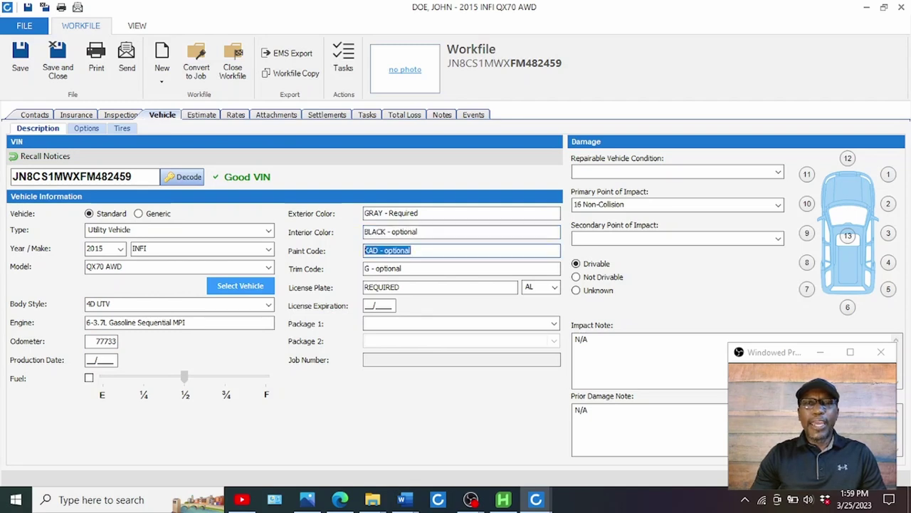
{"action": "key", "text": "Tab"}
{"action": "key", "text": "Tab"}
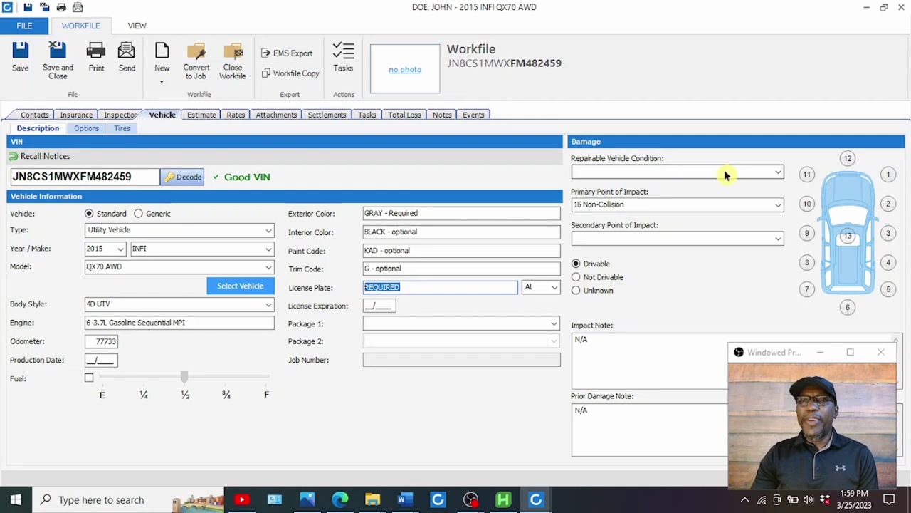
- Check the repairable vehicle condition options and select 16 Non-Collision as the primary point of impact
{"action": "left_click", "coordinate": [777, 178]}
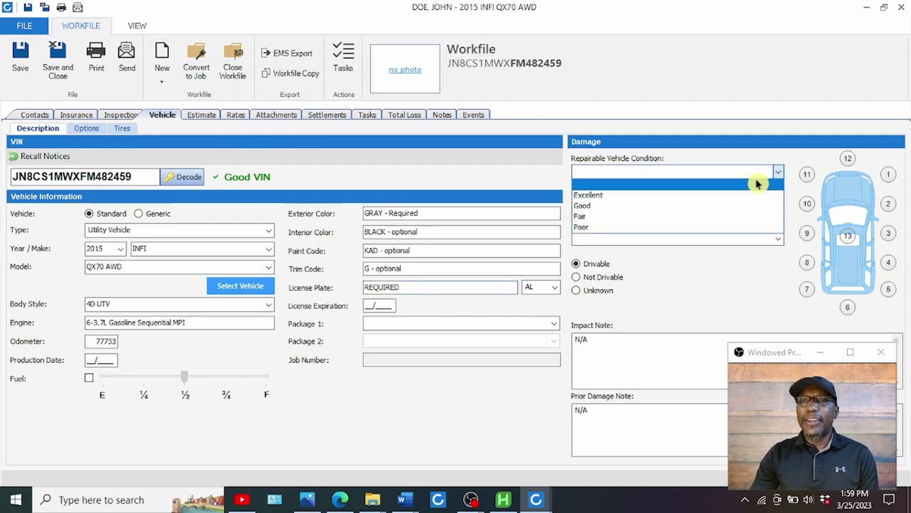
{"action": "left_click", "coordinate": [740, 158]}
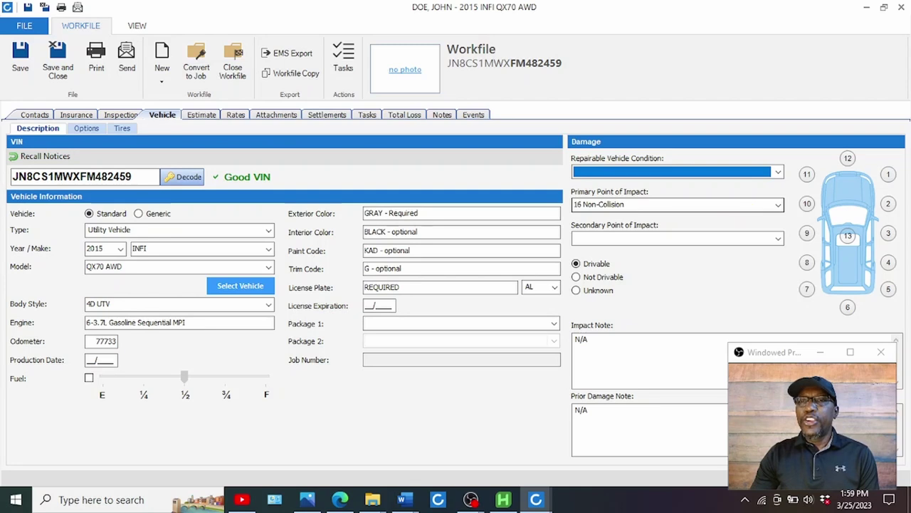
{"action": "left_click", "coordinate": [777, 211]}
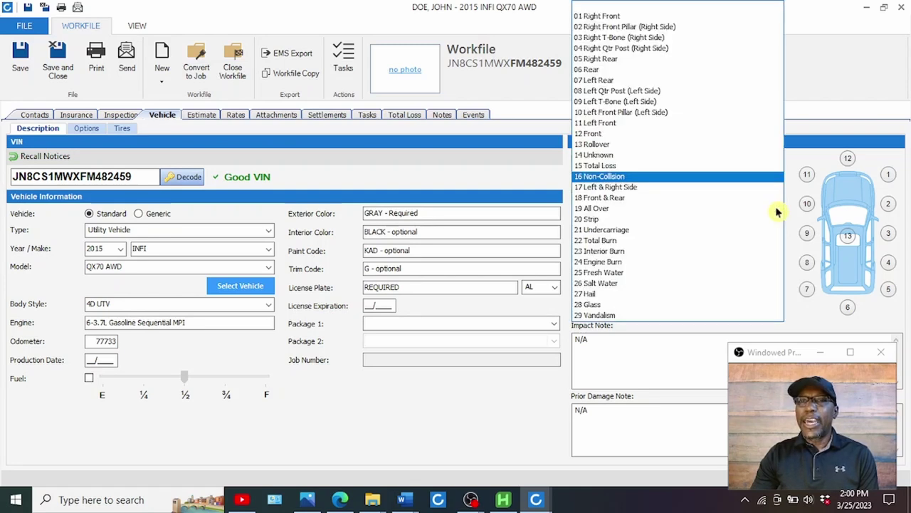
{"action": "left_click", "coordinate": [699, 177]}
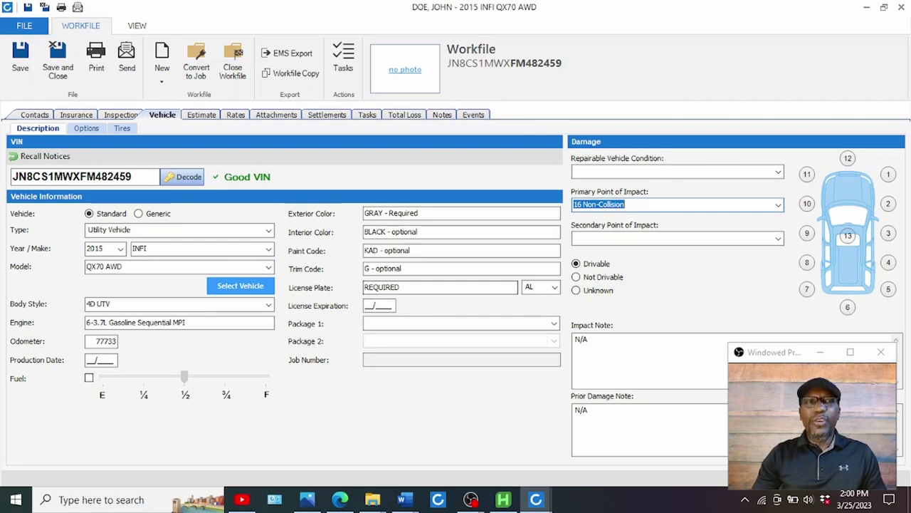
- Apply sales tax to the Body, Paint, Mechanical, Frame and Structural categories in the estimate's labor rates
{"action": "left_click", "coordinate": [201, 115]}
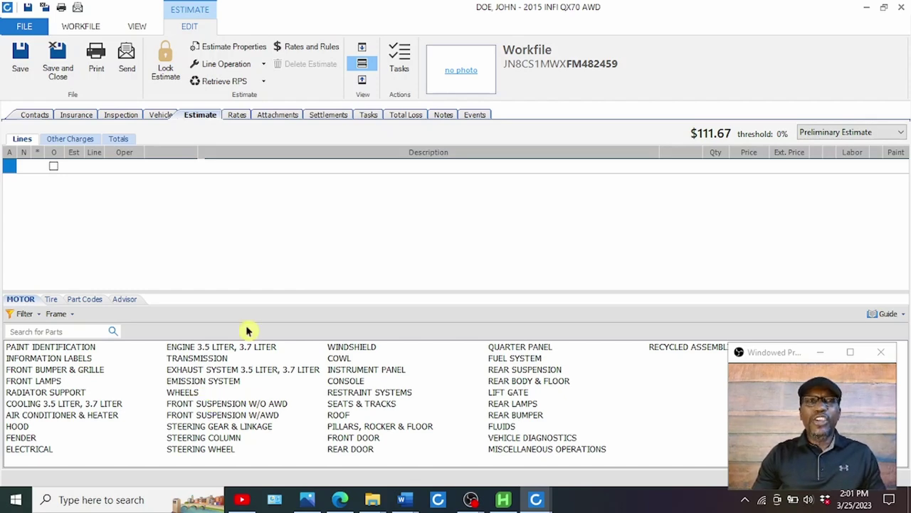
{"action": "left_click", "coordinate": [236, 118]}
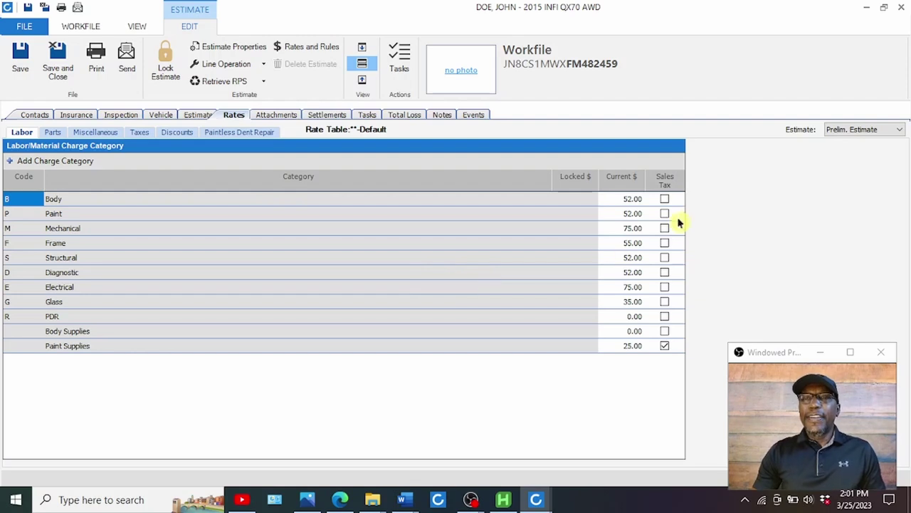
{"action": "left_click", "coordinate": [664, 199]}
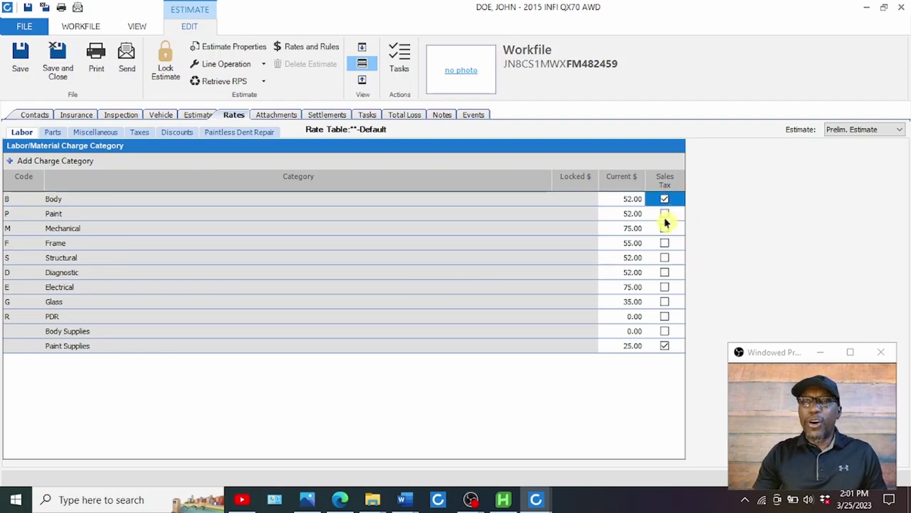
{"action": "left_click", "coordinate": [665, 215]}
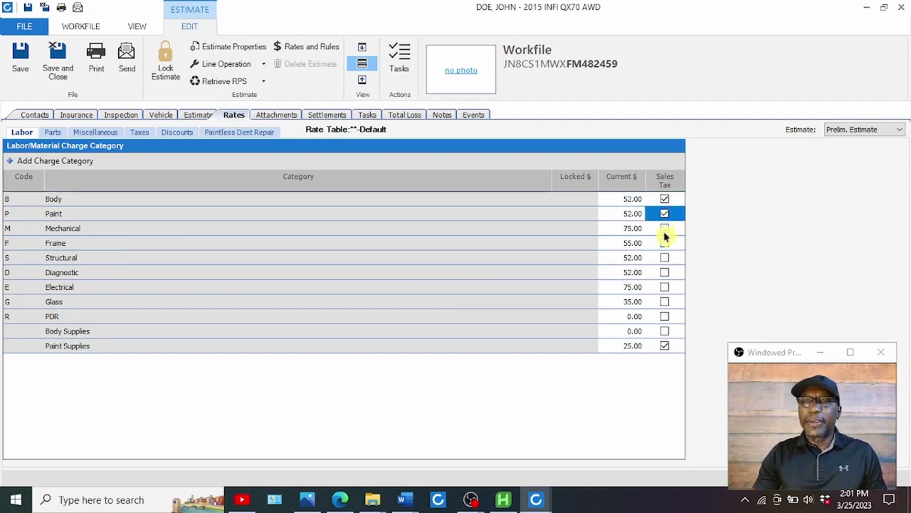
{"action": "left_click", "coordinate": [664, 229]}
{"action": "left_click", "coordinate": [663, 244]}
{"action": "left_click", "coordinate": [662, 260]}
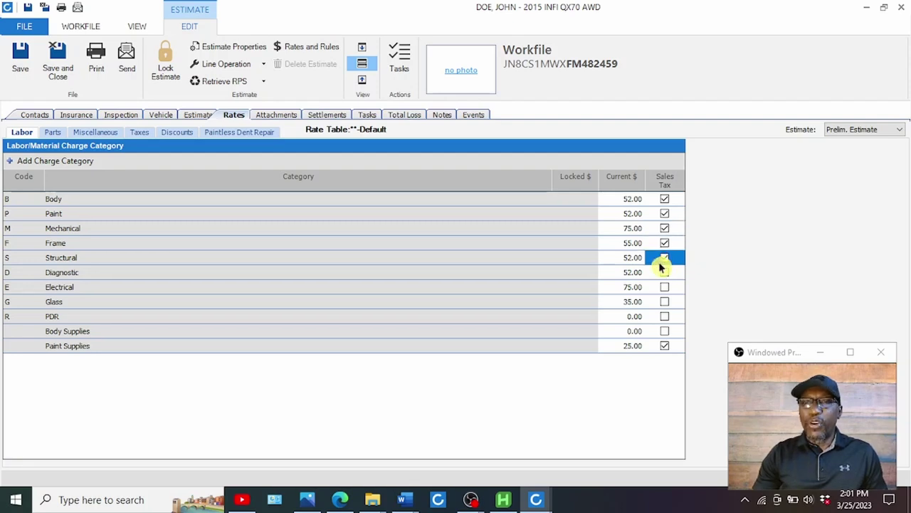
- Remove sales tax from the Frame, Mechanical, Paint and Body labor categories
{"action": "left_click", "coordinate": [664, 258]}
{"action": "left_click", "coordinate": [665, 245]}
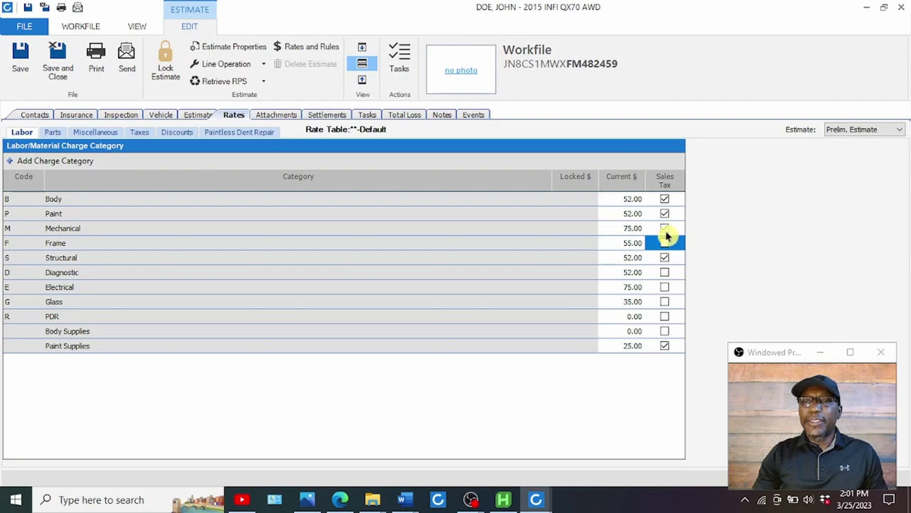
{"action": "left_click", "coordinate": [665, 229]}
{"action": "left_click", "coordinate": [665, 213]}
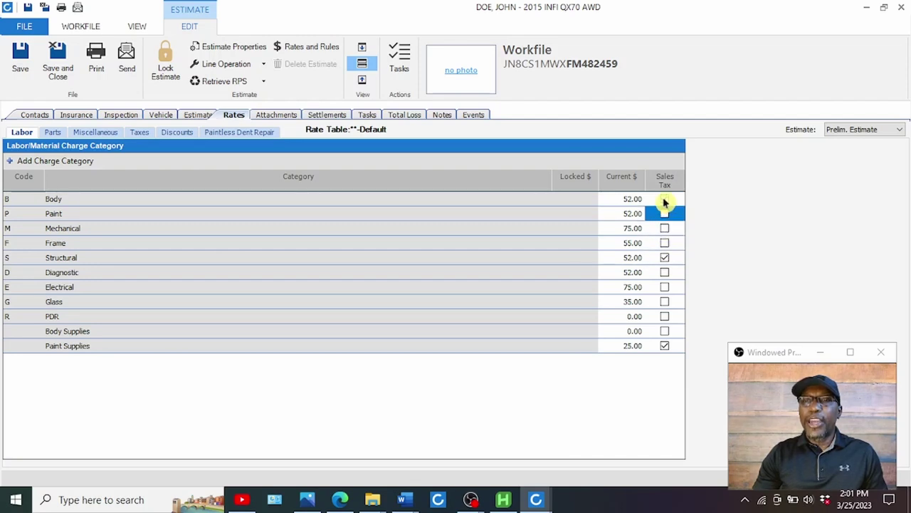
{"action": "left_click", "coordinate": [665, 199]}
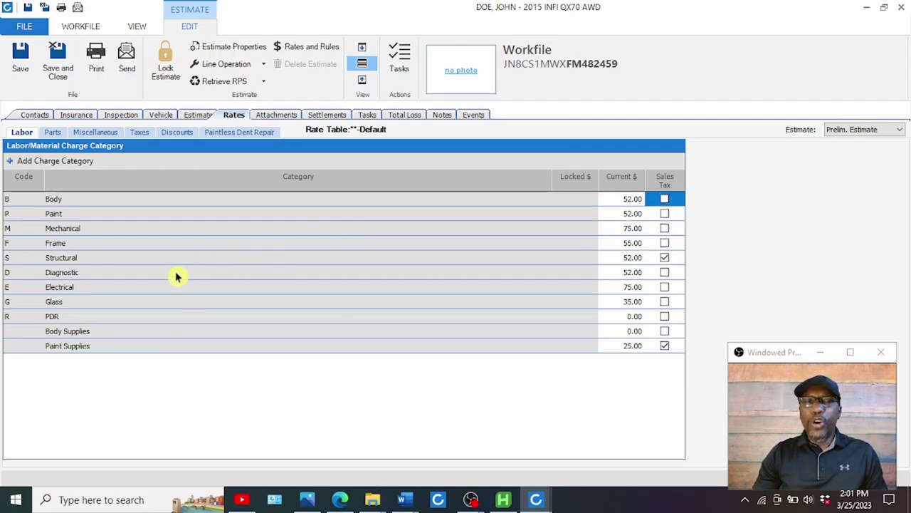
- Toggle the sales tax on the Paint Supplies category off and back on in the estimate's labor rates
{"action": "left_click", "coordinate": [152, 346]}
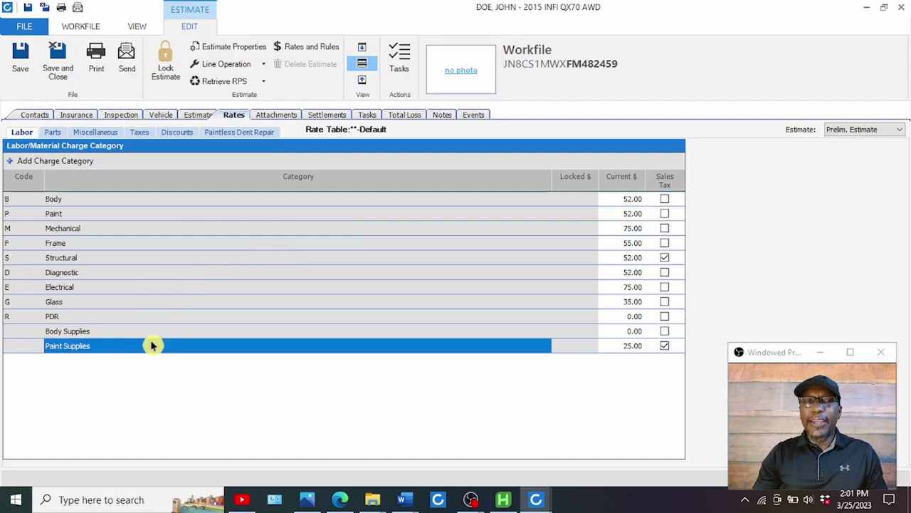
{"action": "left_click", "coordinate": [665, 346]}
{"action": "left_click", "coordinate": [665, 347]}
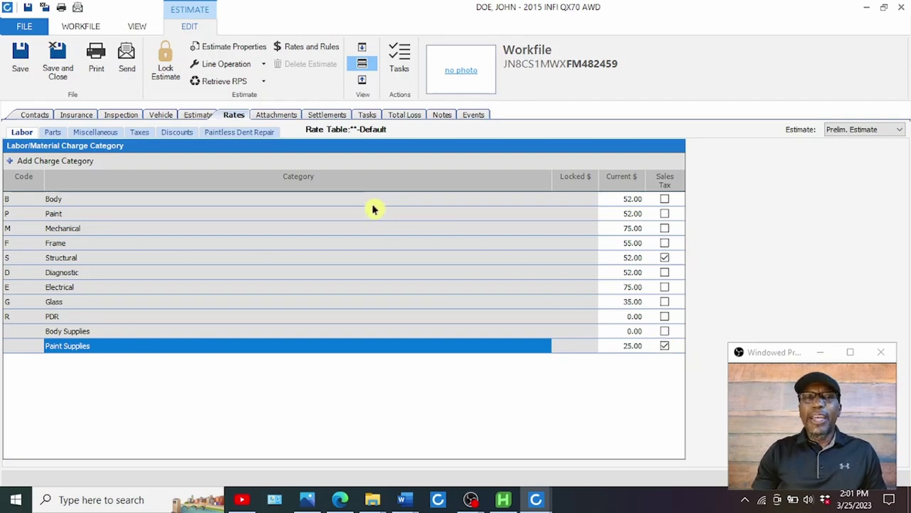
- Acknowledge the rate change notice and attach all photos and documents from the customer's Desktop folder to the workfile
{"action": "left_click", "coordinate": [269, 119]}
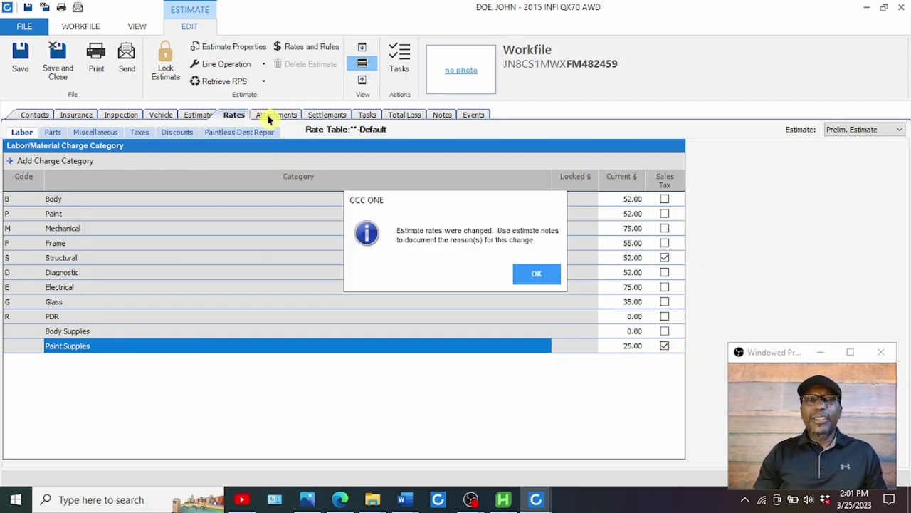
{"action": "left_click", "coordinate": [535, 273]}
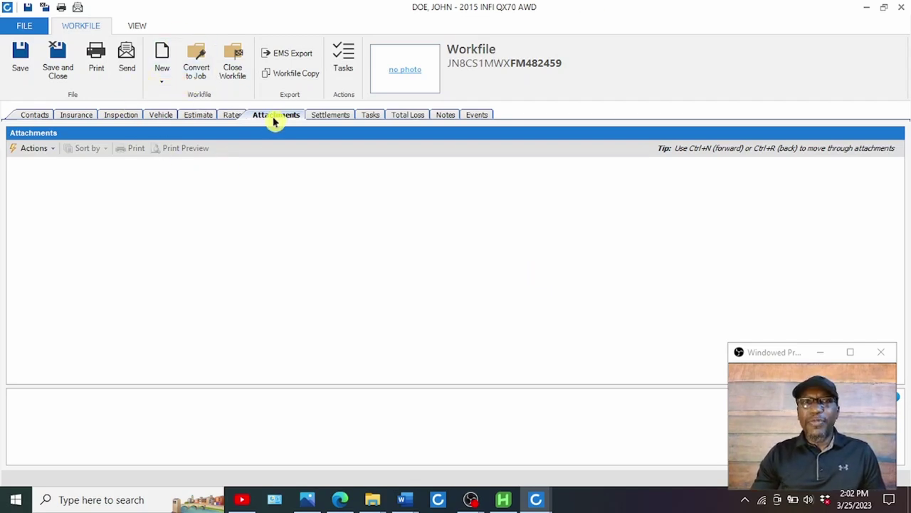
{"action": "left_click", "coordinate": [41, 149]}
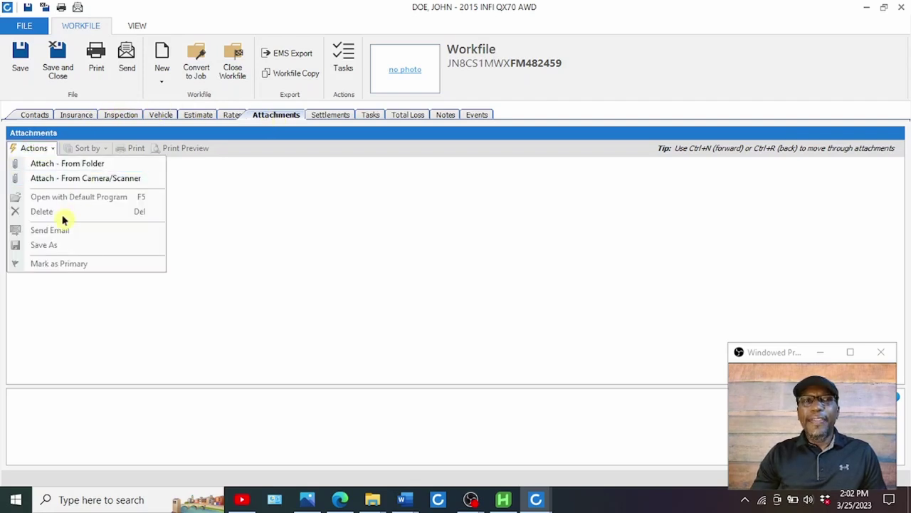
{"action": "left_click", "coordinate": [80, 164]}
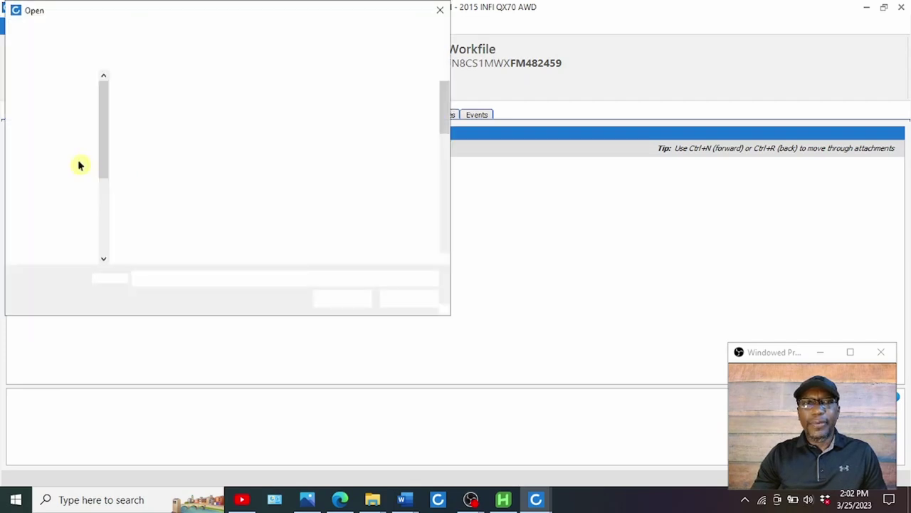
{"action": "left_click", "coordinate": [57, 115]}
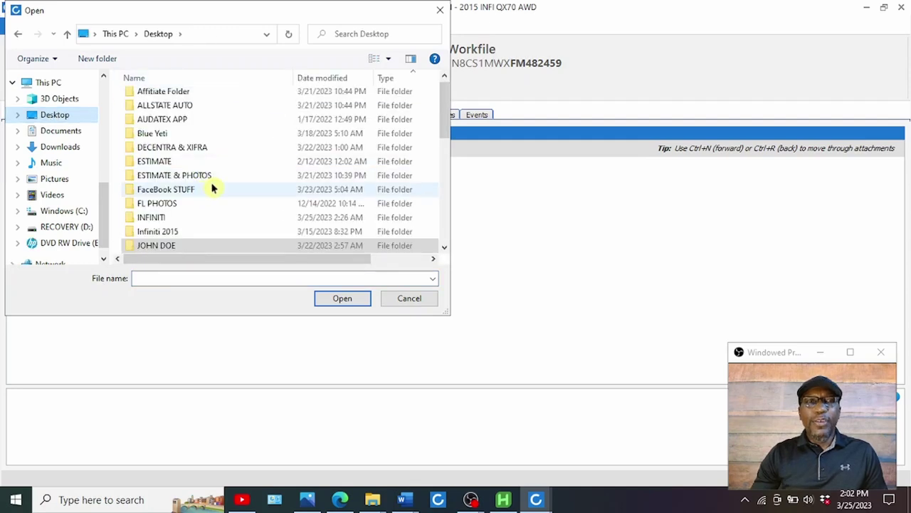
{"action": "scroll", "coordinate": [212, 188], "scroll_direction": "down", "scroll_amount": 2}
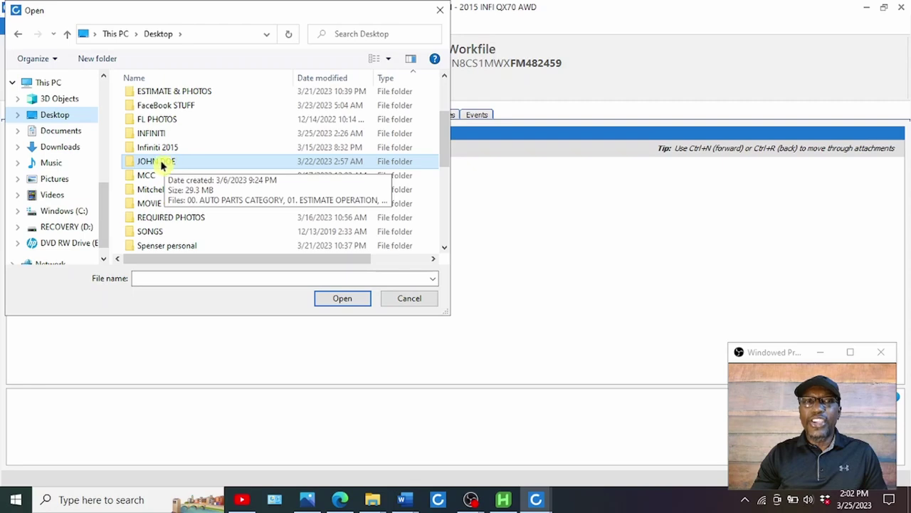
{"action": "left_click", "coordinate": [159, 165]}
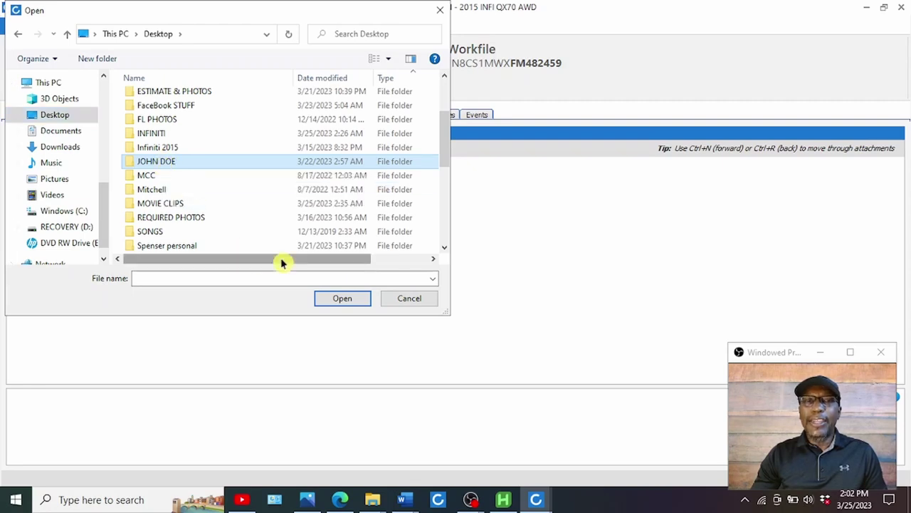
{"action": "left_click", "coordinate": [339, 300]}
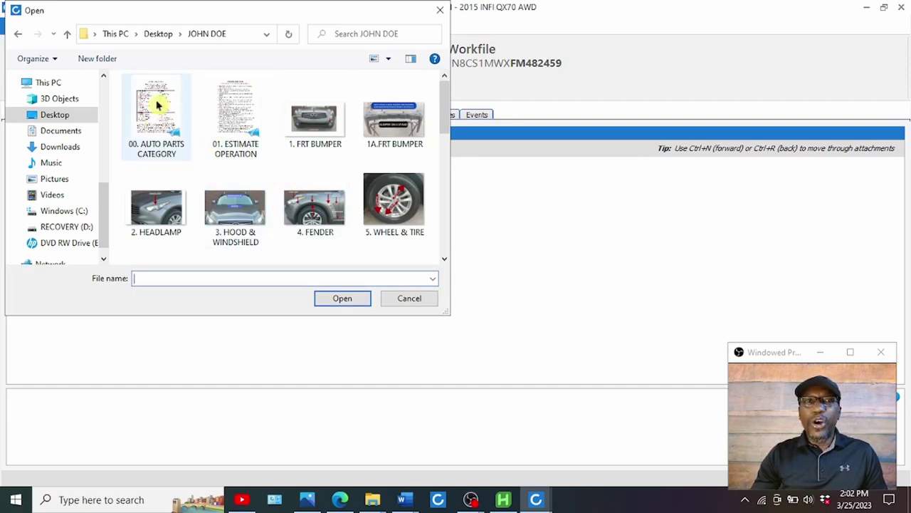
{"action": "left_click_drag", "start_coordinate": [122, 87], "coordinate": [426, 308]}
{"action": "left_click", "coordinate": [341, 298]}
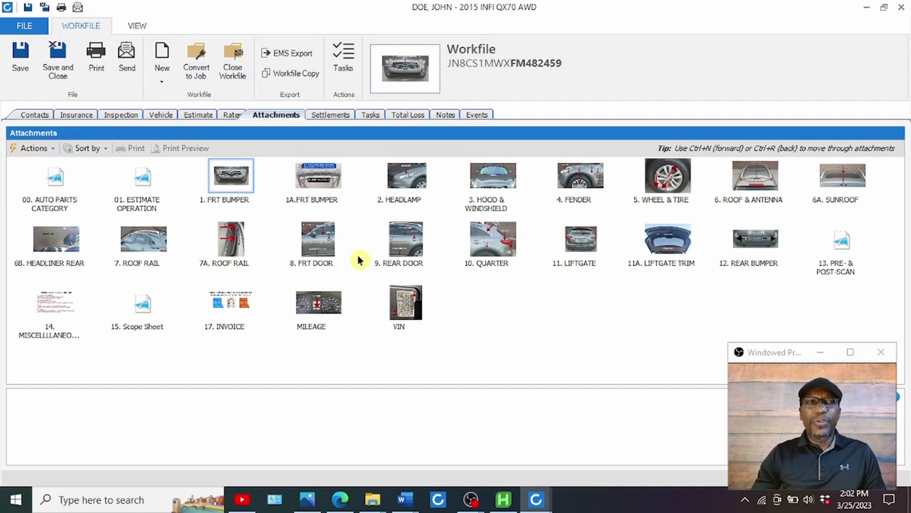
- Open the estimate's Front Bumper & Grille parts and select Upper cover w/park sensors under Bumper & Components
{"action": "left_click", "coordinate": [191, 116]}
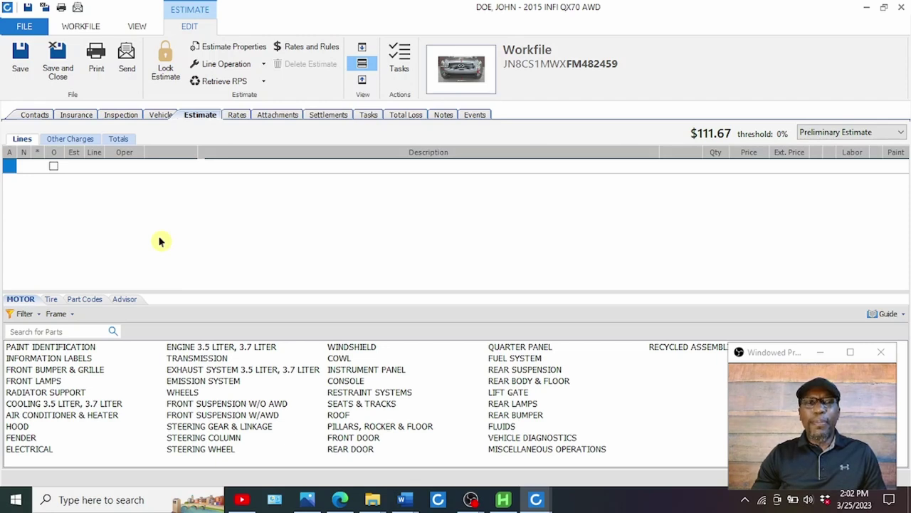
{"action": "left_click", "coordinate": [44, 371]}
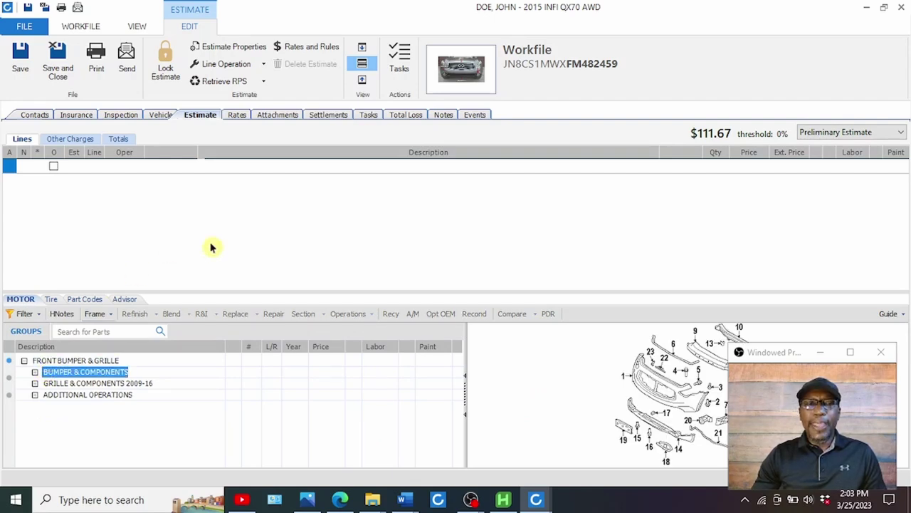
{"action": "left_click", "coordinate": [35, 371]}
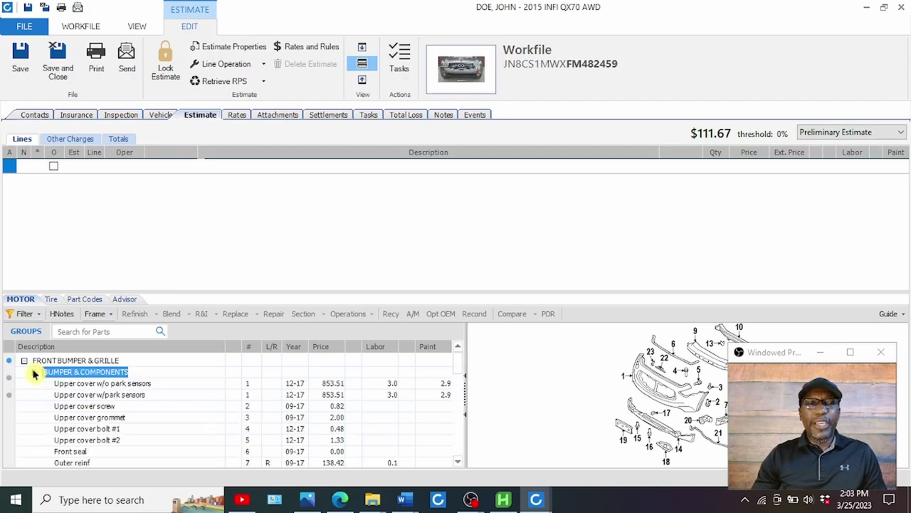
{"action": "left_click", "coordinate": [89, 397]}
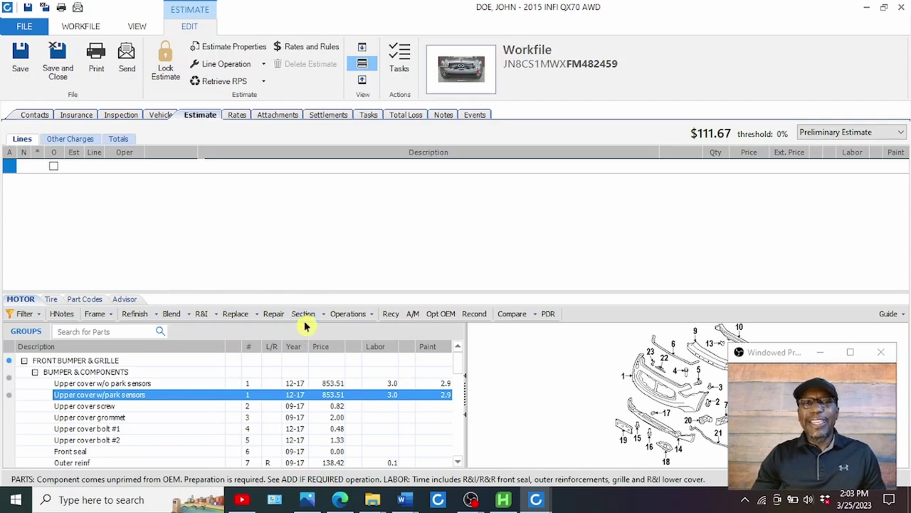
- Read the attached 01. ESTIMATE OPERATION document, highlighting the R&I (Remove & Install) entry, and examine the 8. FRT DOOR photo
{"action": "left_click", "coordinate": [453, 77]}
{"action": "left_click", "coordinate": [277, 115]}
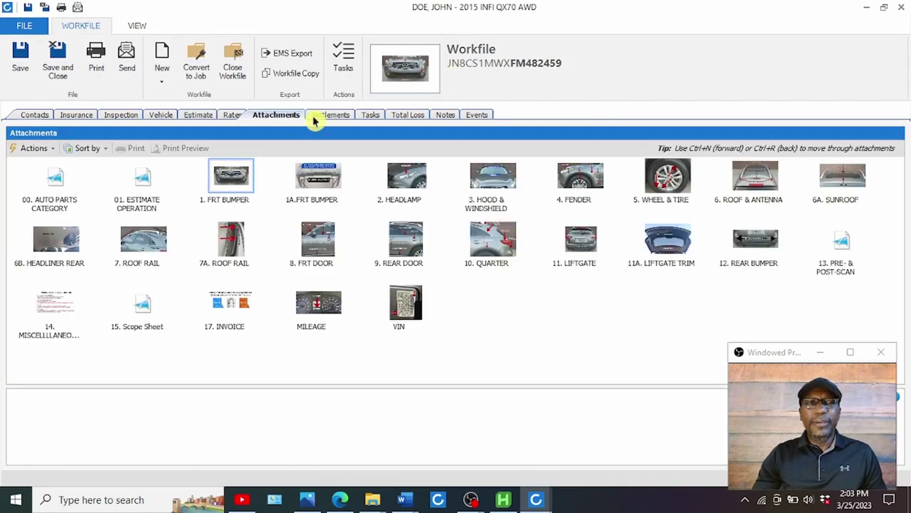
{"action": "left_click", "coordinate": [132, 179]}
{"action": "double_click", "coordinate": [134, 184]}
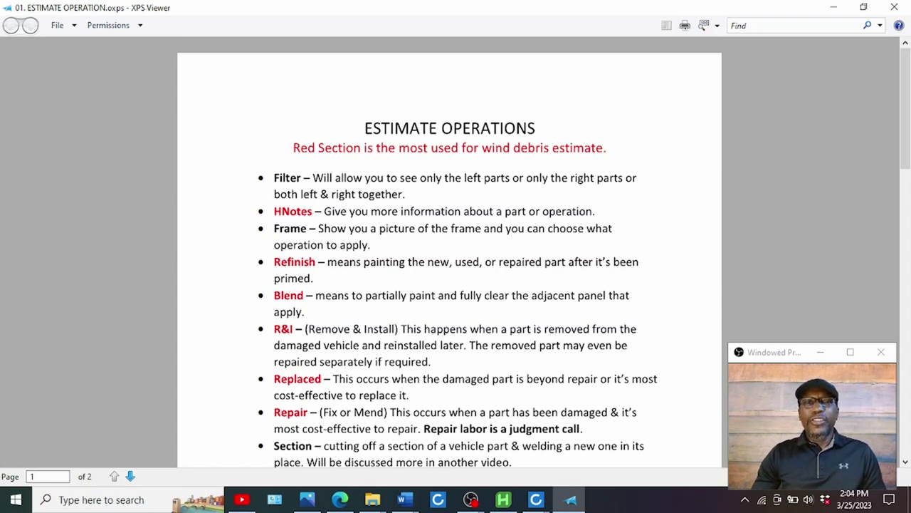
{"action": "scroll", "coordinate": [449, 256], "scroll_direction": "down", "scroll_amount": 1}
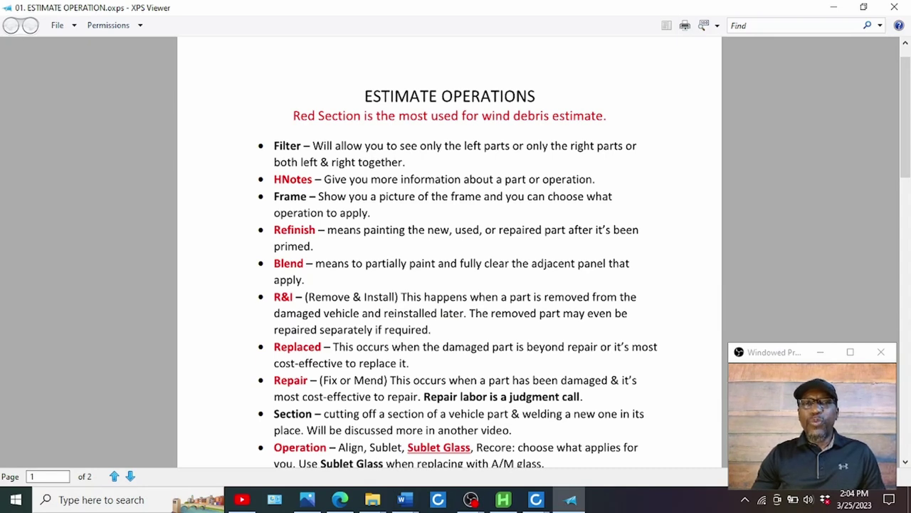
{"action": "left_click_drag", "start_coordinate": [275, 298], "coordinate": [401, 302]}
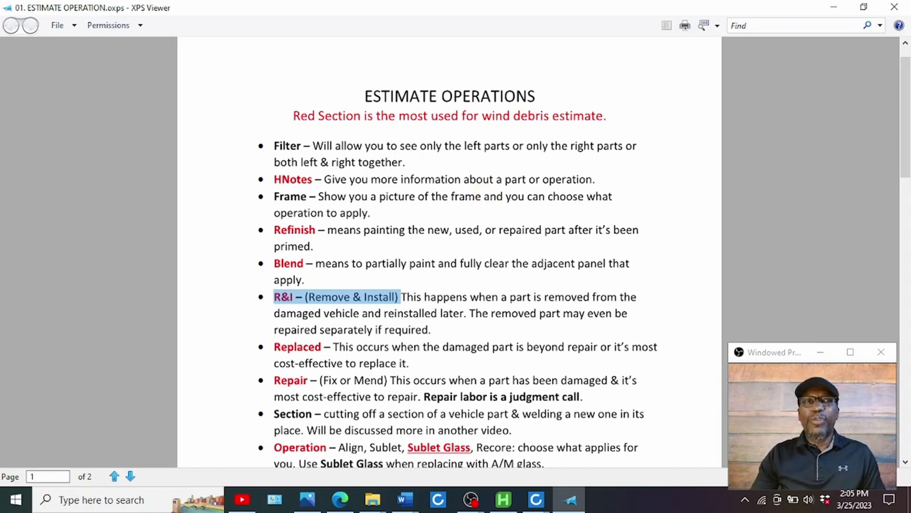
{"action": "left_click", "coordinate": [894, 7]}
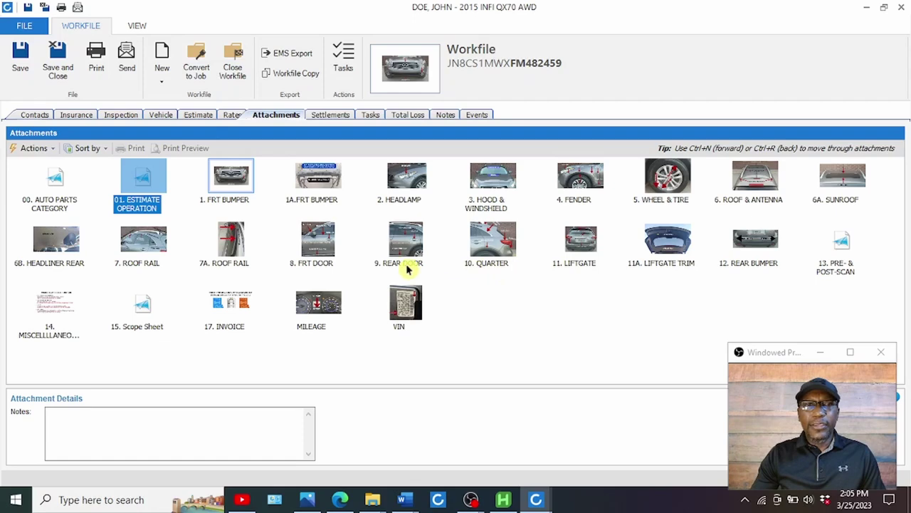
{"action": "double_click", "coordinate": [317, 244]}
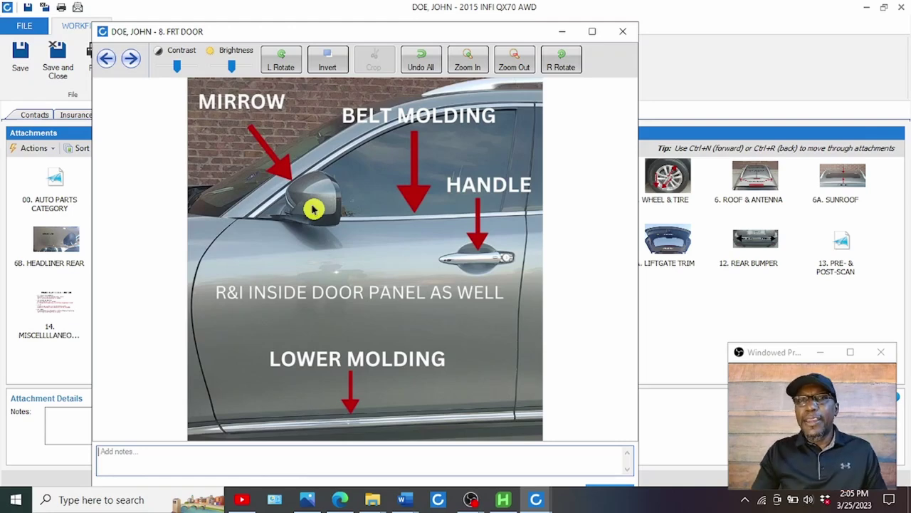
{"action": "left_click", "coordinate": [625, 32]}
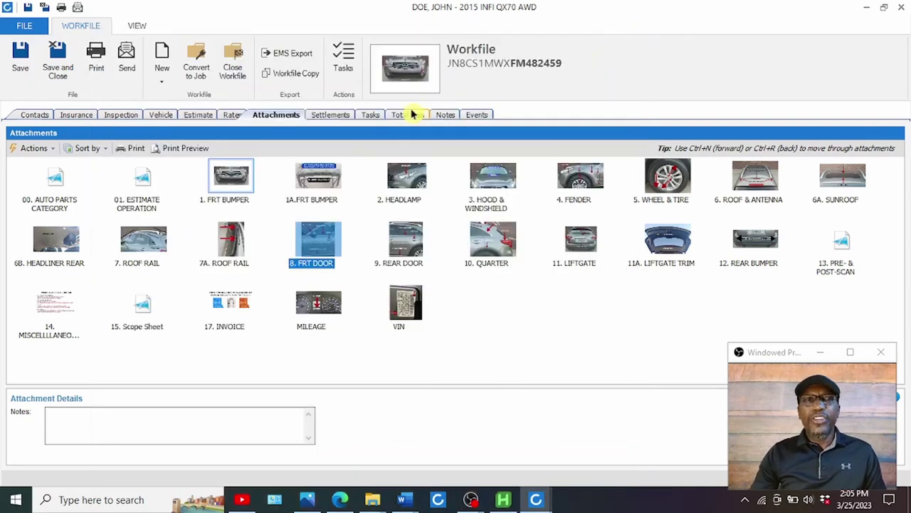
- Add the O/H bumper assy operation from Front Bumper & Grille's Additional Operations to the estimate
{"action": "left_click", "coordinate": [196, 116]}
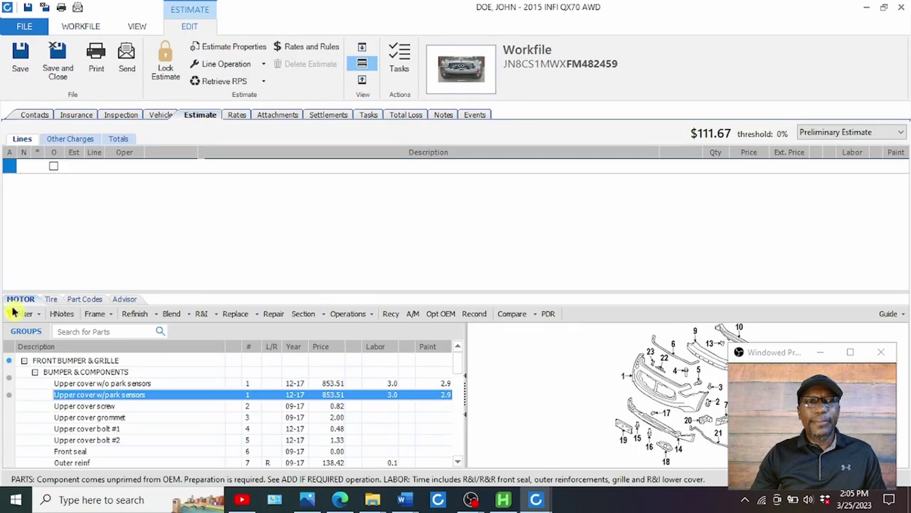
{"action": "left_click", "coordinate": [34, 372]}
{"action": "left_click", "coordinate": [34, 395]}
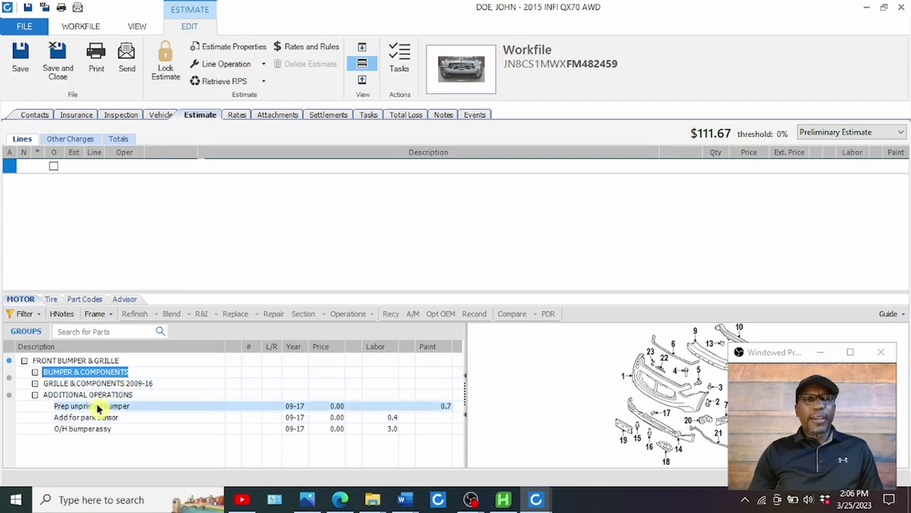
{"action": "left_click", "coordinate": [76, 435]}
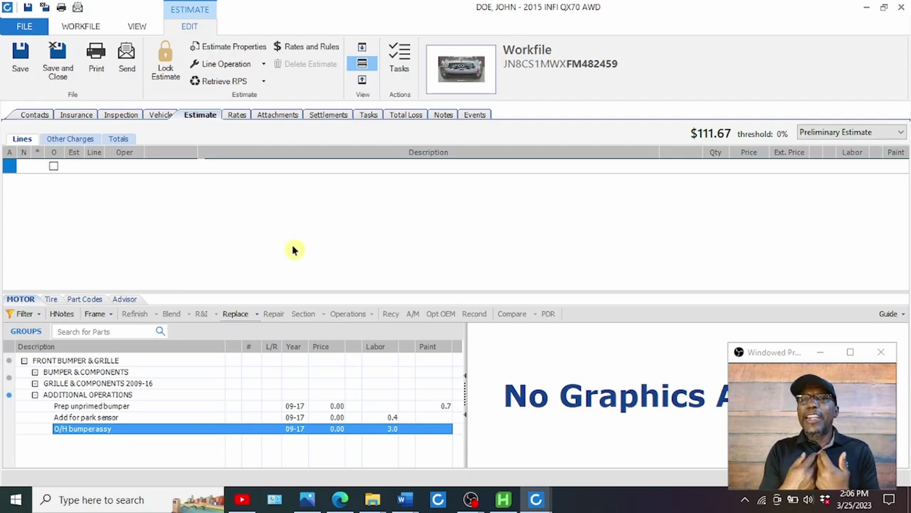
{"action": "left_click", "coordinate": [235, 316]}
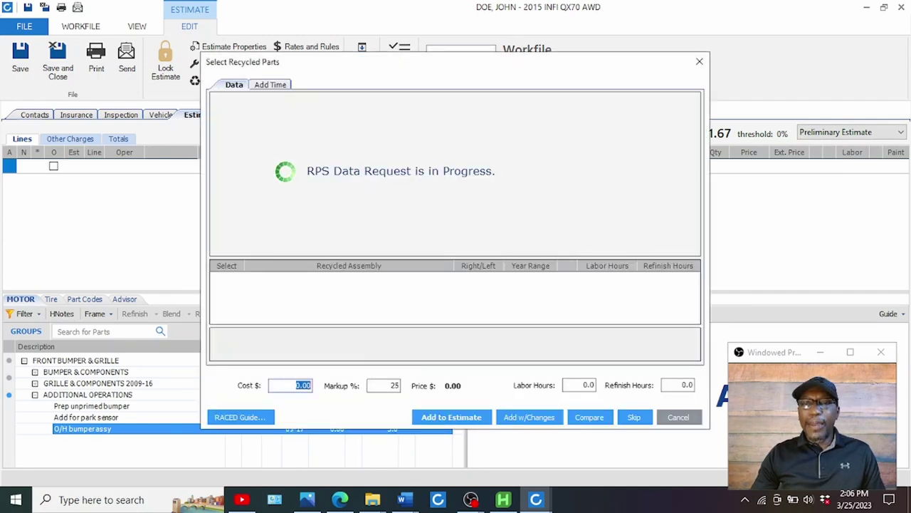
{"action": "left_click", "coordinate": [673, 418]}
{"action": "left_click", "coordinate": [242, 316]}
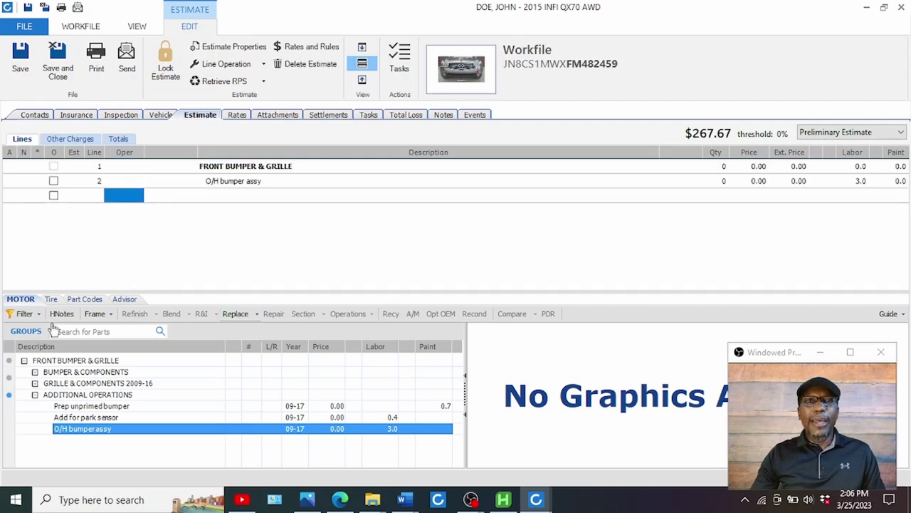
- Examine the attached 1. FRT BUMPER photo for the grille, park sensors, fog lamps and lower valance
{"action": "left_click", "coordinate": [463, 75]}
{"action": "left_click", "coordinate": [278, 114]}
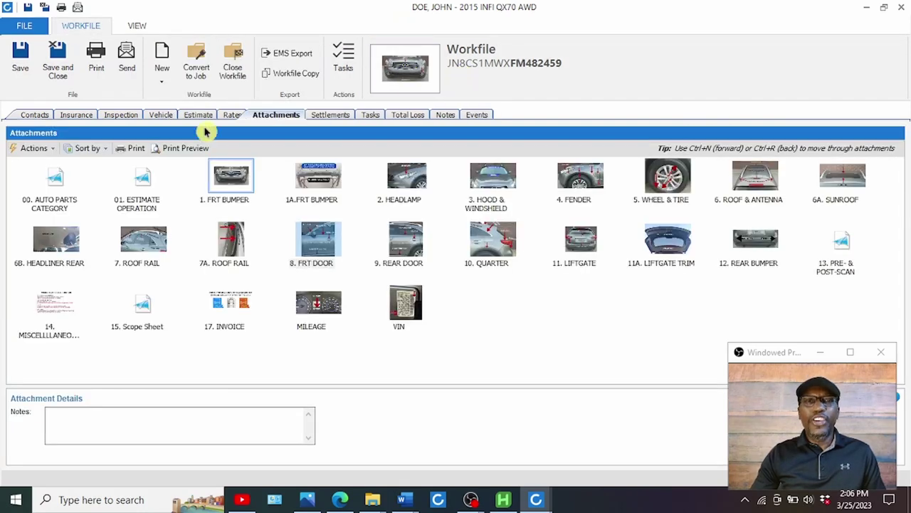
{"action": "double_click", "coordinate": [231, 177]}
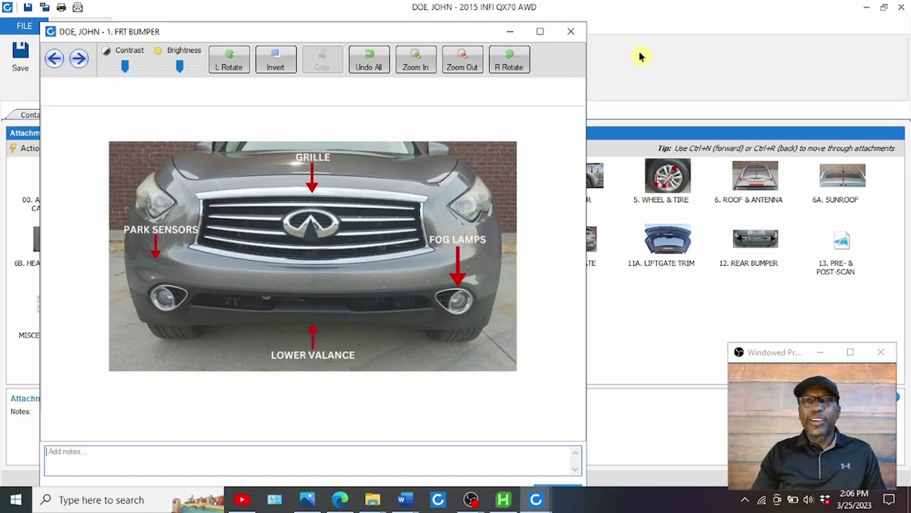
{"action": "left_click", "coordinate": [571, 32]}
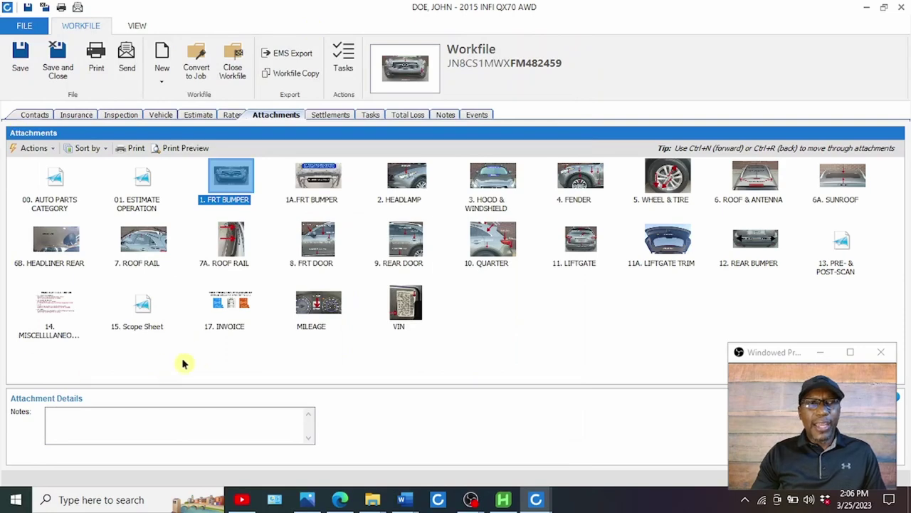
- Add the Add for park sensor operation to the estimate as a Replace line below the bumper overhaul
{"action": "left_click", "coordinate": [201, 117]}
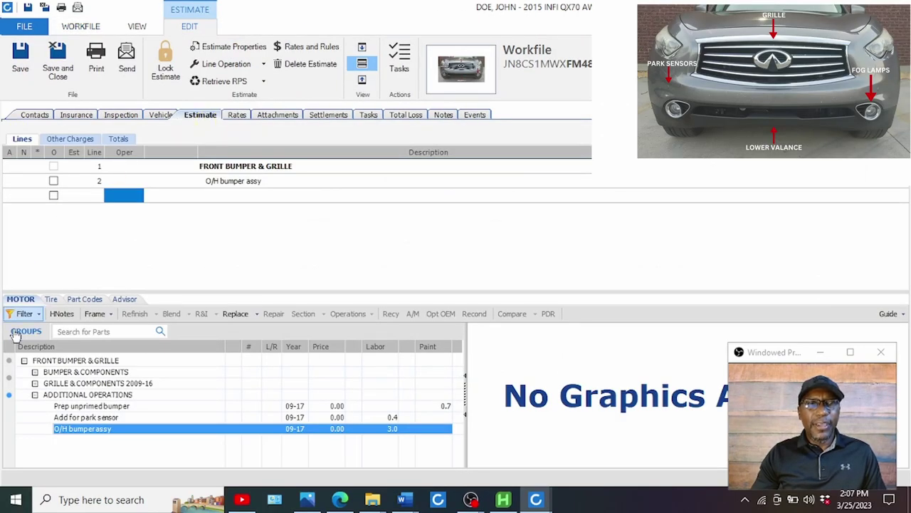
{"action": "left_click", "coordinate": [255, 180]}
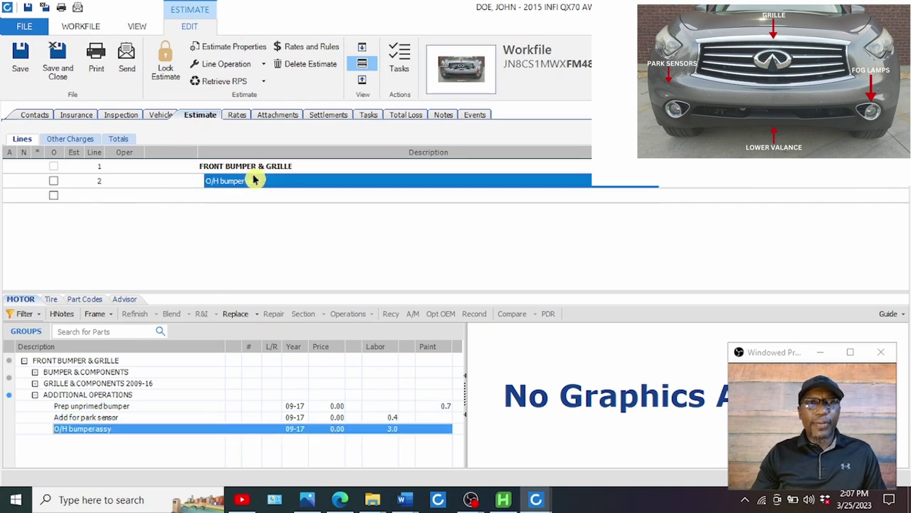
{"action": "left_click", "coordinate": [80, 418]}
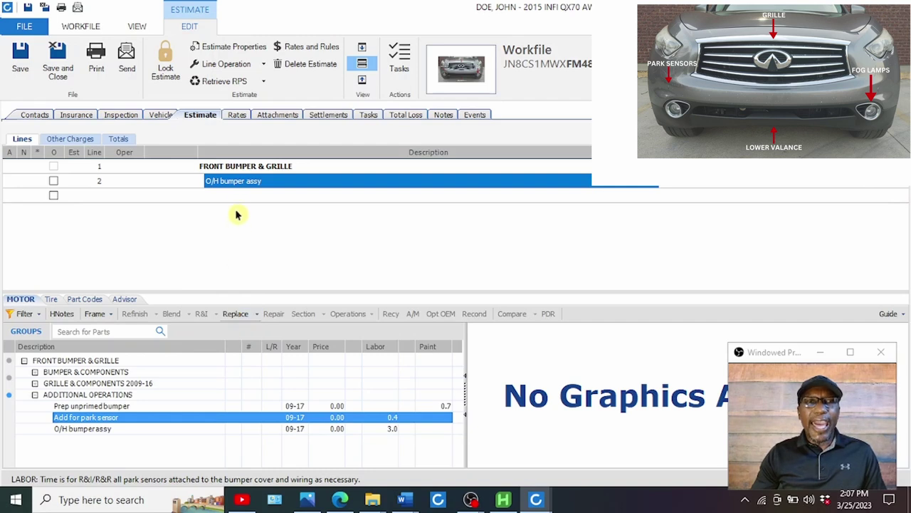
{"action": "left_click", "coordinate": [239, 198]}
{"action": "left_click", "coordinate": [234, 313]}
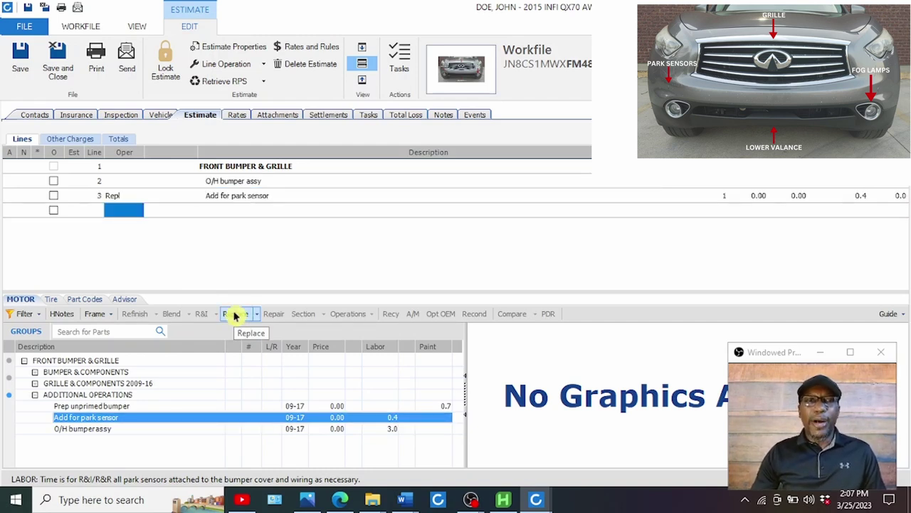
{"action": "left_click", "coordinate": [33, 395]}
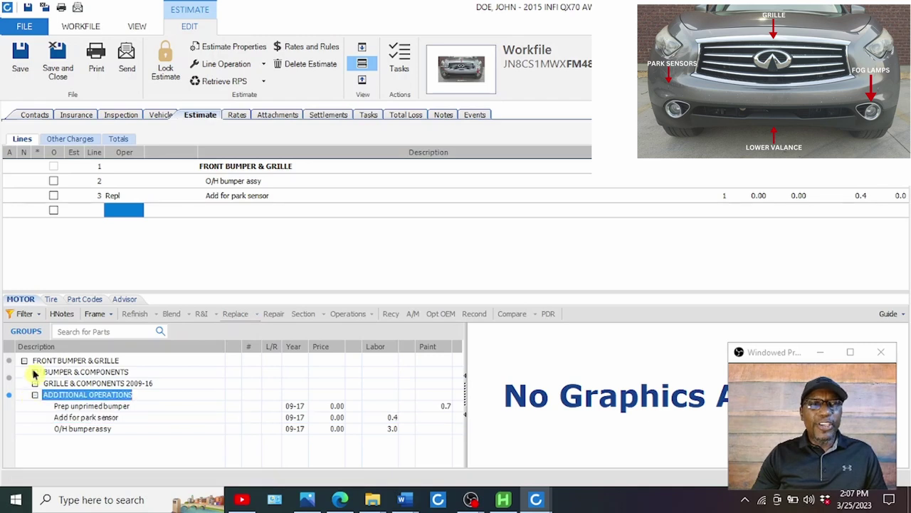
- Select the Upper cover w/park sensors part under Bumper & Components of the Front Bumper & Grille group
{"action": "left_click", "coordinate": [35, 372]}
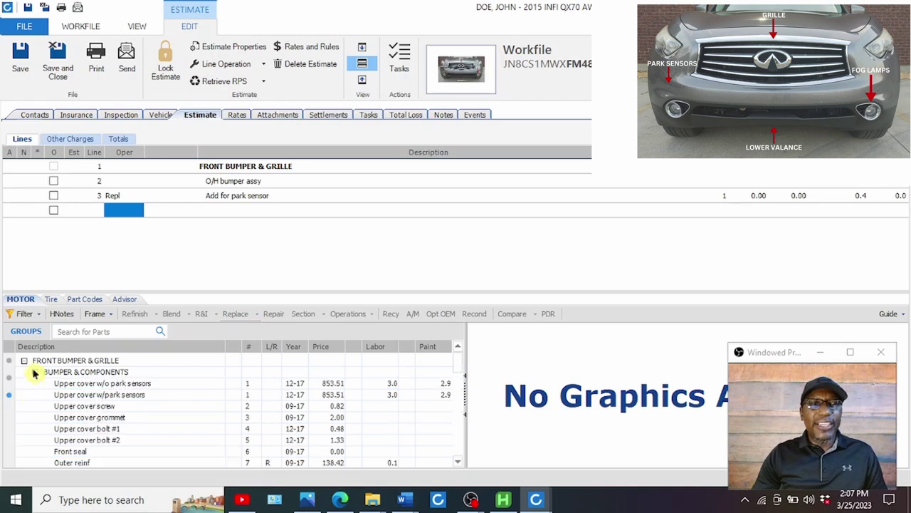
{"action": "left_click", "coordinate": [89, 395]}
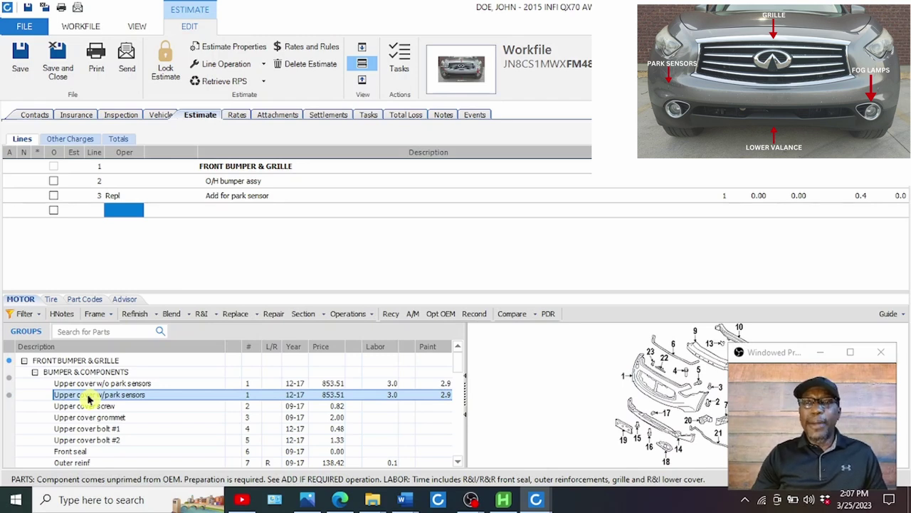
{"action": "left_click", "coordinate": [268, 314]}
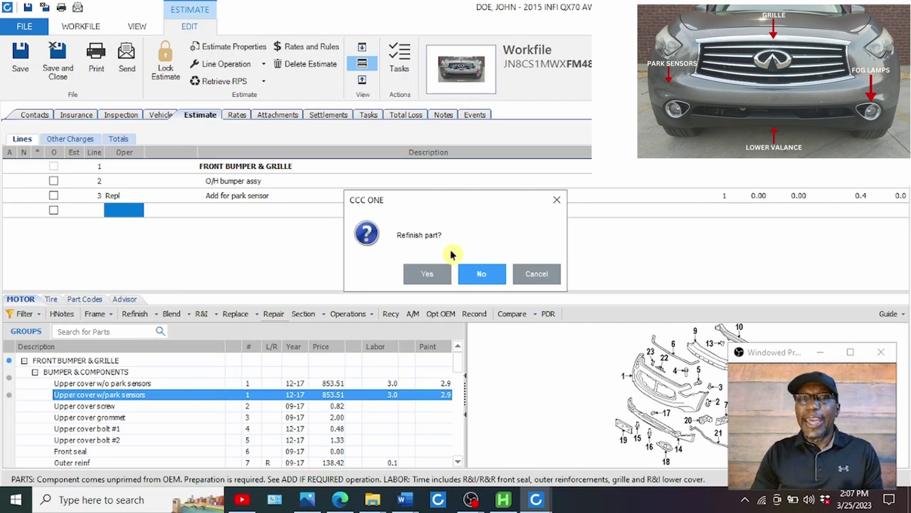
{"action": "left_click", "coordinate": [425, 274]}
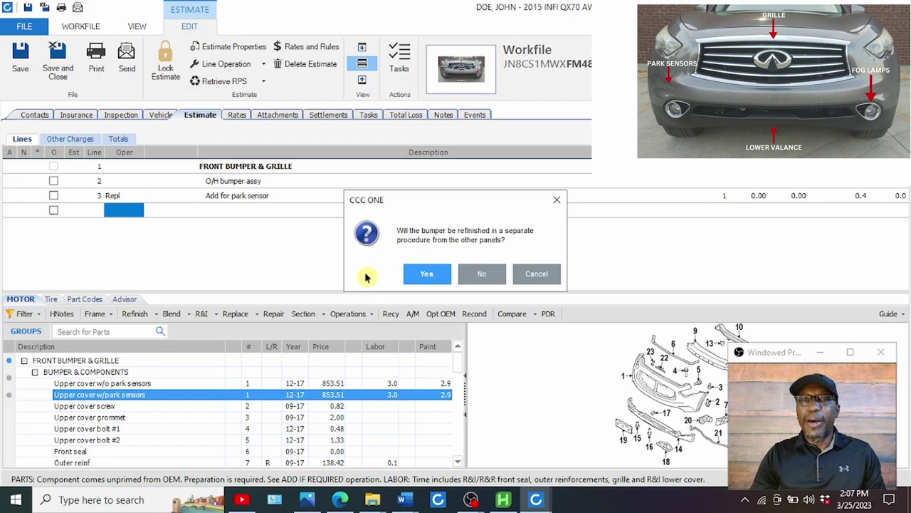
{"action": "left_click", "coordinate": [536, 277]}
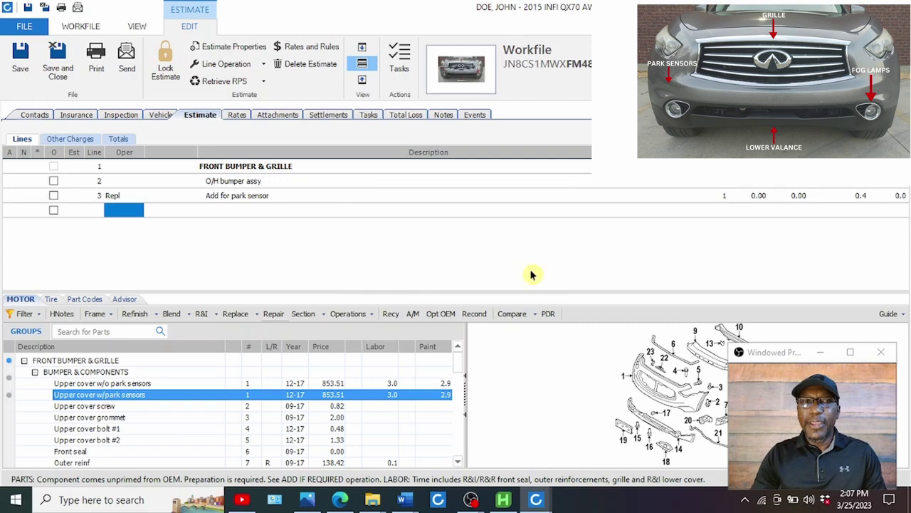
- Examine the attached 1A.FRT BUMPER photo for how the bumpers are repaired and refinished, and return to the estimate lines
{"action": "left_click", "coordinate": [453, 75]}
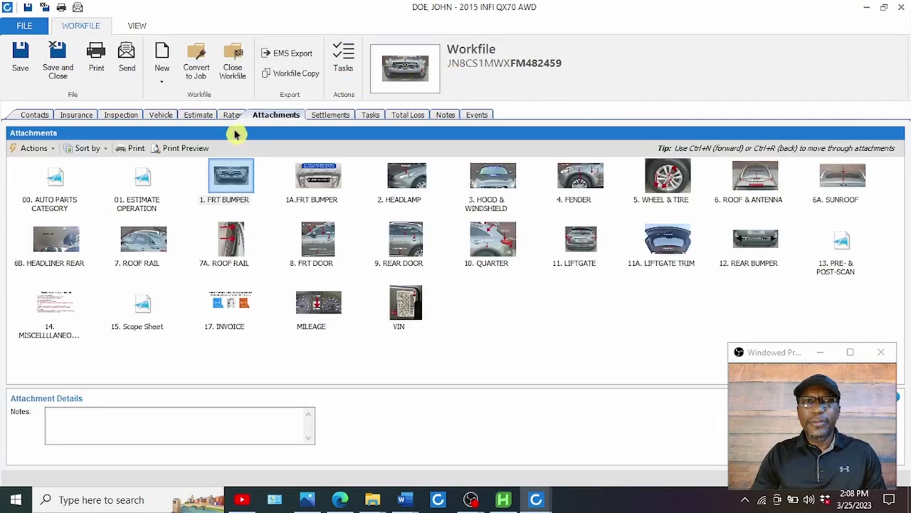
{"action": "left_click", "coordinate": [311, 180]}
{"action": "double_click", "coordinate": [312, 180]}
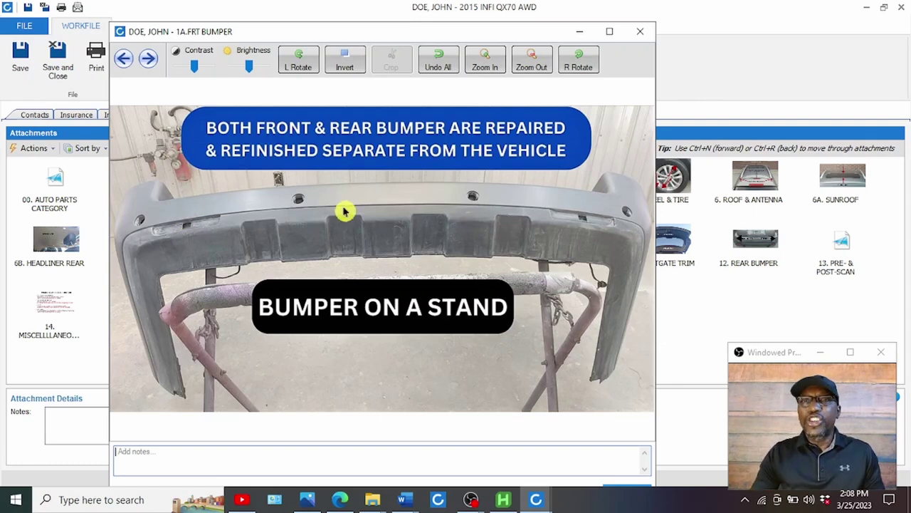
{"action": "left_click", "coordinate": [640, 32]}
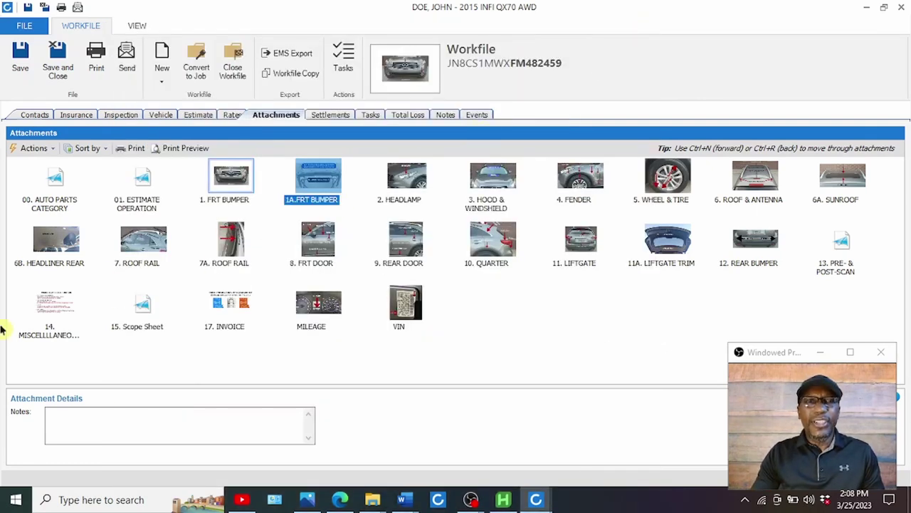
{"action": "left_click", "coordinate": [206, 114]}
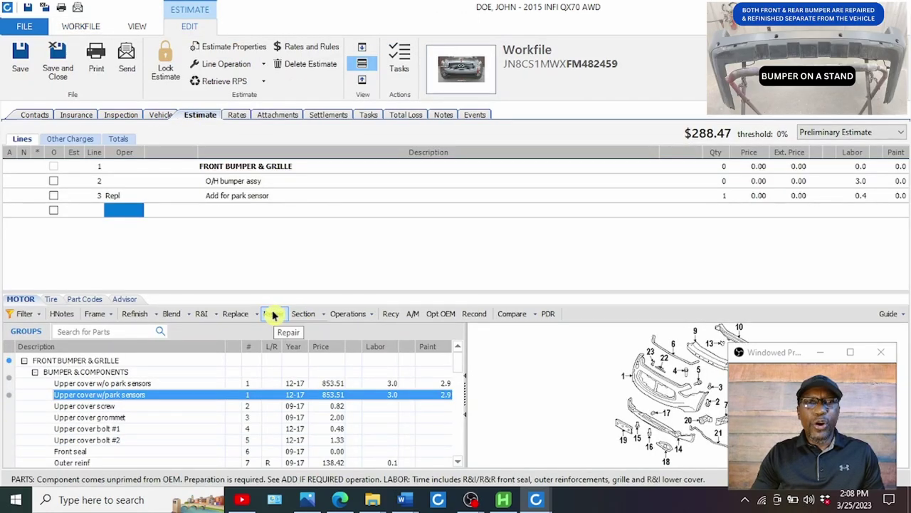
- Add a Repair line for Upper cover w/park sensors with 3.0 body labor hours, refinishing the bumper in a separate procedure
{"action": "left_click", "coordinate": [271, 314]}
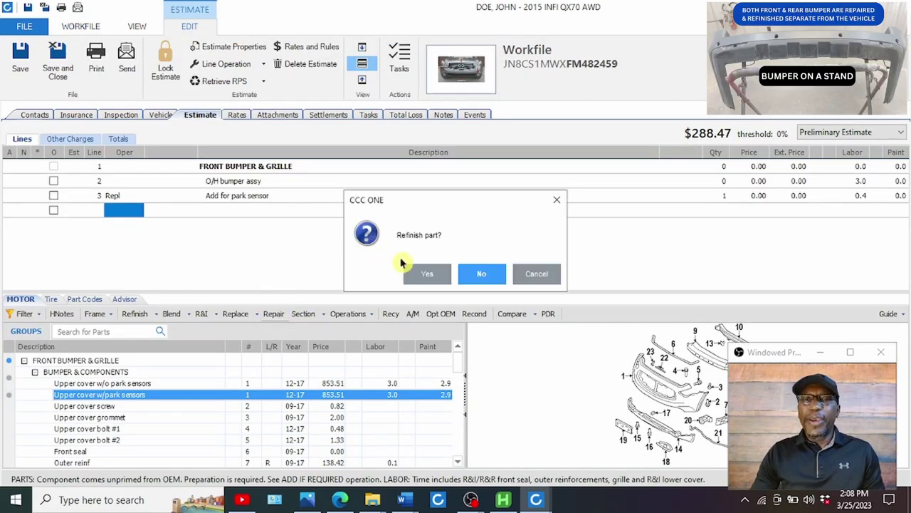
{"action": "left_click", "coordinate": [418, 272]}
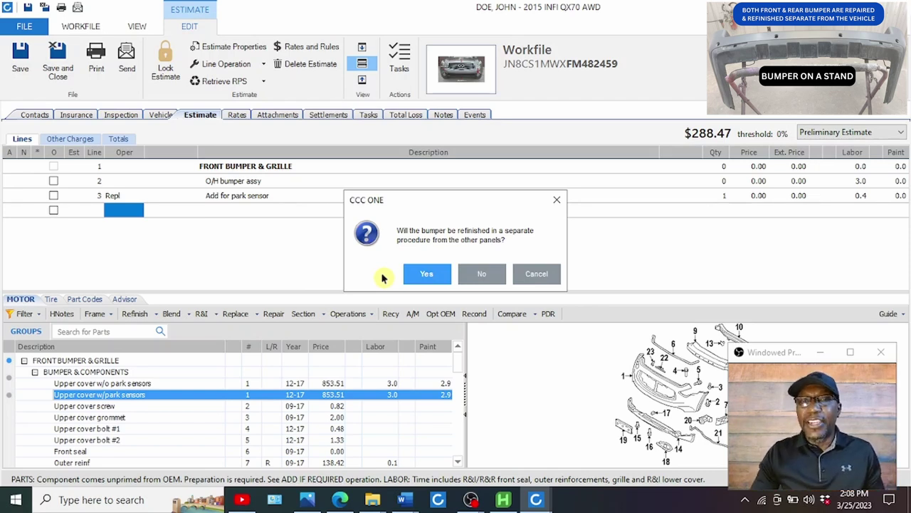
{"action": "left_click", "coordinate": [427, 275]}
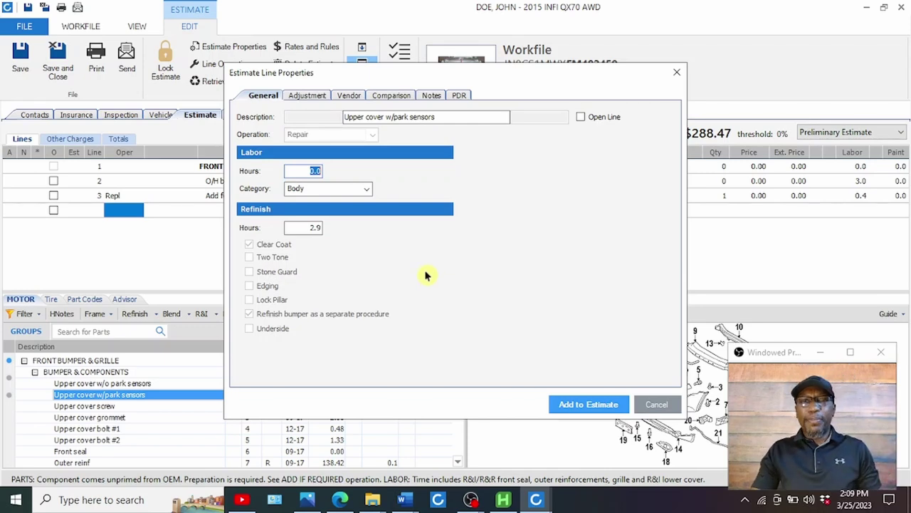
{"action": "type", "text": "3.0"}
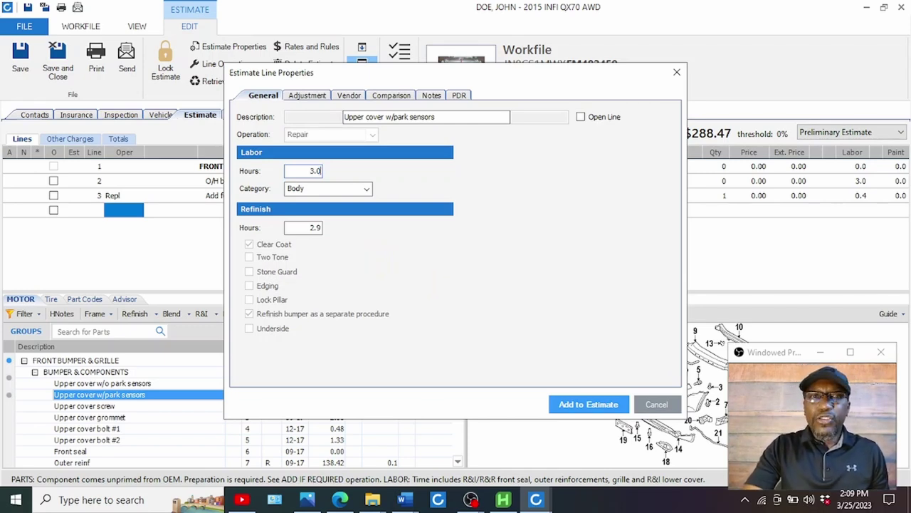
{"action": "left_click_drag", "start_coordinate": [309, 171], "coordinate": [322, 171]}
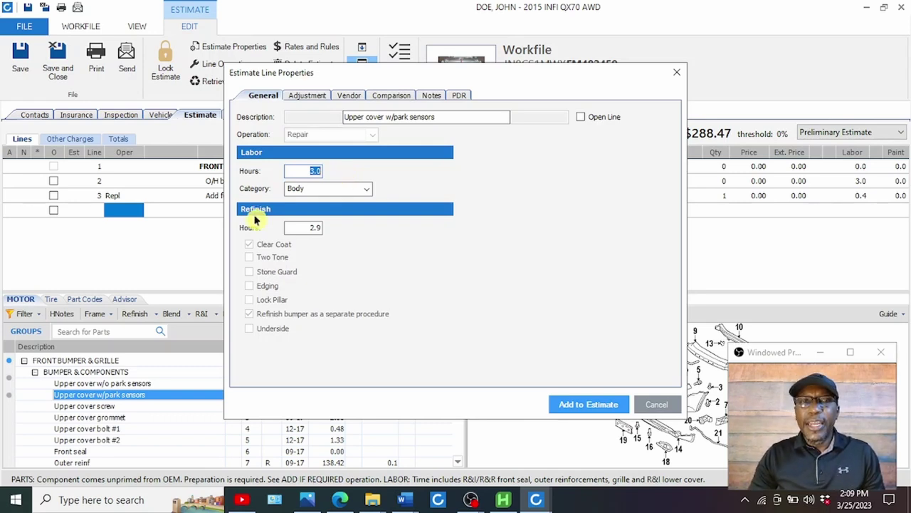
{"action": "left_click", "coordinate": [306, 228]}
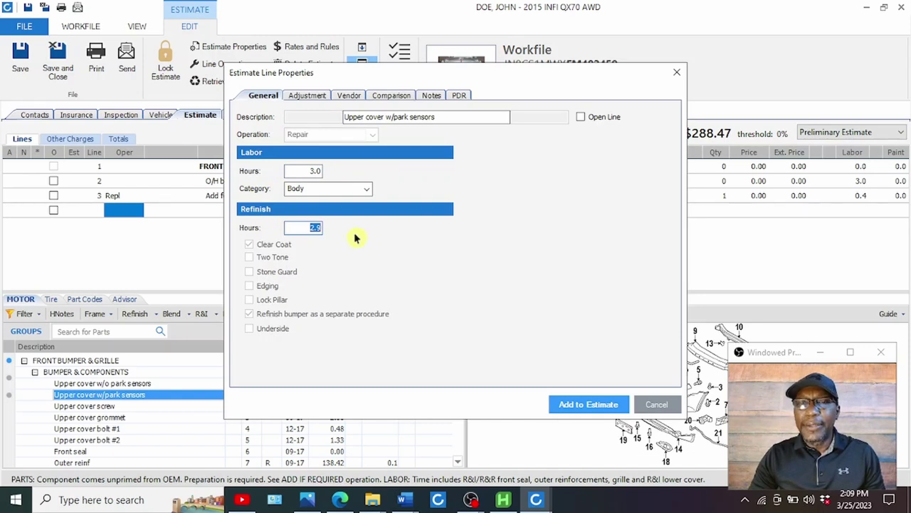
{"action": "left_click", "coordinate": [581, 406]}
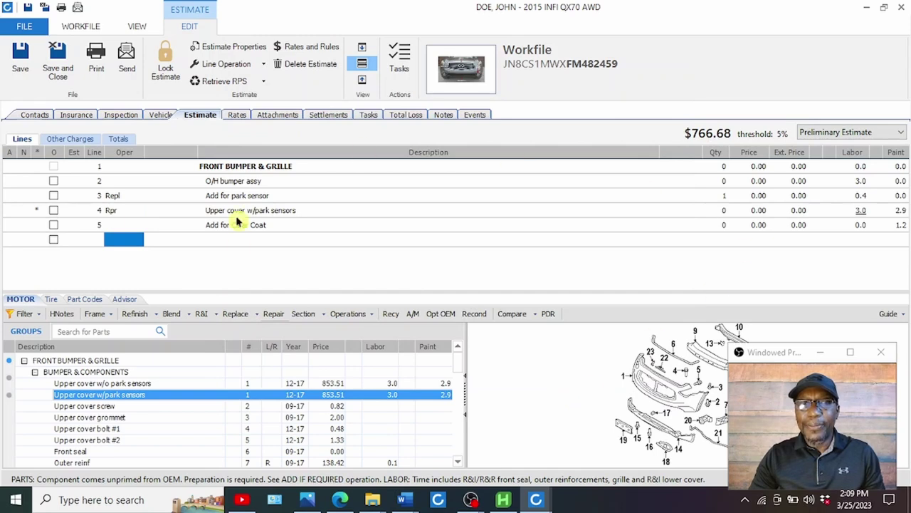
{"action": "left_click", "coordinate": [247, 240]}
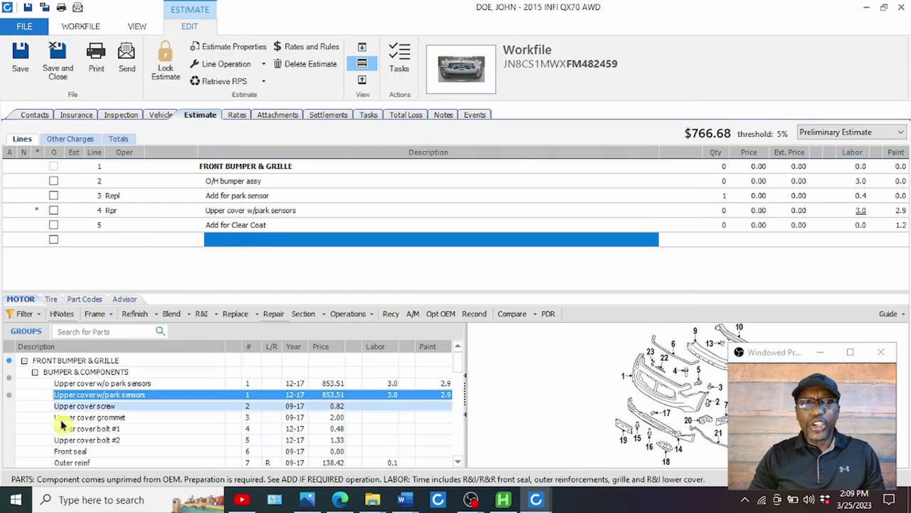
- Add a Replace line for Grille assy w/"Around View" w/o Sport package from Grille & Components 2009-16
{"action": "left_click", "coordinate": [26, 371]}
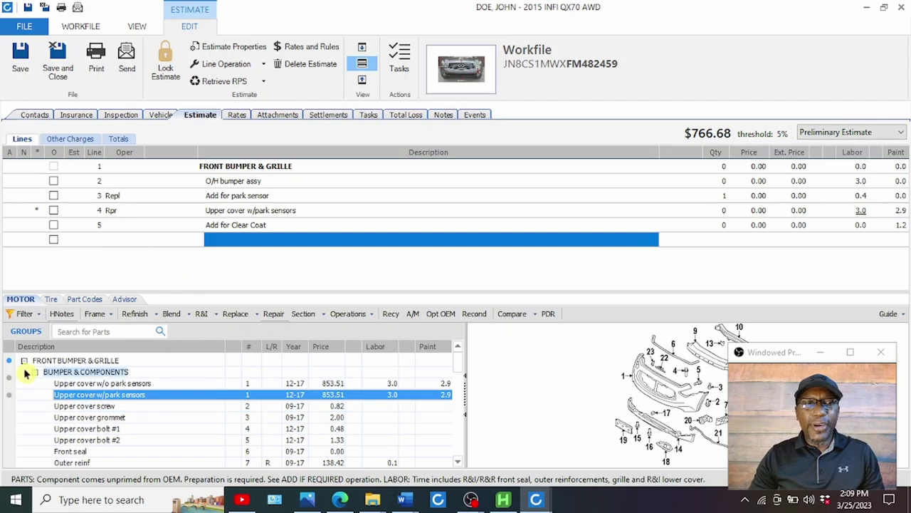
{"action": "left_click", "coordinate": [36, 373]}
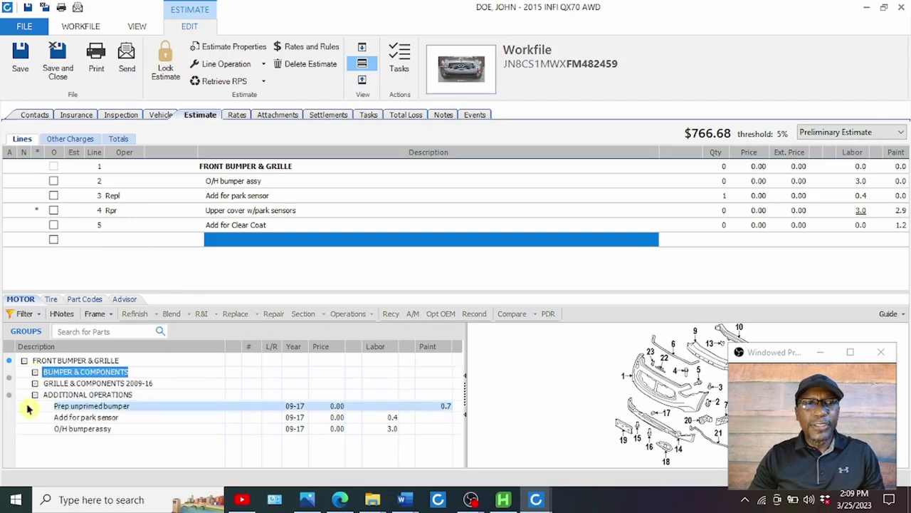
{"action": "left_click", "coordinate": [35, 384]}
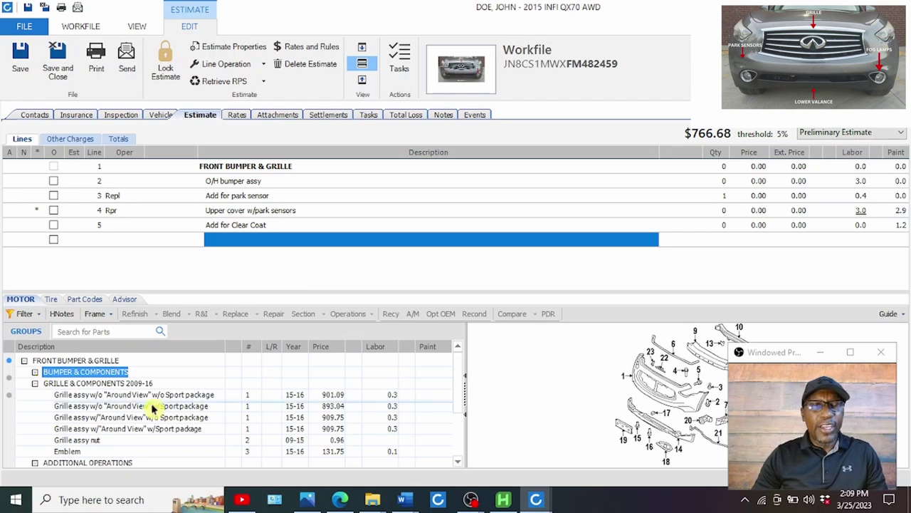
{"action": "left_click", "coordinate": [115, 417]}
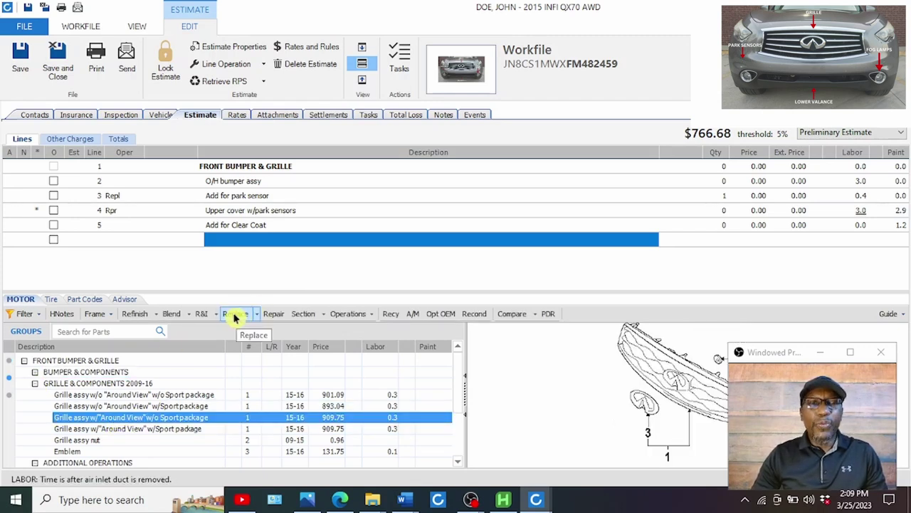
{"action": "left_click", "coordinate": [232, 318]}
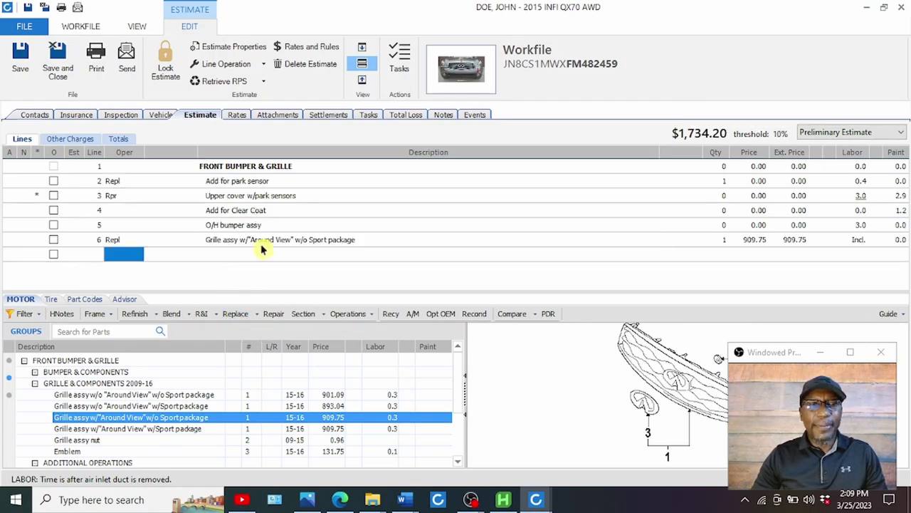
- Add a Replace line for the left Headlamp assy w/o Sport package w/o adaptive from Front Lamps, including the Aim headlamps labor
{"action": "left_click", "coordinate": [27, 332]}
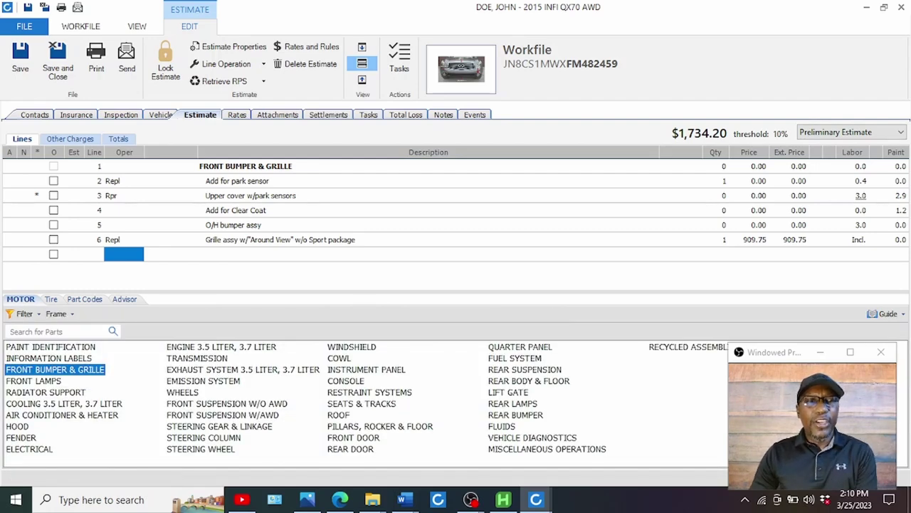
{"action": "left_click", "coordinate": [39, 382]}
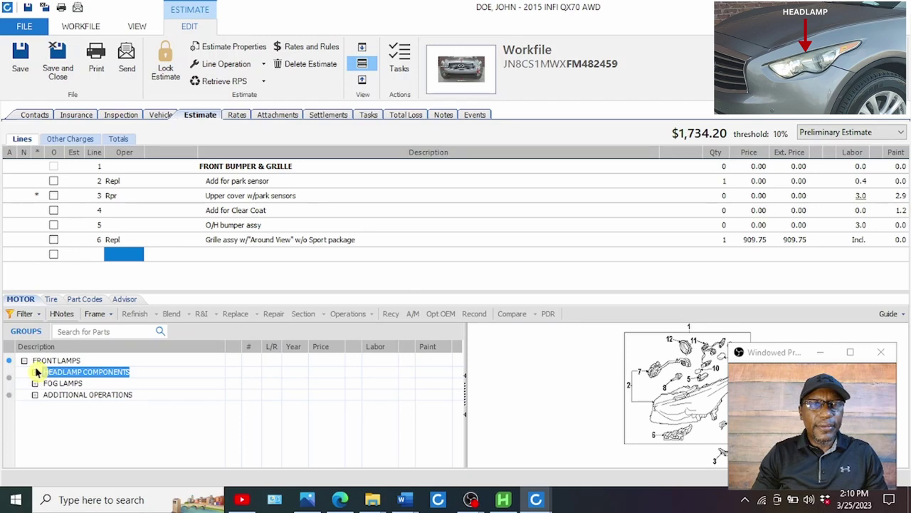
{"action": "left_click", "coordinate": [33, 372]}
{"action": "left_click", "coordinate": [99, 396]}
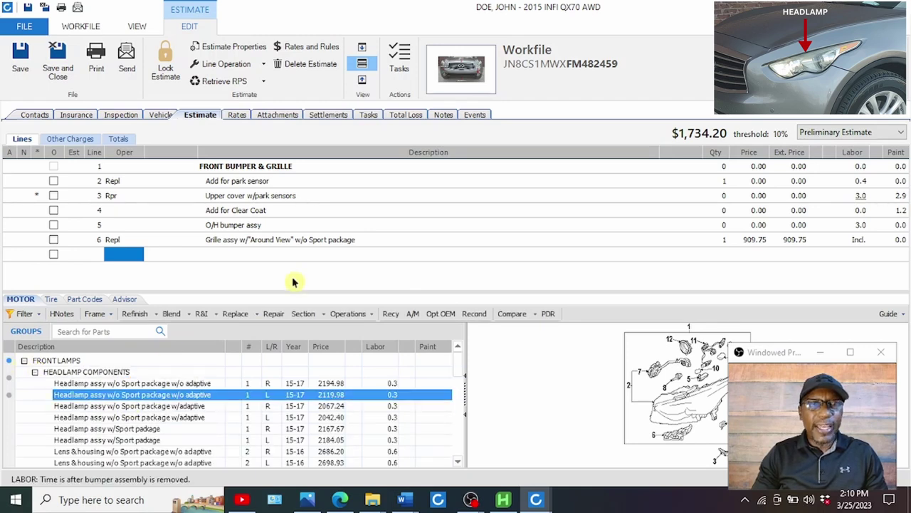
{"action": "left_click", "coordinate": [235, 254]}
{"action": "left_click", "coordinate": [229, 309]}
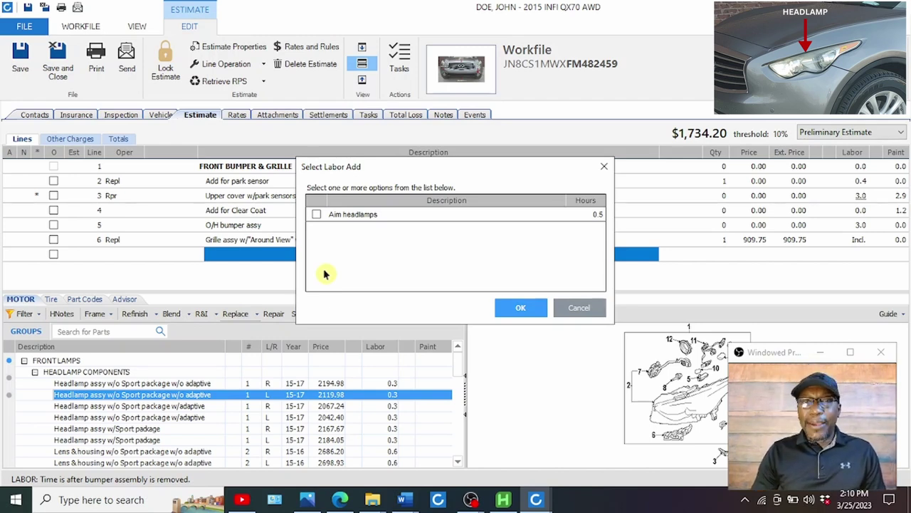
{"action": "left_click", "coordinate": [317, 215]}
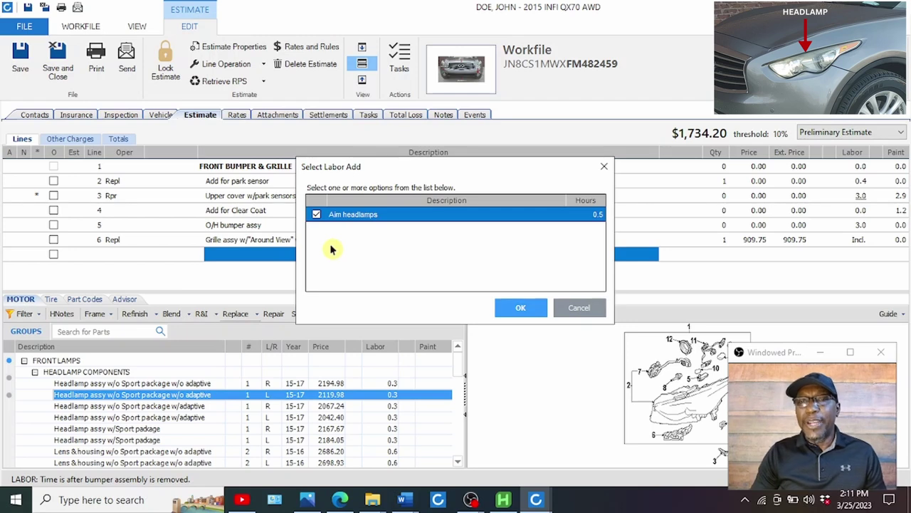
{"action": "left_click", "coordinate": [525, 309]}
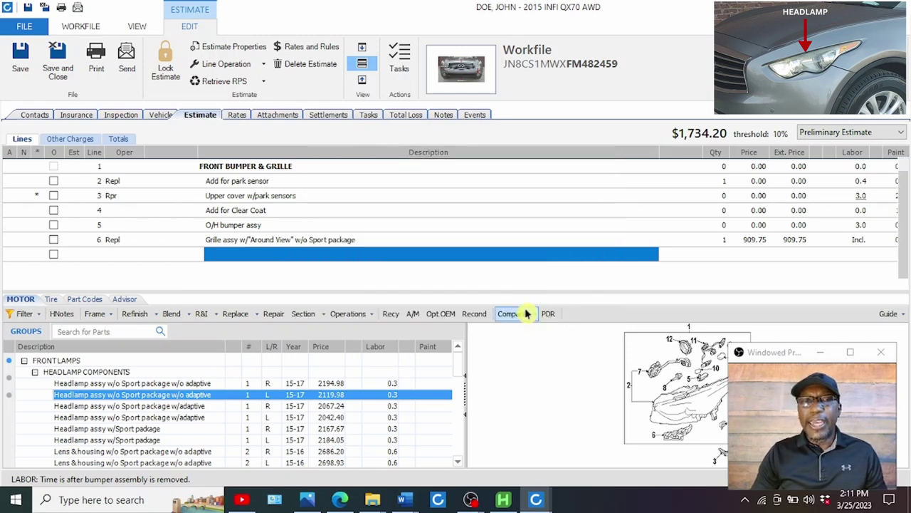
- Add an R&I line for the right Headlamp assy w/o Sport package w/o adaptive
{"action": "left_click", "coordinate": [104, 383]}
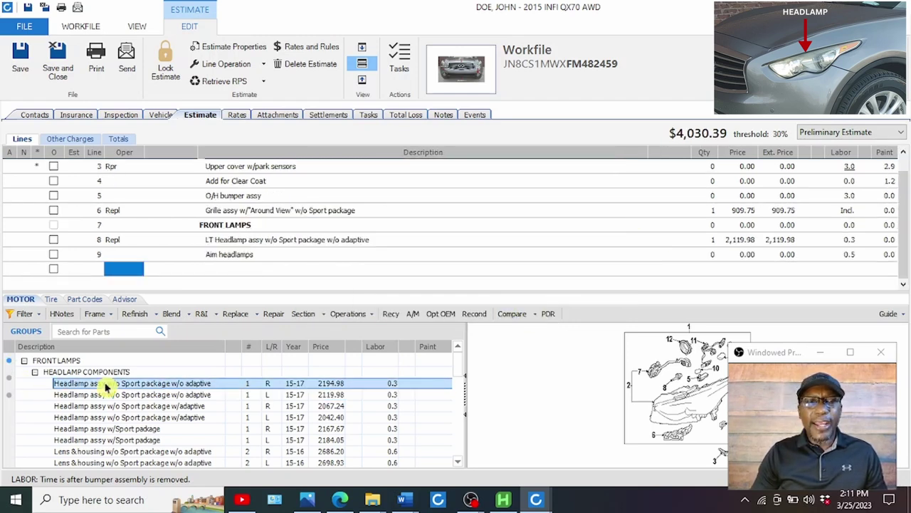
{"action": "left_click", "coordinate": [201, 318]}
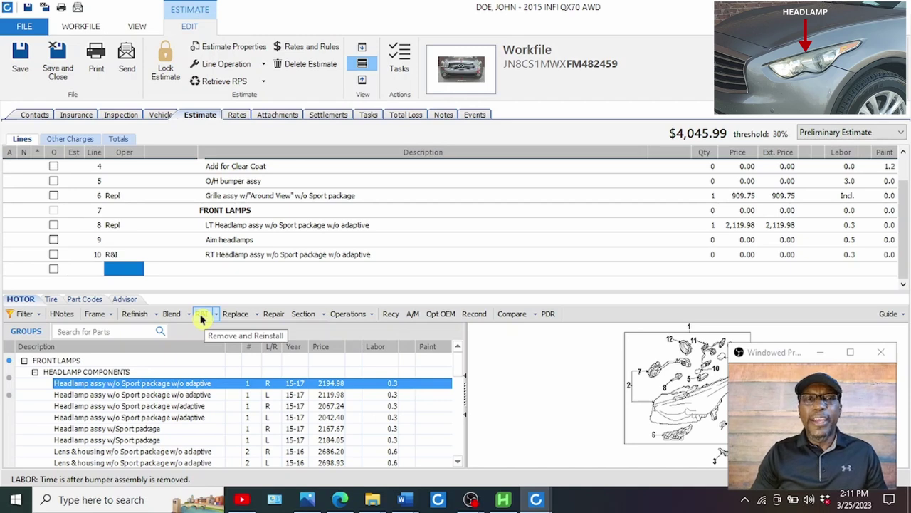
{"action": "left_click", "coordinate": [239, 271]}
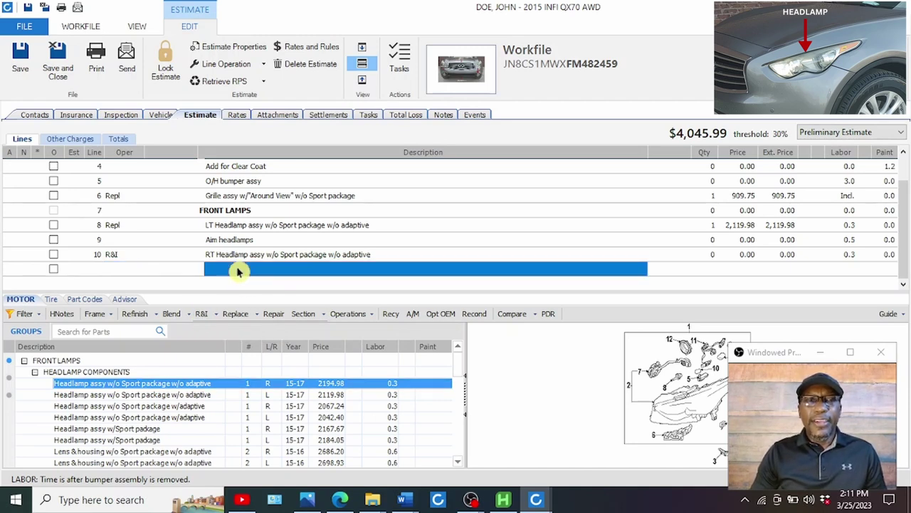
- Add a Repair line for Hood (ALU) from Hood & Components with 2.0 body labor hours, keeping 2.8 refinish hours
{"action": "left_click", "coordinate": [26, 332]}
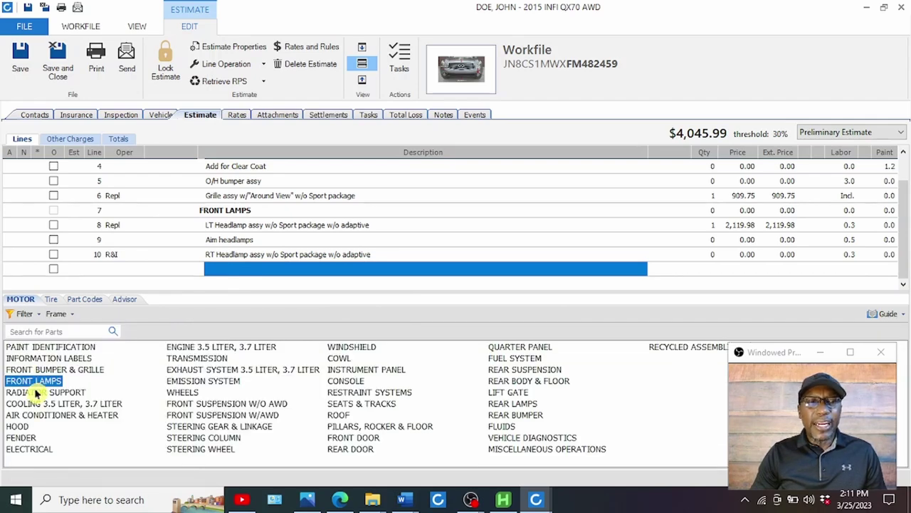
{"action": "left_click", "coordinate": [16, 427]}
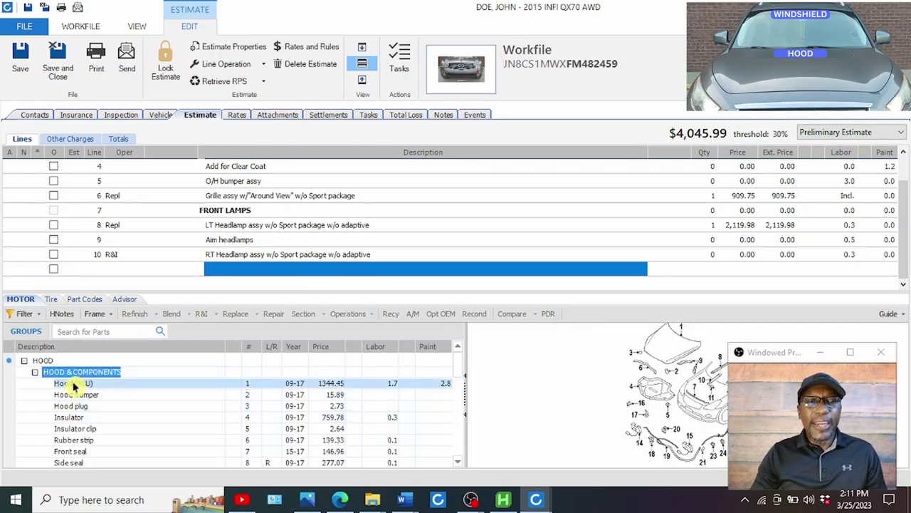
{"action": "left_click", "coordinate": [74, 385]}
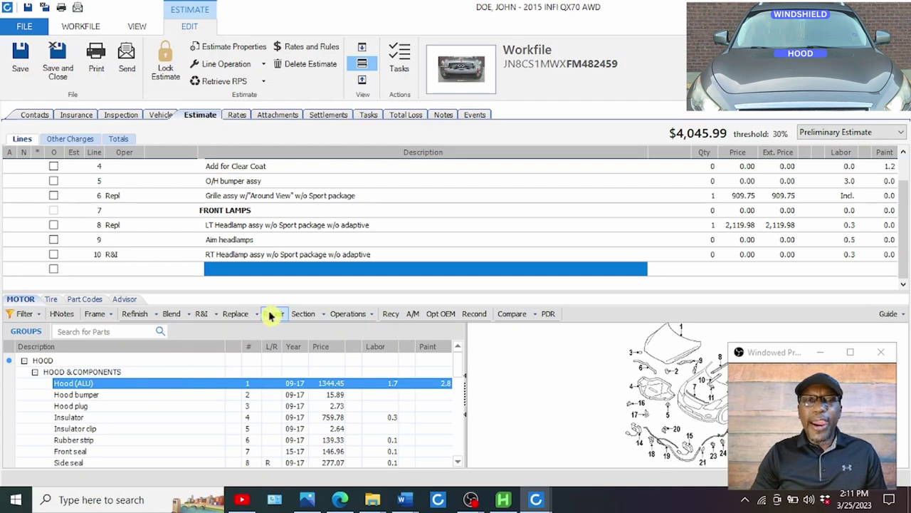
{"action": "left_click", "coordinate": [273, 314]}
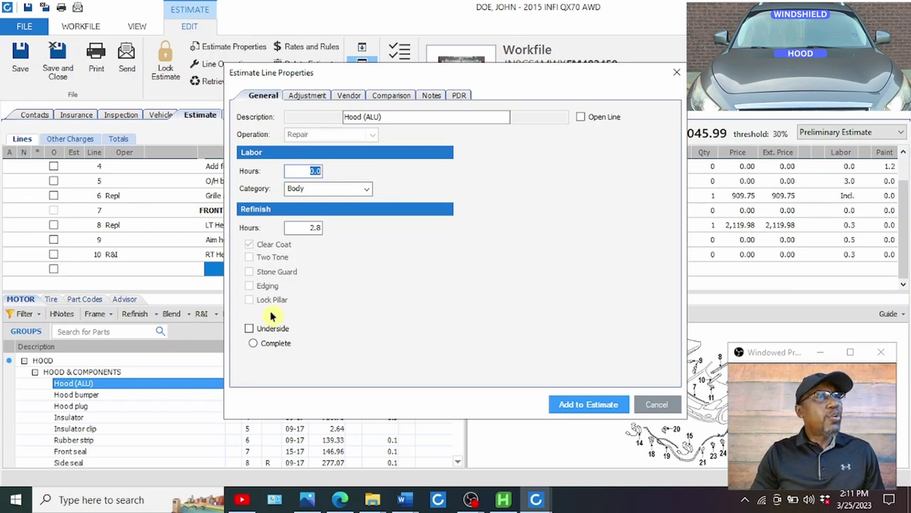
{"action": "type", "text": "2.0"}
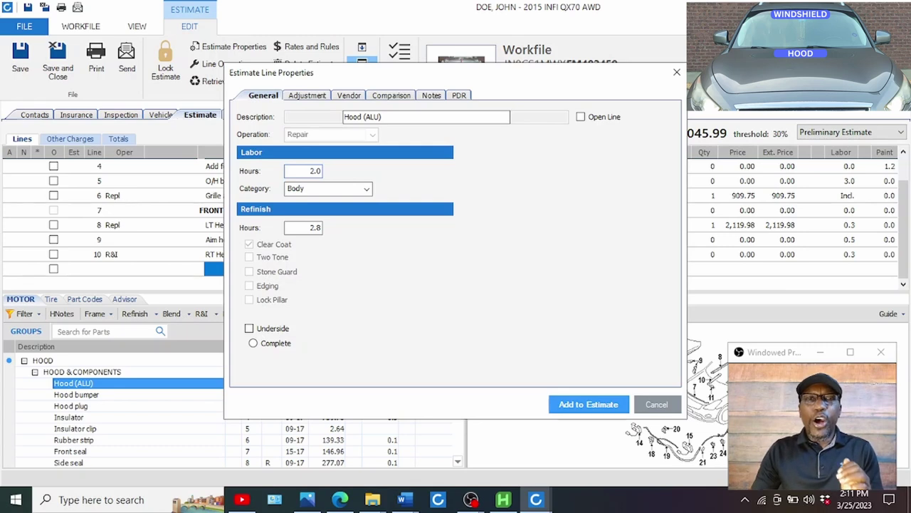
{"action": "left_click", "coordinate": [306, 227]}
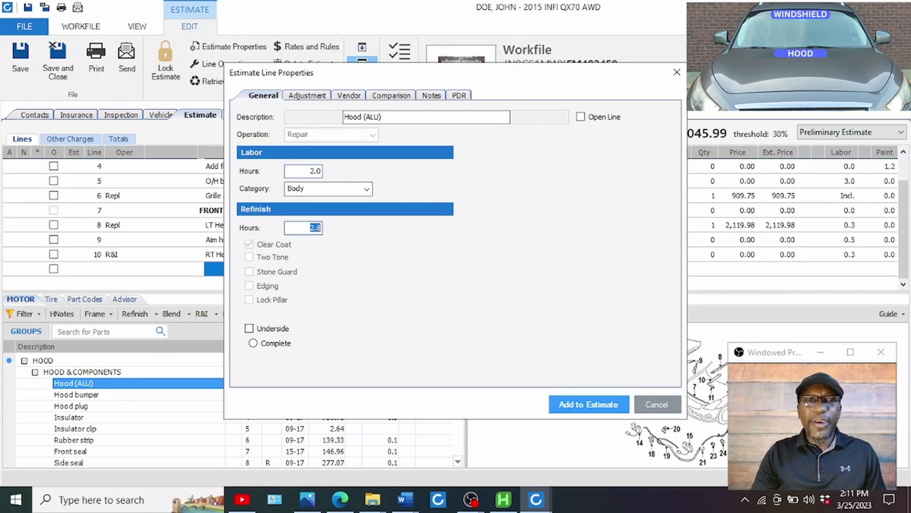
{"action": "left_click", "coordinate": [588, 404]}
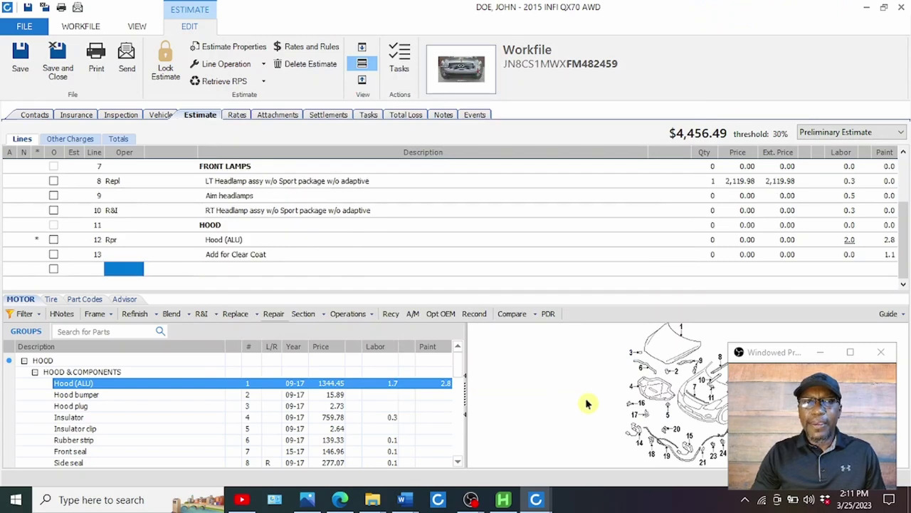
{"action": "left_click", "coordinate": [234, 270]}
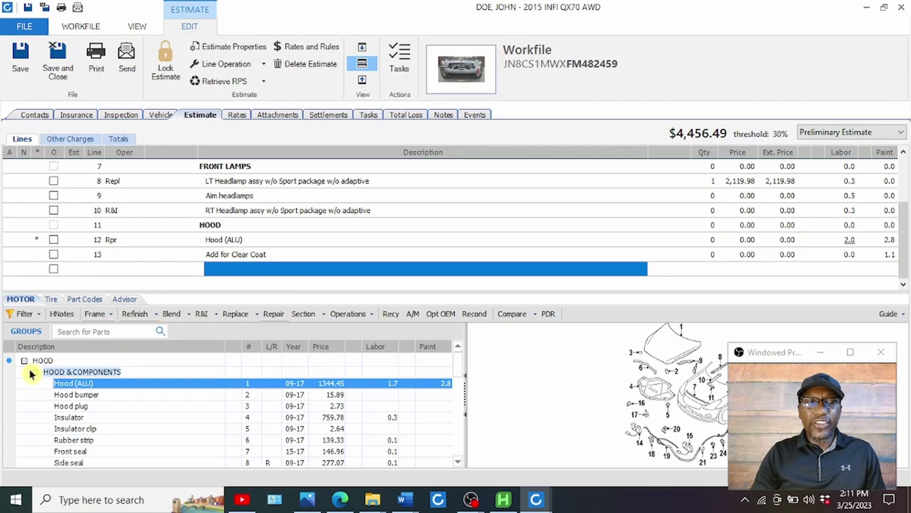
- Add a Repair line for the left Fender with 1.0 body labor hours and a Blend line for the right Fender from Fender & Components
{"action": "left_click", "coordinate": [24, 332]}
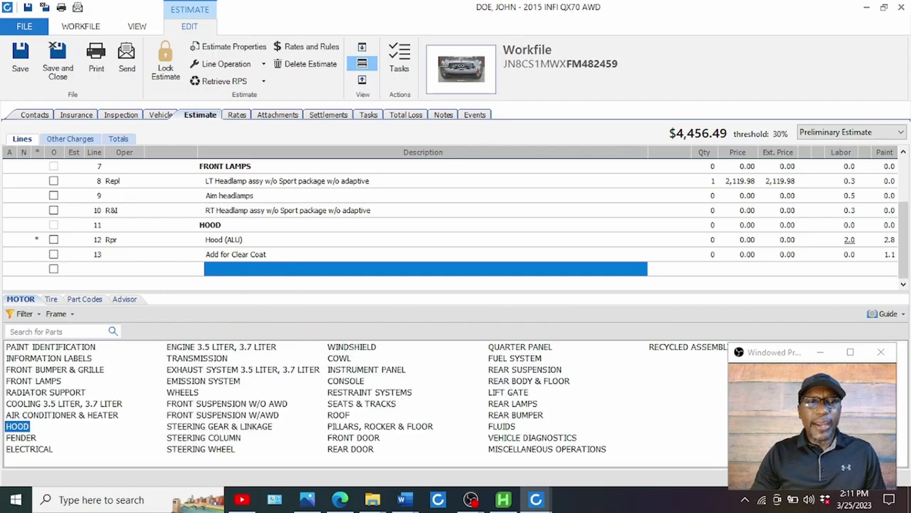
{"action": "left_click", "coordinate": [20, 438]}
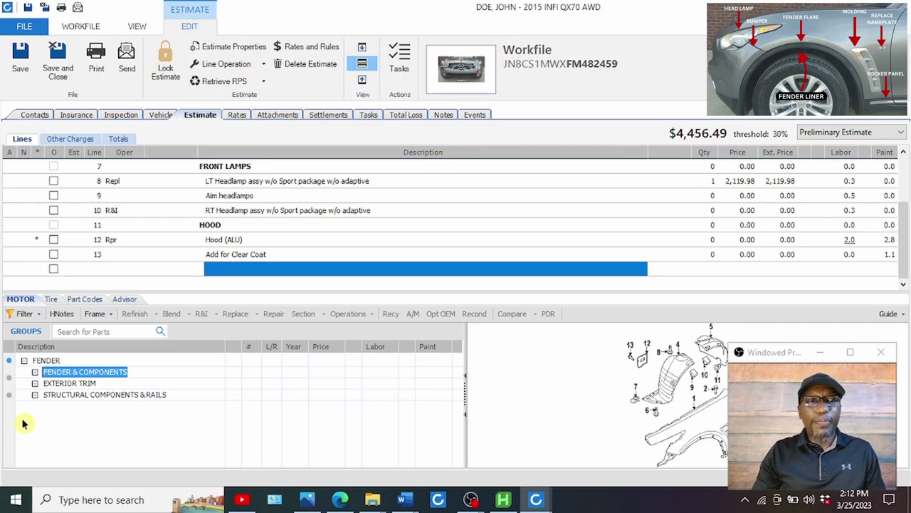
{"action": "left_click", "coordinate": [34, 375]}
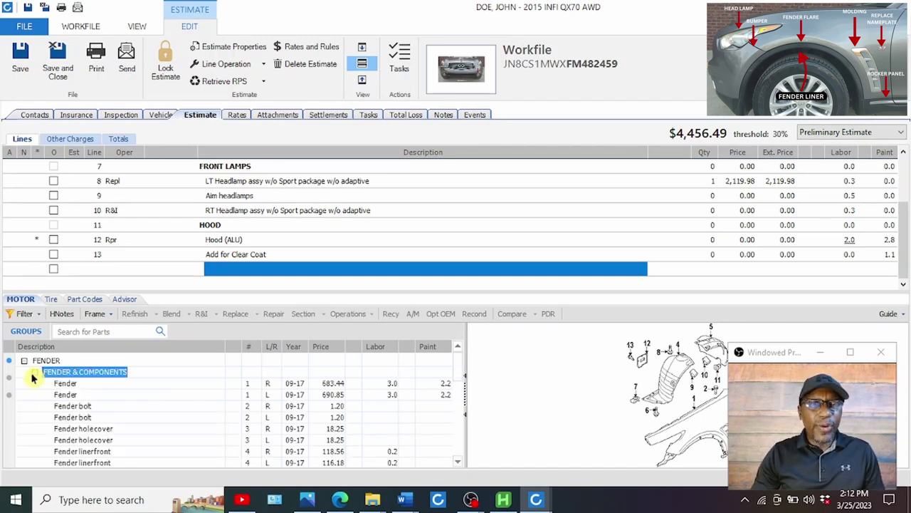
{"action": "left_click", "coordinate": [69, 397]}
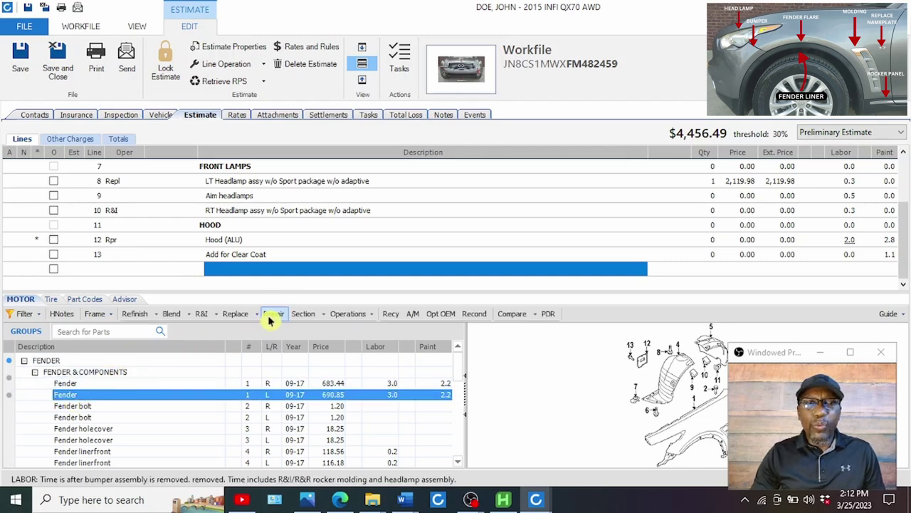
{"action": "left_click", "coordinate": [273, 316]}
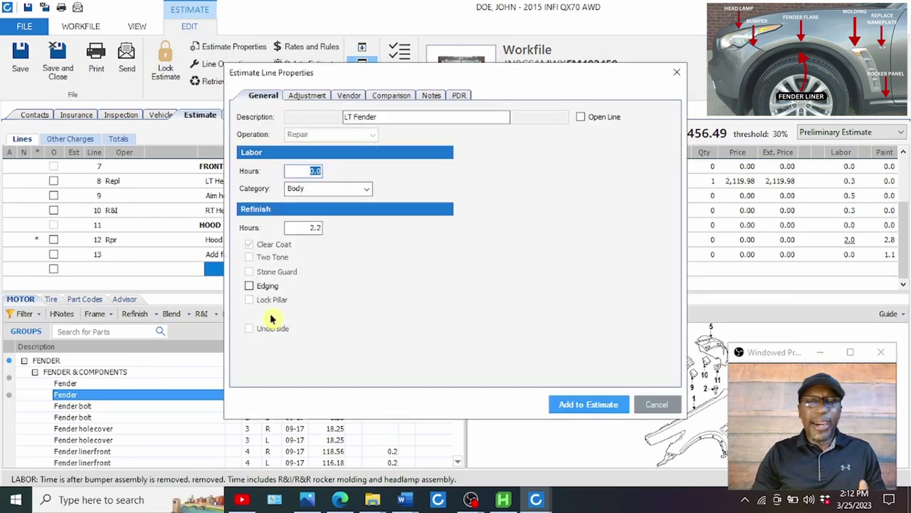
{"action": "type", "text": "1.0"}
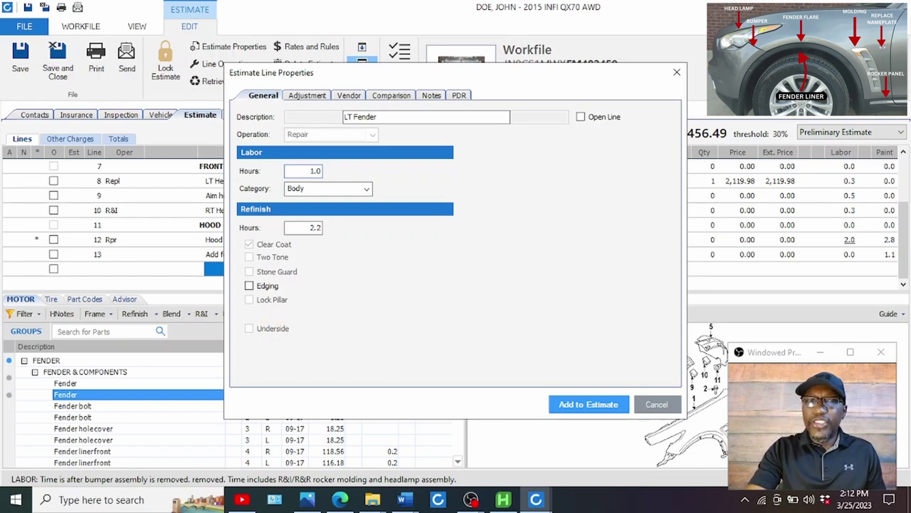
{"action": "double_click", "coordinate": [310, 227]}
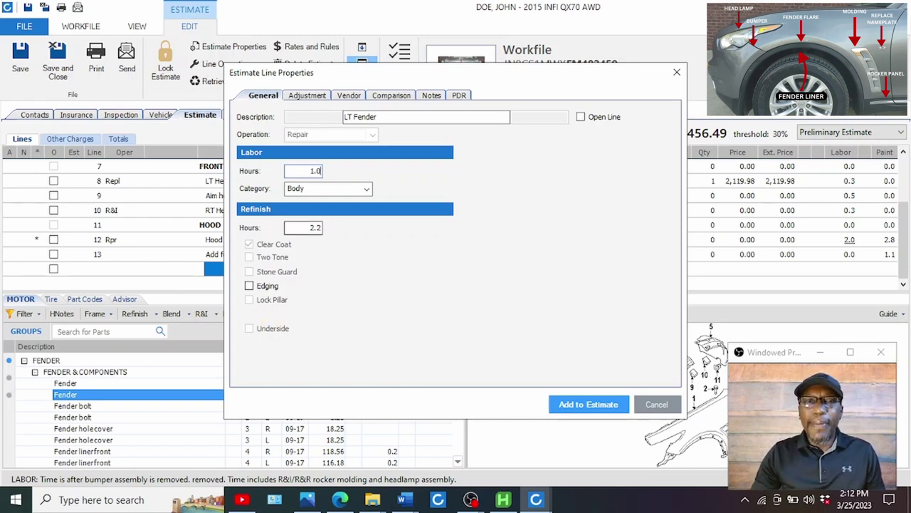
{"action": "left_click", "coordinate": [590, 404]}
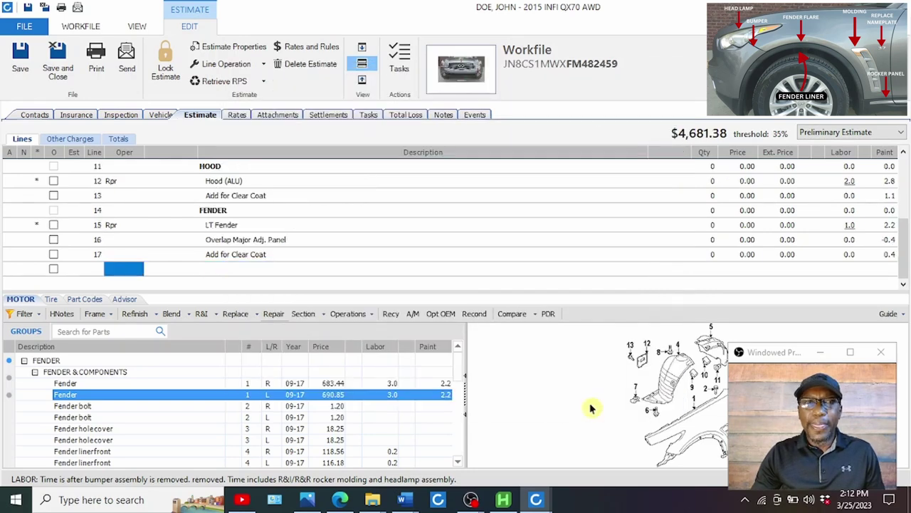
{"action": "left_click", "coordinate": [244, 271]}
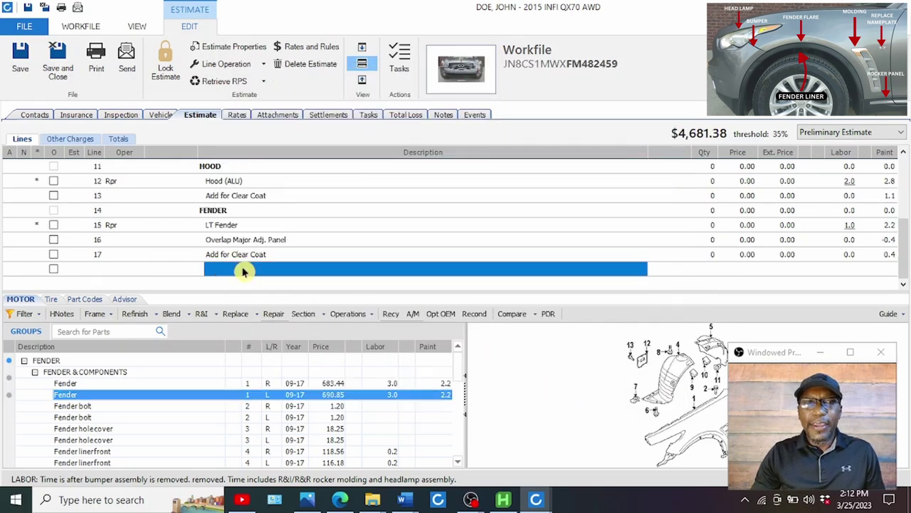
{"action": "left_click", "coordinate": [69, 385]}
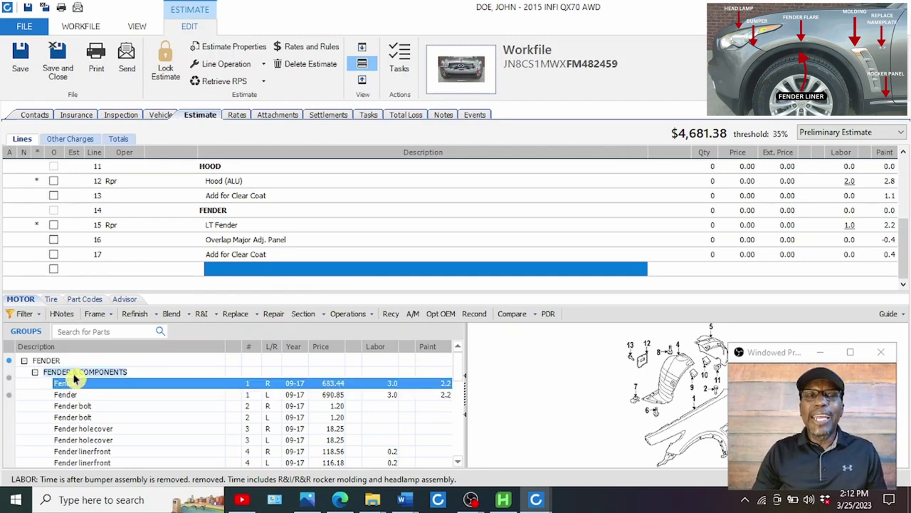
{"action": "left_click", "coordinate": [172, 317]}
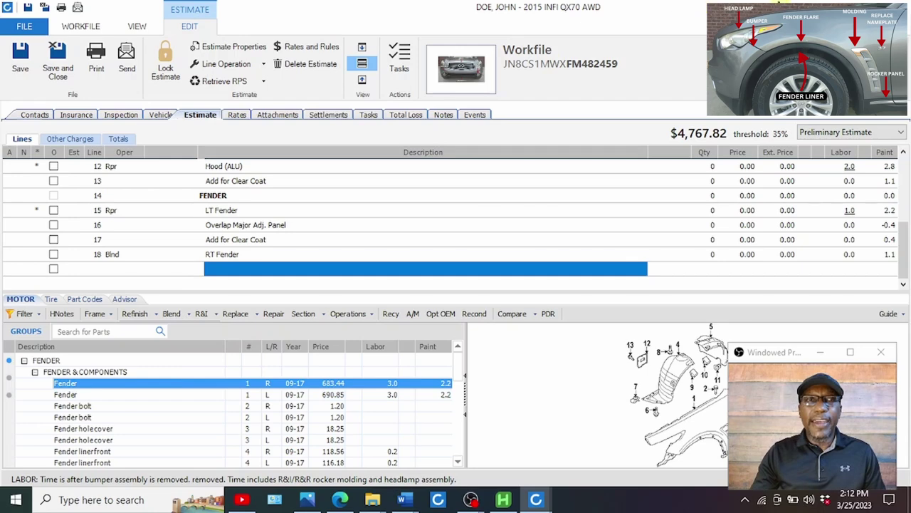
- Examine the attached photo 4. FENDER for the parts around the fender, and return to the estimate lines
{"action": "left_click", "coordinate": [454, 83]}
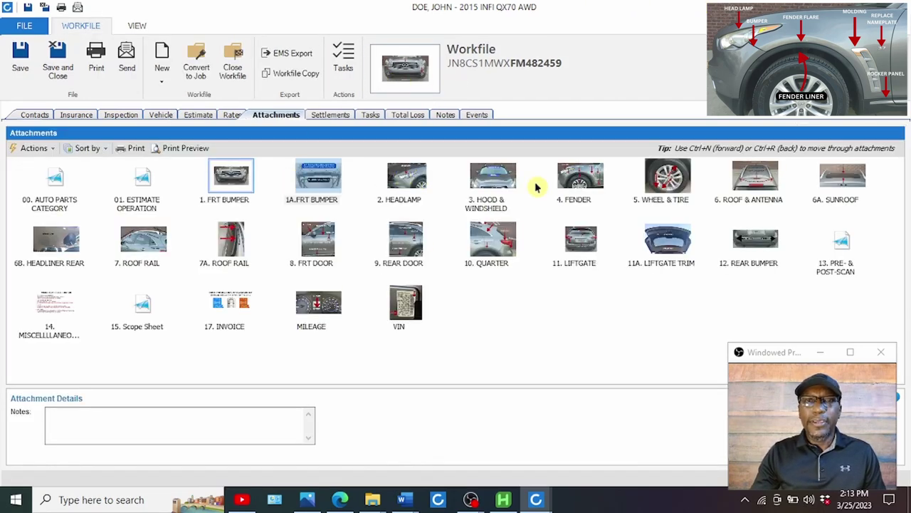
{"action": "left_click", "coordinate": [582, 181]}
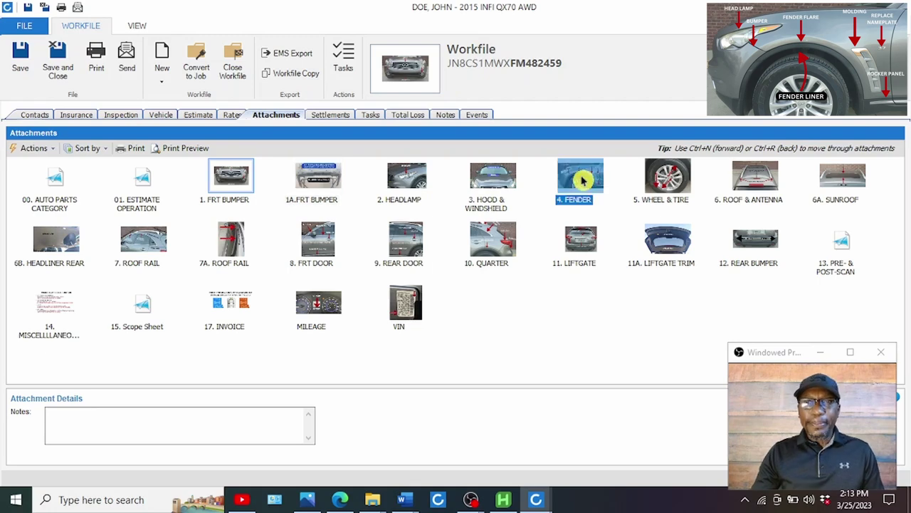
{"action": "double_click", "coordinate": [582, 180]}
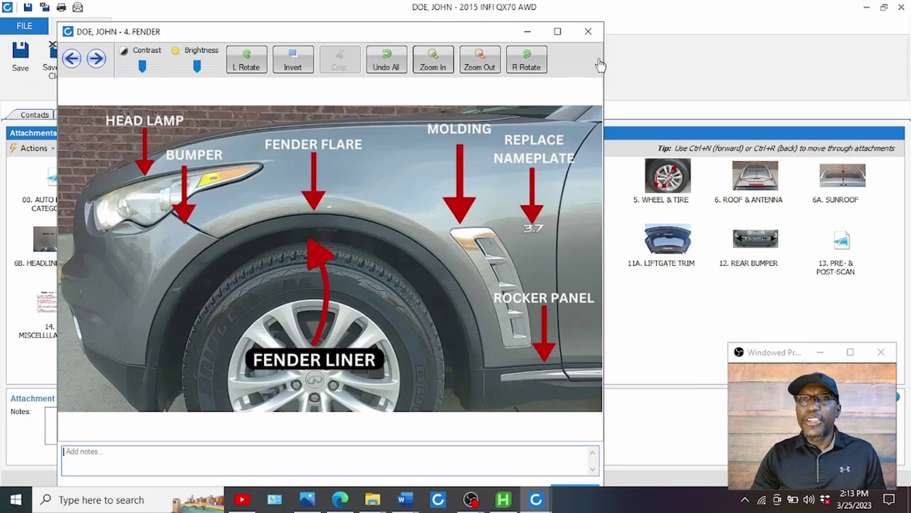
{"action": "left_click", "coordinate": [589, 32]}
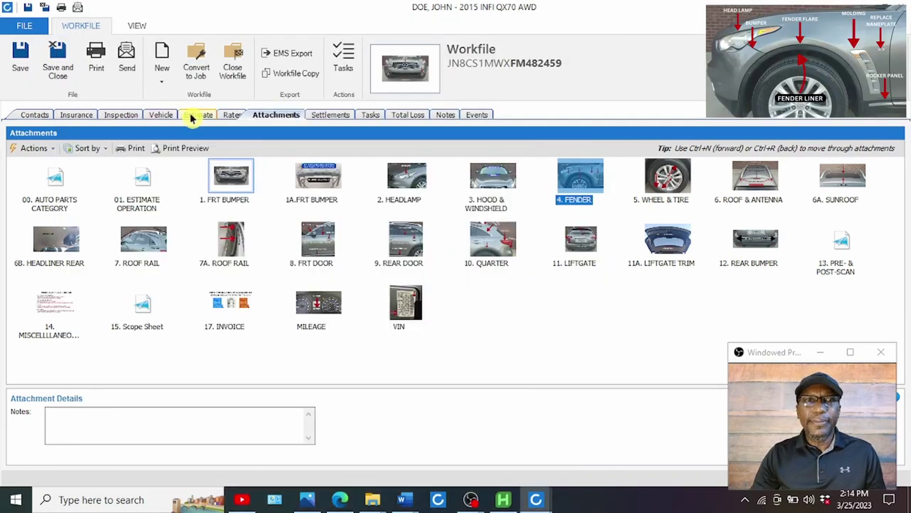
{"action": "left_click", "coordinate": [196, 115]}
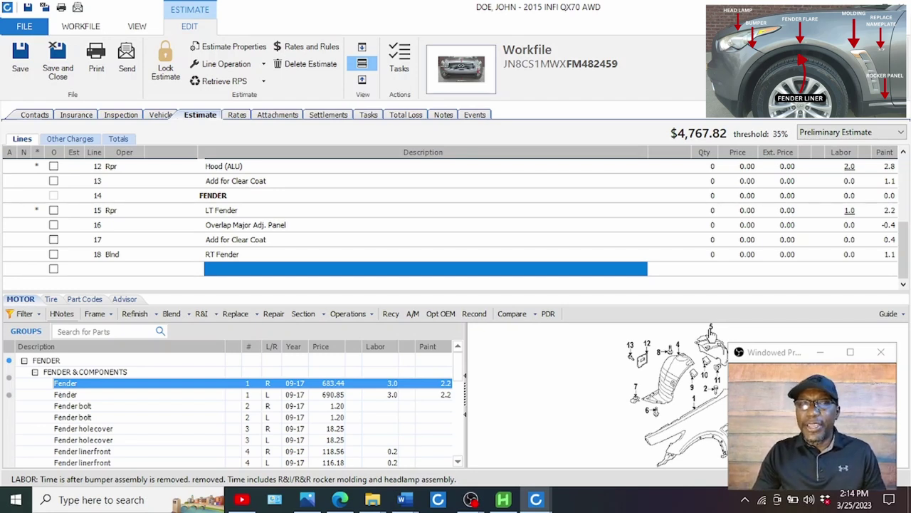
- Add R&I lines for the right and left Fender liner front
{"action": "left_click", "coordinate": [675, 347]}
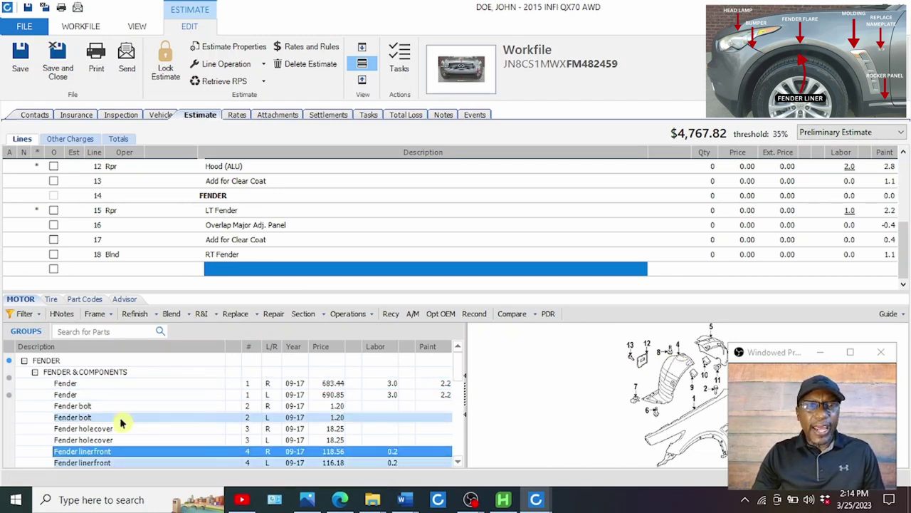
{"action": "scroll", "coordinate": [184, 423], "scroll_direction": "down", "scroll_amount": 1}
{"action": "left_click", "coordinate": [150, 423]}
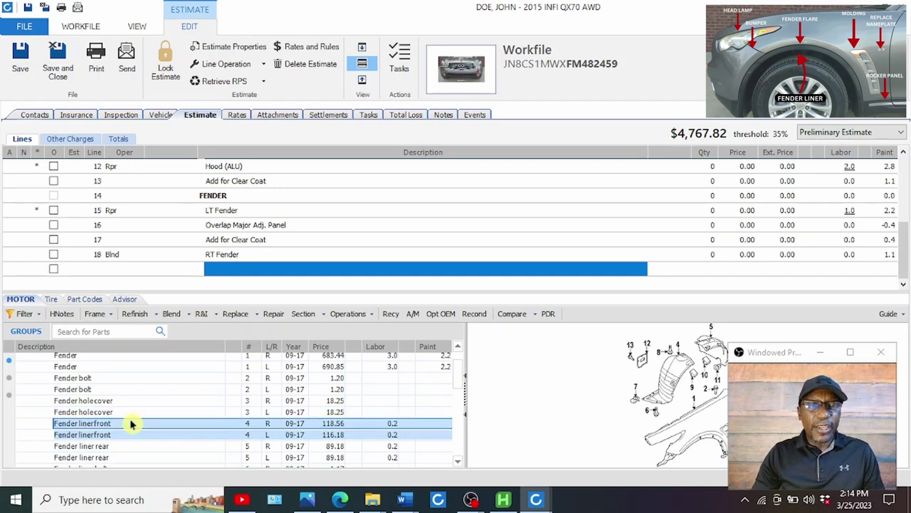
{"action": "left_click", "coordinate": [203, 318]}
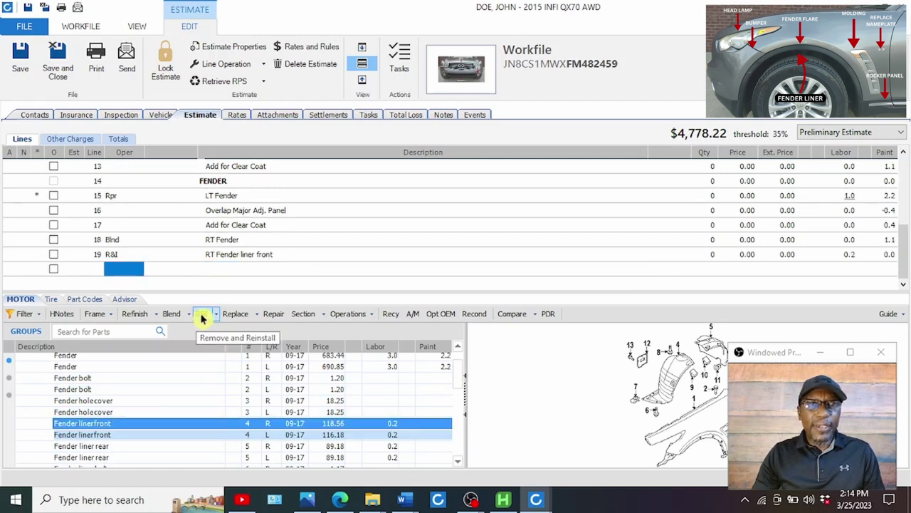
{"action": "left_click", "coordinate": [118, 433]}
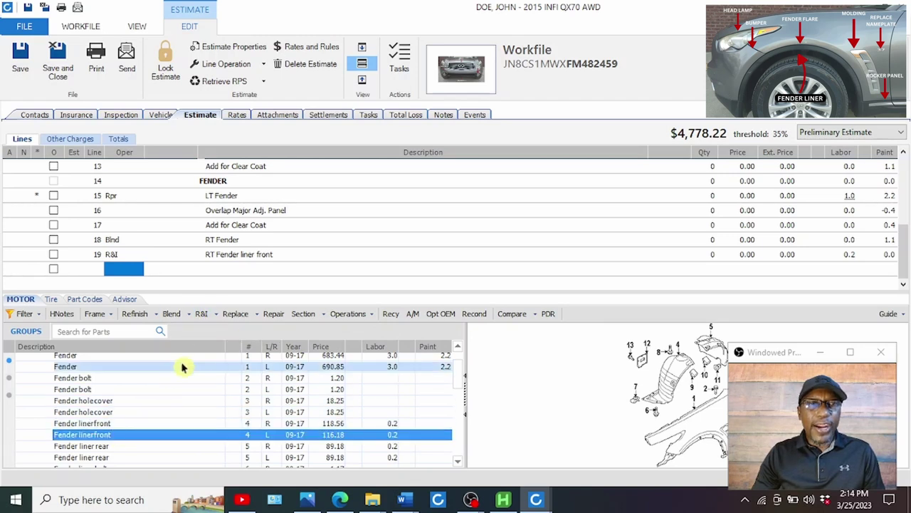
{"action": "left_click", "coordinate": [201, 317]}
{"action": "left_click", "coordinate": [231, 270]}
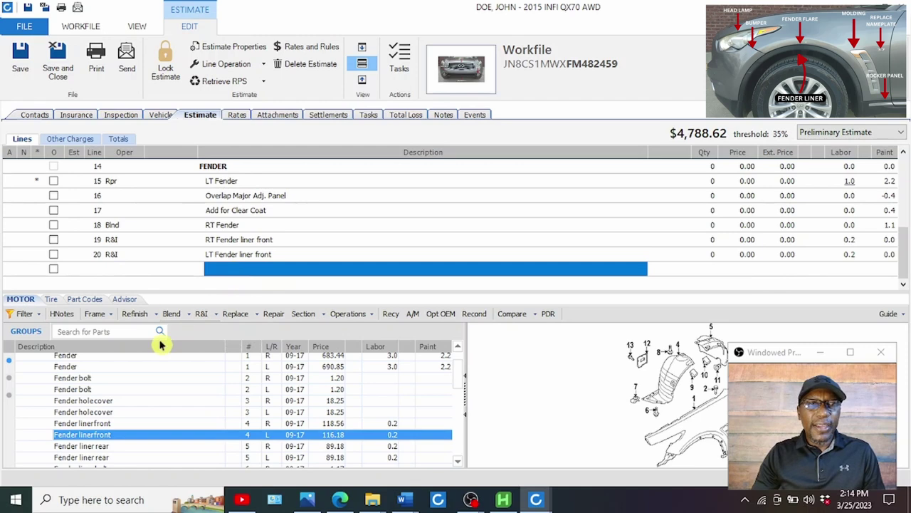
- Add R&I lines for the right and left Fender liner rear
{"action": "scroll", "coordinate": [116, 434], "scroll_direction": "down", "scroll_amount": 1}
{"action": "left_click", "coordinate": [112, 419]}
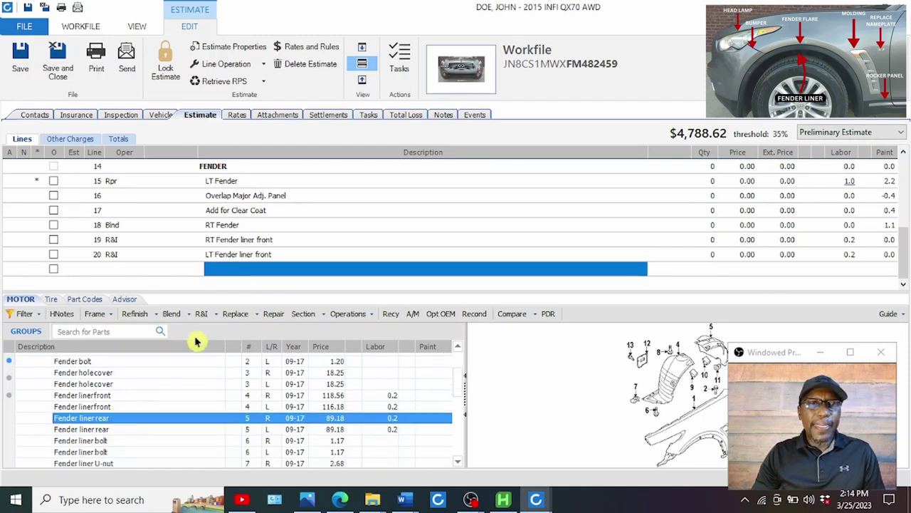
{"action": "left_click", "coordinate": [200, 314]}
{"action": "left_click", "coordinate": [109, 431]}
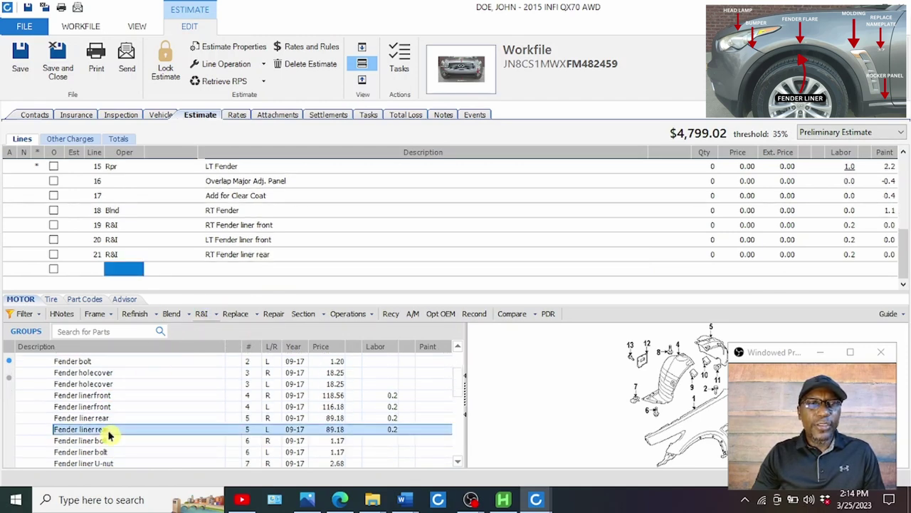
{"action": "left_click", "coordinate": [199, 314]}
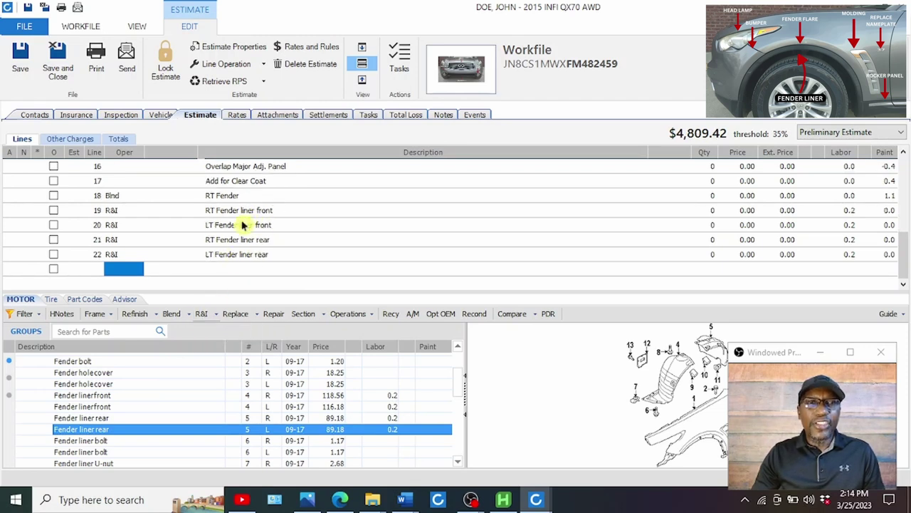
{"action": "left_click", "coordinate": [230, 268]}
- Add R&I lines for the right and left Air vent grille all w/o Sport package from the fender's Exterior Trim
{"action": "scroll", "coordinate": [114, 412], "scroll_direction": "up", "scroll_amount": 2}
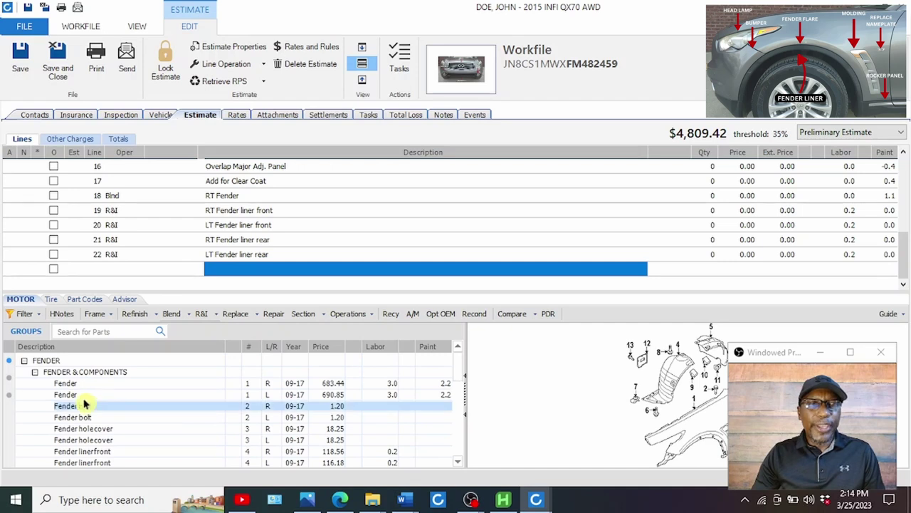
{"action": "left_click", "coordinate": [33, 372]}
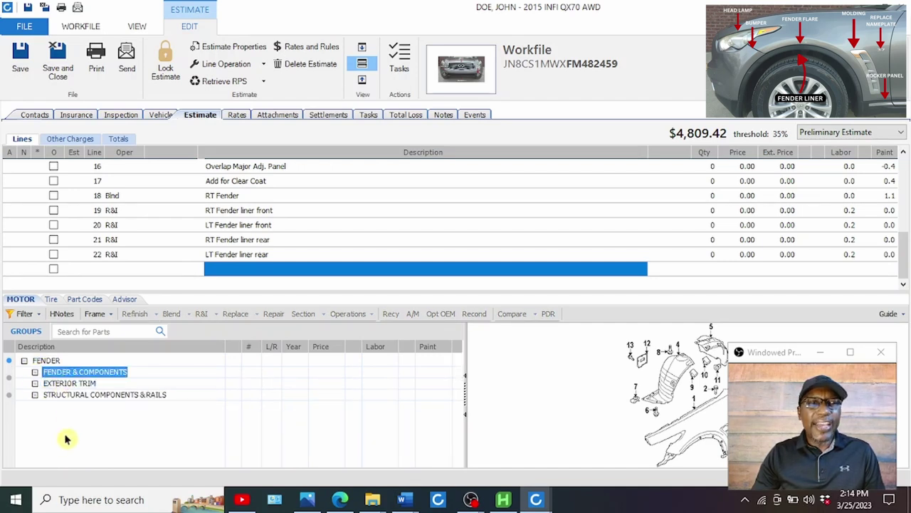
{"action": "left_click", "coordinate": [35, 383]}
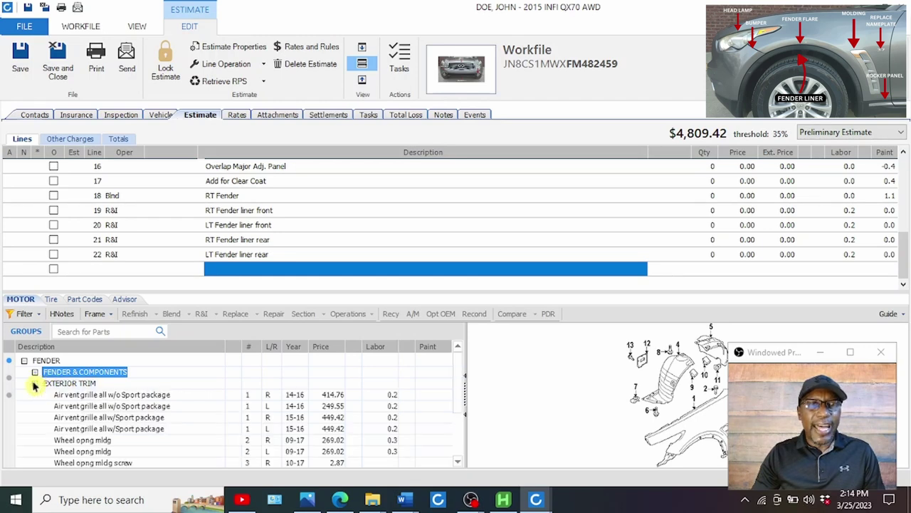
{"action": "left_click", "coordinate": [77, 395]}
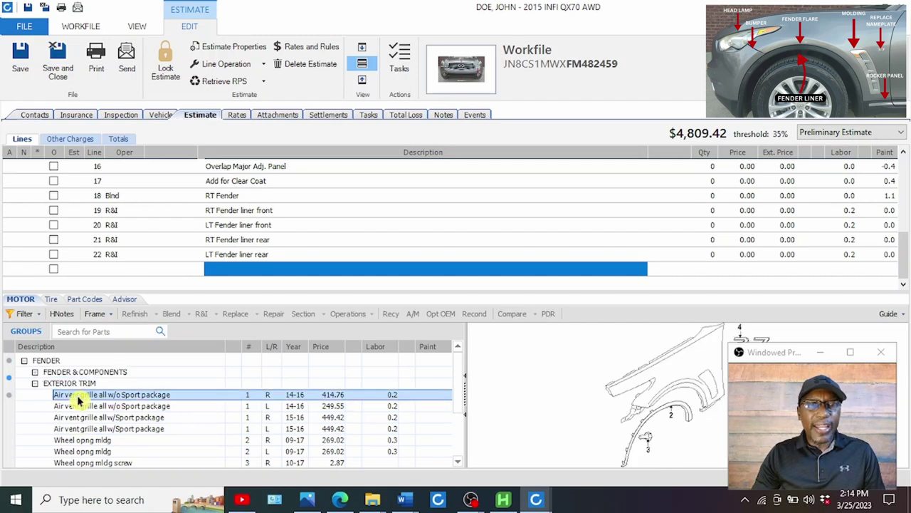
{"action": "left_click", "coordinate": [198, 319]}
{"action": "left_click", "coordinate": [120, 406]}
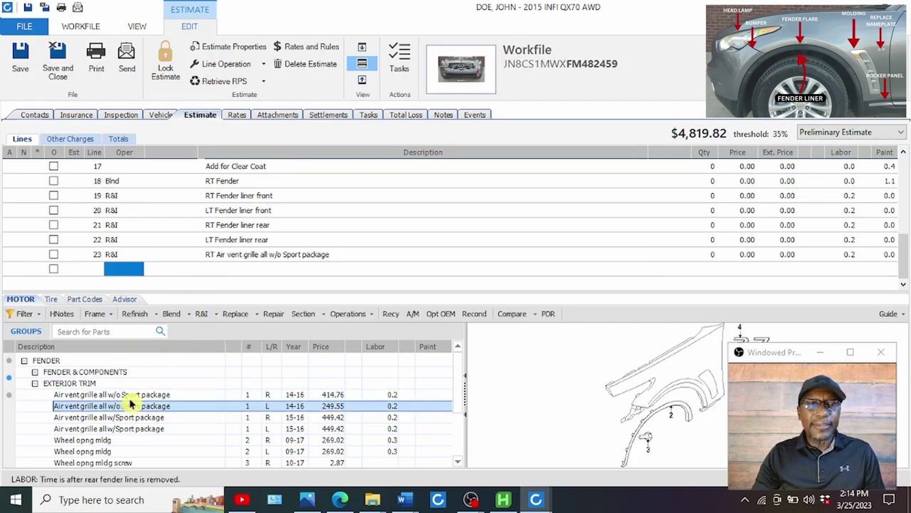
{"action": "left_click", "coordinate": [198, 320]}
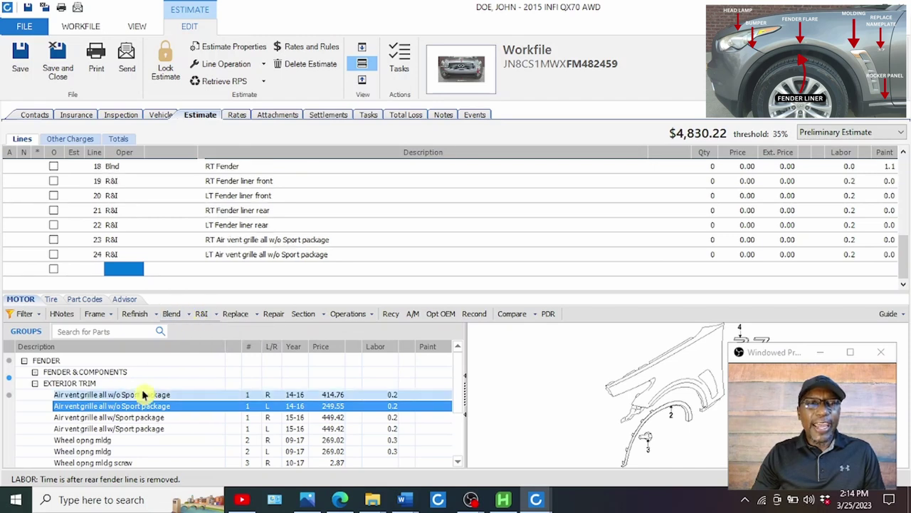
- Add R&I lines for the right and left Wheel opng mldg from Exterior Trim
{"action": "scroll", "coordinate": [142, 395], "scroll_direction": "down", "scroll_amount": 1}
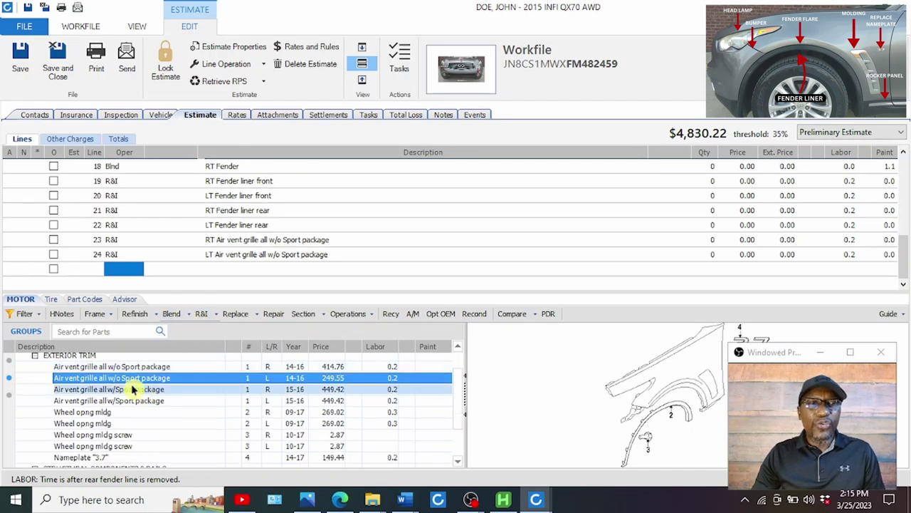
{"action": "left_click", "coordinate": [81, 413]}
{"action": "left_click", "coordinate": [199, 321]}
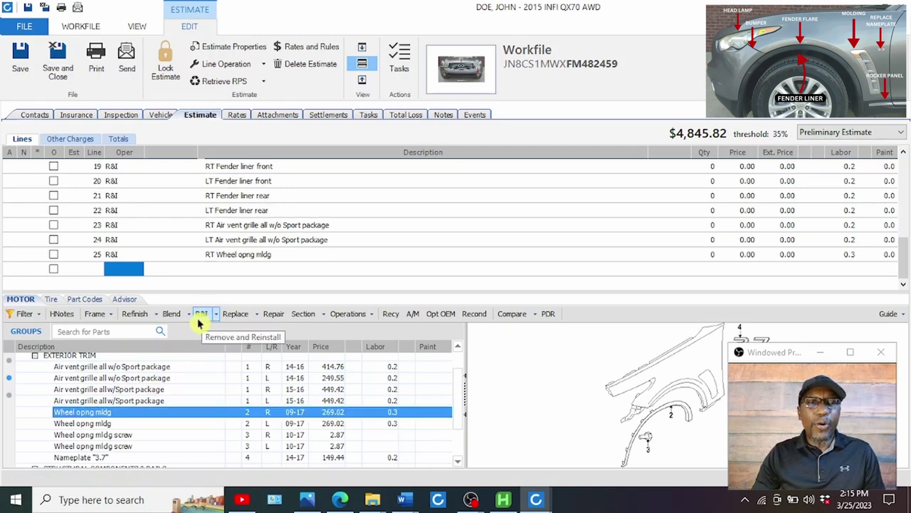
{"action": "left_click", "coordinate": [96, 423]}
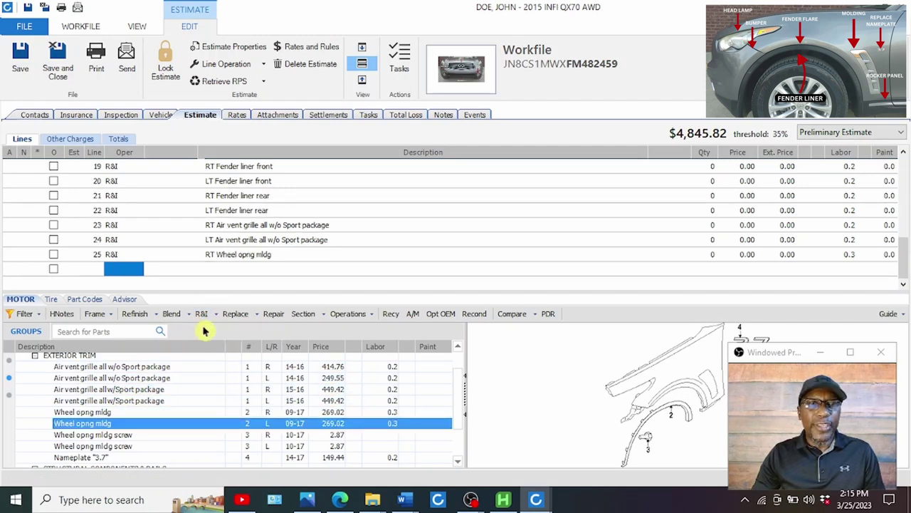
{"action": "left_click", "coordinate": [199, 314]}
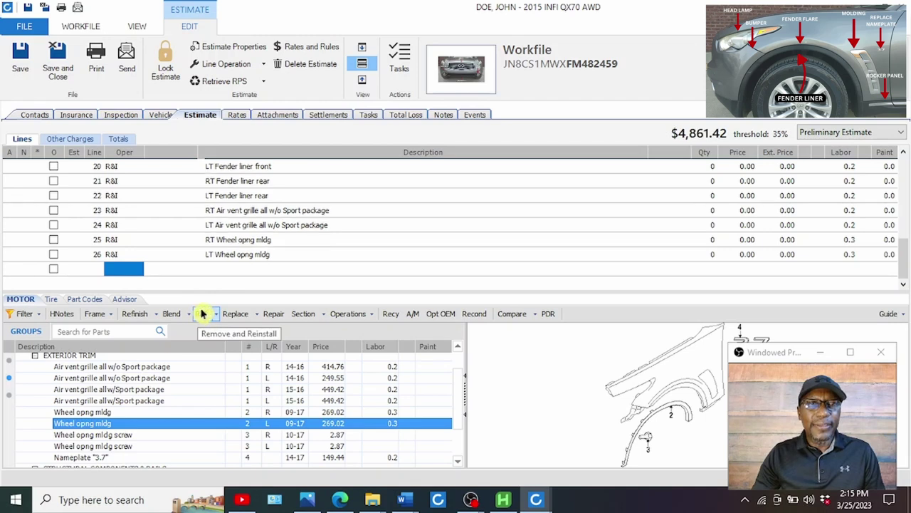
{"action": "left_click", "coordinate": [239, 270]}
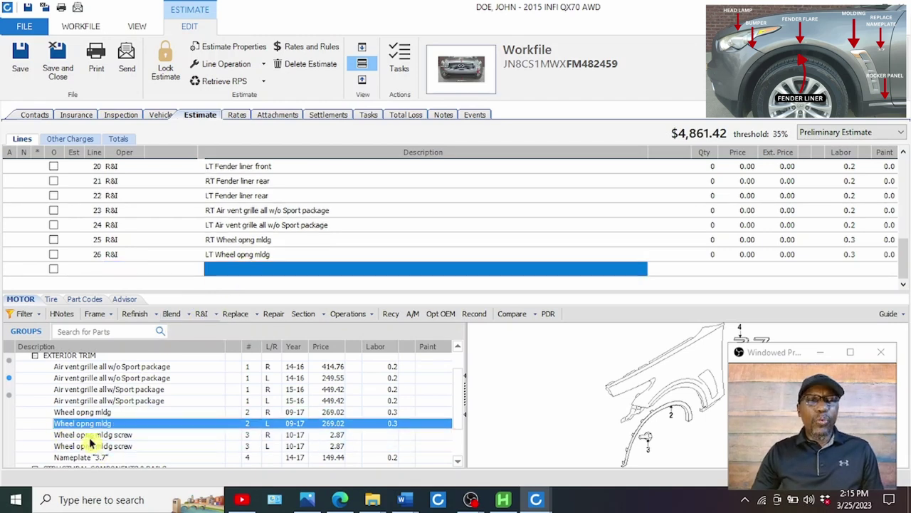
- Read the right Wheel opng mldg screw's footnote and add Replace lines for the right and left screws
{"action": "left_click", "coordinate": [88, 436]}
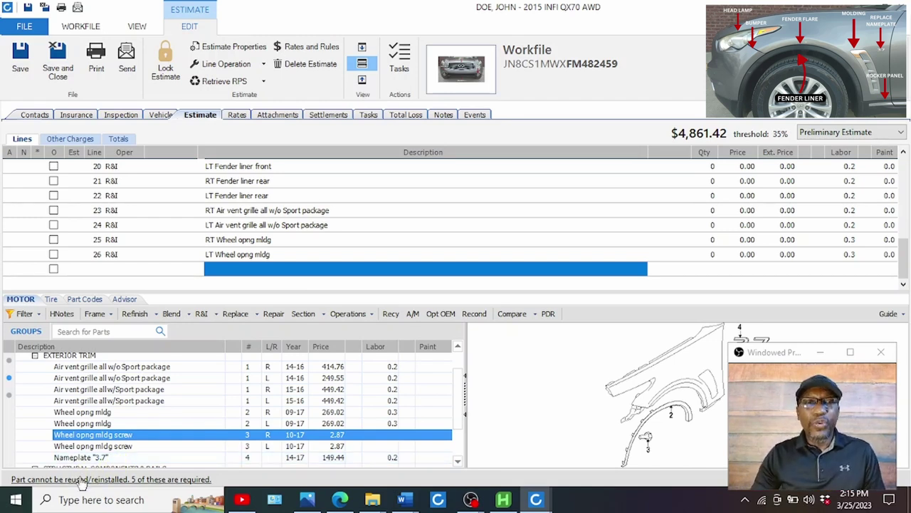
{"action": "double_click", "coordinate": [82, 481]}
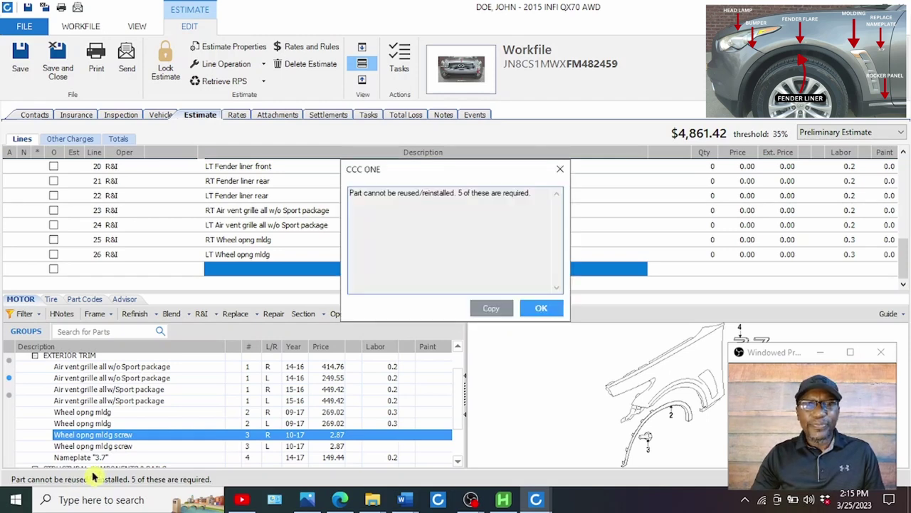
{"action": "left_click", "coordinate": [541, 308]}
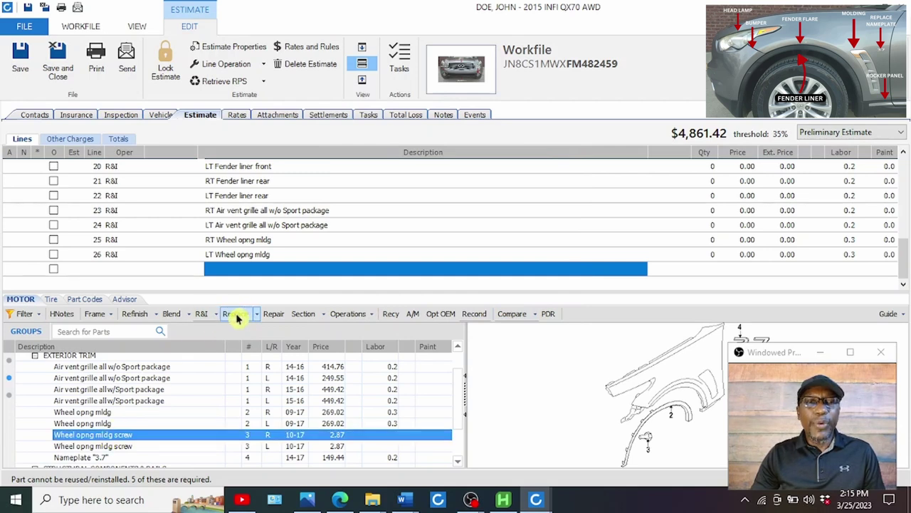
{"action": "left_click", "coordinate": [237, 314]}
{"action": "left_click", "coordinate": [254, 272]}
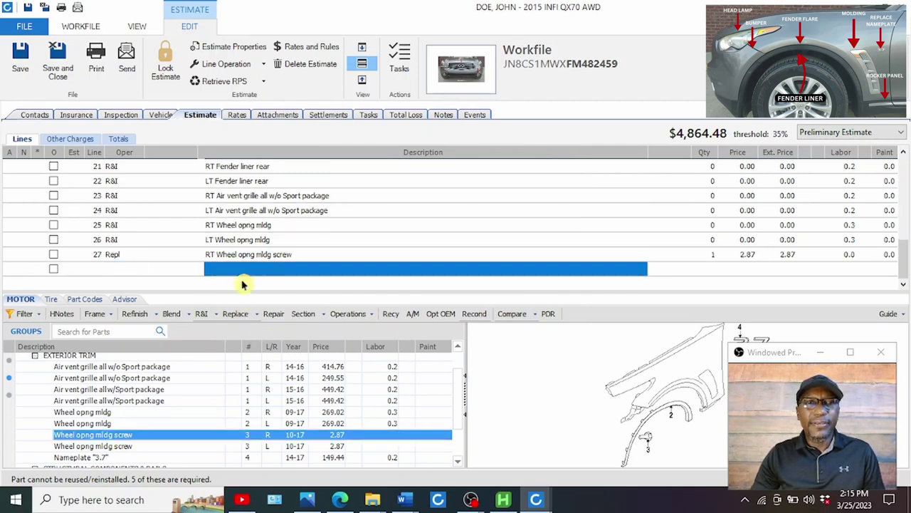
{"action": "left_click", "coordinate": [112, 446], "text": "shift"}
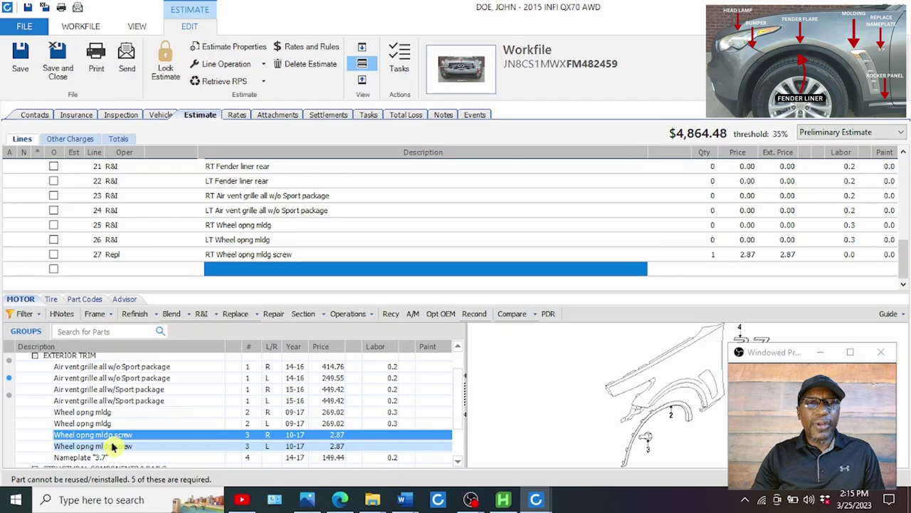
{"action": "left_click", "coordinate": [113, 446]}
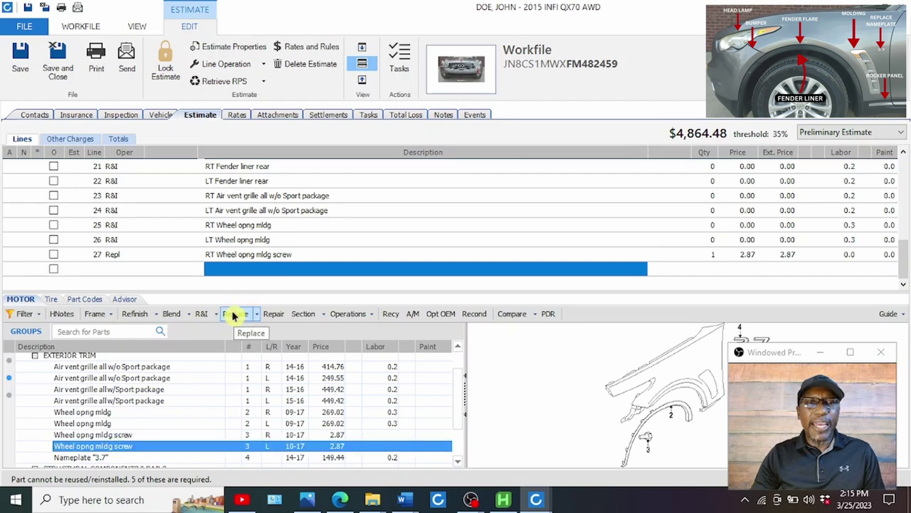
{"action": "left_click", "coordinate": [235, 313]}
{"action": "left_click", "coordinate": [256, 265]}
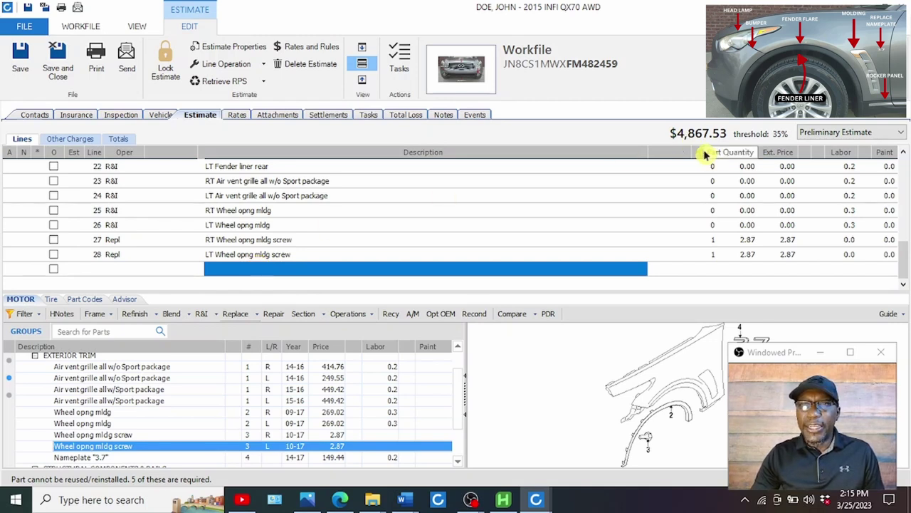
- Set the quantity to 5 on both the right and left Wheel opng mldg screw lines
{"action": "left_click", "coordinate": [712, 241]}
{"action": "left_click", "coordinate": [712, 255]}
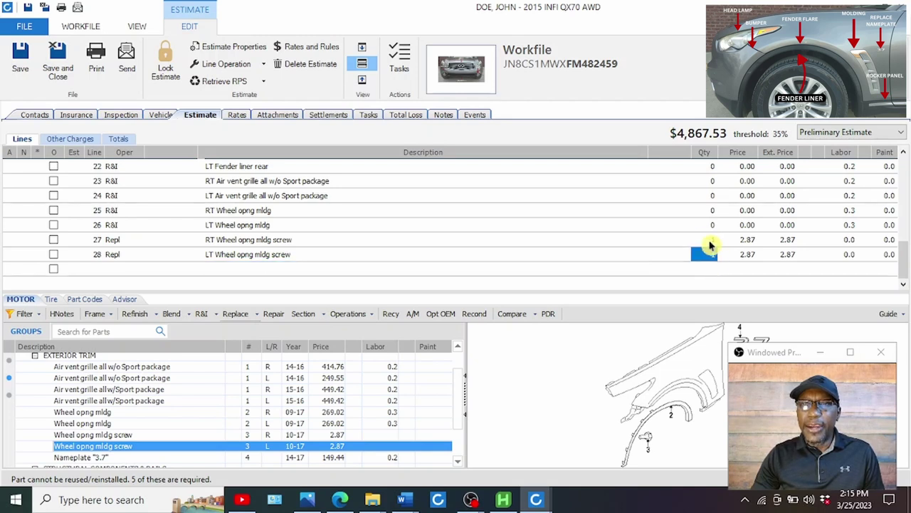
{"action": "left_click", "coordinate": [710, 242]}
{"action": "type", "text": "5"}
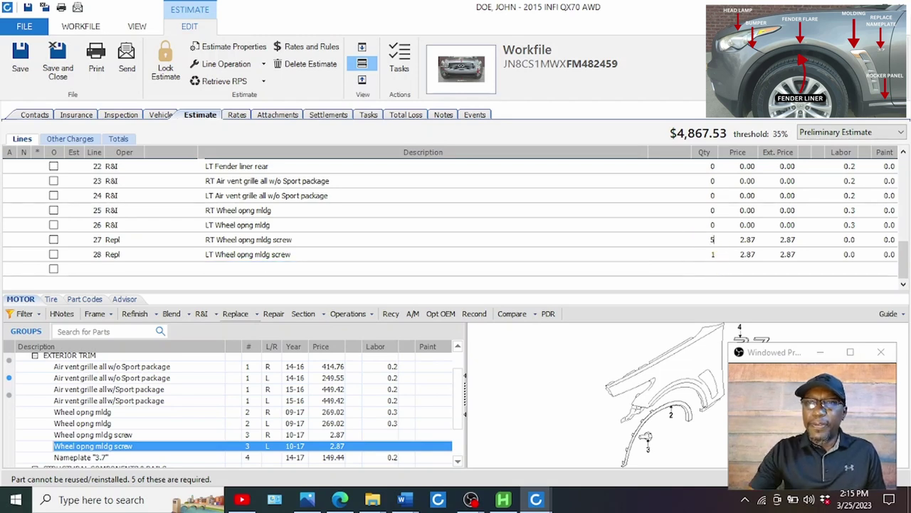
{"action": "left_click", "coordinate": [712, 258]}
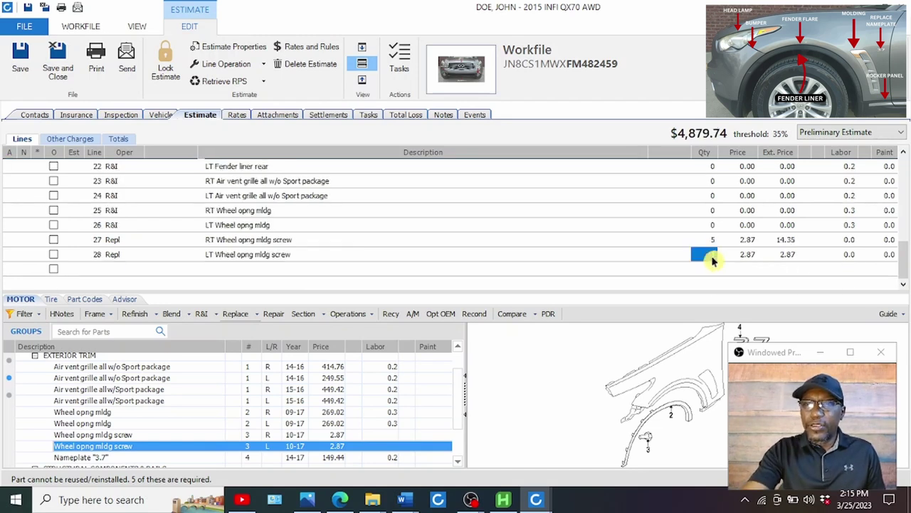
{"action": "type", "text": "5"}
{"action": "left_click", "coordinate": [276, 270]}
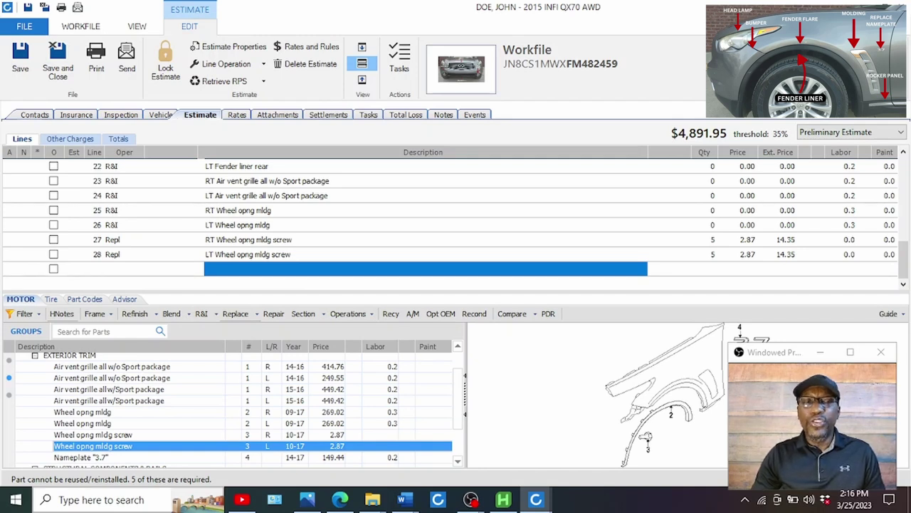
- Review the wheel opening molding screw's footnote again and check the two screw lines in the estimate
{"action": "left_click", "coordinate": [87, 479]}
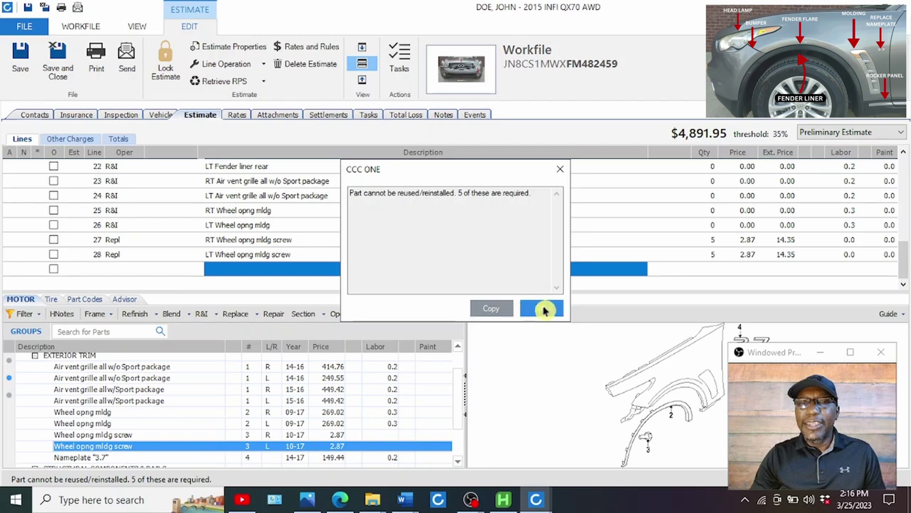
{"action": "left_click", "coordinate": [544, 308]}
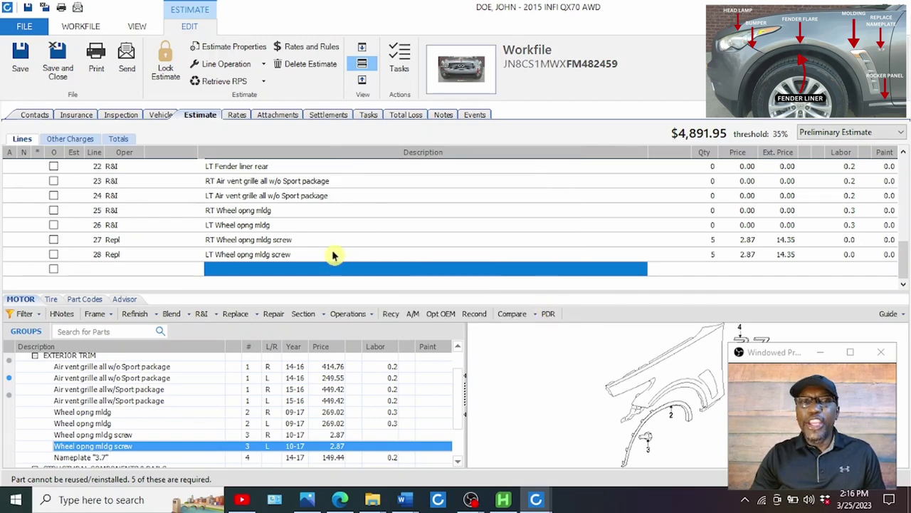
{"action": "left_click", "coordinate": [302, 255]}
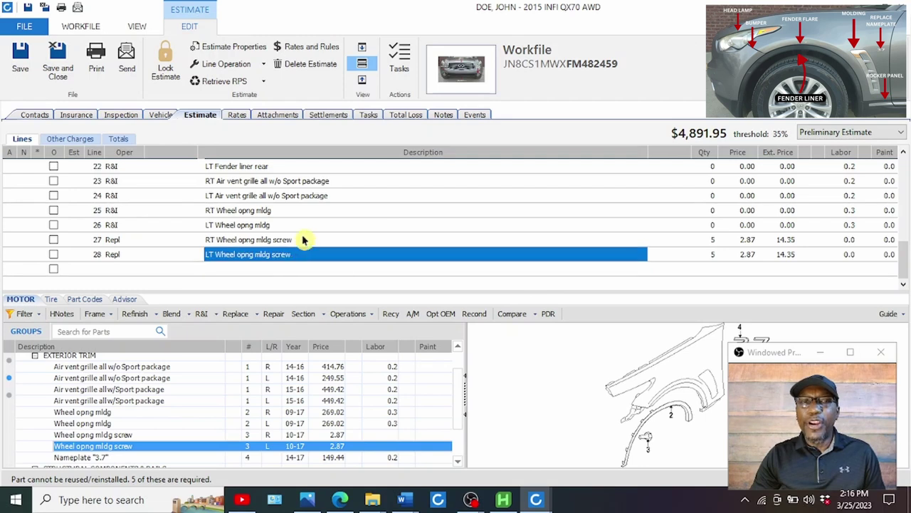
{"action": "left_click", "coordinate": [305, 240]}
{"action": "left_click", "coordinate": [307, 256]}
{"action": "left_click", "coordinate": [311, 240]}
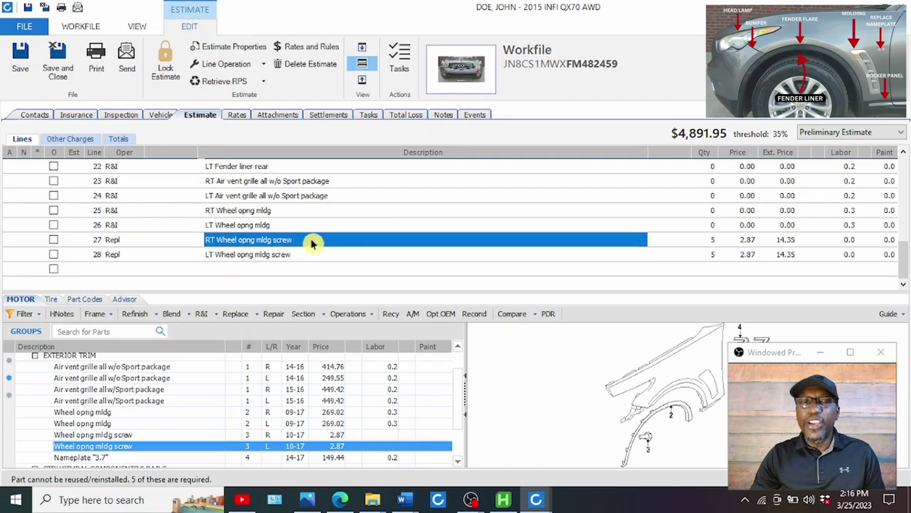
- Paste the part footnote into the line notes of the LT Wheel opng mldg screw line and save the note
{"action": "left_click", "coordinate": [309, 256]}
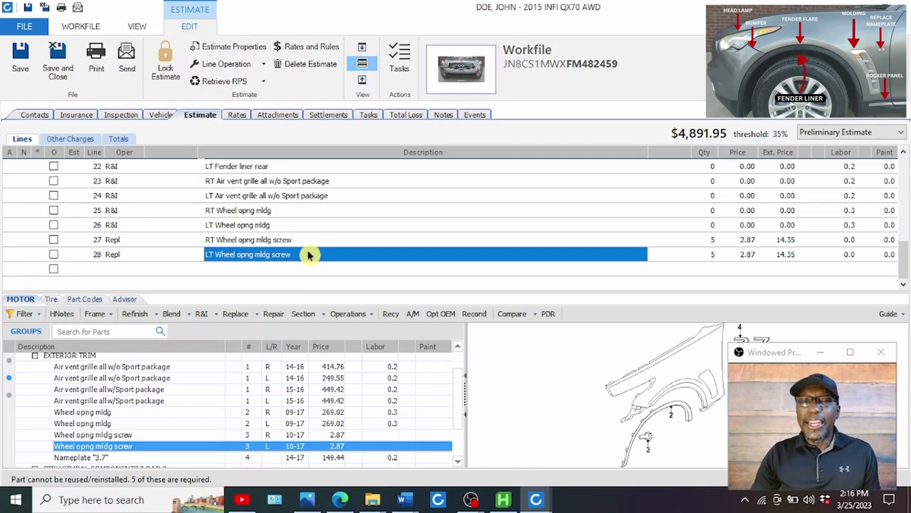
{"action": "right_click", "coordinate": [309, 255]}
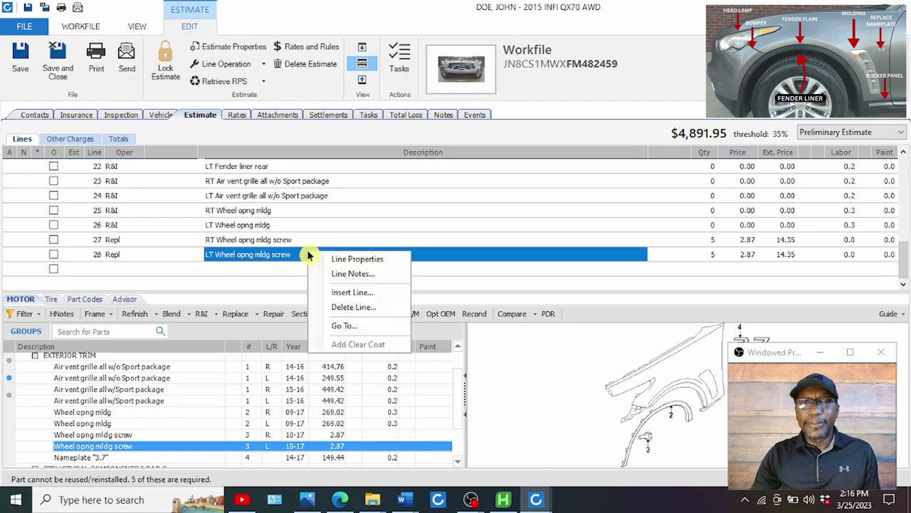
{"action": "left_click", "coordinate": [348, 275]}
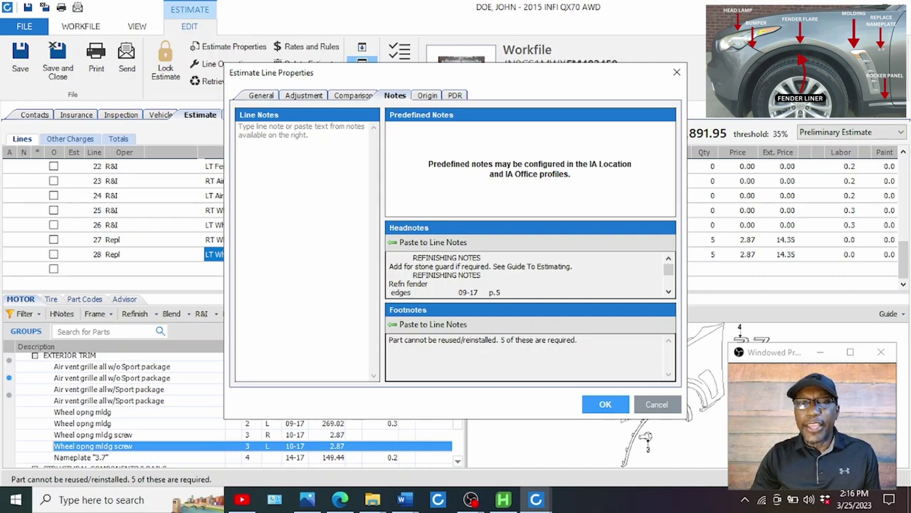
{"action": "left_click", "coordinate": [436, 326]}
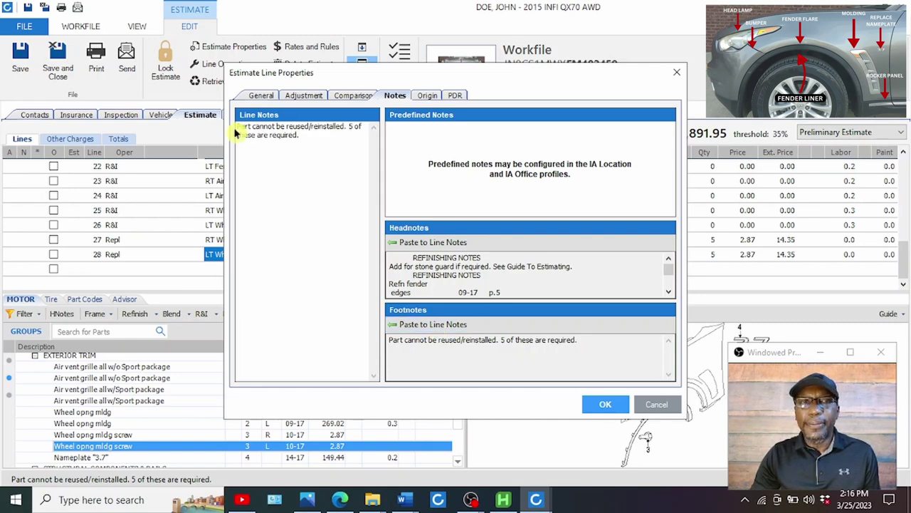
{"action": "left_click_drag", "start_coordinate": [238, 127], "coordinate": [301, 136]}
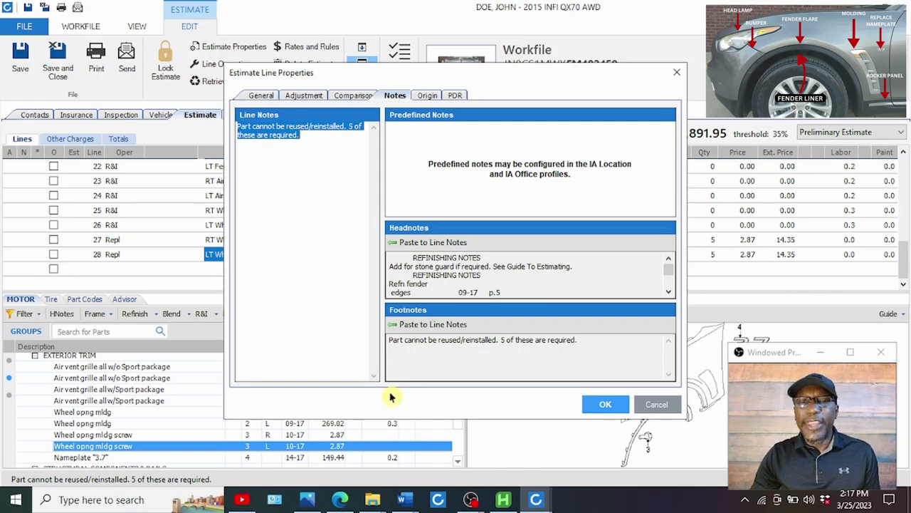
{"action": "left_click", "coordinate": [605, 407]}
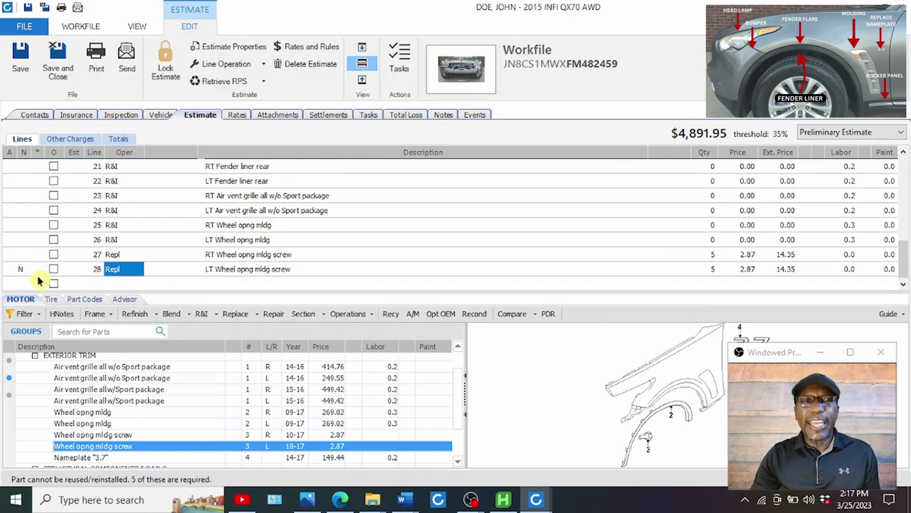
{"action": "mouse_move", "coordinate": [21, 275]}
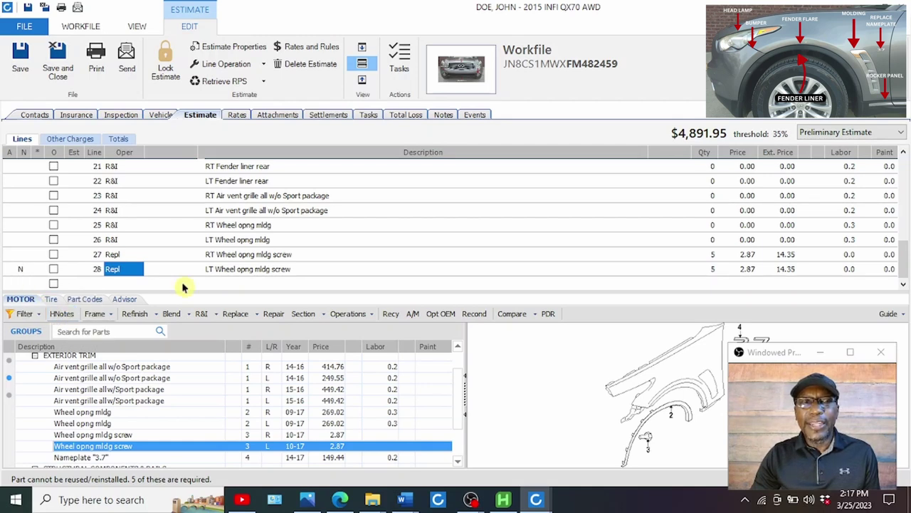
- Add a Replace line for the fender's Nameplate "3.7" to the estimate
{"action": "left_click", "coordinate": [239, 284]}
{"action": "scroll", "coordinate": [200, 378], "scroll_direction": "down", "scroll_amount": 2}
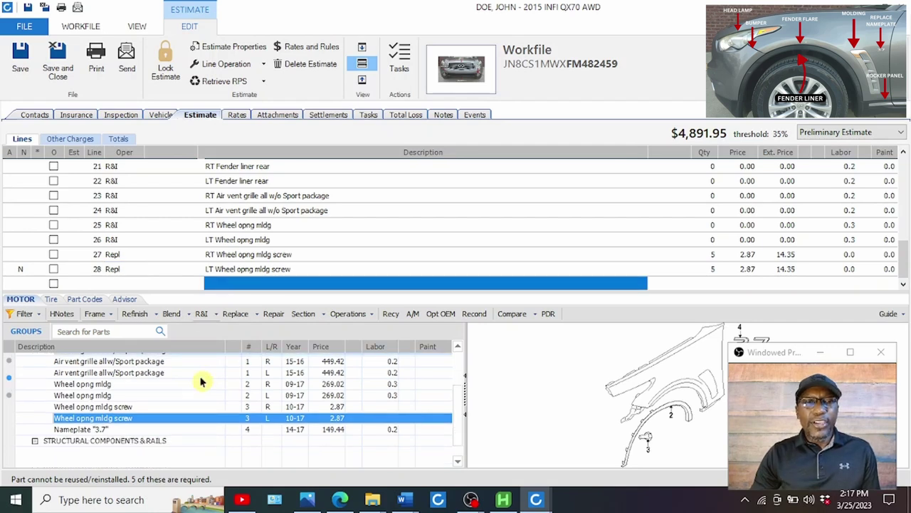
{"action": "left_click", "coordinate": [88, 430]}
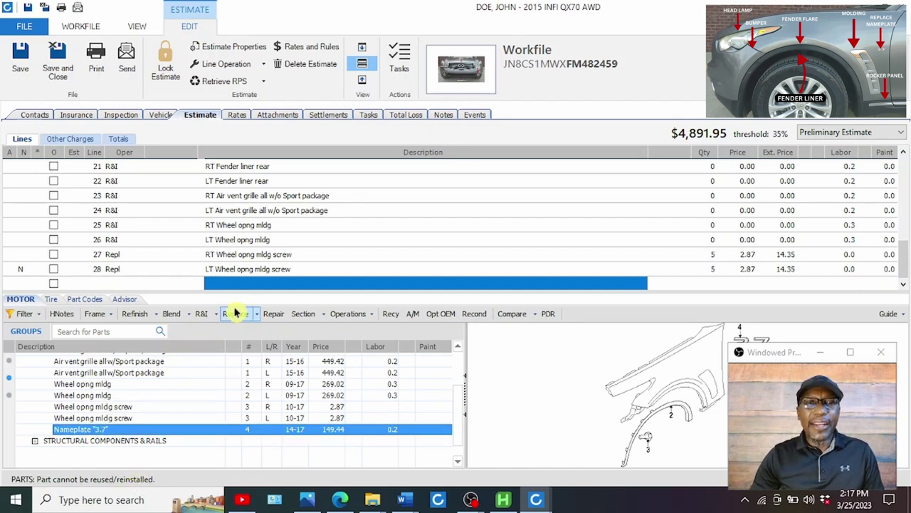
{"action": "left_click", "coordinate": [230, 317]}
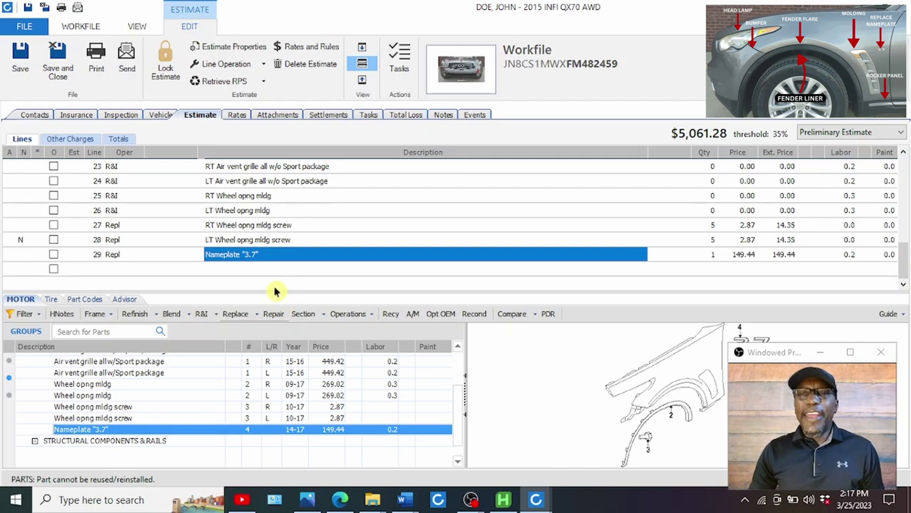
{"action": "left_click", "coordinate": [712, 255]}
{"action": "type", "text": "2"}
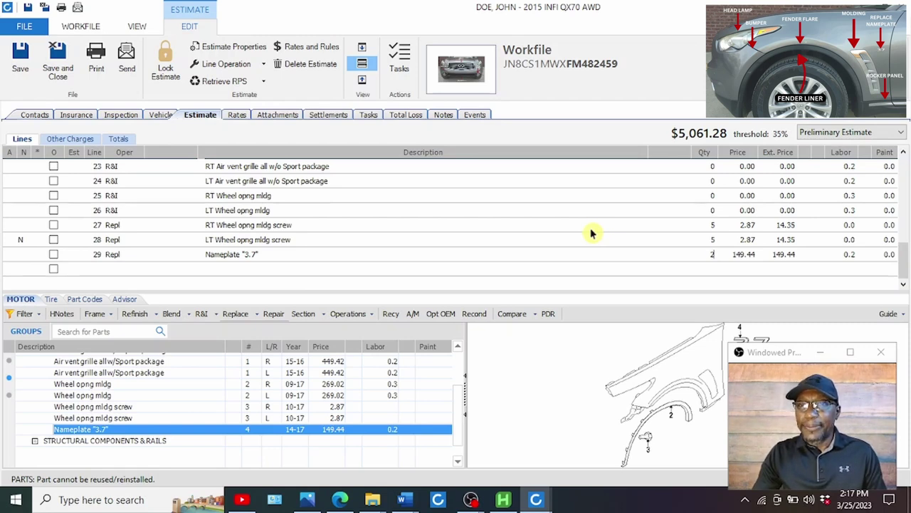
{"action": "key", "text": "shift+Home"}
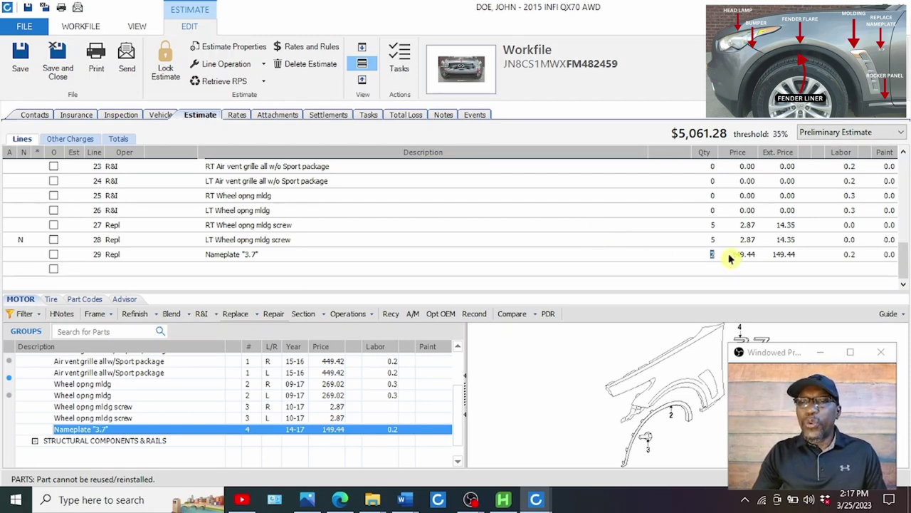
{"action": "type", "text": "1"}
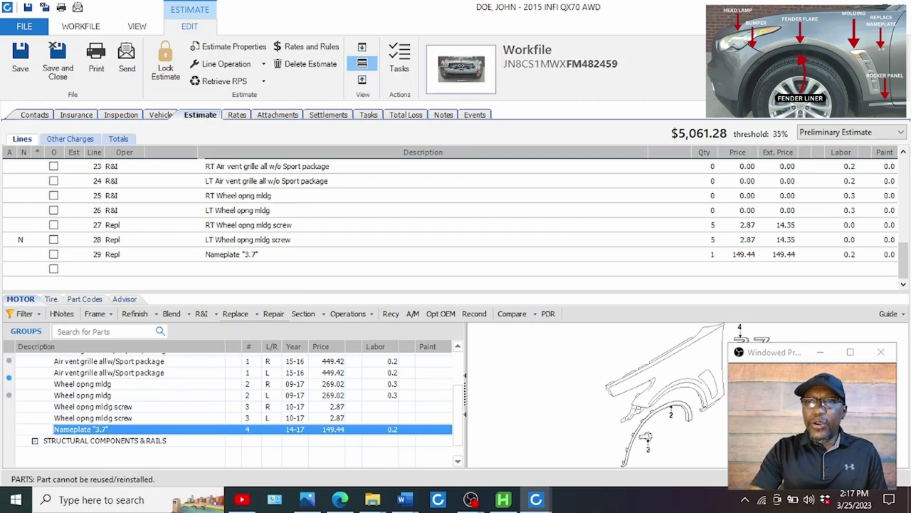
- Add a second Replace line for the Nameplate "3.7", accepting the repeated selection
{"action": "left_click", "coordinate": [238, 274]}
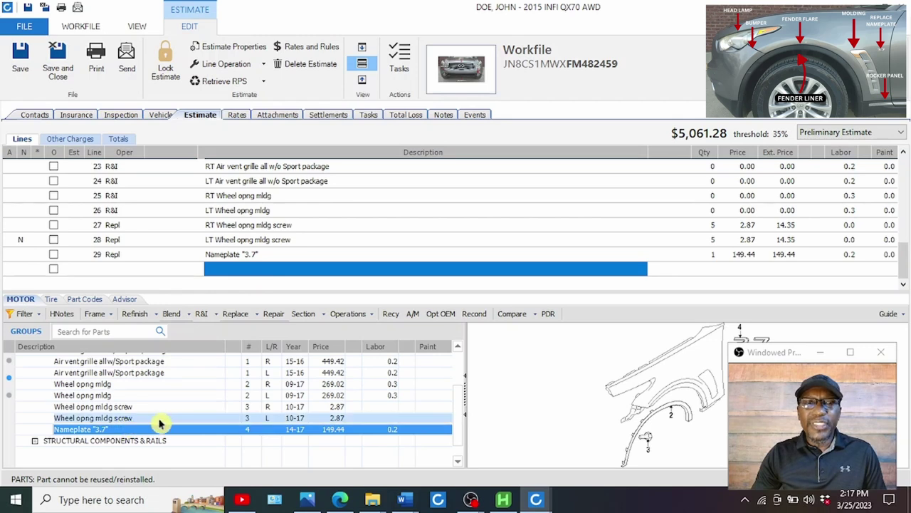
{"action": "left_click", "coordinate": [230, 318]}
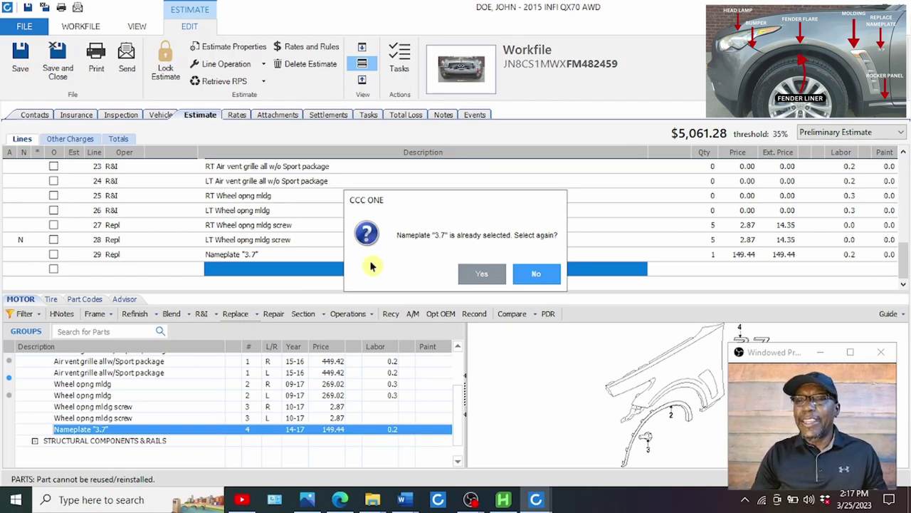
{"action": "left_click", "coordinate": [487, 274]}
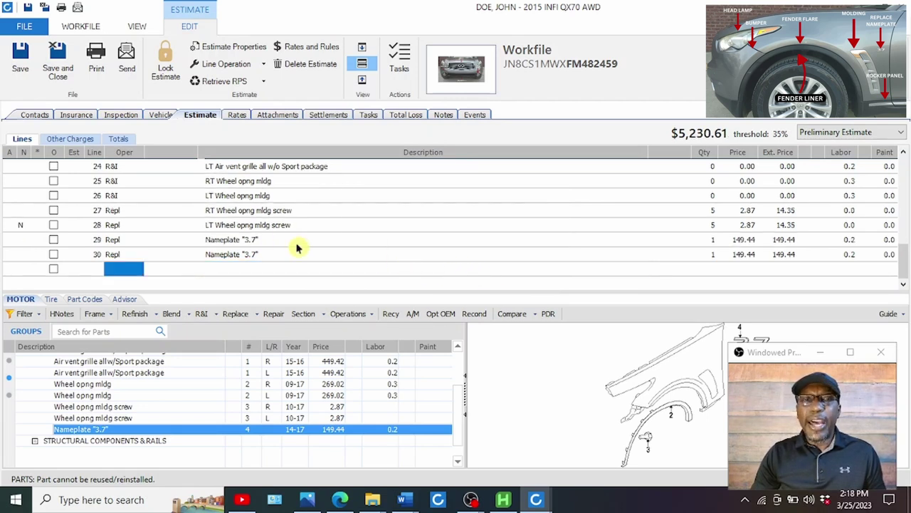
- Append LT to the first Nameplate "3.7" line's description and RT to the second one's
{"action": "left_click", "coordinate": [290, 239]}
{"action": "left_click", "coordinate": [291, 239]}
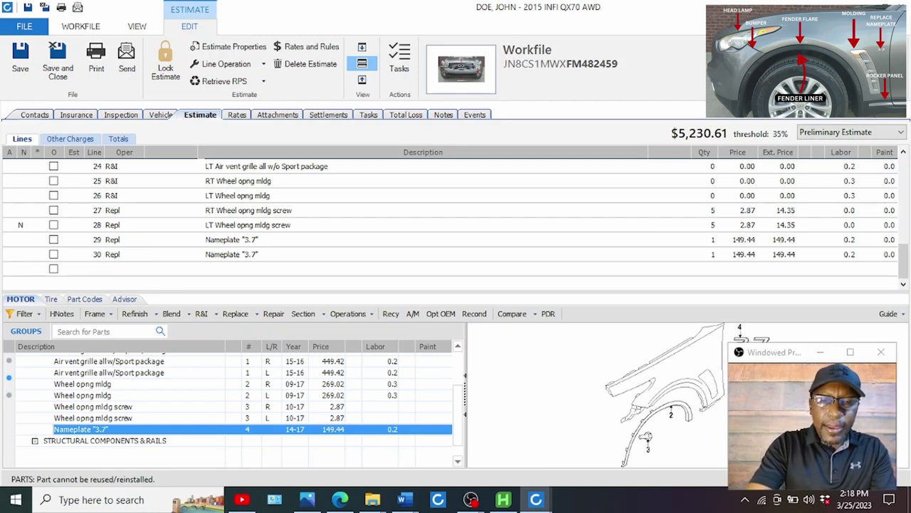
{"action": "type", "text": "LT"}
{"action": "left_click", "coordinate": [295, 255]}
{"action": "left_click", "coordinate": [294, 255]}
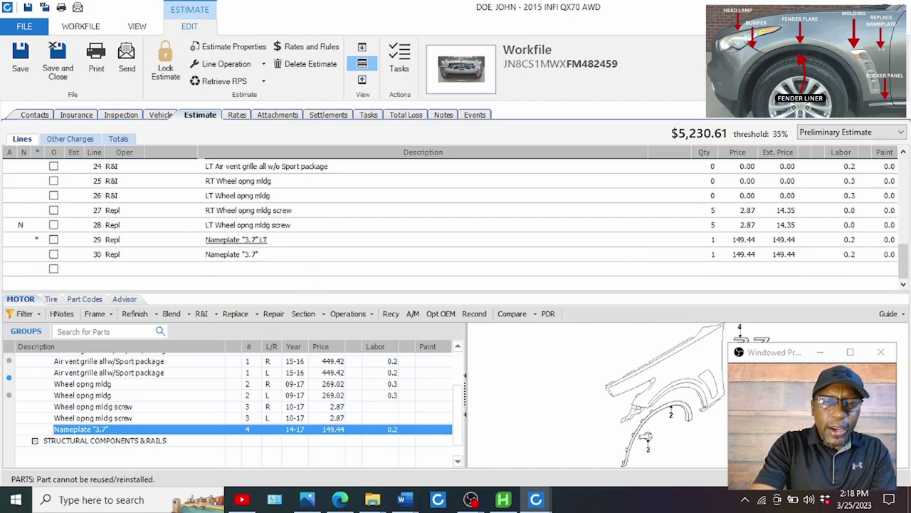
{"action": "type", "text": "RT"}
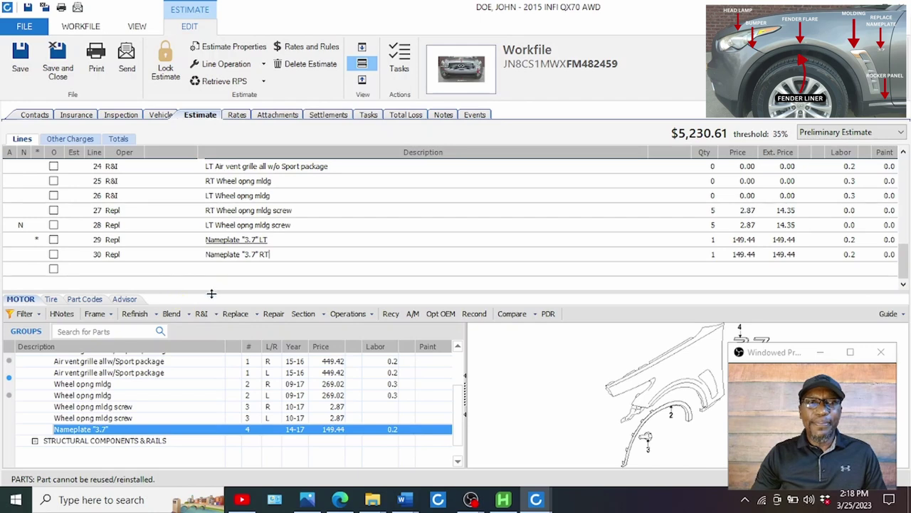
{"action": "left_click", "coordinate": [242, 268]}
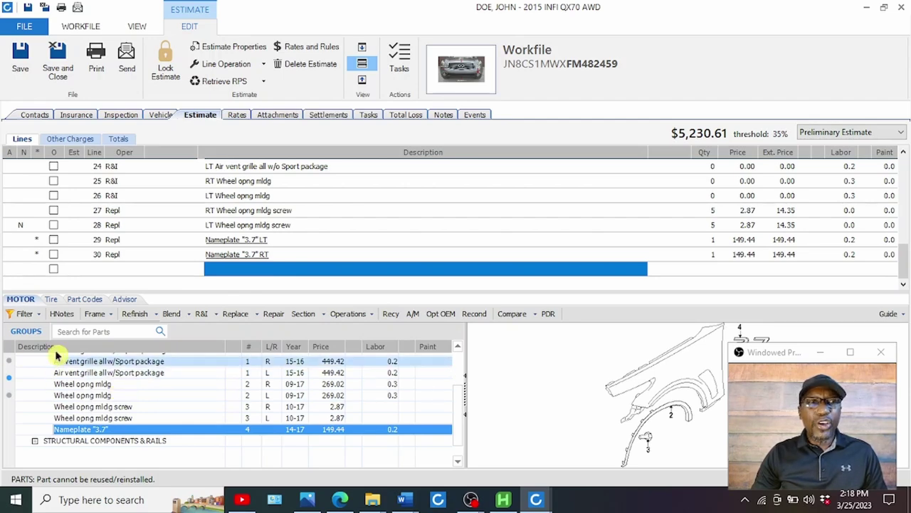
- Check the 6. ROOF & ANTENNA photo and add an R&I line for Antenna assy w/navigation from the Electrical parts group
{"action": "left_click", "coordinate": [25, 331]}
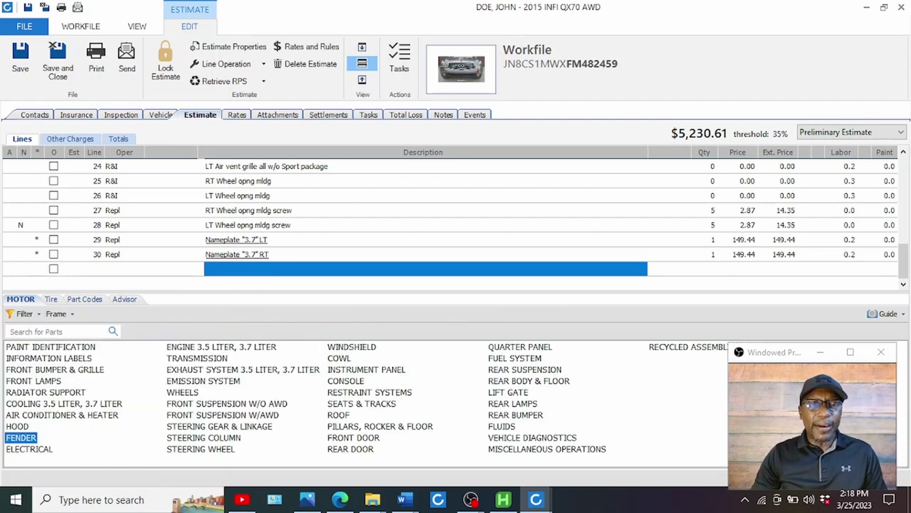
{"action": "left_click", "coordinate": [22, 450]}
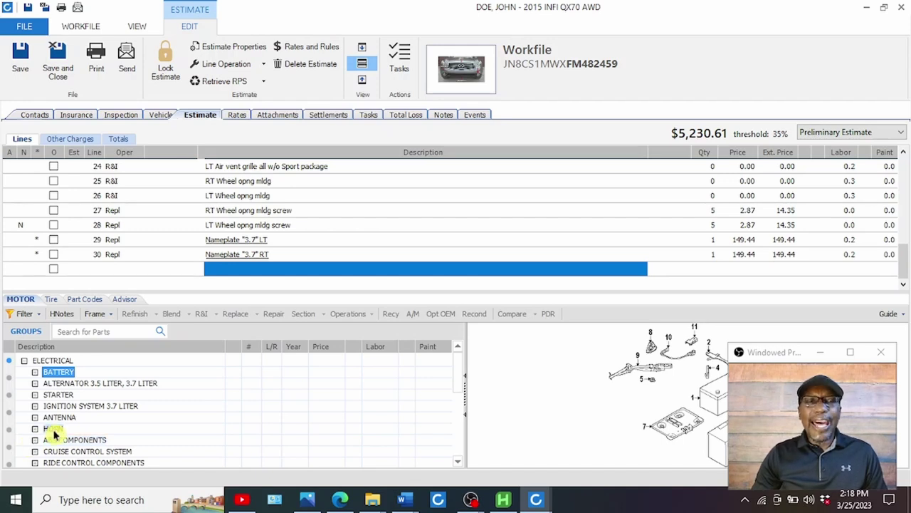
{"action": "left_click", "coordinate": [470, 77]}
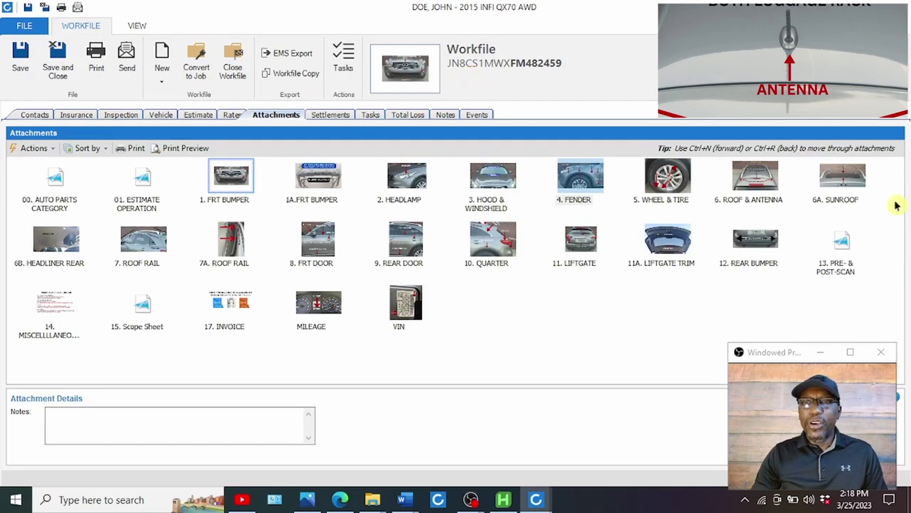
{"action": "double_click", "coordinate": [755, 183]}
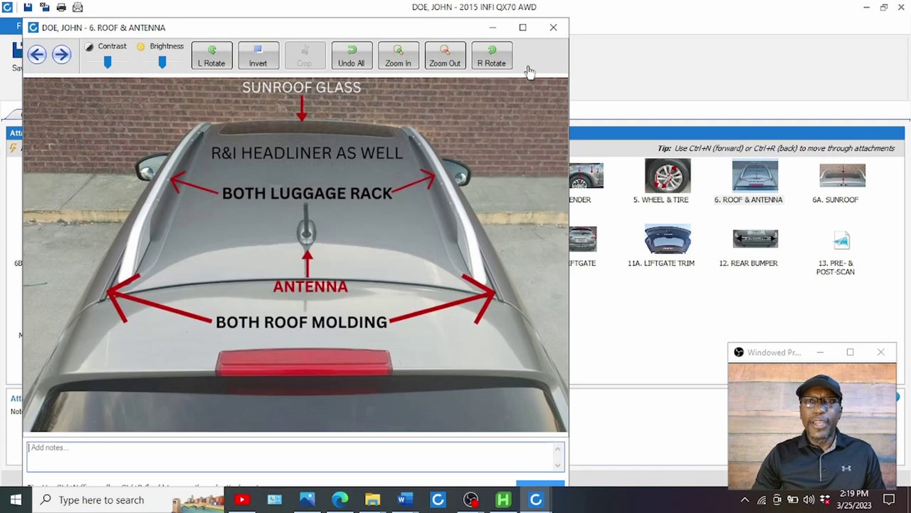
{"action": "left_click", "coordinate": [553, 29]}
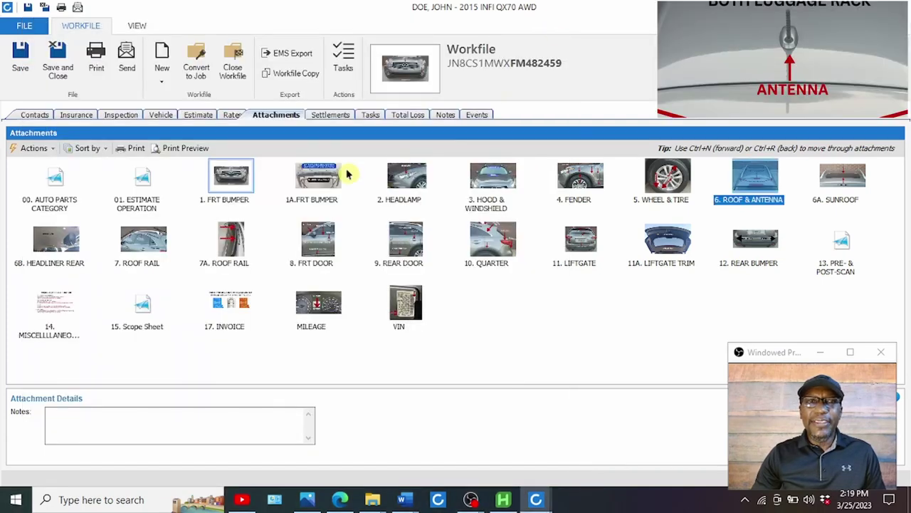
{"action": "left_click", "coordinate": [205, 116]}
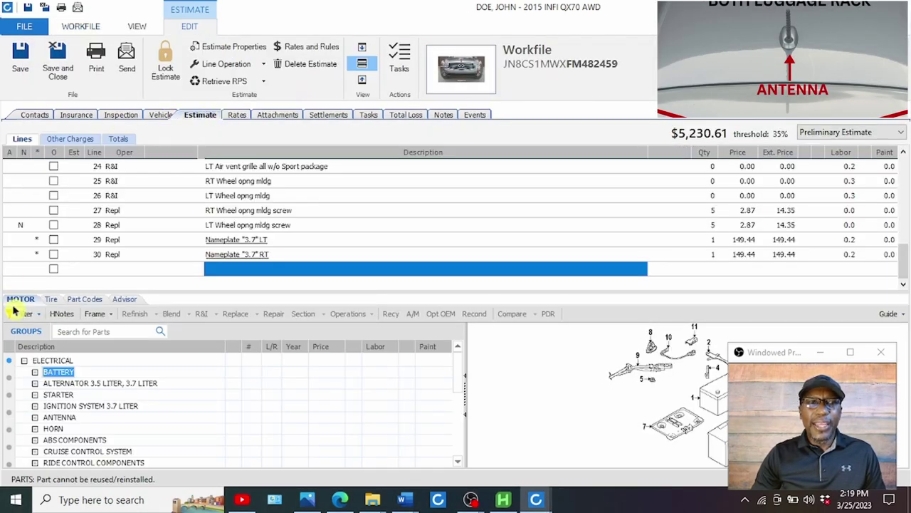
{"action": "left_click", "coordinate": [35, 417]}
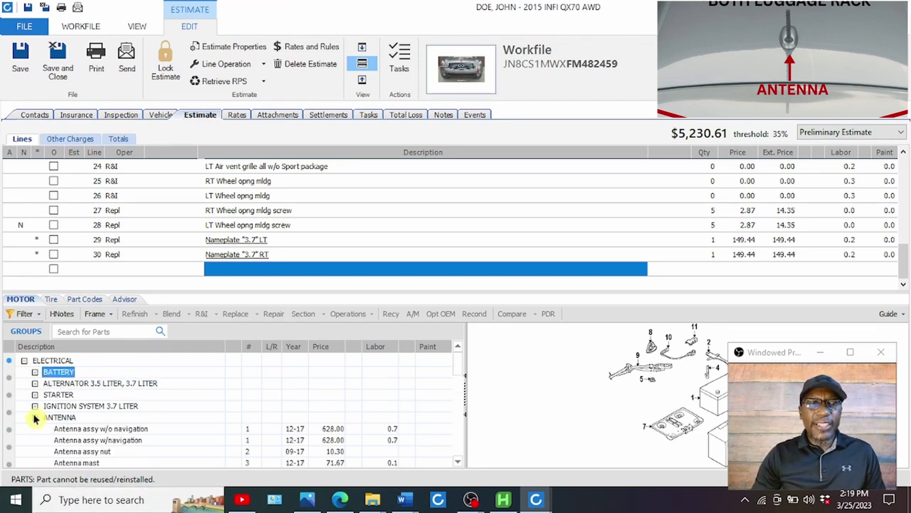
{"action": "left_click", "coordinate": [82, 442]}
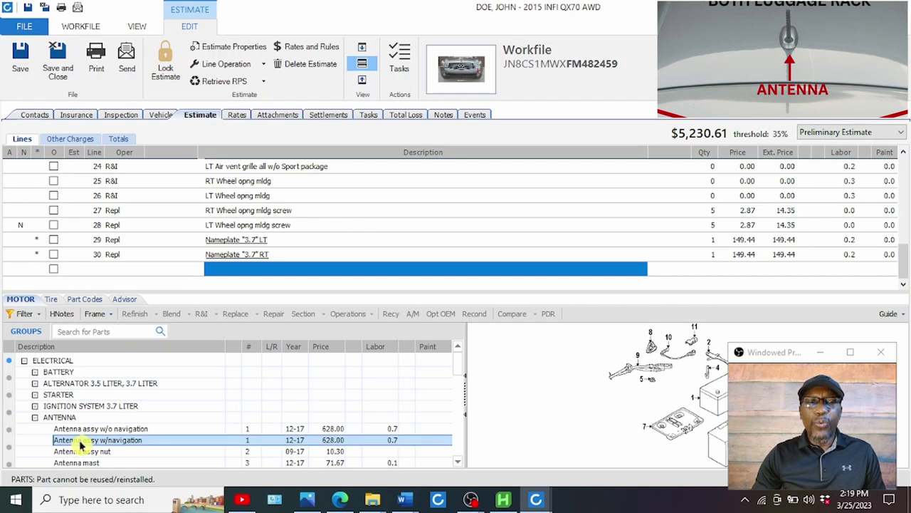
{"action": "left_click", "coordinate": [202, 319]}
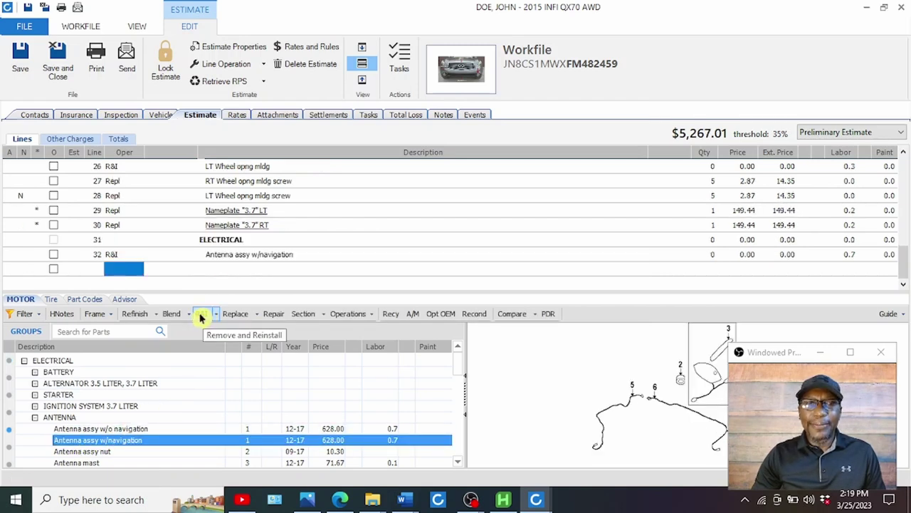
{"action": "left_click", "coordinate": [234, 256]}
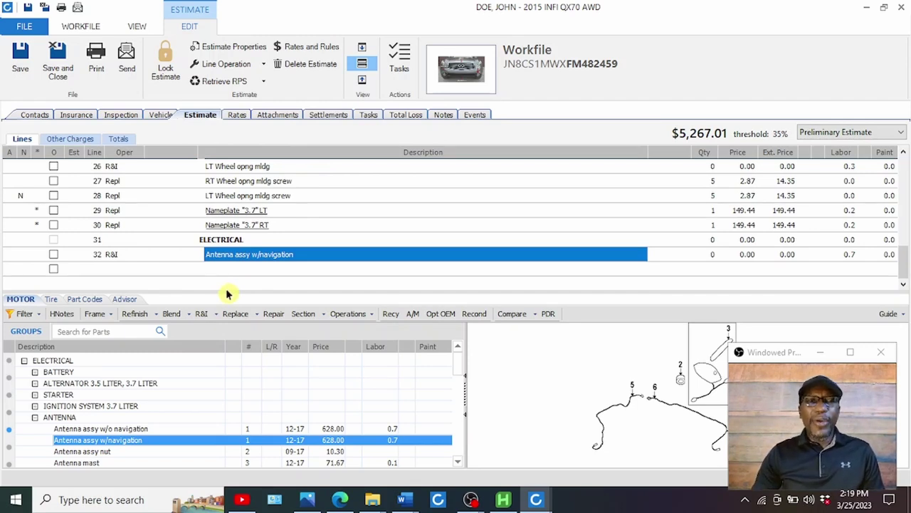
- Add an R&I line for the 18" alloy wheel from the Wheels parts group with part location Left/Front
{"action": "left_click", "coordinate": [22, 334]}
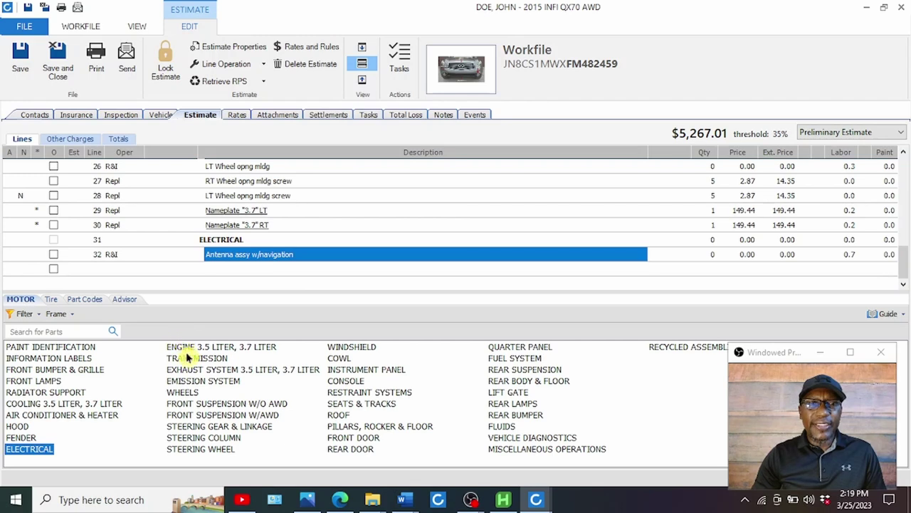
{"action": "left_click", "coordinate": [179, 393]}
{"action": "left_click", "coordinate": [242, 270]}
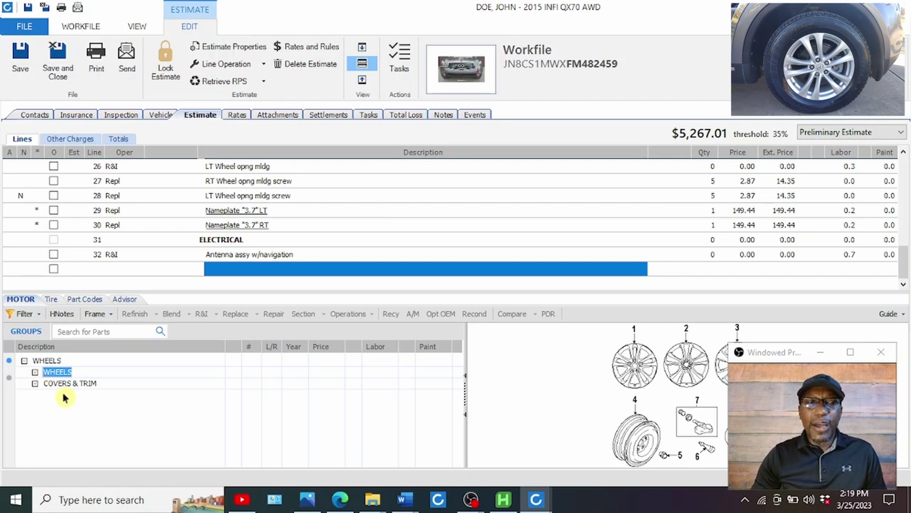
{"action": "left_click", "coordinate": [35, 372]}
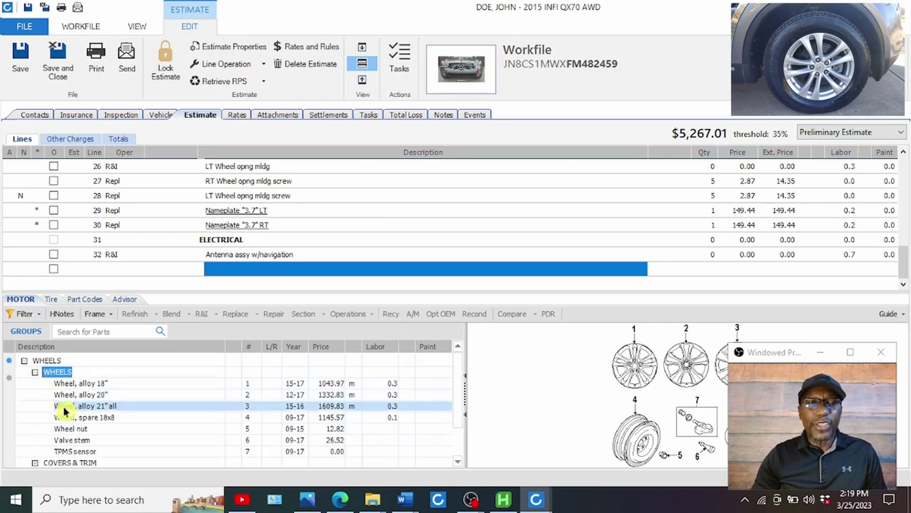
{"action": "left_click", "coordinate": [76, 385]}
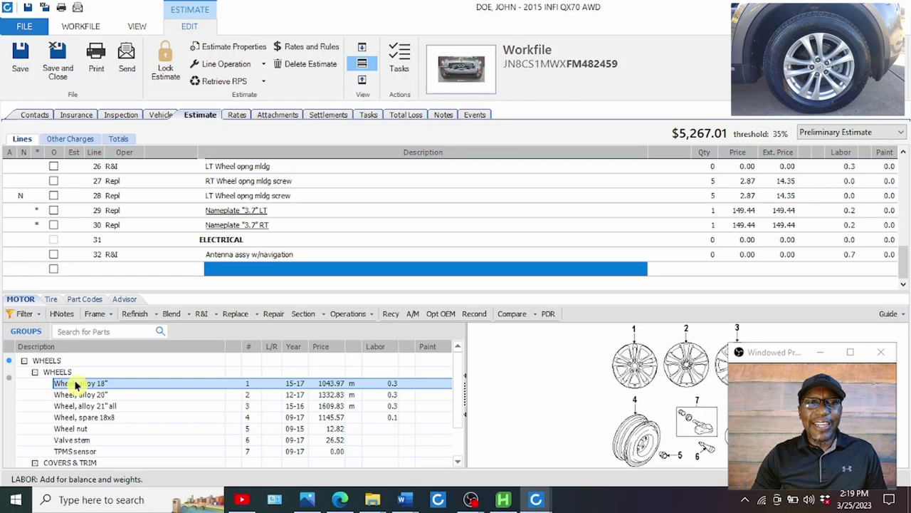
{"action": "left_click", "coordinate": [202, 316]}
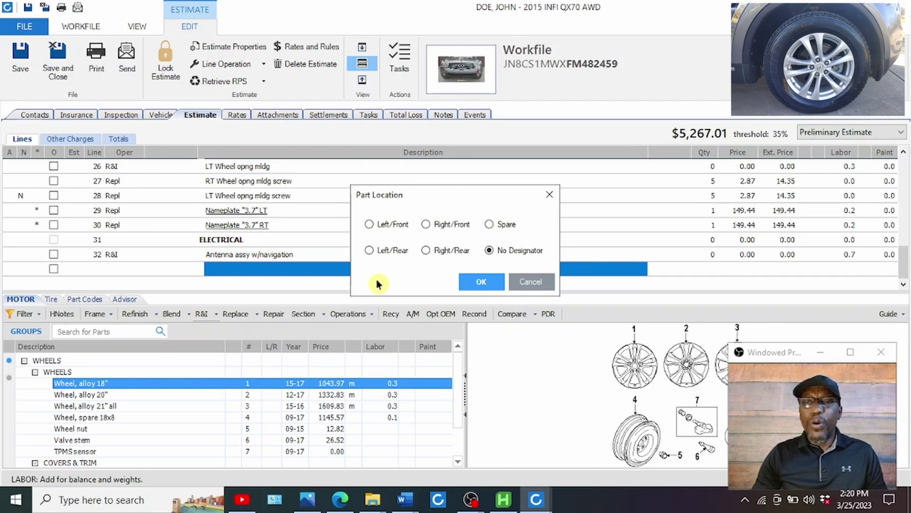
{"action": "left_click", "coordinate": [369, 225]}
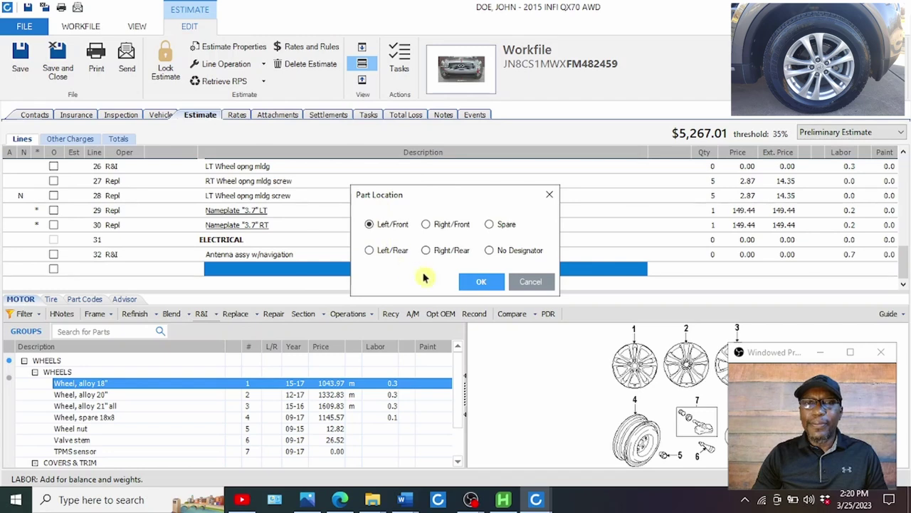
{"action": "left_click", "coordinate": [481, 282]}
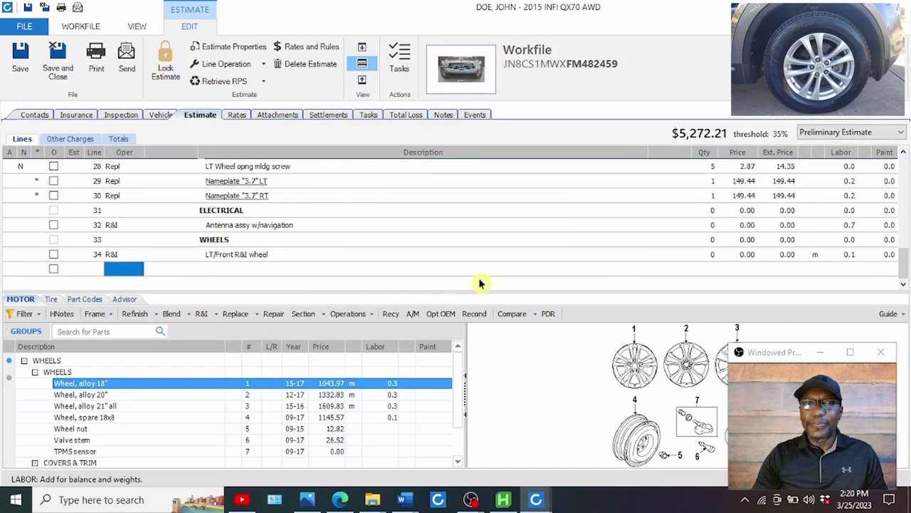
- Add another R&I line for the 18" alloy wheel with part location Right/Front
{"action": "left_click", "coordinate": [202, 316]}
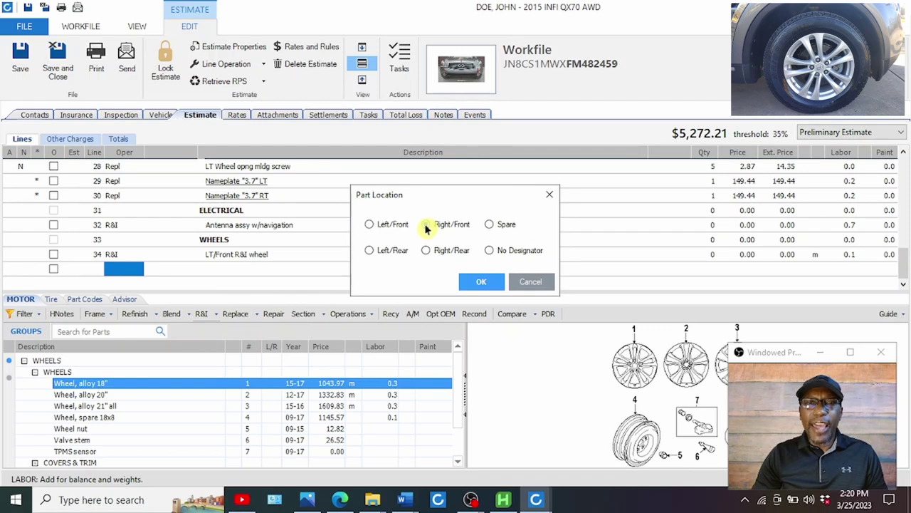
{"action": "left_click", "coordinate": [425, 225]}
{"action": "left_click", "coordinate": [481, 282]}
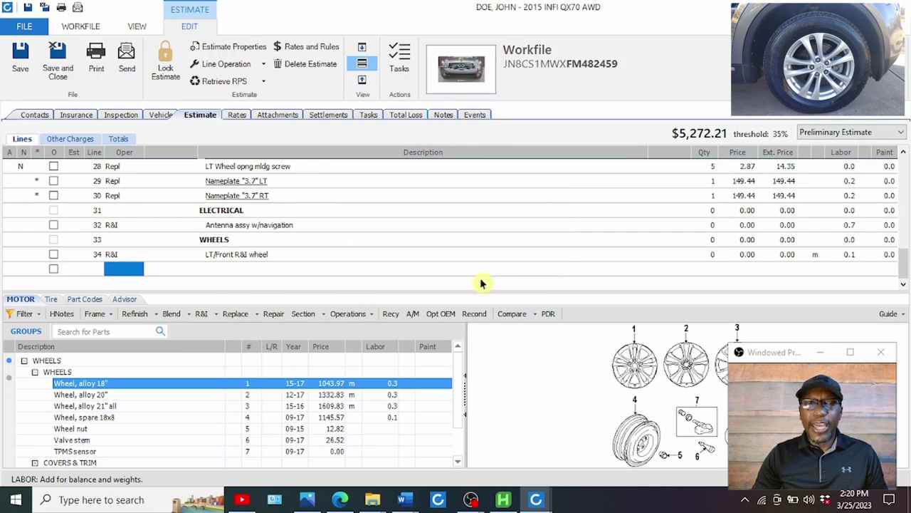
{"action": "left_click", "coordinate": [242, 271]}
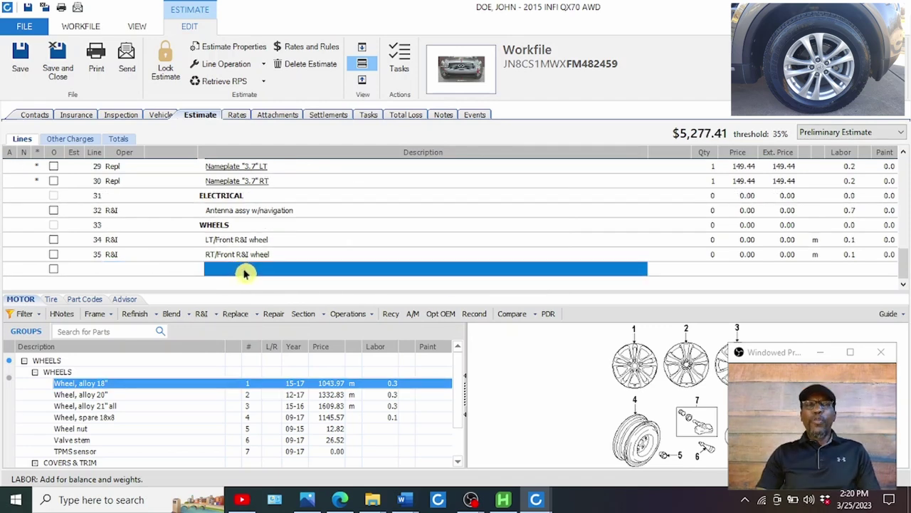
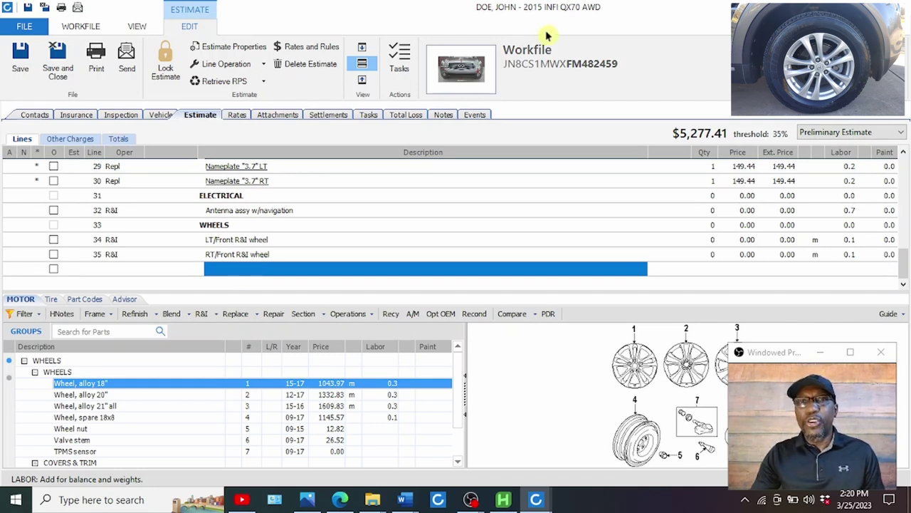
- Check the 4. FENDER photo in the attachments and return to the estimate lines
{"action": "left_click", "coordinate": [458, 71]}
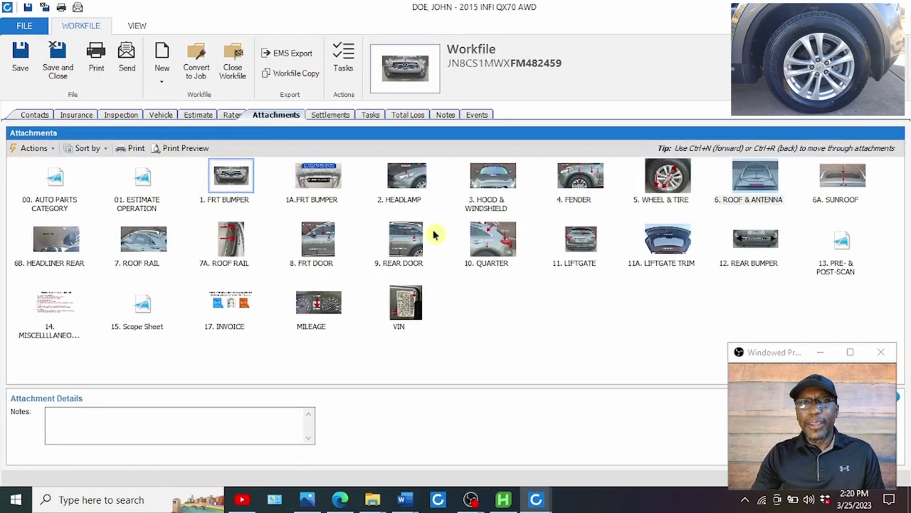
{"action": "double_click", "coordinate": [587, 183]}
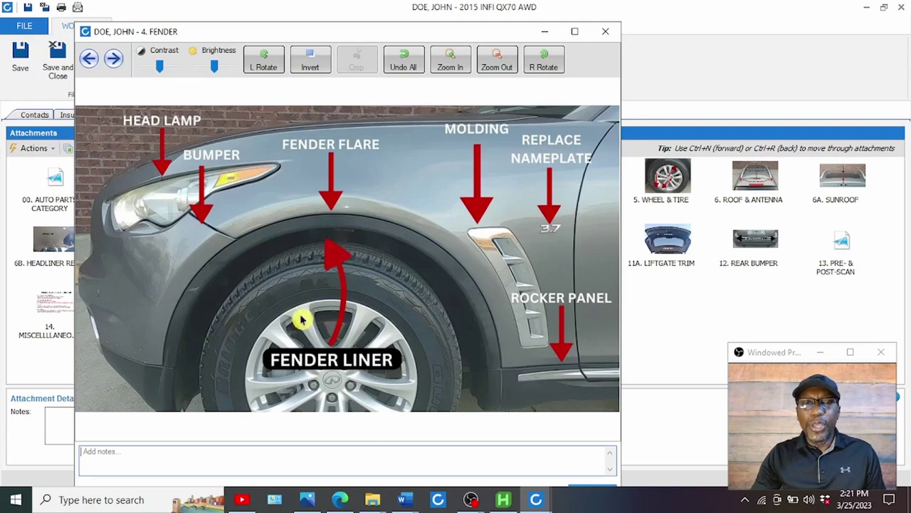
{"action": "left_click", "coordinate": [604, 32]}
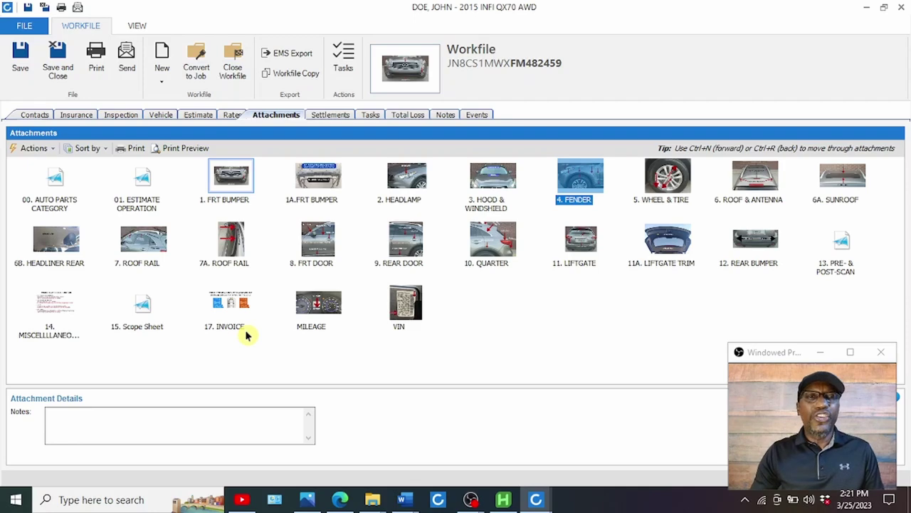
{"action": "left_click", "coordinate": [203, 115]}
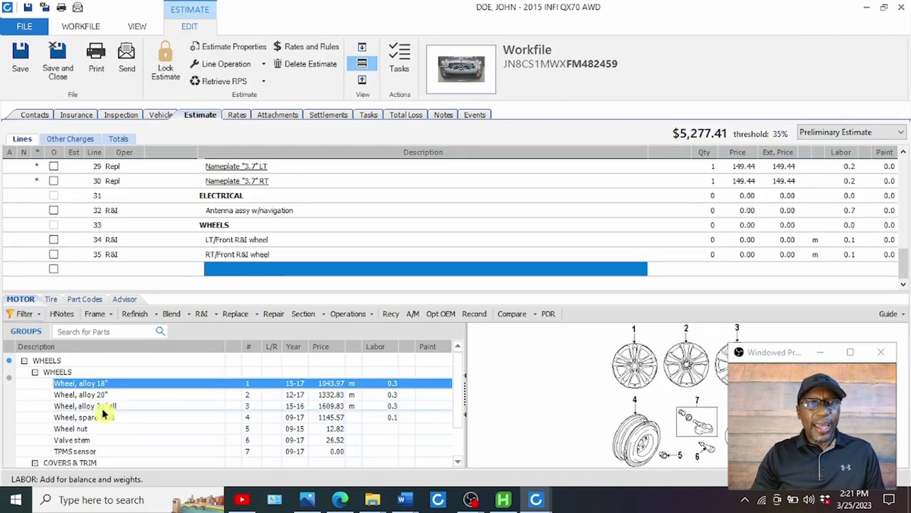
- Open the WINDSHIELD group from the list of parts groups
{"action": "left_click", "coordinate": [27, 332]}
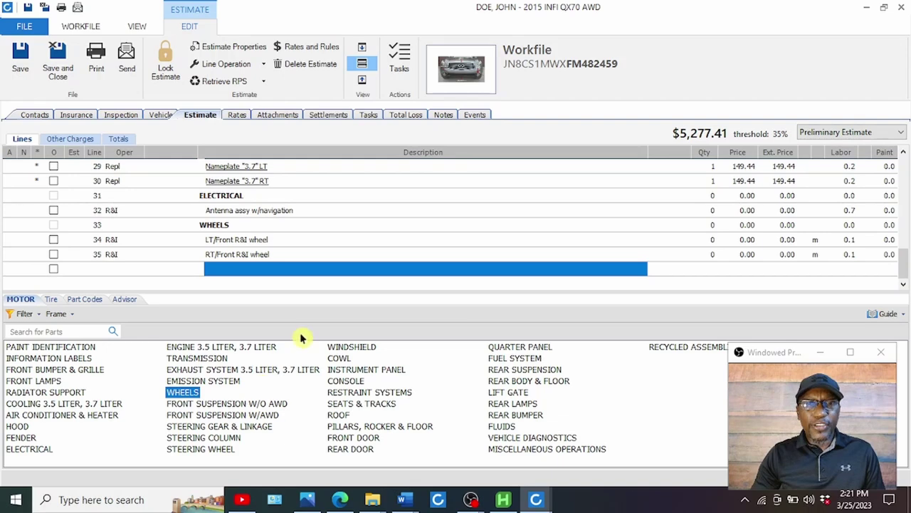
{"action": "mouse_move", "coordinate": [342, 349]}
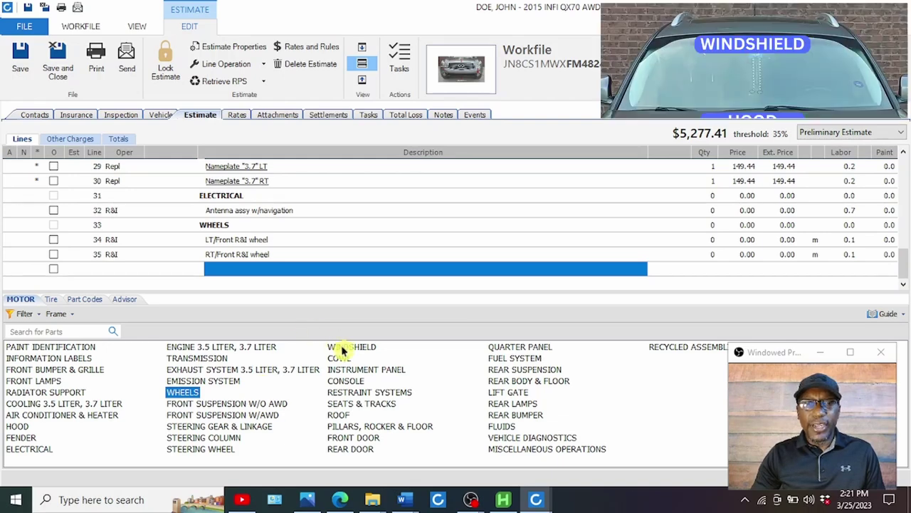
{"action": "double_click", "coordinate": [342, 349]}
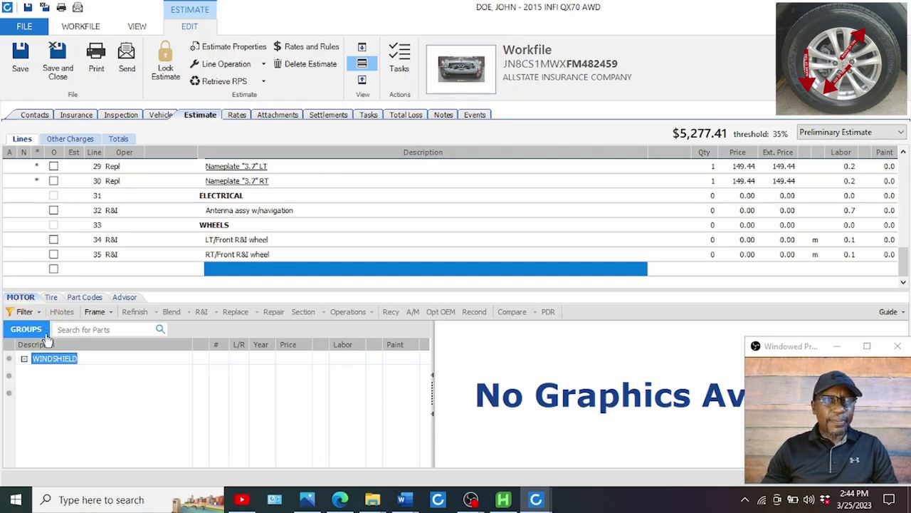
- Search the Bridgestone tire list for size 265/60 R18
{"action": "left_click", "coordinate": [51, 298]}
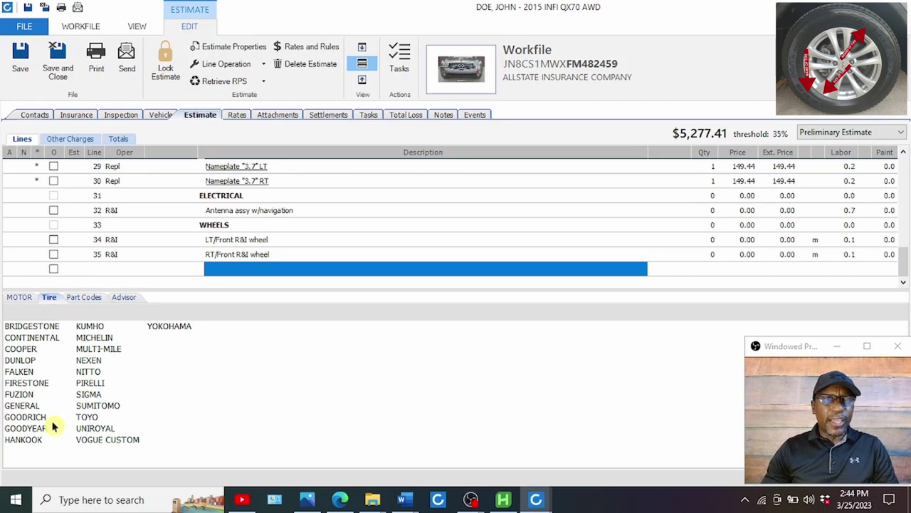
{"action": "left_click", "coordinate": [39, 385]}
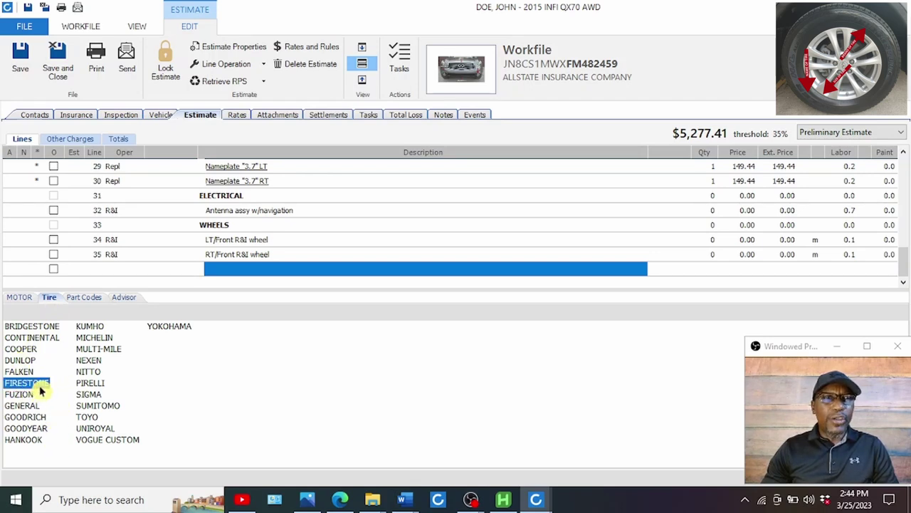
{"action": "left_click", "coordinate": [32, 327]}
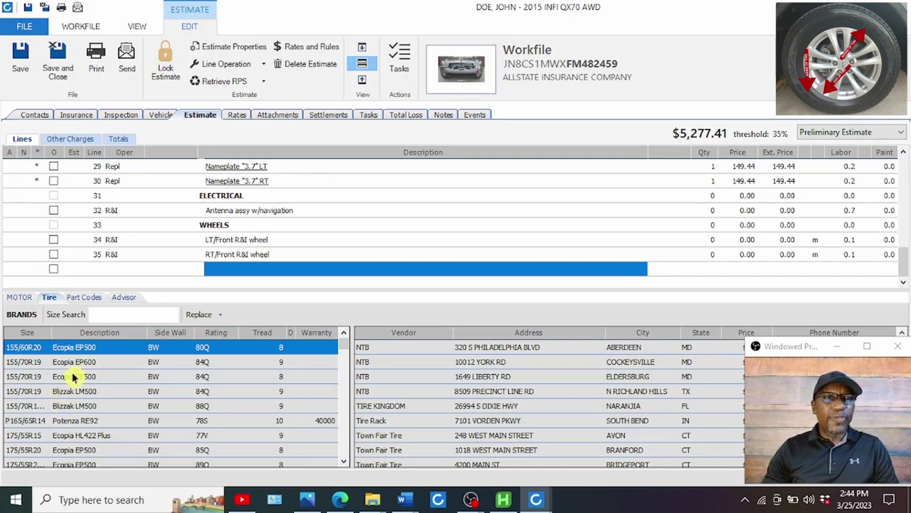
{"action": "left_click", "coordinate": [107, 314]}
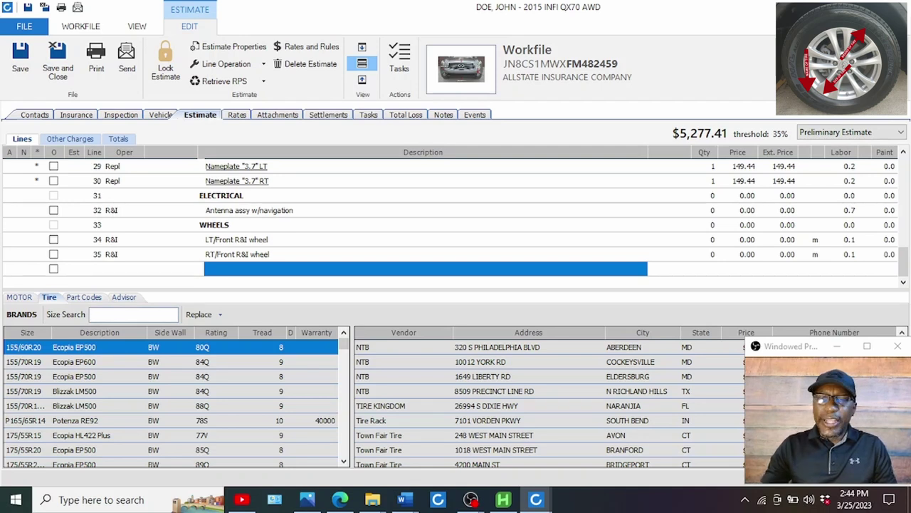
{"action": "type", "text": "265/"}
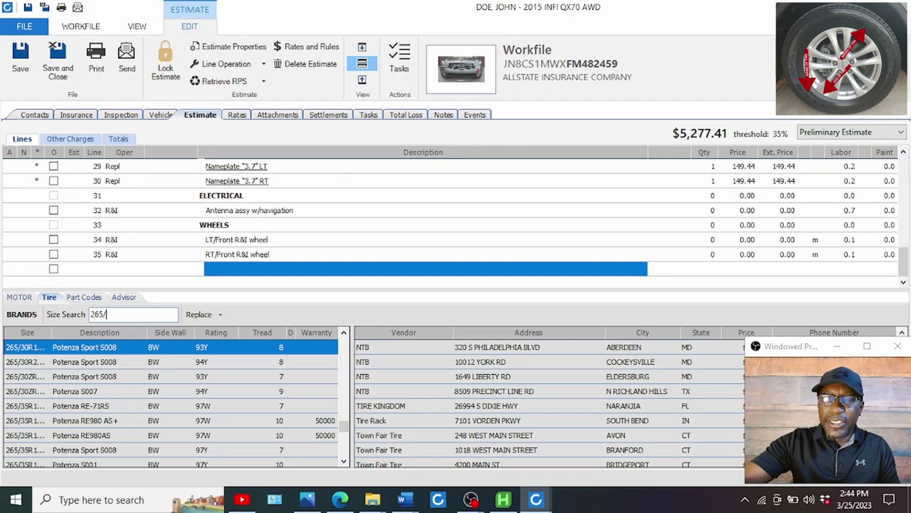
{"action": "type", "text": "60"}
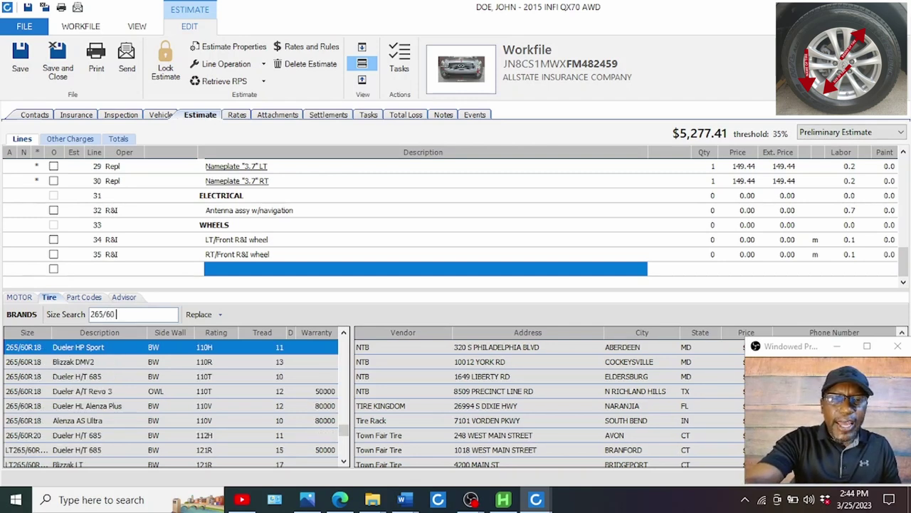
{"action": "type", "text": " R18"}
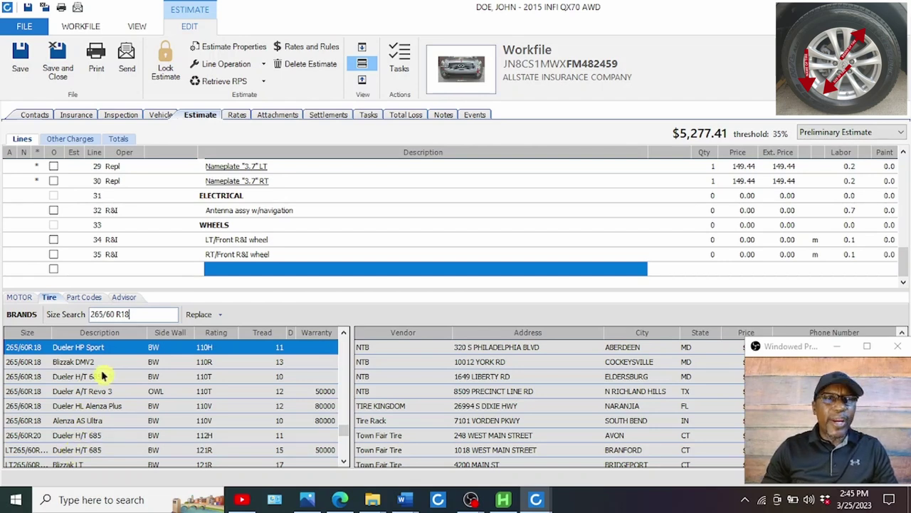
- Add a Replace line for the 265/60R18 Dueler HL Alenza Plus tire from the NTB vendor in Aberdeen, MD, using the with-changes option
{"action": "left_click", "coordinate": [80, 406]}
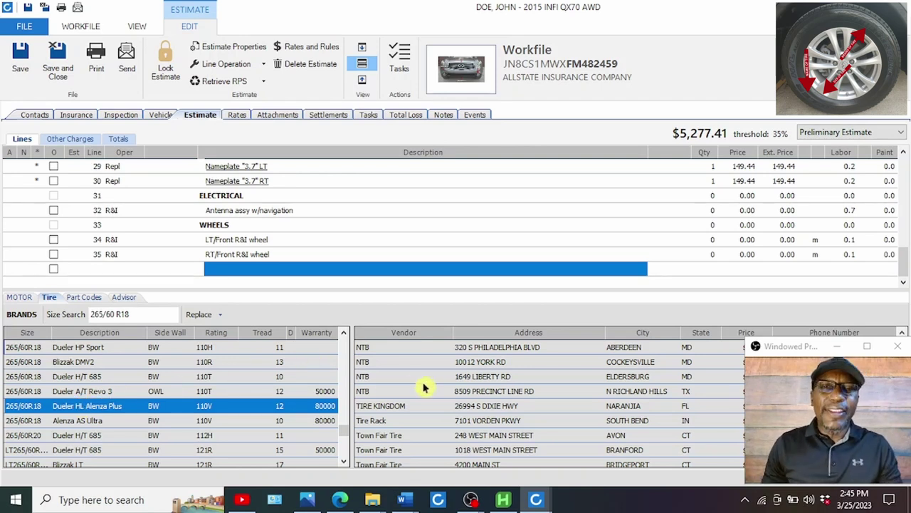
{"action": "left_click", "coordinate": [474, 350]}
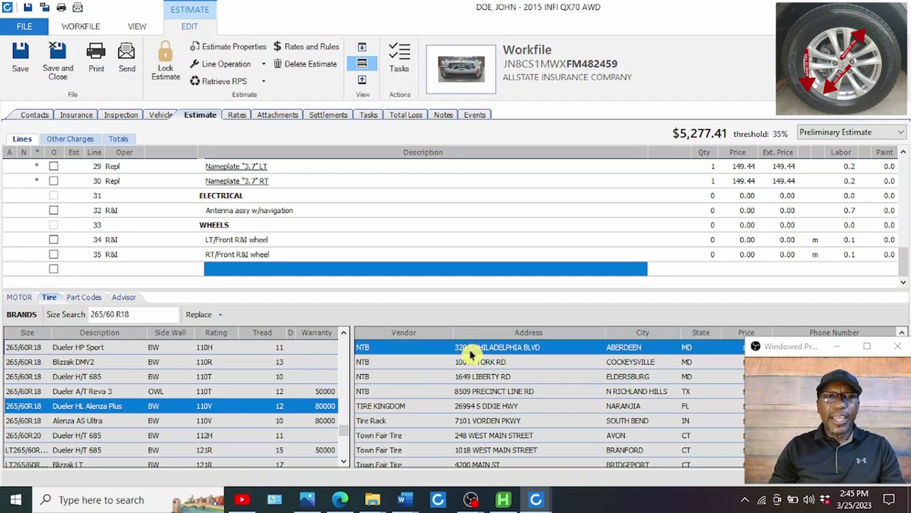
{"action": "left_click", "coordinate": [218, 317]}
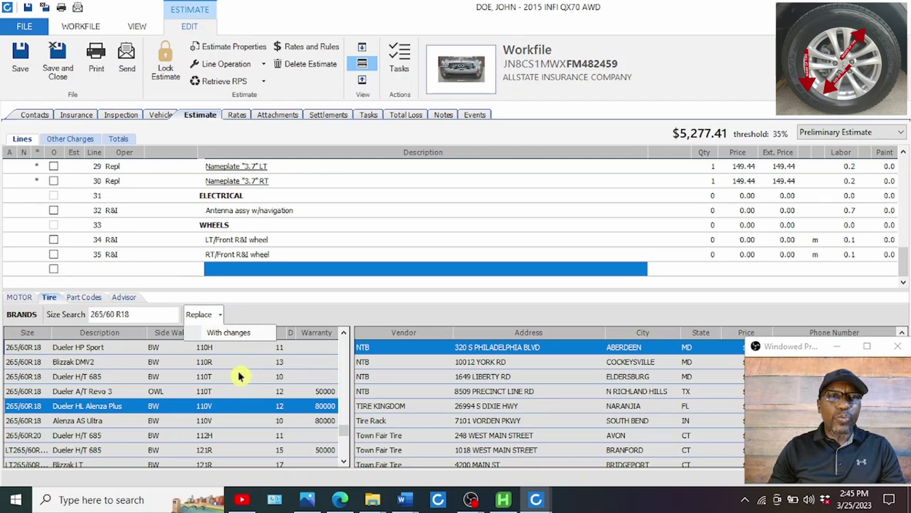
{"action": "left_click", "coordinate": [229, 333]}
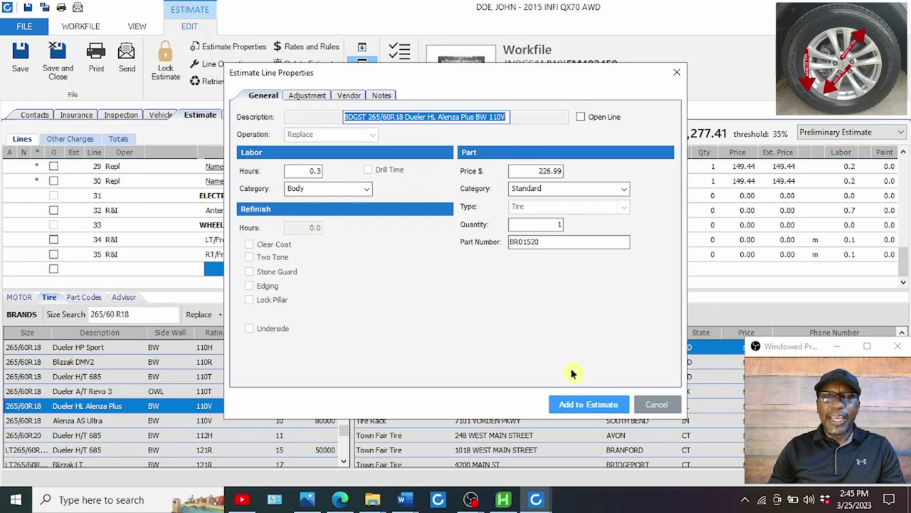
{"action": "left_click", "coordinate": [580, 404]}
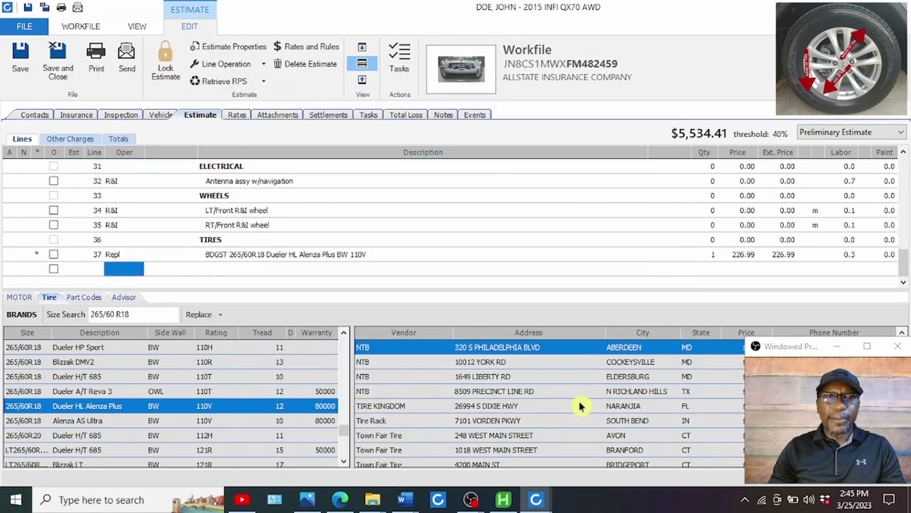
- Append (LT FRT) to the Bridgestone tire line's description
{"action": "left_click", "coordinate": [269, 273]}
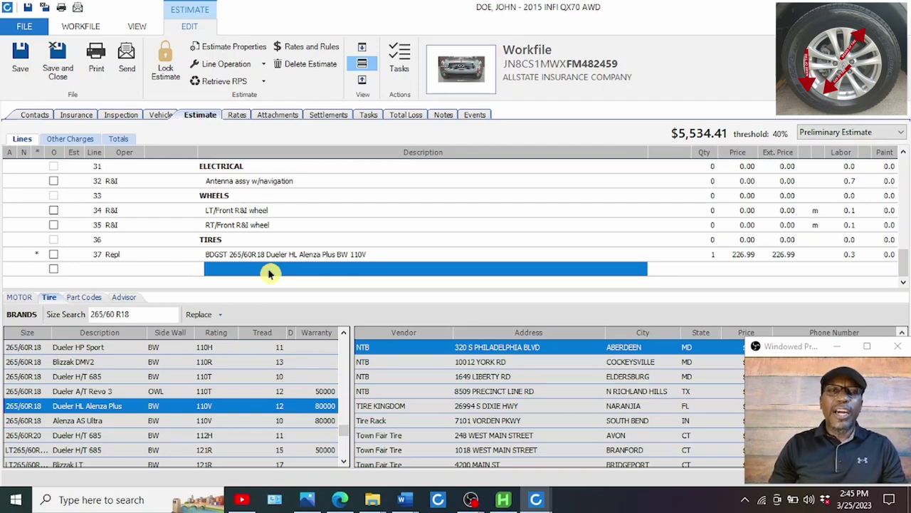
{"action": "left_click", "coordinate": [385, 258]}
{"action": "key", "text": "F2"}
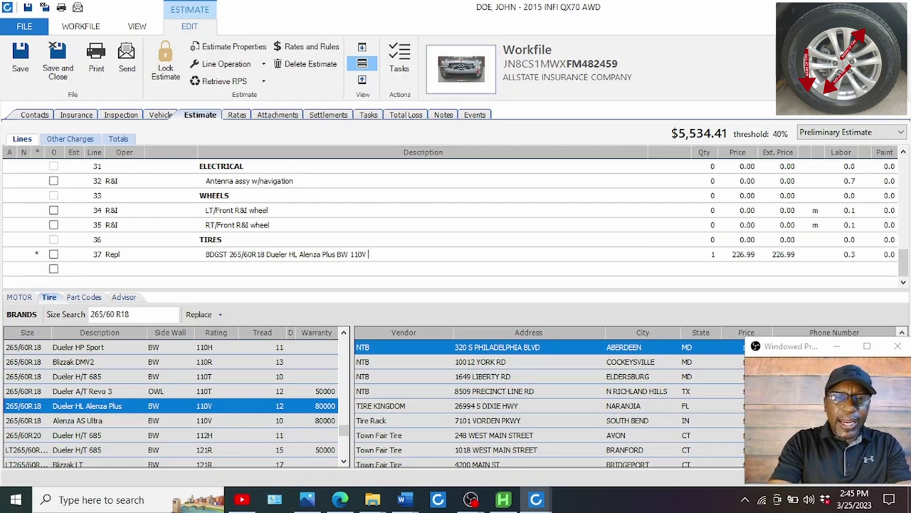
{"action": "type", "text": "LT FRT"}
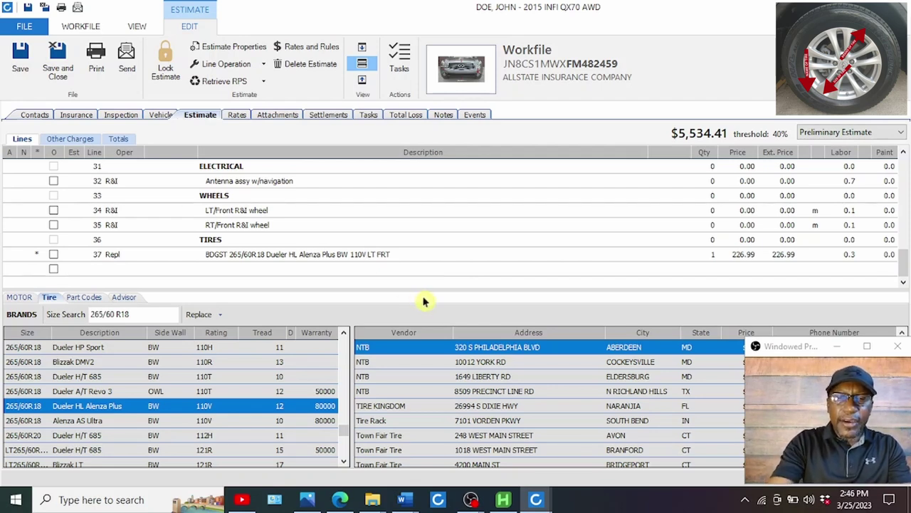
{"action": "type", "text": "("}
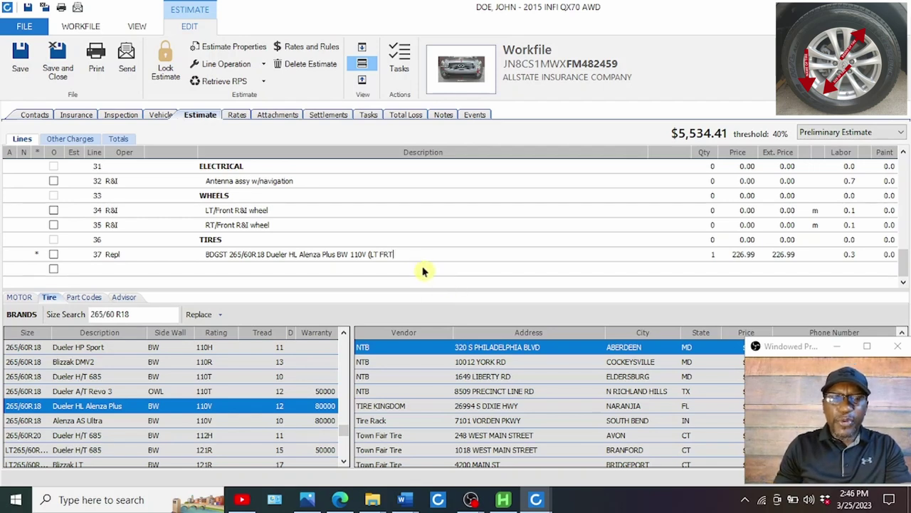
{"action": "type", "text": ")"}
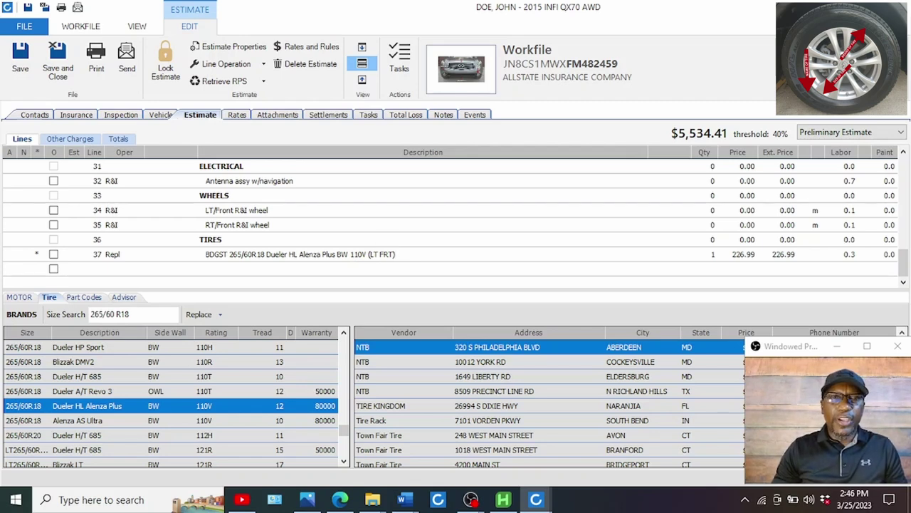
{"action": "key", "text": "Return"}
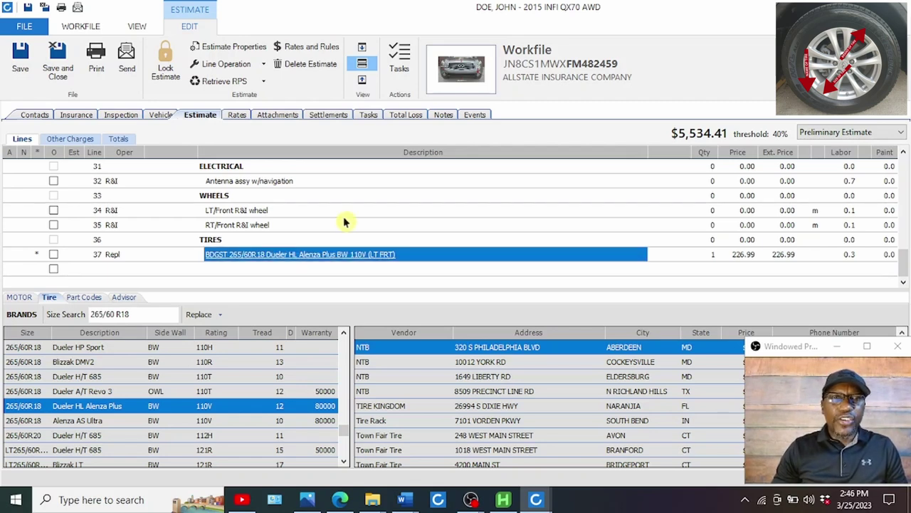
- Add the Tire mount & wheel balance sublet from part code d7 as a line below the tire
{"action": "left_click", "coordinate": [242, 270]}
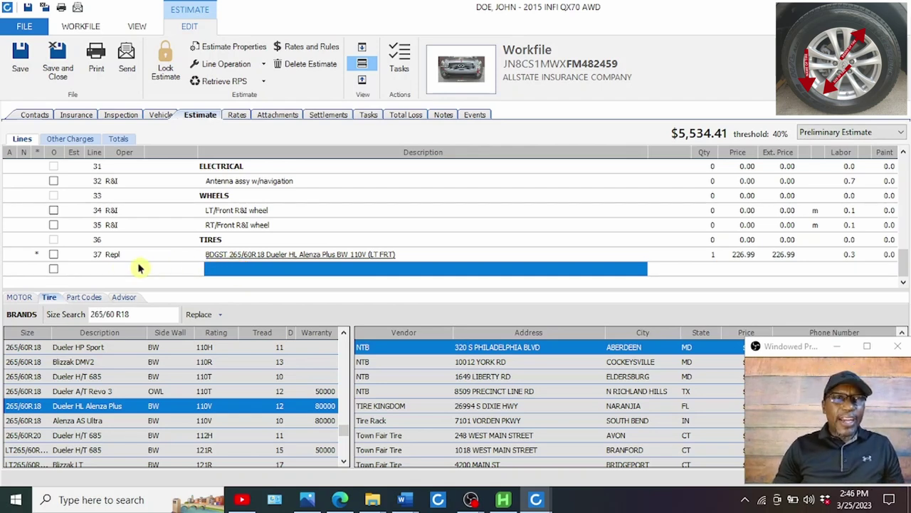
{"action": "left_click", "coordinate": [83, 296]}
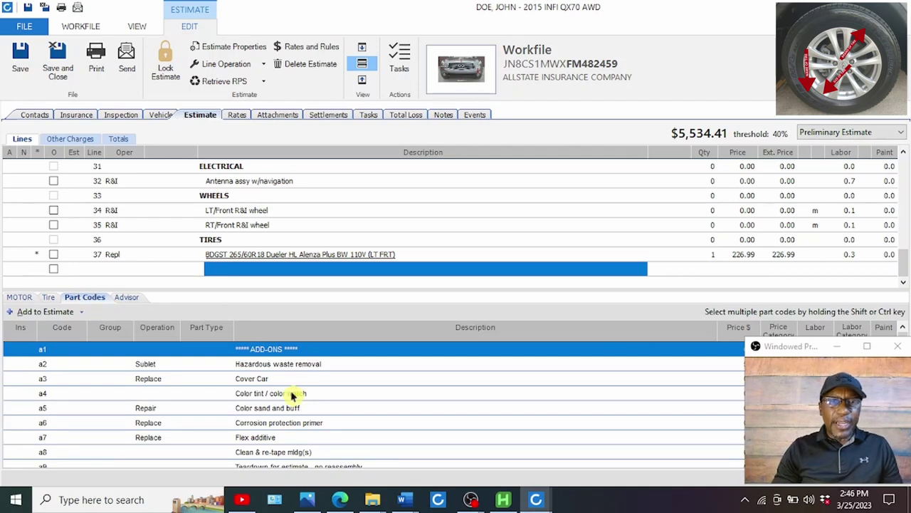
{"action": "scroll", "coordinate": [292, 395], "scroll_direction": "down", "scroll_amount": 2}
{"action": "scroll", "coordinate": [292, 396], "scroll_direction": "down", "scroll_amount": 1}
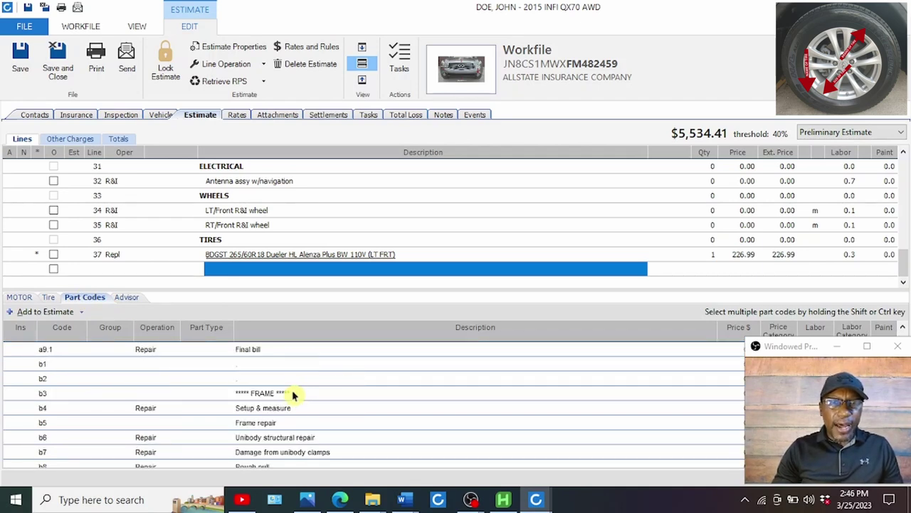
{"action": "scroll", "coordinate": [292, 396], "scroll_direction": "down", "scroll_amount": 2}
{"action": "scroll", "coordinate": [291, 396], "scroll_direction": "up", "scroll_amount": 3}
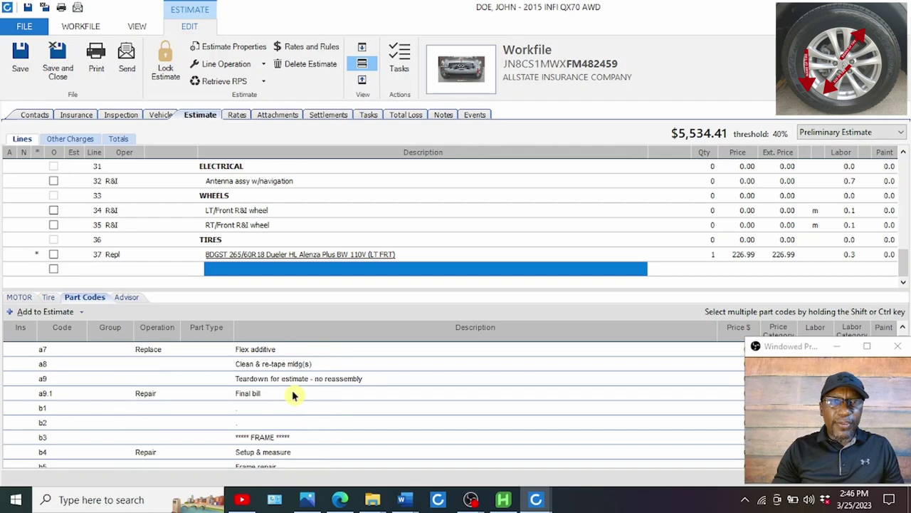
{"action": "scroll", "coordinate": [291, 396], "scroll_direction": "down", "scroll_amount": 3}
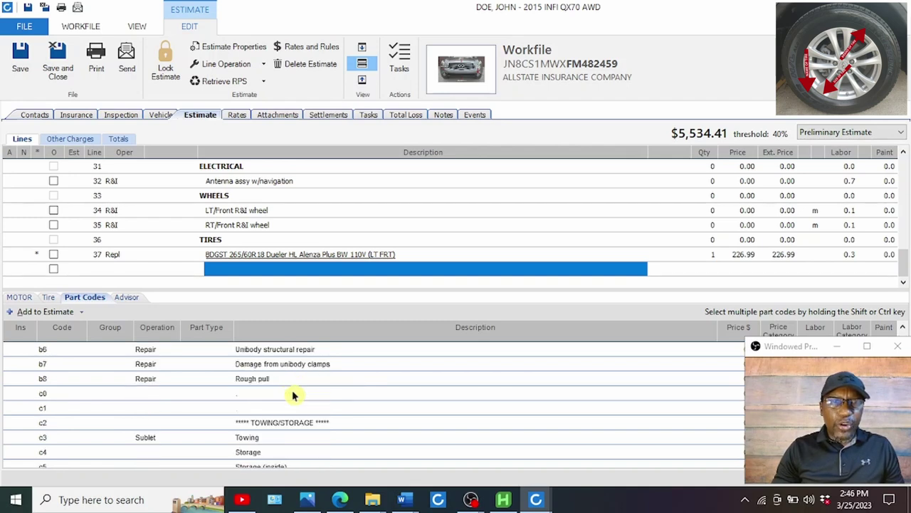
{"action": "scroll", "coordinate": [292, 396], "scroll_direction": "down", "scroll_amount": 4}
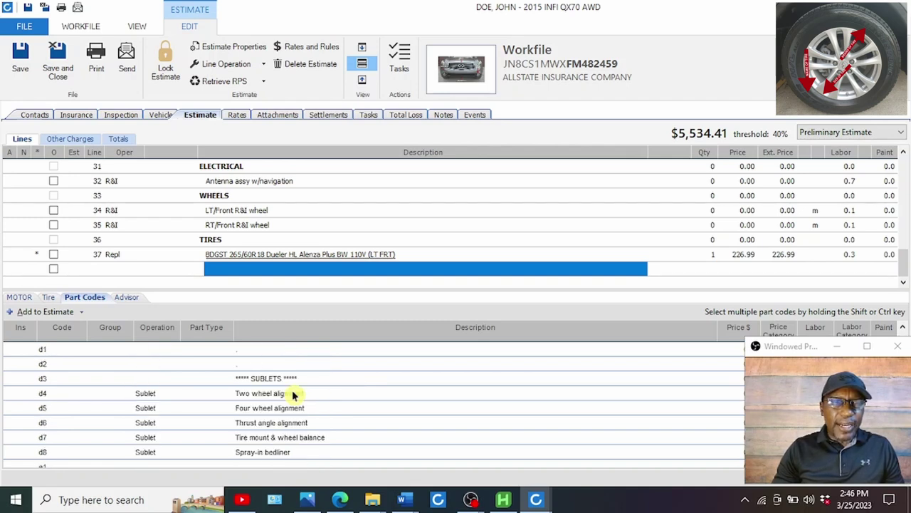
{"action": "left_click", "coordinate": [274, 437]}
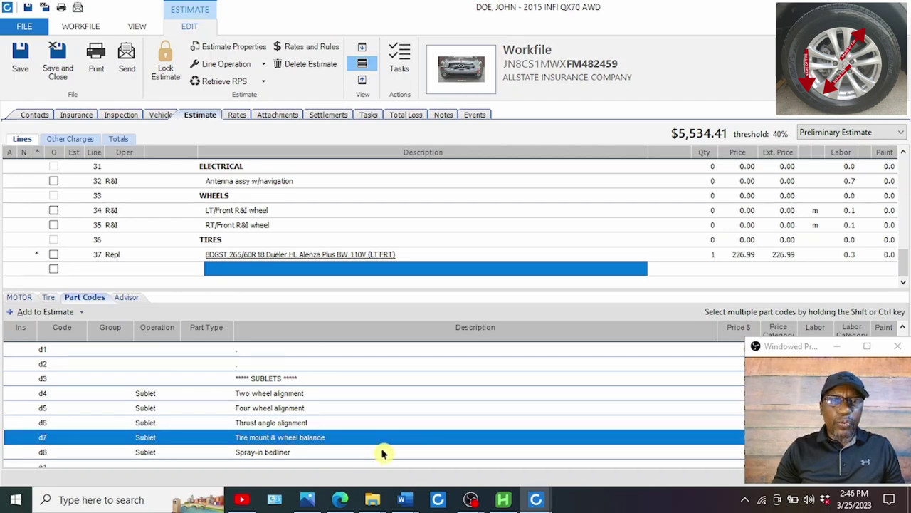
{"action": "double_click", "coordinate": [268, 438]}
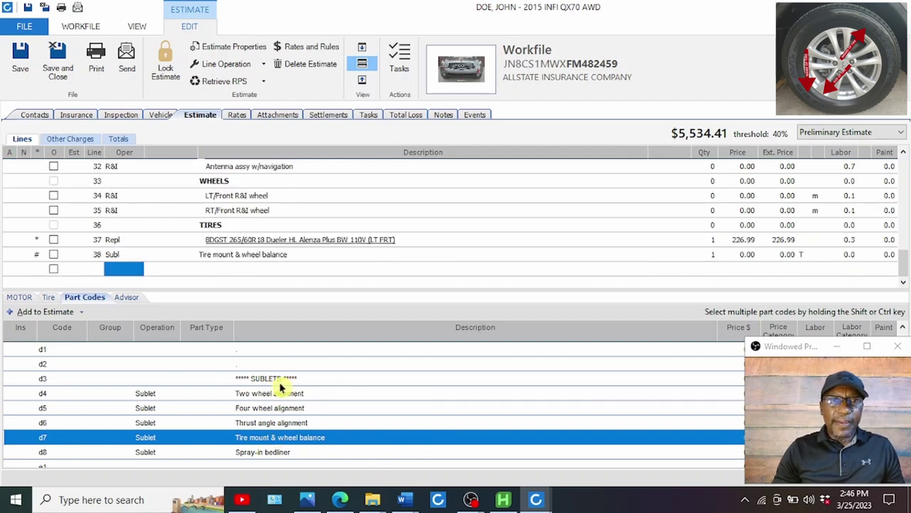
- Delete the Tire mount & wheel balance line and re-add it by entering code d7 in the blank line's description
{"action": "left_click", "coordinate": [241, 259]}
{"action": "right_click", "coordinate": [240, 260]}
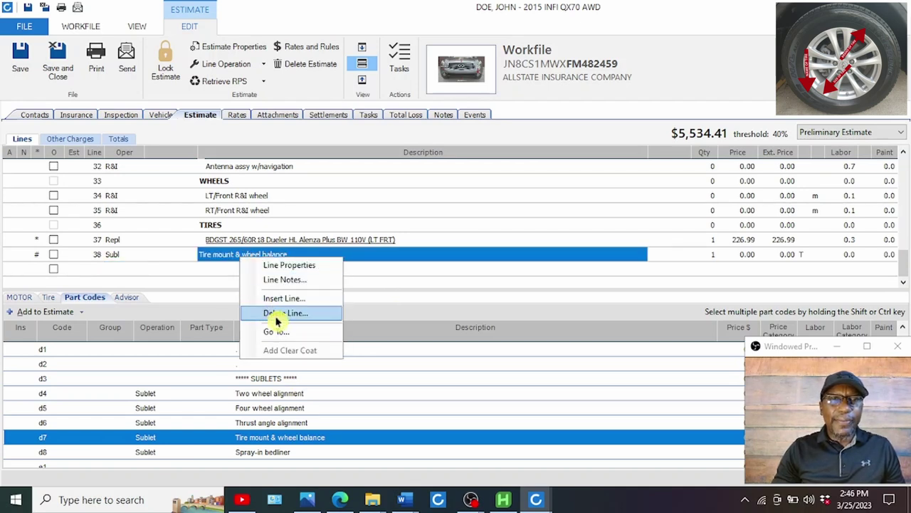
{"action": "left_click", "coordinate": [285, 315]}
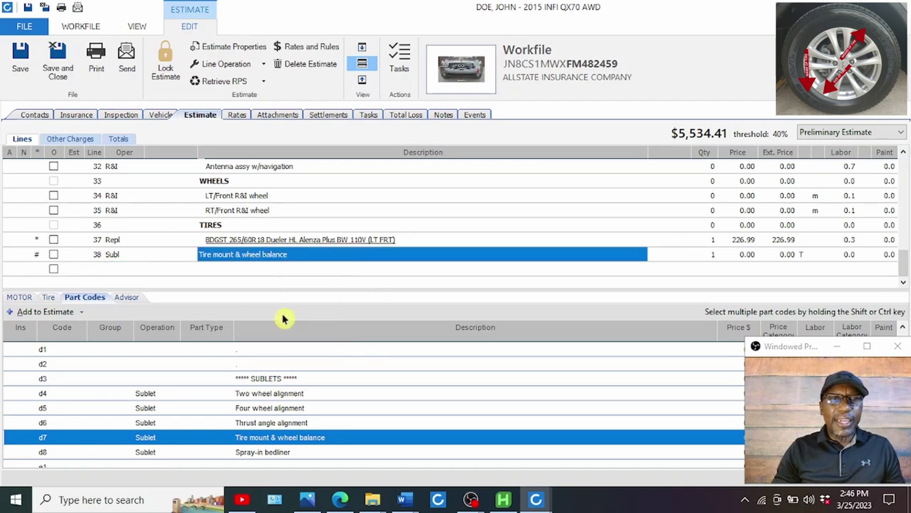
{"action": "left_click", "coordinate": [265, 271]}
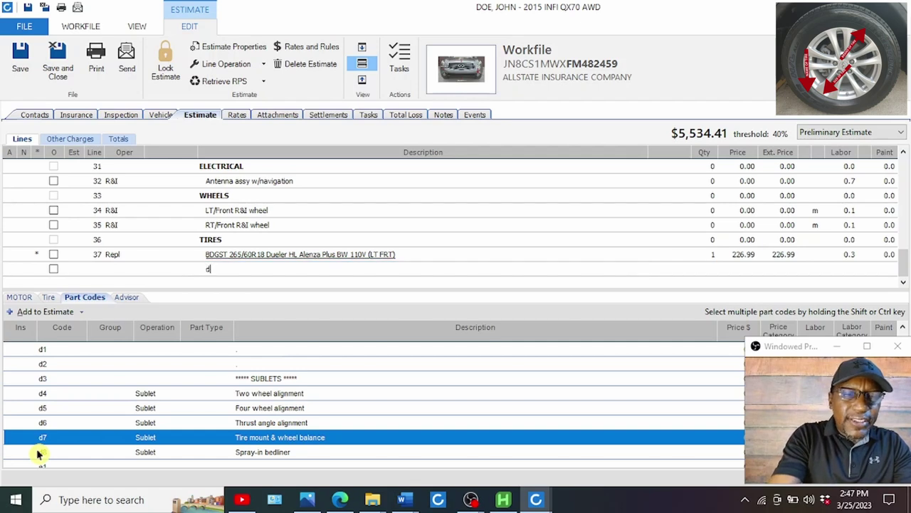
{"action": "type", "text": "d7"}
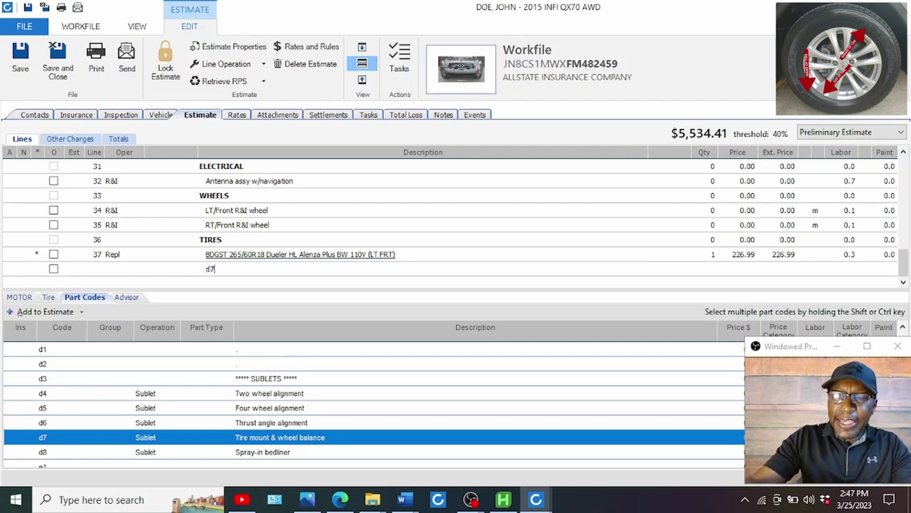
{"action": "key", "text": "Return"}
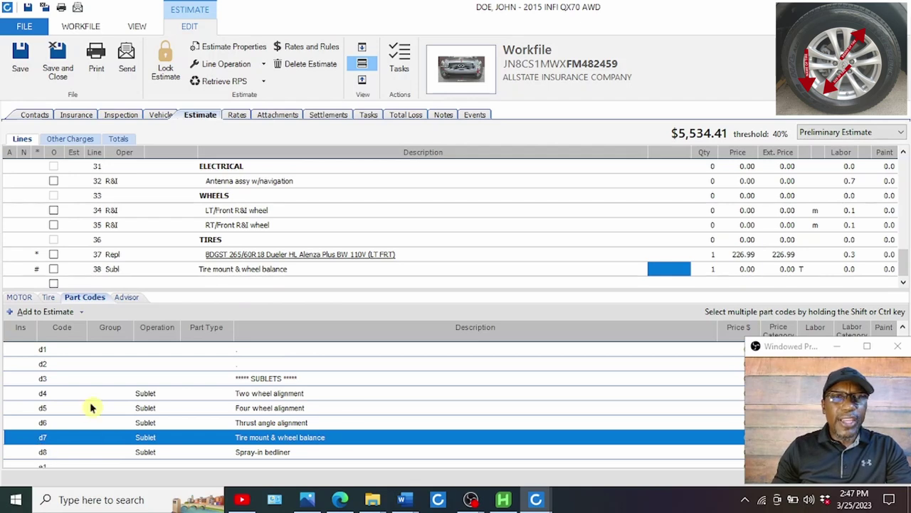
- Add a Tire disposal line below the tire mount line by entering part code l05 in the description
{"action": "left_click", "coordinate": [229, 283]}
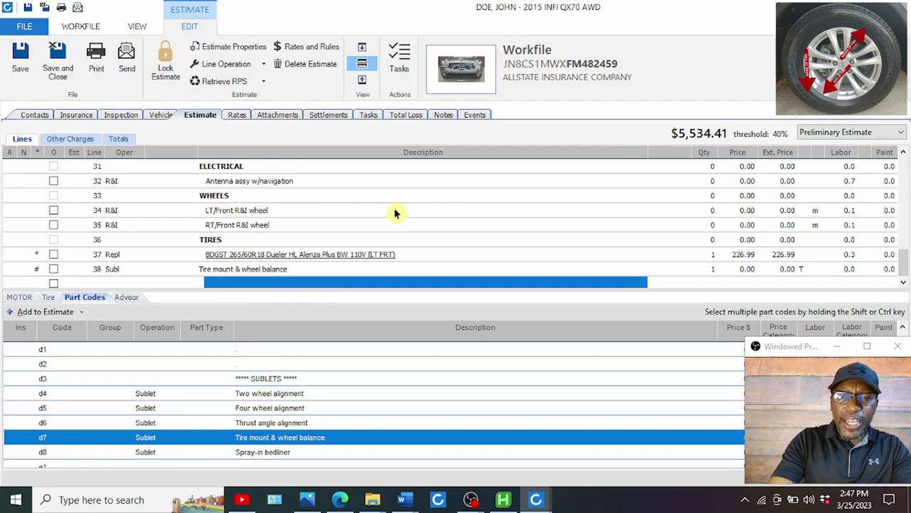
{"action": "key", "text": "F2"}
{"action": "type", "text": "05"}
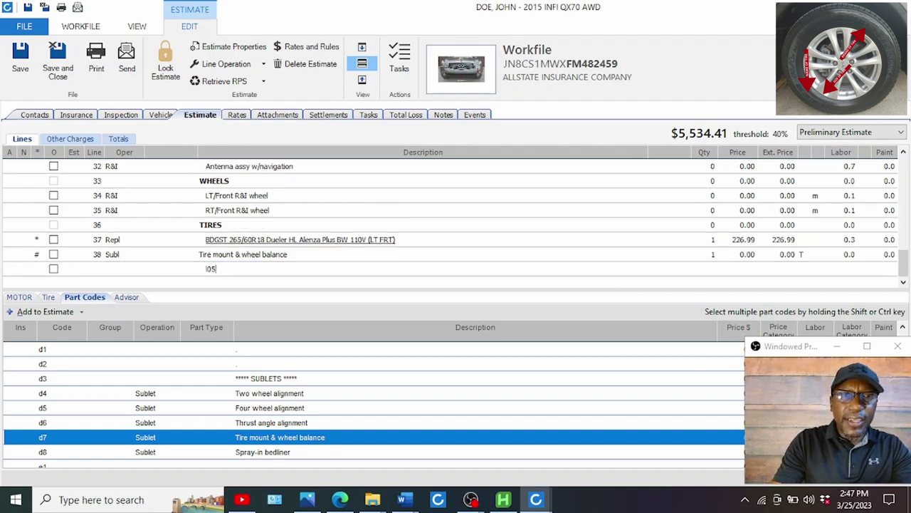
{"action": "key", "text": "Tab"}
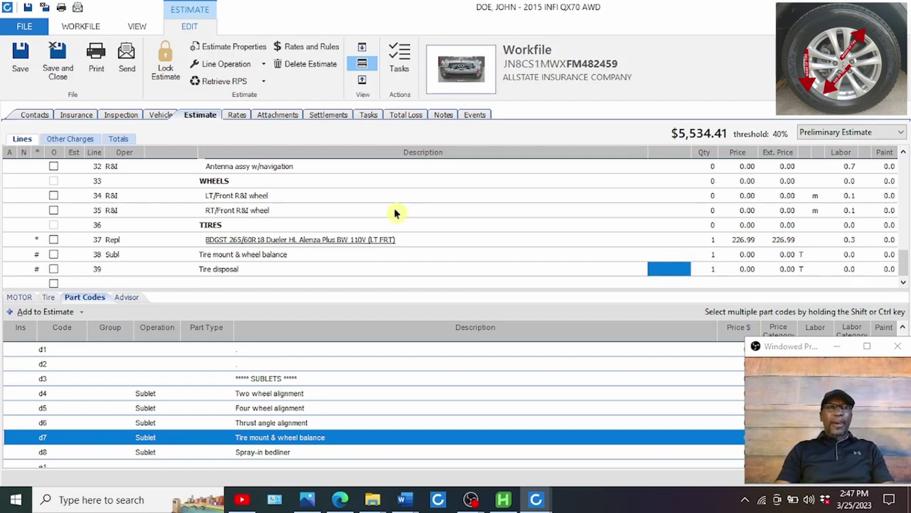
- Add a Replace line for the Windshield Infiniti w/o rain sensor from the MOTOR windshield glass group
{"action": "left_click", "coordinate": [224, 282]}
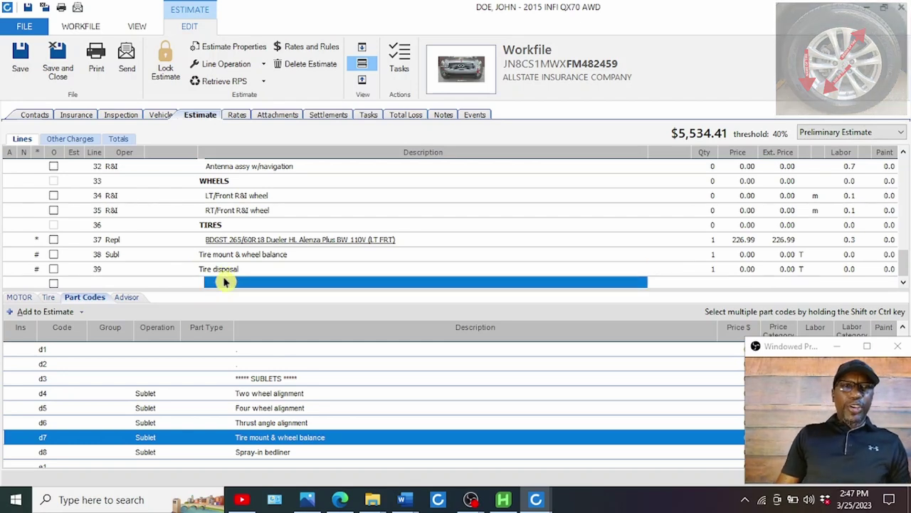
{"action": "left_click", "coordinate": [18, 299]}
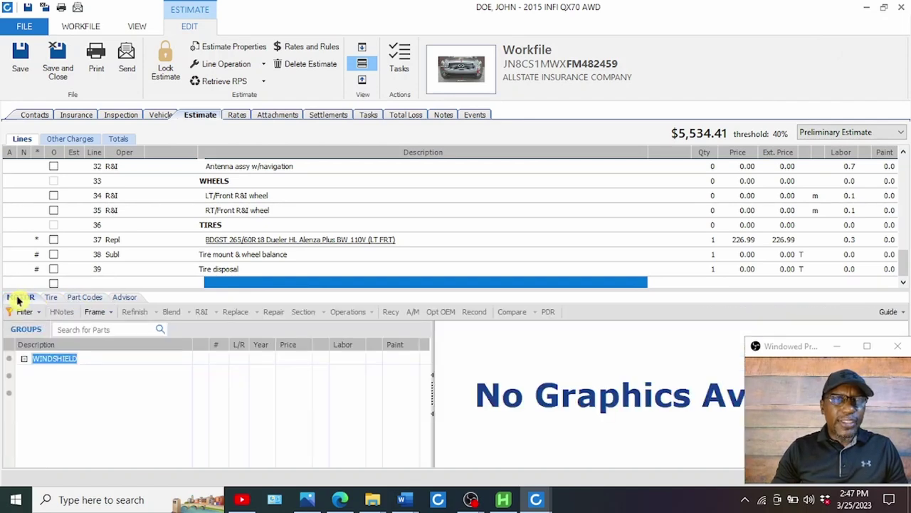
{"action": "left_click", "coordinate": [56, 359]}
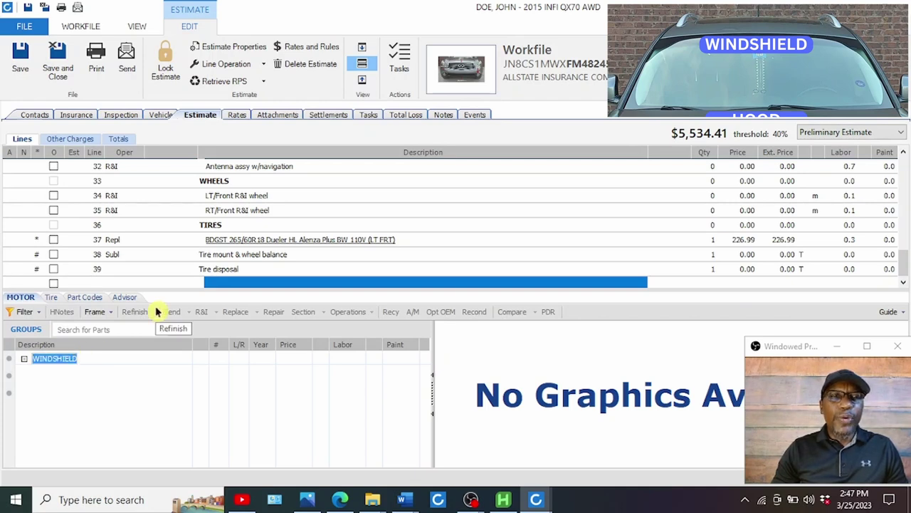
{"action": "left_click", "coordinate": [24, 360]}
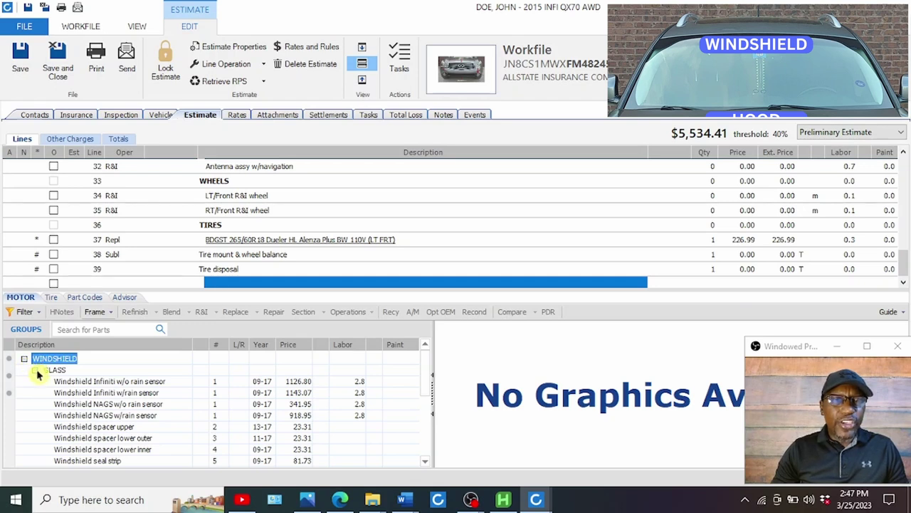
{"action": "left_click", "coordinate": [78, 383]}
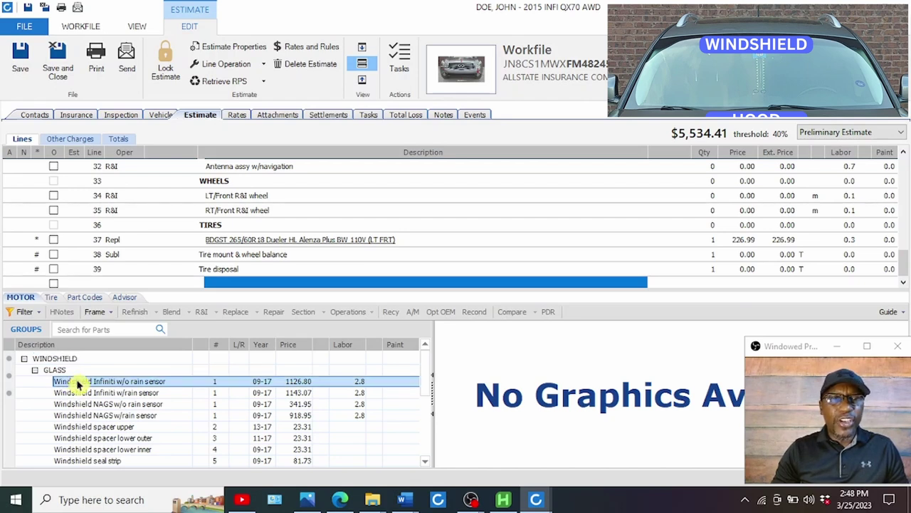
{"action": "left_click", "coordinate": [232, 314]}
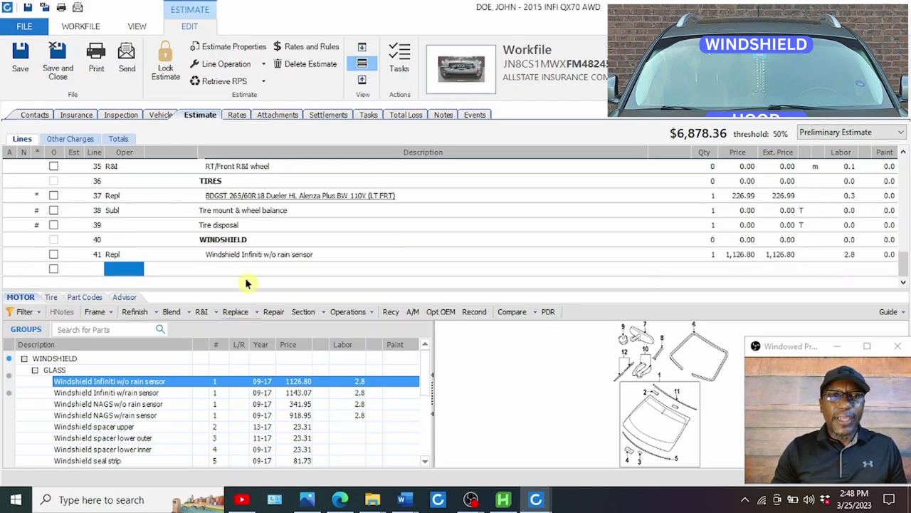
- Check the Glass category's code in the labor rates and set the windshield line's labor type to G
{"action": "left_click", "coordinate": [260, 254]}
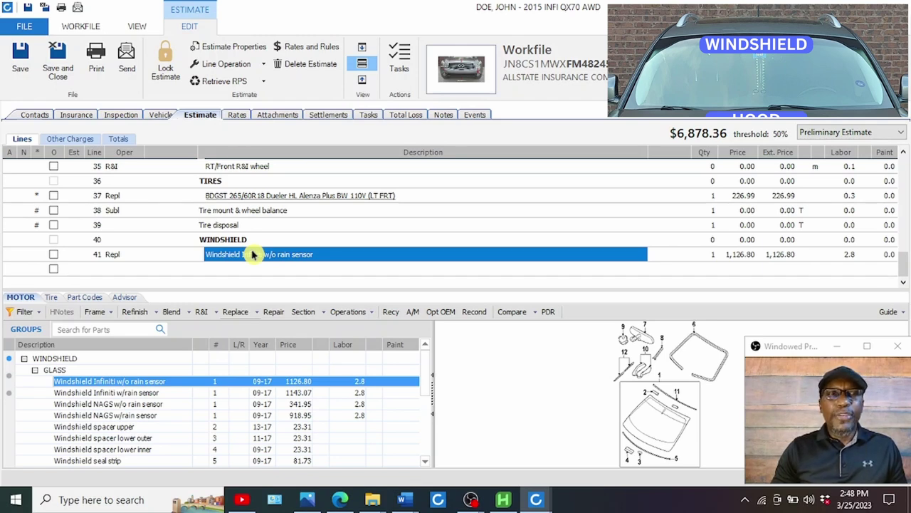
{"action": "left_click", "coordinate": [236, 115]}
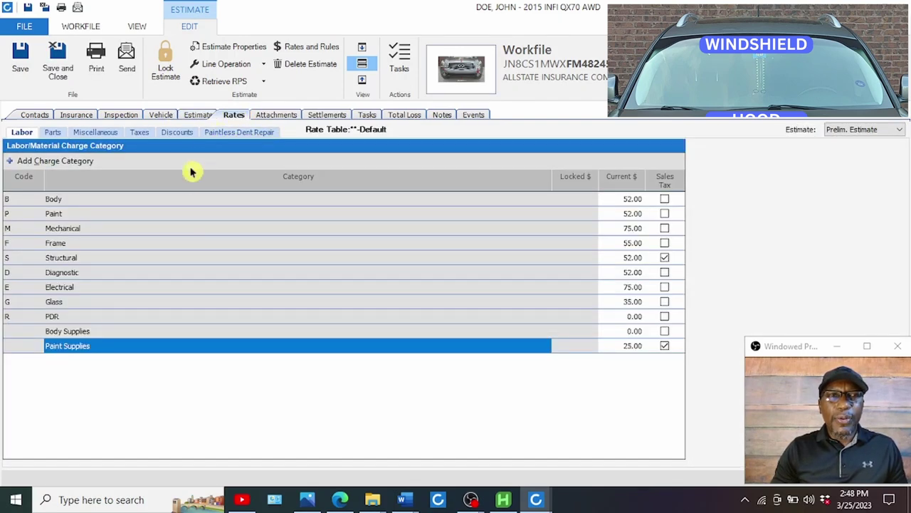
{"action": "left_click", "coordinate": [188, 199]}
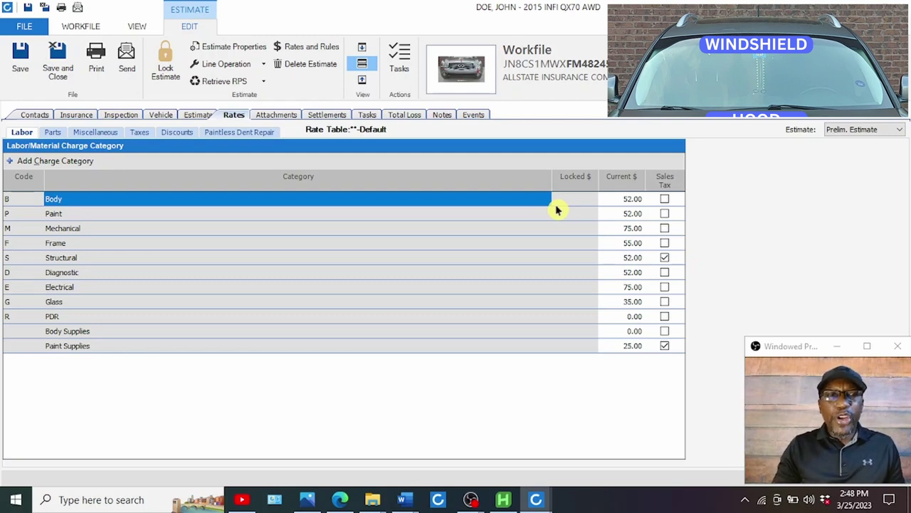
{"action": "left_click", "coordinate": [137, 306]}
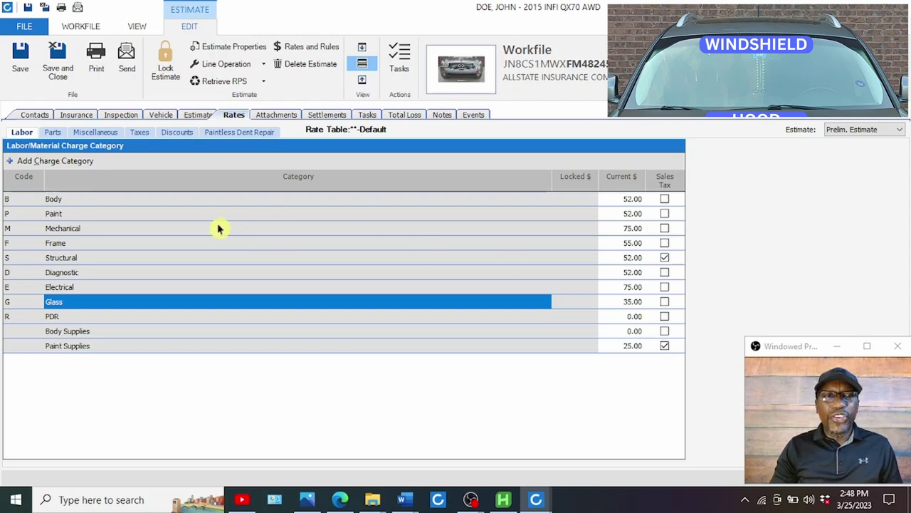
{"action": "left_click", "coordinate": [7, 302]}
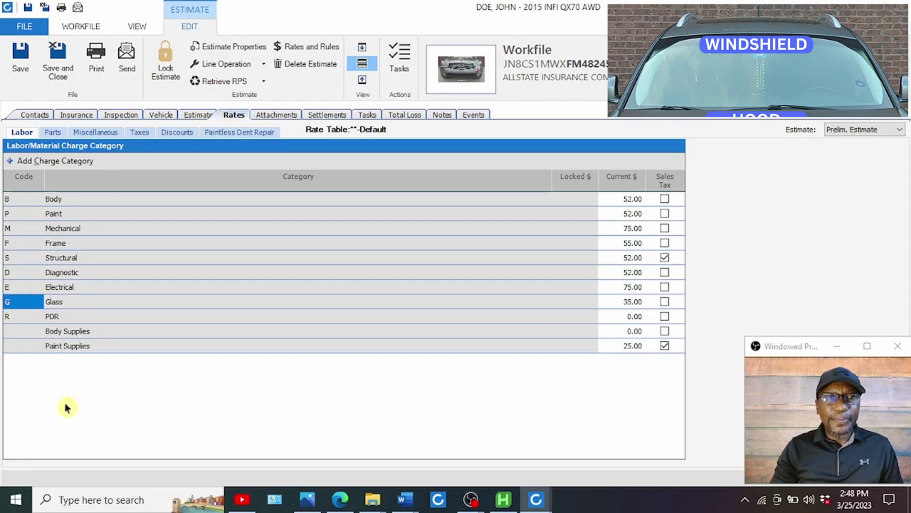
{"action": "left_click", "coordinate": [192, 119]}
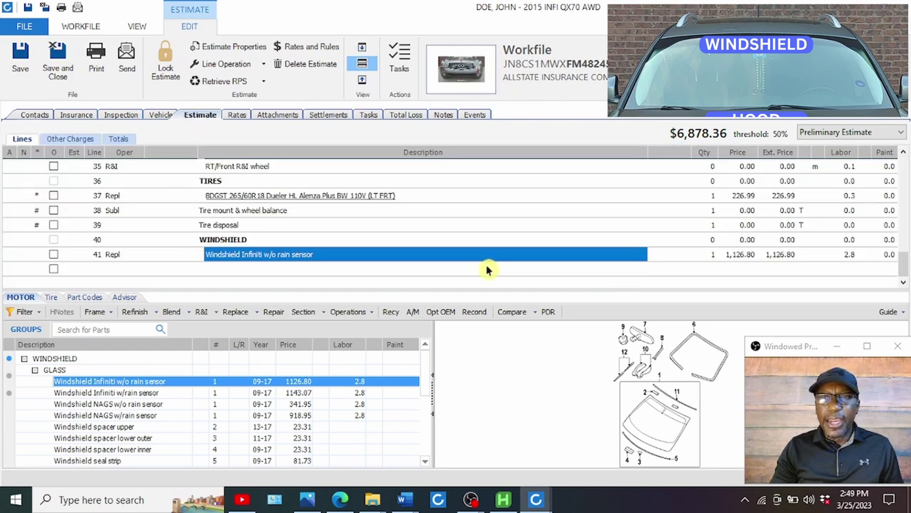
{"action": "left_click", "coordinate": [849, 256]}
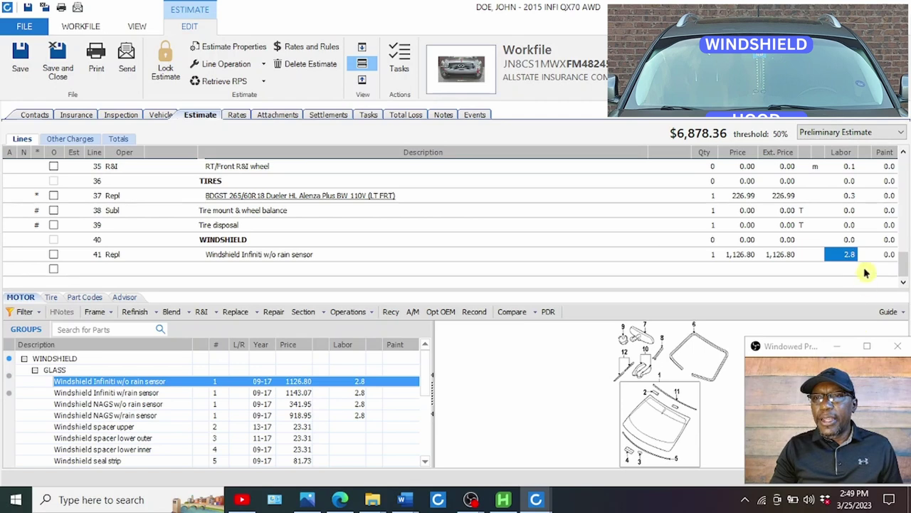
{"action": "left_click", "coordinate": [863, 254]}
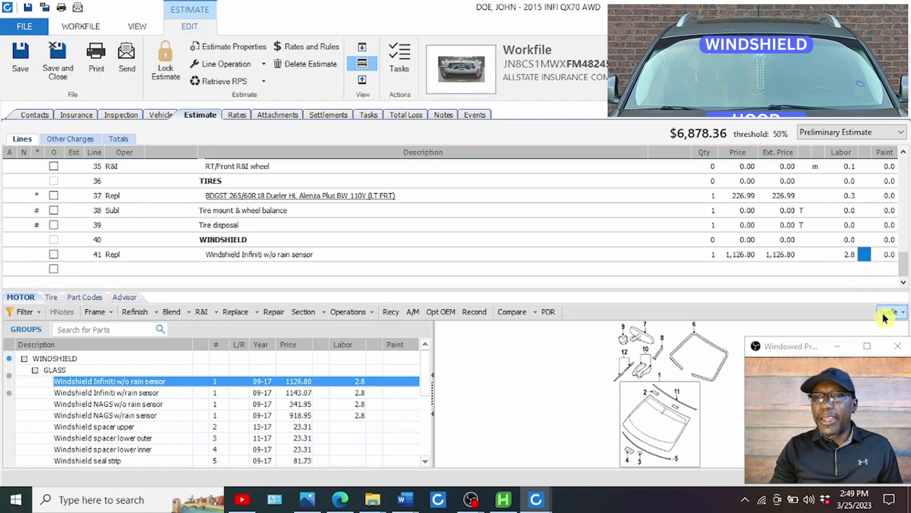
{"action": "type", "text": "g"}
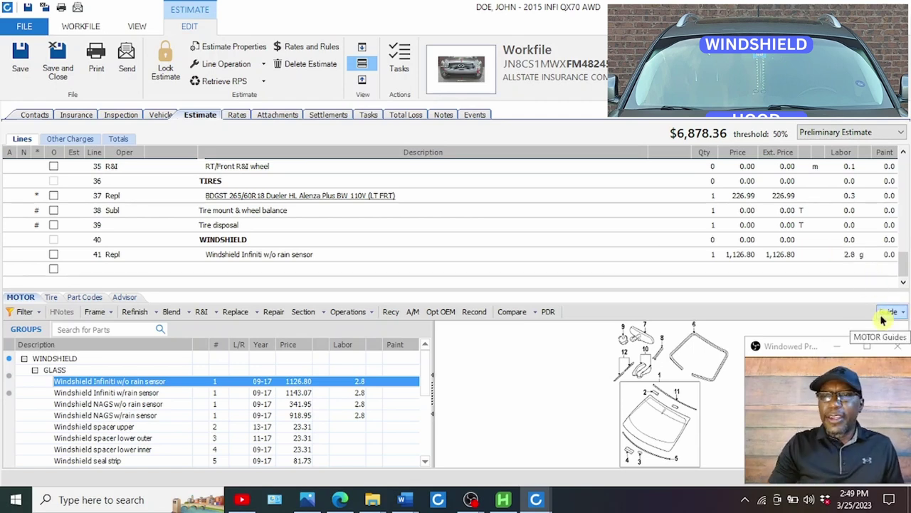
{"action": "left_click", "coordinate": [547, 256]}
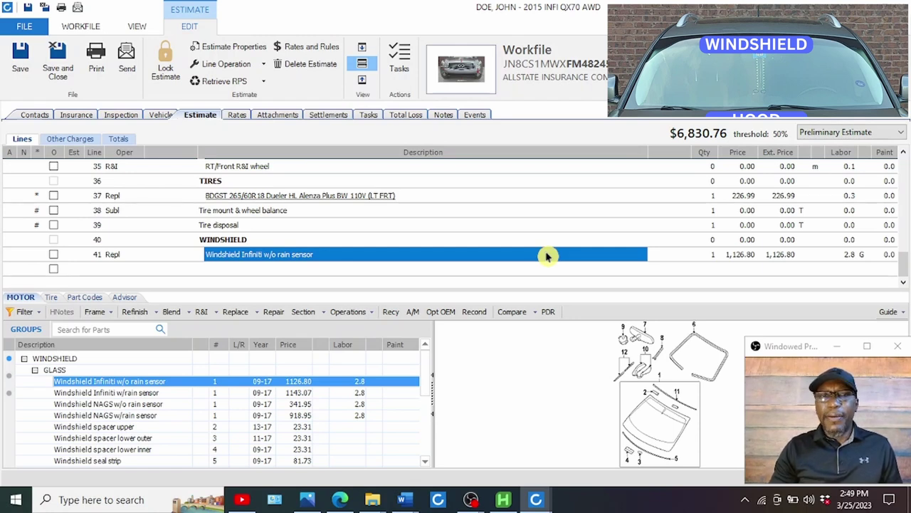
- Add the Urethane kit replacement from part code s09 as a line below the windshield
{"action": "left_click", "coordinate": [257, 269]}
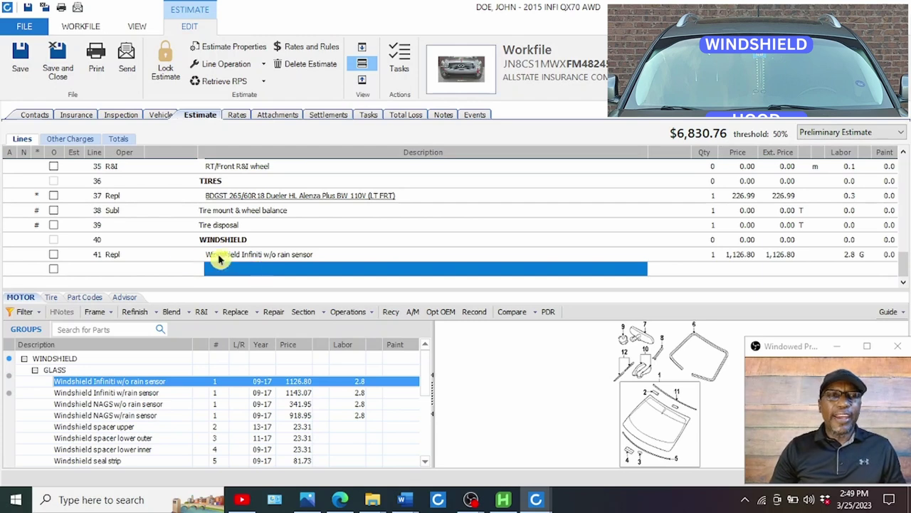
{"action": "left_click", "coordinate": [87, 299]}
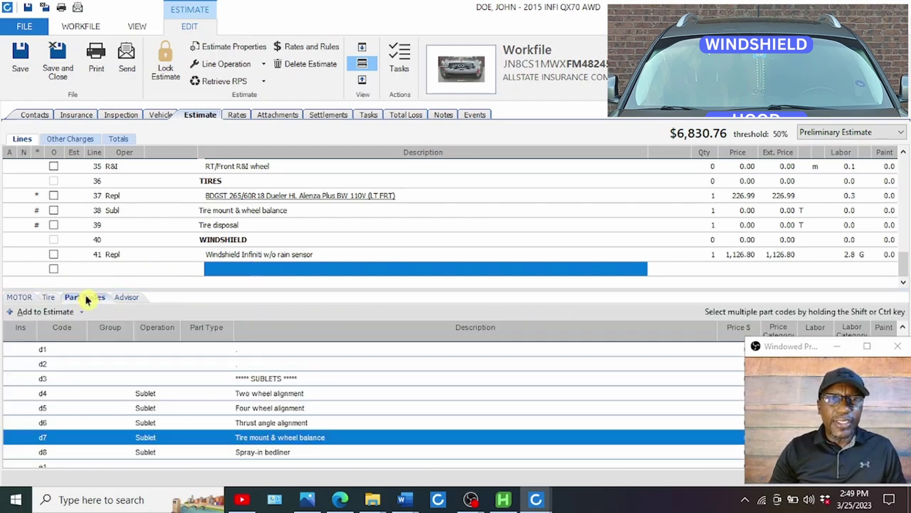
{"action": "scroll", "coordinate": [315, 401], "scroll_direction": "down", "scroll_amount": 1}
{"action": "scroll", "coordinate": [315, 401], "scroll_direction": "down", "scroll_amount": 5}
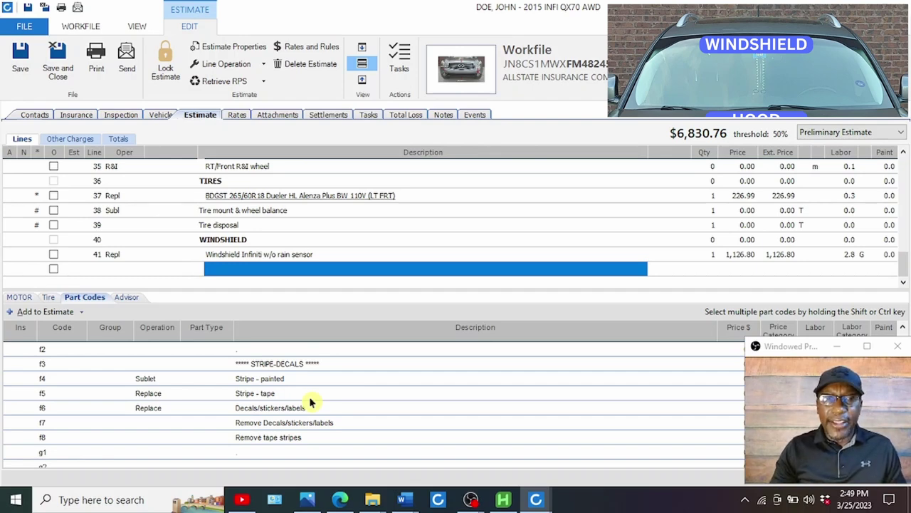
{"action": "scroll", "coordinate": [310, 402], "scroll_direction": "down", "scroll_amount": 15}
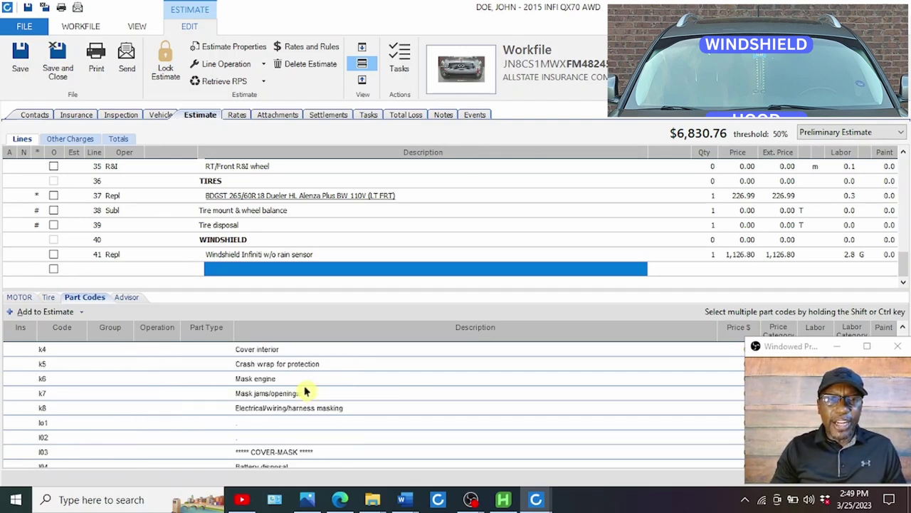
{"action": "scroll", "coordinate": [298, 389], "scroll_direction": "down", "scroll_amount": 15}
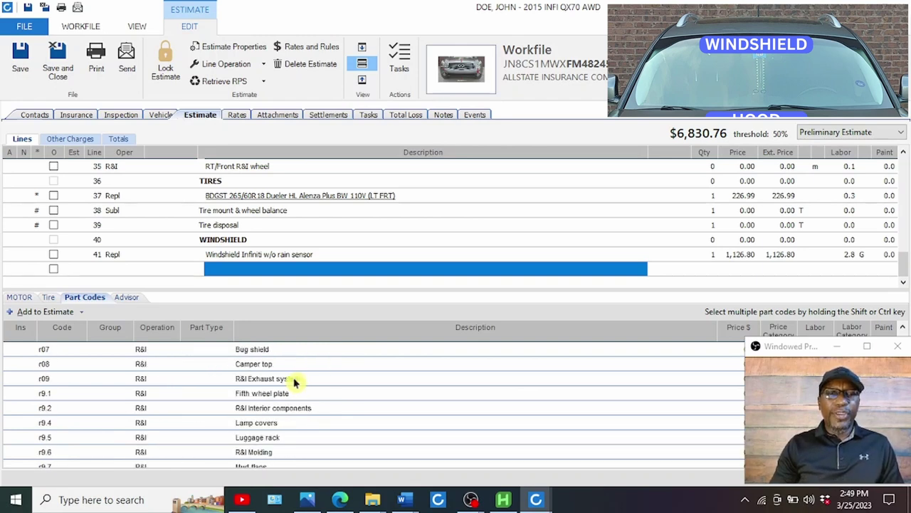
{"action": "scroll", "coordinate": [294, 383], "scroll_direction": "down", "scroll_amount": 3}
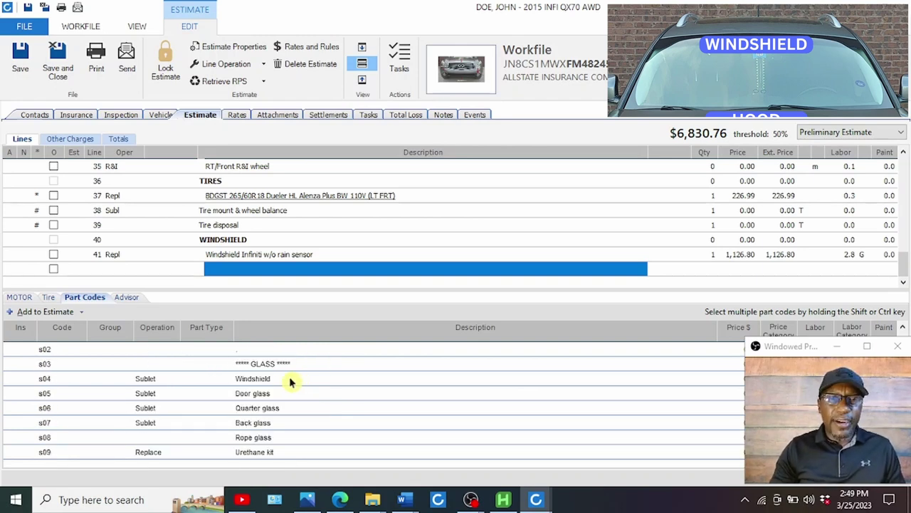
{"action": "left_click", "coordinate": [261, 453]}
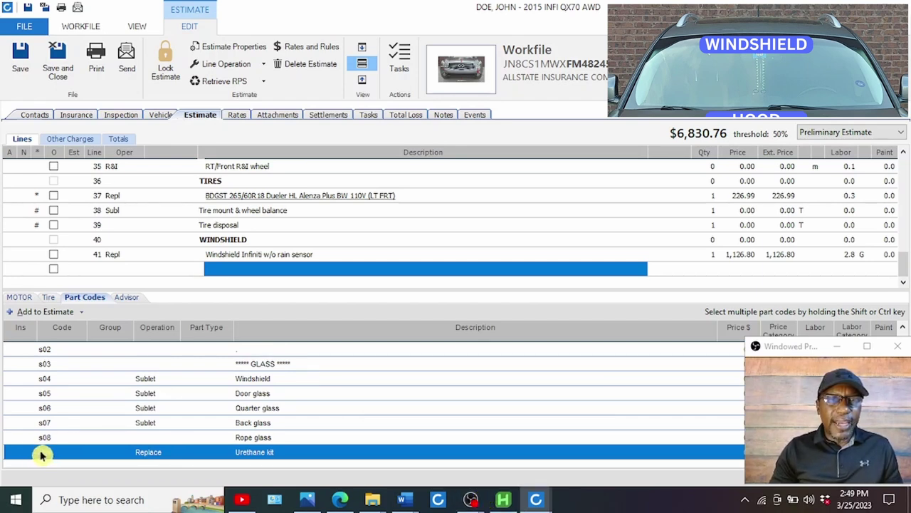
{"action": "double_click", "coordinate": [269, 454]}
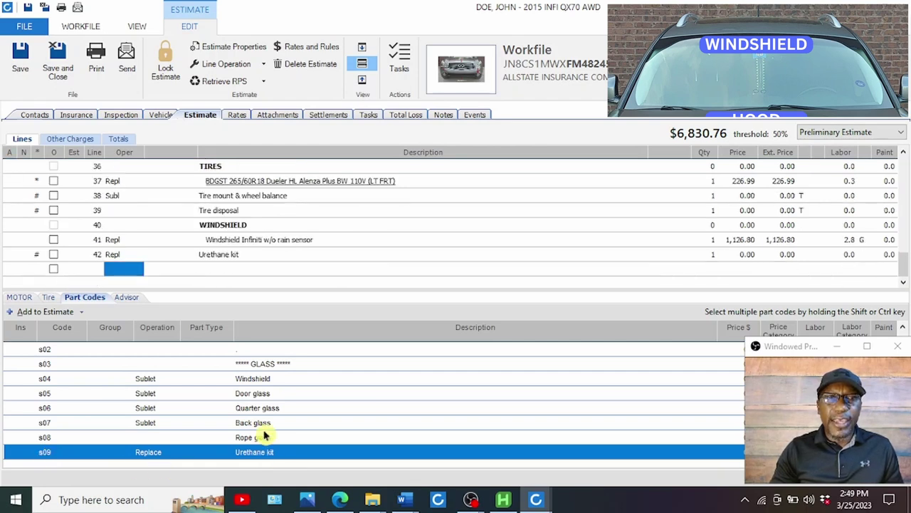
- Set the Urethane kit line's price to 25.00
{"action": "left_click", "coordinate": [267, 256]}
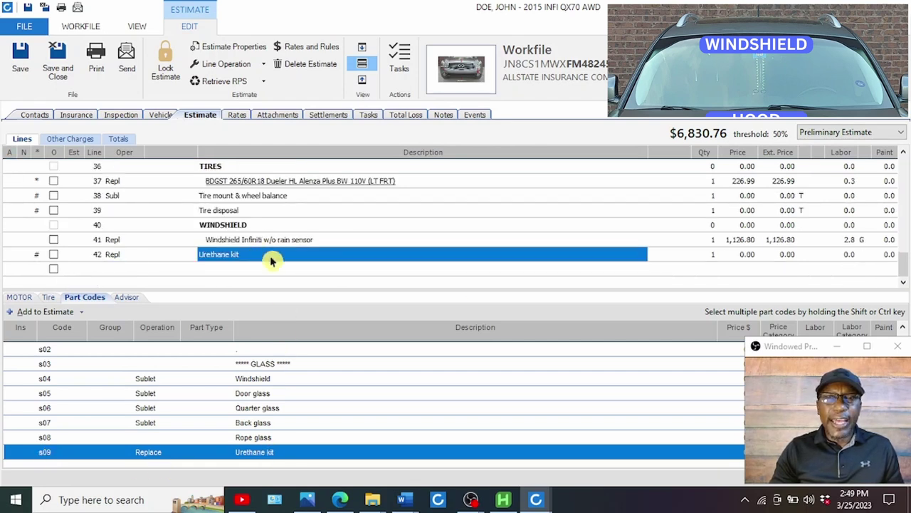
{"action": "left_click", "coordinate": [746, 257]}
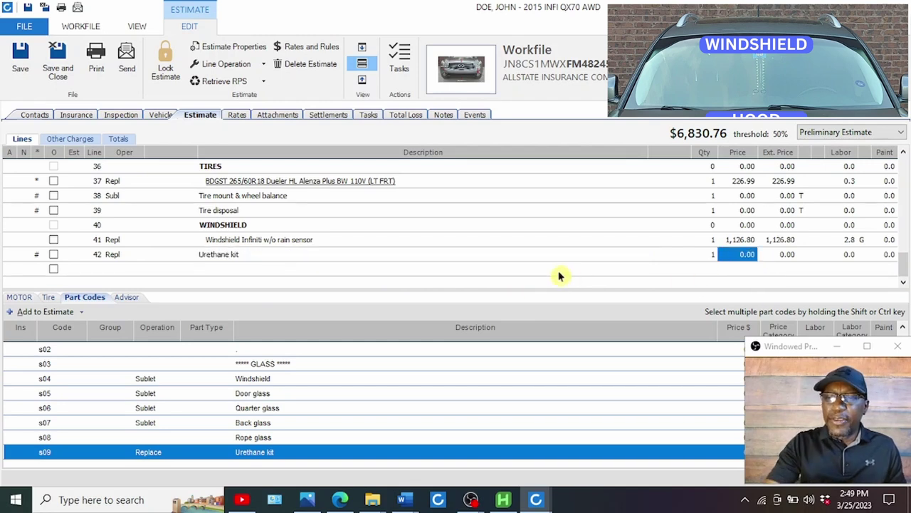
{"action": "type", "text": "25.00"}
{"action": "key", "text": "Return"}
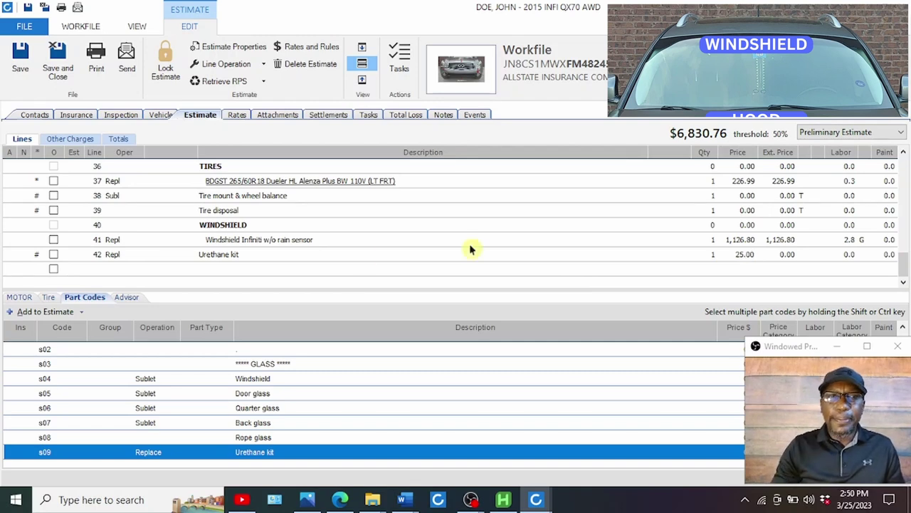
- Delete the Urethane kit line and the Windshield Infiniti w/o rain sensor Replace line from the estimate
{"action": "left_click", "coordinate": [235, 271]}
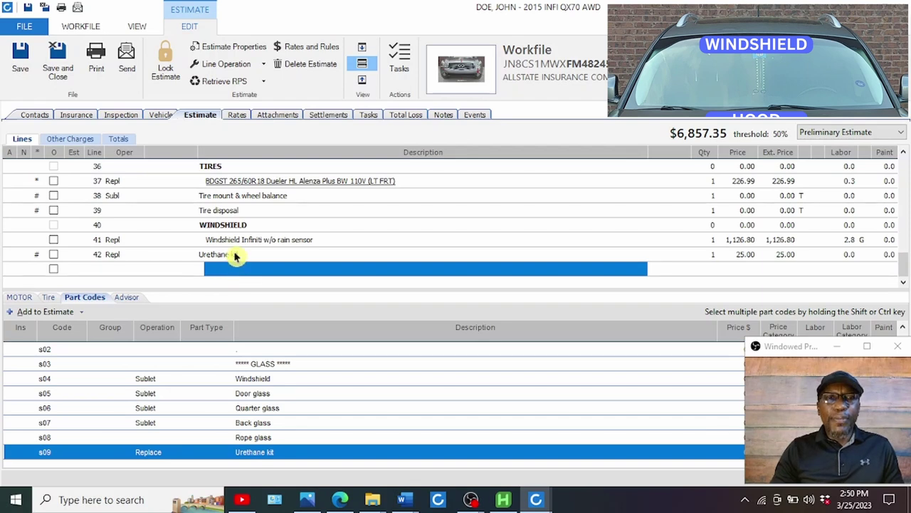
{"action": "left_click", "coordinate": [230, 256]}
{"action": "right_click", "coordinate": [230, 256]}
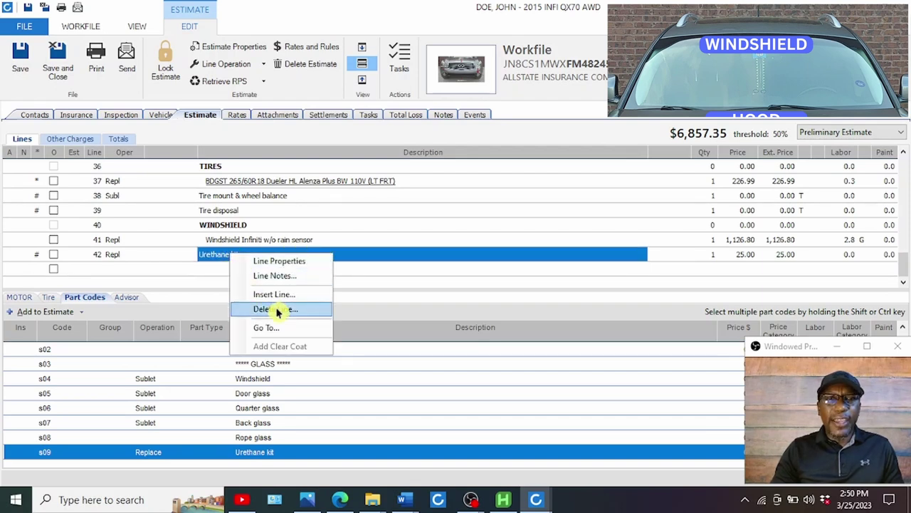
{"action": "left_click", "coordinate": [288, 309]}
{"action": "left_click", "coordinate": [252, 254]}
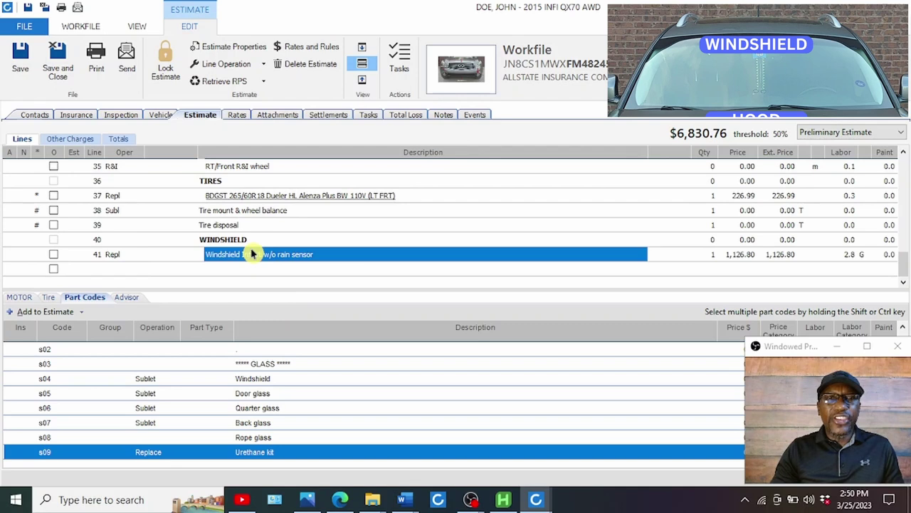
{"action": "right_click", "coordinate": [252, 254]}
{"action": "left_click", "coordinate": [289, 306]}
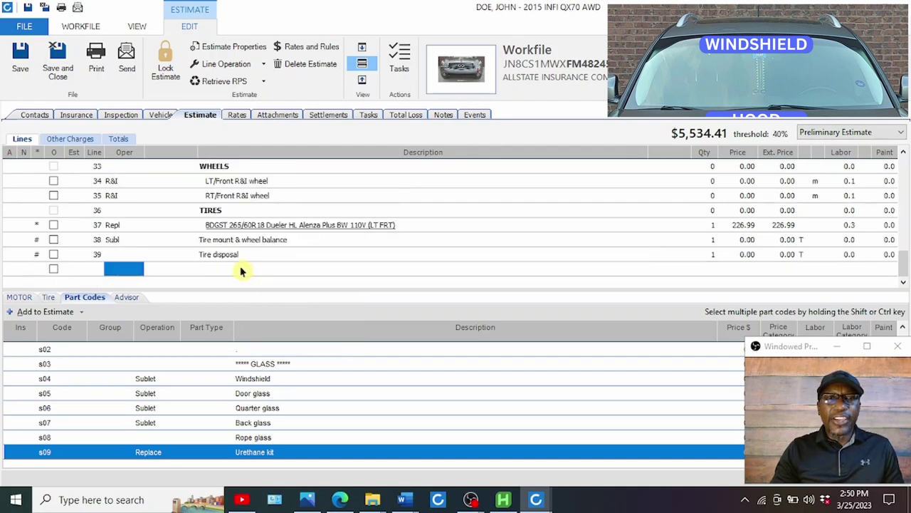
- Add a Sublet line for the Windshield Infiniti w/o rain sensor from the MOTOR glass group with a price of 341.95
{"action": "left_click", "coordinate": [241, 269]}
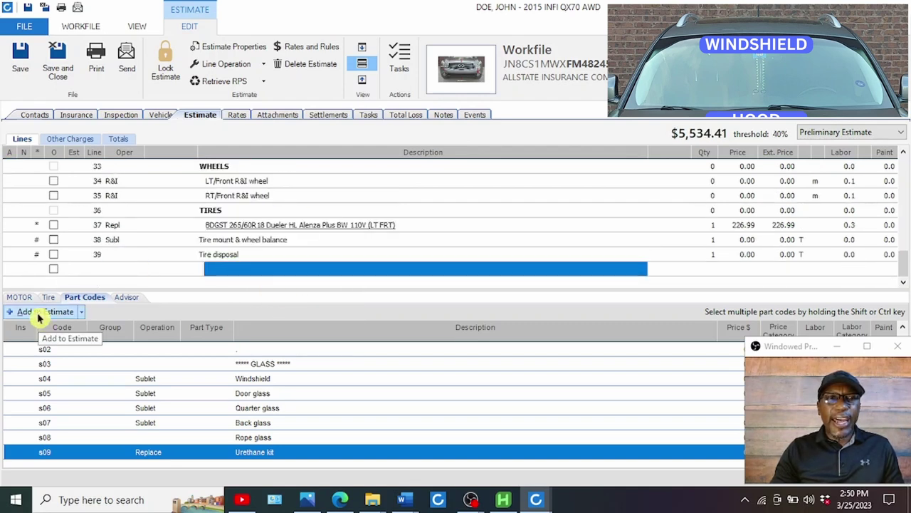
{"action": "left_click", "coordinate": [20, 296]}
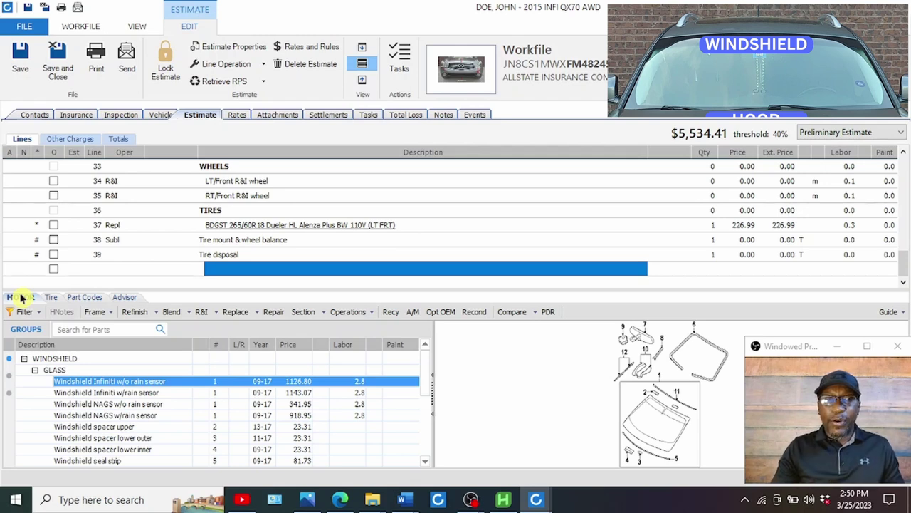
{"action": "left_click", "coordinate": [90, 383]}
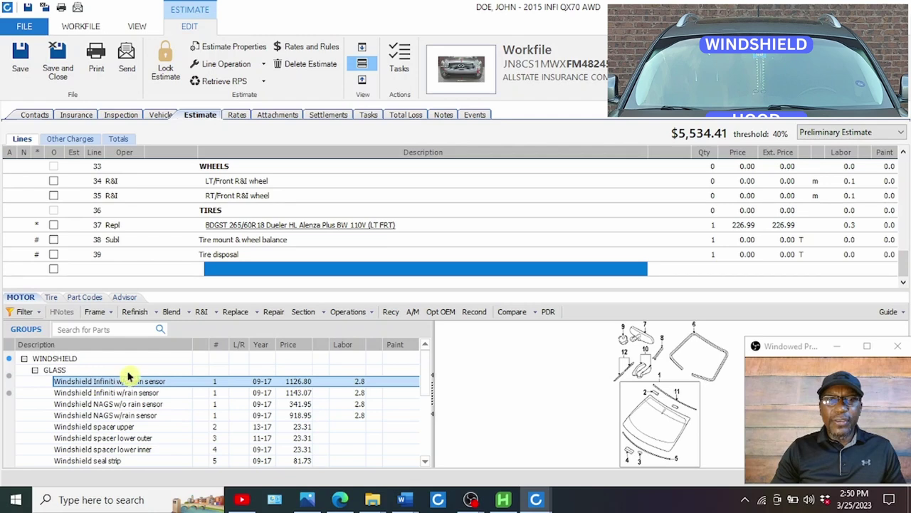
{"action": "left_click", "coordinate": [372, 316]}
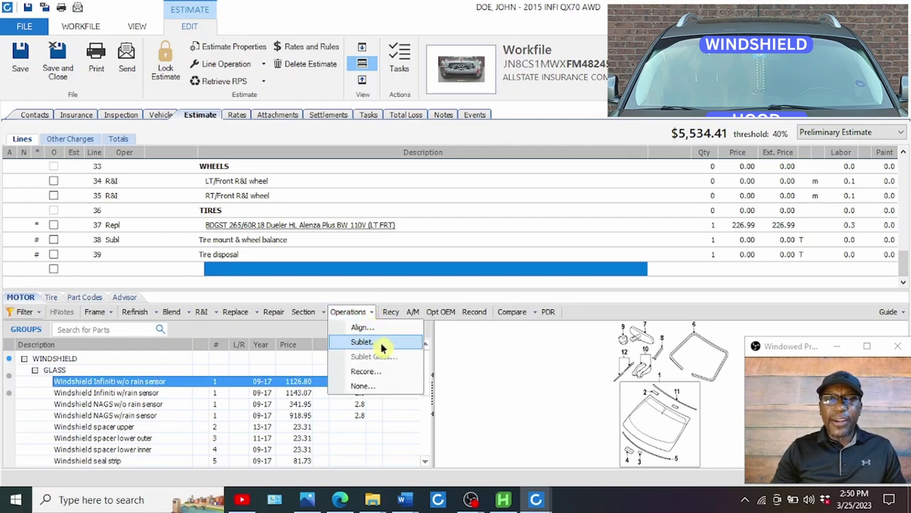
{"action": "left_click", "coordinate": [372, 343]}
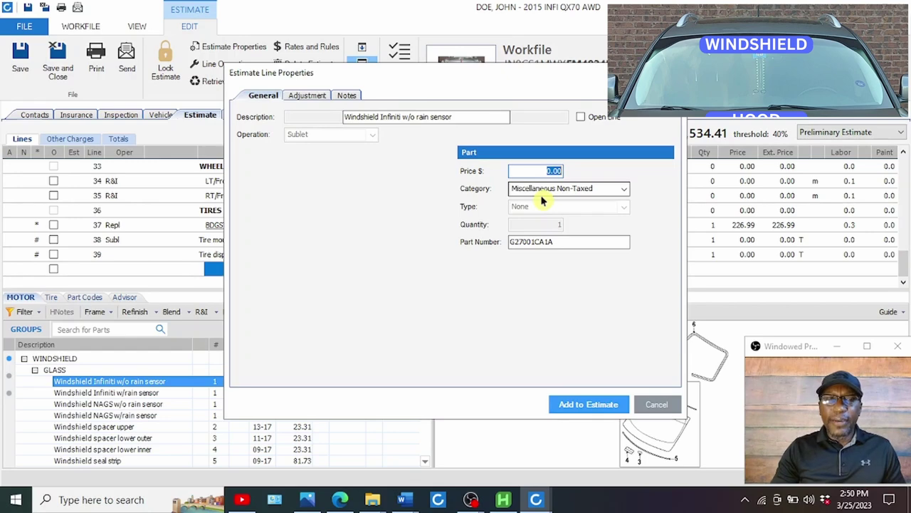
{"action": "left_click_drag", "start_coordinate": [464, 76], "coordinate": [604, 75]}
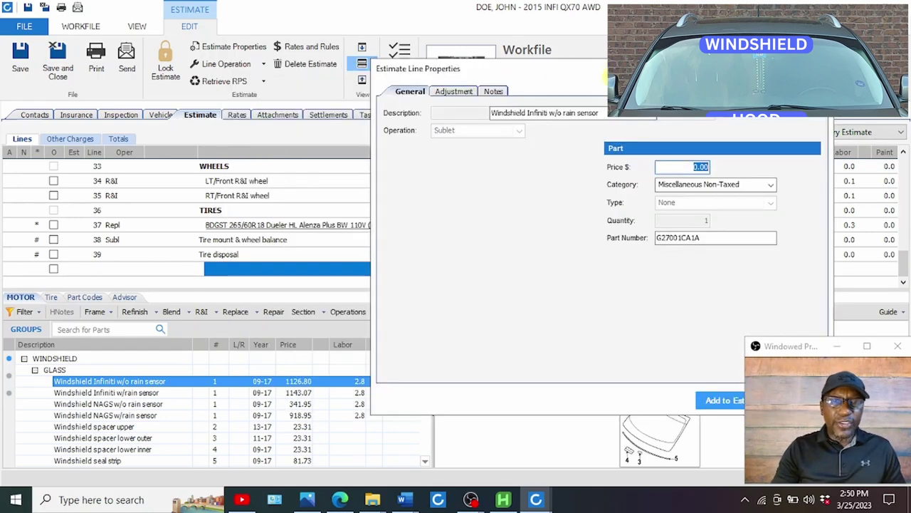
{"action": "left_click_drag", "start_coordinate": [555, 72], "coordinate": [368, 74]}
{"action": "type", "text": "341.95"}
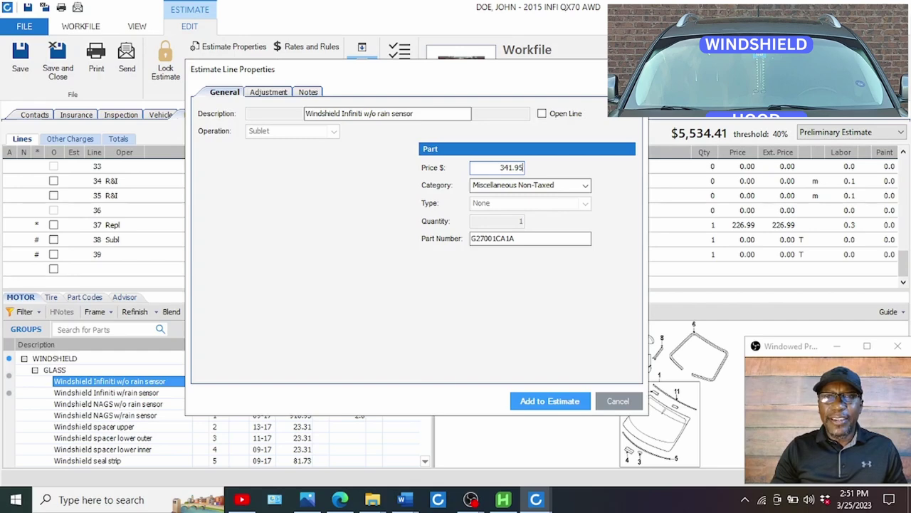
{"action": "left_click", "coordinate": [548, 402]}
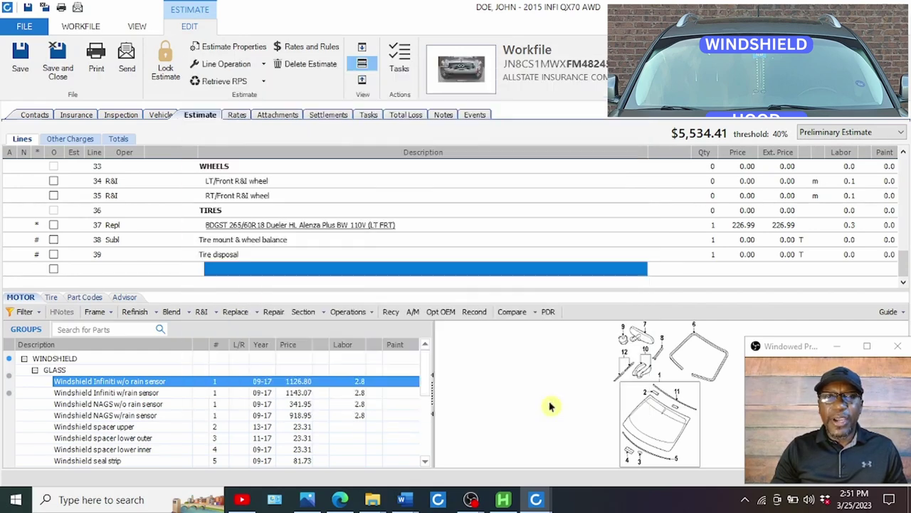
- Delete the sublet windshield line from the estimate
{"action": "left_click", "coordinate": [286, 259]}
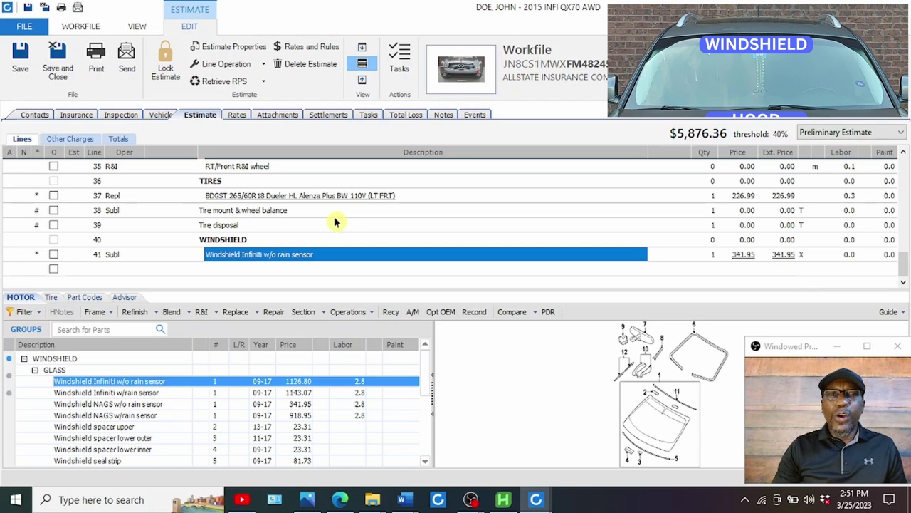
{"action": "left_click", "coordinate": [270, 266]}
{"action": "left_click", "coordinate": [269, 255]}
{"action": "right_click", "coordinate": [265, 251]}
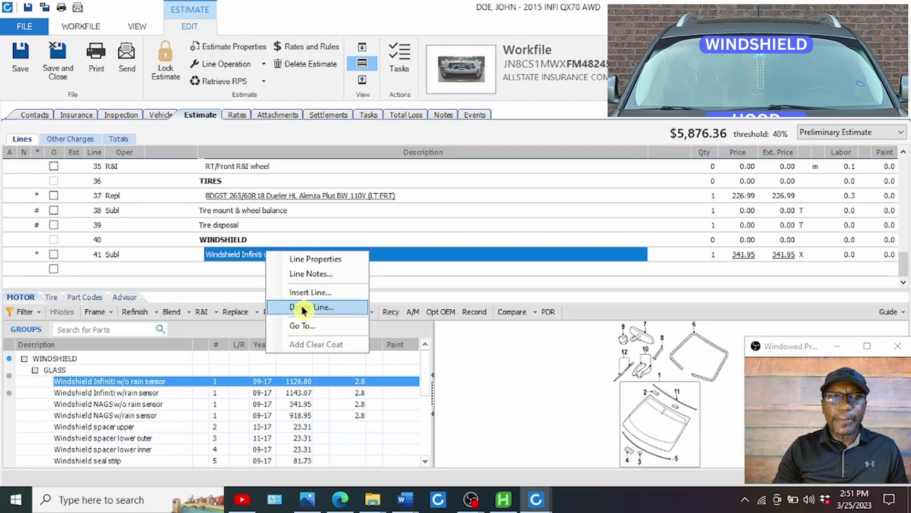
{"action": "left_click", "coordinate": [302, 308]}
- Add a Replace line for the Windshield NAGS w/o rain sensor below the tire disposal line
{"action": "left_click", "coordinate": [251, 268]}
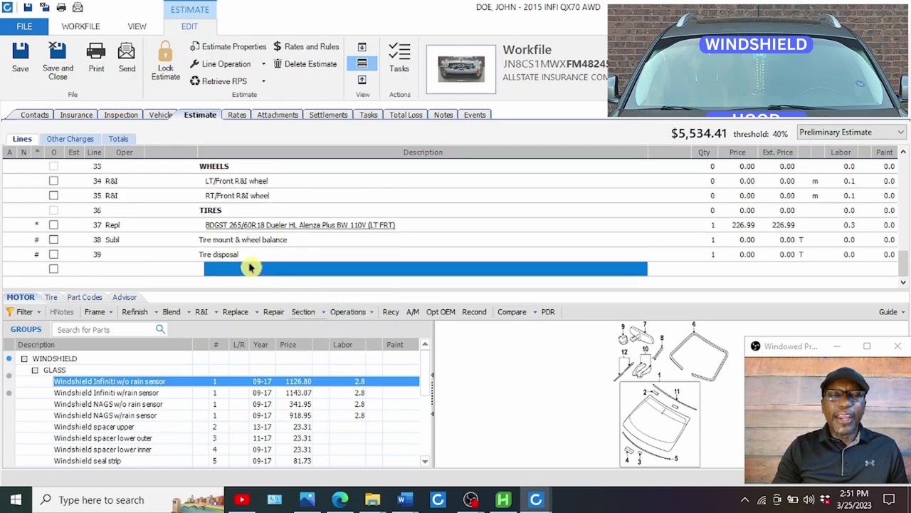
{"action": "left_click", "coordinate": [113, 405]}
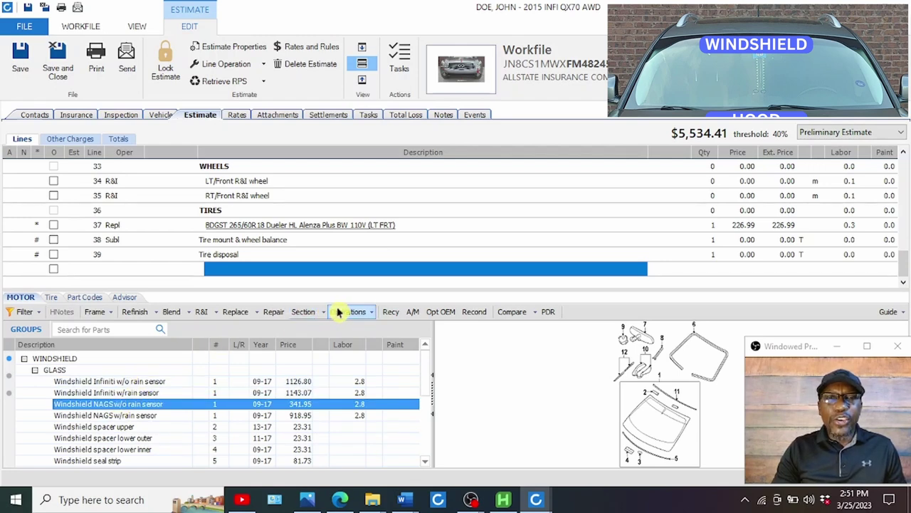
{"action": "left_click", "coordinate": [371, 319]}
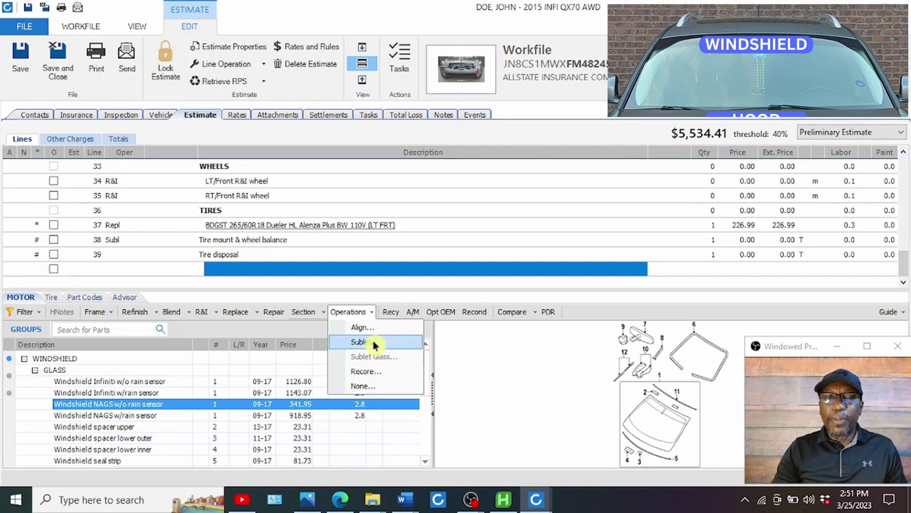
{"action": "left_click", "coordinate": [235, 313]}
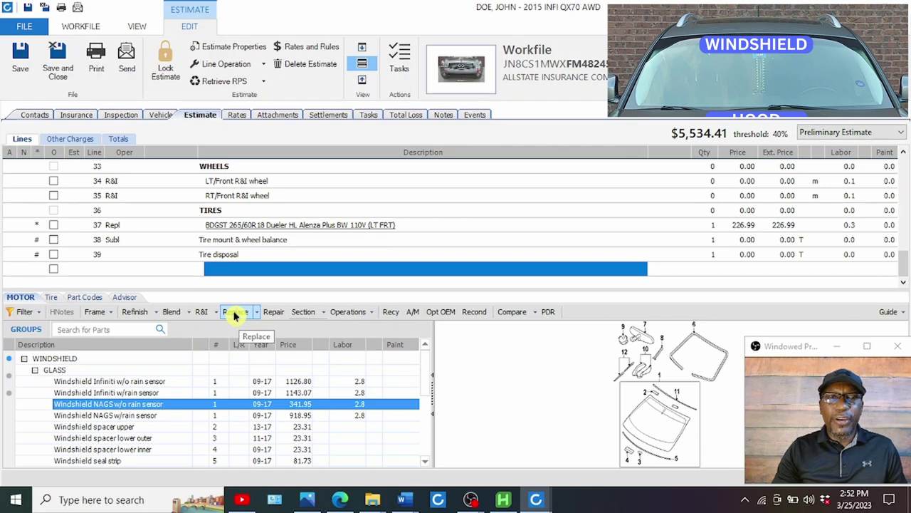
{"action": "left_click", "coordinate": [235, 315]}
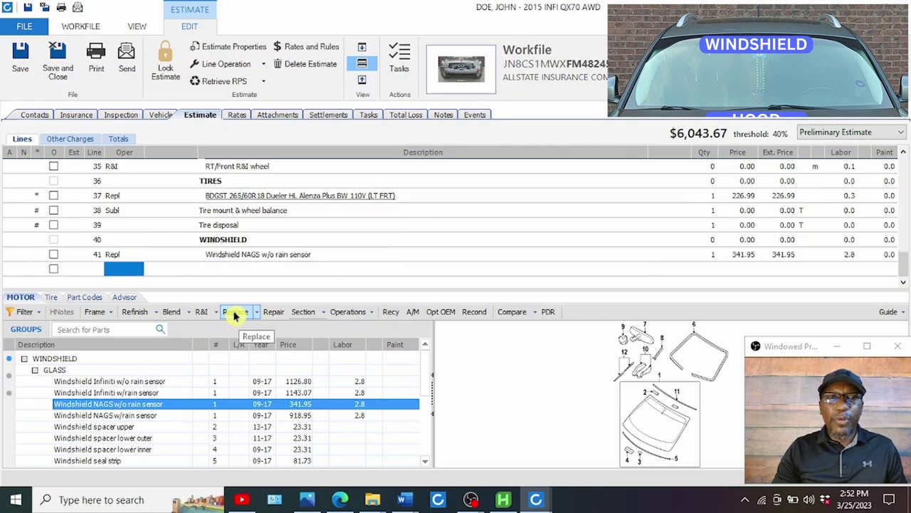
- Set the labor hours of the Windshield NAGS w/o rain sensor line to 0.0
{"action": "left_click", "coordinate": [267, 260]}
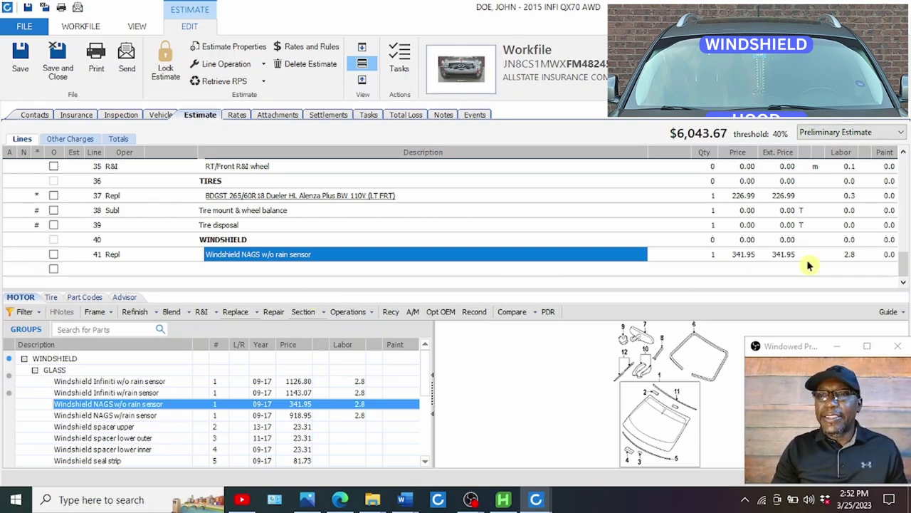
{"action": "left_click", "coordinate": [850, 257]}
{"action": "type", "text": "0"}
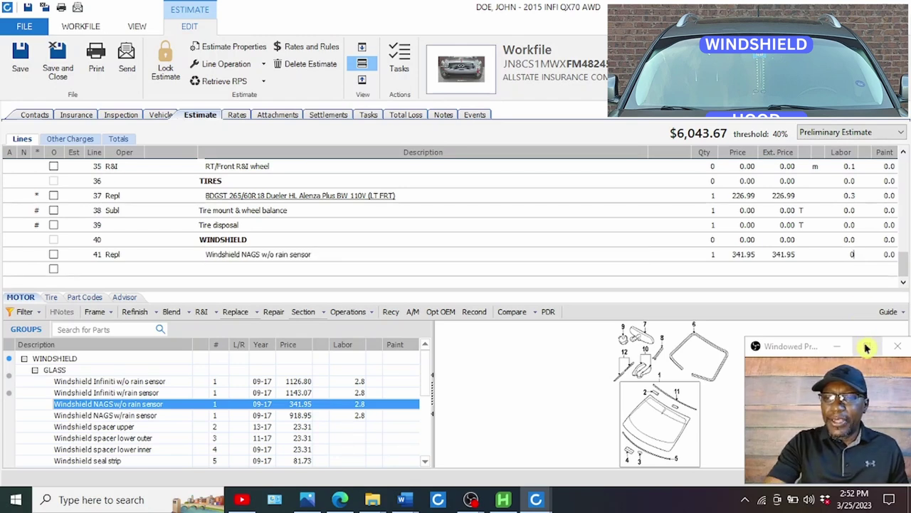
{"action": "type", "text": ".0"}
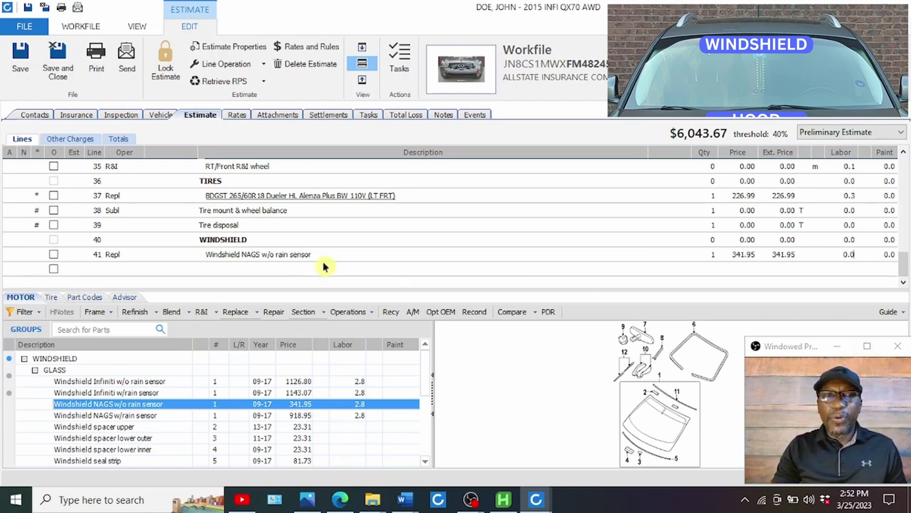
- Open the operation choices for the blank estimate line below the NAGS windshield
{"action": "left_click", "coordinate": [252, 268]}
{"action": "left_click", "coordinate": [119, 269]}
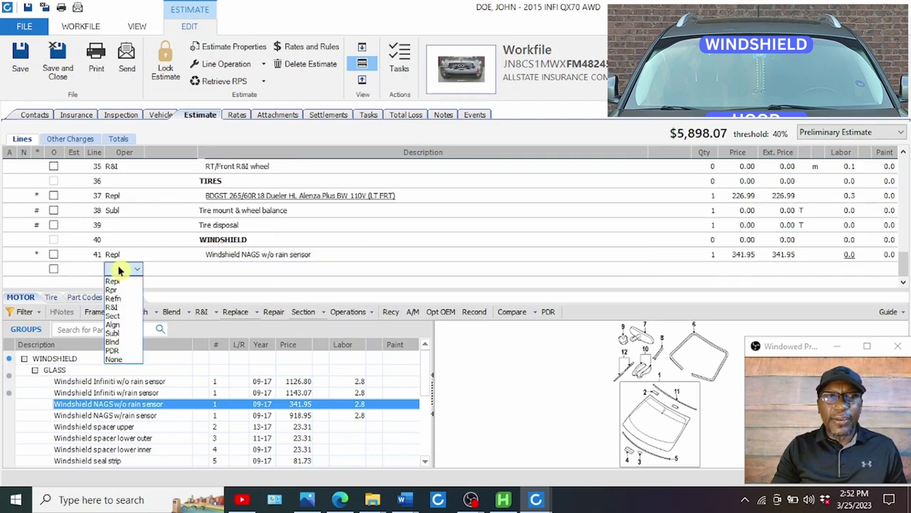
- Add a Repl line below the windshield replacement line, copying its description "Windshield NAGS w/o rain sensor"
{"action": "left_click", "coordinate": [116, 282]}
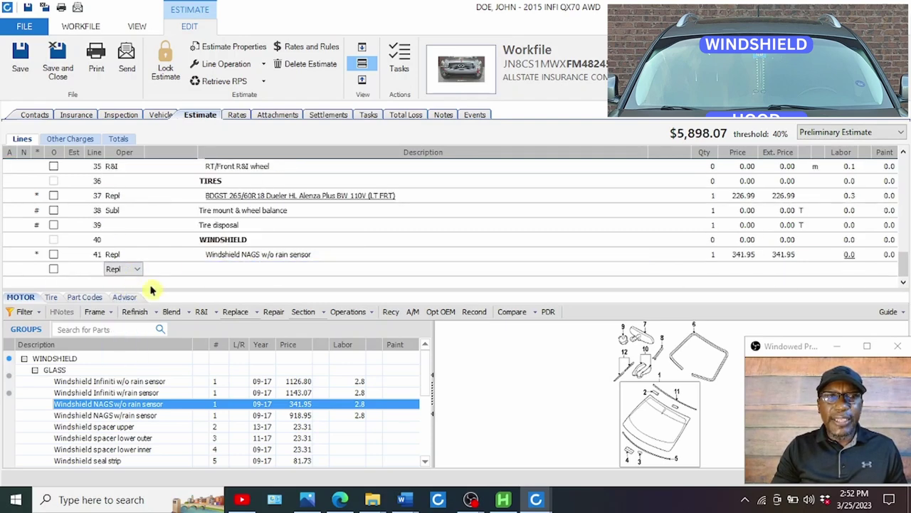
{"action": "left_click", "coordinate": [237, 270]}
{"action": "left_click", "coordinate": [293, 254]}
{"action": "left_click_drag", "start_coordinate": [312, 254], "coordinate": [203, 260]}
{"action": "key", "text": "ctrl+c"}
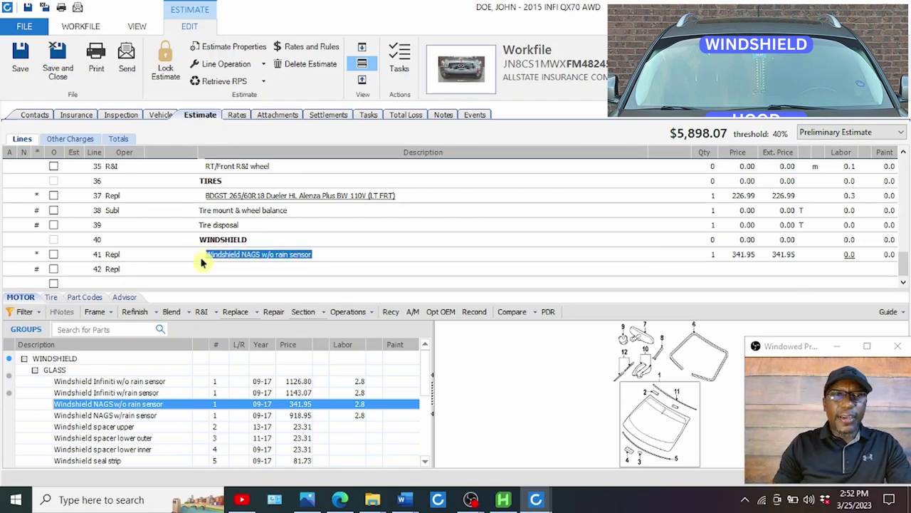
{"action": "left_click", "coordinate": [227, 272]}
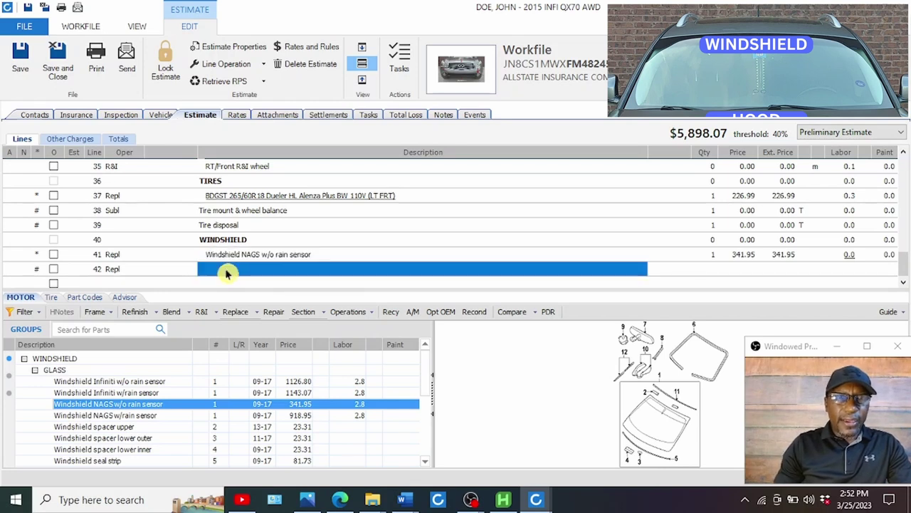
{"action": "left_click", "coordinate": [226, 273]}
{"action": "key", "text": "ctrl+v"}
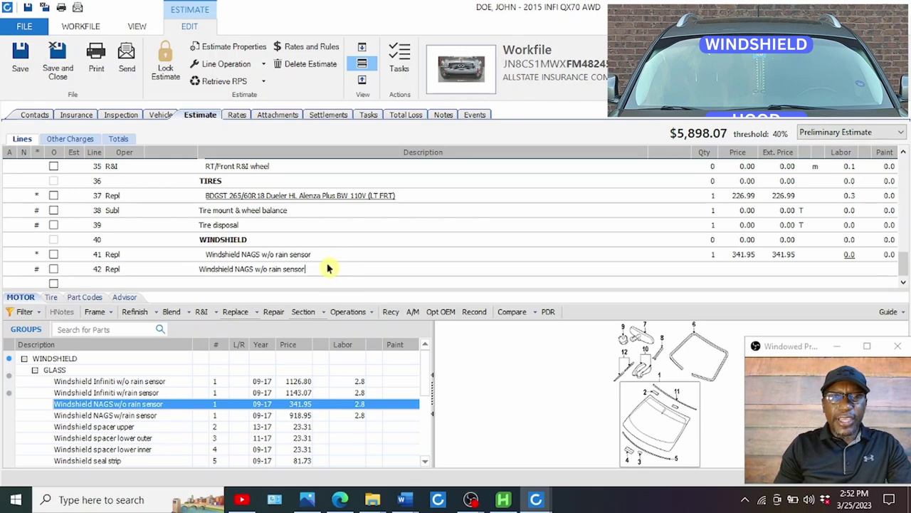
- Set the new windshield line's labor to 2.8 hours with labor type G
{"action": "left_click", "coordinate": [846, 271]}
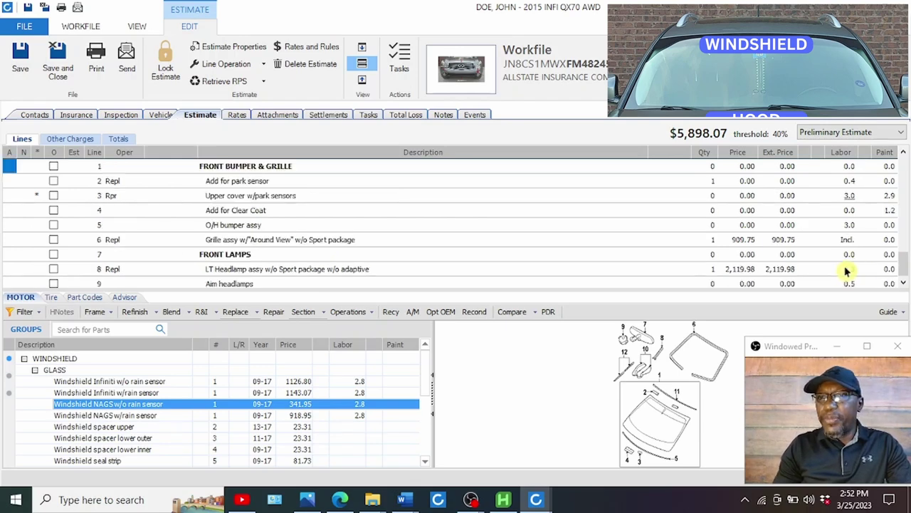
{"action": "type", "text": "2.8"}
{"action": "key", "text": "Return"}
{"action": "left_click", "coordinate": [864, 269]}
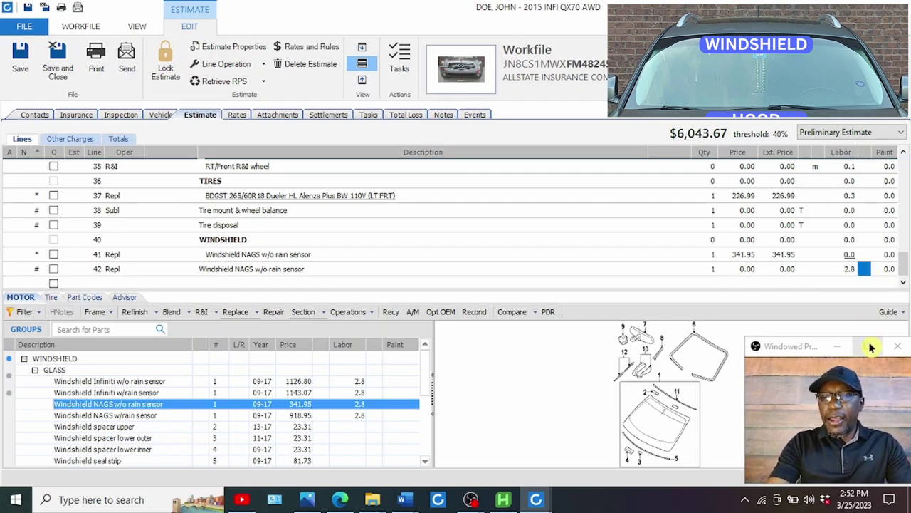
{"action": "type", "text": "g"}
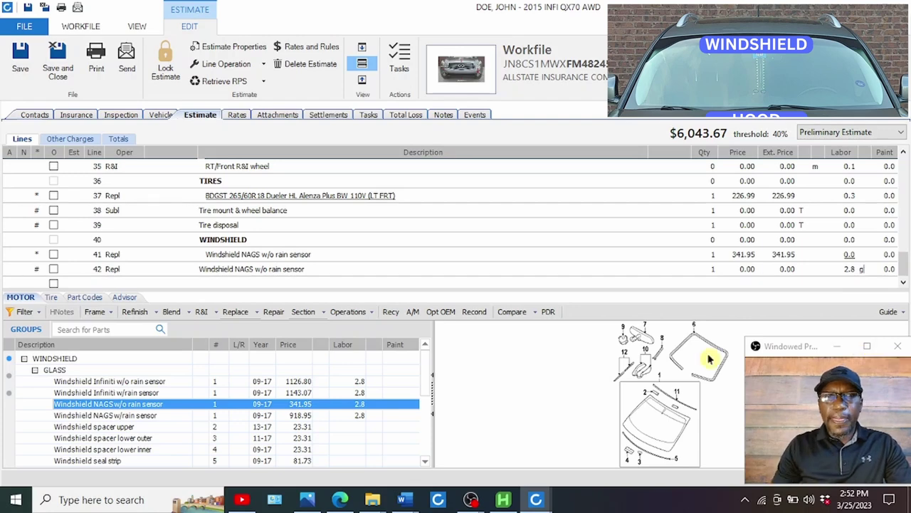
{"action": "key", "text": "BackSpace"}
- Change the new line's description to "Windshield LABOR" and append "W/KIT" to the windshield part line's description
{"action": "left_click", "coordinate": [317, 269]}
{"action": "left_click", "coordinate": [317, 269]}
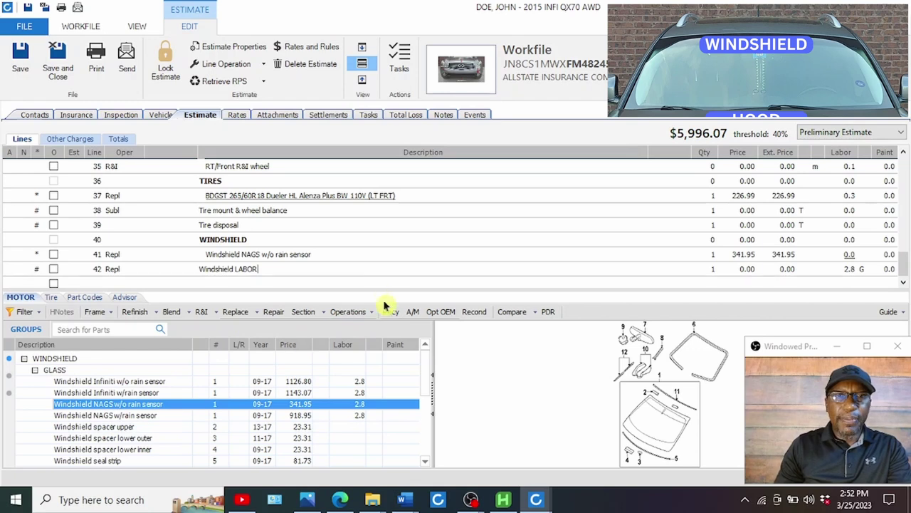
{"action": "left_click", "coordinate": [334, 254]}
{"action": "left_click", "coordinate": [336, 257]}
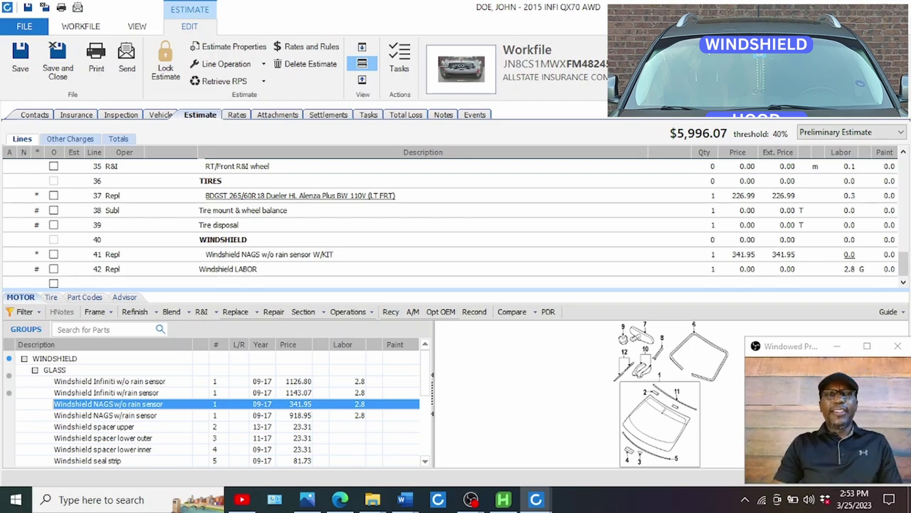
{"action": "left_click", "coordinate": [334, 254]}
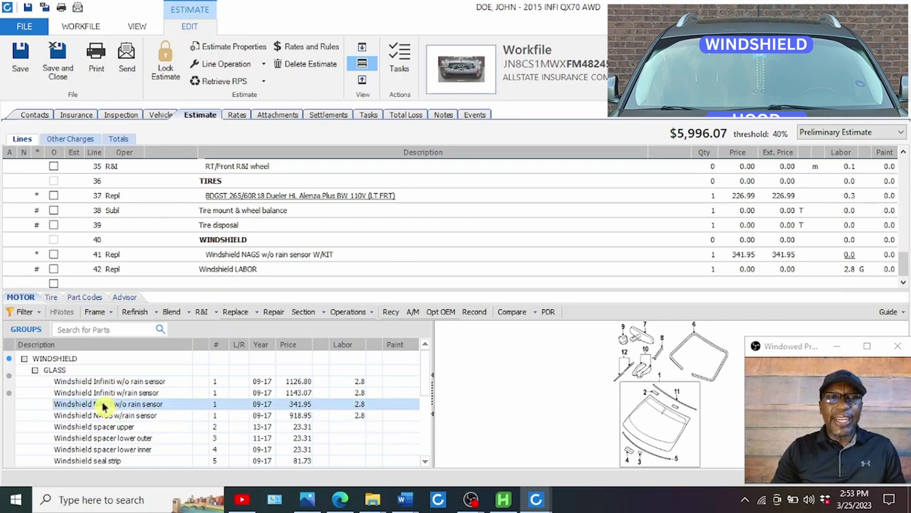
{"action": "left_click", "coordinate": [242, 281]}
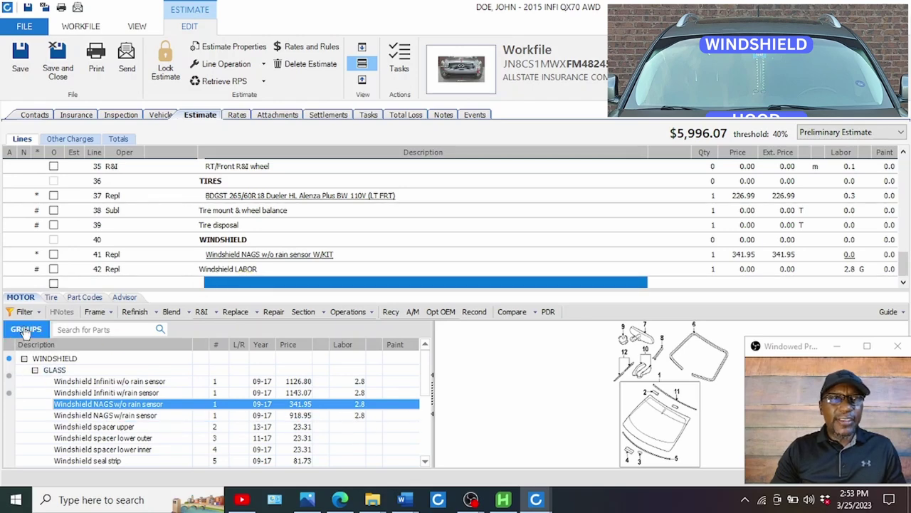
- Open the ROOF parts group and check which roof panel is offered under ROOF & COMPONENTS
{"action": "left_click", "coordinate": [20, 333]}
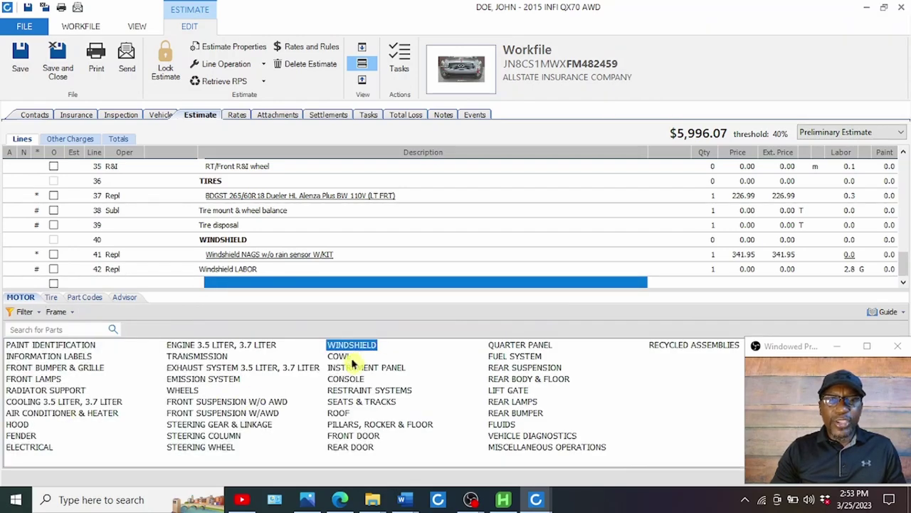
{"action": "left_click", "coordinate": [339, 413]}
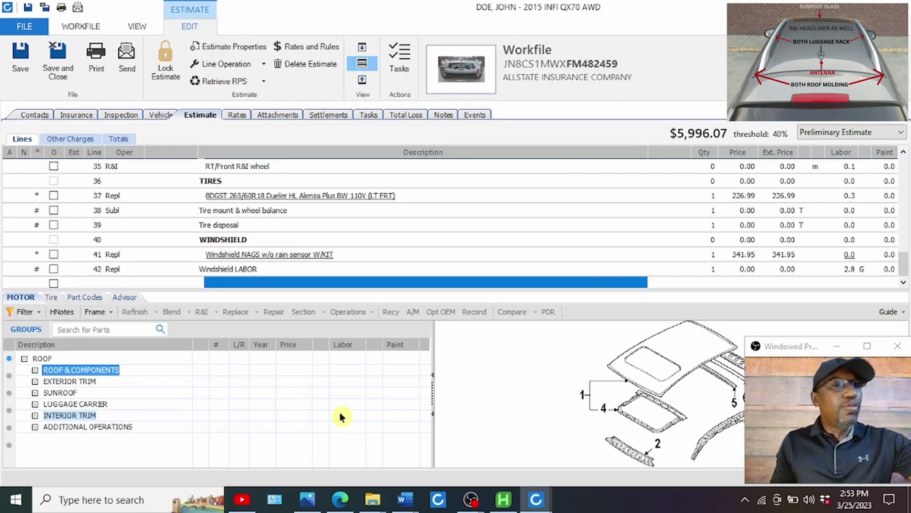
{"action": "left_click", "coordinate": [32, 371]}
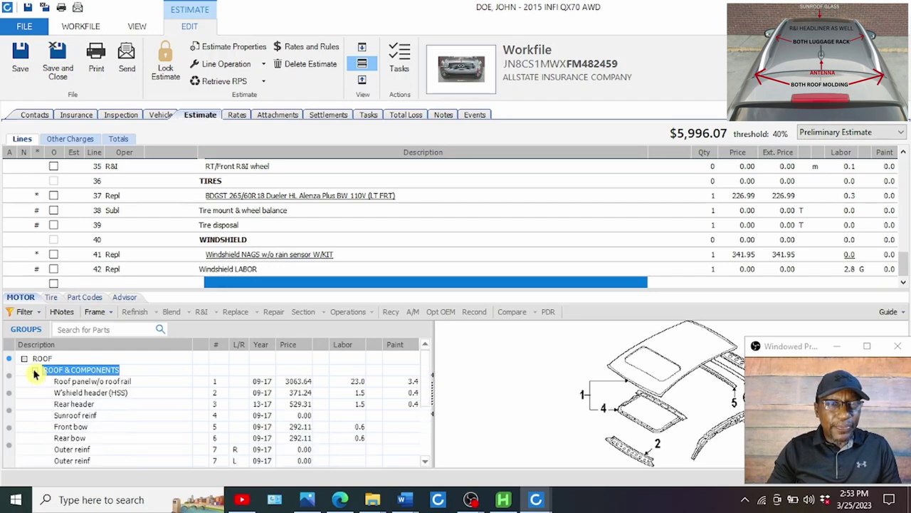
{"action": "left_click", "coordinate": [77, 380]}
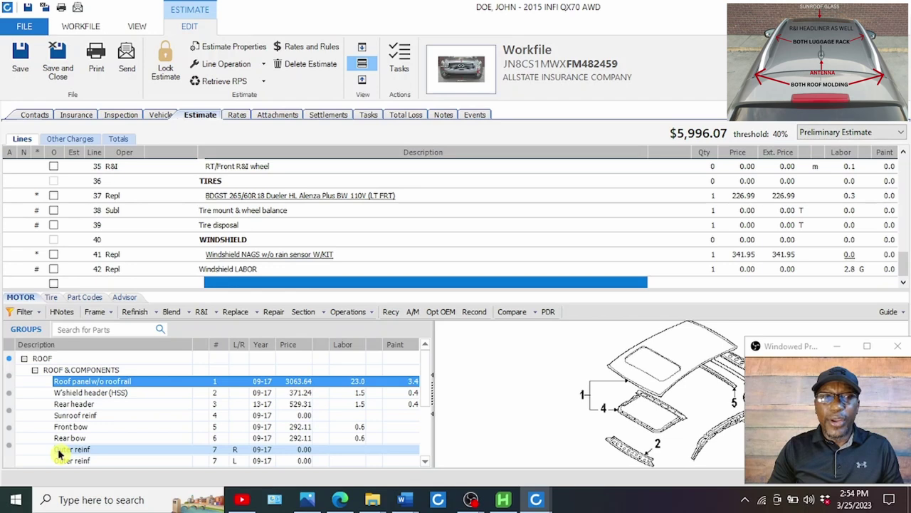
{"action": "left_click", "coordinate": [24, 360]}
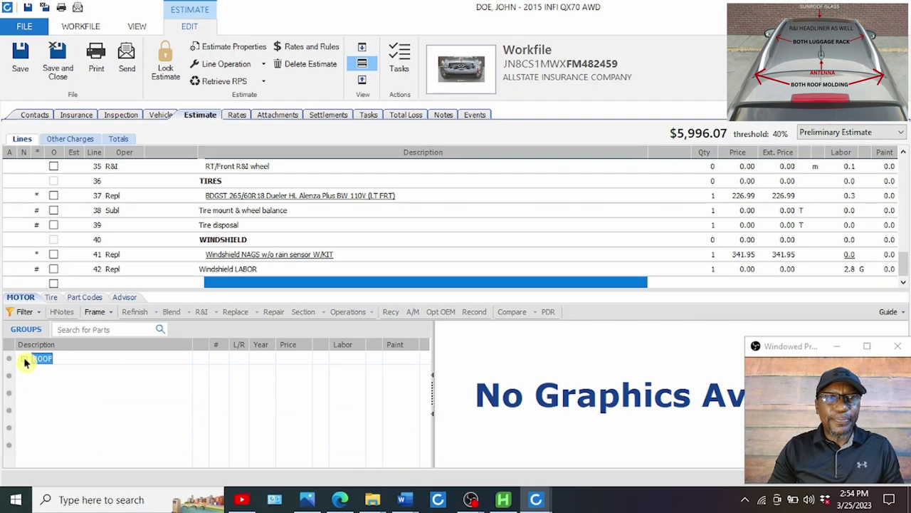
- Add Luggage/Roof Rack to the vehicle's roof options and accept the estimate notice
{"action": "left_click", "coordinate": [158, 117]}
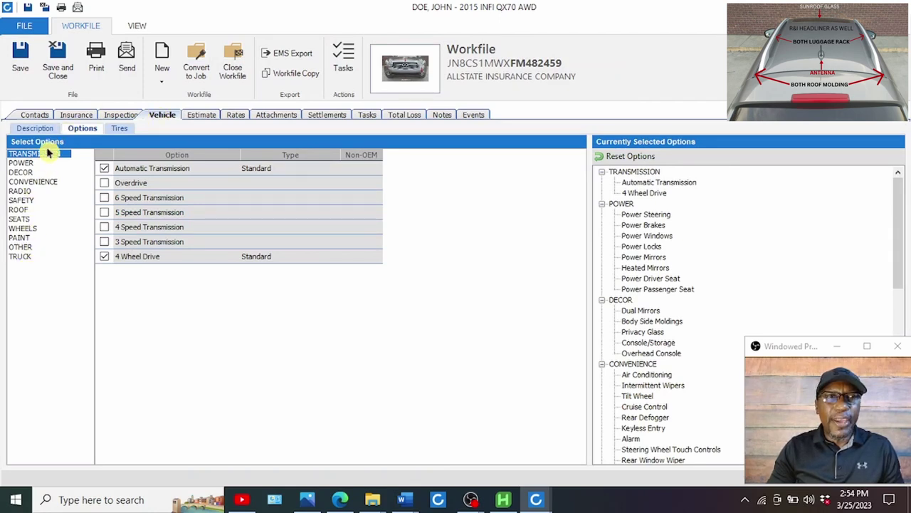
{"action": "left_click", "coordinate": [20, 210]}
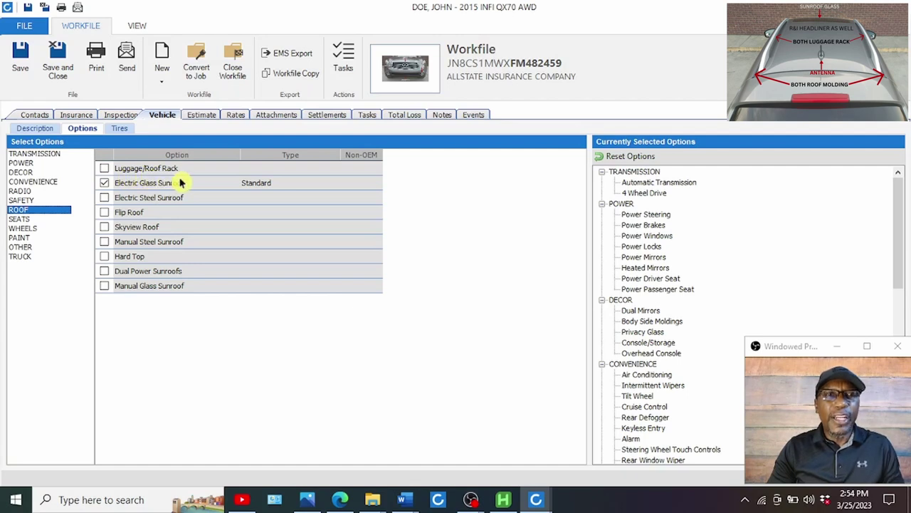
{"action": "left_click", "coordinate": [104, 169]}
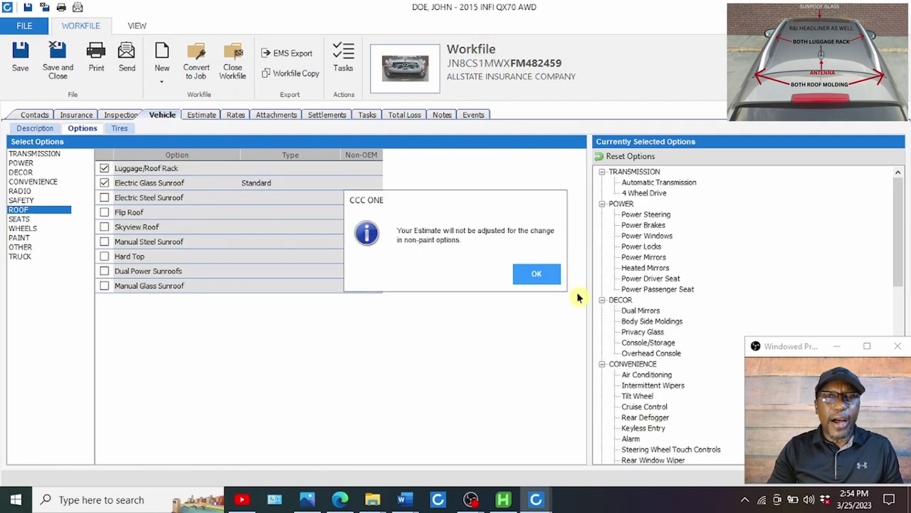
{"action": "left_click", "coordinate": [536, 275]}
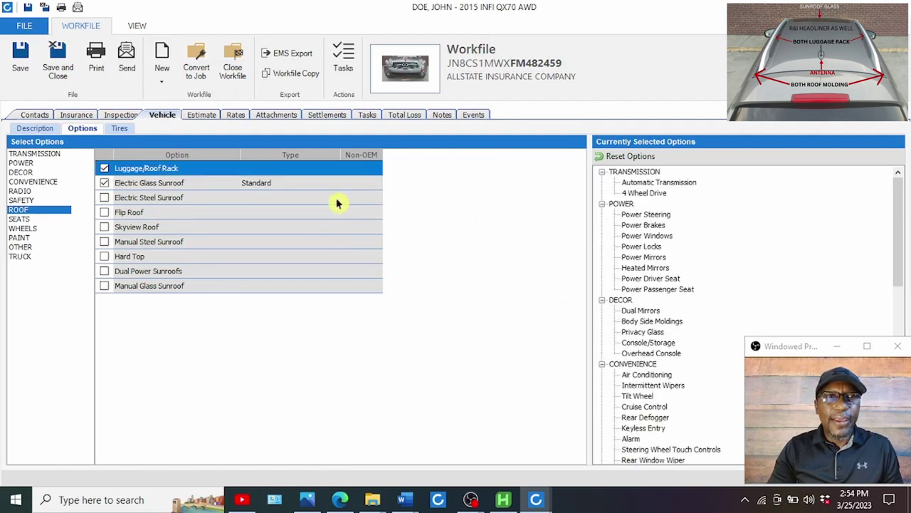
- Return to the estimate, reload the ROOF parts group and expand ROOF & COMPONENTS
{"action": "left_click", "coordinate": [200, 118]}
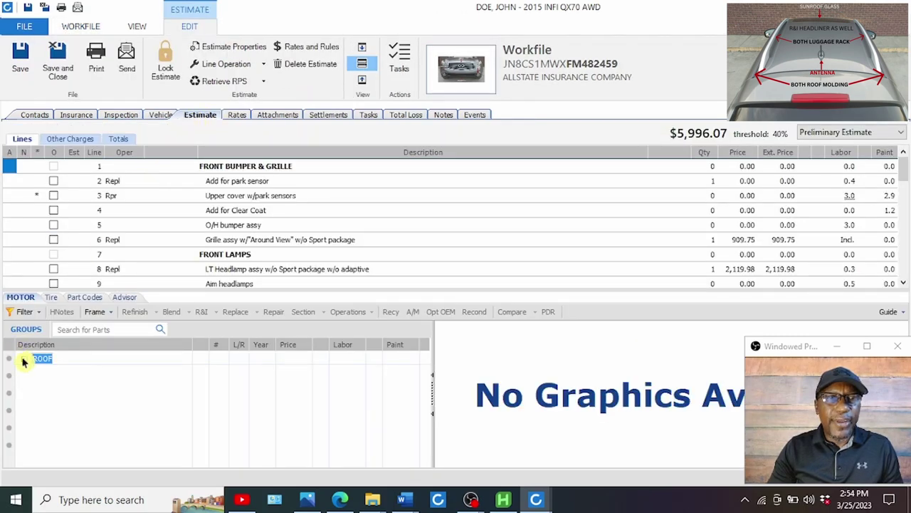
{"action": "left_click", "coordinate": [24, 360]}
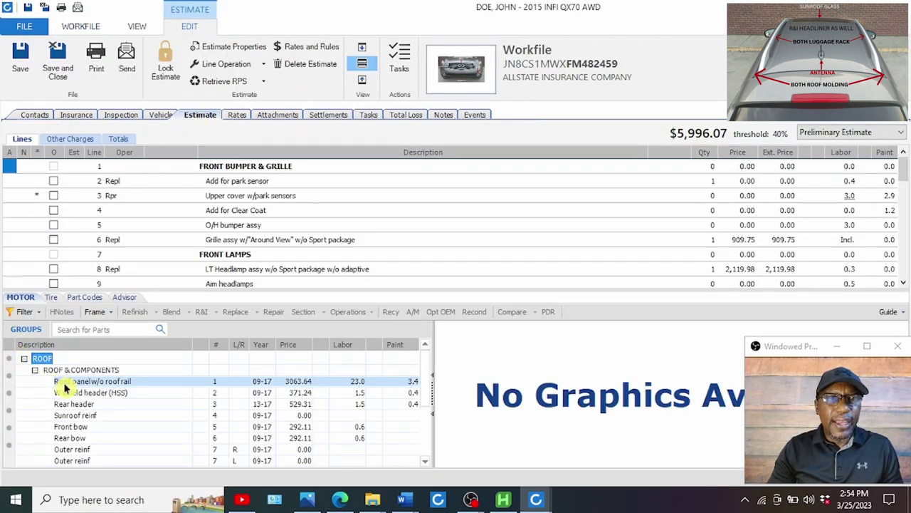
{"action": "left_click", "coordinate": [27, 330]}
{"action": "left_click", "coordinate": [338, 414]}
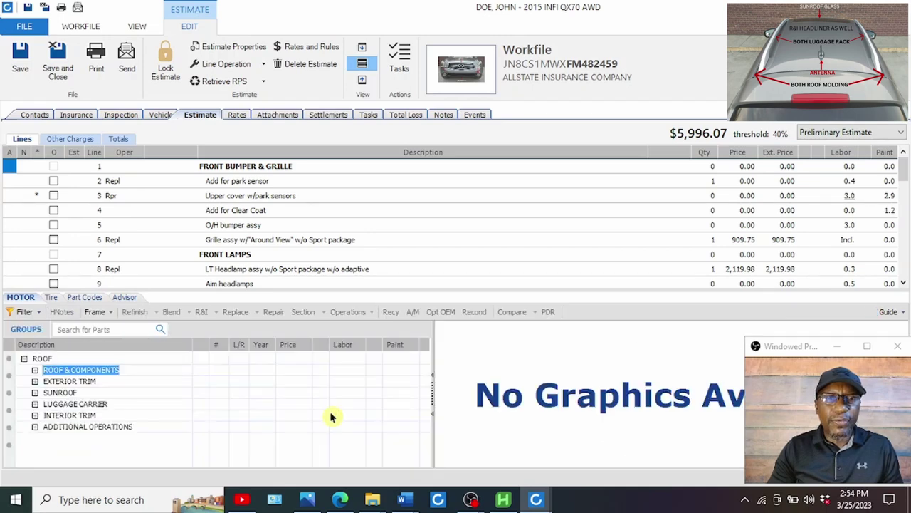
{"action": "left_click", "coordinate": [34, 371]}
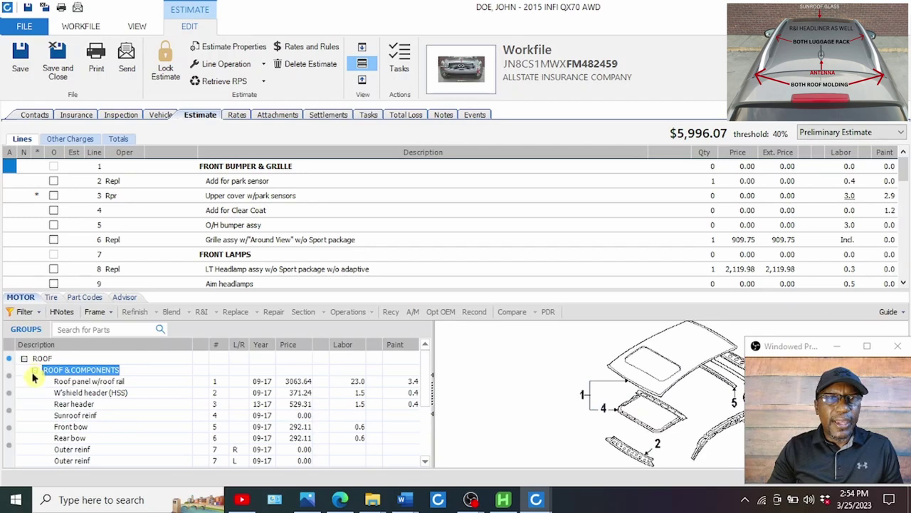
- Add a repair line for "Roof panel w/roof rail" with 2.5 body labor hours, keeping refinish at 3.4 hours
{"action": "left_click", "coordinate": [69, 381]}
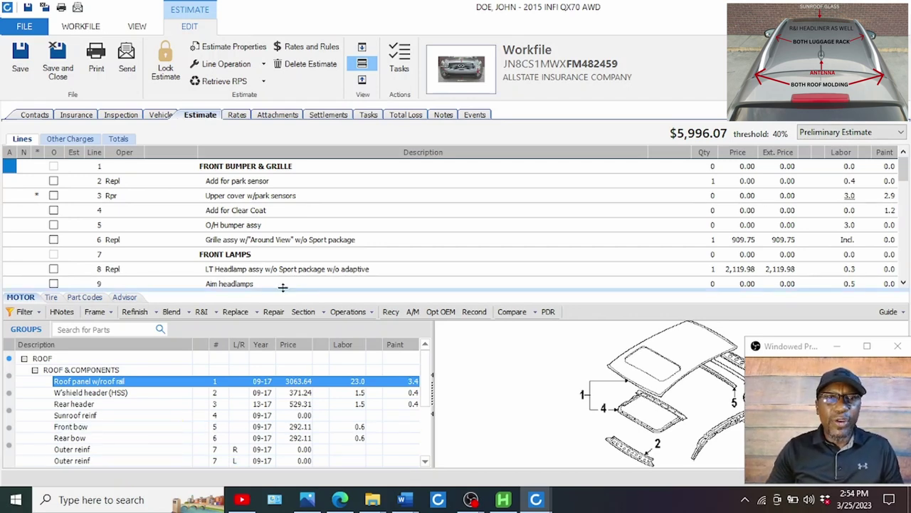
{"action": "left_click", "coordinate": [271, 313]}
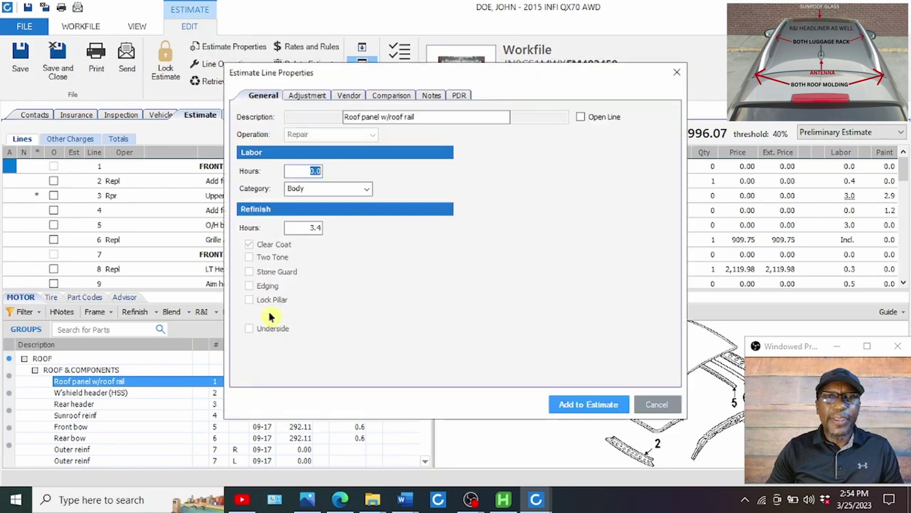
{"action": "type", "text": "2.5"}
{"action": "left_click", "coordinate": [308, 228]}
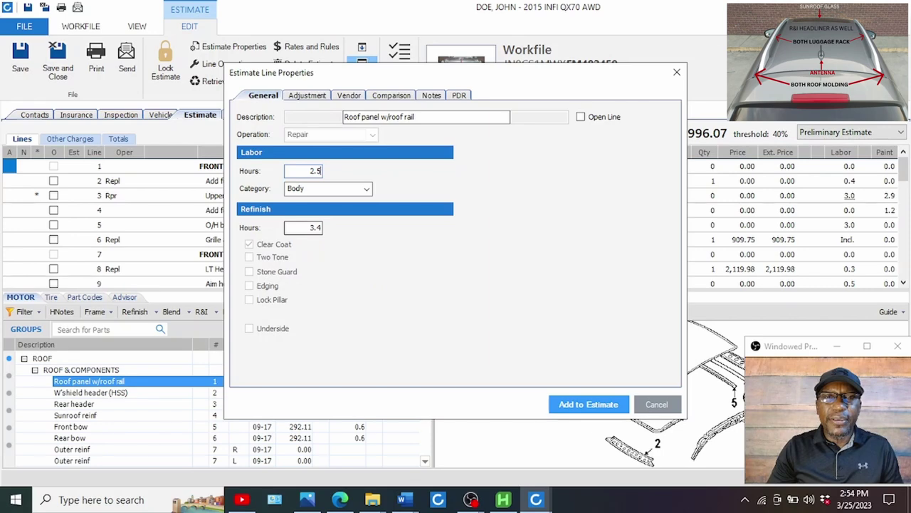
{"action": "left_click", "coordinate": [588, 405]}
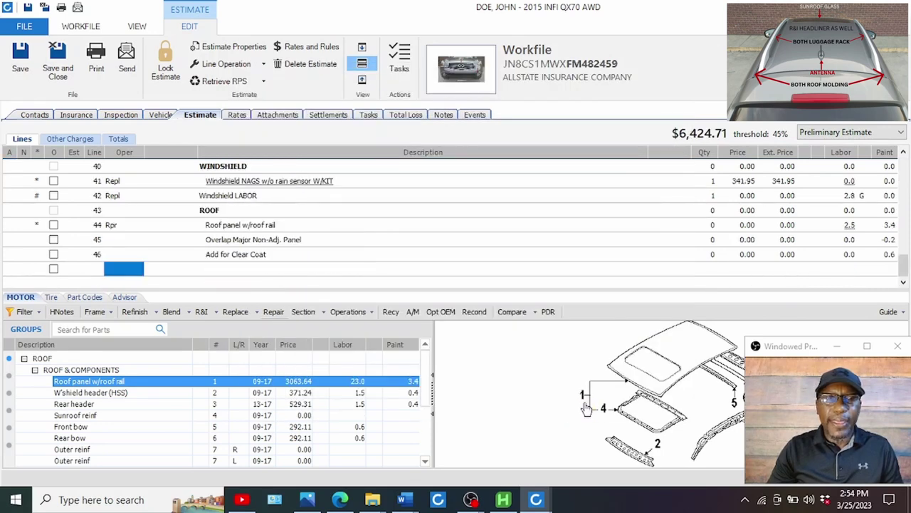
{"action": "left_click", "coordinate": [235, 268]}
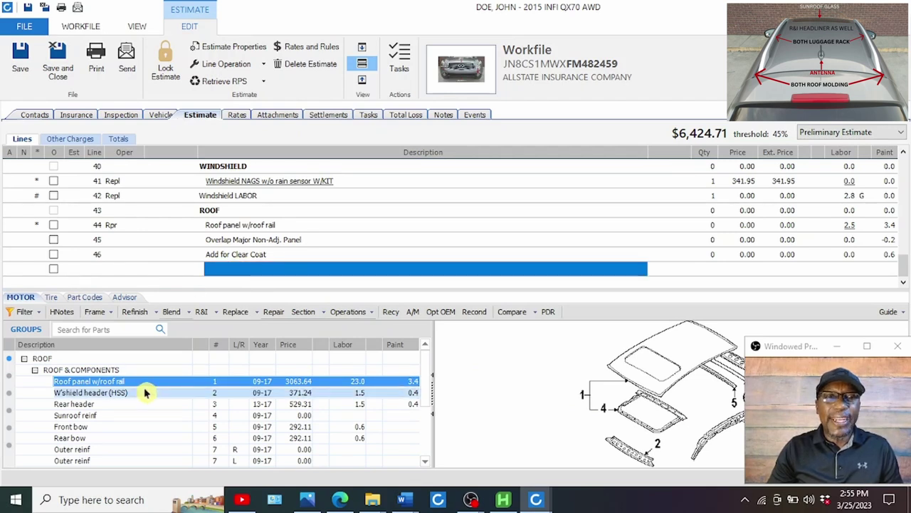
{"action": "scroll", "coordinate": [128, 411], "scroll_direction": "down", "scroll_amount": 3}
{"action": "left_click", "coordinate": [132, 409]}
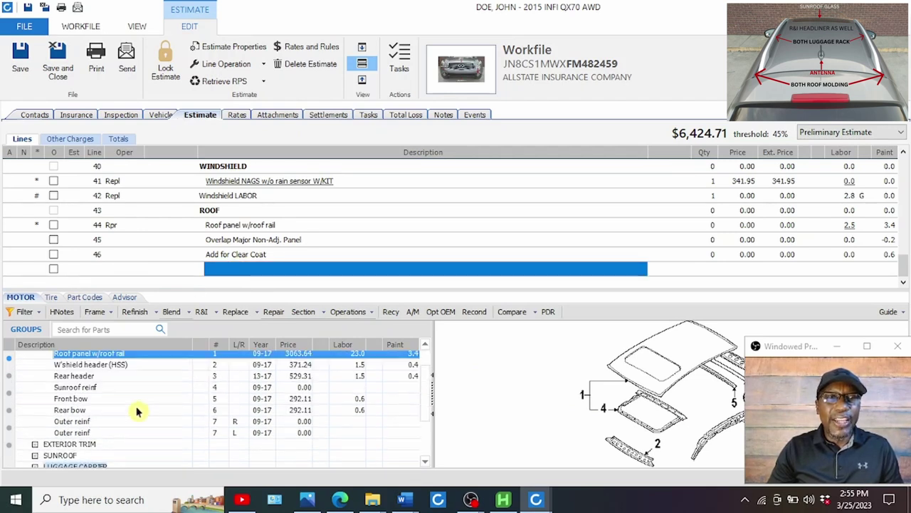
{"action": "scroll", "coordinate": [138, 411], "scroll_direction": "up", "scroll_amount": 3}
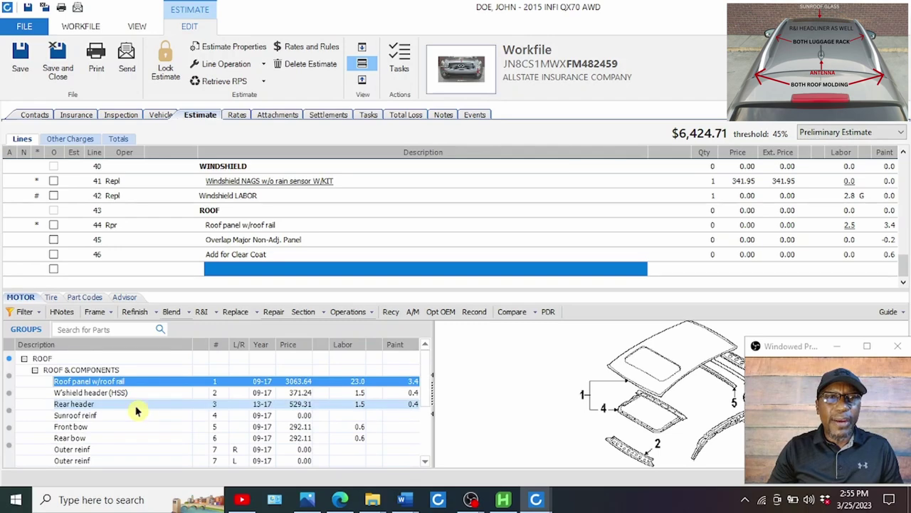
- Open the attached photo "6. ROOF & ANTENNA" and examine which roof parts are marked on it
{"action": "left_click", "coordinate": [461, 74]}
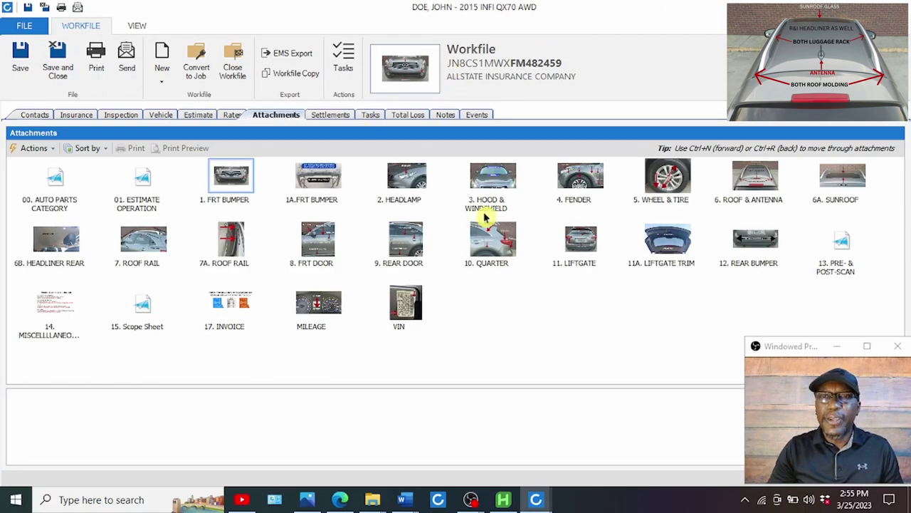
{"action": "double_click", "coordinate": [749, 189]}
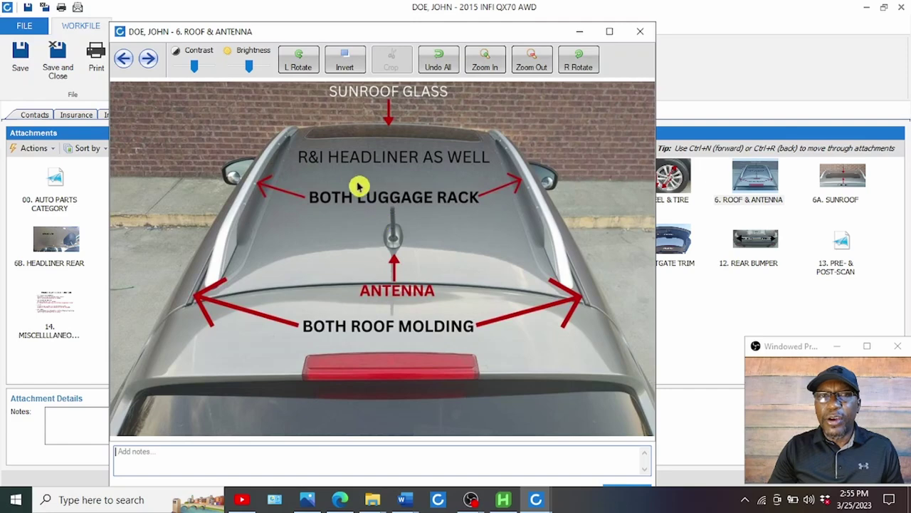
{"action": "left_click_drag", "start_coordinate": [299, 150], "coordinate": [501, 195]}
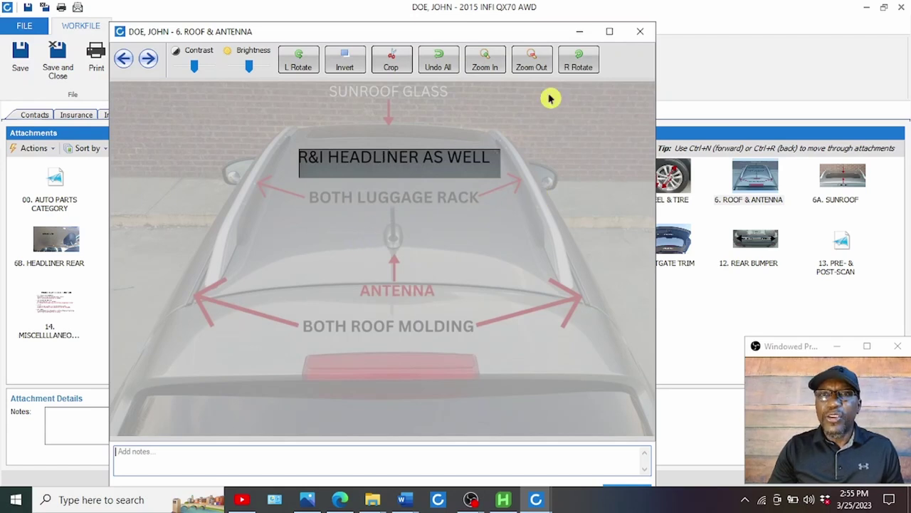
{"action": "left_click", "coordinate": [397, 197]}
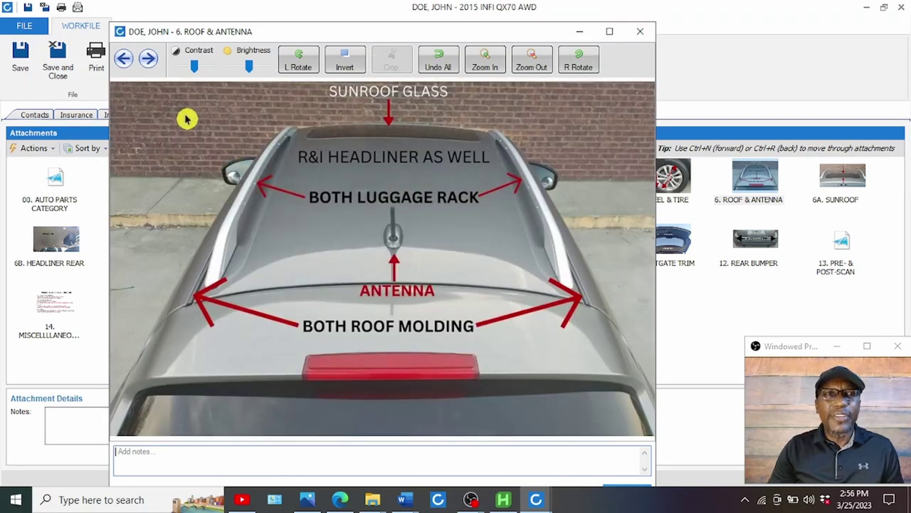
- View the attached photos "6A. SUNROOF" and "6B. HEADLINER REAR" to examine the roof areas marked, closing each one
{"action": "left_click", "coordinate": [148, 60]}
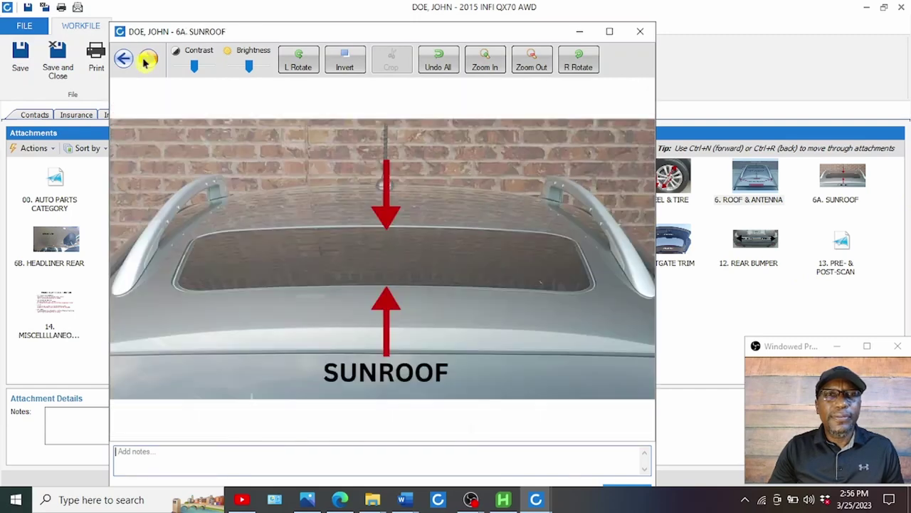
{"action": "left_click", "coordinate": [640, 31]}
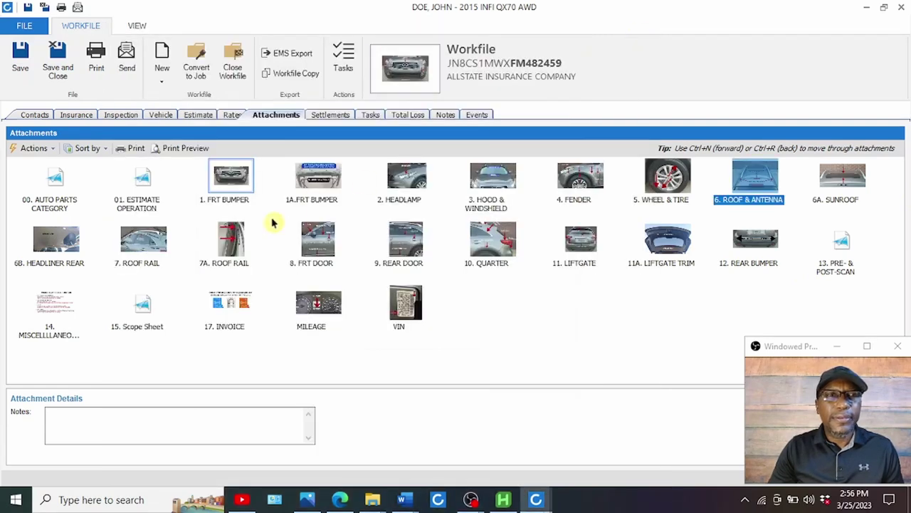
{"action": "double_click", "coordinate": [55, 240]}
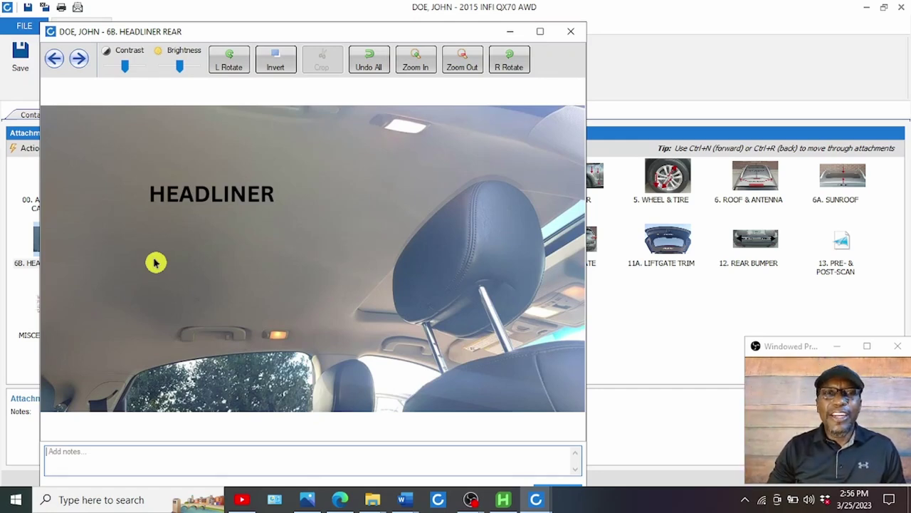
{"action": "left_click", "coordinate": [569, 34]}
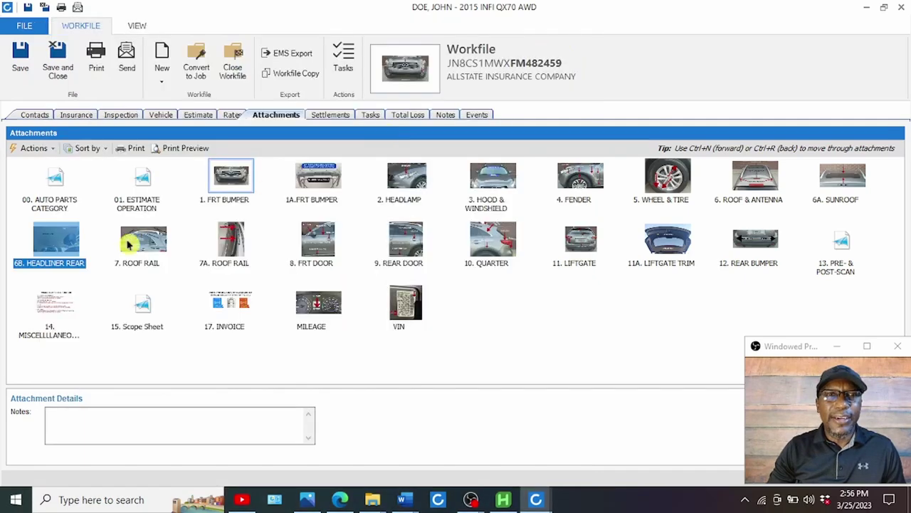
- Return to the estimate lines, collapse ROOF & COMPONENTS and expand EXTERIOR TRIM in the ROOF parts group
{"action": "left_click", "coordinate": [200, 118]}
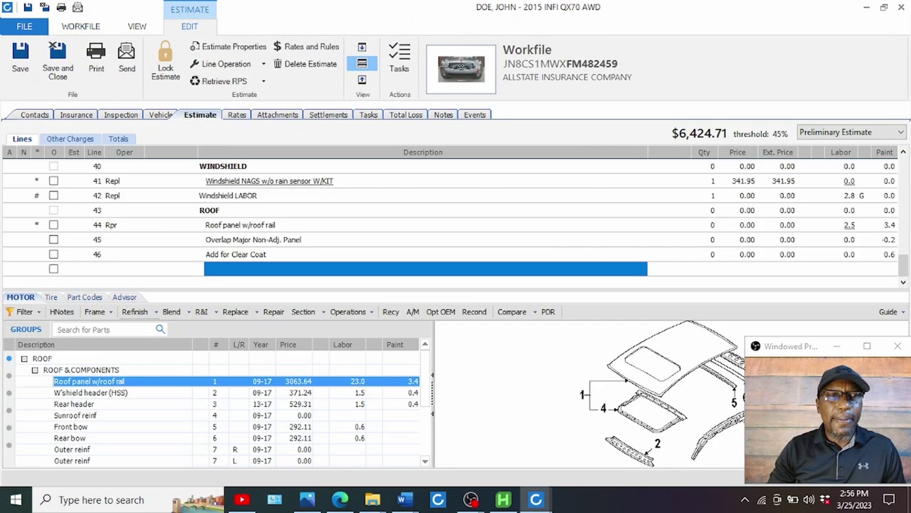
{"action": "scroll", "coordinate": [126, 443], "scroll_direction": "down", "scroll_amount": 1}
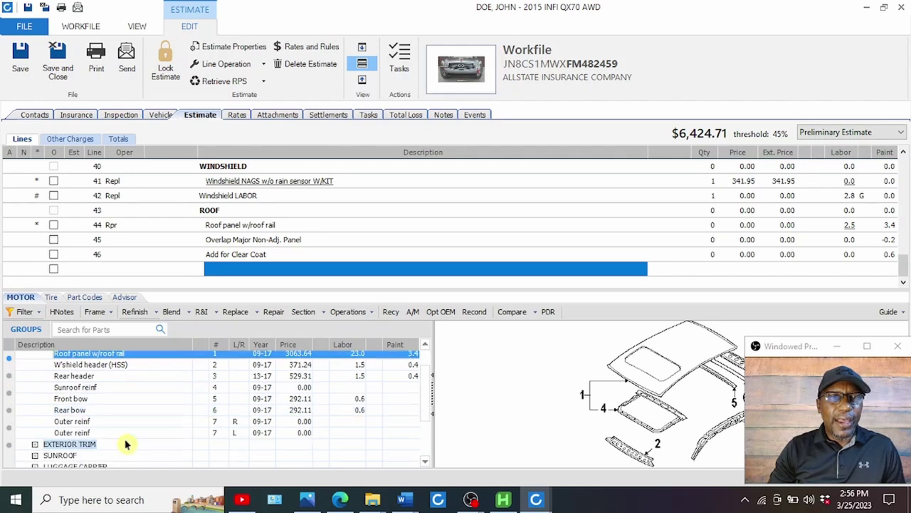
{"action": "scroll", "coordinate": [126, 435], "scroll_direction": "up", "scroll_amount": 1}
{"action": "left_click", "coordinate": [30, 381]}
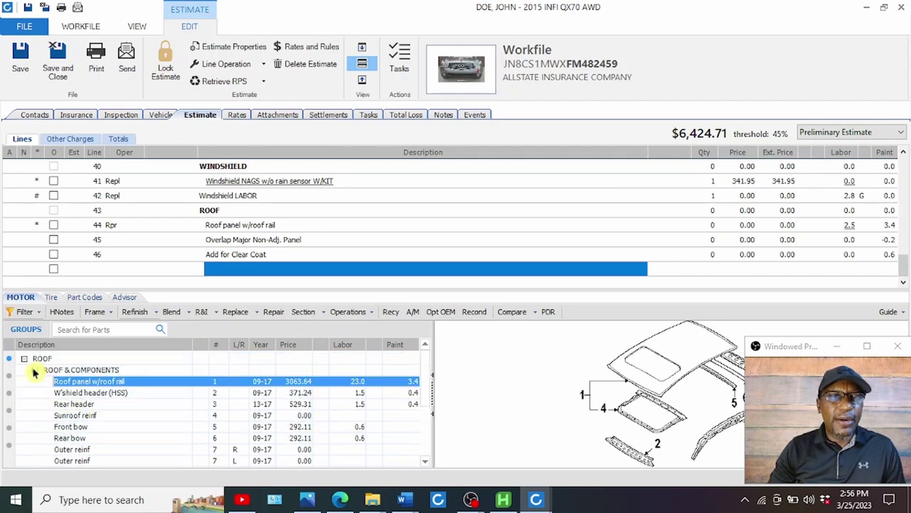
{"action": "left_click", "coordinate": [35, 370]}
{"action": "left_click", "coordinate": [61, 381]}
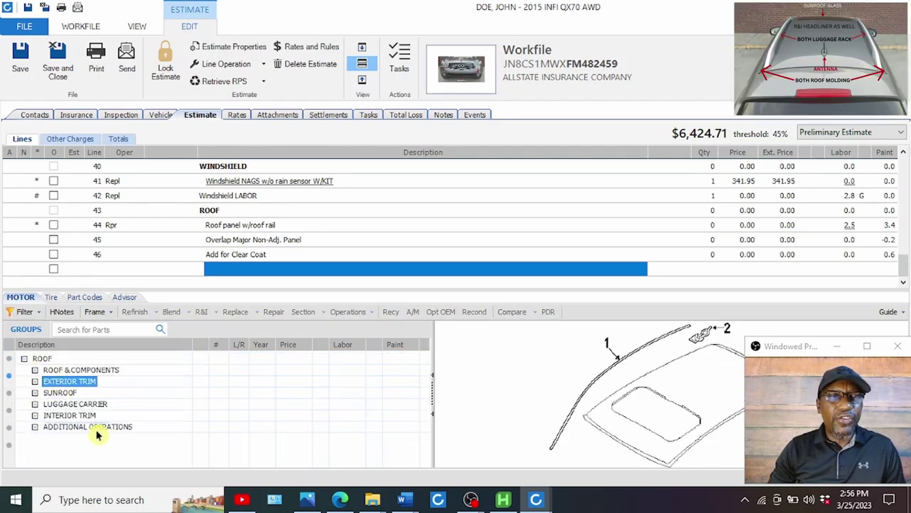
{"action": "left_click", "coordinate": [35, 381]}
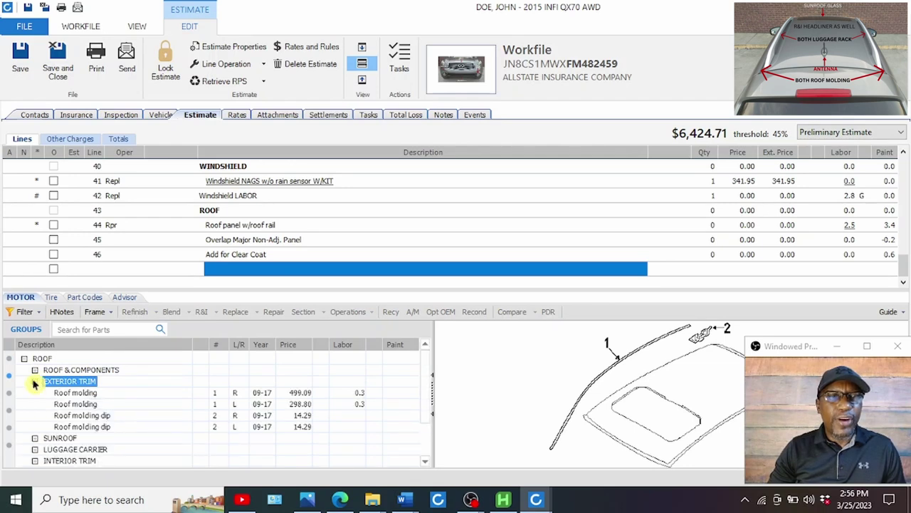
- Add R&I lines for the right and left "Roof molding" parts
{"action": "left_click", "coordinate": [69, 393]}
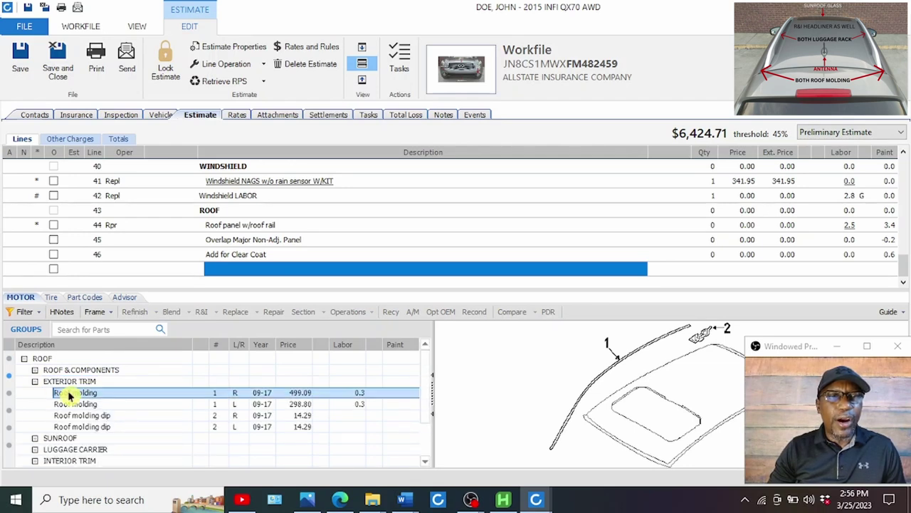
{"action": "left_click", "coordinate": [203, 314]}
{"action": "left_click", "coordinate": [105, 404]}
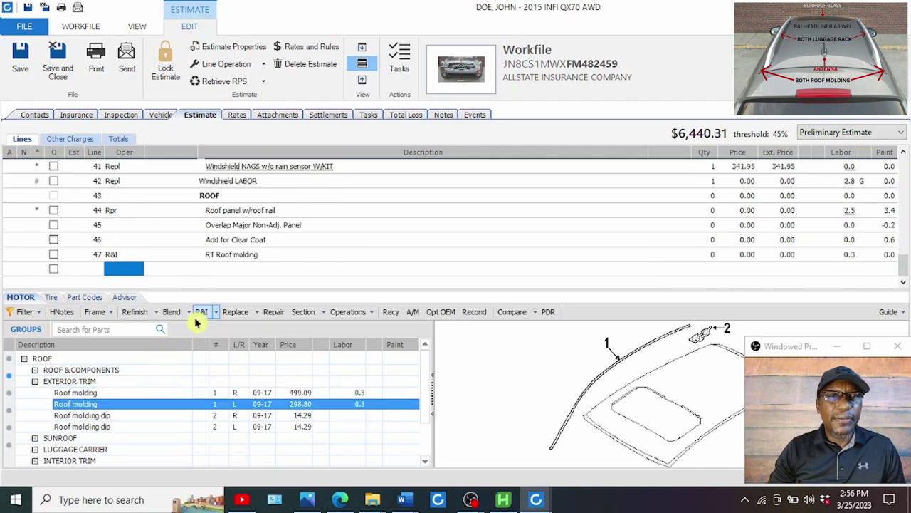
{"action": "left_click", "coordinate": [199, 314]}
- Add Replace lines for the right and left roof molding clips
{"action": "left_click", "coordinate": [84, 418]}
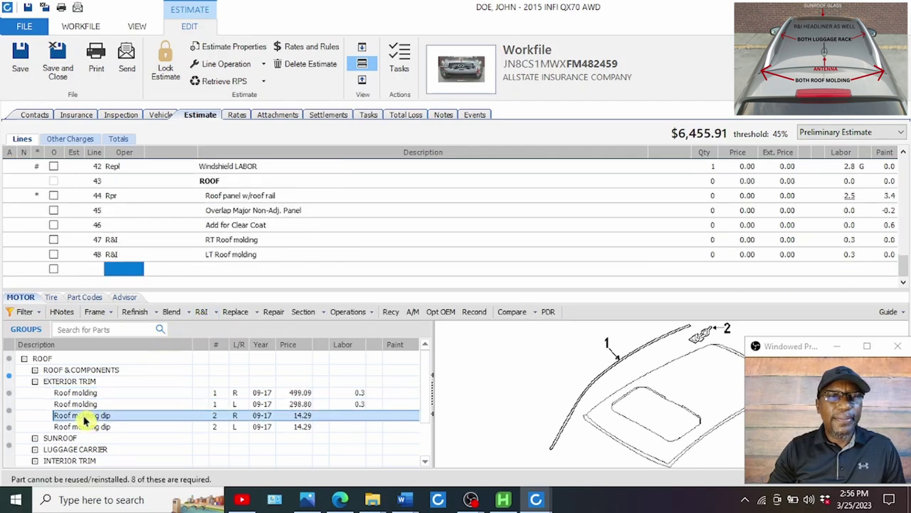
{"action": "left_click", "coordinate": [85, 426], "text": "ctrl"}
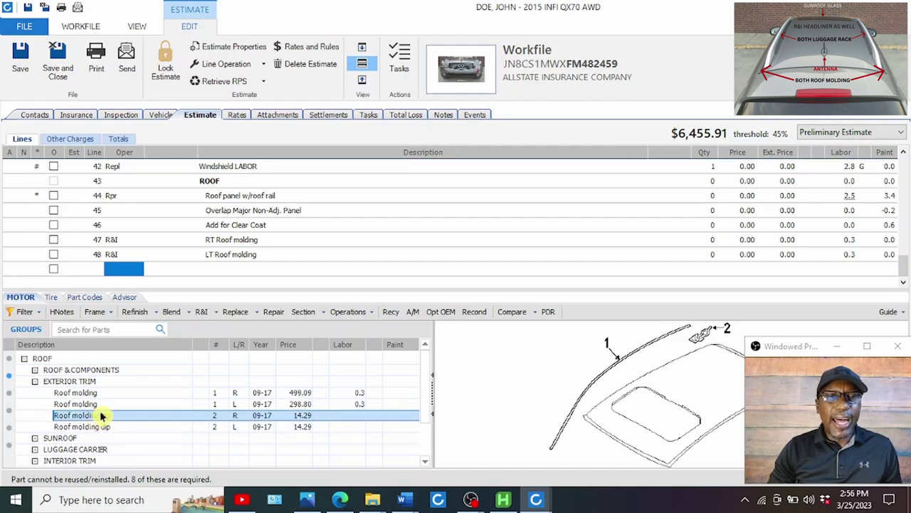
{"action": "left_click", "coordinate": [235, 315]}
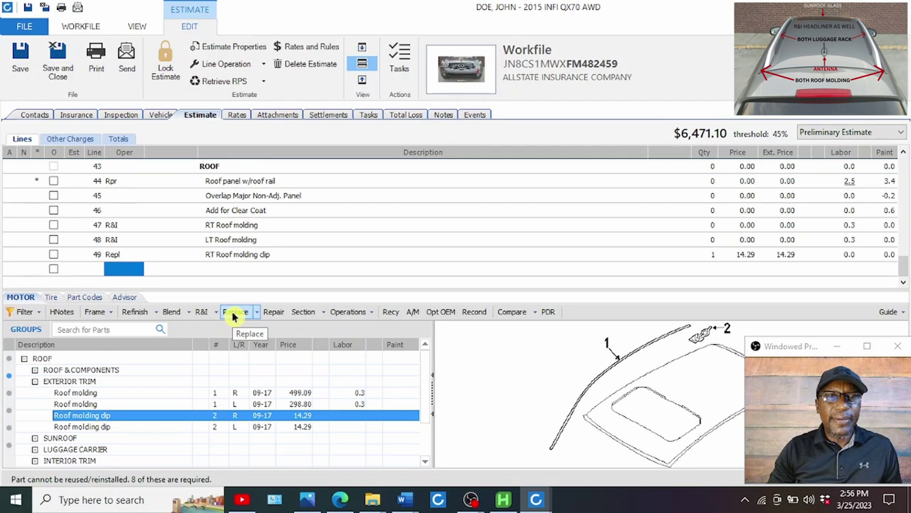
{"action": "left_click", "coordinate": [102, 428]}
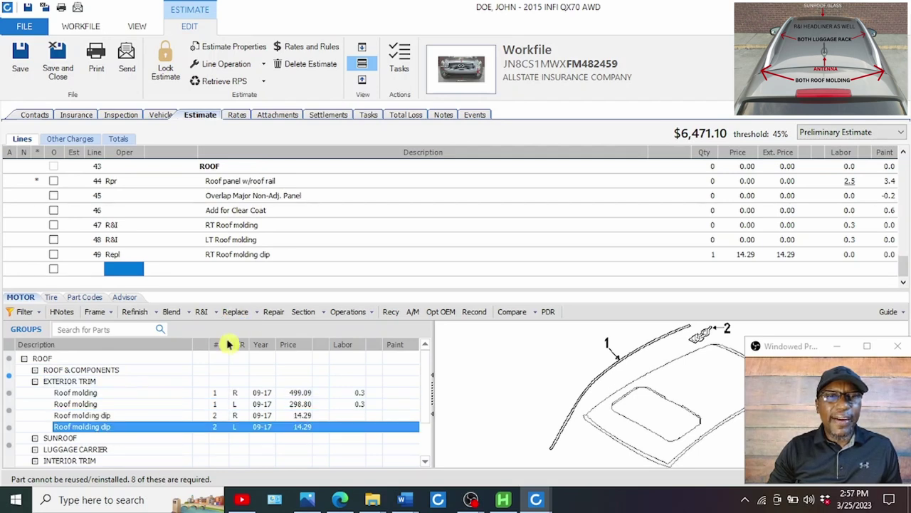
{"action": "left_click", "coordinate": [232, 316]}
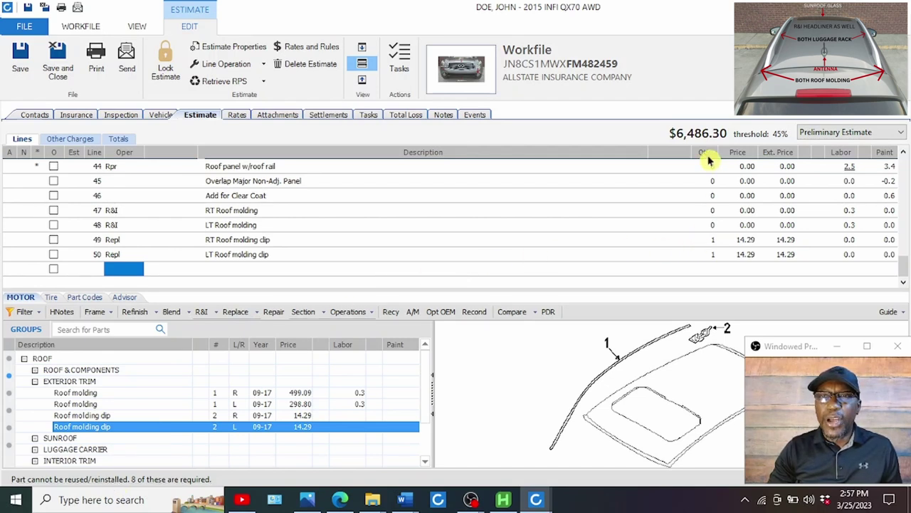
- Set the quantity to 8 on both the RT and LT roof molding clip lines
{"action": "left_click", "coordinate": [712, 241]}
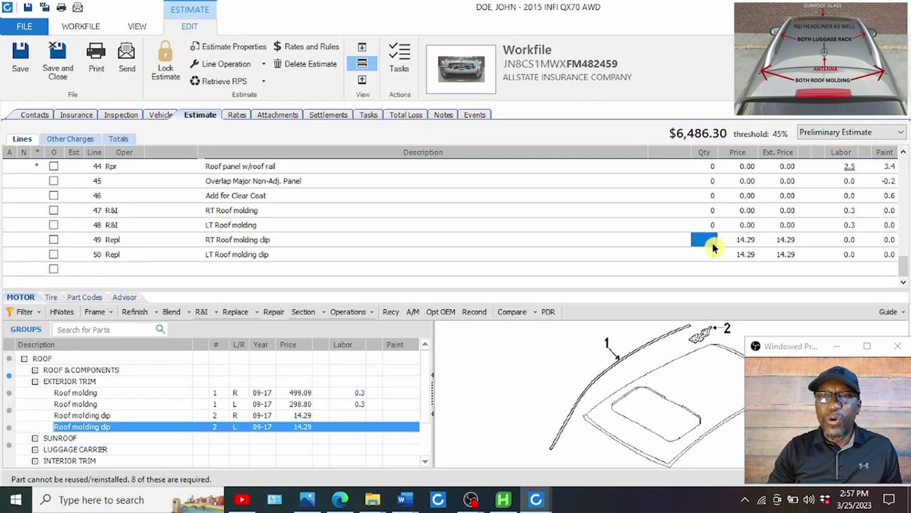
{"action": "type", "text": "8"}
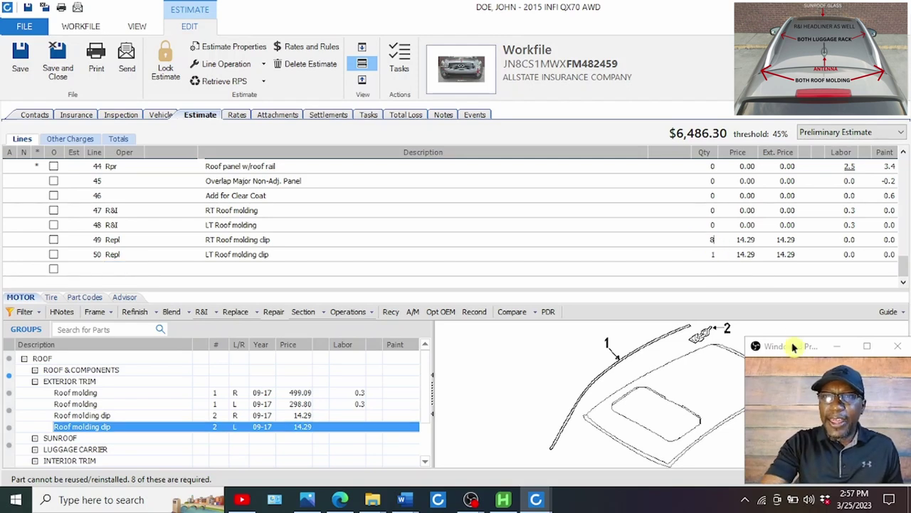
{"action": "left_click", "coordinate": [711, 254]}
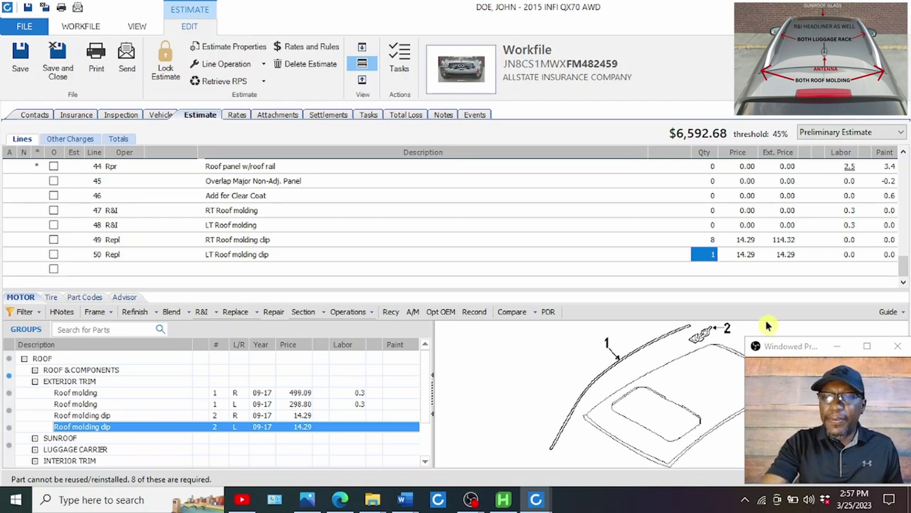
{"action": "type", "text": "8"}
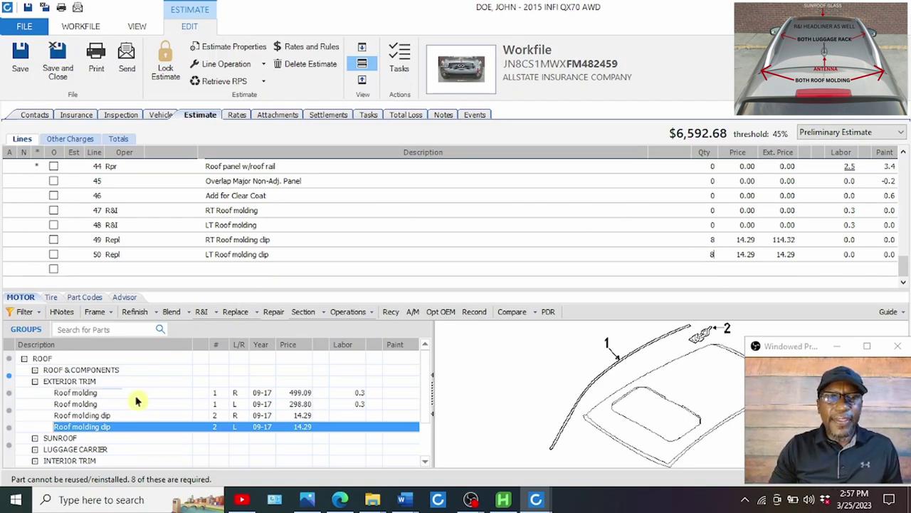
- Open the footnote for the roof molding clip in full, copy its text and close it
{"action": "left_click", "coordinate": [93, 479]}
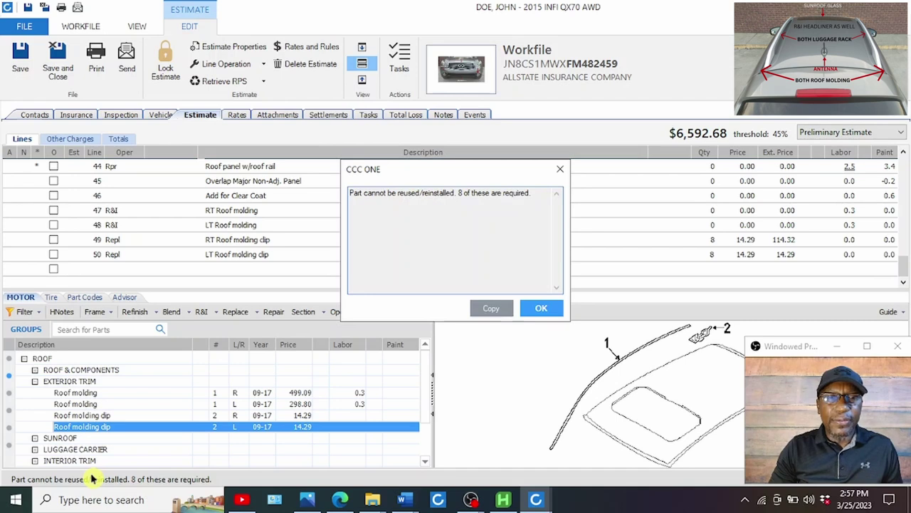
{"action": "left_click", "coordinate": [490, 310]}
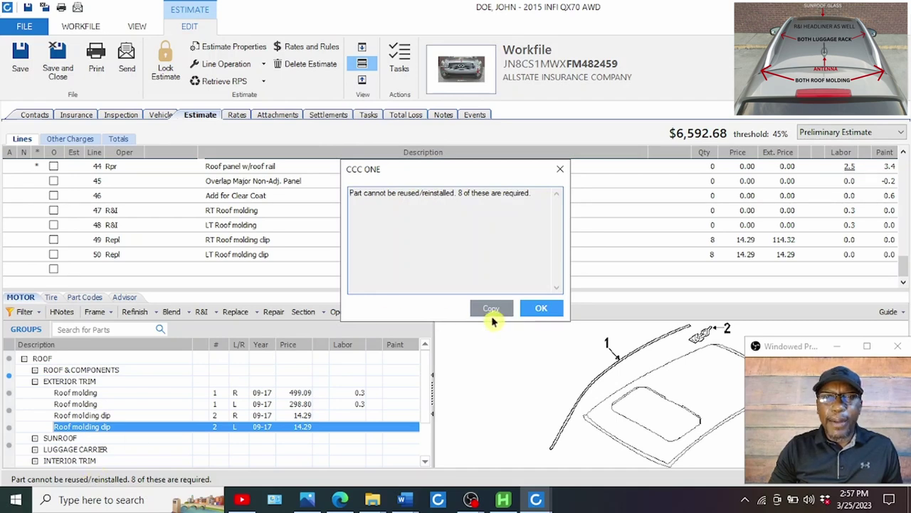
{"action": "left_click", "coordinate": [545, 311]}
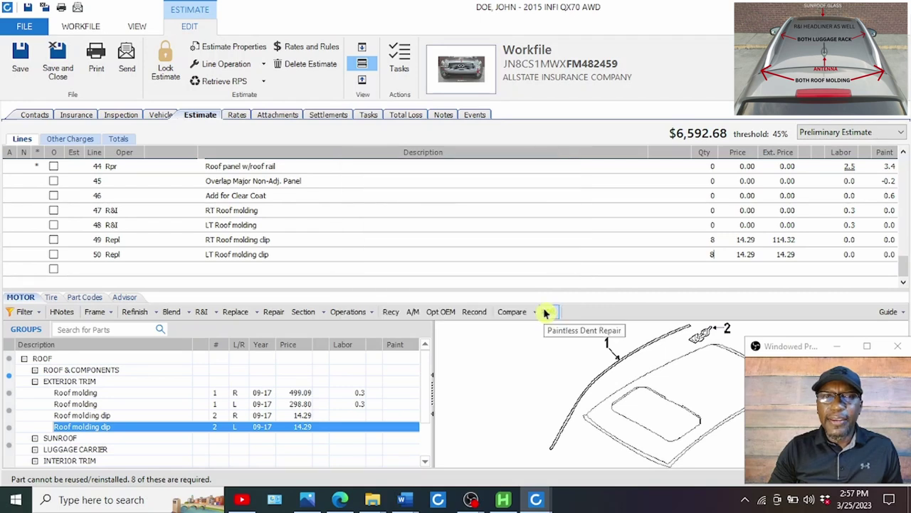
- Paste the part's footnote into the line notes of the LT Roof molding clip line, save it and check the attached note
{"action": "left_click", "coordinate": [277, 256]}
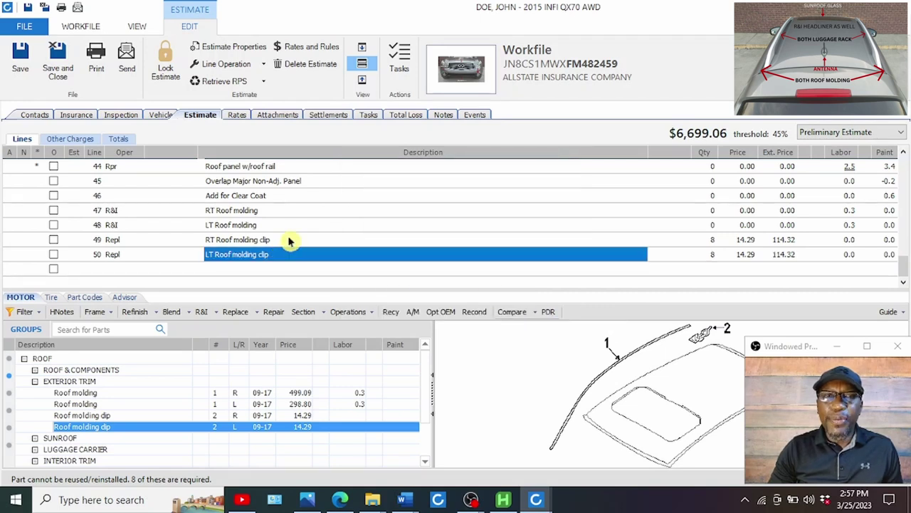
{"action": "left_click", "coordinate": [290, 240]}
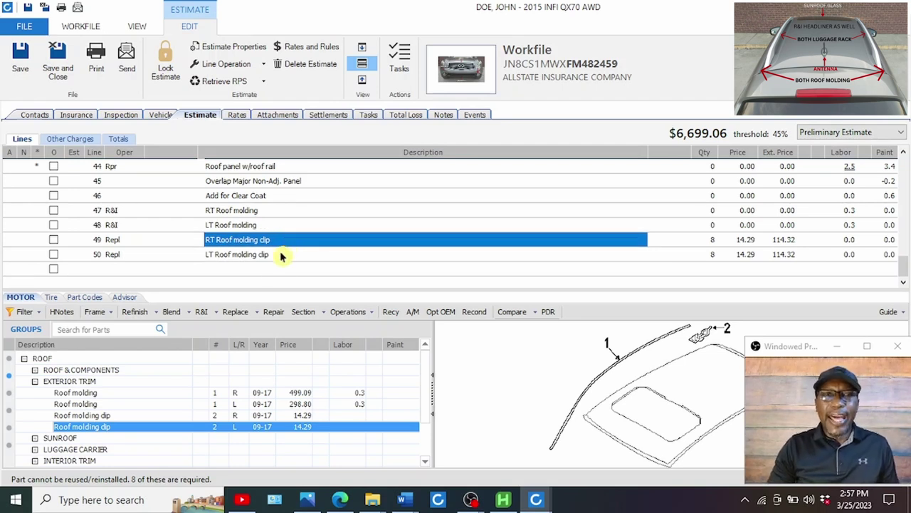
{"action": "left_click", "coordinate": [281, 258]}
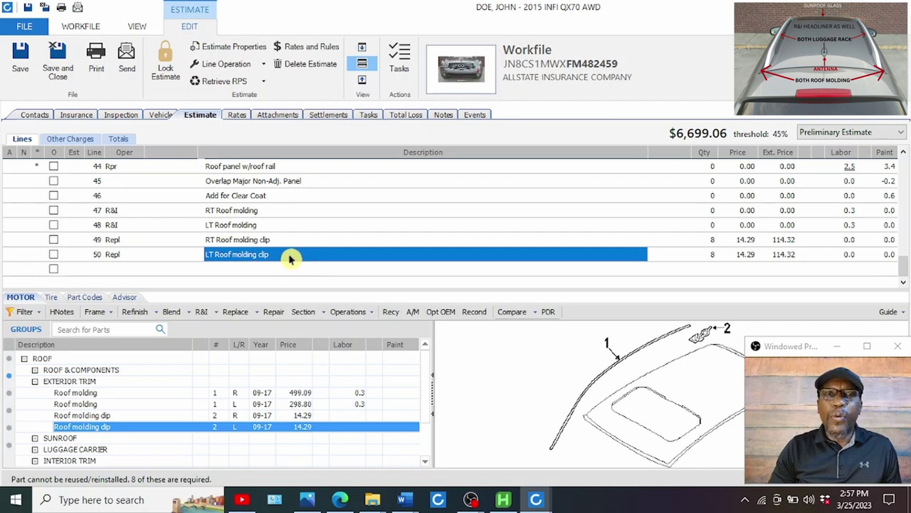
{"action": "right_click", "coordinate": [290, 260]}
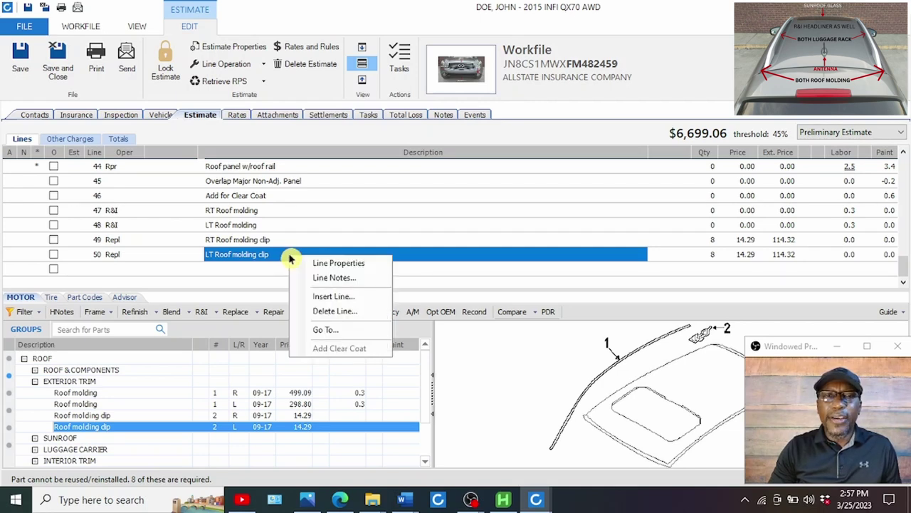
{"action": "left_click", "coordinate": [321, 278]}
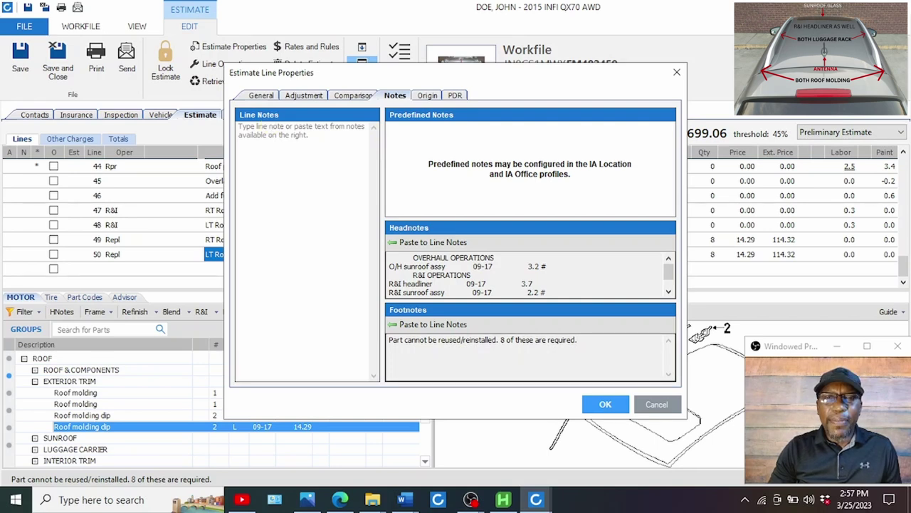
{"action": "left_click", "coordinate": [432, 326]}
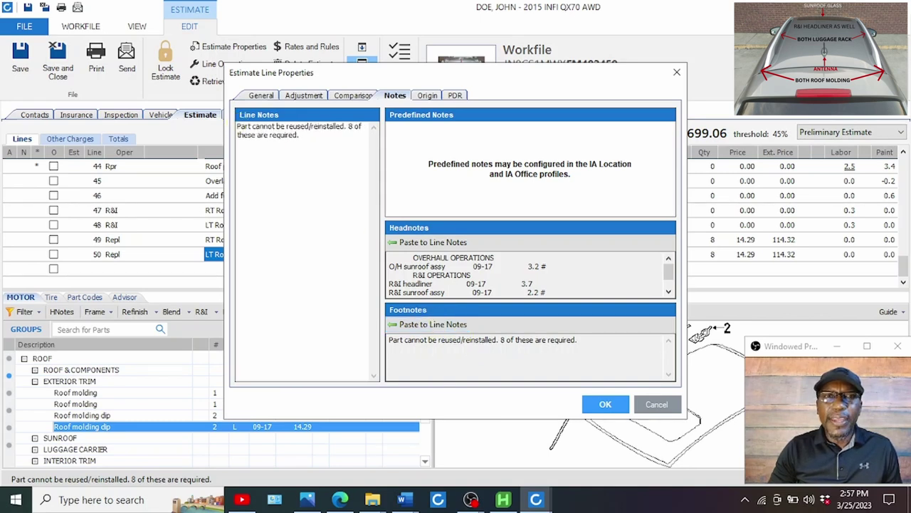
{"action": "left_click_drag", "start_coordinate": [237, 126], "coordinate": [300, 135]}
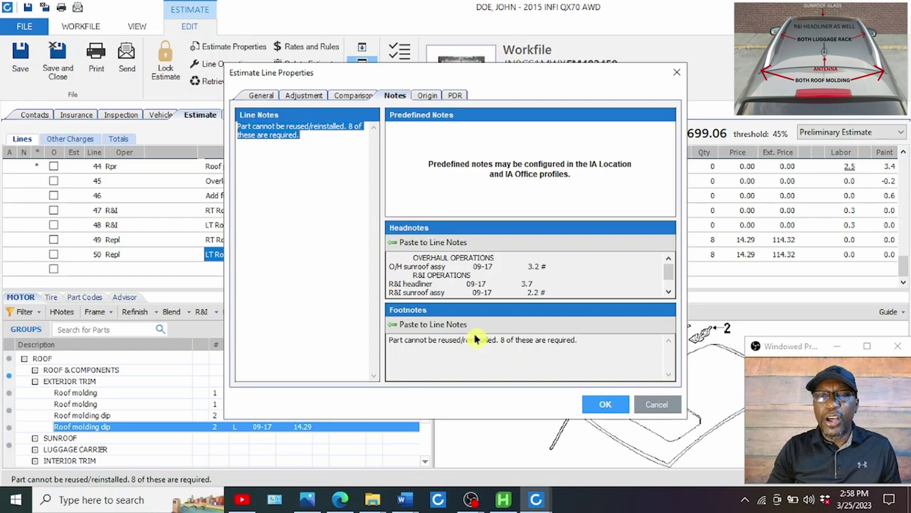
{"action": "left_click", "coordinate": [606, 404]}
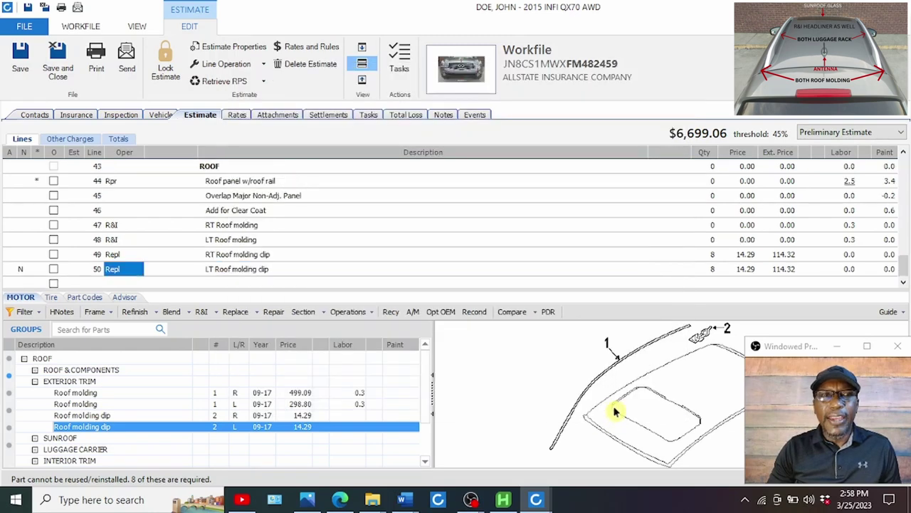
{"action": "left_click", "coordinate": [273, 270]}
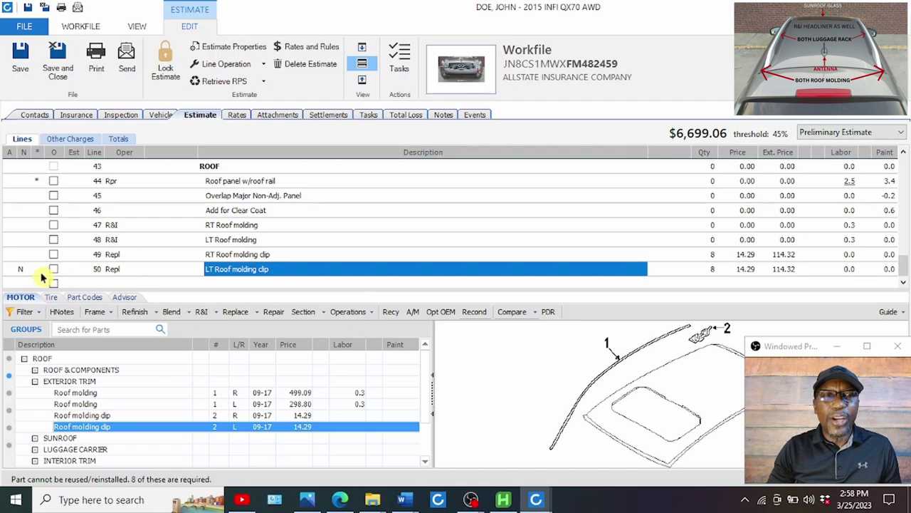
{"action": "mouse_move", "coordinate": [30, 276]}
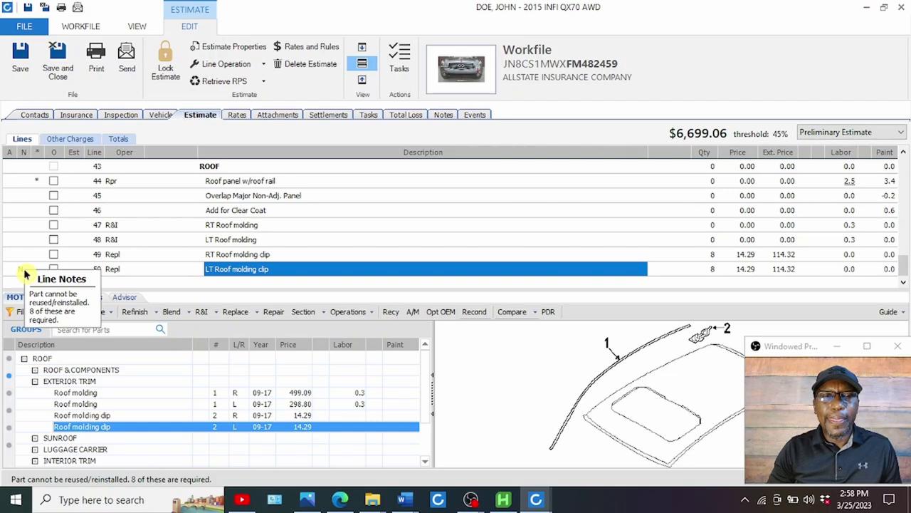
- Add R&I lines for the sunroof glass, the right and left rack assemblies w/o Sport package, and the headliner
{"action": "left_click", "coordinate": [35, 381]}
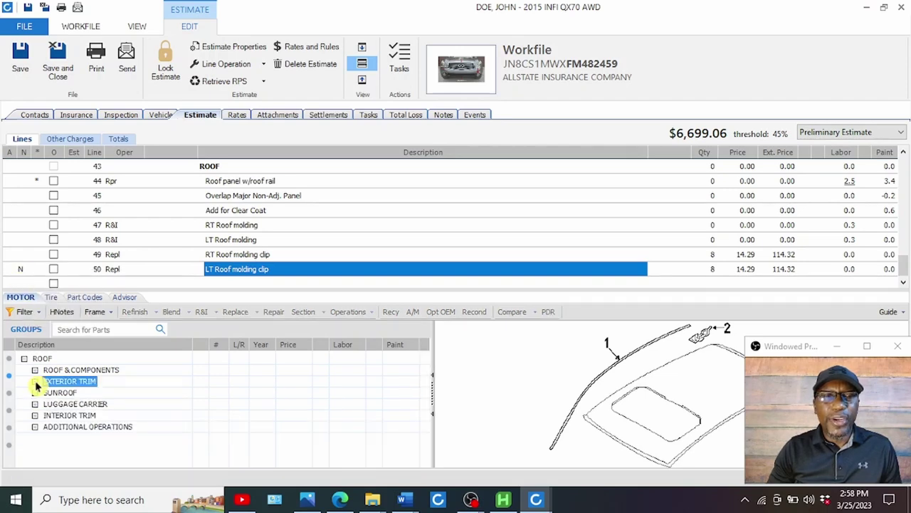
{"action": "left_click", "coordinate": [35, 393]}
{"action": "left_click", "coordinate": [98, 403]}
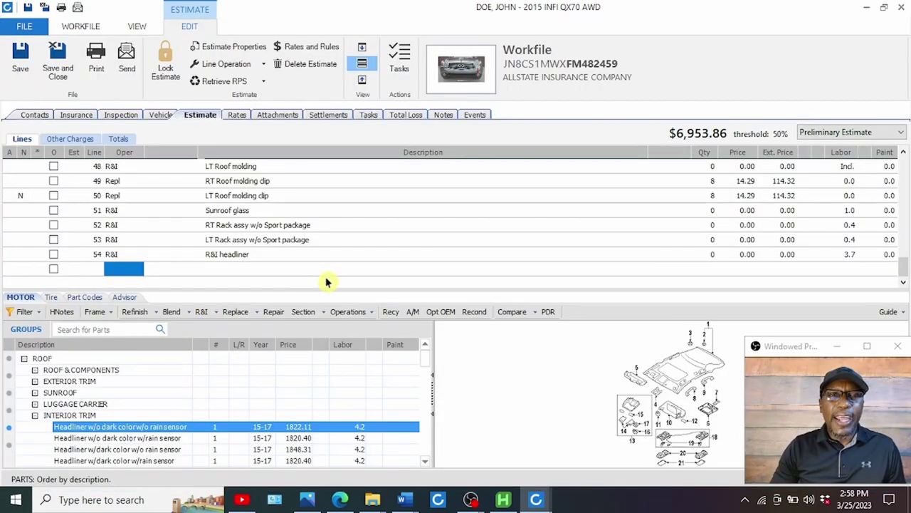
{"action": "scroll", "coordinate": [325, 280], "scroll_direction": "up", "scroll_amount": 1}
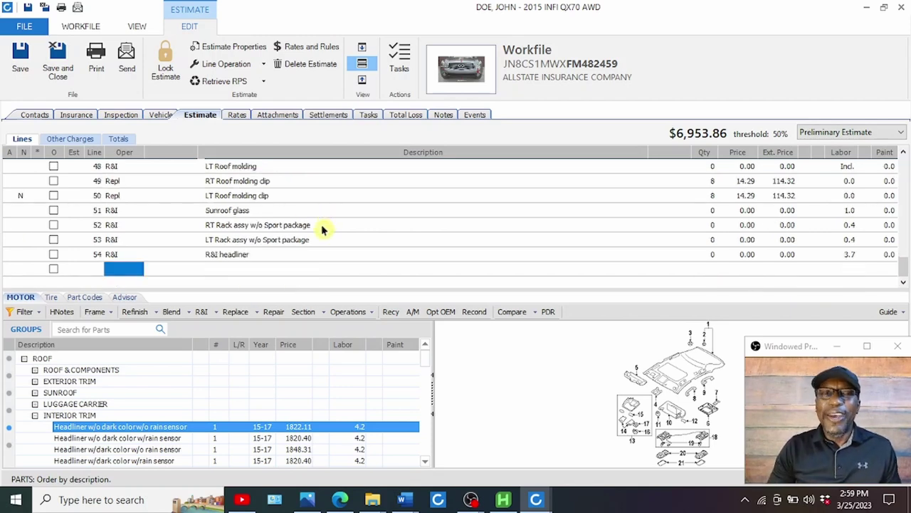
- Open the Pillars, Rocker & Floor parts group, expand its Aperture Panel section and select the left Aperture assy
{"action": "left_click", "coordinate": [235, 271]}
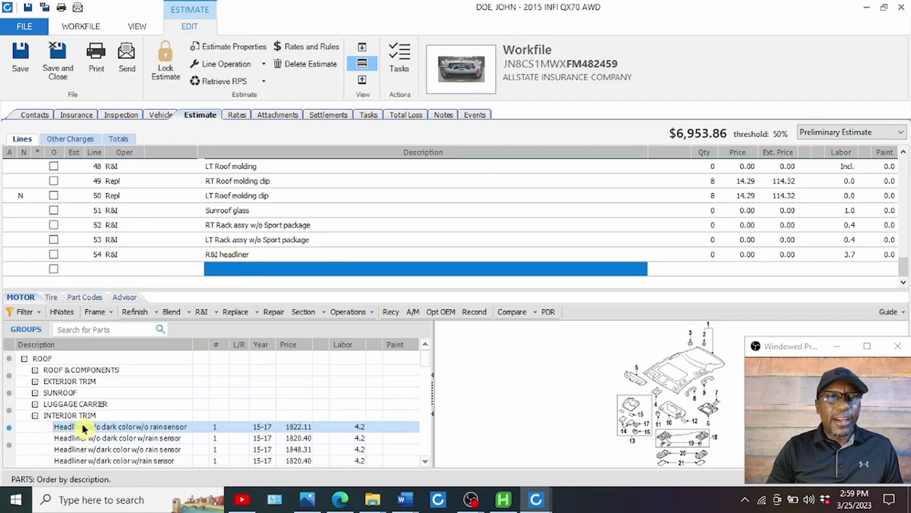
{"action": "left_click", "coordinate": [33, 417]}
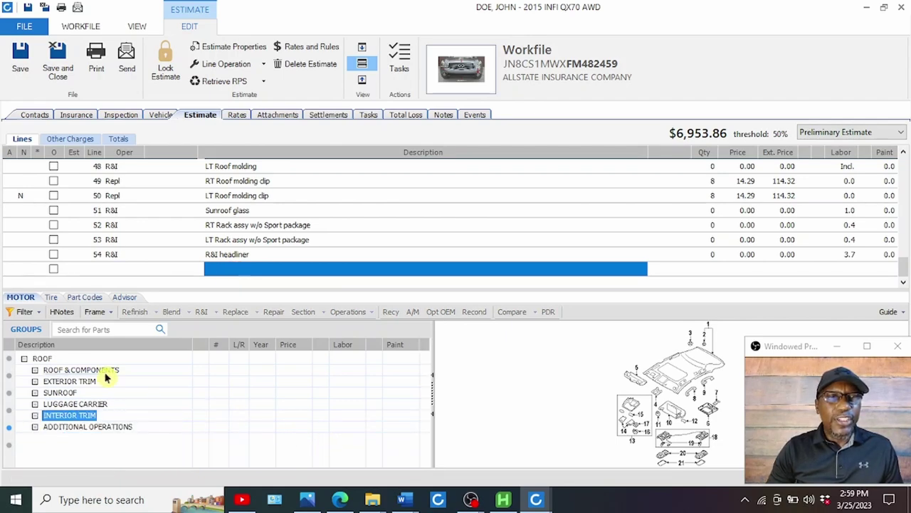
{"action": "left_click", "coordinate": [26, 330]}
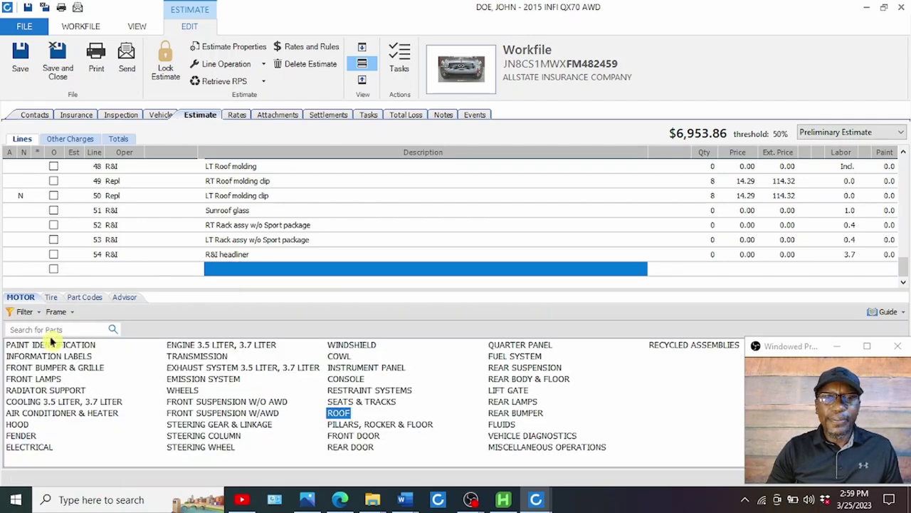
{"action": "left_click", "coordinate": [359, 425]}
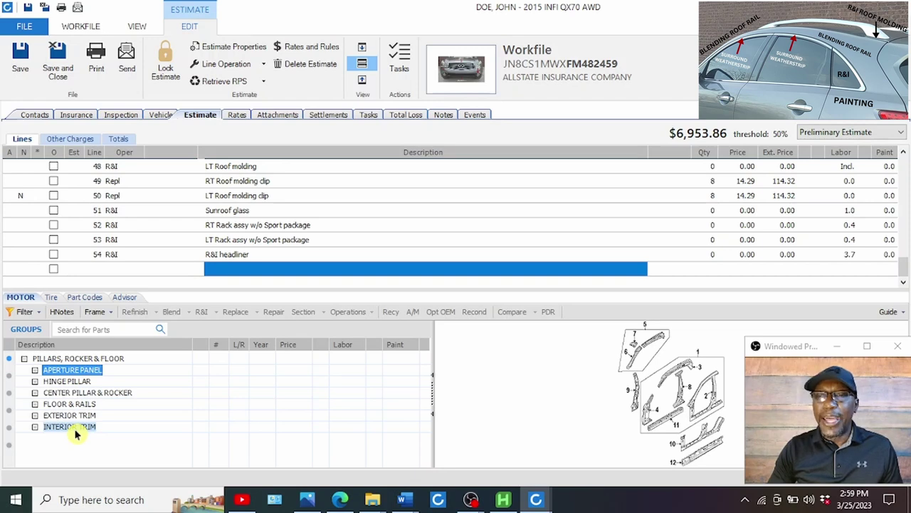
{"action": "left_click", "coordinate": [35, 370]}
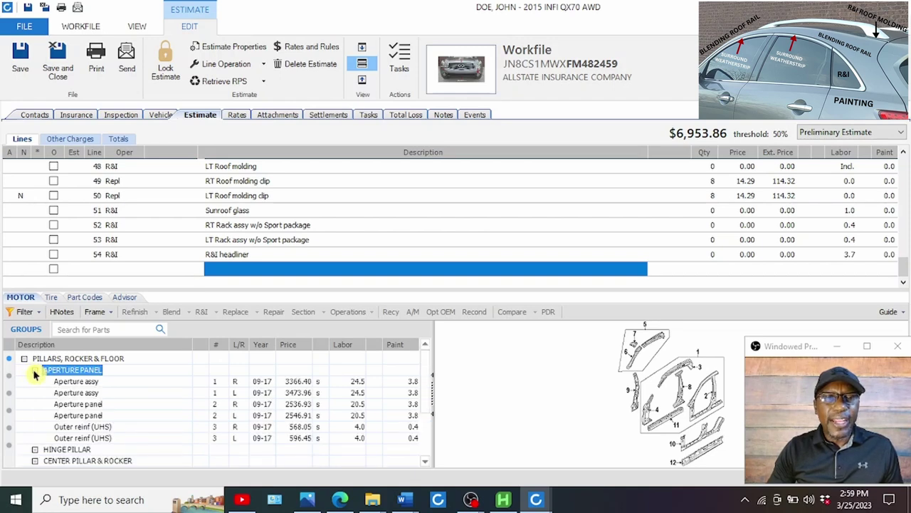
{"action": "left_click", "coordinate": [75, 392]}
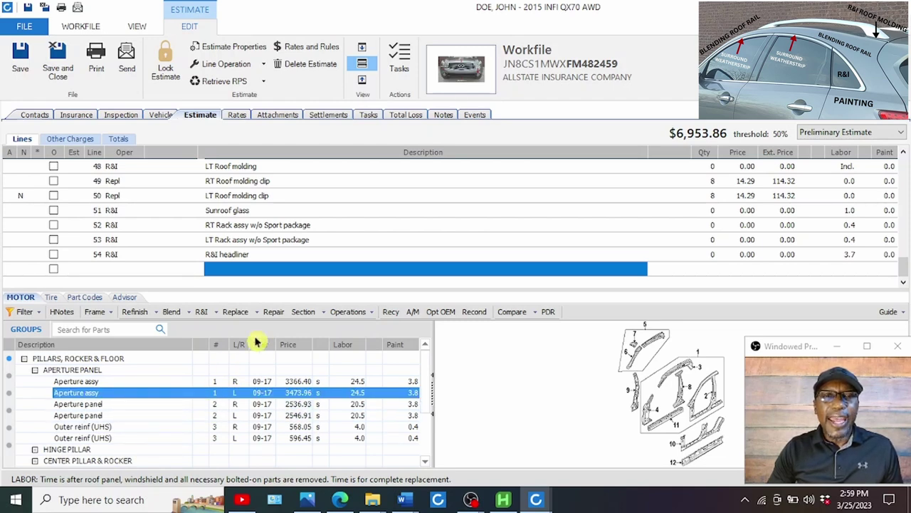
{"action": "left_click", "coordinate": [271, 317]}
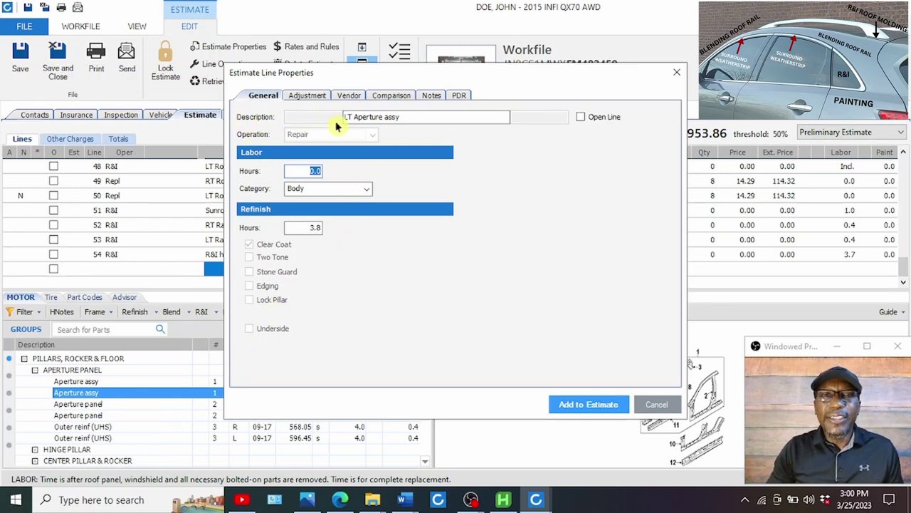
{"action": "left_click", "coordinate": [401, 117]}
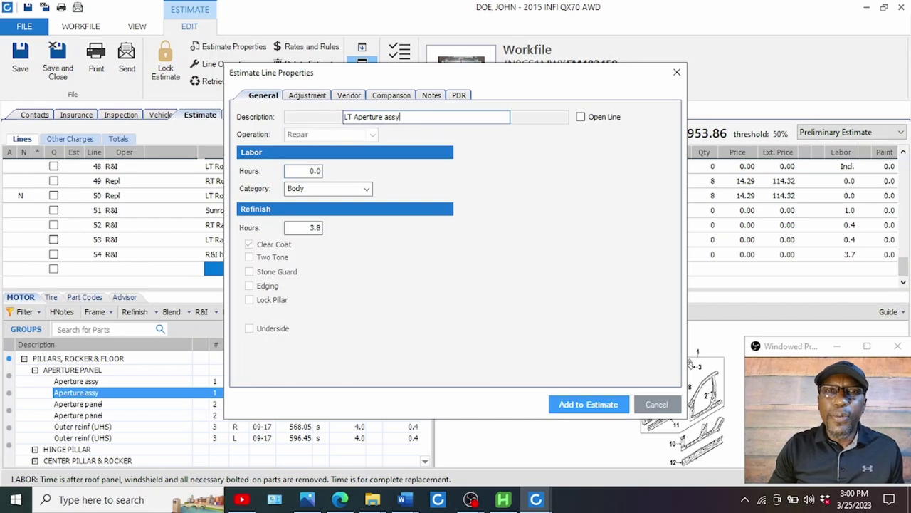
{"action": "key", "text": "BackSpace"}
{"action": "key", "text": "BackSpace"}
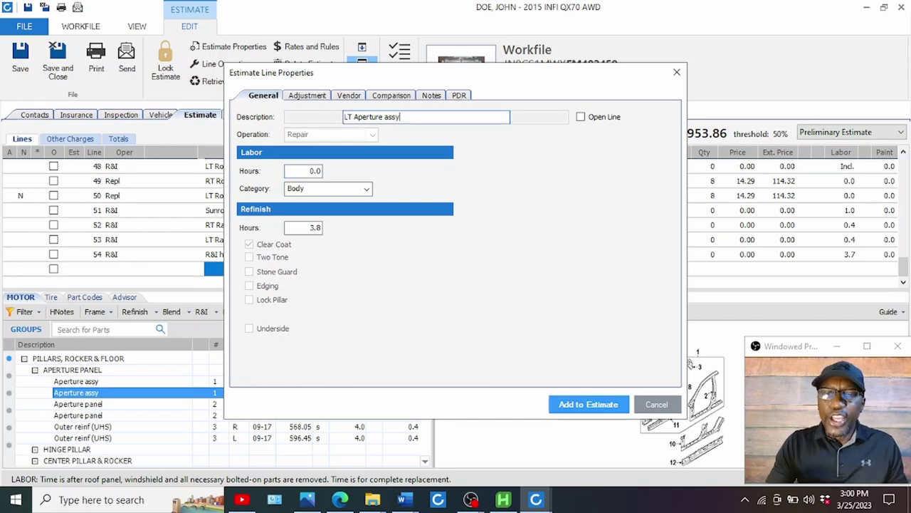
{"action": "key", "text": "BackSpace"}
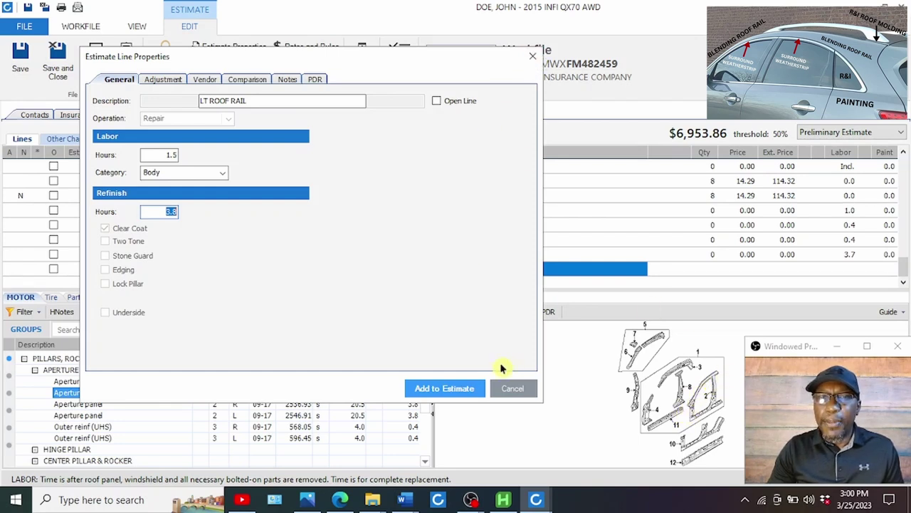
{"action": "left_click", "coordinate": [504, 385]}
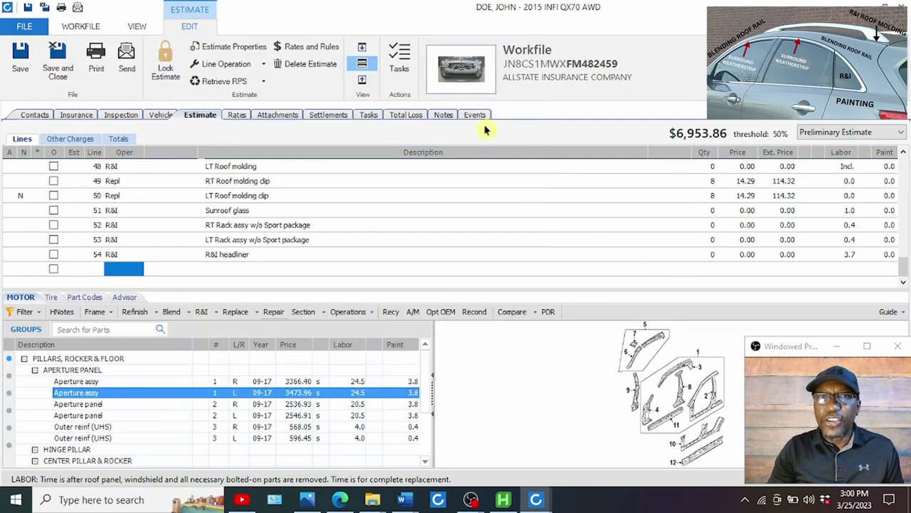
- View the attached photo 7. ROOF RAIL in full, close it and return to the estimate lines
{"action": "left_click", "coordinate": [459, 77]}
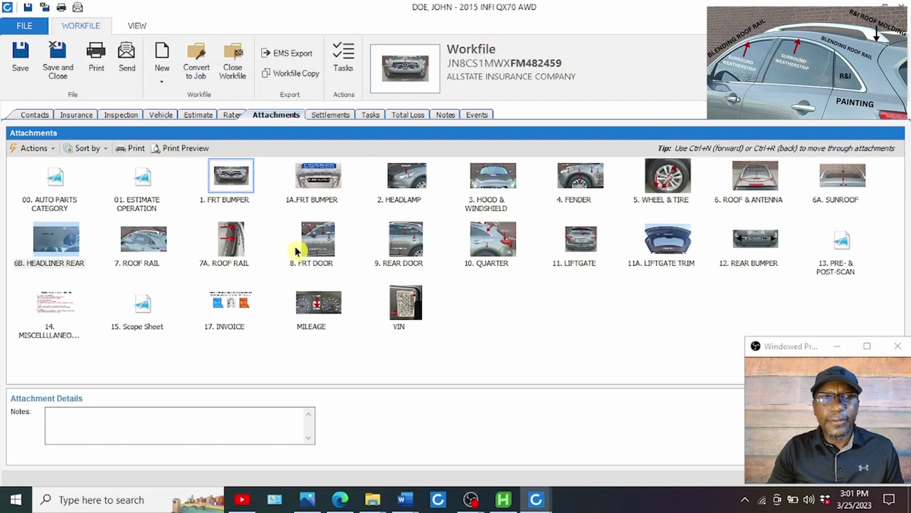
{"action": "double_click", "coordinate": [149, 239]}
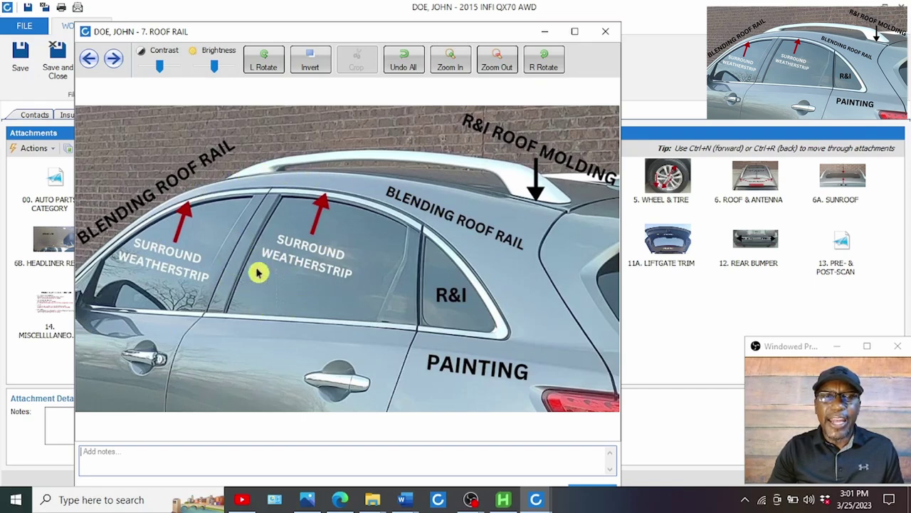
{"action": "left_click", "coordinate": [604, 31]}
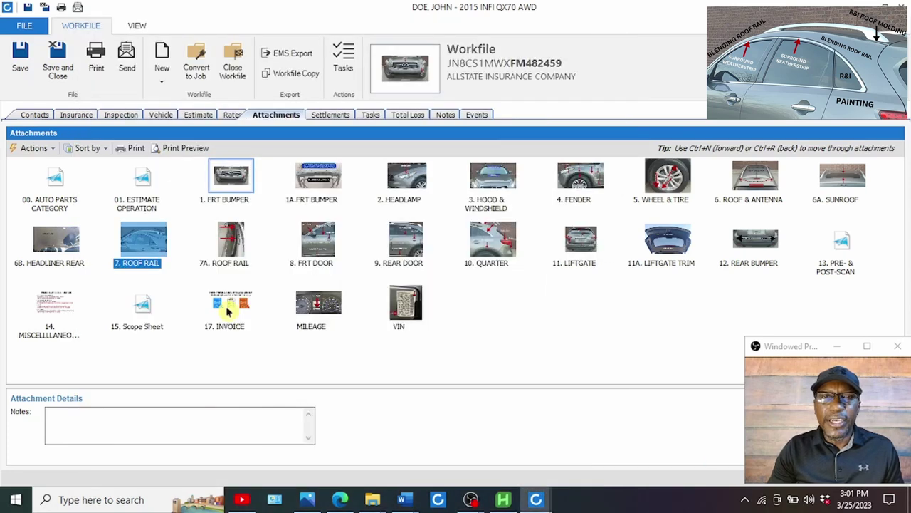
{"action": "left_click", "coordinate": [198, 115]}
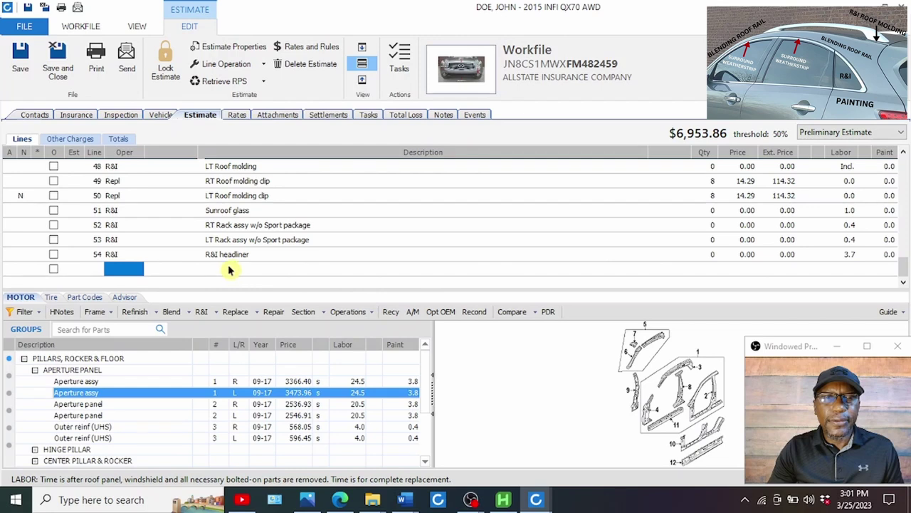
{"action": "left_click", "coordinate": [272, 316]}
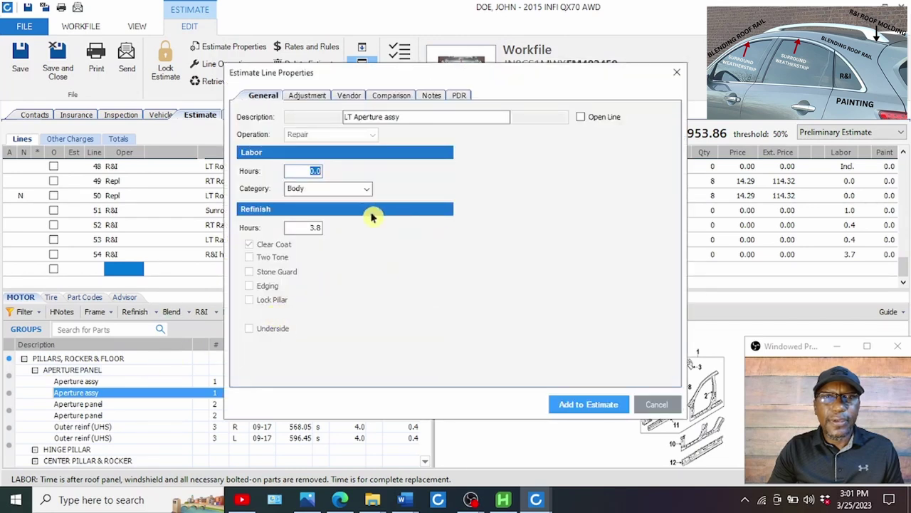
{"action": "type", "text": "1.5"}
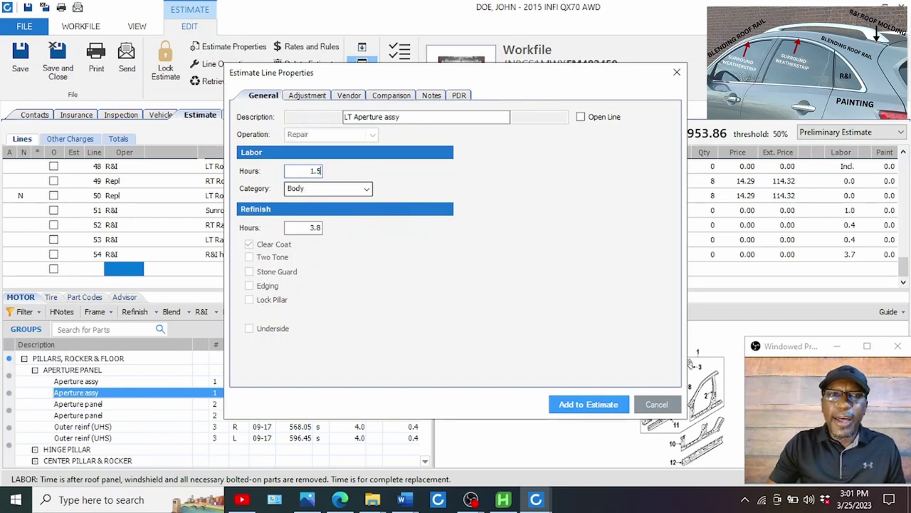
{"action": "left_click", "coordinate": [311, 228]}
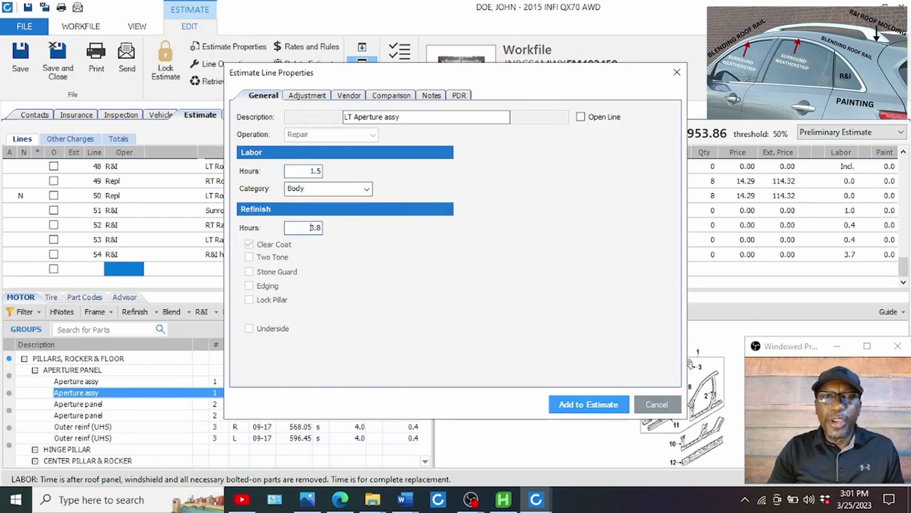
{"action": "left_click_drag", "start_coordinate": [456, 75], "coordinate": [318, 73]}
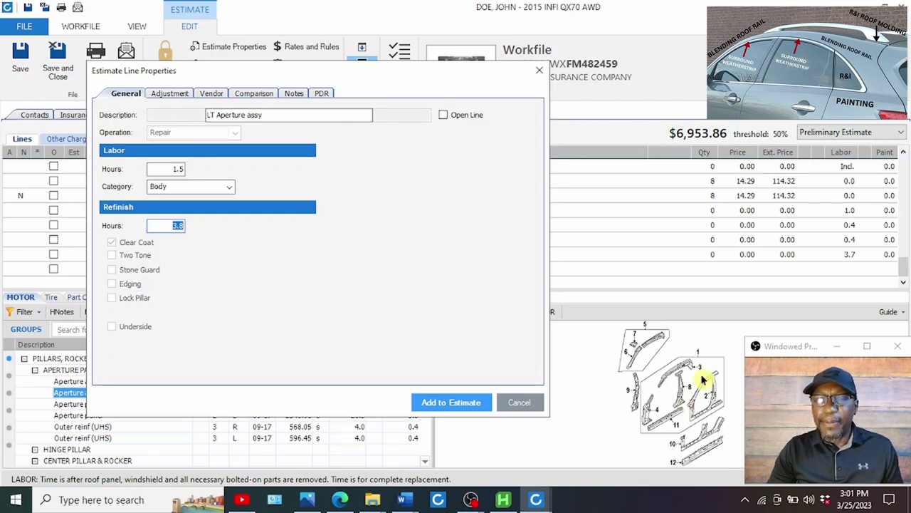
{"action": "left_click", "coordinate": [527, 397]}
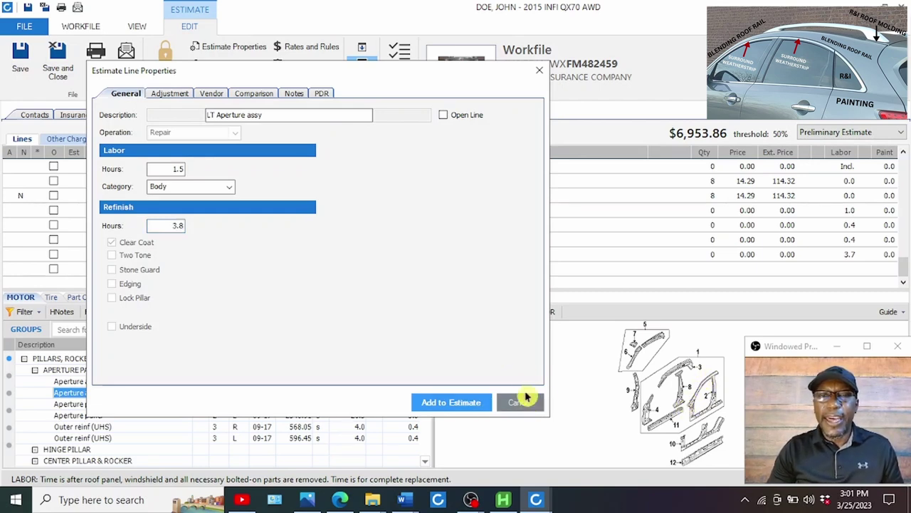
{"action": "left_click", "coordinate": [524, 401]}
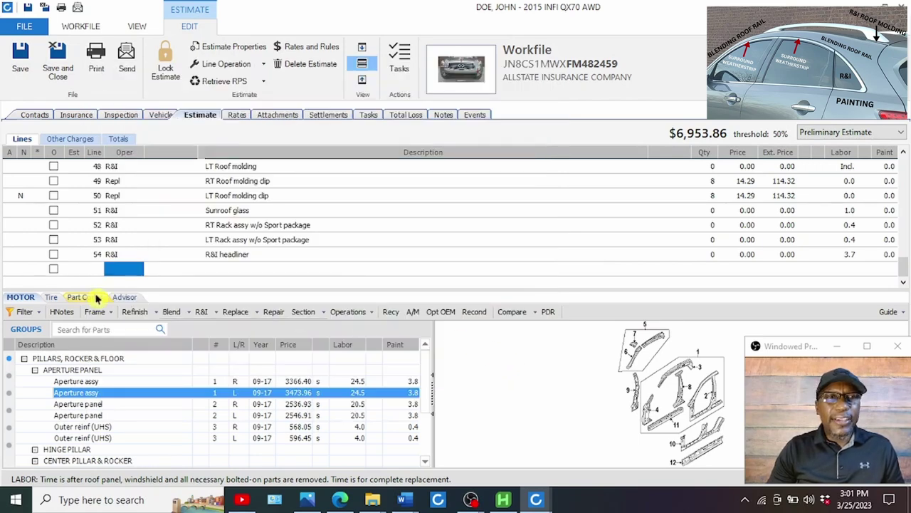
- Read the aperture panel sectioning times for the roof rail in the group's headnotes and close them
{"action": "left_click", "coordinate": [61, 312]}
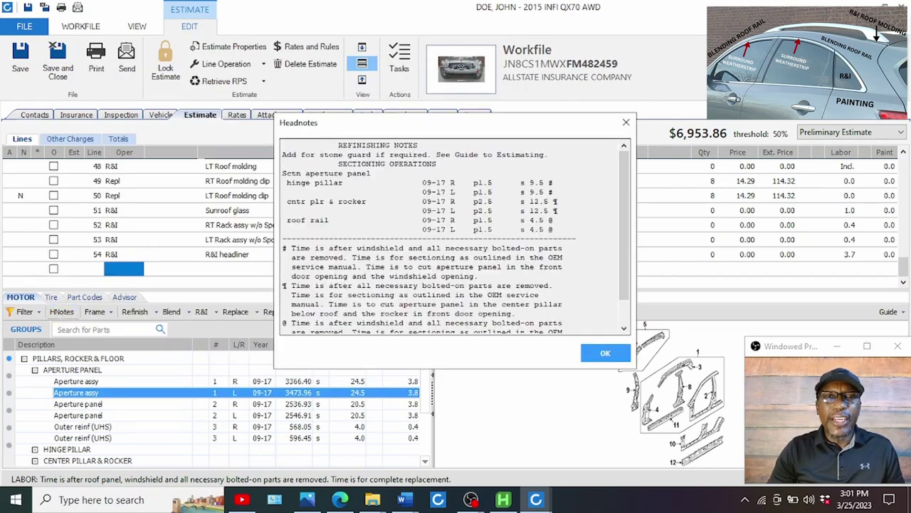
{"action": "left_click_drag", "start_coordinate": [282, 220], "coordinate": [553, 229]}
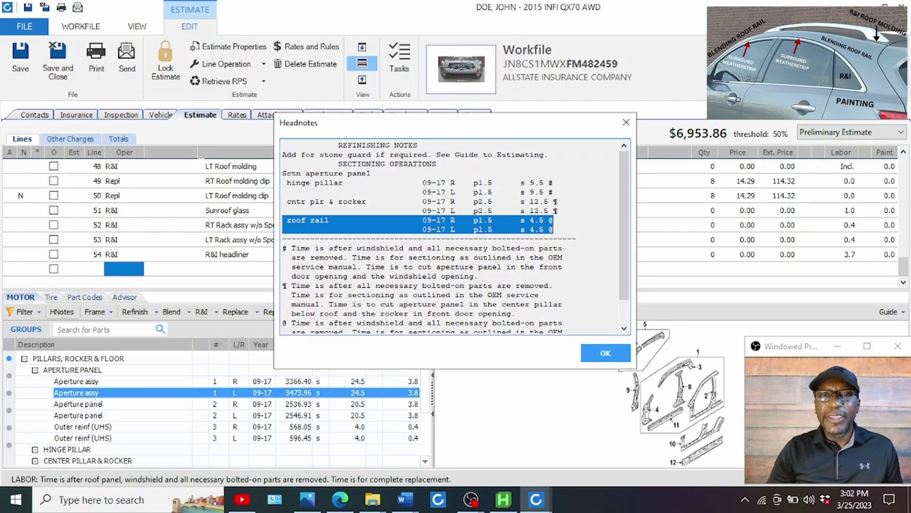
{"action": "left_click", "coordinate": [603, 354]}
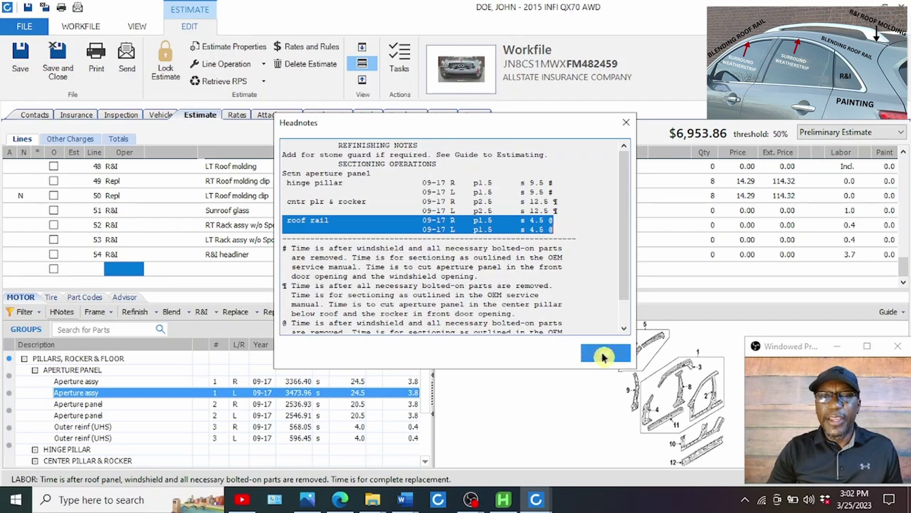
- Start a repair line for the left aperture assembly and change its description to LT ROOF RAILL
{"action": "left_click", "coordinate": [274, 316]}
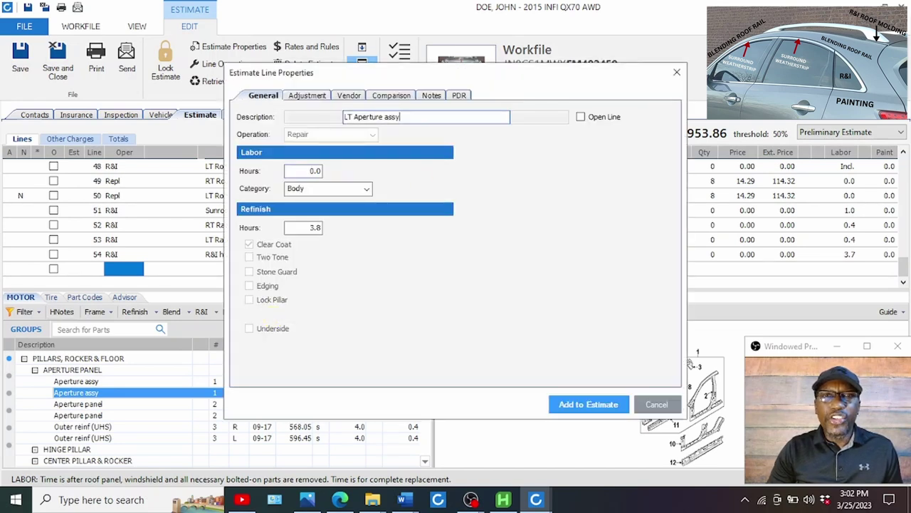
{"action": "triple_click", "coordinate": [377, 117]}
{"action": "key", "text": "End"}
{"action": "key", "text": "ctrl+shift+Left"}
{"action": "key", "text": "ctrl+shift+Left"}
{"action": "type", "text": "R"}
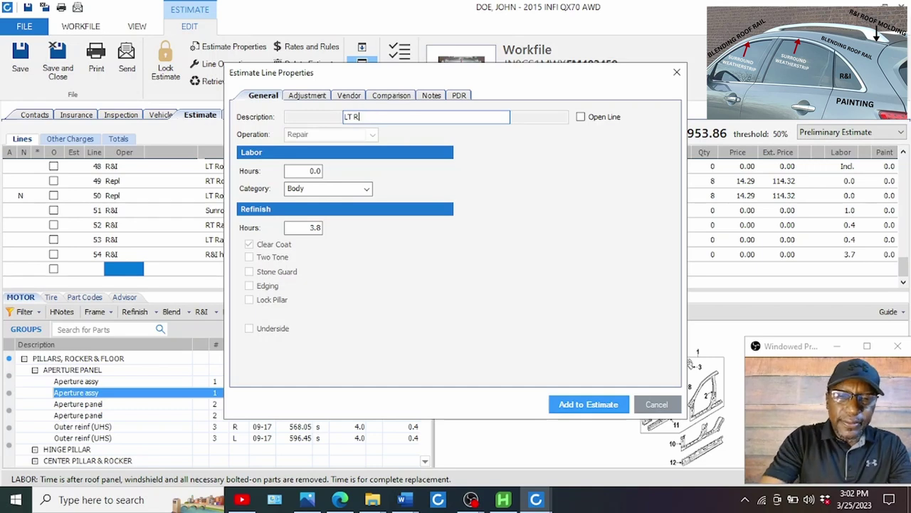
{"action": "type", "text": "OOF RAILL"}
- Set the repair line's labor to 1.5 hours and its refinish time to 1.5 hours, and add it to the estimate
{"action": "left_click_drag", "start_coordinate": [295, 174], "coordinate": [346, 179]}
{"action": "type", "text": "1.5"}
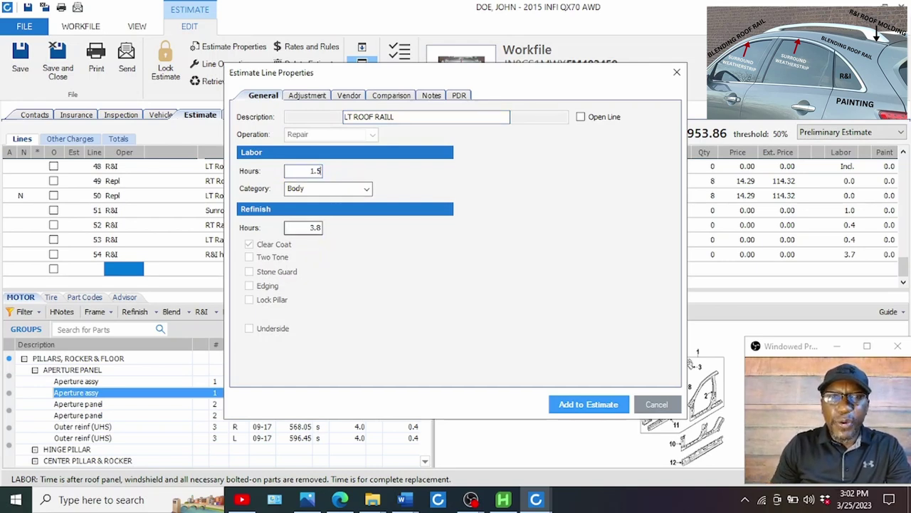
{"action": "double_click", "coordinate": [315, 228]}
{"action": "type", "text": "1.5"}
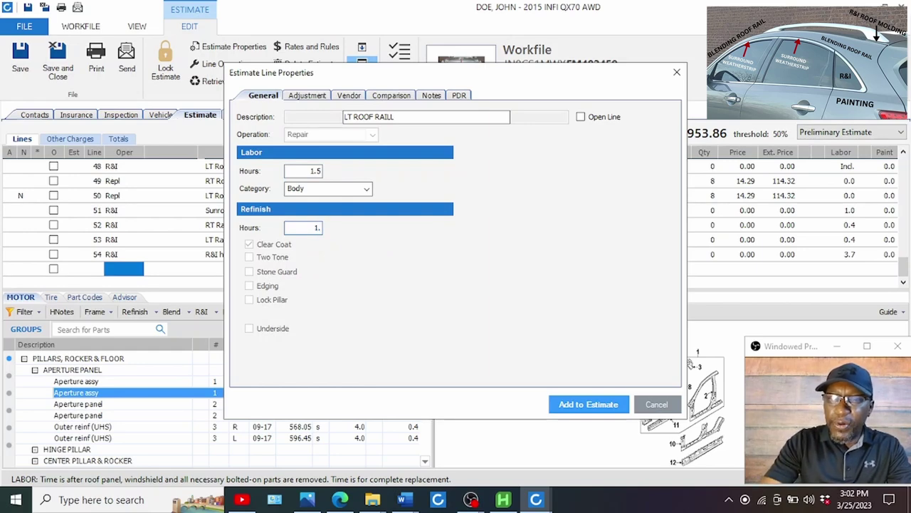
{"action": "left_click", "coordinate": [590, 405]}
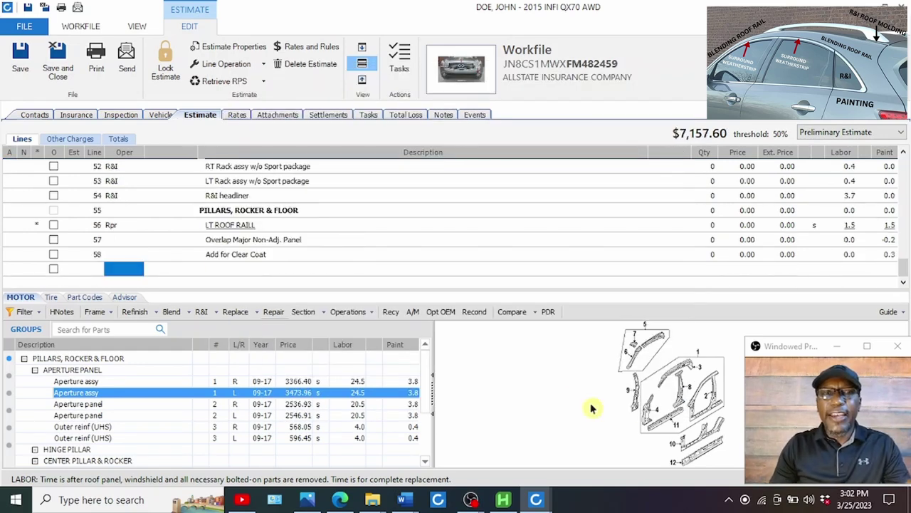
- Check the new LT ROOF RAILL line's labor and paint hours and its clear coat allowance
{"action": "left_click", "coordinate": [299, 224]}
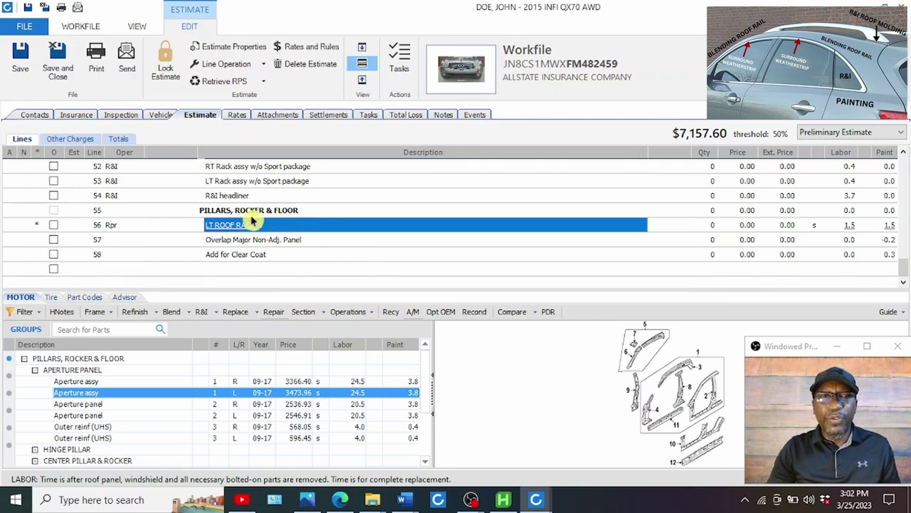
{"action": "left_click", "coordinate": [849, 225]}
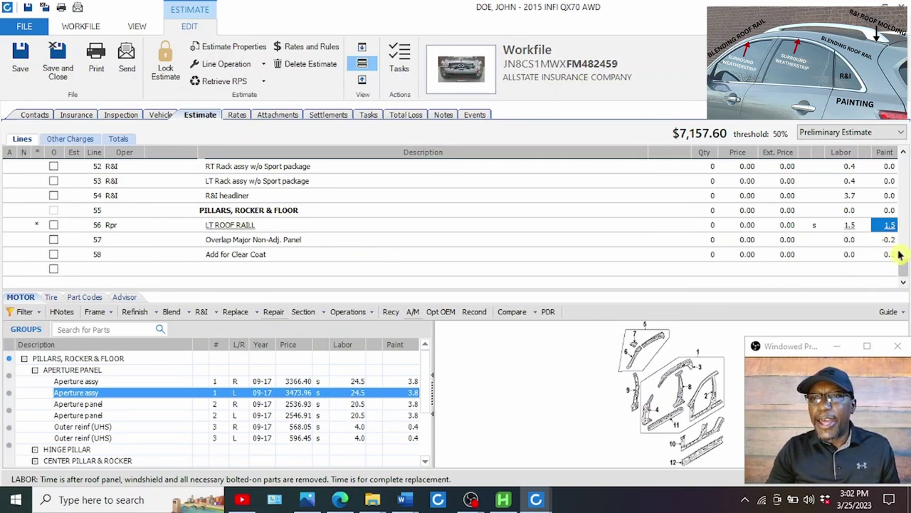
{"action": "left_click", "coordinate": [889, 254]}
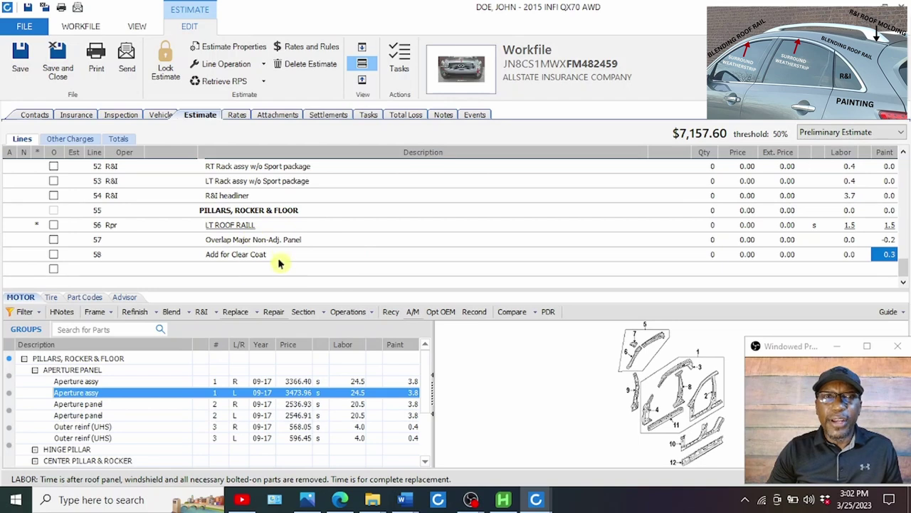
- Delete the LT ROOF RAILL repair line from the estimate
{"action": "left_click", "coordinate": [232, 225]}
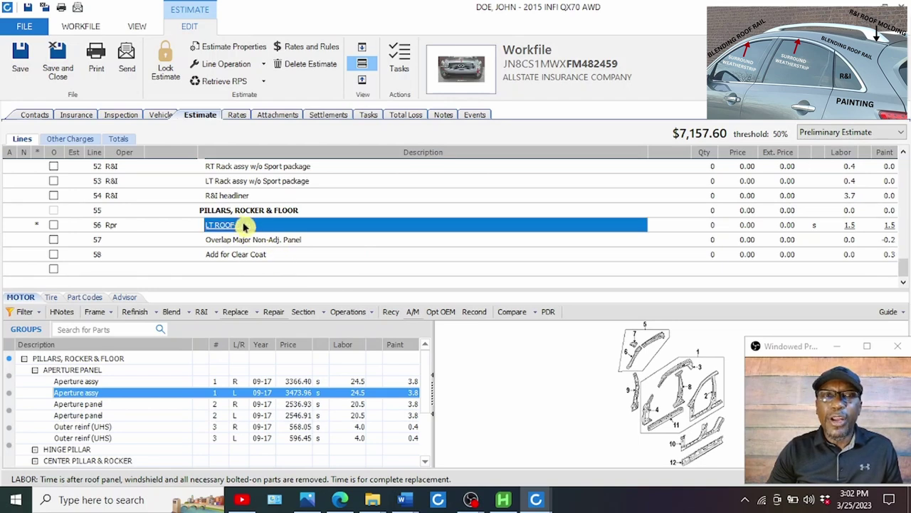
{"action": "right_click", "coordinate": [258, 226]}
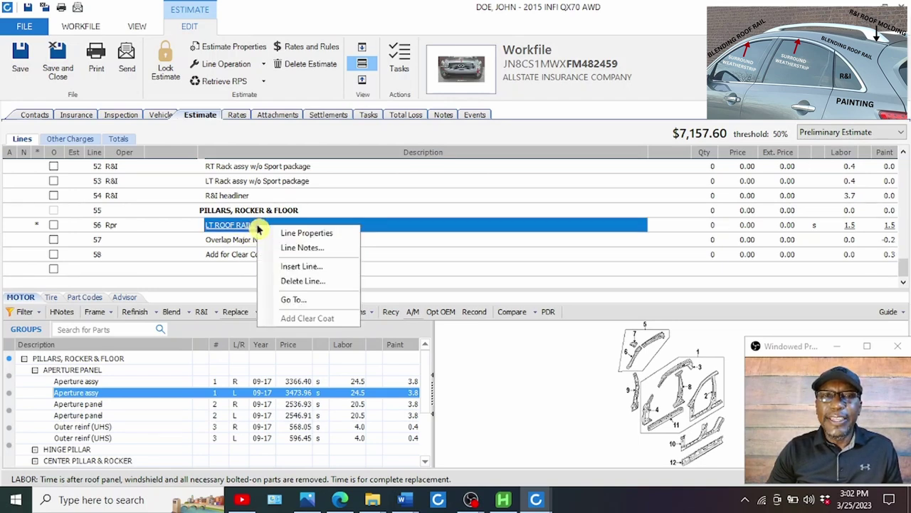
{"action": "left_click", "coordinate": [302, 282]}
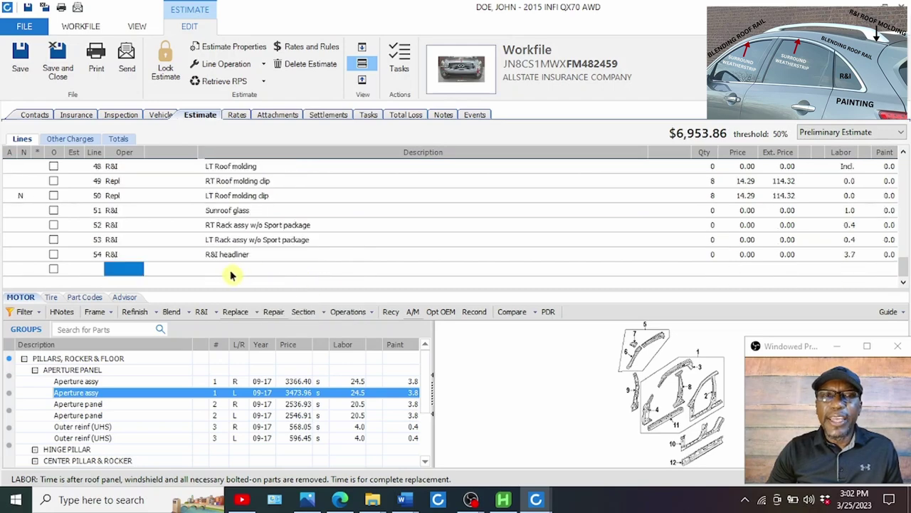
{"action": "left_click", "coordinate": [241, 269]}
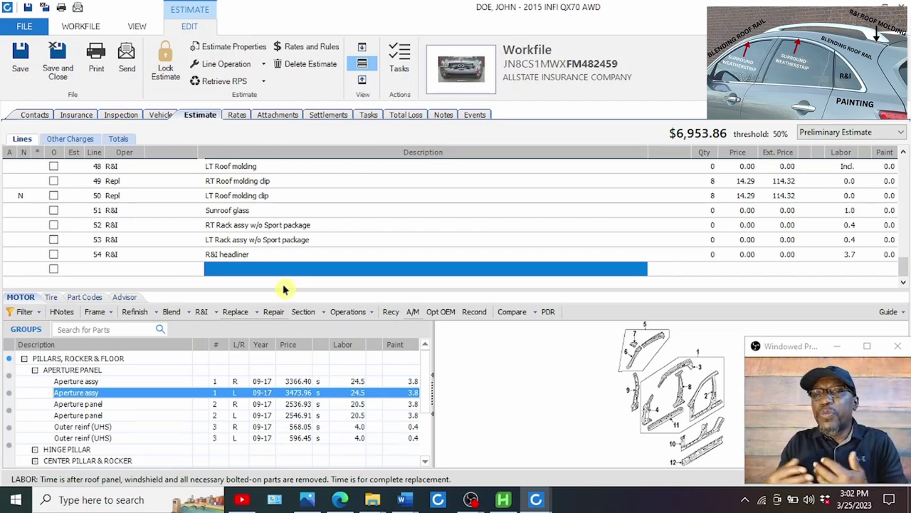
- Add a blend line for the left aperture assembly to the estimate
{"action": "left_click", "coordinate": [92, 395]}
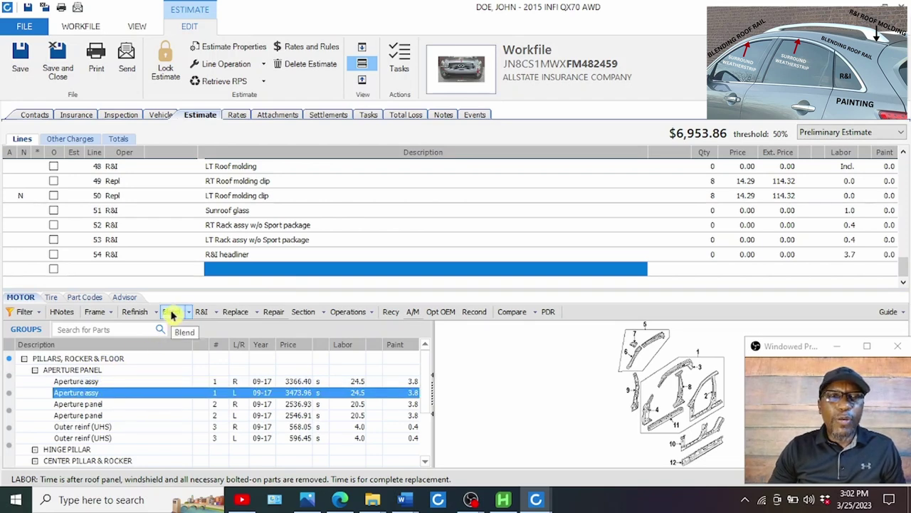
{"action": "left_click", "coordinate": [172, 315]}
{"action": "left_click", "coordinate": [237, 257]}
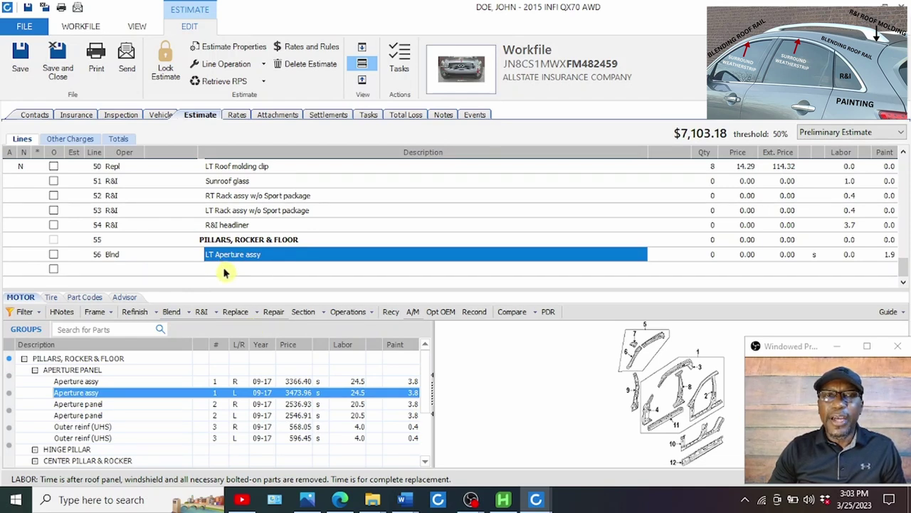
- Change the description of the new aperture assembly blend line to LT ROOF RAIL
{"action": "double_click", "coordinate": [281, 258]}
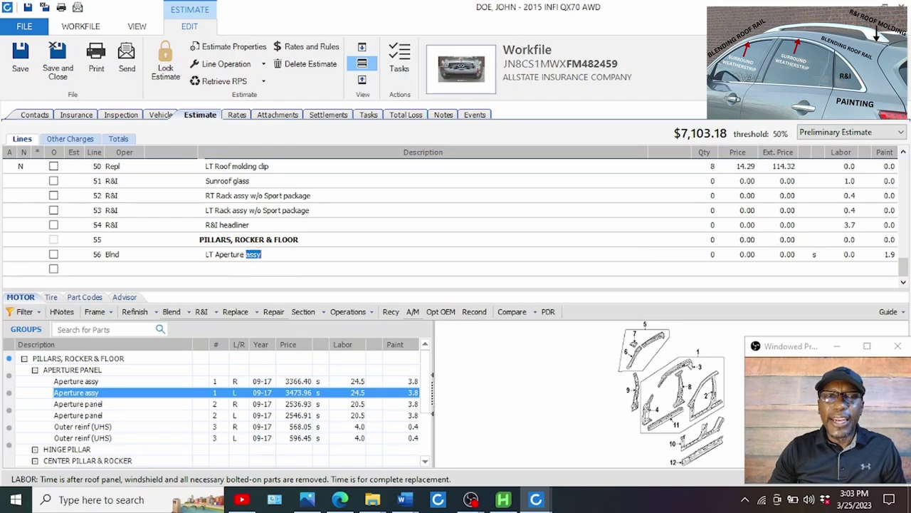
{"action": "key", "text": "BackSpace"}
{"action": "key", "text": "BackSpace"}
{"action": "key", "text": "BackSpace"}
{"action": "key", "text": "BackSpace"}
{"action": "key", "text": "BackSpace"}
{"action": "key", "text": "BackSpace"}
{"action": "key", "text": "BackSpace"}
{"action": "key", "text": "BackSpace"}
{"action": "key", "text": "BackSpace"}
{"action": "key", "text": "BackSpace"}
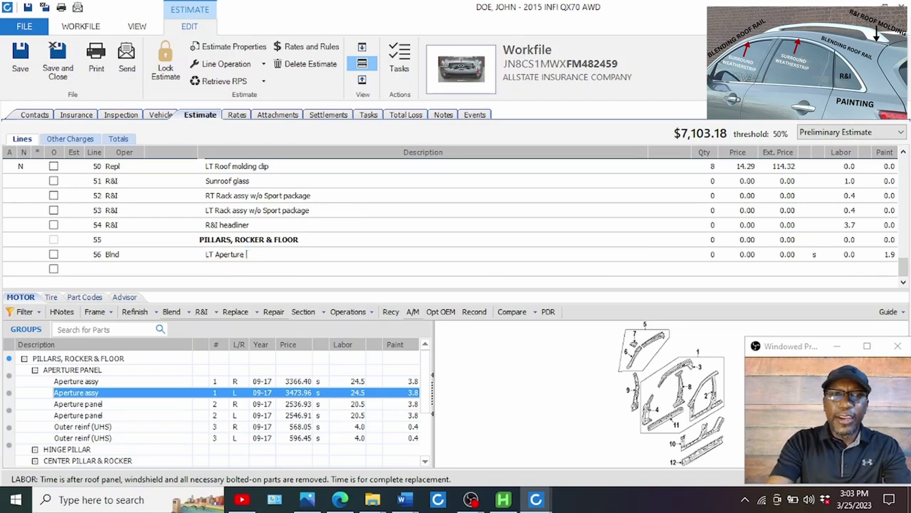
{"action": "key", "text": "BackSpace"}
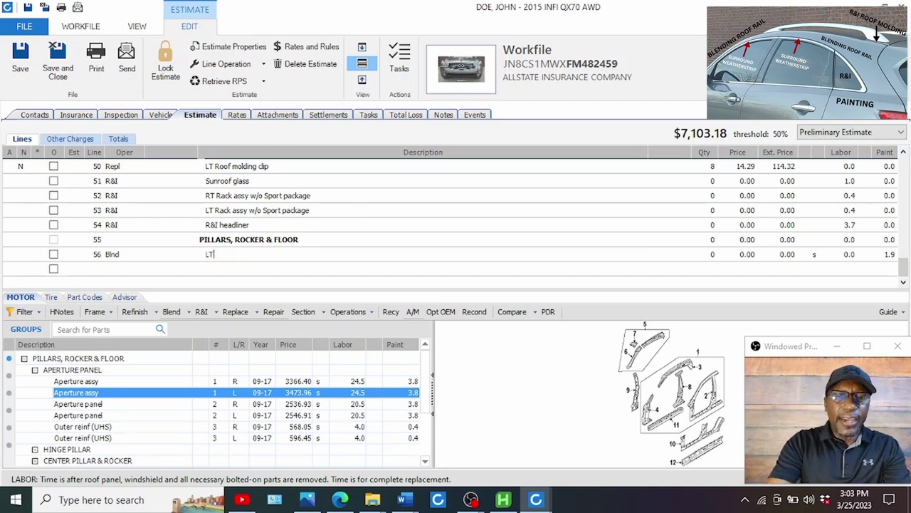
{"action": "type", "text": "ROOF RAIL"}
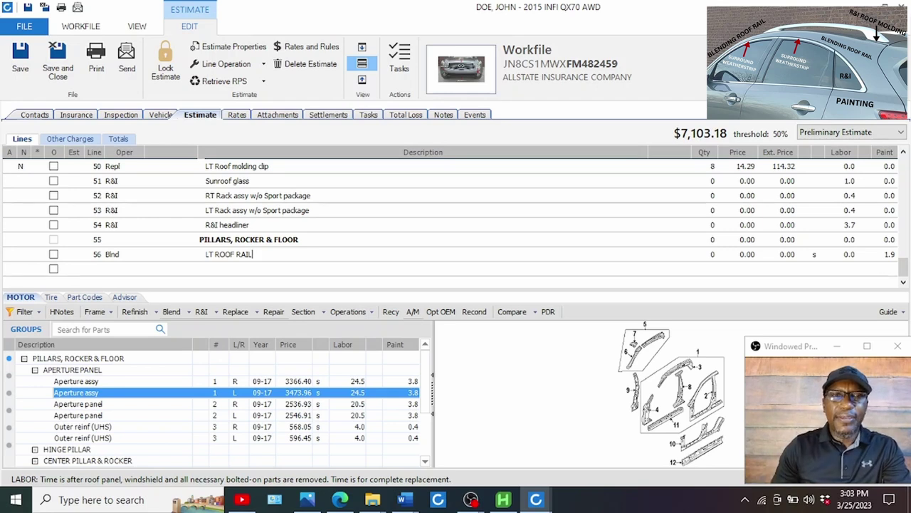
{"action": "left_click", "coordinate": [289, 274]}
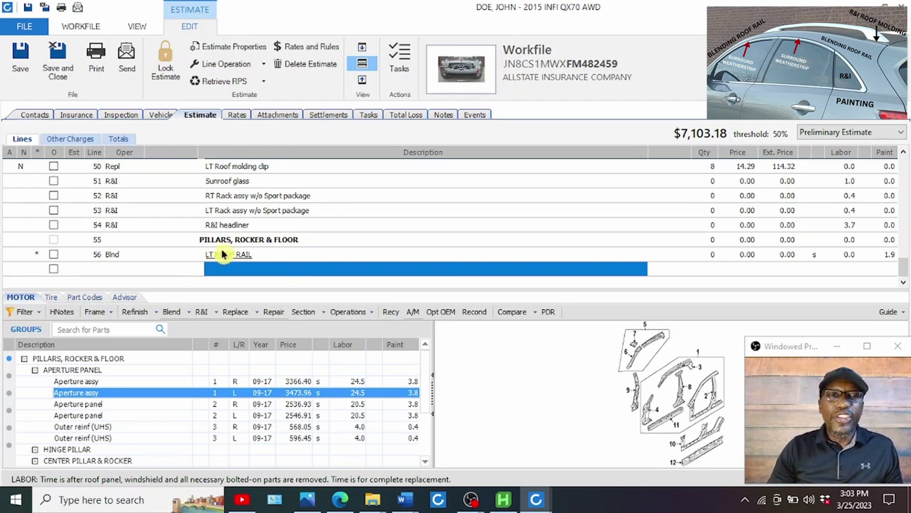
- Delete the LT ROOF RAIL blend line from the estimate
{"action": "left_click", "coordinate": [222, 255]}
{"action": "right_click", "coordinate": [222, 254]}
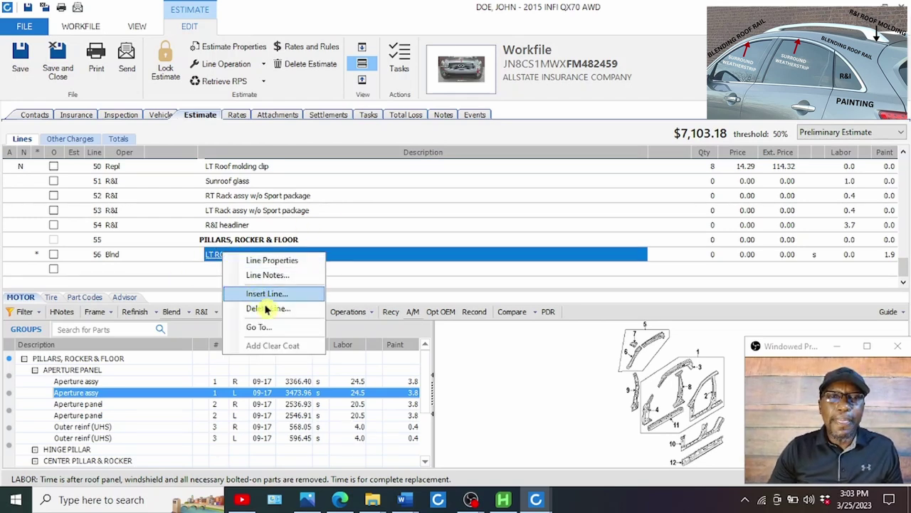
{"action": "left_click", "coordinate": [269, 308]}
{"action": "left_click", "coordinate": [228, 270]}
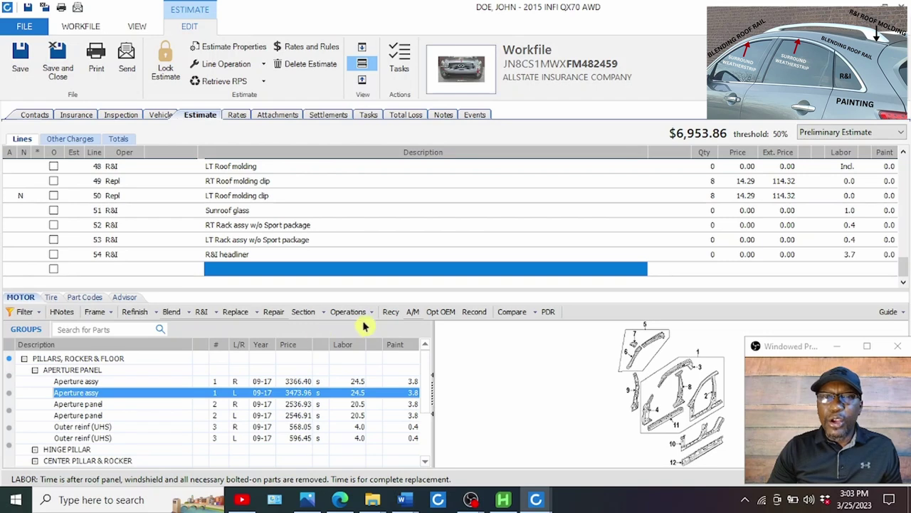
- Add a PDR line for the left aperture assembly with 1 quarter-size dent
{"action": "left_click", "coordinate": [551, 314]}
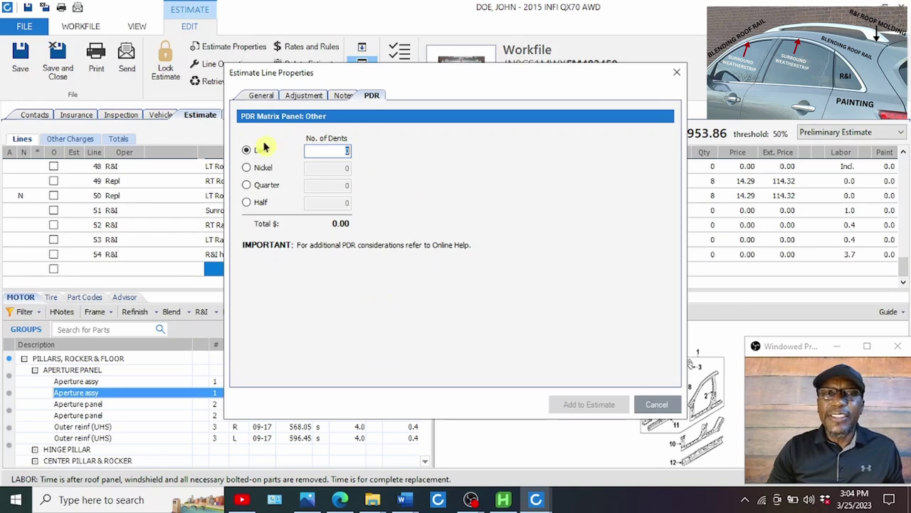
{"action": "left_click", "coordinate": [246, 186]}
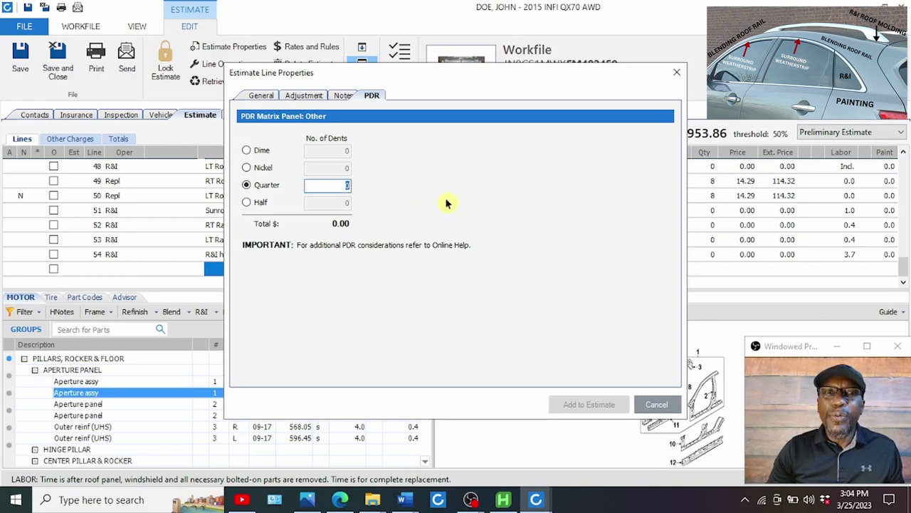
{"action": "type", "text": "1"}
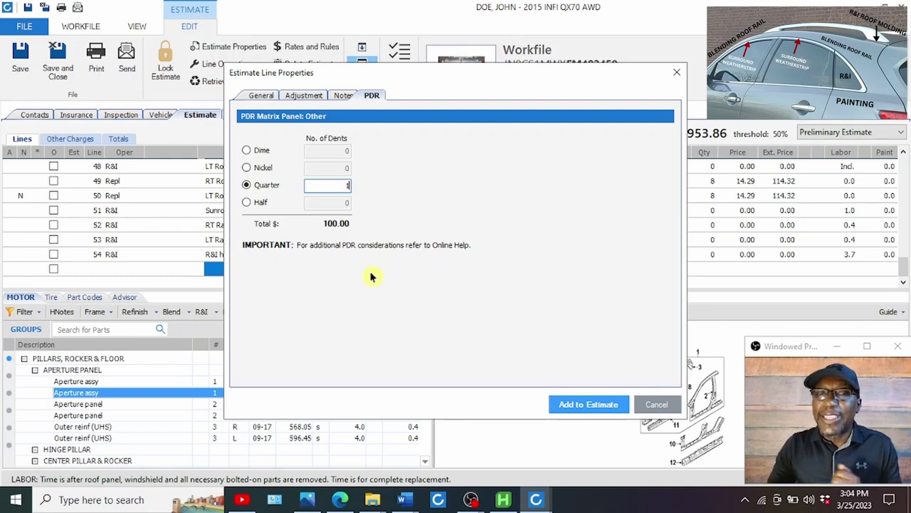
{"action": "left_click", "coordinate": [588, 403]}
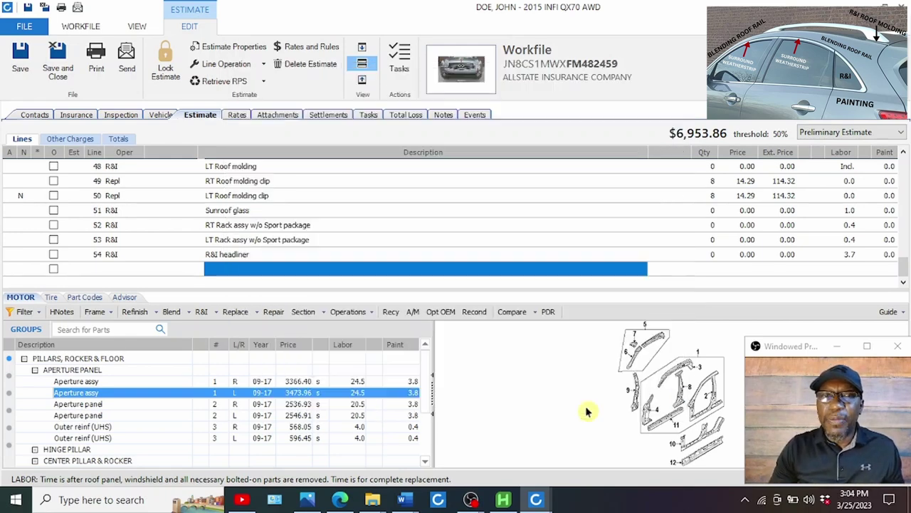
{"action": "left_click", "coordinate": [238, 269]}
- Change the PDR line's description from the aperture assembly to LT ROOF RAIL
{"action": "left_click", "coordinate": [266, 255]}
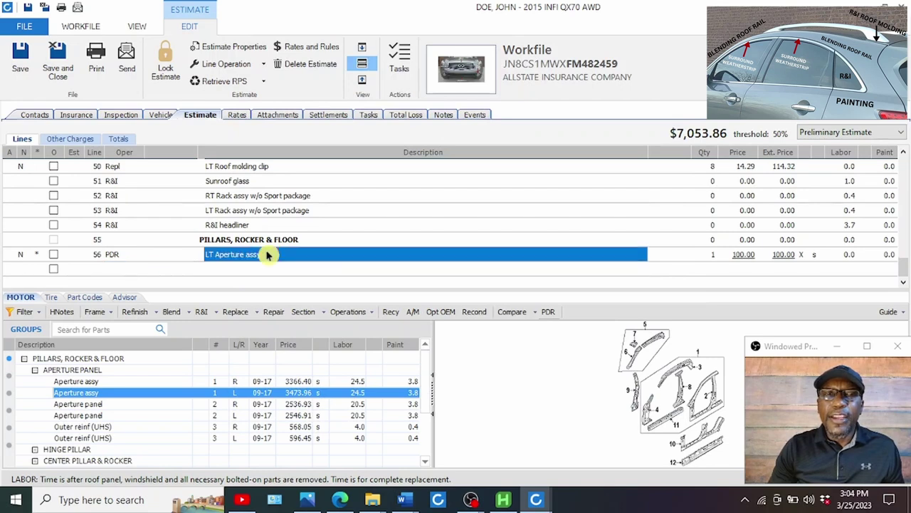
{"action": "left_click", "coordinate": [266, 254]}
{"action": "key", "text": "BackSpace"}
{"action": "key", "text": "BackSpace"}
{"action": "key", "text": "BackSpace"}
{"action": "key", "text": "BackSpace"}
{"action": "key", "text": "BackSpace"}
{"action": "key", "text": "BackSpace"}
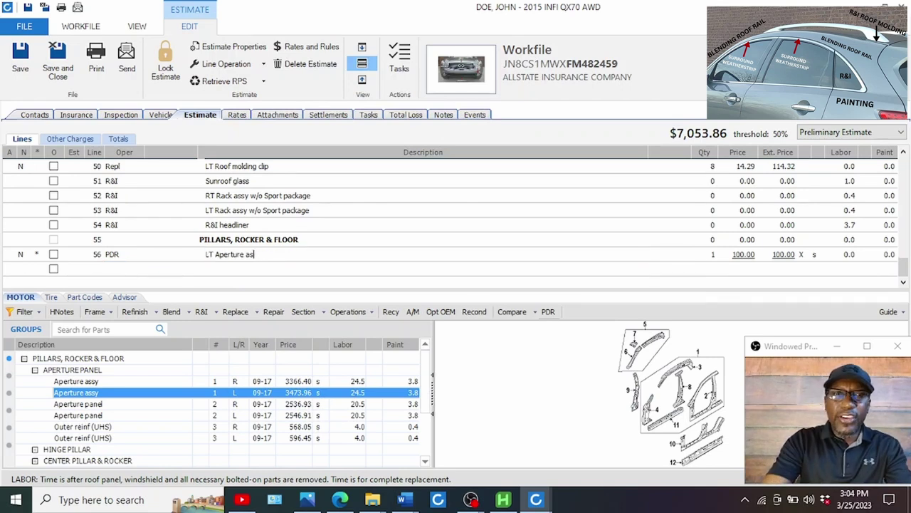
{"action": "key", "text": "BackSpace"}
{"action": "key", "text": "BackSpace"}
{"action": "key", "text": "BackSpace"}
{"action": "key", "text": "BackSpace"}
{"action": "key", "text": "BackSpace"}
{"action": "key", "text": "BackSpace"}
{"action": "type", "text": "ROOF RAIL"}
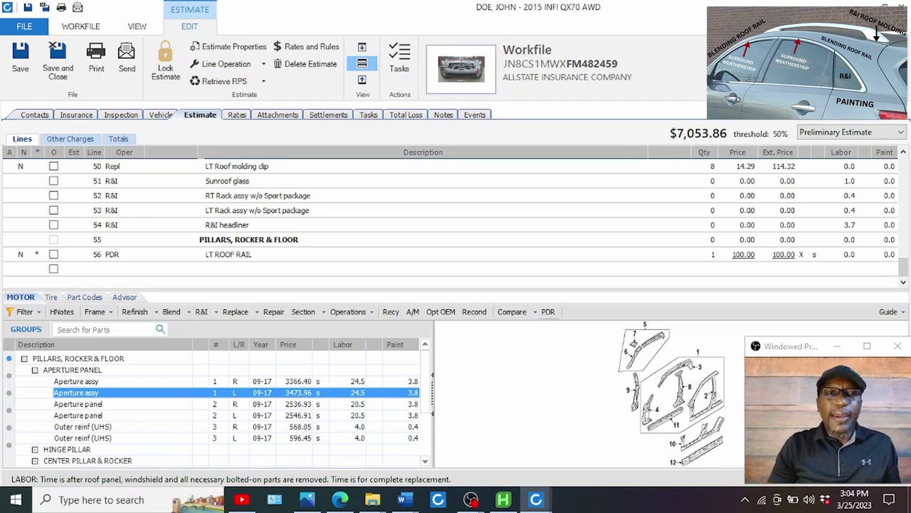
{"action": "left_click", "coordinate": [223, 271]}
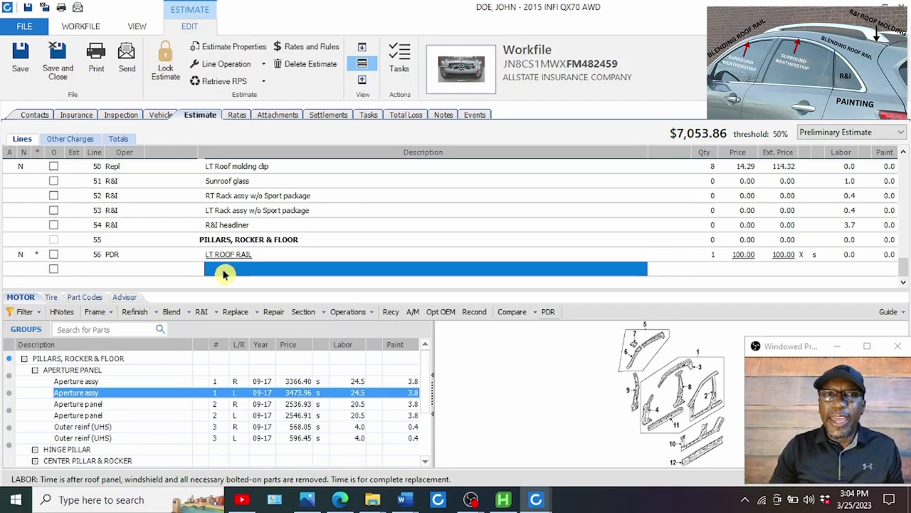
- View the 10. QUARTER photo among the workfile attachments
{"action": "left_click", "coordinate": [462, 71]}
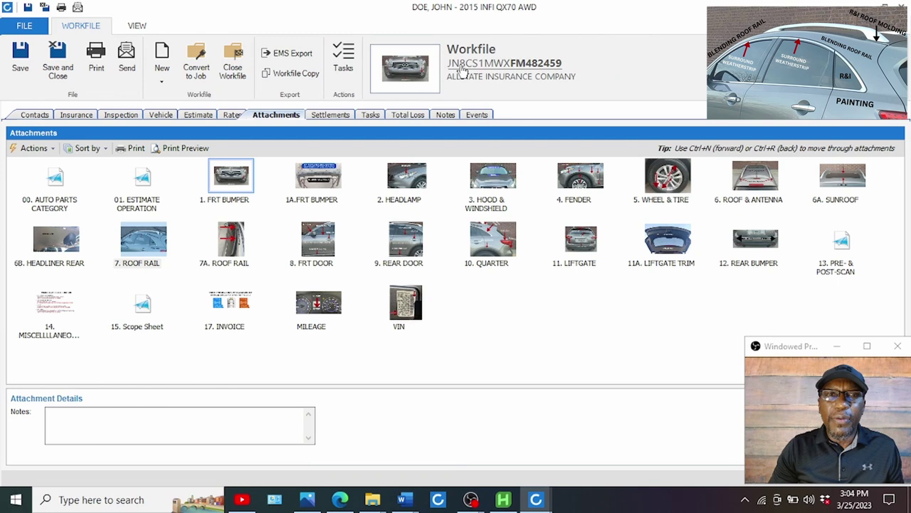
{"action": "double_click", "coordinate": [491, 247]}
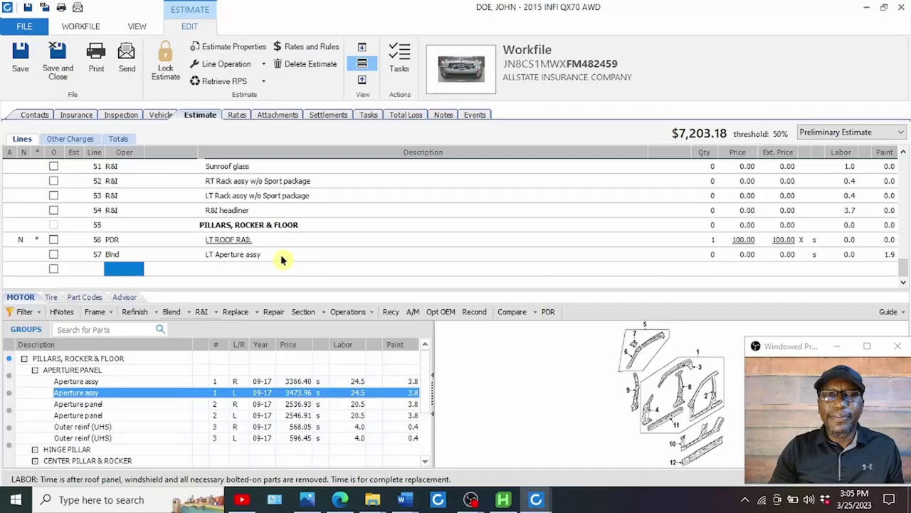
- Change the description of the left aperture assembly blend line below the PDR line to LT ROOF RAIL
{"action": "left_click", "coordinate": [285, 256]}
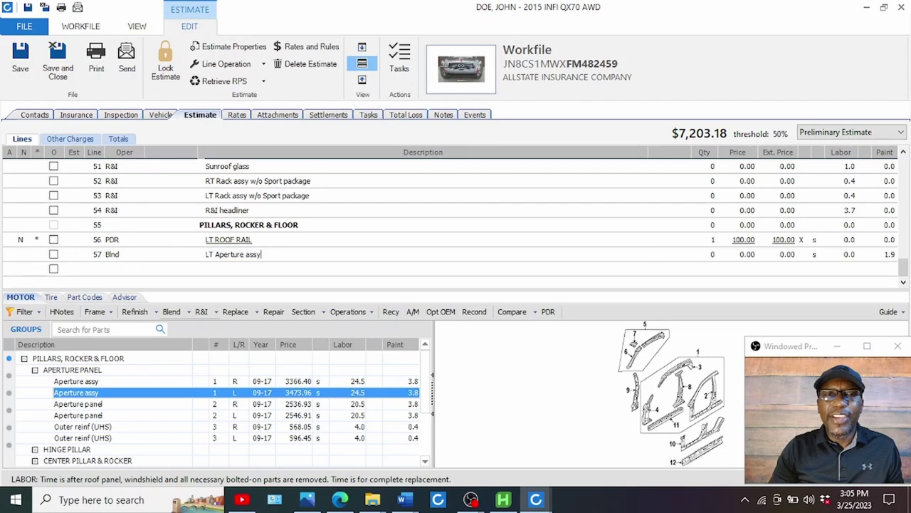
{"action": "key", "text": "BackSpace"}
{"action": "key", "text": "BackSpace"}
{"action": "key", "text": "BackSpace"}
{"action": "key", "text": "BackSpace"}
{"action": "key", "text": "BackSpace"}
{"action": "key", "text": "BackSpace"}
{"action": "key", "text": "BackSpace"}
{"action": "key", "text": "BackSpace"}
{"action": "key", "text": "BackSpace"}
{"action": "key", "text": "BackSpace"}
{"action": "key", "text": "BackSpace"}
{"action": "key", "text": "BackSpace"}
{"action": "key", "text": "BackSpace"}
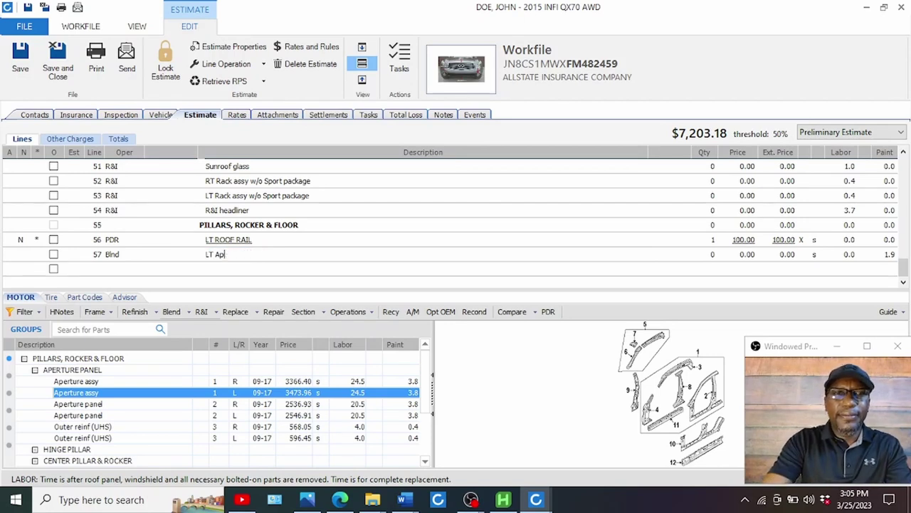
{"action": "type", "text": "R"}
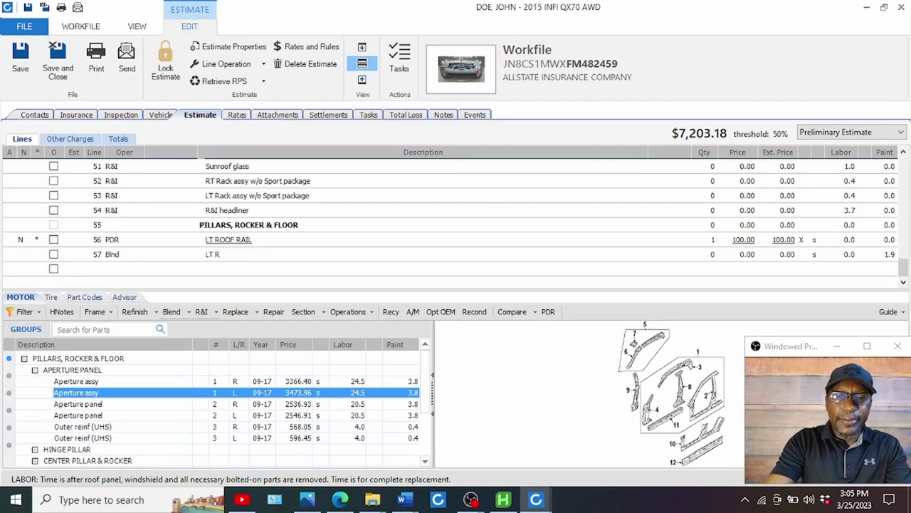
{"action": "type", "text": "OOF RAIL"}
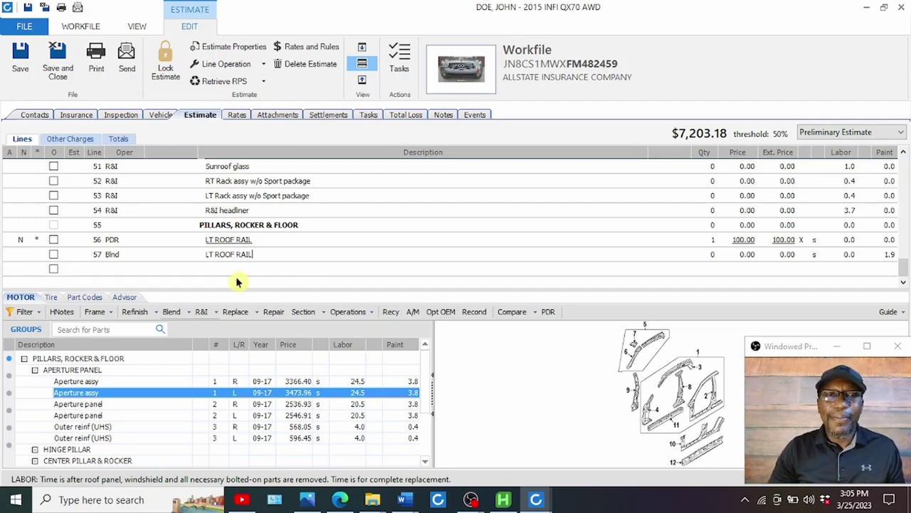
{"action": "key", "text": "shift+Home"}
{"action": "left_click", "coordinate": [223, 271]}
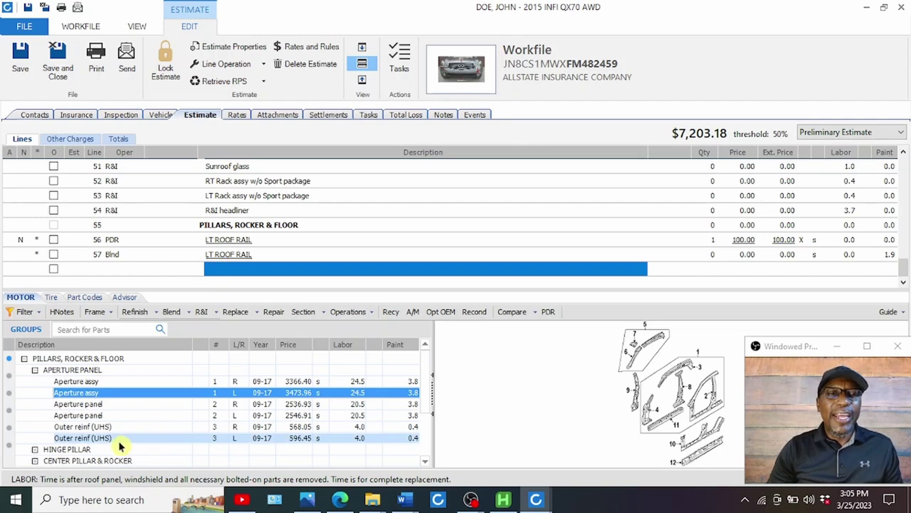
- Collapse the aperture panel parts, expand the exterior trim group, and select the left rocker molding without Sport package
{"action": "left_click", "coordinate": [34, 370]}
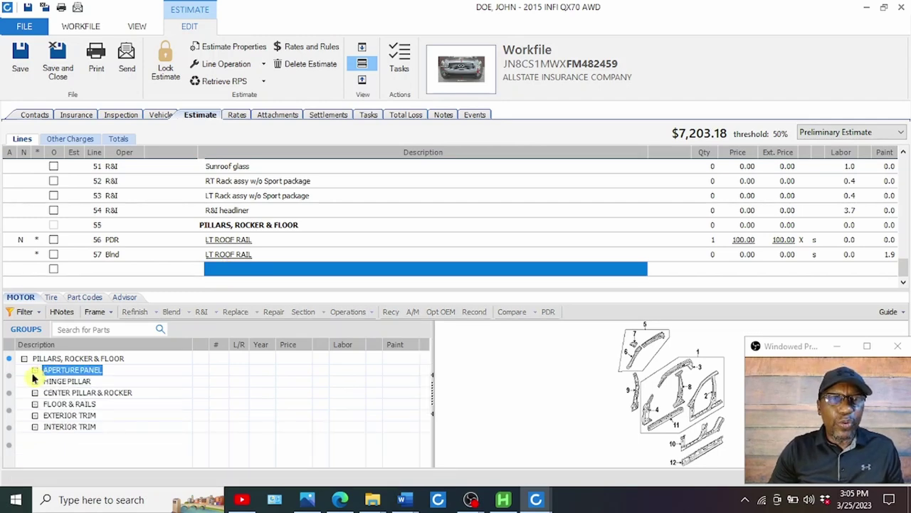
{"action": "left_click", "coordinate": [35, 416]}
{"action": "left_click", "coordinate": [90, 426]}
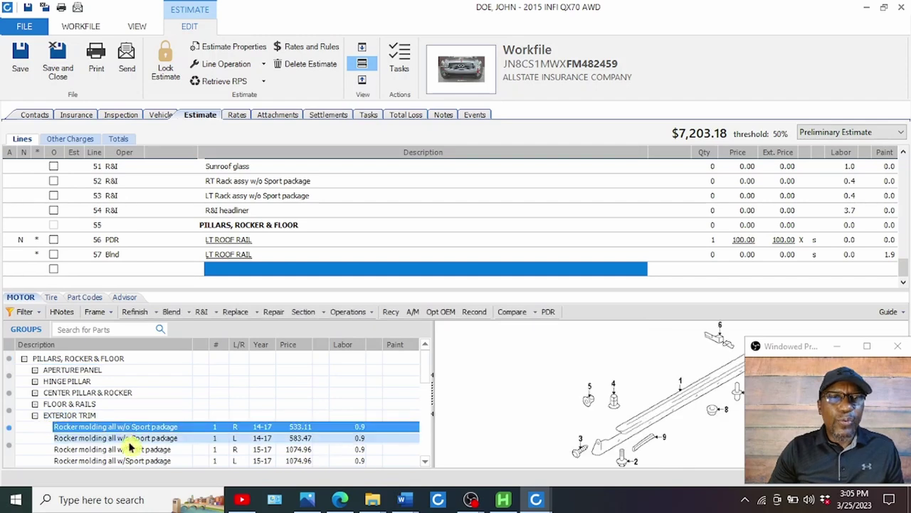
{"action": "scroll", "coordinate": [135, 448], "scroll_direction": "down", "scroll_amount": 2}
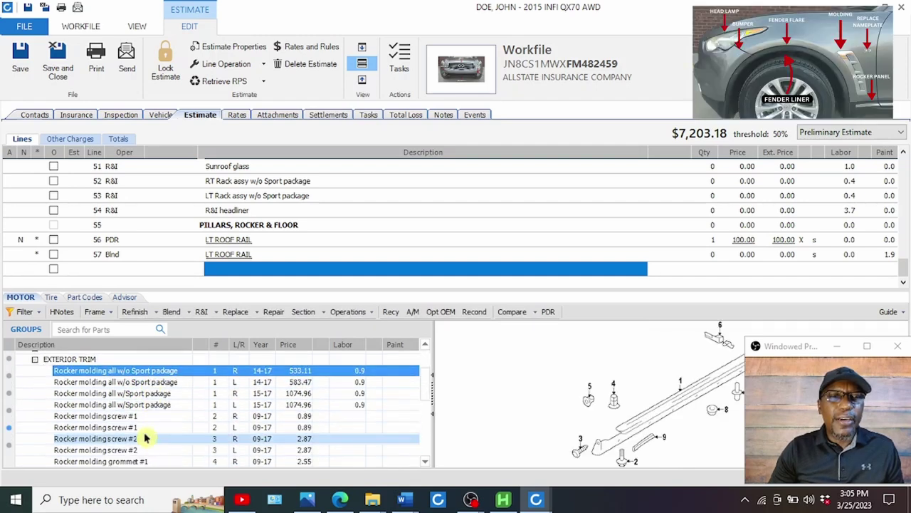
{"action": "left_click", "coordinate": [119, 385]}
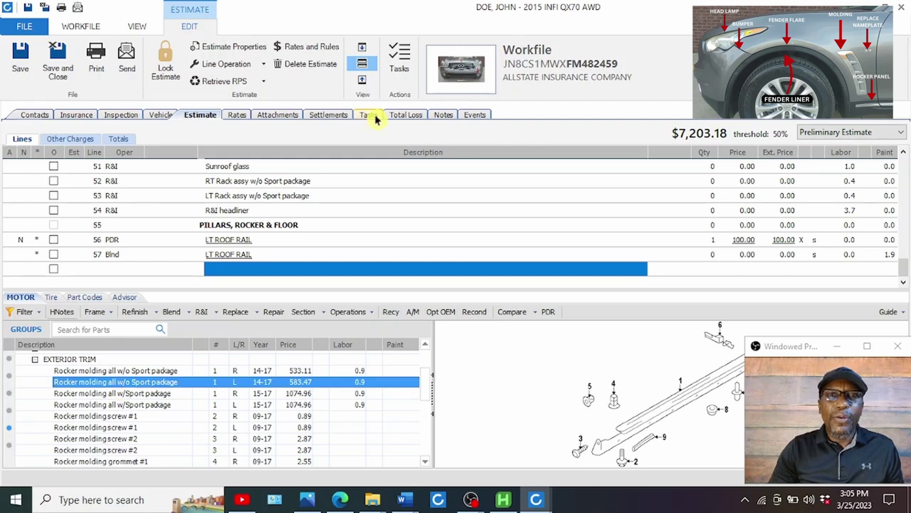
- View the 4. FENDER photo in the workfile attachments to examine the rocker panel area, and close it
{"action": "left_click", "coordinate": [460, 66]}
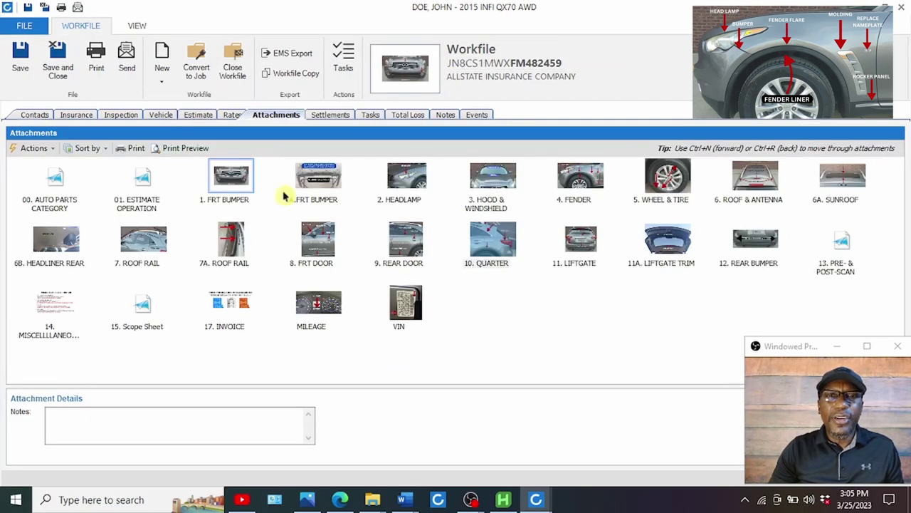
{"action": "double_click", "coordinate": [581, 181]}
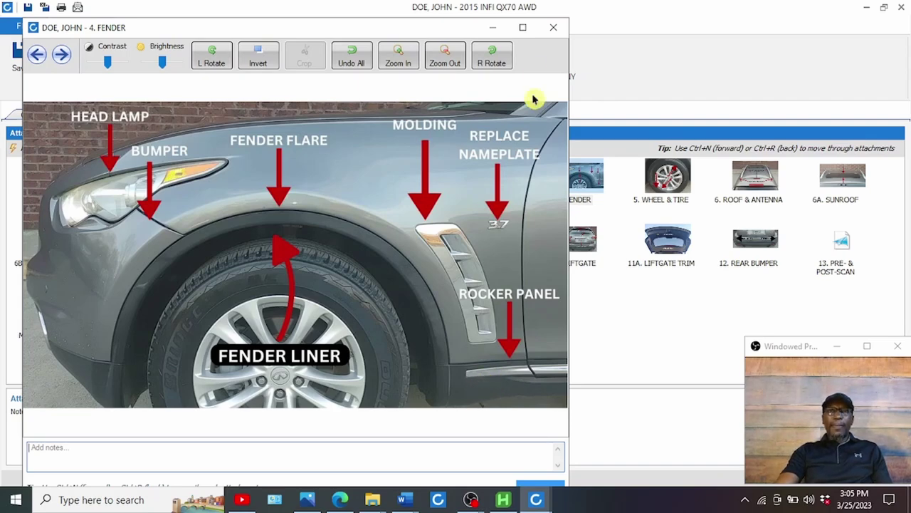
{"action": "left_click", "coordinate": [553, 27]}
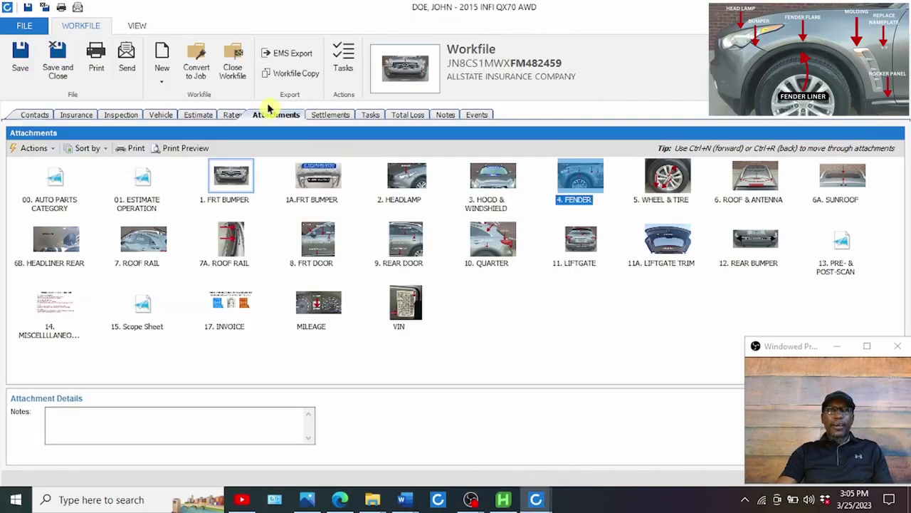
- Add a remove-and-install line for the left rocker molding without Sport package to the estimate
{"action": "left_click", "coordinate": [202, 115]}
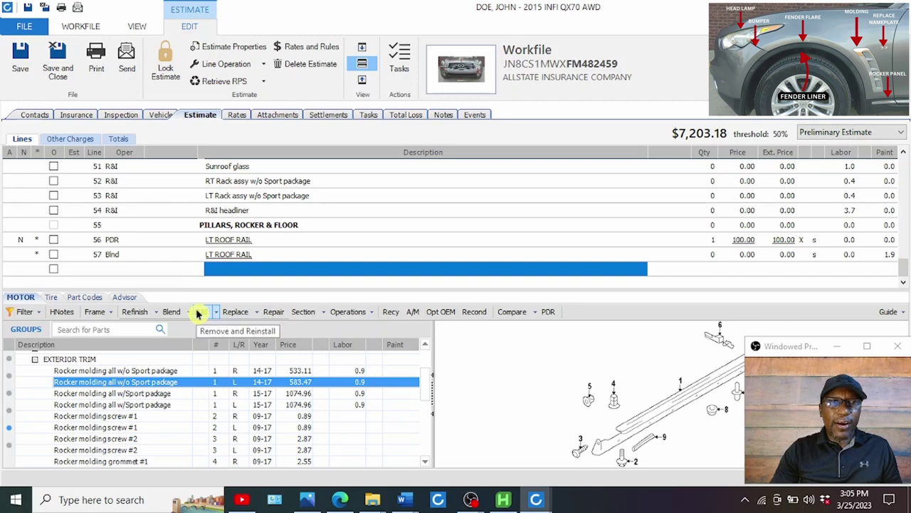
{"action": "left_click", "coordinate": [198, 314]}
{"action": "left_click", "coordinate": [238, 268]}
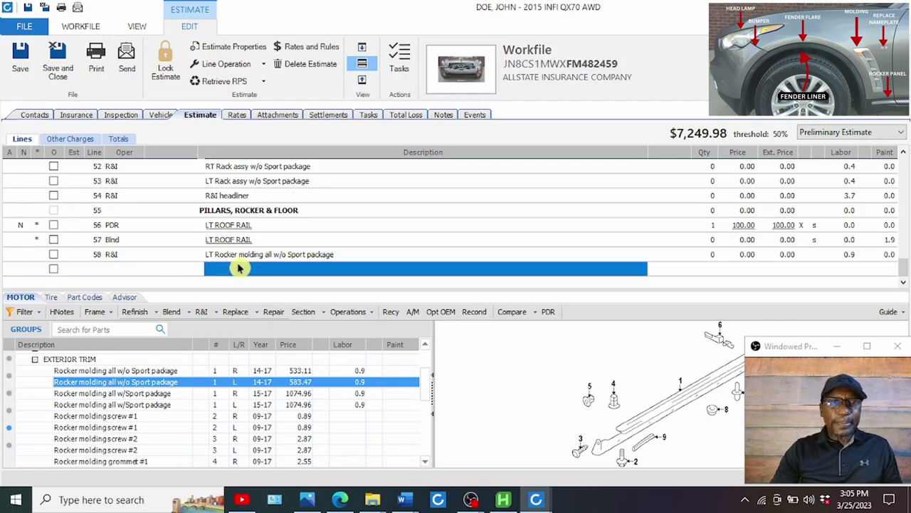
- Add a replace line for the left rocker molding screw #1, skipping the aftermarket part offered
{"action": "left_click", "coordinate": [89, 419]}
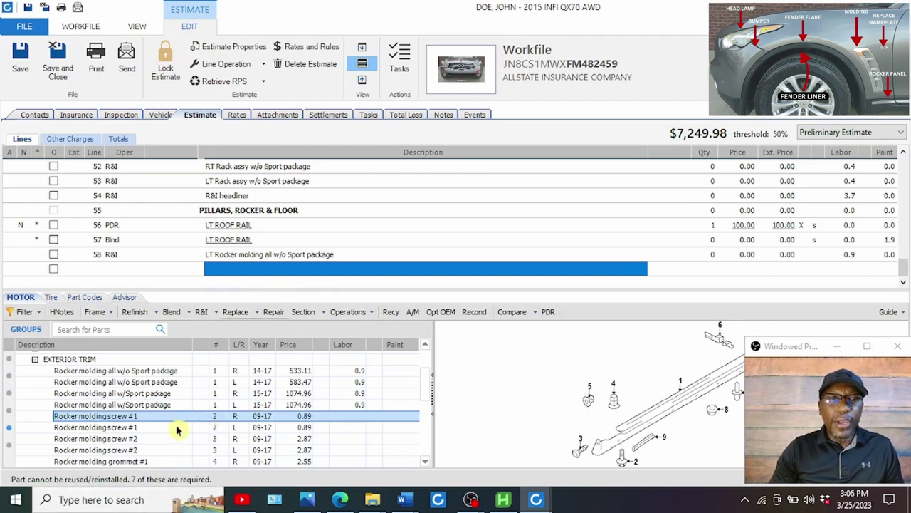
{"action": "left_click", "coordinate": [117, 427]}
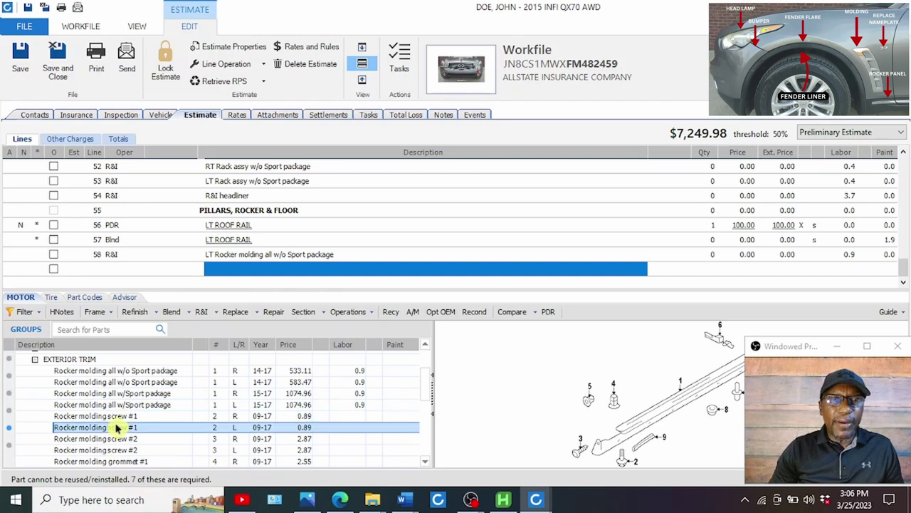
{"action": "left_click", "coordinate": [232, 315]}
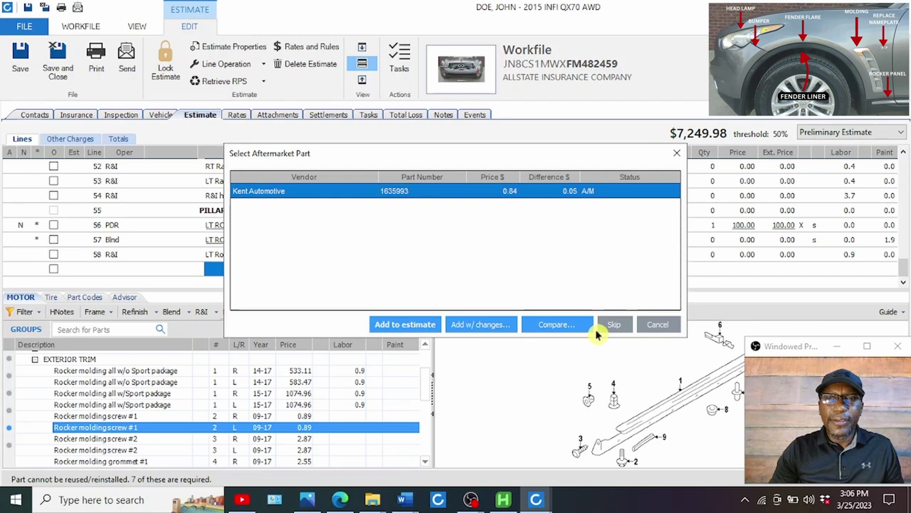
{"action": "left_click", "coordinate": [616, 328]}
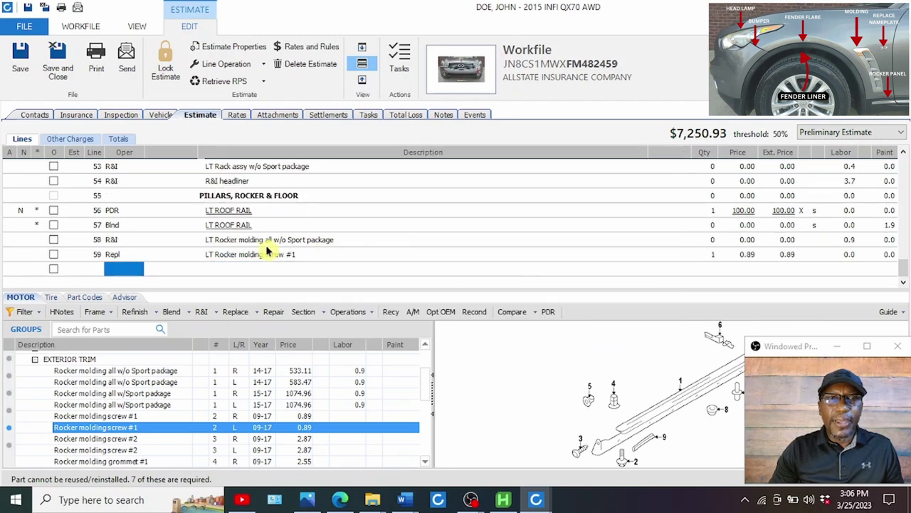
- Set the quantity of the left rocker molding screw #1 line to 7 and check the part's footnote
{"action": "left_click", "coordinate": [256, 253]}
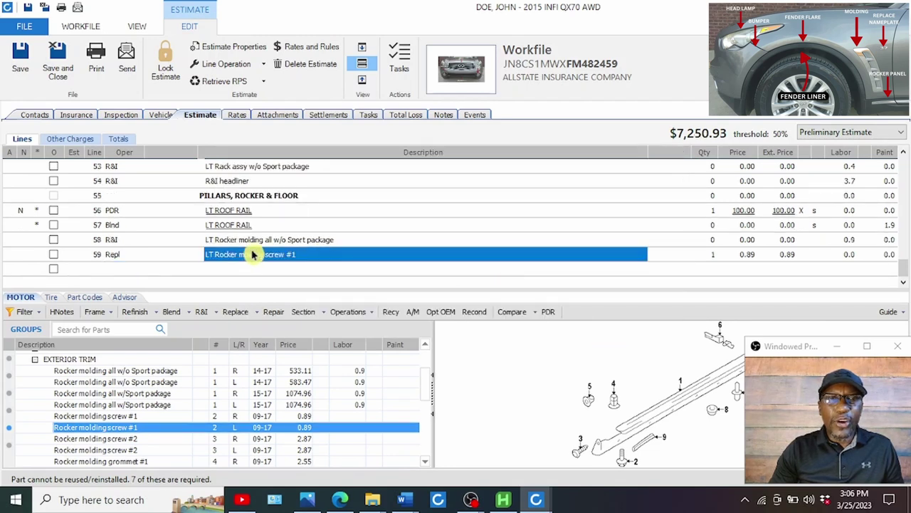
{"action": "left_click", "coordinate": [711, 254]}
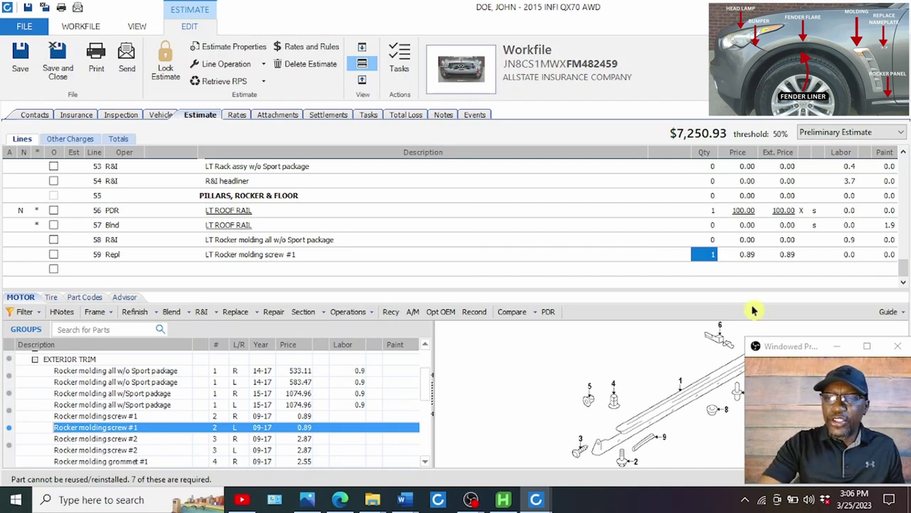
{"action": "type", "text": "7"}
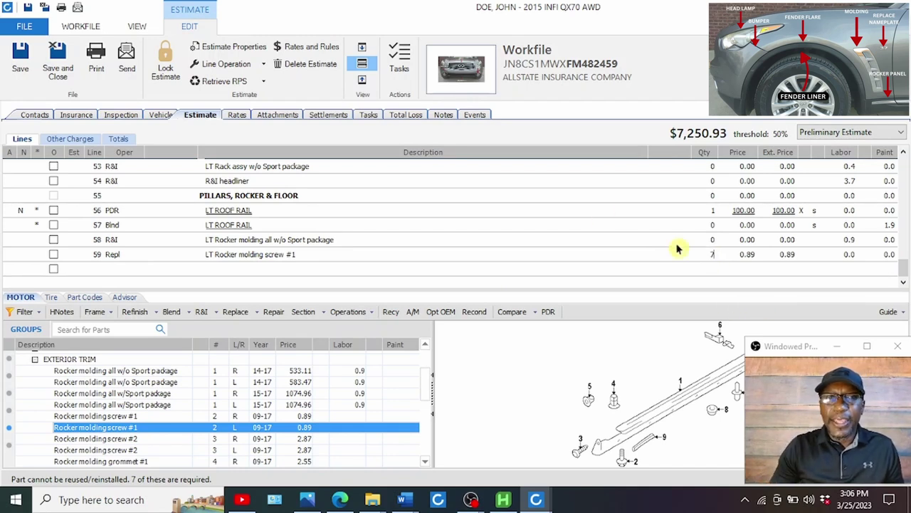
{"action": "left_click", "coordinate": [99, 479]}
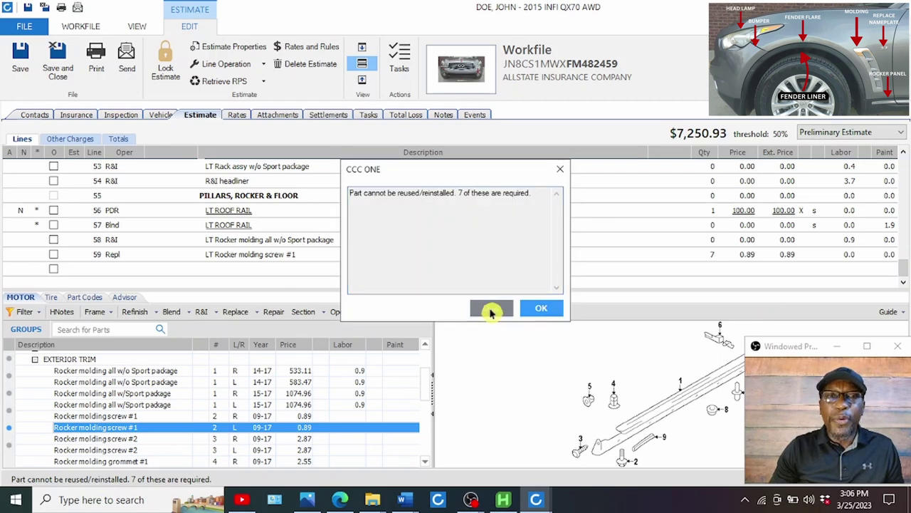
{"action": "left_click", "coordinate": [540, 310]}
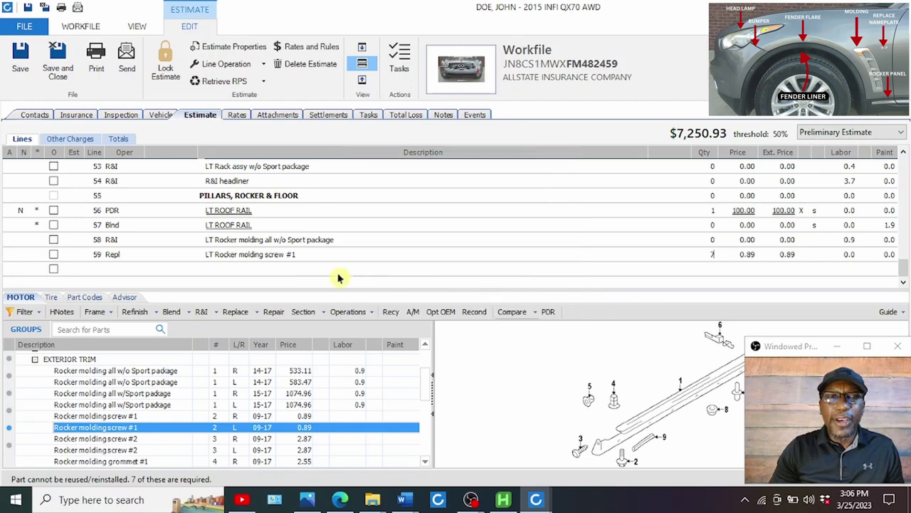
- Paste the part's footnote into the line notes of the left rocker molding screw #1 line
{"action": "left_click", "coordinate": [255, 256]}
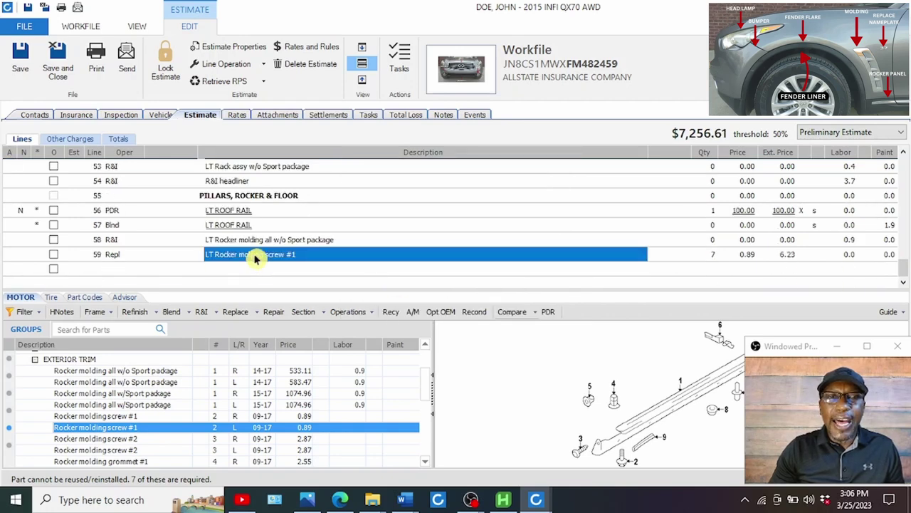
{"action": "right_click", "coordinate": [318, 256]}
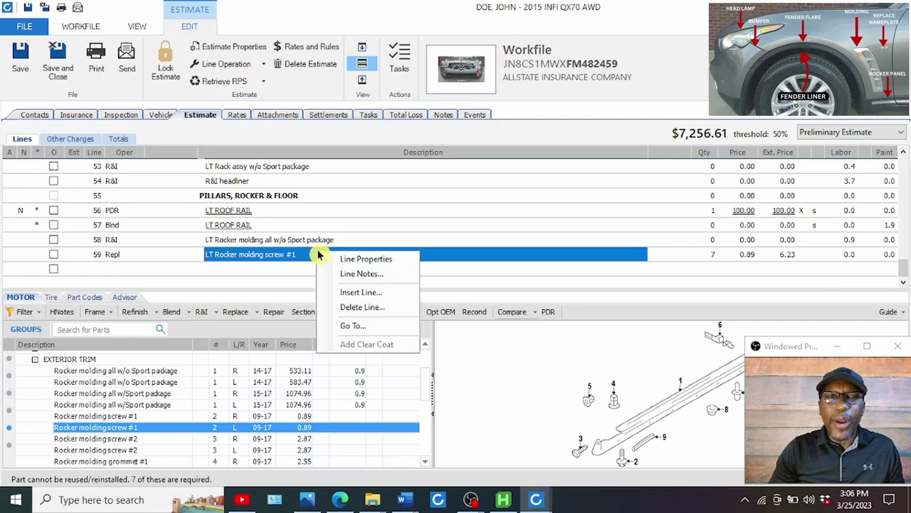
{"action": "left_click", "coordinate": [353, 274]}
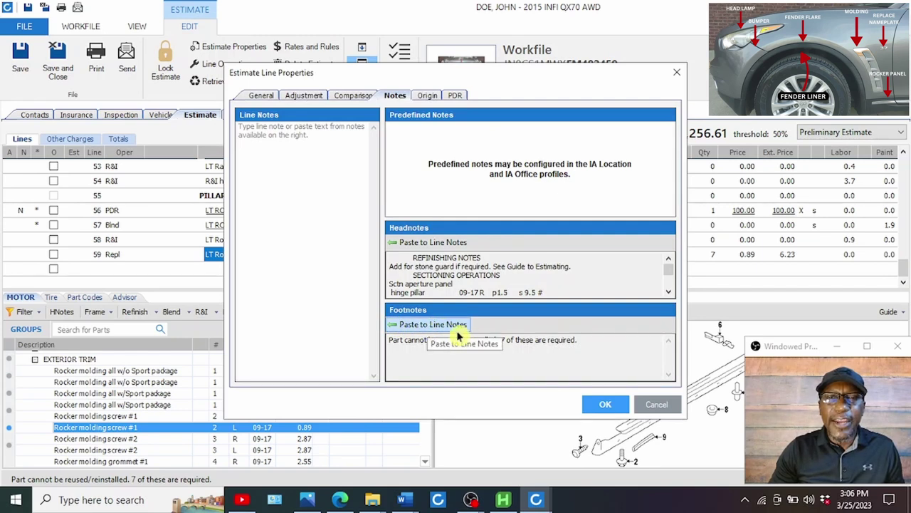
{"action": "left_click", "coordinate": [428, 326]}
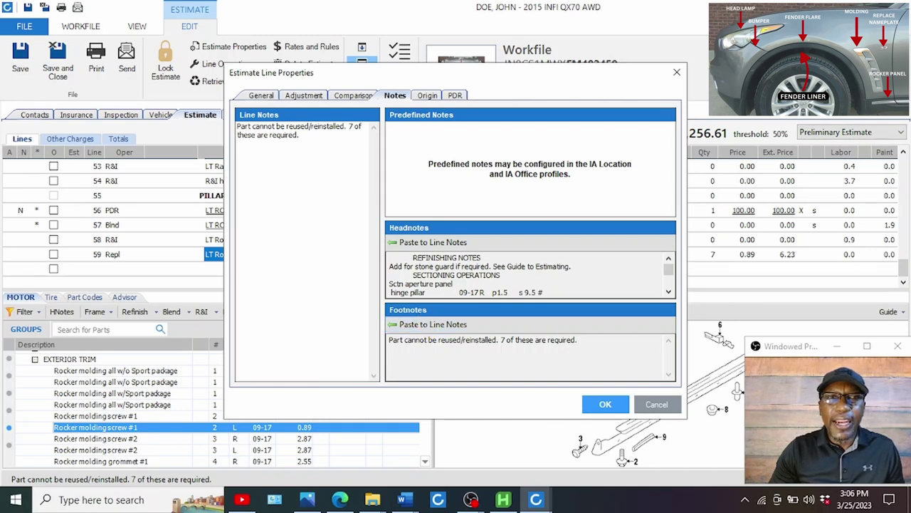
{"action": "left_click", "coordinate": [604, 406]}
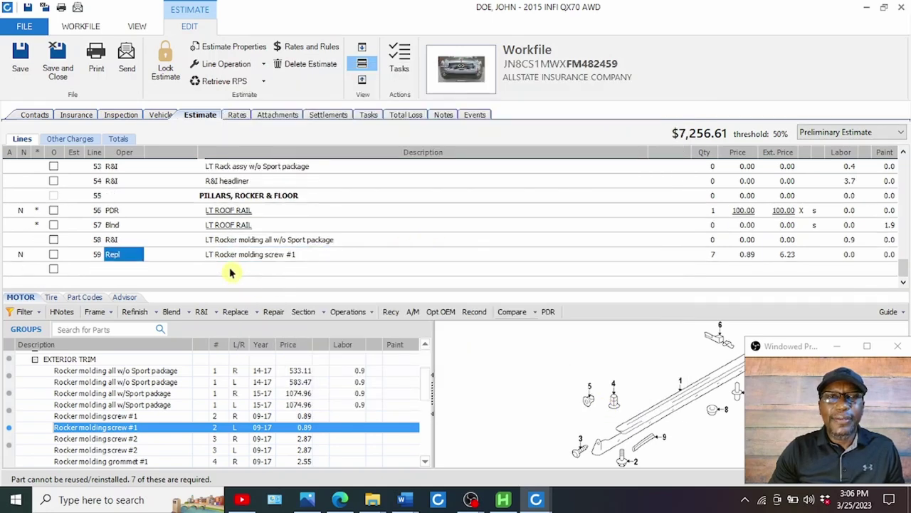
{"action": "left_click", "coordinate": [230, 270]}
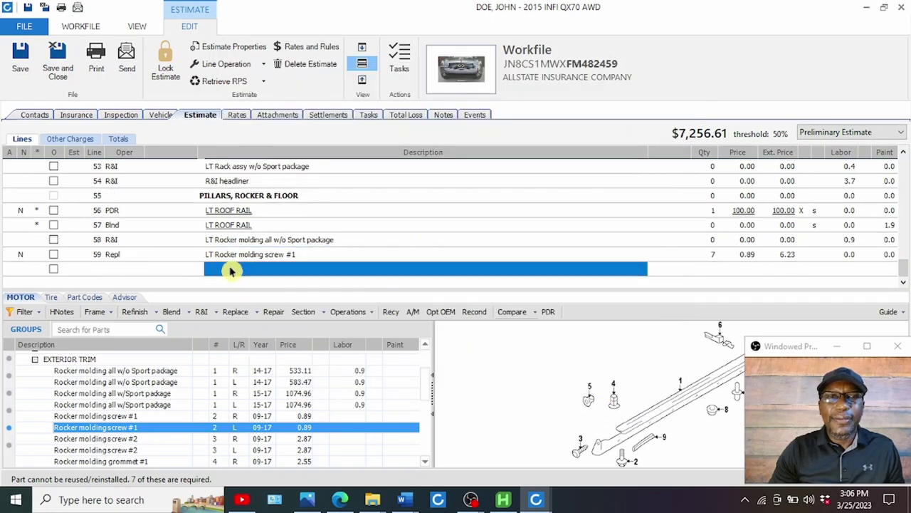
- Return to the parts groups, open FRONT DOOR, and expand its DOOR & COMPONENTS parts
{"action": "left_click", "coordinate": [33, 359]}
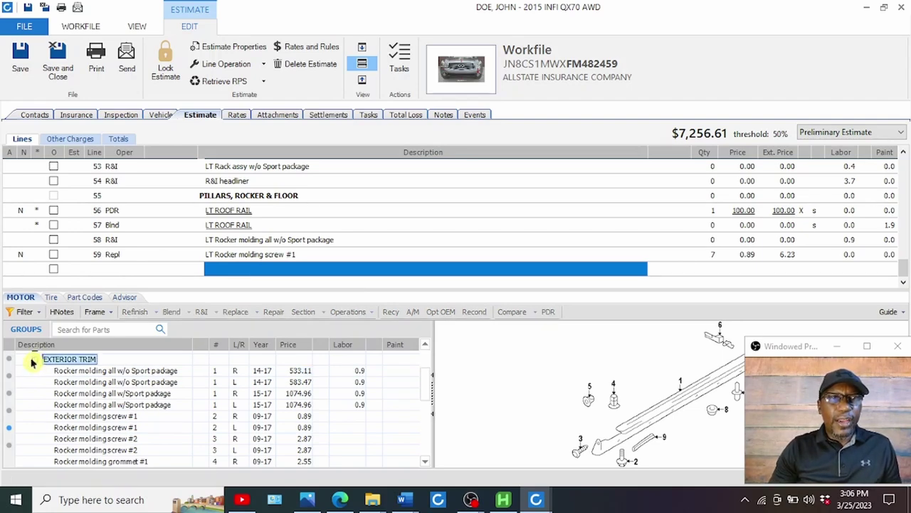
{"action": "left_click", "coordinate": [27, 331]}
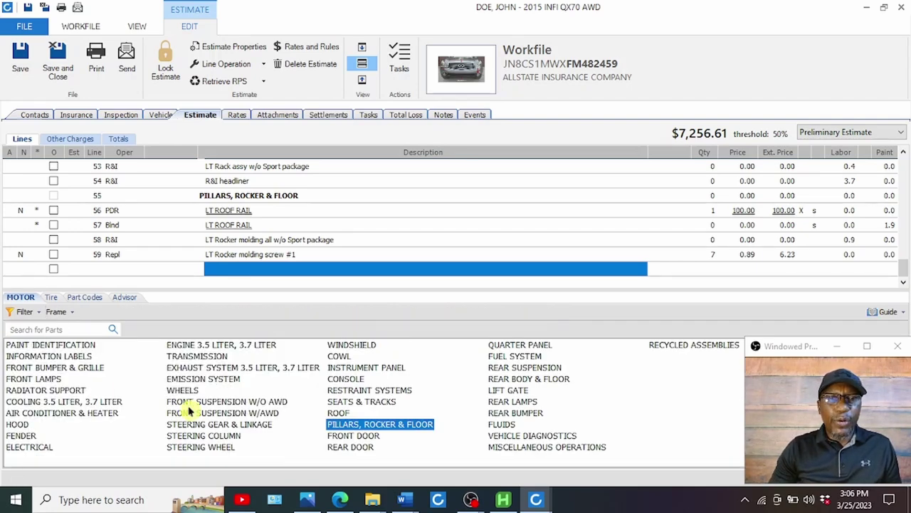
{"action": "left_click", "coordinate": [348, 437]}
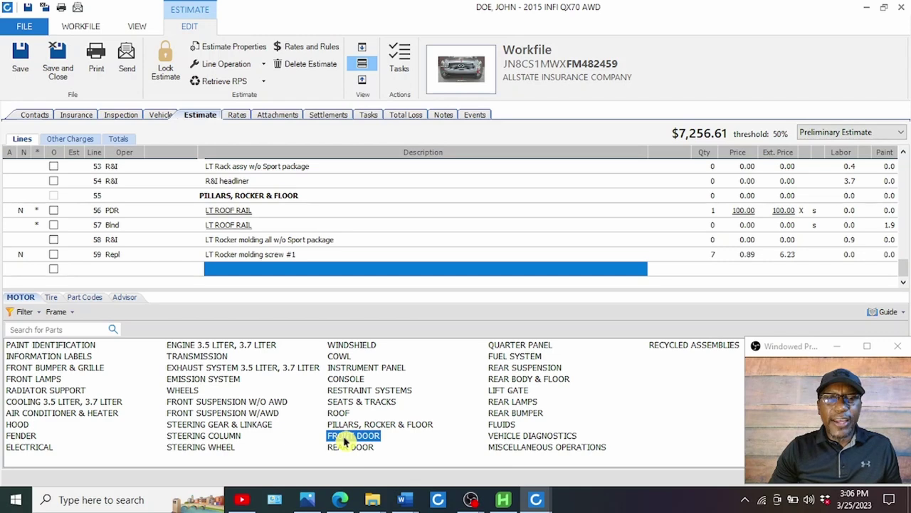
{"action": "double_click", "coordinate": [345, 437]}
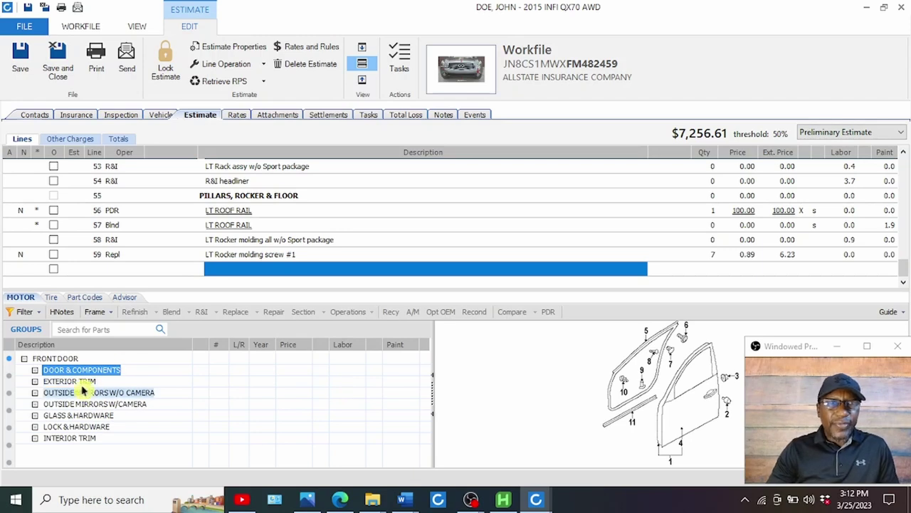
{"action": "left_click", "coordinate": [33, 370]}
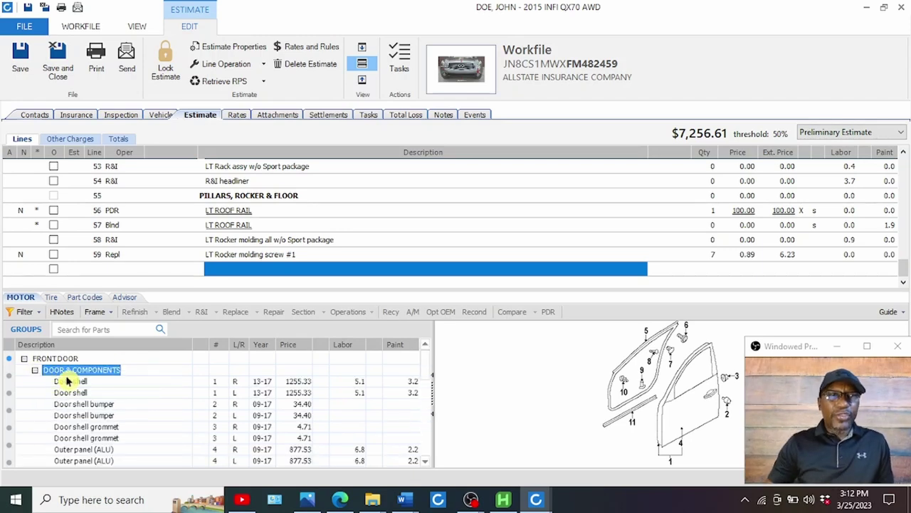
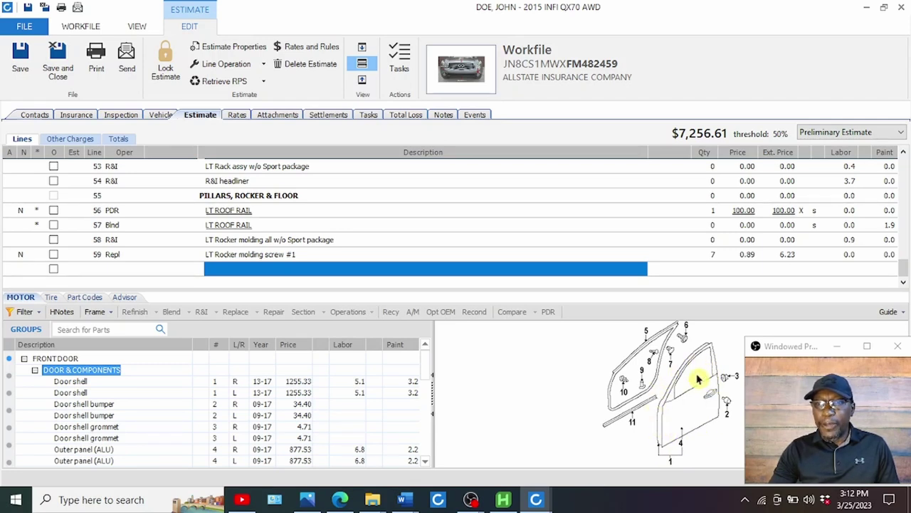
- Add a repair line for the left front door outer panel (ALU) with 1.0 body labor hours
{"action": "left_click", "coordinate": [680, 445]}
{"action": "left_click", "coordinate": [105, 461]}
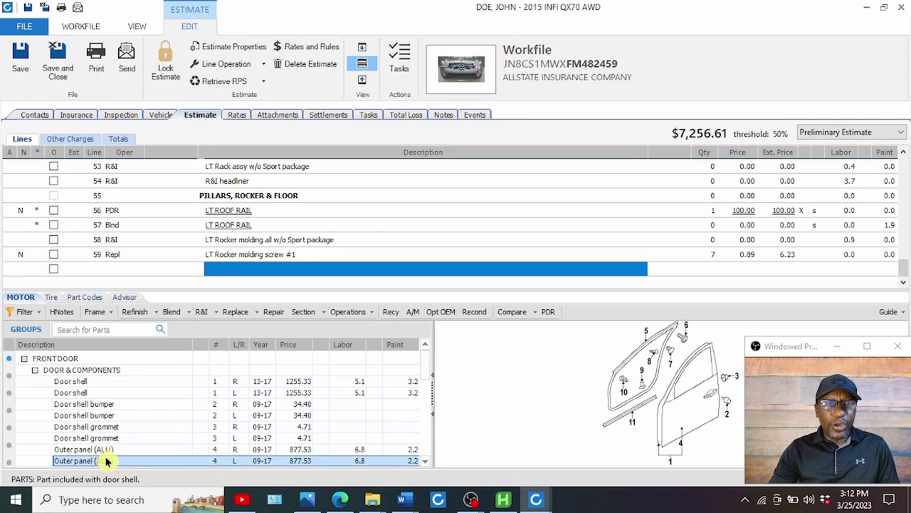
{"action": "scroll", "coordinate": [118, 439], "scroll_direction": "down", "scroll_amount": 1}
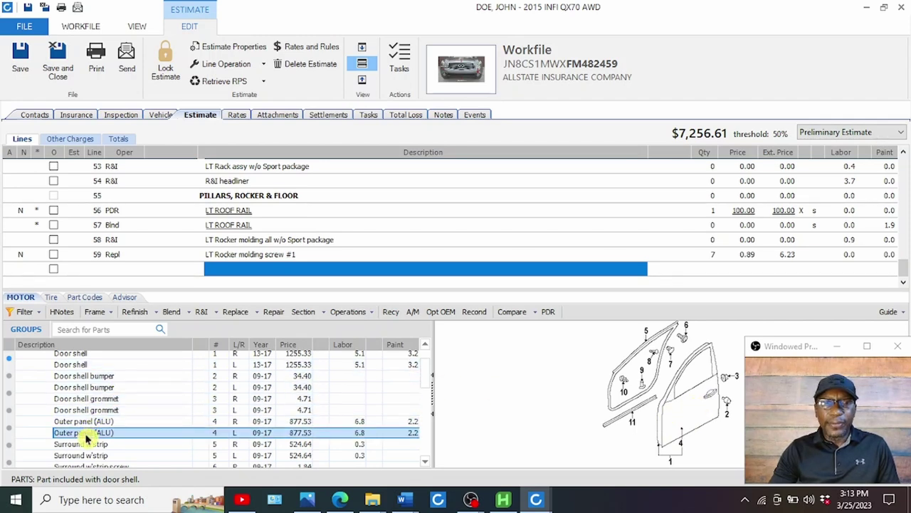
{"action": "left_click", "coordinate": [275, 313]}
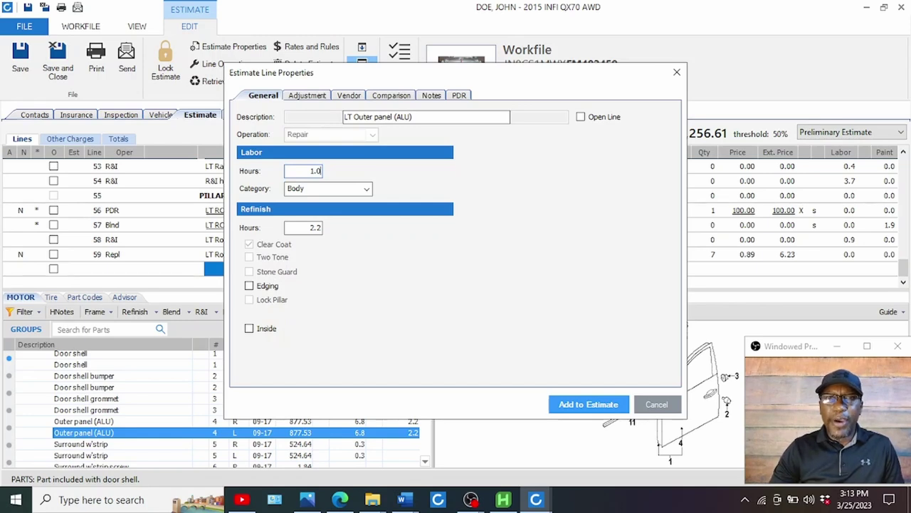
{"action": "left_click", "coordinate": [577, 403]}
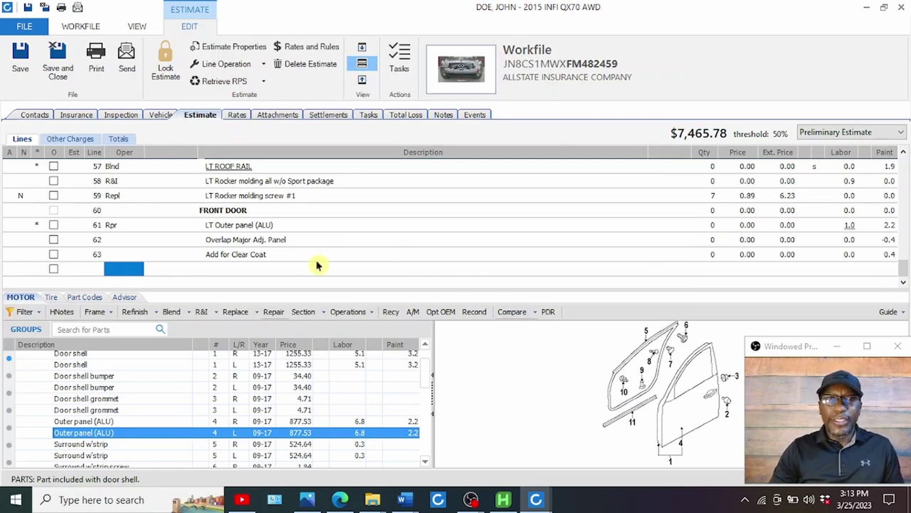
- View the 8. FRT DOOR photo in the workfile attachments, examine its R&I note for the inside door panel, and close it
{"action": "left_click", "coordinate": [460, 73]}
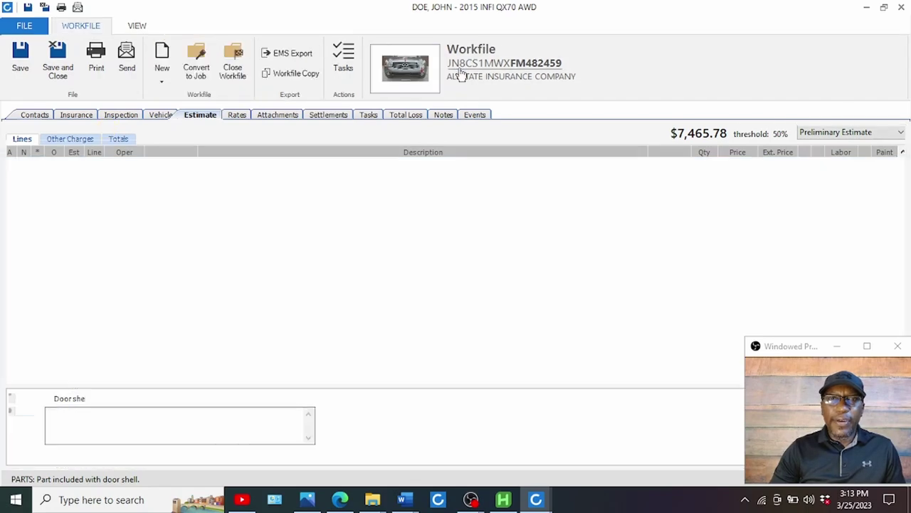
{"action": "double_click", "coordinate": [313, 246]}
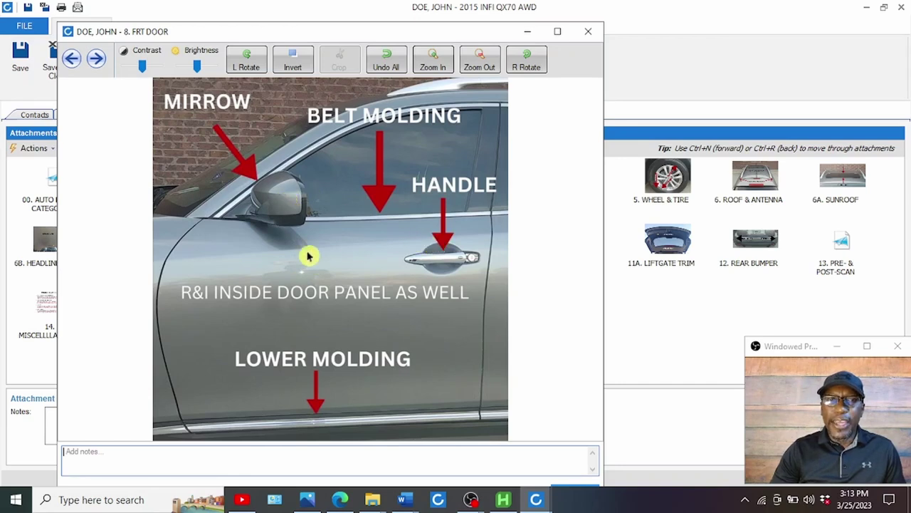
{"action": "left_click_drag", "start_coordinate": [182, 281], "coordinate": [474, 320]}
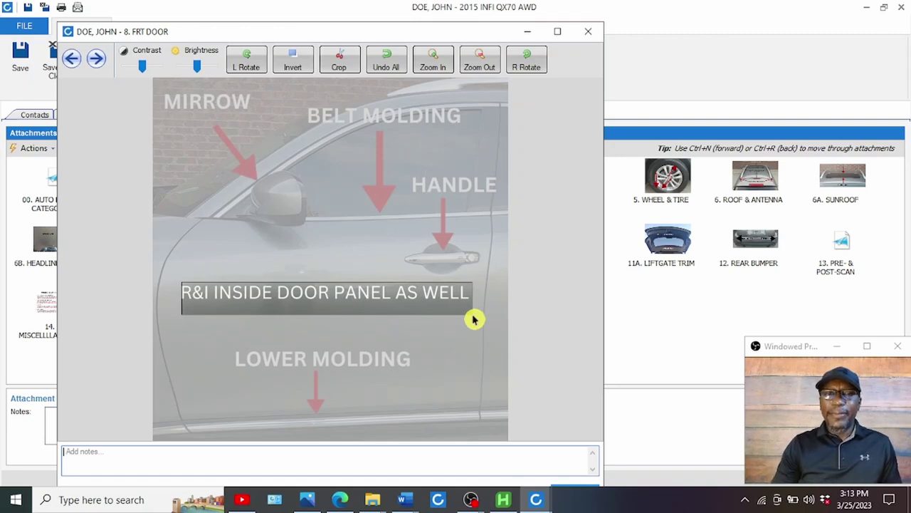
{"action": "left_click", "coordinate": [591, 32]}
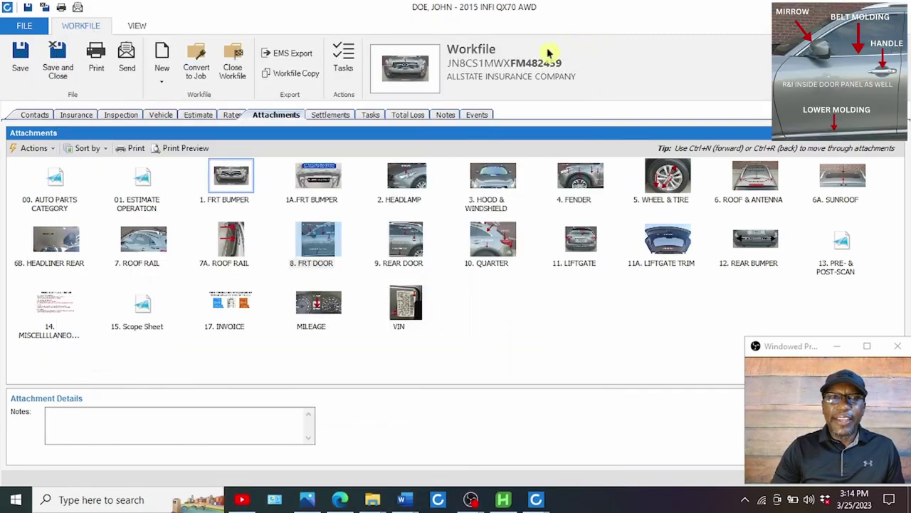
- Return to the estimate lines and select the left surround weatherstrip among the front door components
{"action": "left_click", "coordinate": [200, 116]}
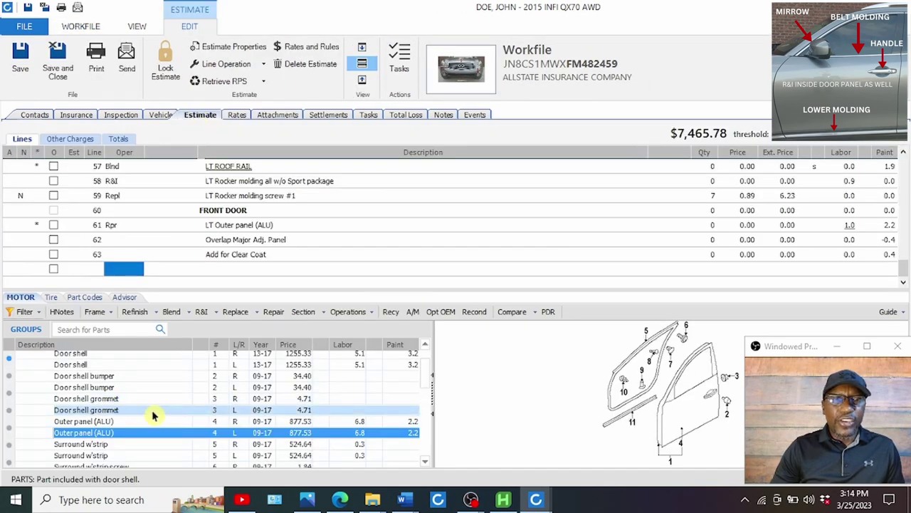
{"action": "scroll", "coordinate": [156, 409], "scroll_direction": "down", "scroll_amount": 1}
{"action": "left_click", "coordinate": [107, 416]}
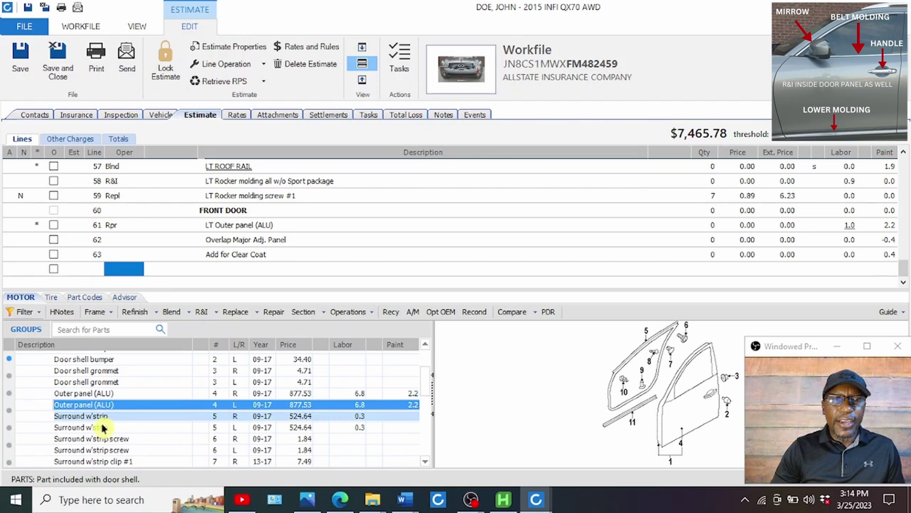
{"action": "left_click", "coordinate": [99, 427]}
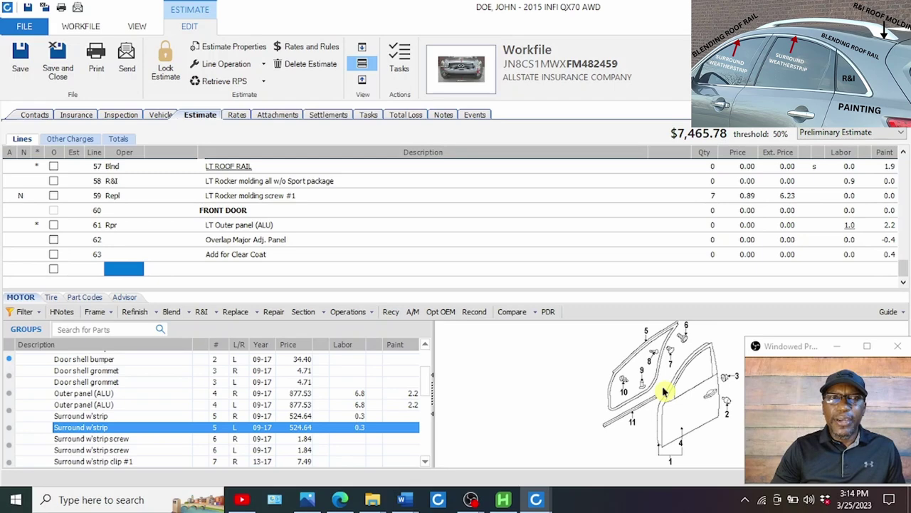
- View the 7. ROOF RAIL and 7A. ROOF RAIL photos in the attachments, examine the surround weatherstrip markings, and return to the estimate lines
{"action": "left_click", "coordinate": [462, 79]}
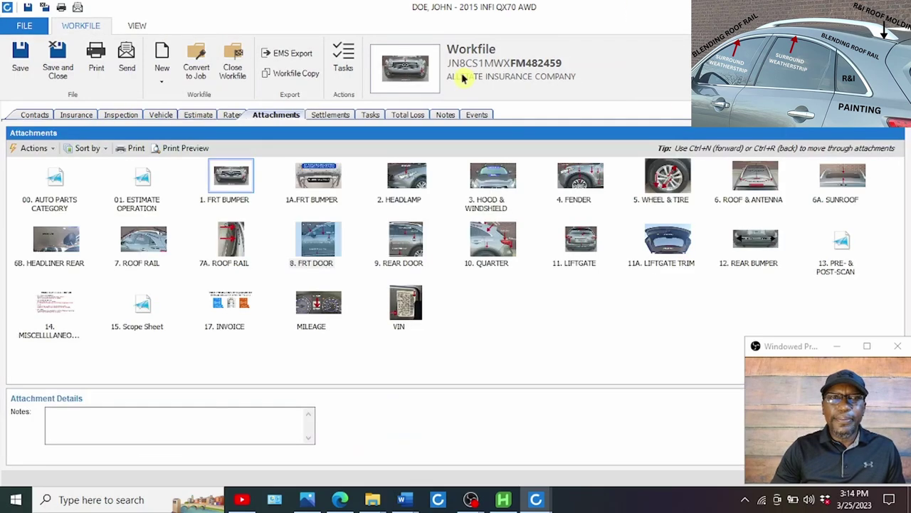
{"action": "double_click", "coordinate": [145, 244]}
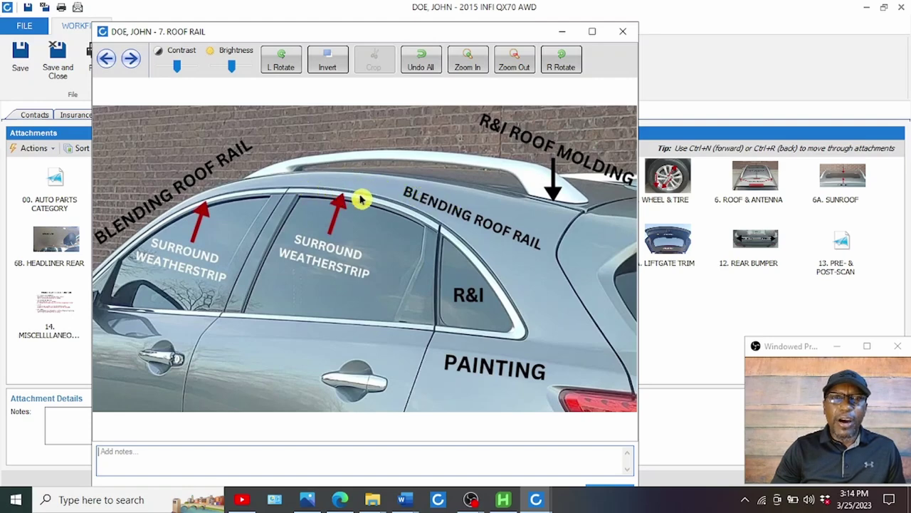
{"action": "left_click", "coordinate": [131, 59]}
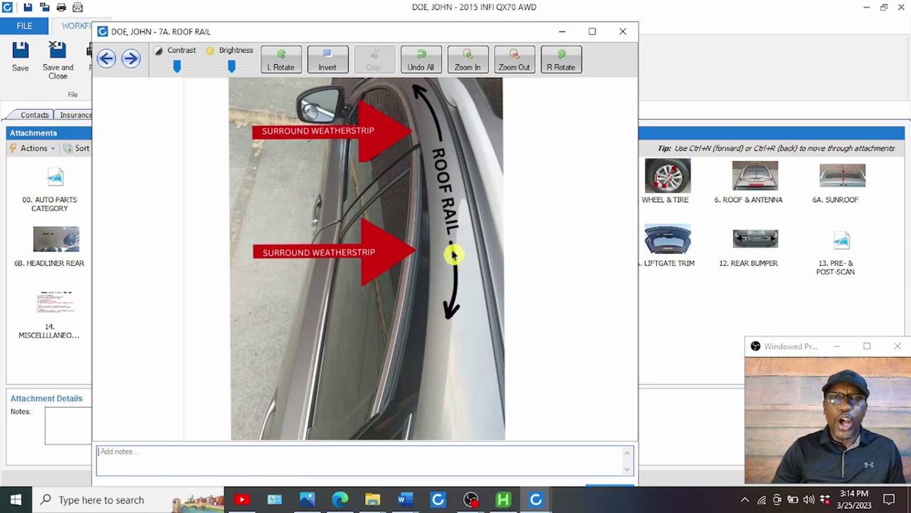
{"action": "left_click", "coordinate": [623, 31]}
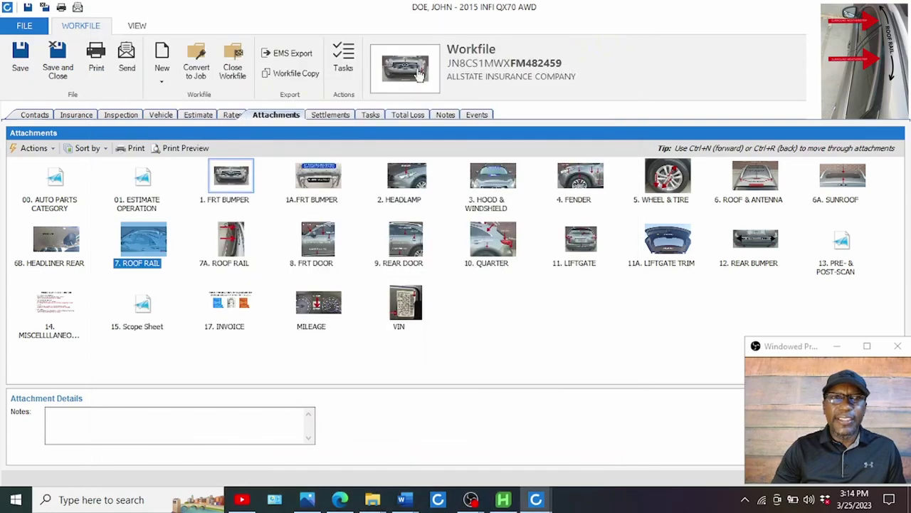
{"action": "left_click", "coordinate": [200, 116]}
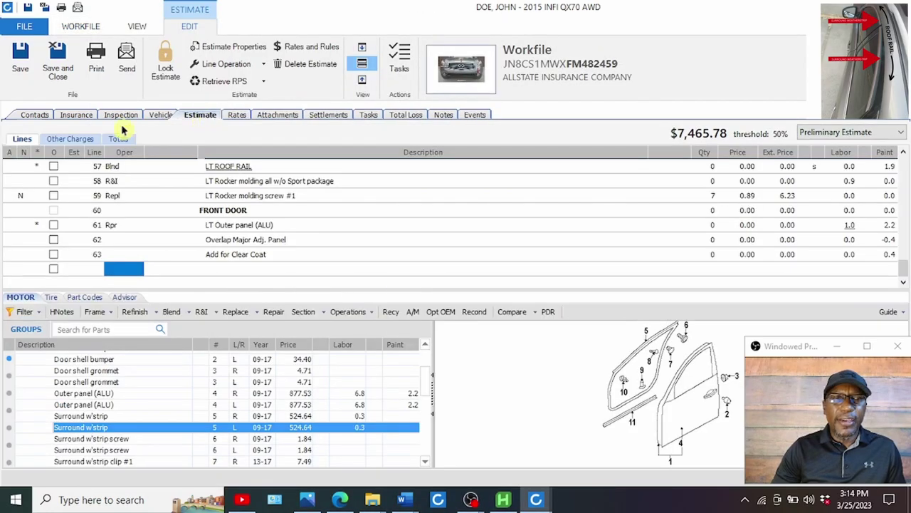
- Add an R&I line for the left front door surround weatherstrip and move to the empty line below it
{"action": "left_click", "coordinate": [74, 429]}
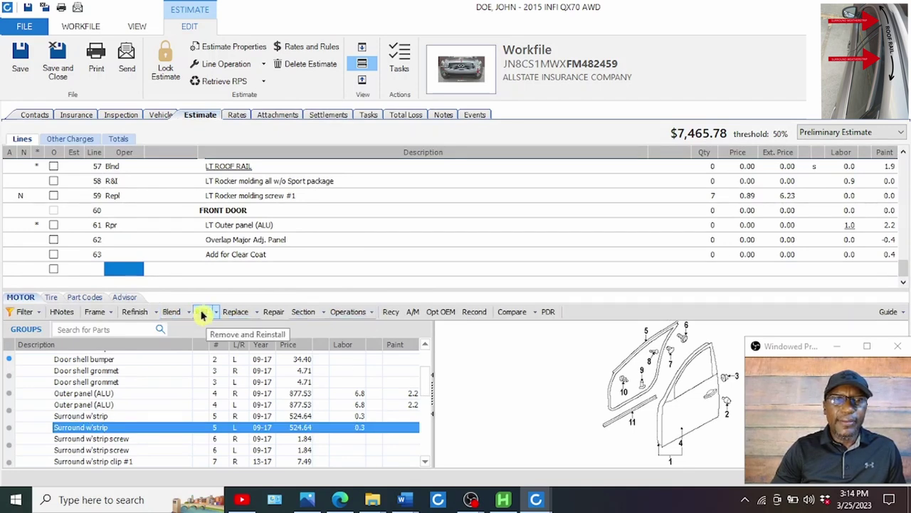
{"action": "left_click", "coordinate": [203, 314]}
{"action": "left_click", "coordinate": [230, 266]}
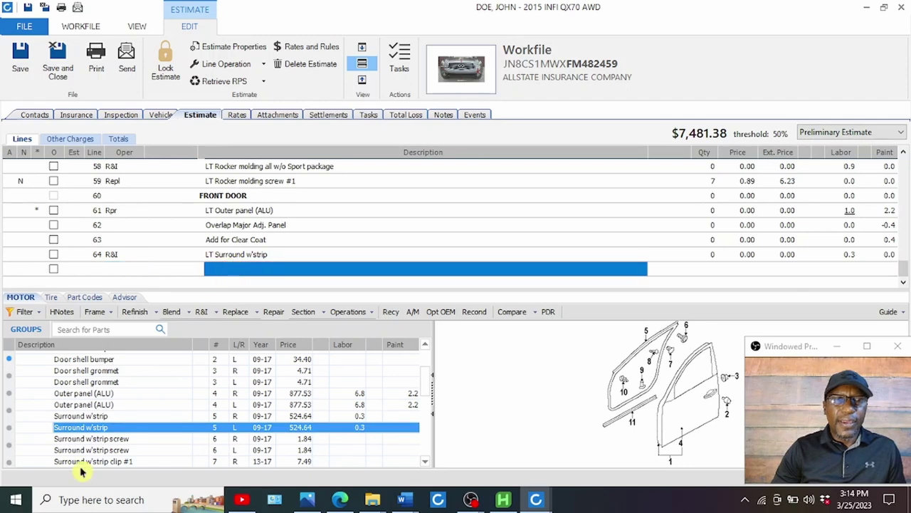
- Collapse the front door's DOOR & COMPONENTS parts and expand EXTERIOR TRIM
{"action": "scroll", "coordinate": [82, 463], "scroll_direction": "down", "scroll_amount": 1}
{"action": "left_click", "coordinate": [96, 434]}
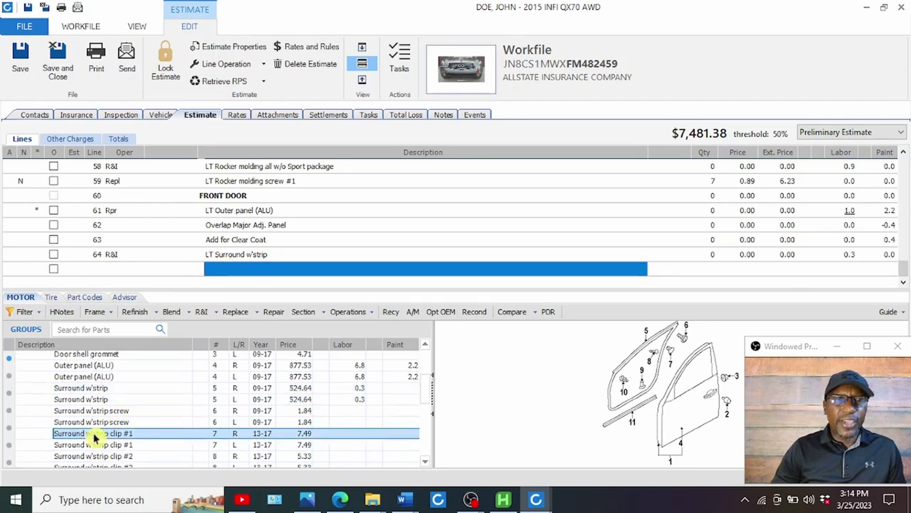
{"action": "scroll", "coordinate": [96, 435], "scroll_direction": "up", "scroll_amount": 3}
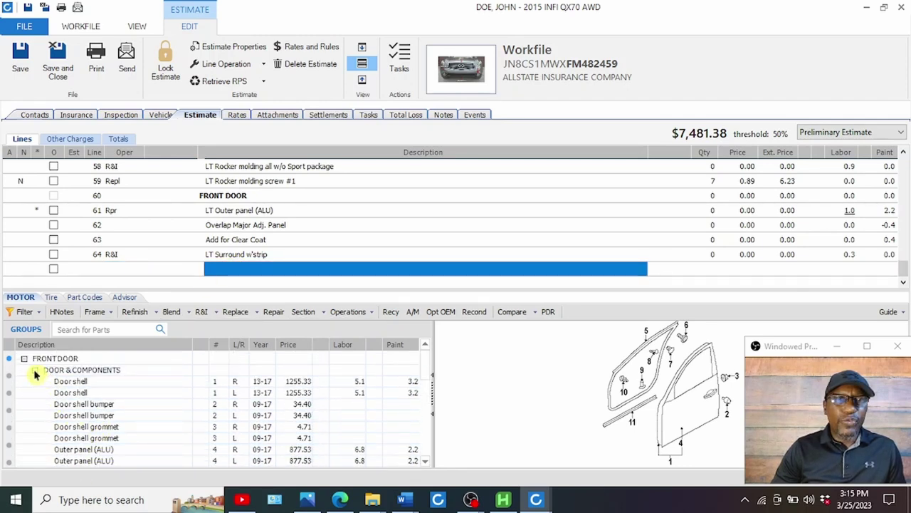
{"action": "left_click", "coordinate": [35, 370]}
{"action": "left_click", "coordinate": [57, 381]}
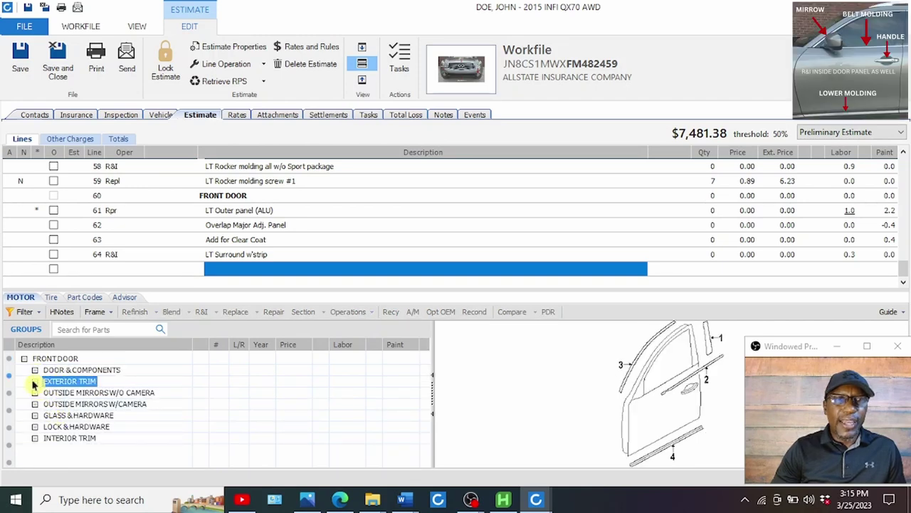
{"action": "left_click", "coordinate": [35, 381]}
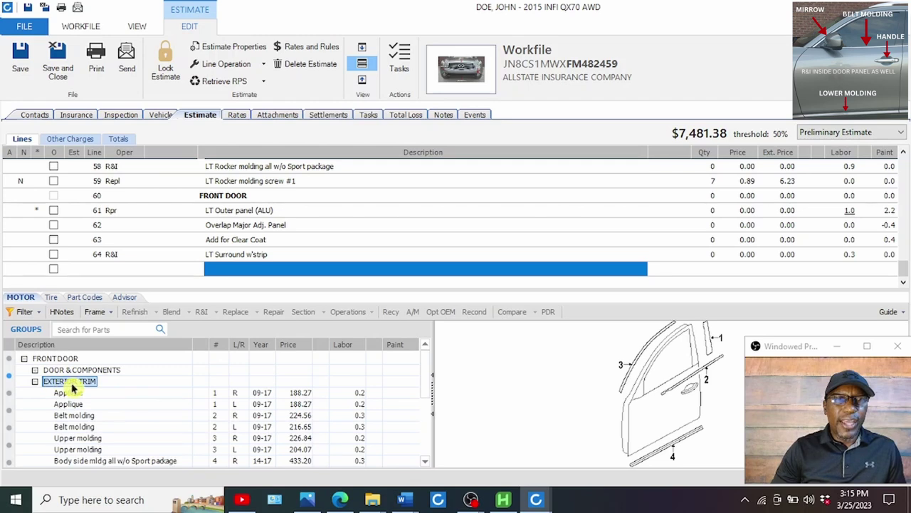
- Cancel the R&I attempt on the left front door belt molding and add a replace line for it instead
{"action": "left_click", "coordinate": [74, 428]}
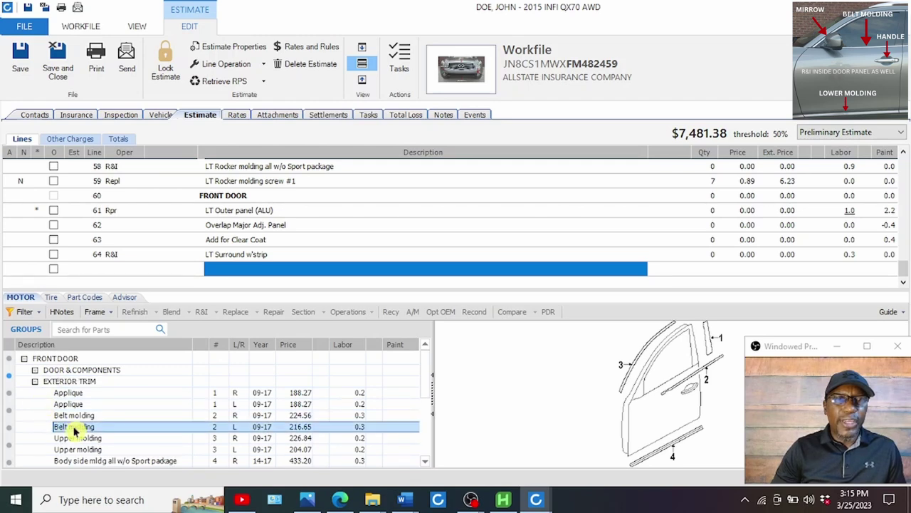
{"action": "left_click", "coordinate": [201, 313]}
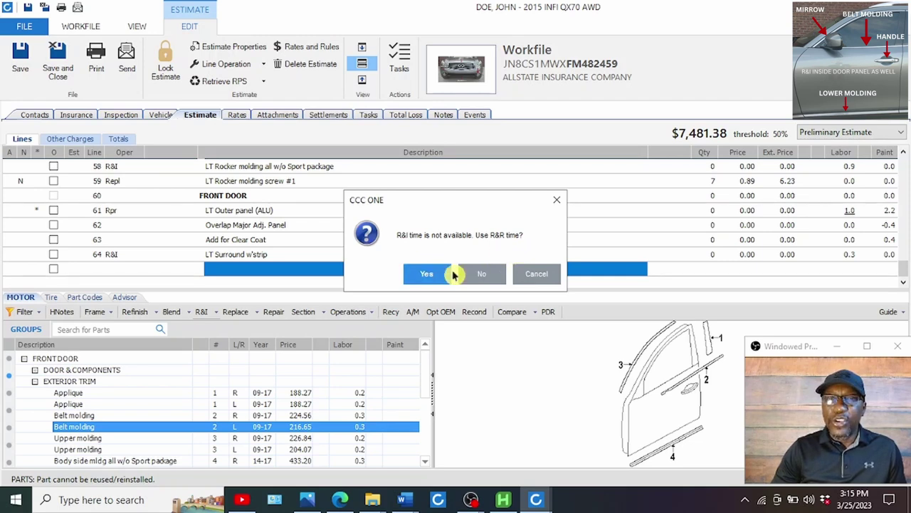
{"action": "left_click", "coordinate": [535, 274]}
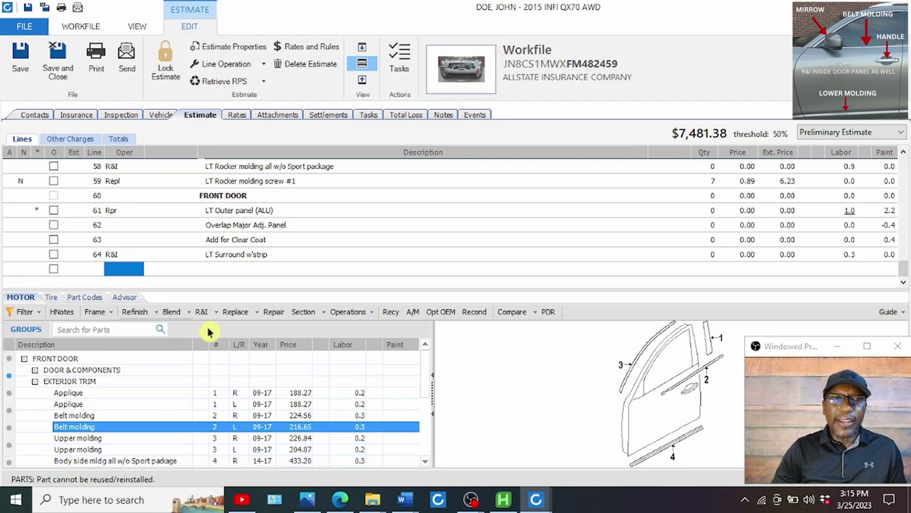
{"action": "left_click", "coordinate": [235, 318]}
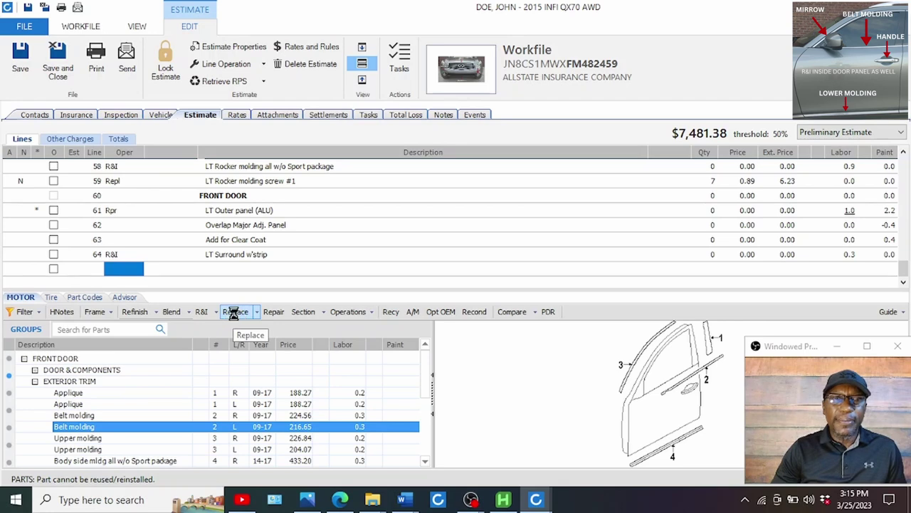
{"action": "left_click", "coordinate": [234, 254]}
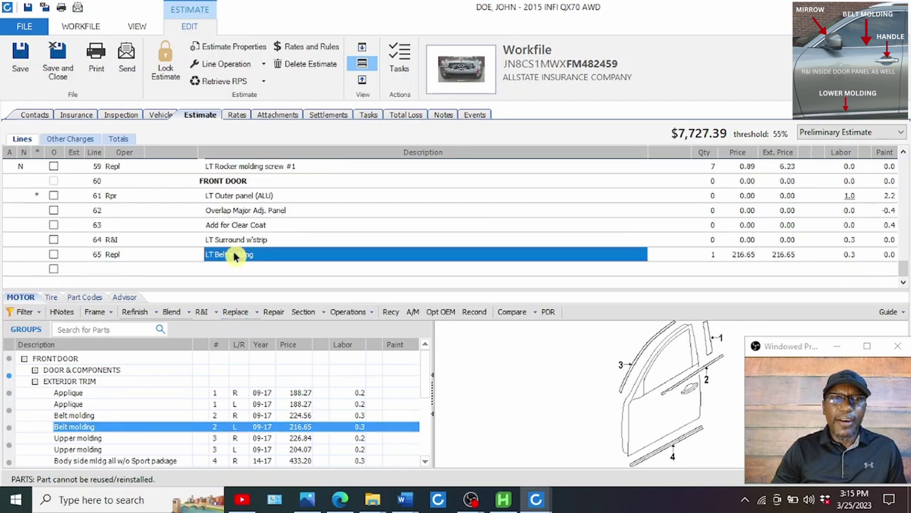
- Read the belt molding's footnote, paste it into the left belt molding's line notes, and check the note on the line
{"action": "left_click", "coordinate": [68, 482]}
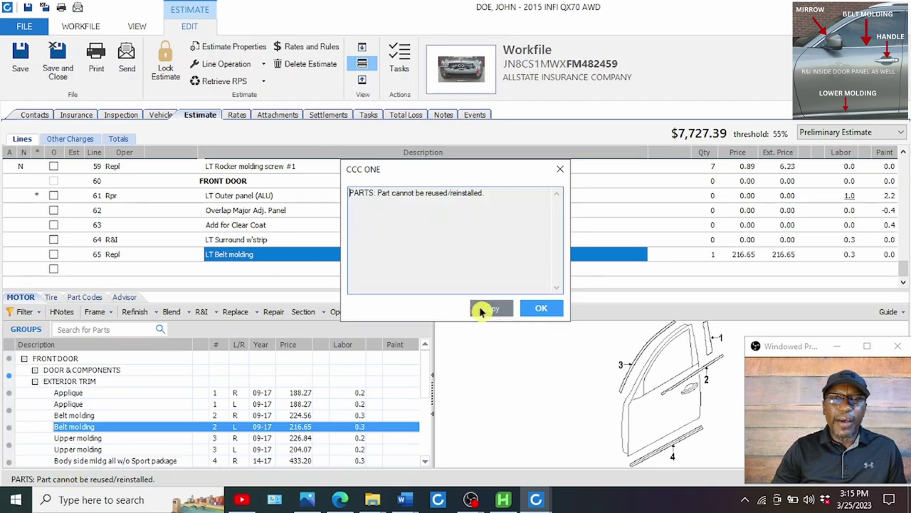
{"action": "left_click", "coordinate": [537, 310]}
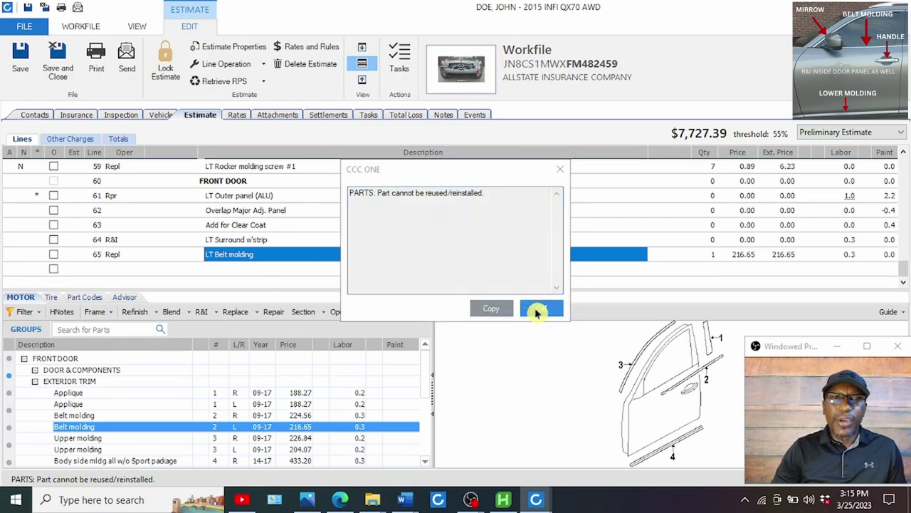
{"action": "right_click", "coordinate": [279, 257]}
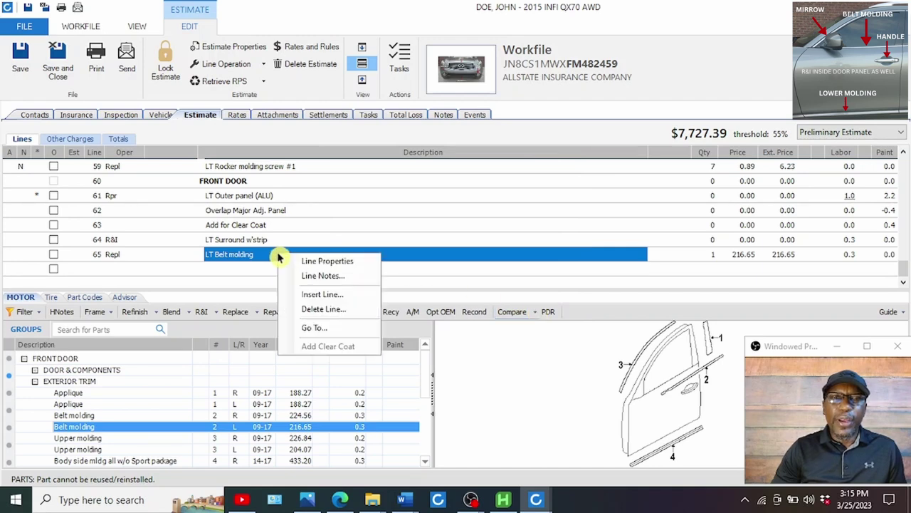
{"action": "left_click", "coordinate": [315, 277]}
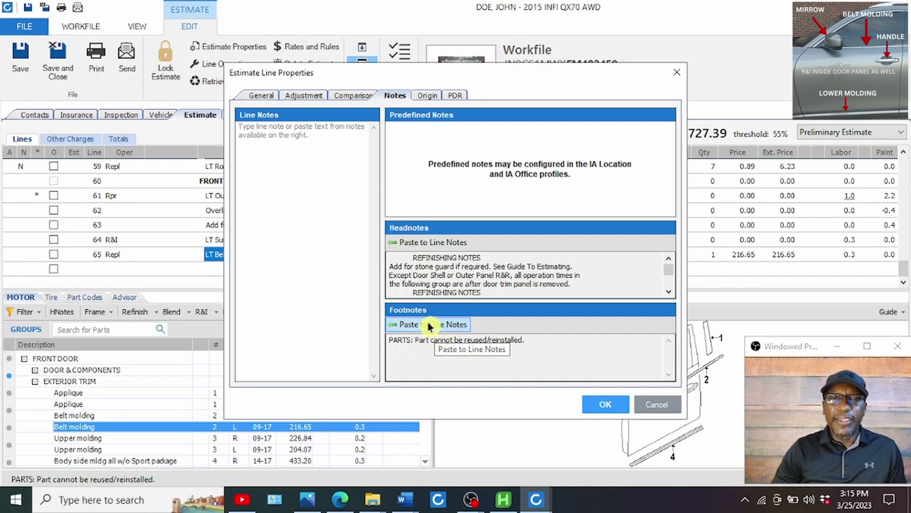
{"action": "left_click", "coordinate": [429, 325]}
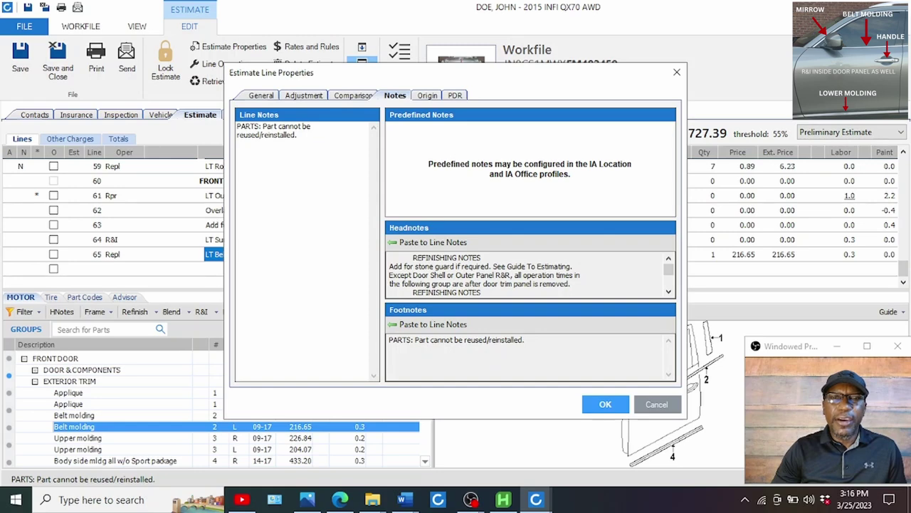
{"action": "left_click", "coordinate": [604, 403]}
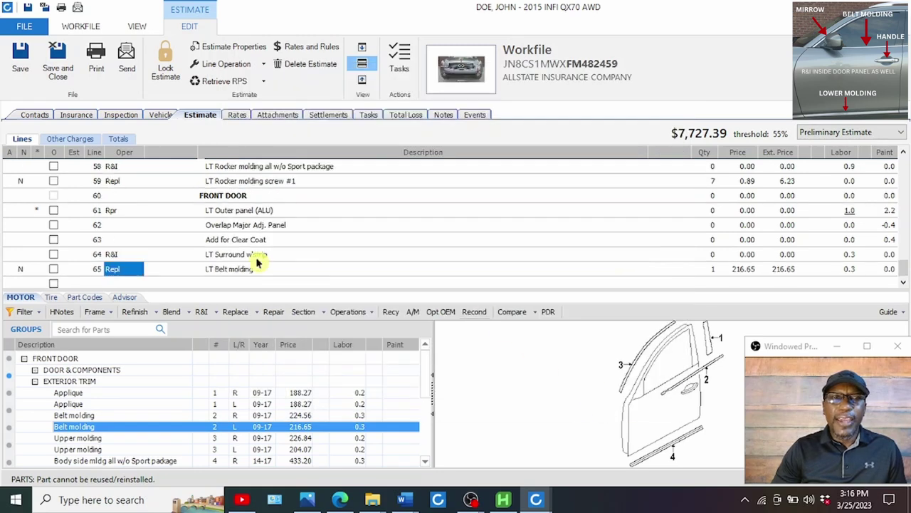
{"action": "mouse_move", "coordinate": [27, 275]}
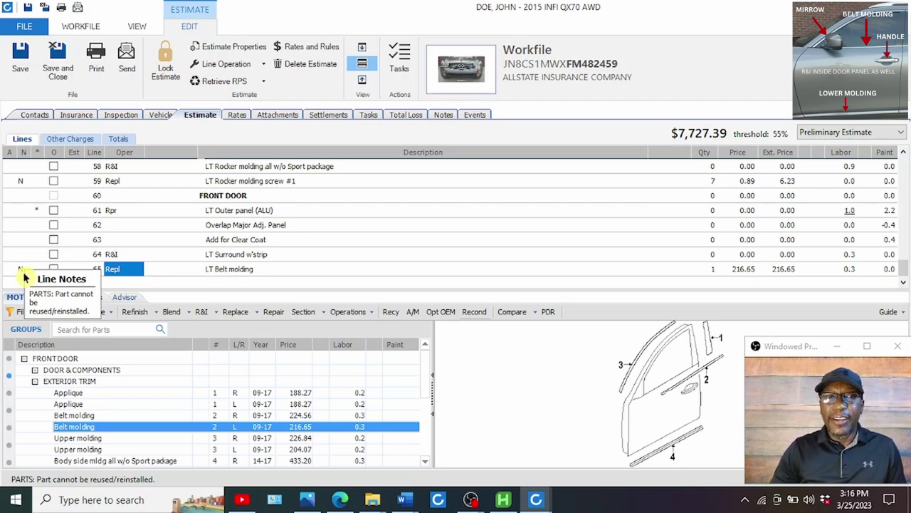
- Insert an R&I line for the left body side molding all w/o Sport package above the belt molding line, accepting R&R time
{"action": "left_click", "coordinate": [233, 270]}
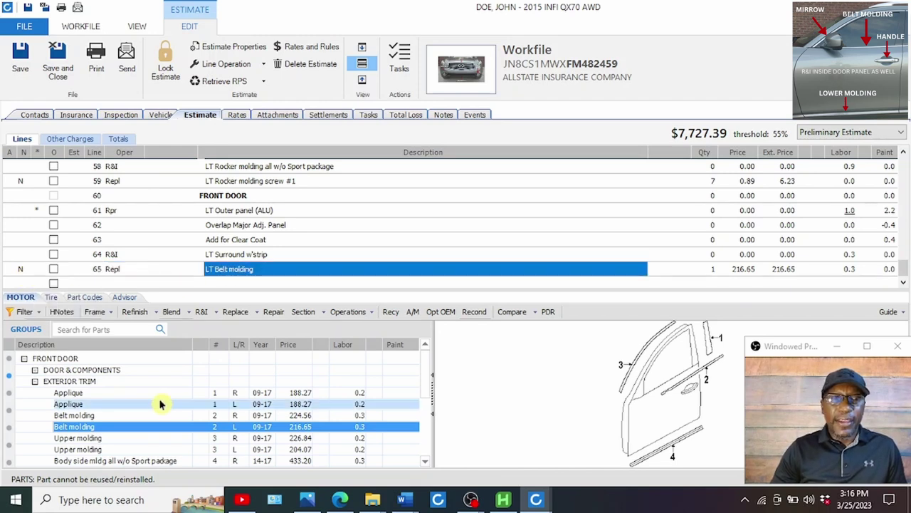
{"action": "scroll", "coordinate": [132, 411], "scroll_direction": "down", "scroll_amount": 1}
{"action": "scroll", "coordinate": [138, 410], "scroll_direction": "down", "scroll_amount": 1}
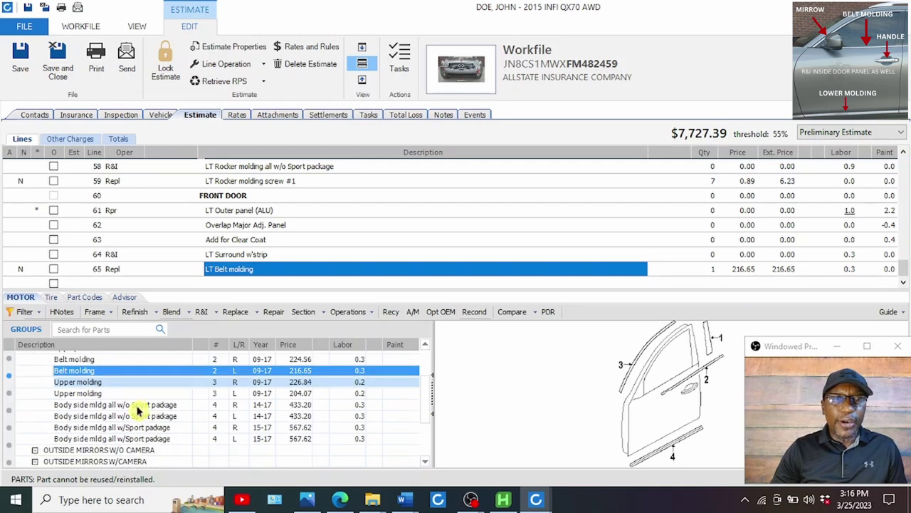
{"action": "left_click", "coordinate": [84, 417]}
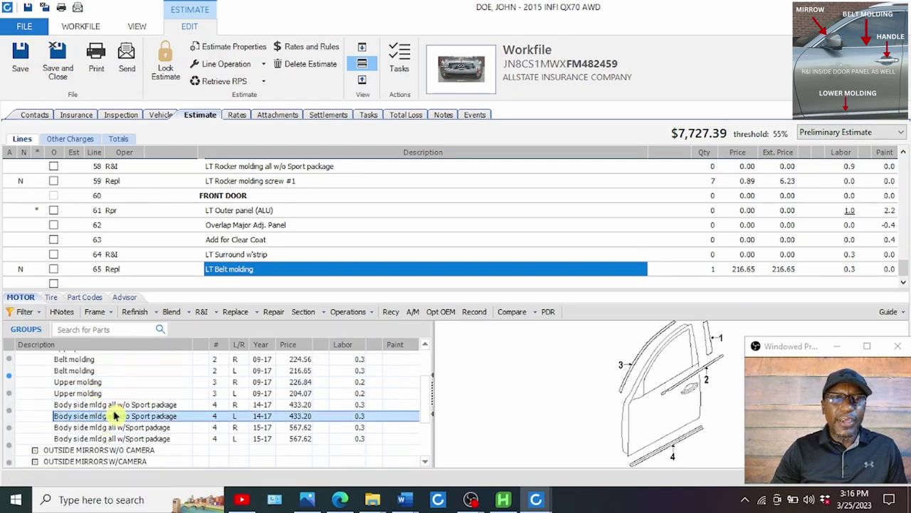
{"action": "left_click", "coordinate": [200, 312]}
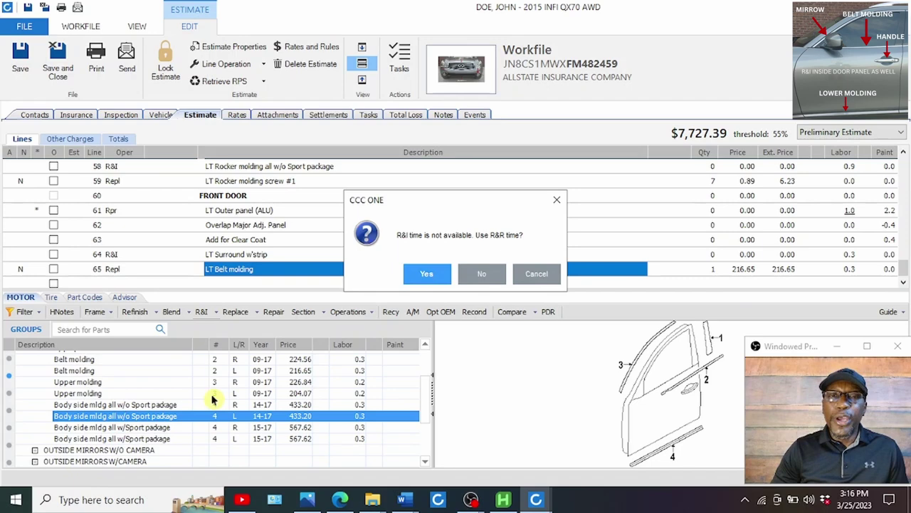
{"action": "left_click", "coordinate": [421, 277]}
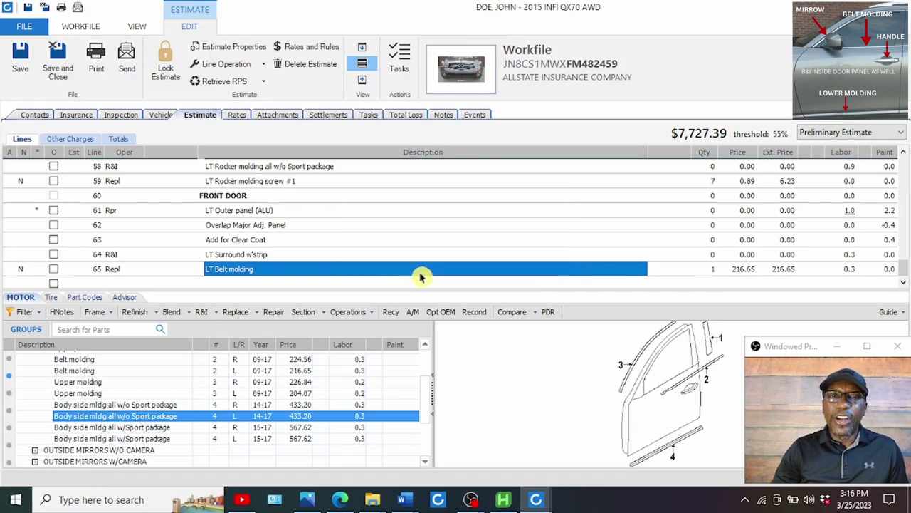
{"action": "left_click", "coordinate": [580, 404]}
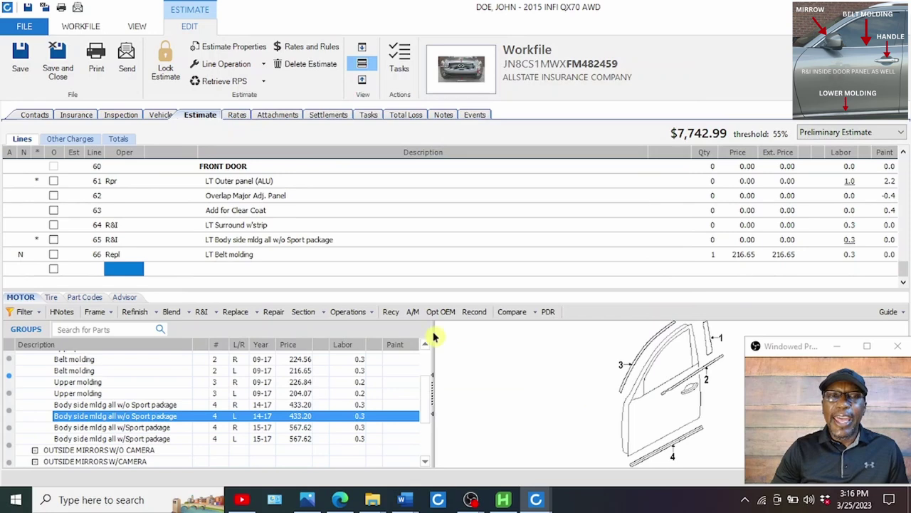
- Delete the left body side molding line from above the belt molding
{"action": "left_click", "coordinate": [260, 241]}
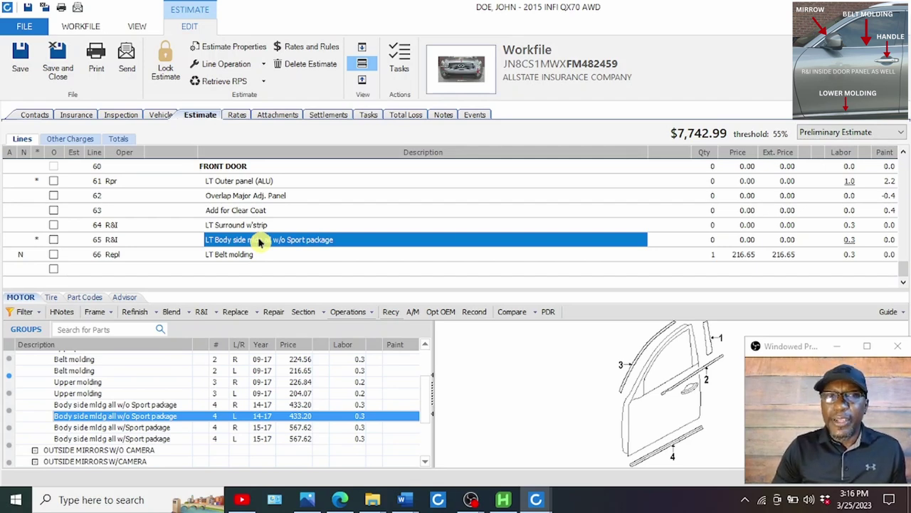
{"action": "right_click", "coordinate": [260, 242]}
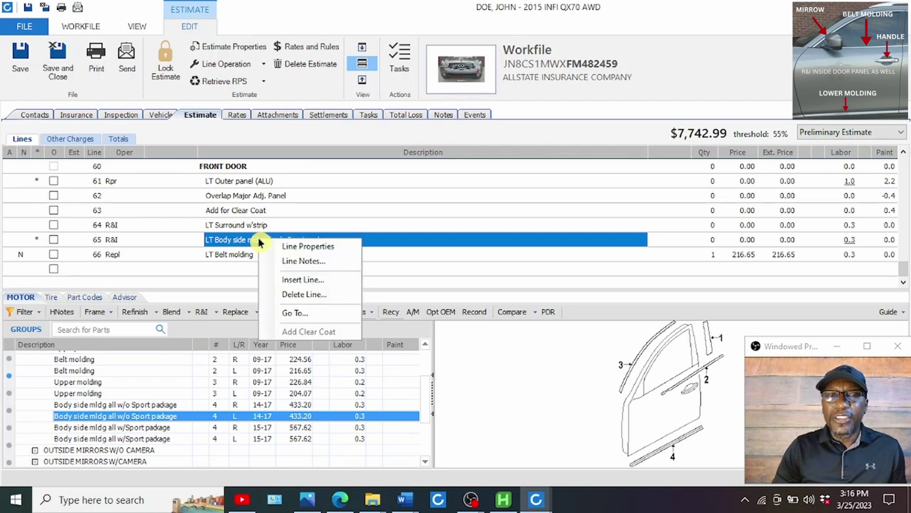
{"action": "left_click", "coordinate": [304, 293]}
{"action": "scroll", "coordinate": [292, 274], "scroll_direction": "down", "scroll_amount": 1}
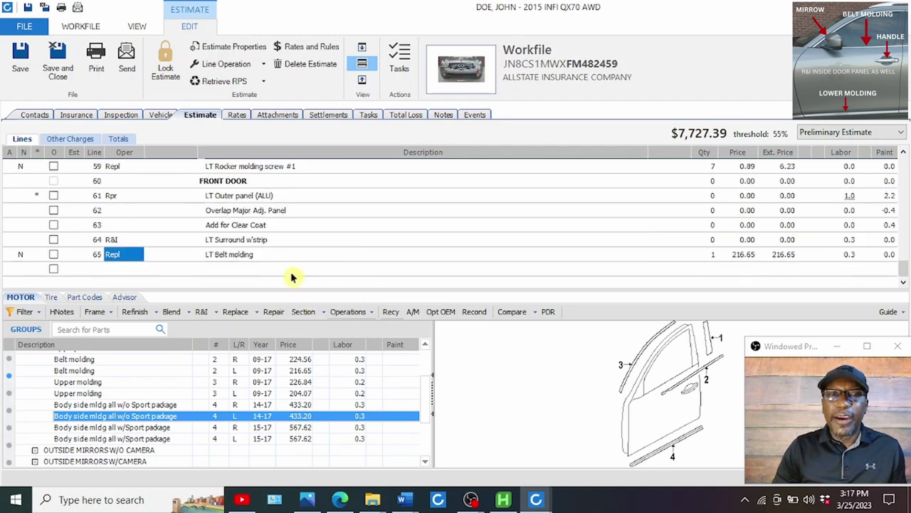
- Add the left body side molding all w/o Sport package as an R&I line below the belt molding, using R&R time
{"action": "left_click", "coordinate": [224, 267]}
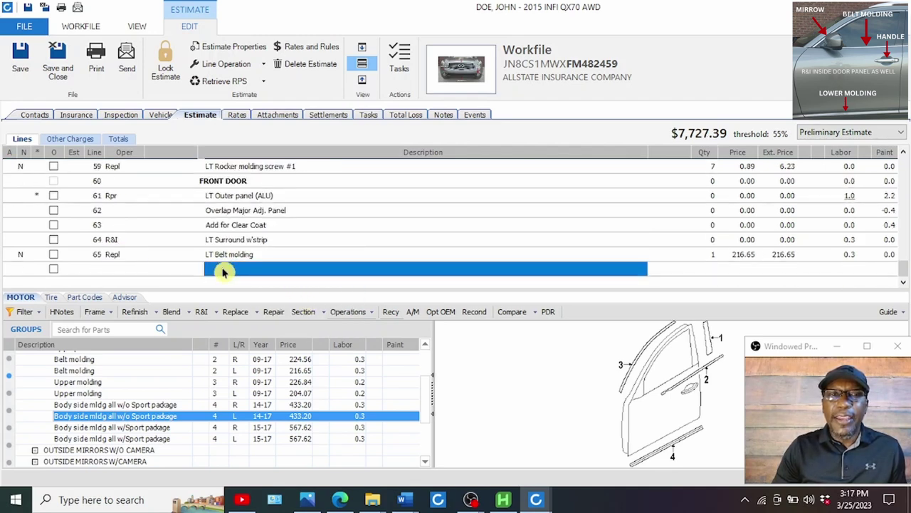
{"action": "left_click", "coordinate": [202, 311]}
{"action": "left_click", "coordinate": [424, 272]}
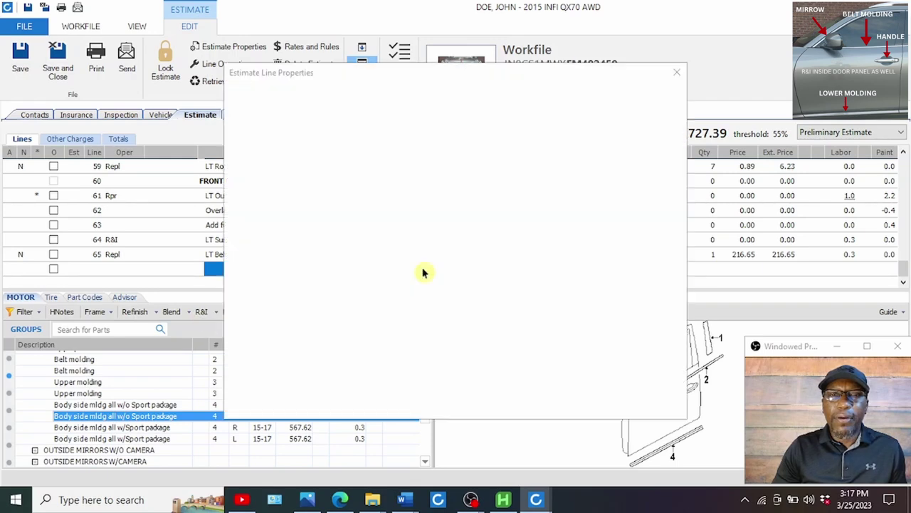
{"action": "left_click", "coordinate": [580, 407]}
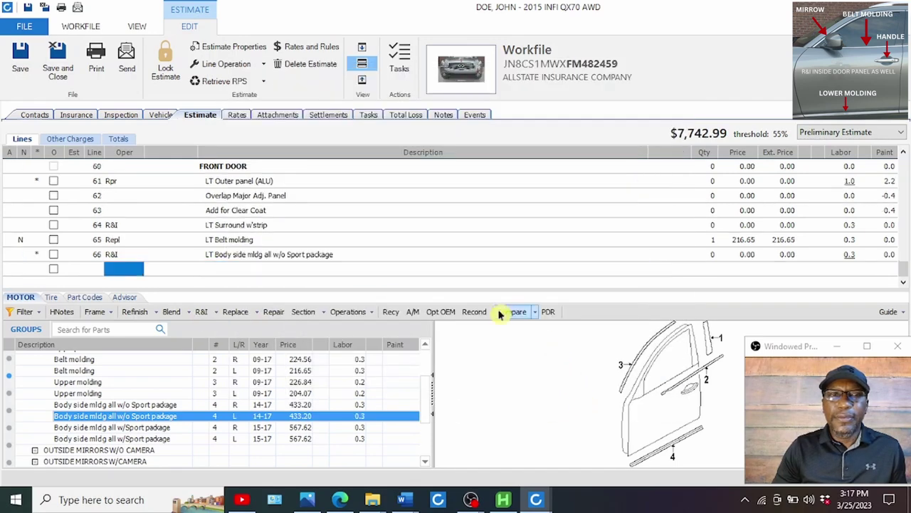
- Add an R&I line for the left mirror assembly w/tilt-down from the front door's outside mirrors w/o camera
{"action": "left_click", "coordinate": [250, 258]}
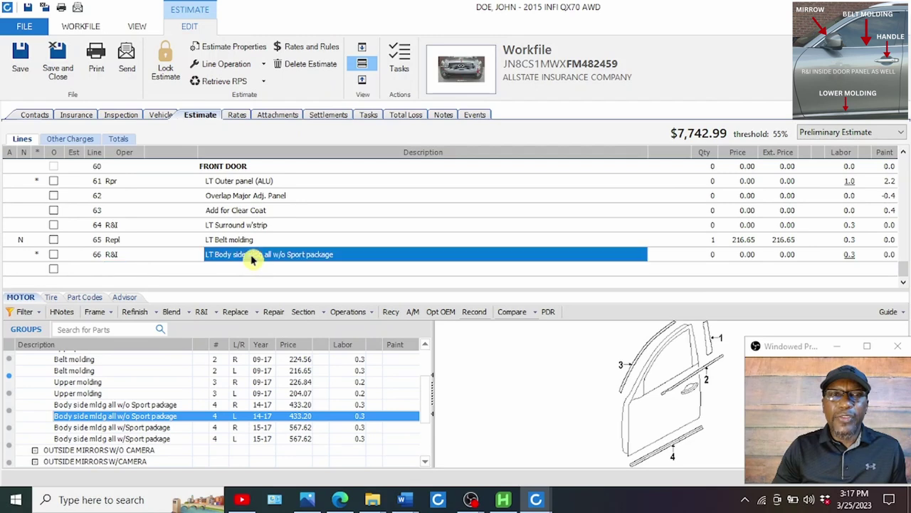
{"action": "left_click", "coordinate": [108, 258]}
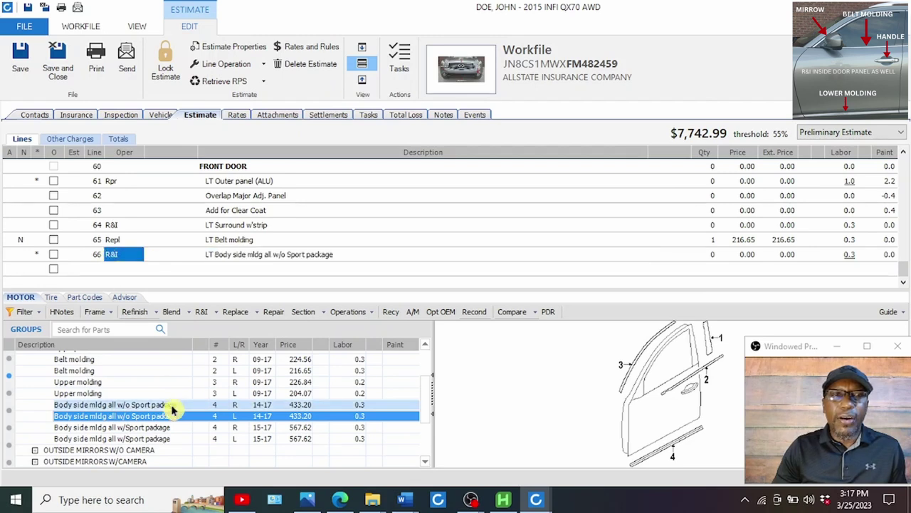
{"action": "left_click", "coordinate": [250, 271]}
{"action": "scroll", "coordinate": [91, 411], "scroll_direction": "up", "scroll_amount": 2}
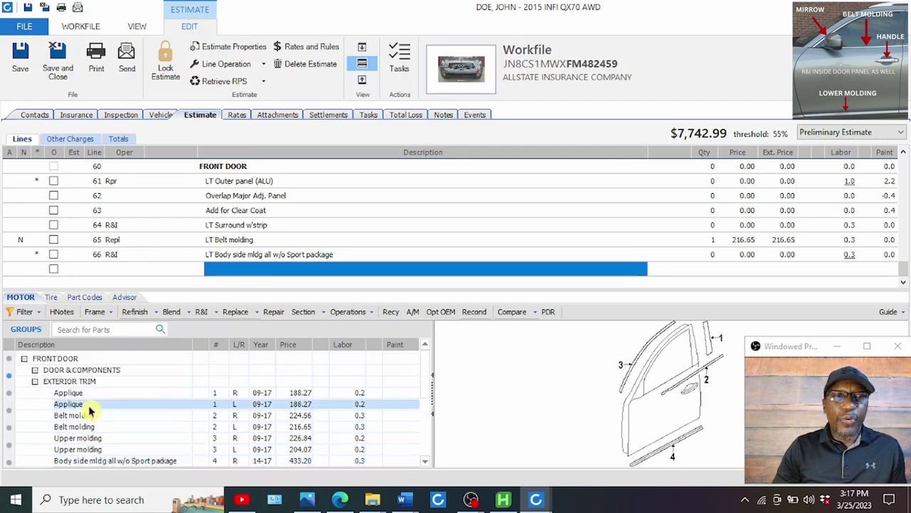
{"action": "left_click", "coordinate": [34, 383]}
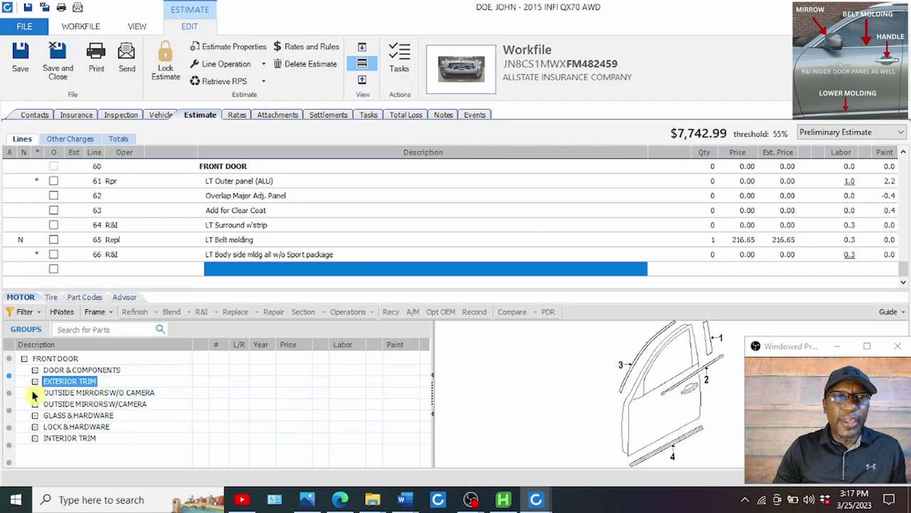
{"action": "left_click", "coordinate": [34, 393]}
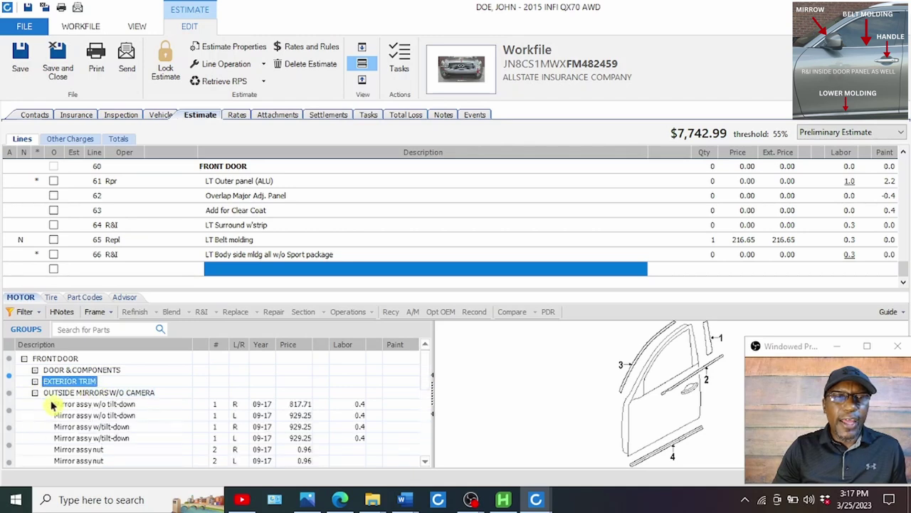
{"action": "left_click", "coordinate": [91, 438]}
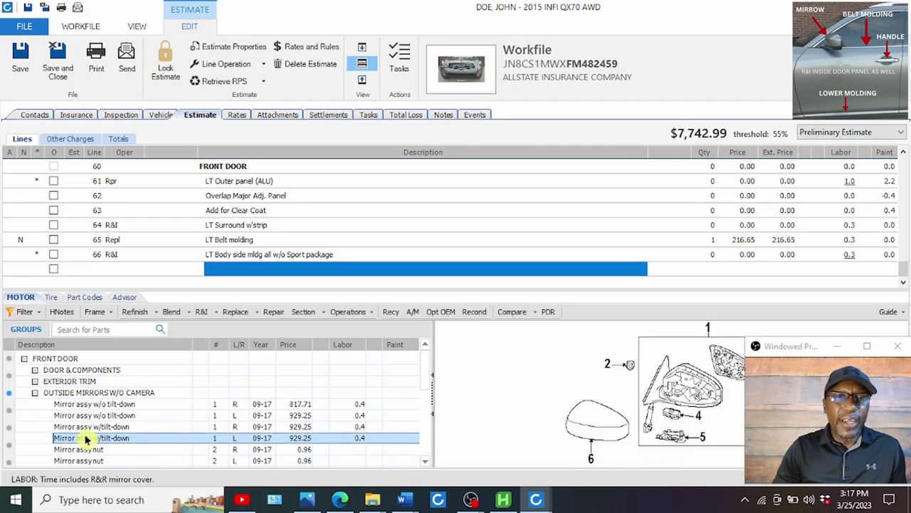
{"action": "left_click", "coordinate": [201, 314]}
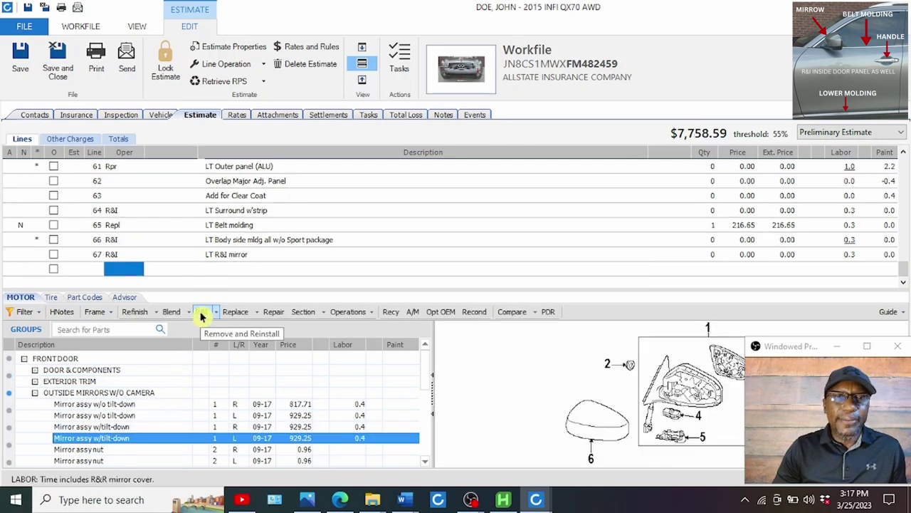
{"action": "left_click", "coordinate": [245, 254]}
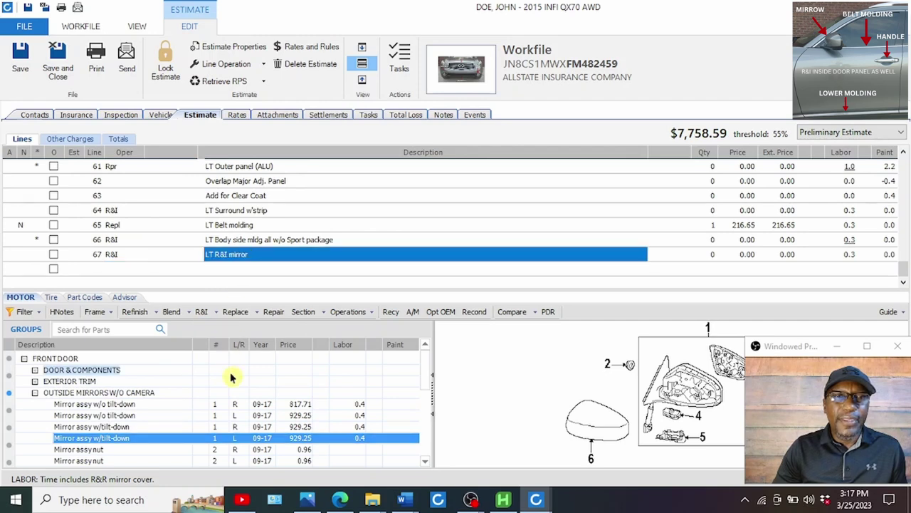
{"action": "left_click", "coordinate": [239, 269]}
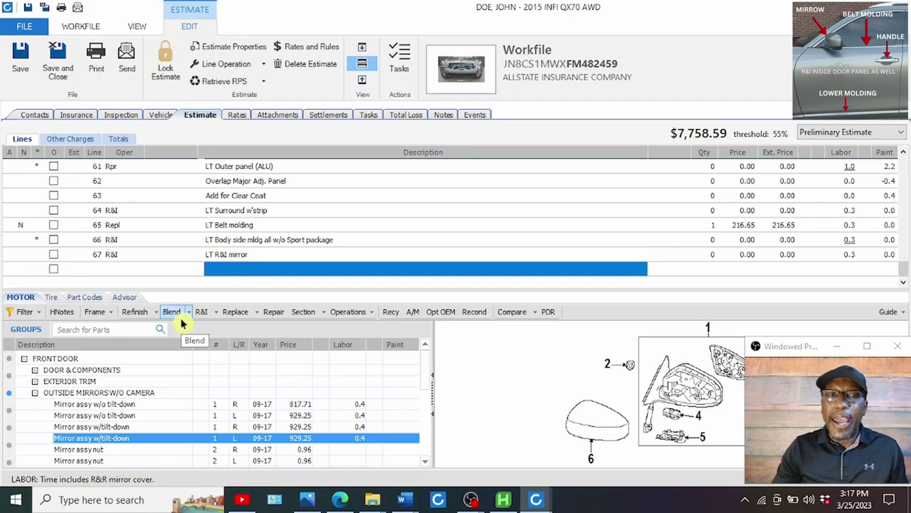
- Add a repair line for the left mirror assembly w/tilt-down with 0.5 body labor hours and 0.5 refinish hours
{"action": "left_click", "coordinate": [273, 313]}
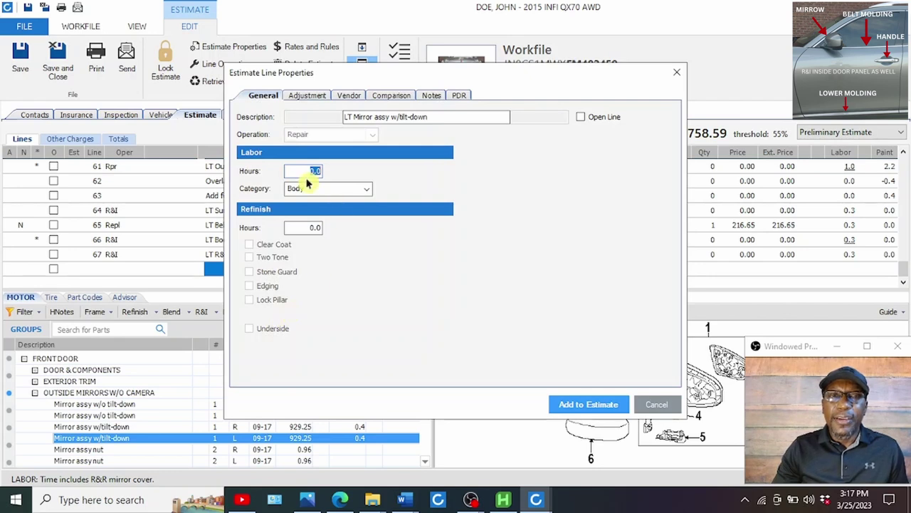
{"action": "type", "text": "0.5"}
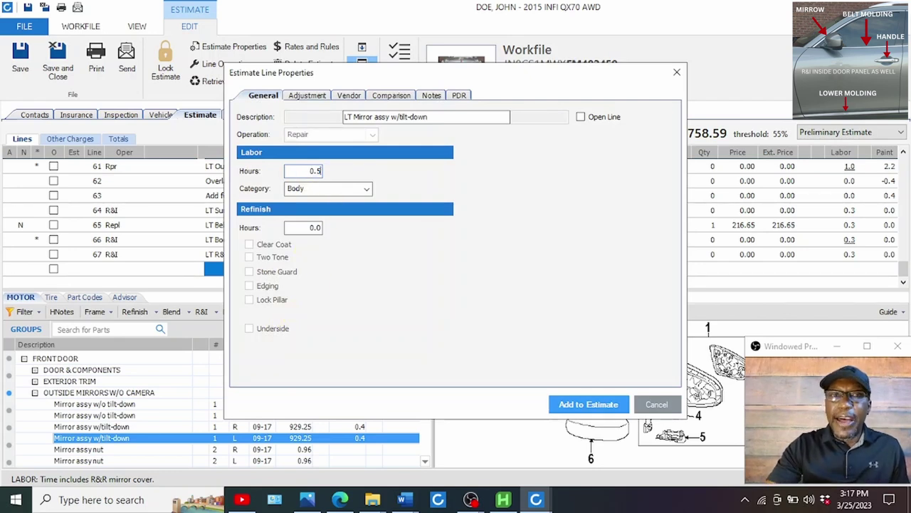
{"action": "left_click", "coordinate": [299, 227]}
{"action": "type", "text": "0.5"}
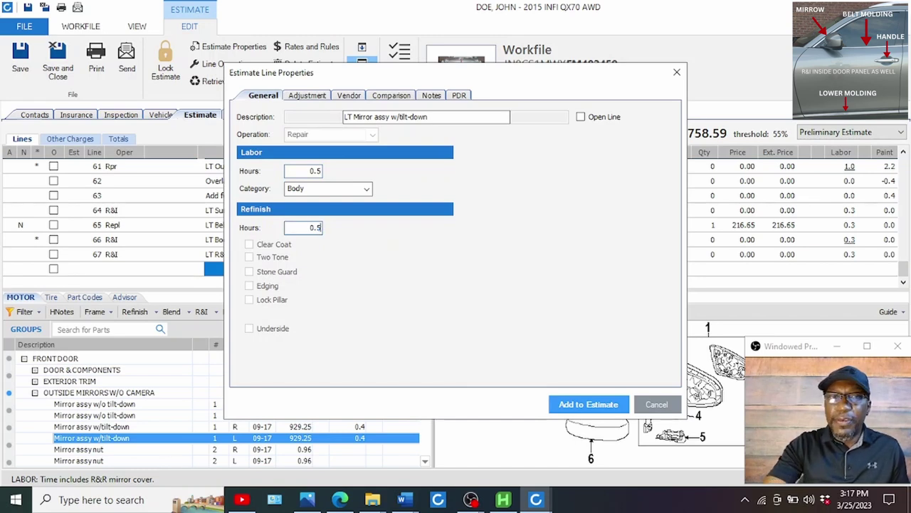
{"action": "left_click", "coordinate": [589, 404]}
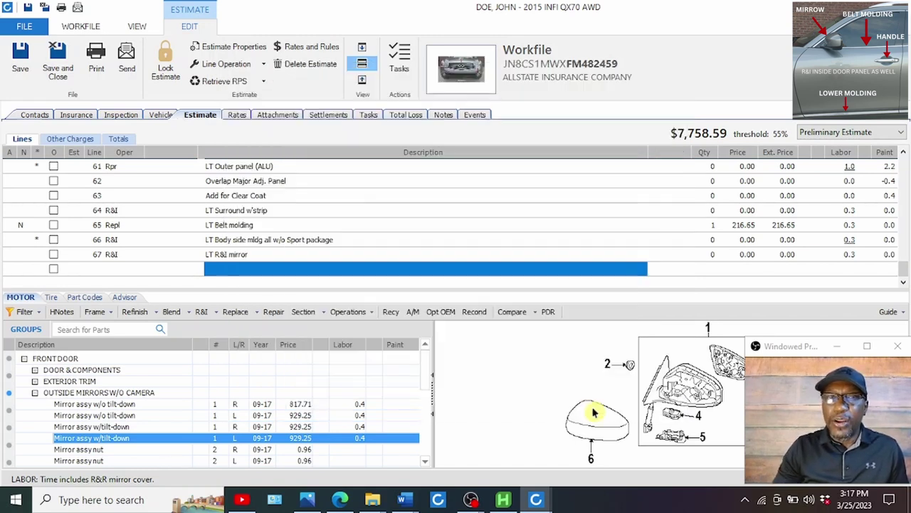
{"action": "left_click", "coordinate": [236, 254]}
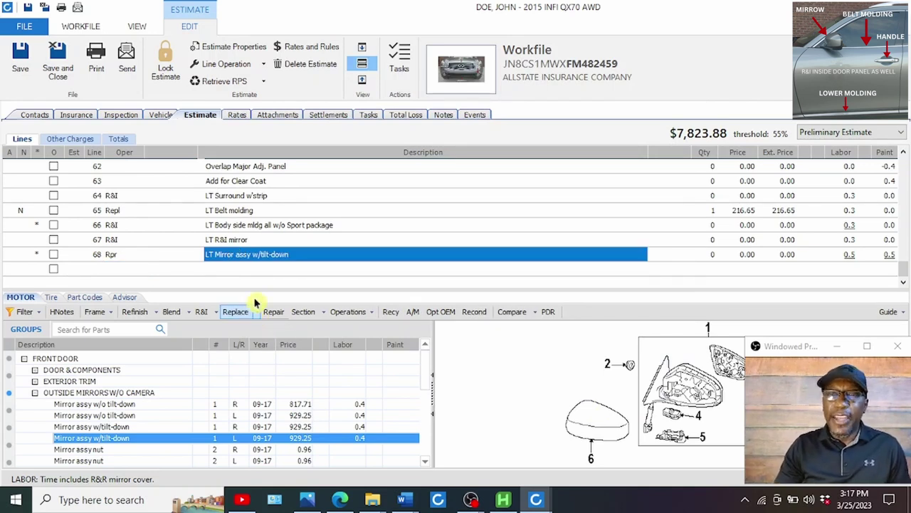
{"action": "left_click", "coordinate": [850, 255]}
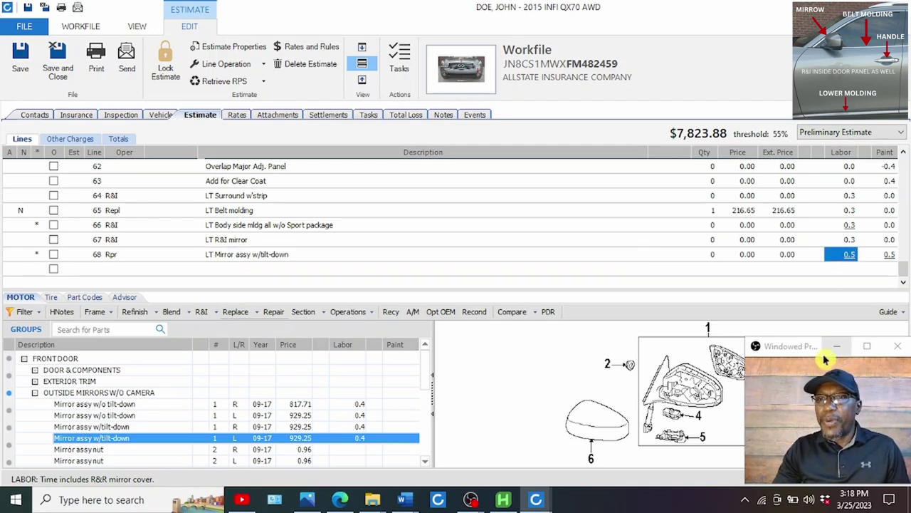
{"action": "left_click", "coordinate": [889, 254]}
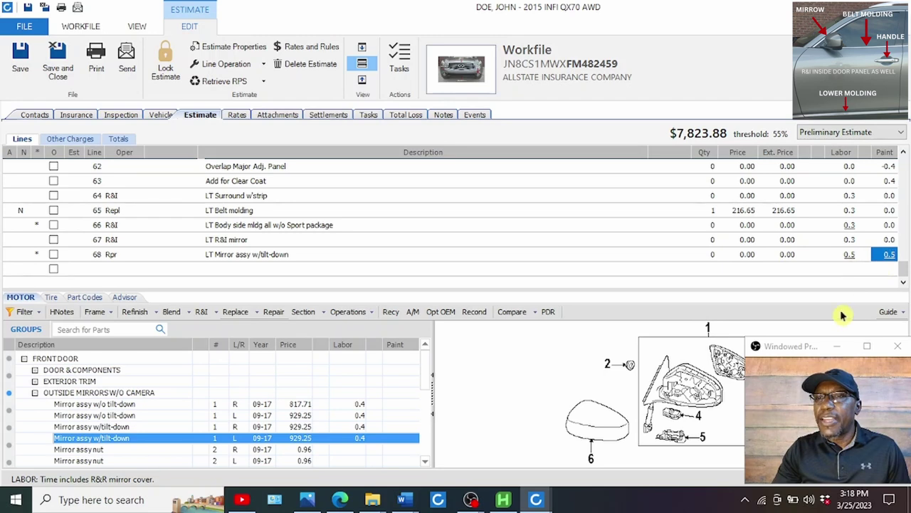
- Add clear coat to the left mirror assembly's repair line and check its paint time
{"action": "left_click", "coordinate": [883, 256]}
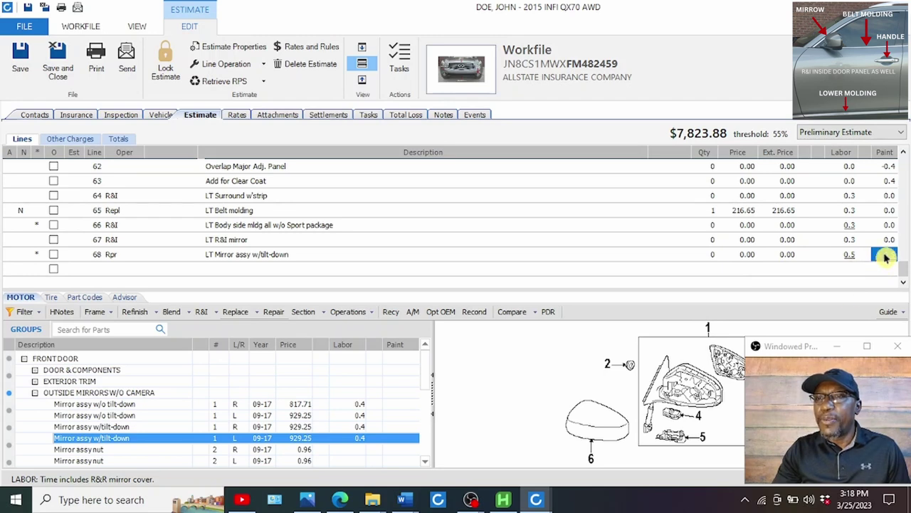
{"action": "right_click", "coordinate": [886, 258]}
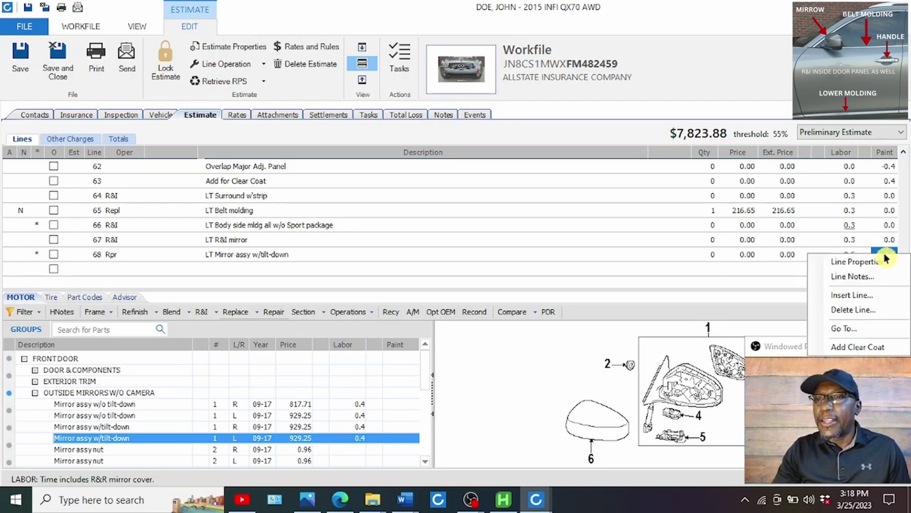
{"action": "left_click", "coordinate": [858, 347]}
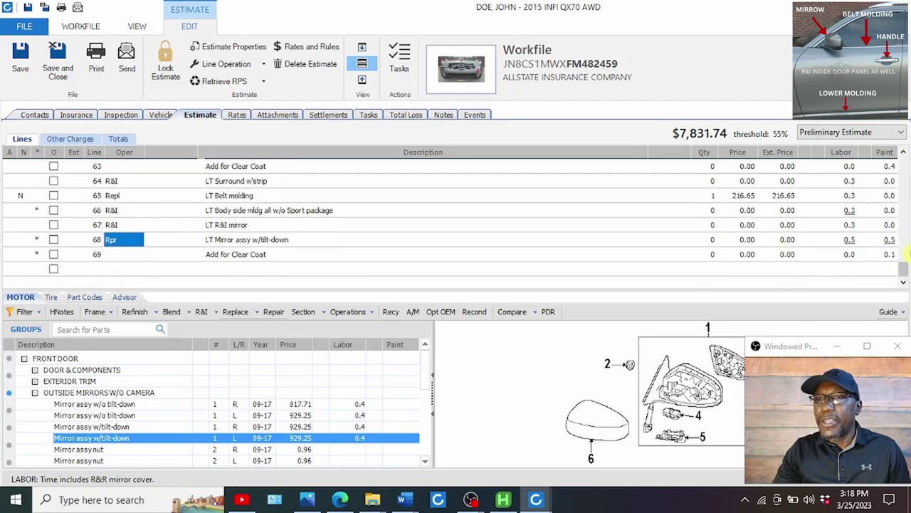
{"action": "left_click", "coordinate": [888, 240]}
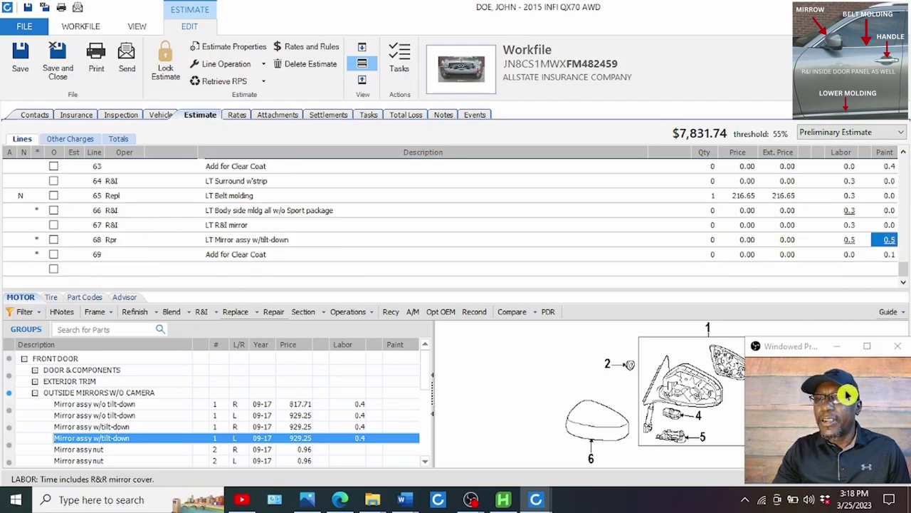
{"action": "left_click", "coordinate": [890, 255]}
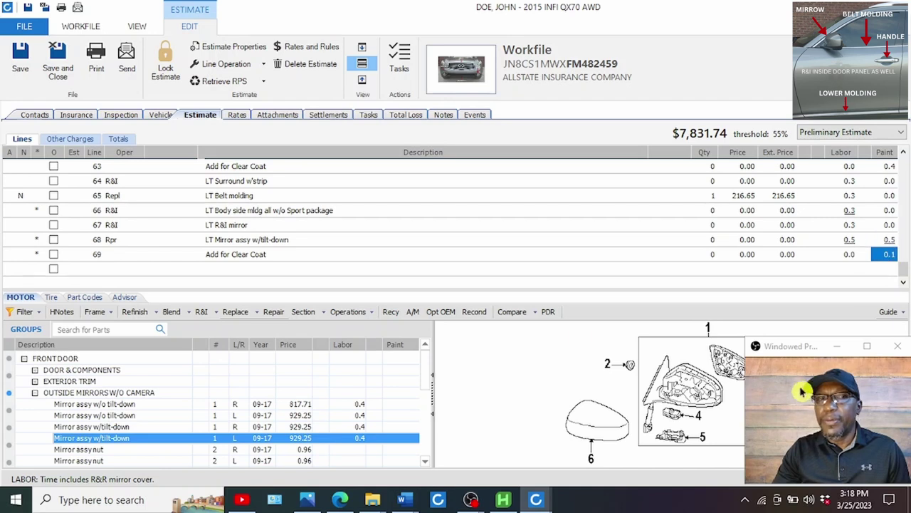
{"action": "left_click", "coordinate": [238, 269]}
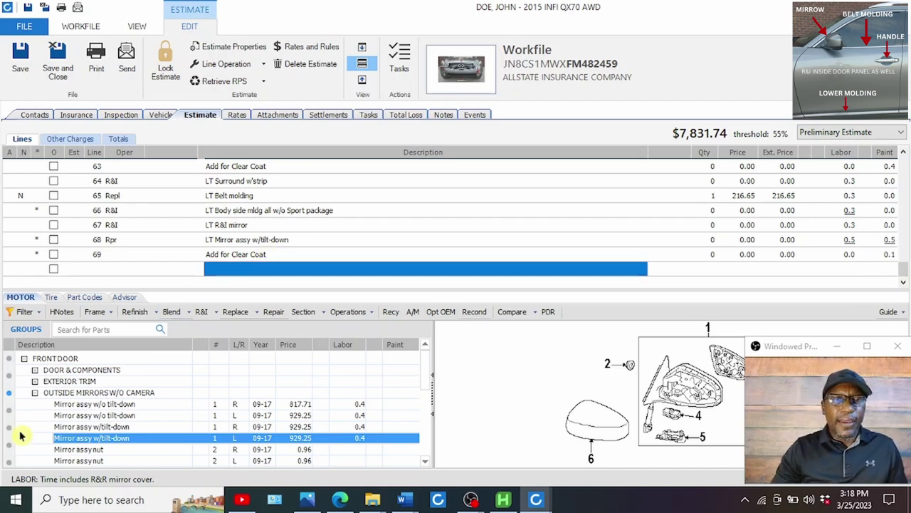
- Add an R&I line for the left outside handle from the front door's lock and hardware parts
{"action": "left_click", "coordinate": [35, 393]}
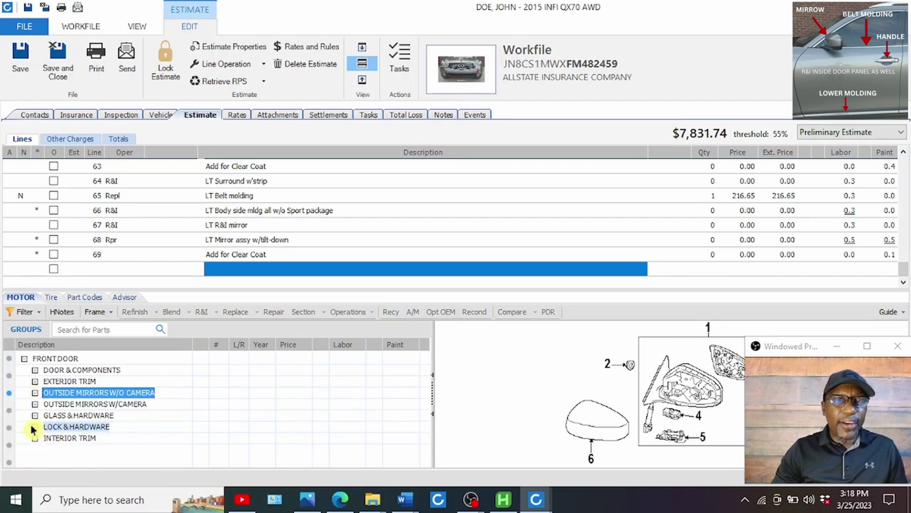
{"action": "left_click", "coordinate": [35, 427]}
{"action": "scroll", "coordinate": [107, 406], "scroll_direction": "down", "scroll_amount": 1}
{"action": "left_click", "coordinate": [59, 393]}
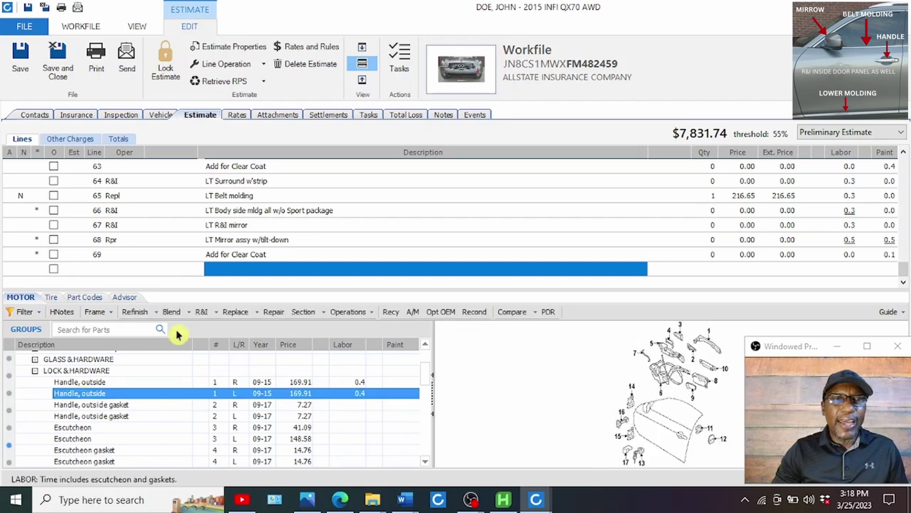
{"action": "left_click", "coordinate": [201, 313]}
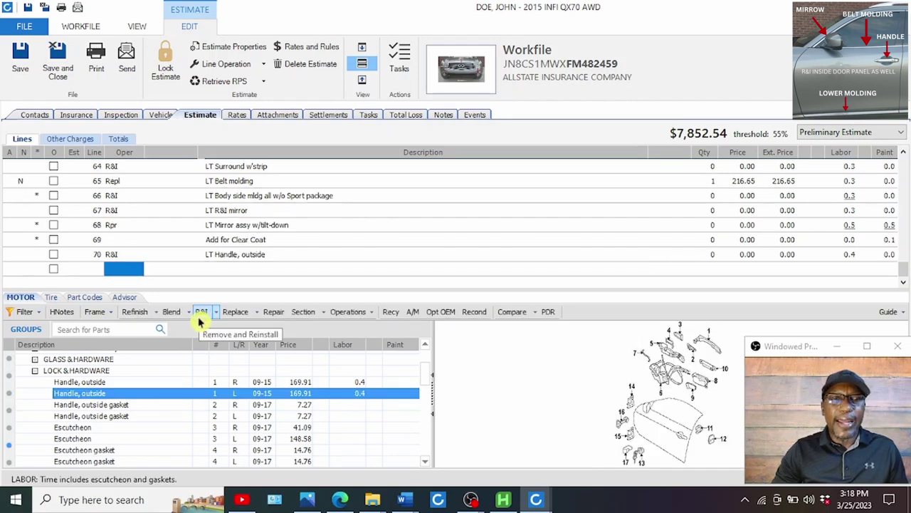
{"action": "left_click", "coordinate": [220, 269]}
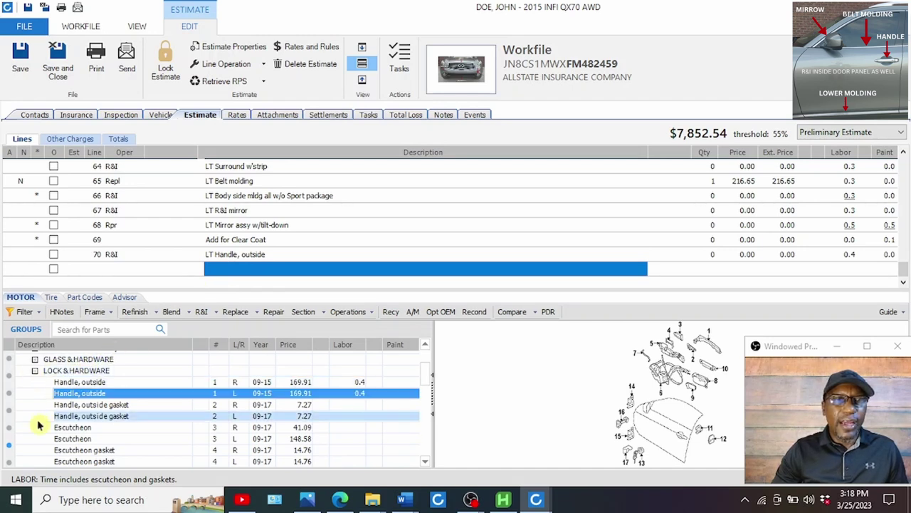
- Add an R&I line for the left front door trim panel, using the w/o wood trim beige interior panel
{"action": "left_click", "coordinate": [35, 371]}
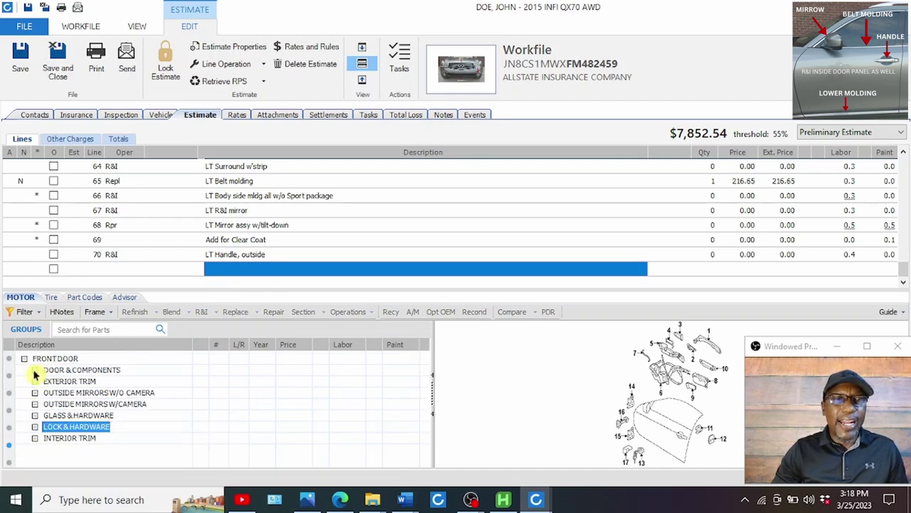
{"action": "left_click", "coordinate": [35, 438]}
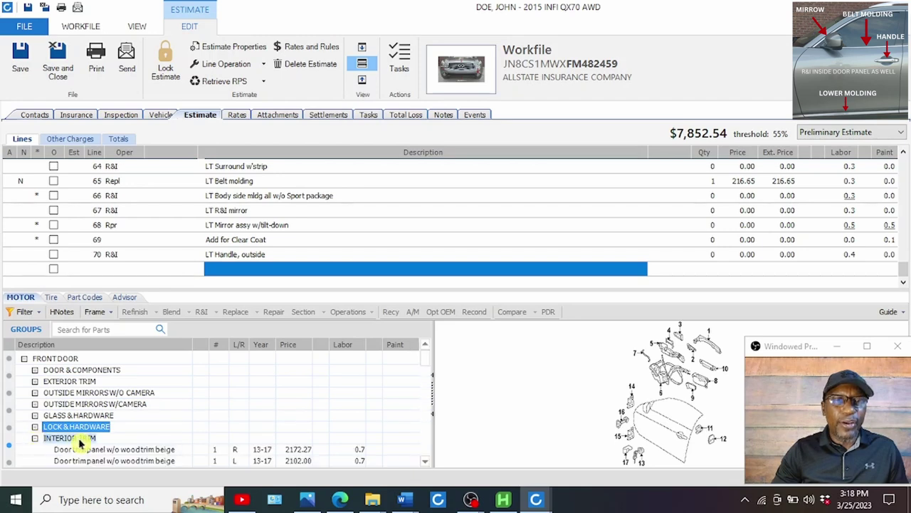
{"action": "left_click", "coordinate": [84, 462]}
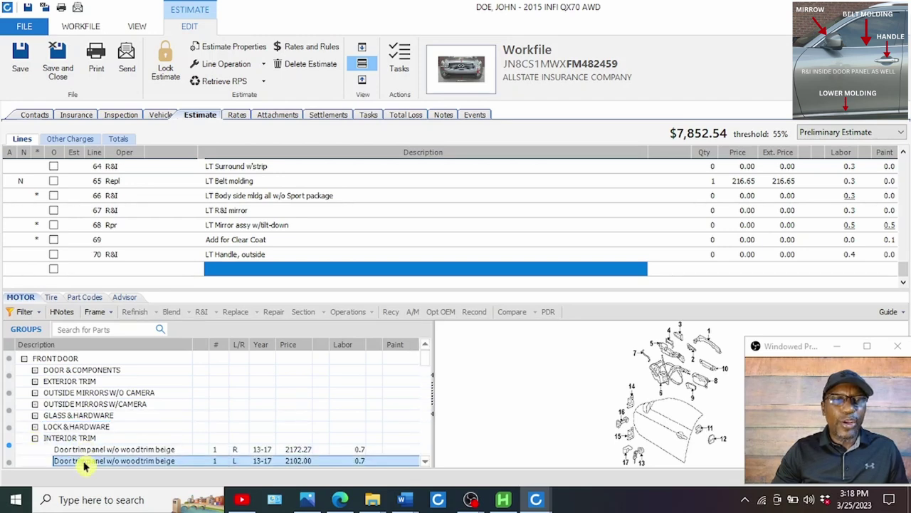
{"action": "left_click", "coordinate": [200, 314]}
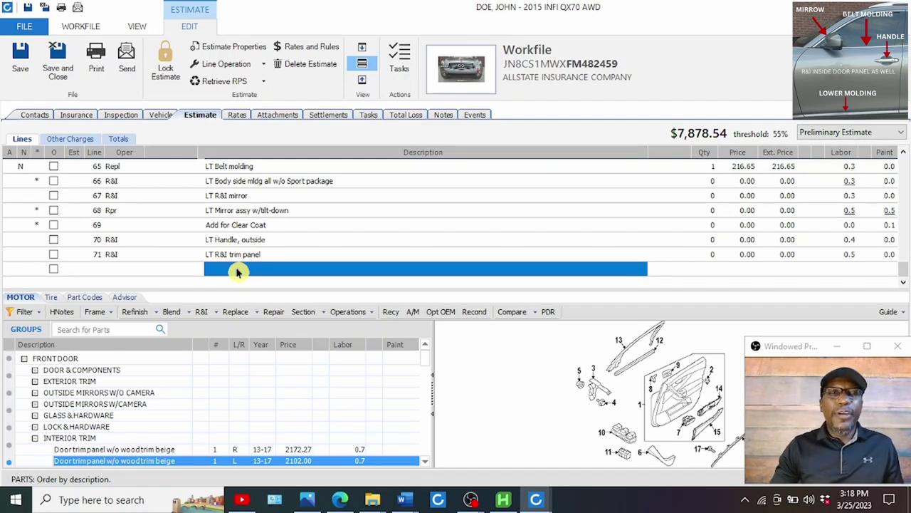
- Open the rear door's door and components parts and select the left outer panel (ALU)
{"action": "left_click", "coordinate": [31, 117]}
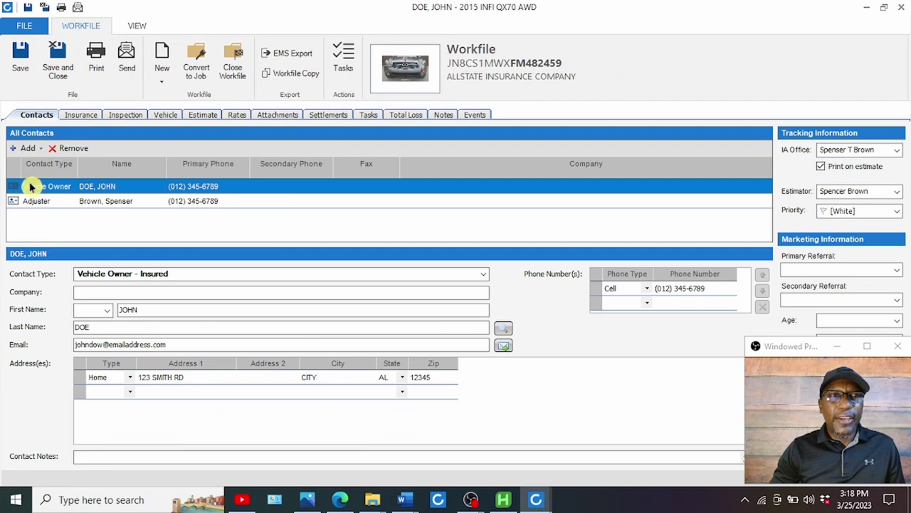
{"action": "left_click", "coordinate": [206, 116]}
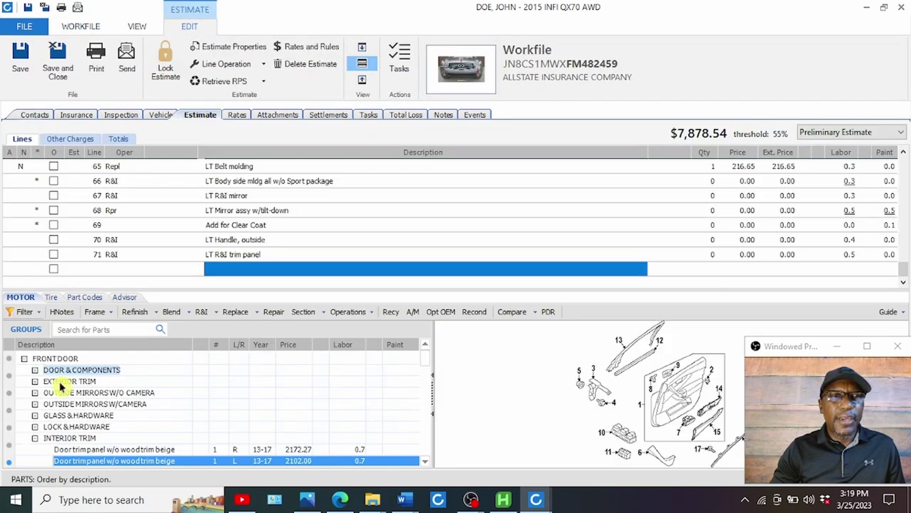
{"action": "left_click", "coordinate": [24, 330]}
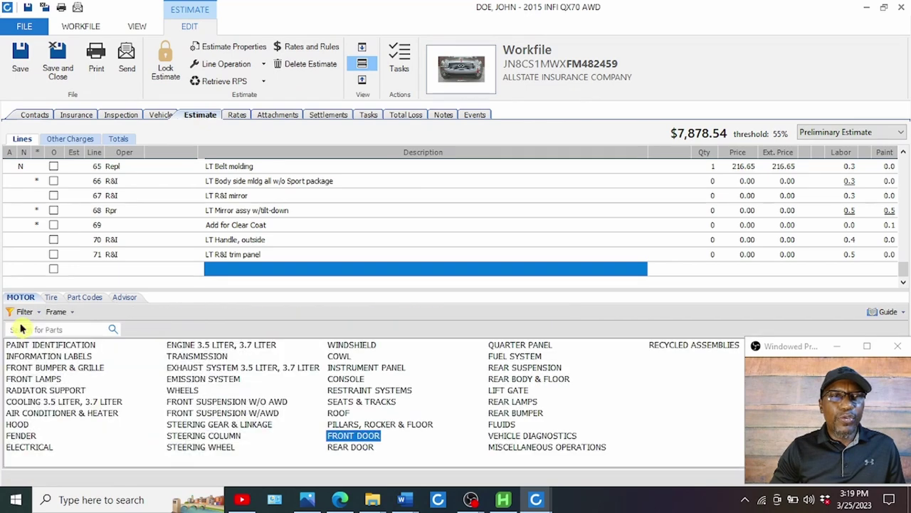
{"action": "left_click", "coordinate": [348, 447]}
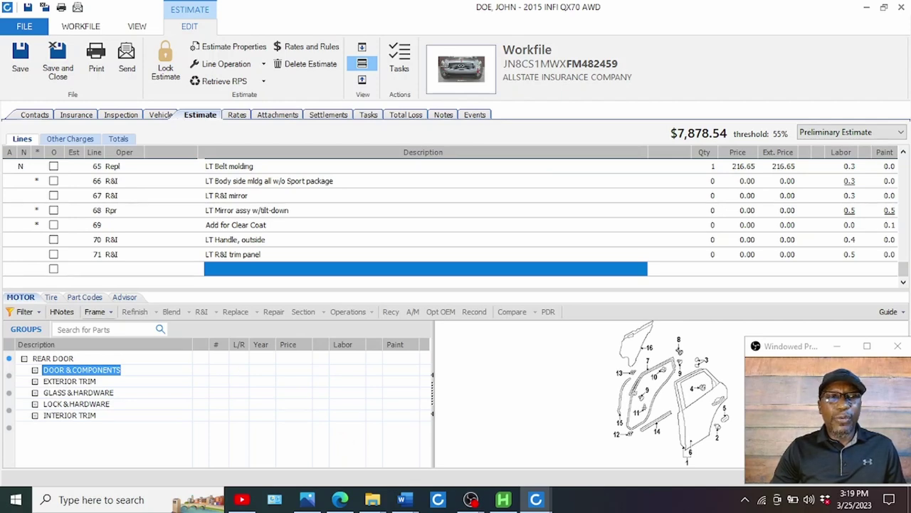
{"action": "left_click", "coordinate": [35, 372]}
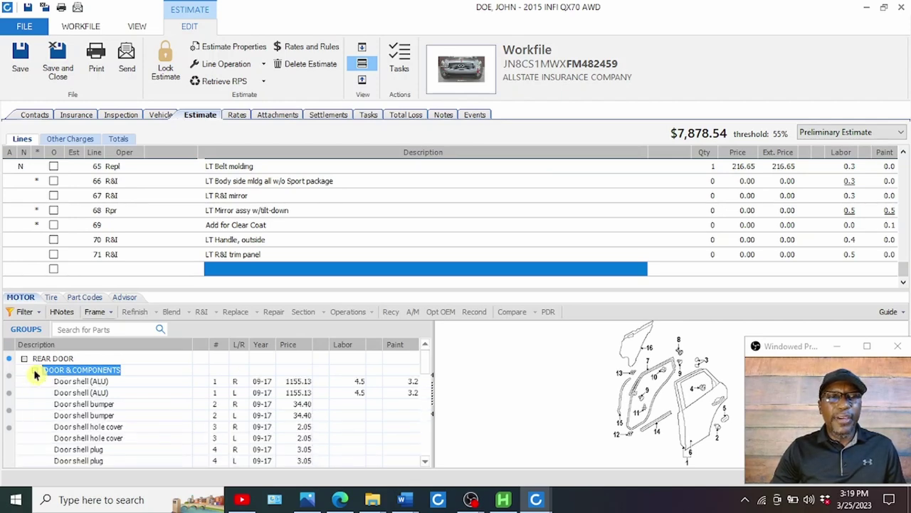
{"action": "left_click", "coordinate": [687, 466]}
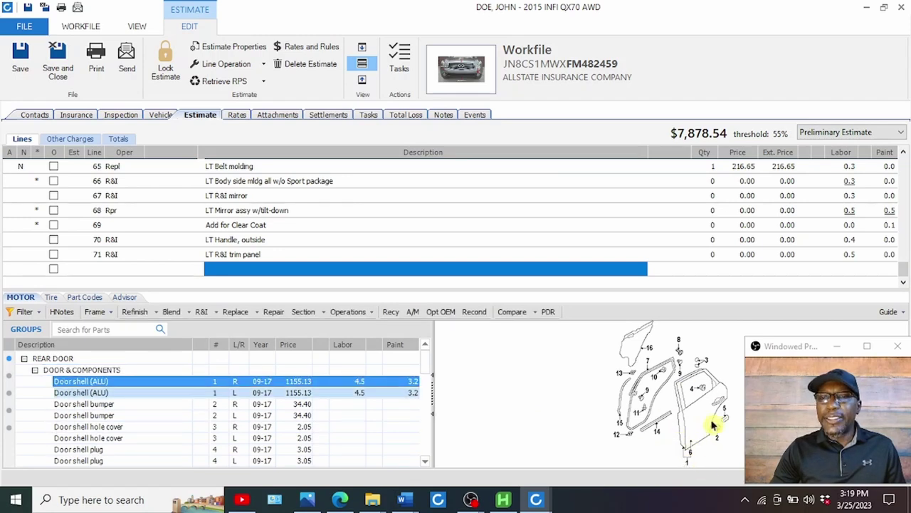
{"action": "left_click", "coordinate": [689, 456]}
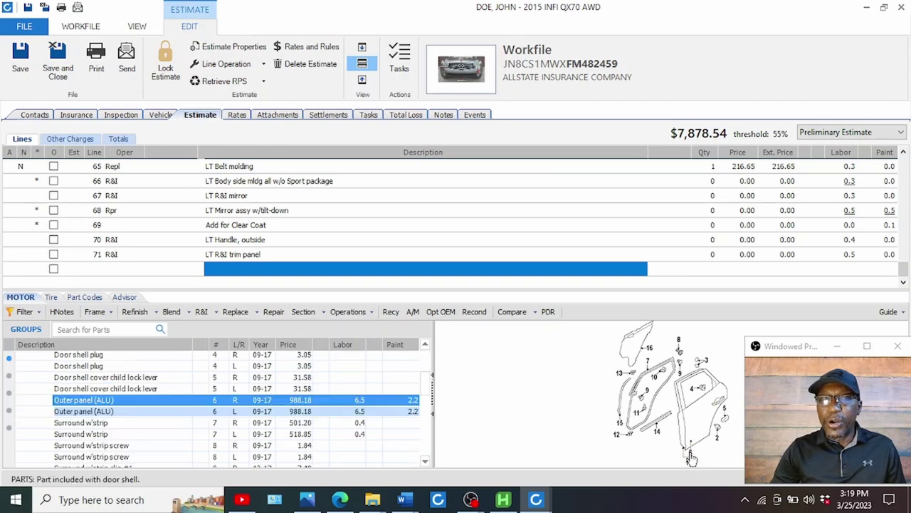
{"action": "left_click", "coordinate": [91, 411]}
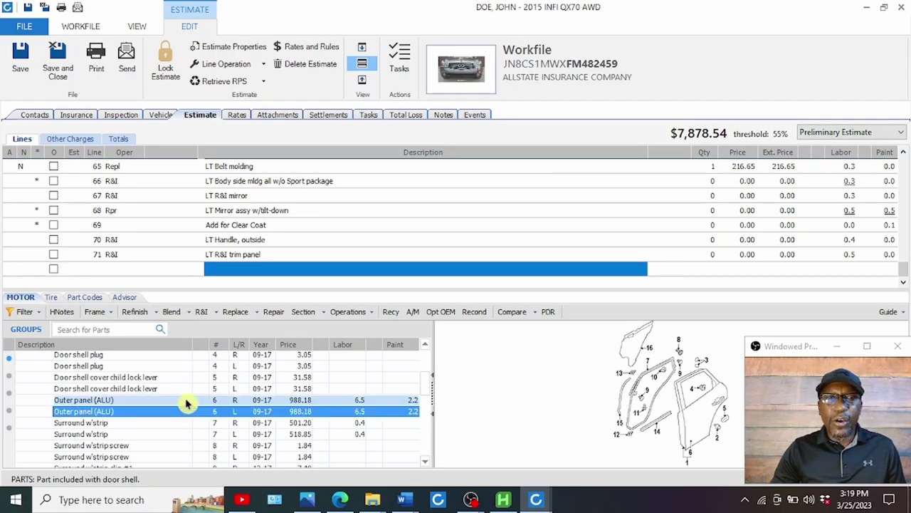
- Add a replacement line for the rear door's left outer panel (ALU), including edging and inside refinish
{"action": "left_click", "coordinate": [236, 316]}
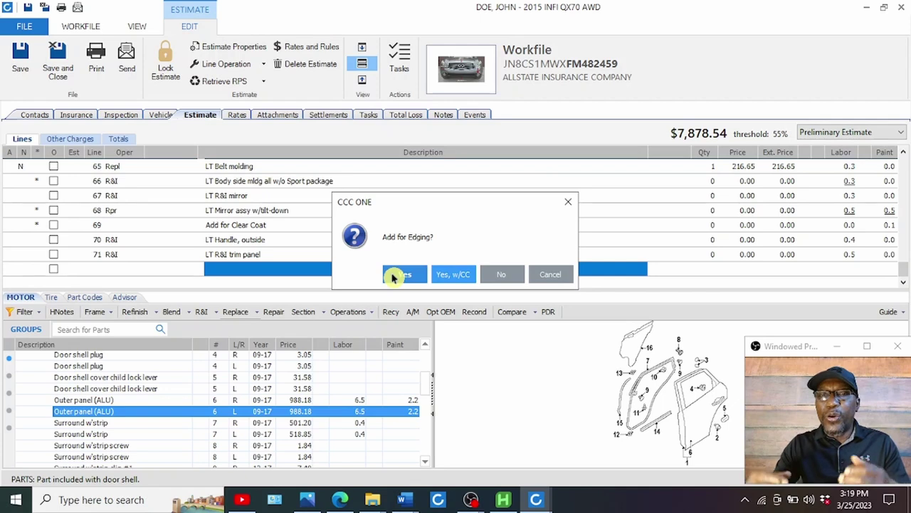
{"action": "left_click", "coordinate": [393, 276]}
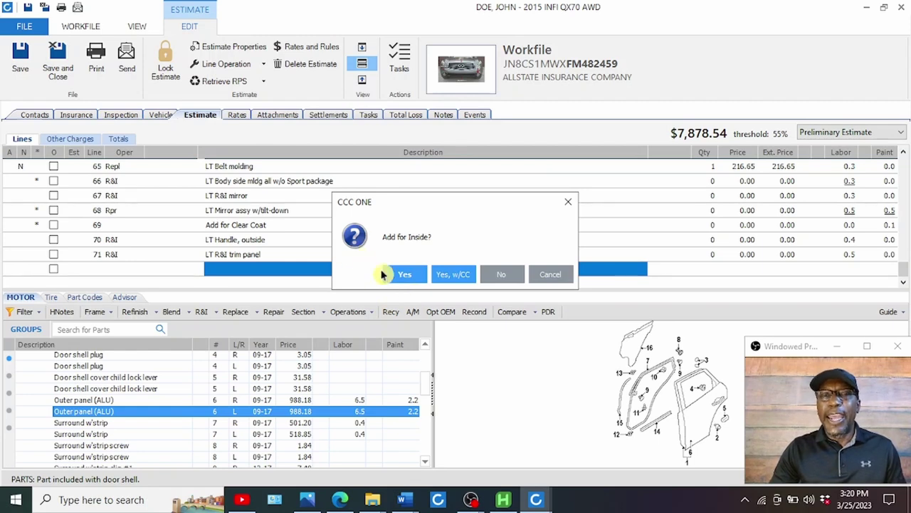
{"action": "left_click", "coordinate": [403, 277]}
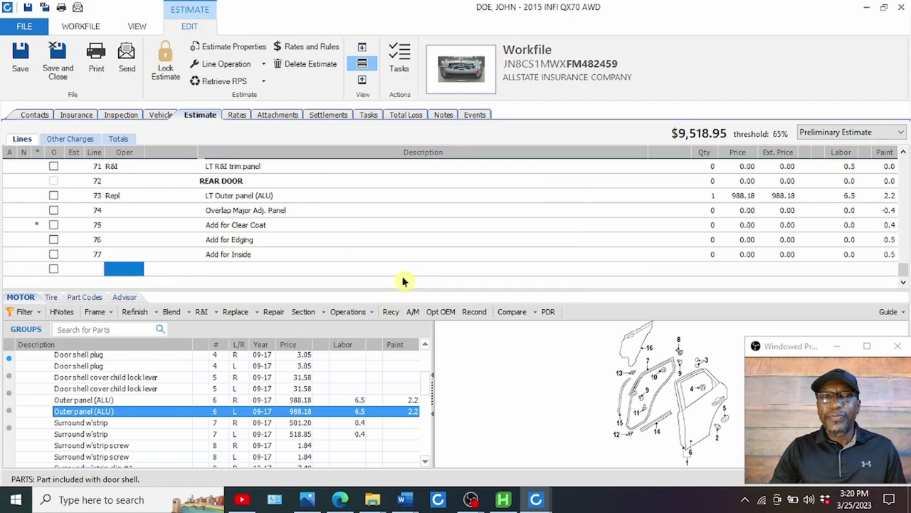
- Delete the left outer panel's replacement line from the rear door section of the estimate
{"action": "left_click", "coordinate": [279, 196]}
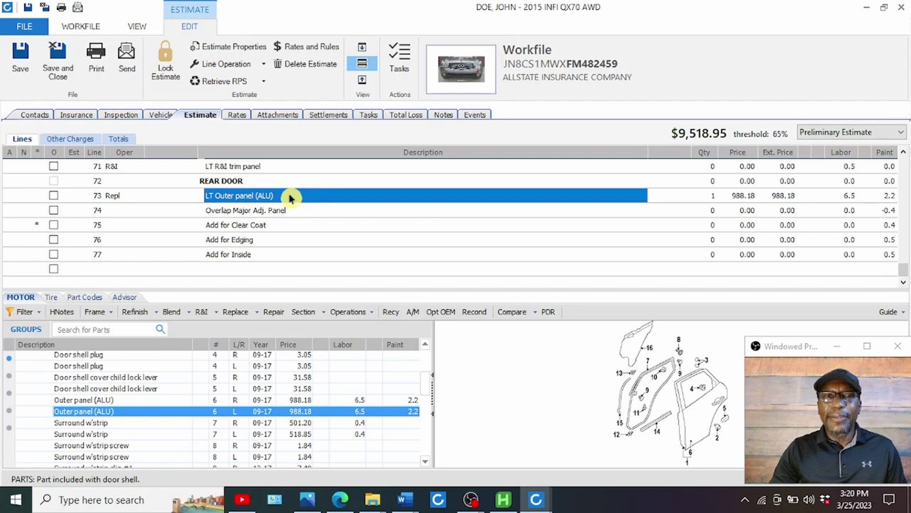
{"action": "right_click", "coordinate": [290, 198]}
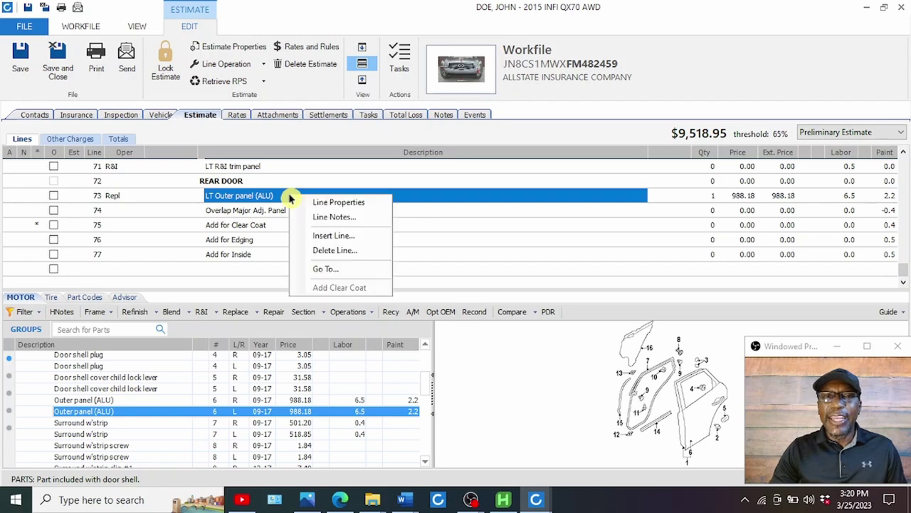
{"action": "left_click", "coordinate": [333, 250]}
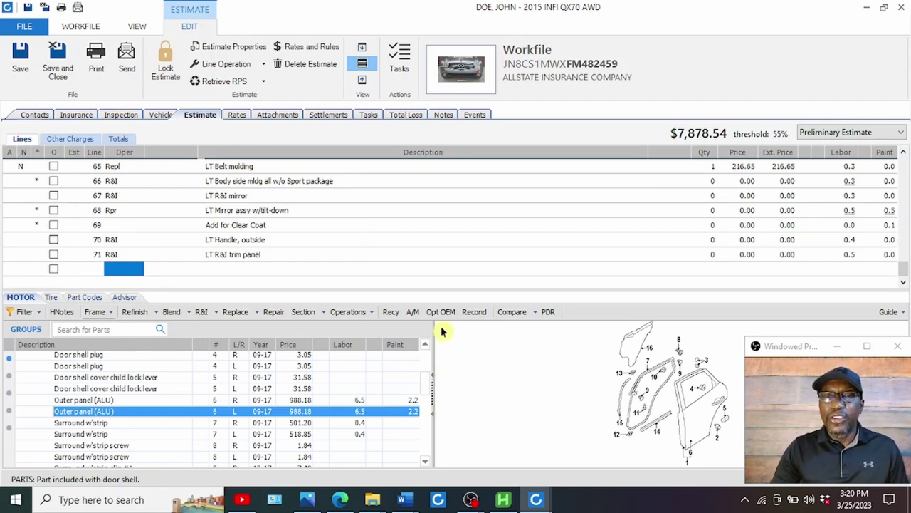
- Compare part types for the rear door's left outer panel and add the OEM part with edging and inside refinish
{"action": "left_click", "coordinate": [512, 311]}
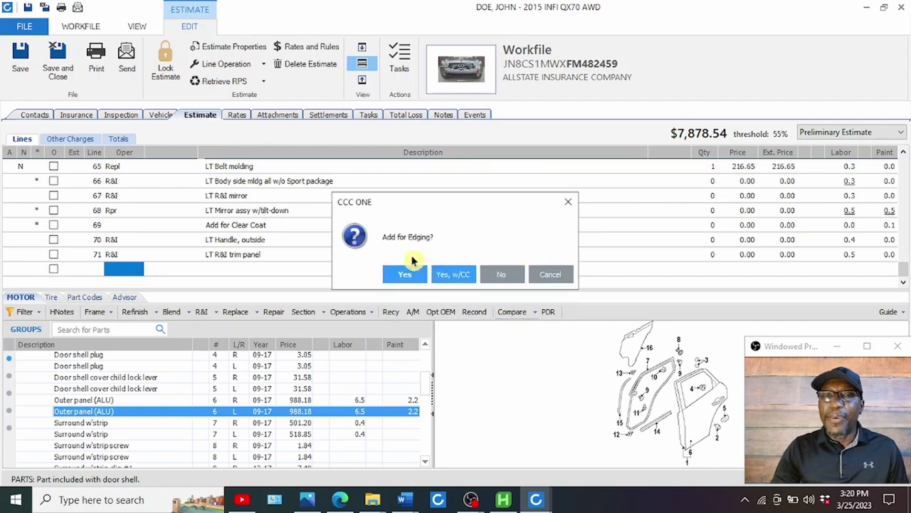
{"action": "left_click", "coordinate": [403, 275]}
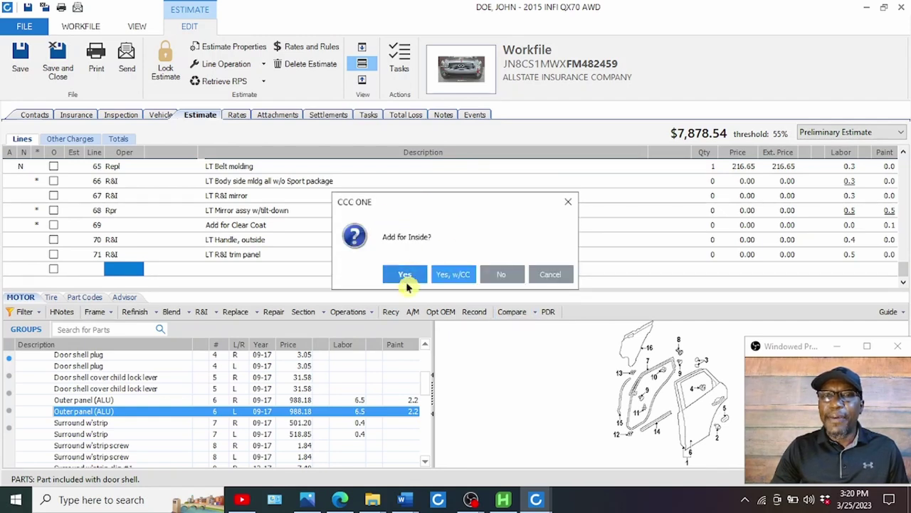
{"action": "left_click", "coordinate": [405, 274]}
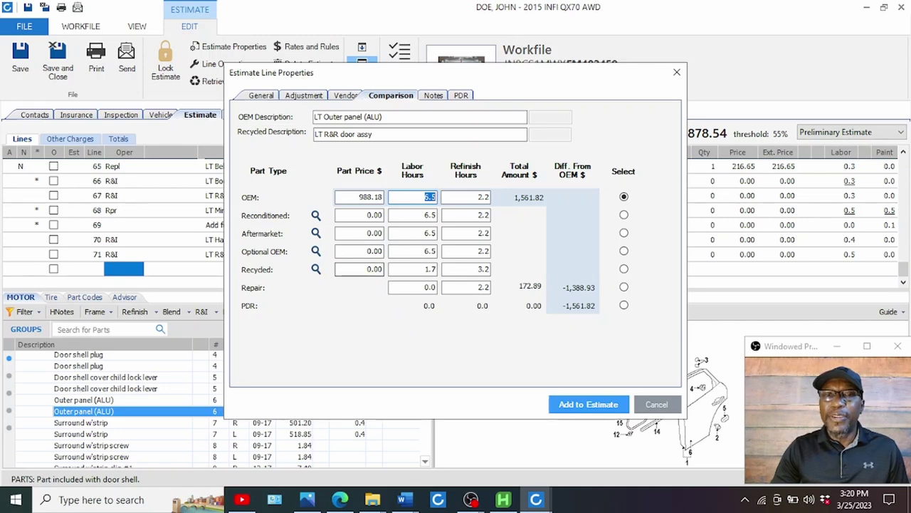
{"action": "left_click", "coordinate": [589, 404]}
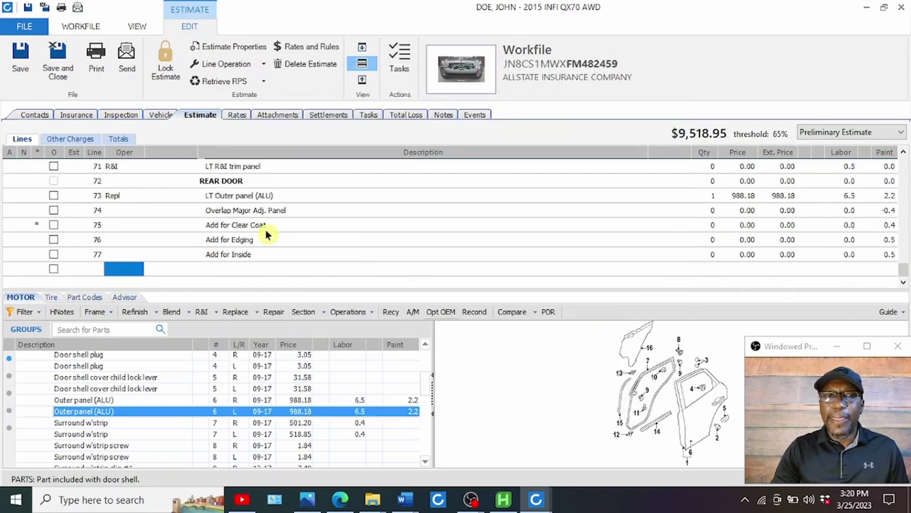
{"action": "left_click", "coordinate": [246, 277]}
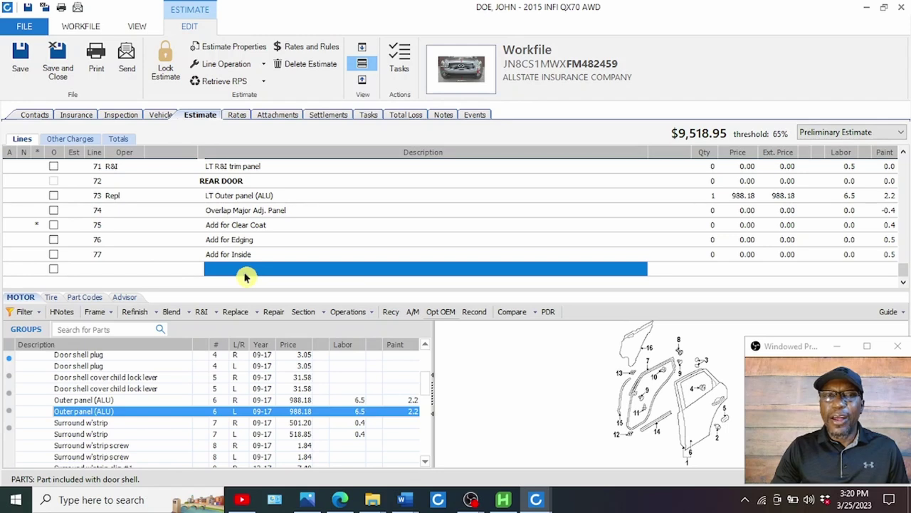
- Review the attached 9. REAR DOOR photo for the parts to remove and install, and return to the estimate lines
{"action": "scroll", "coordinate": [122, 402], "scroll_direction": "up", "scroll_amount": 3}
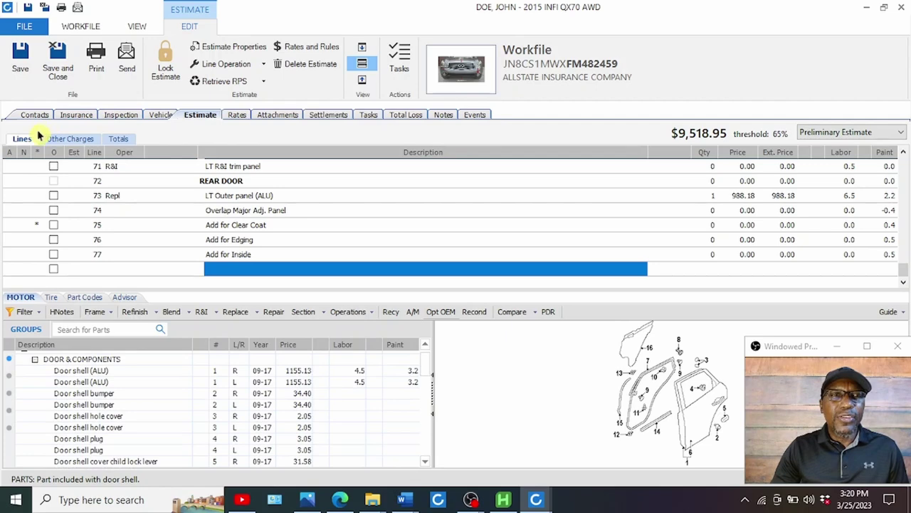
{"action": "left_click", "coordinate": [459, 75]}
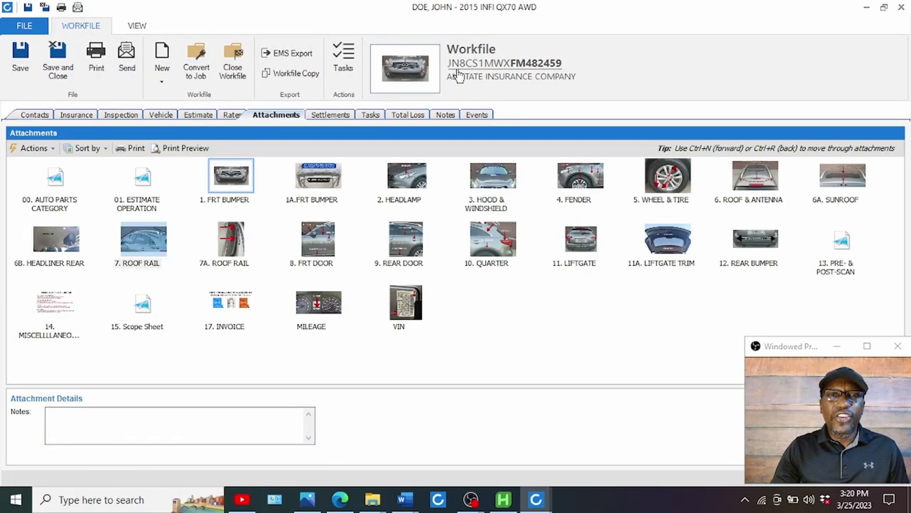
{"action": "double_click", "coordinate": [408, 244]}
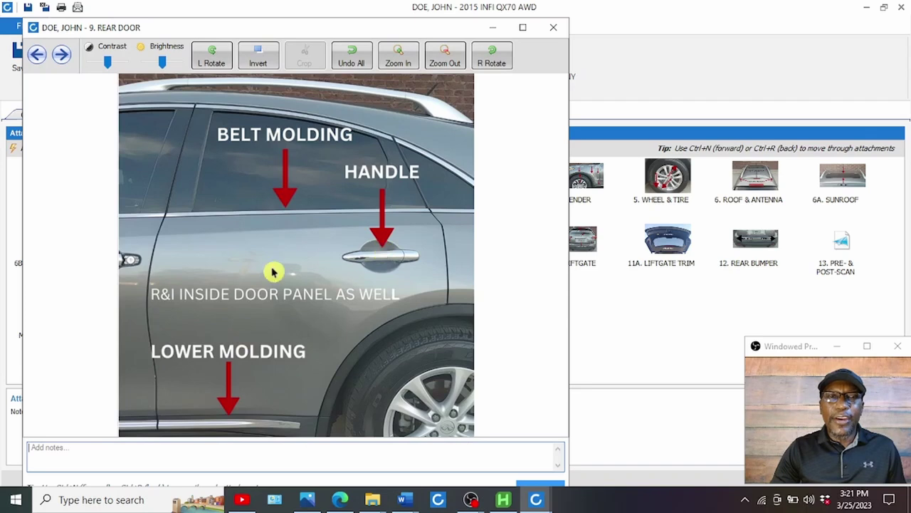
{"action": "left_click_drag", "start_coordinate": [152, 288], "coordinate": [433, 312]}
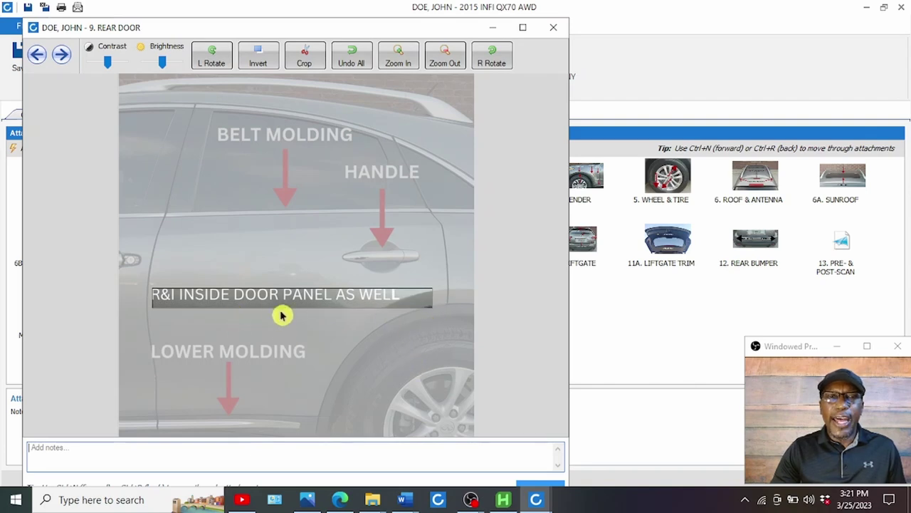
{"action": "left_click", "coordinate": [556, 32]}
{"action": "left_click", "coordinate": [199, 115]}
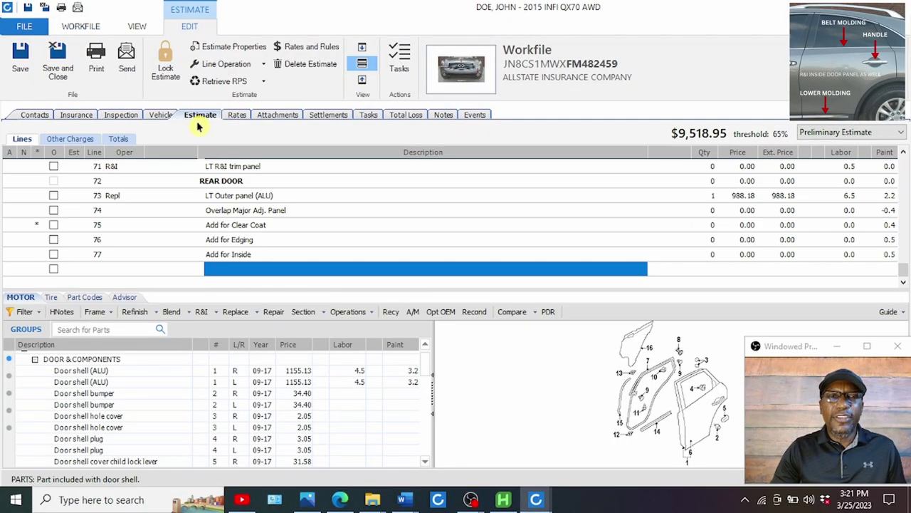
- Add an R&I line for the left surround w'strip from the rear door's door and components parts
{"action": "left_click", "coordinate": [95, 381]}
{"action": "scroll", "coordinate": [99, 384], "scroll_direction": "down", "scroll_amount": 1}
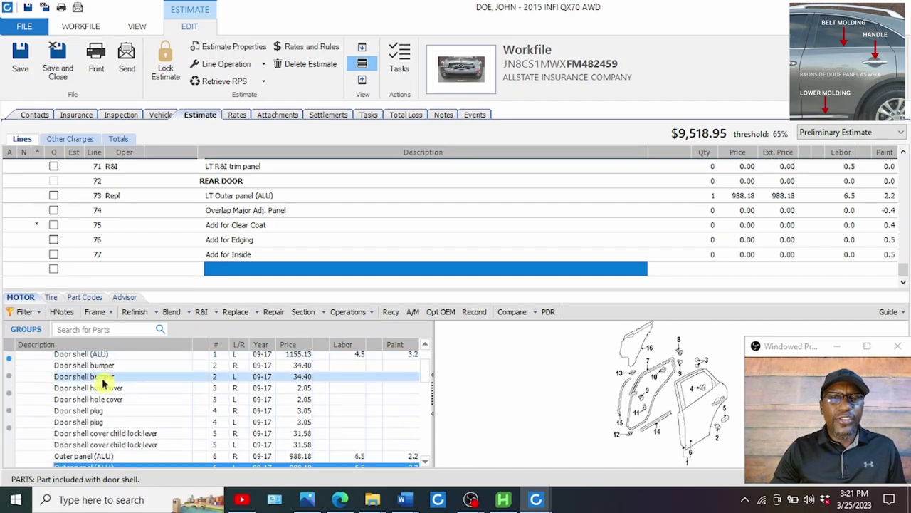
{"action": "scroll", "coordinate": [104, 383], "scroll_direction": "down", "scroll_amount": 1}
{"action": "scroll", "coordinate": [110, 384], "scroll_direction": "down", "scroll_amount": 1}
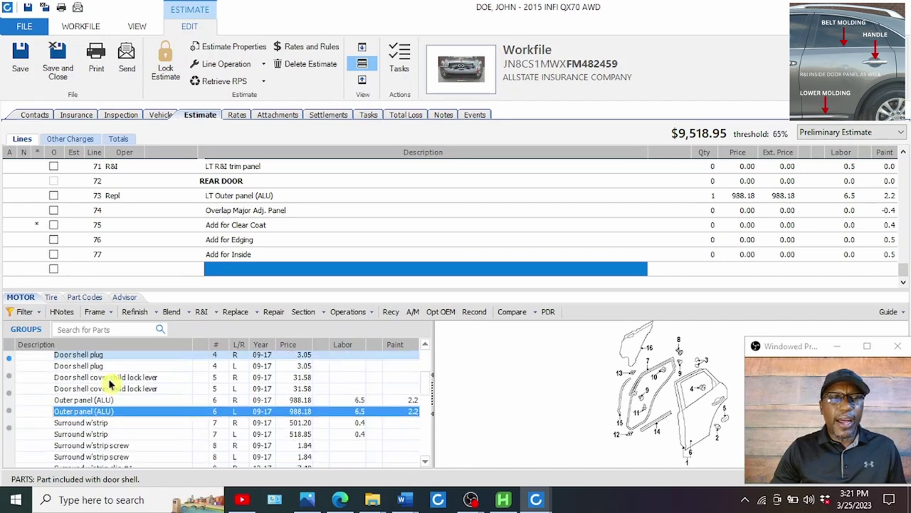
{"action": "scroll", "coordinate": [111, 385], "scroll_direction": "up", "scroll_amount": 3}
{"action": "scroll", "coordinate": [132, 420], "scroll_direction": "down", "scroll_amount": 1}
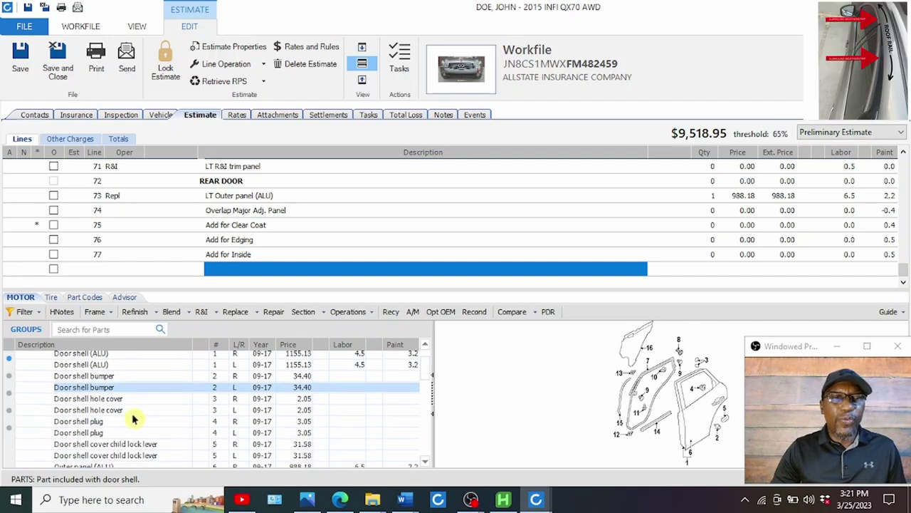
{"action": "scroll", "coordinate": [131, 420], "scroll_direction": "down", "scroll_amount": 2}
{"action": "left_click", "coordinate": [132, 420]}
{"action": "scroll", "coordinate": [132, 427], "scroll_direction": "down", "scroll_amount": 1}
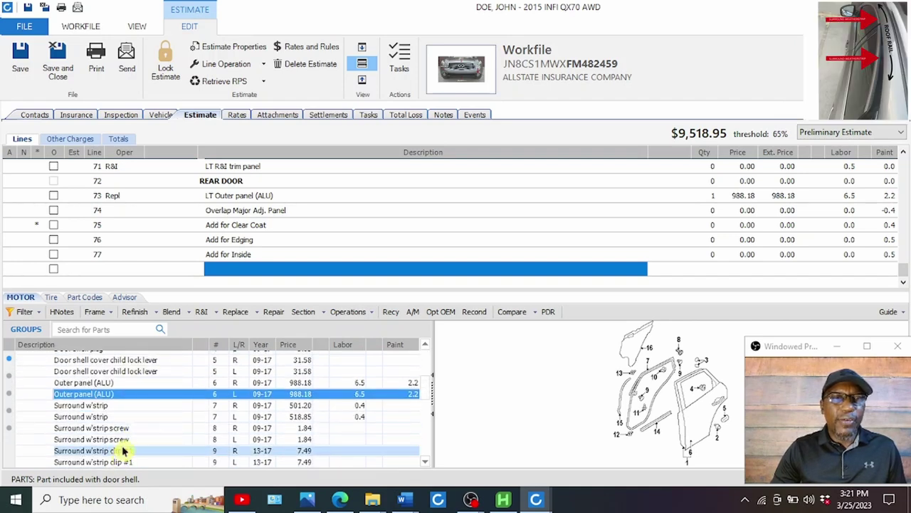
{"action": "left_click", "coordinate": [92, 416]}
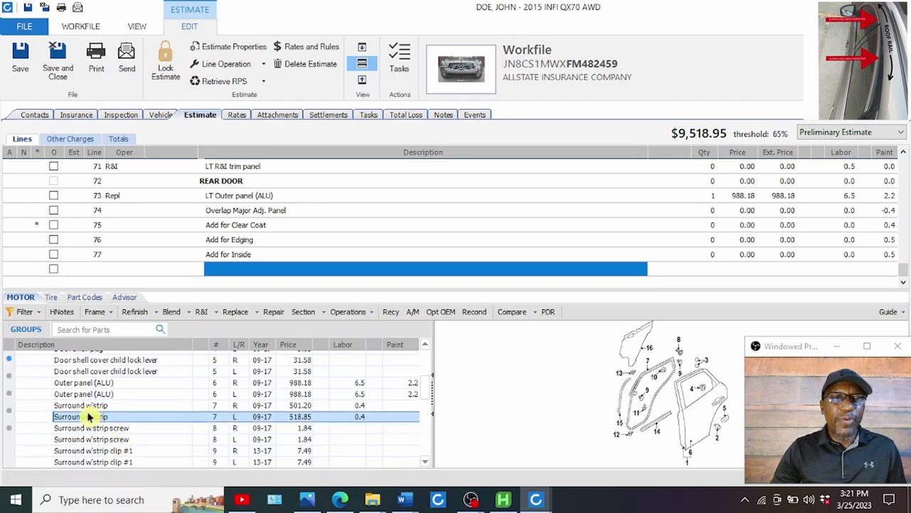
{"action": "left_click", "coordinate": [203, 316]}
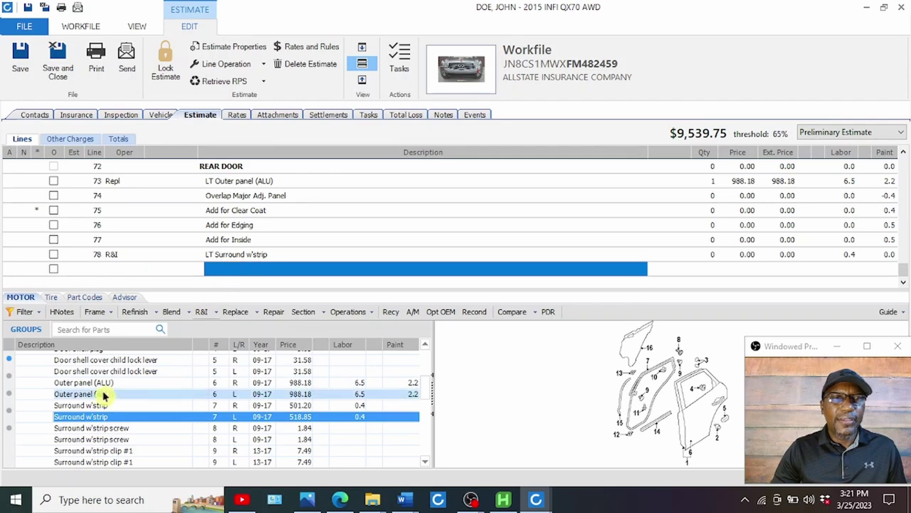
- Add an OEM replacement line for the rear door's left belt molding from the exterior trim parts, instead of an R&I operation
{"action": "scroll", "coordinate": [100, 399], "scroll_direction": "up", "scroll_amount": 4}
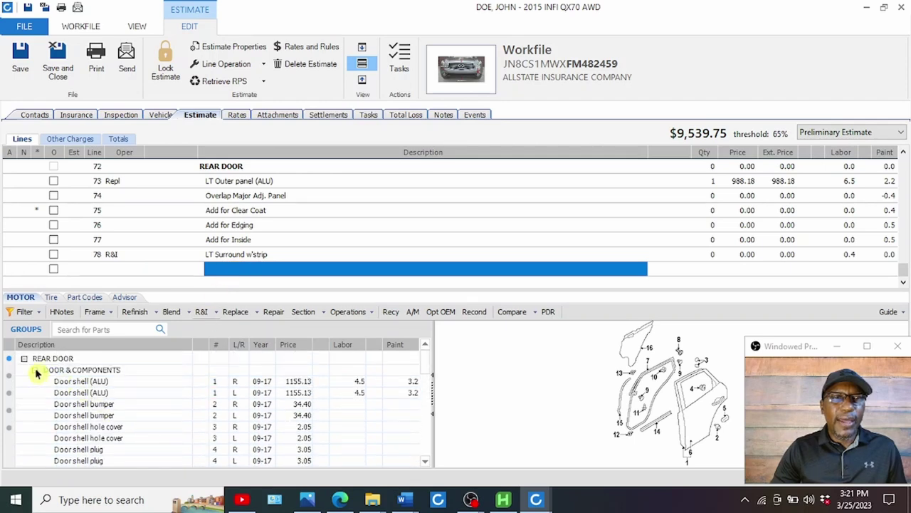
{"action": "left_click", "coordinate": [36, 370]}
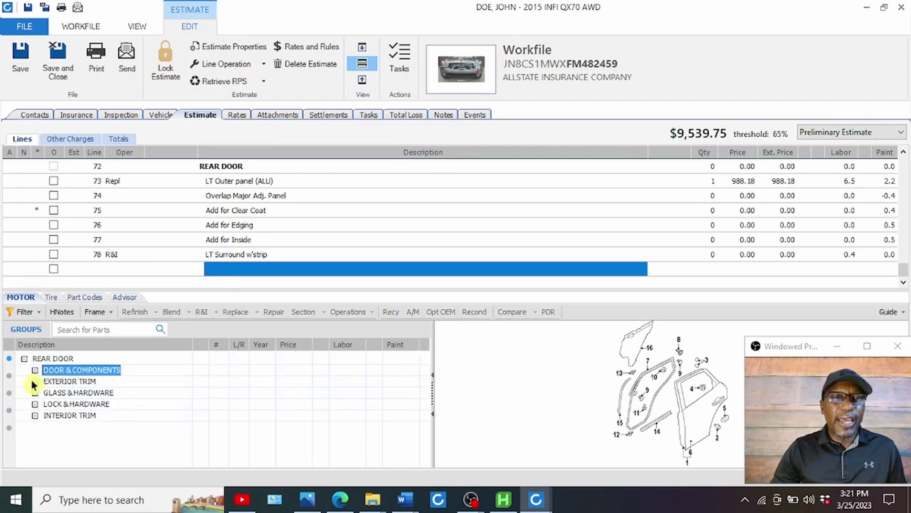
{"action": "left_click", "coordinate": [34, 381]}
{"action": "scroll", "coordinate": [100, 405], "scroll_direction": "down", "scroll_amount": 1}
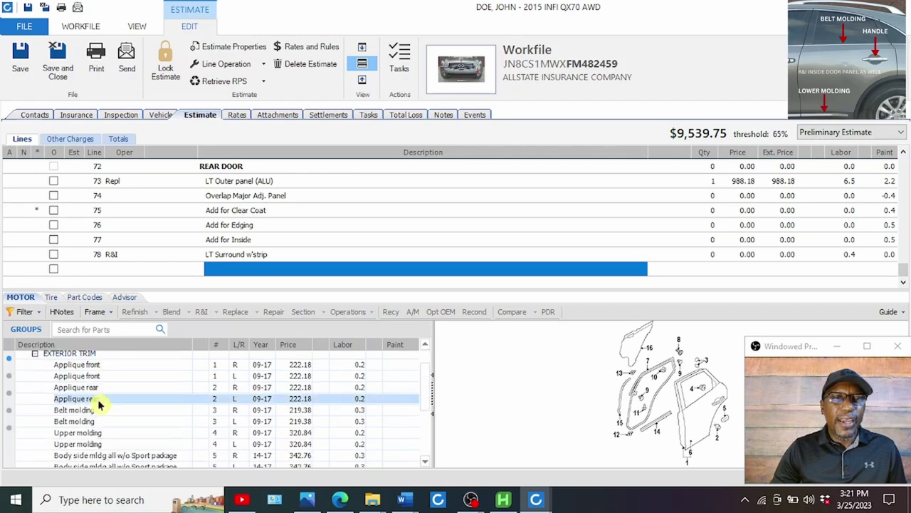
{"action": "left_click", "coordinate": [81, 422]}
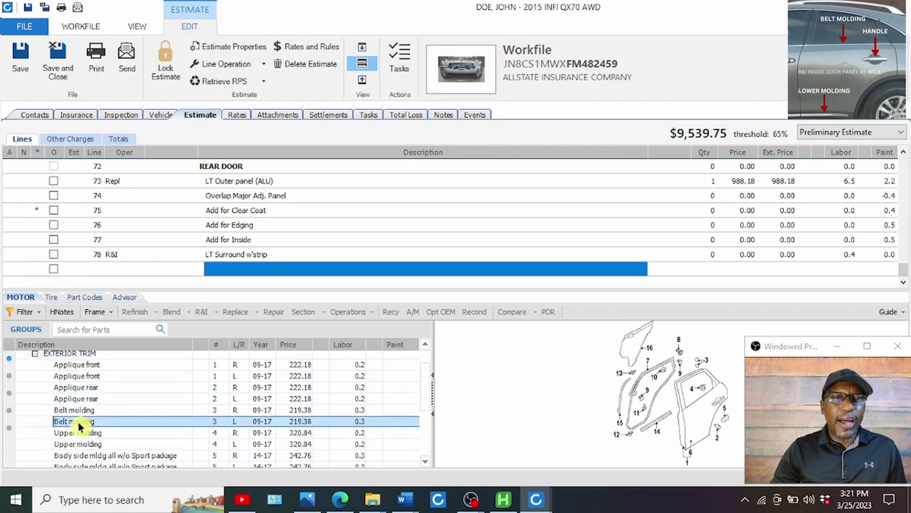
{"action": "left_click", "coordinate": [203, 314]}
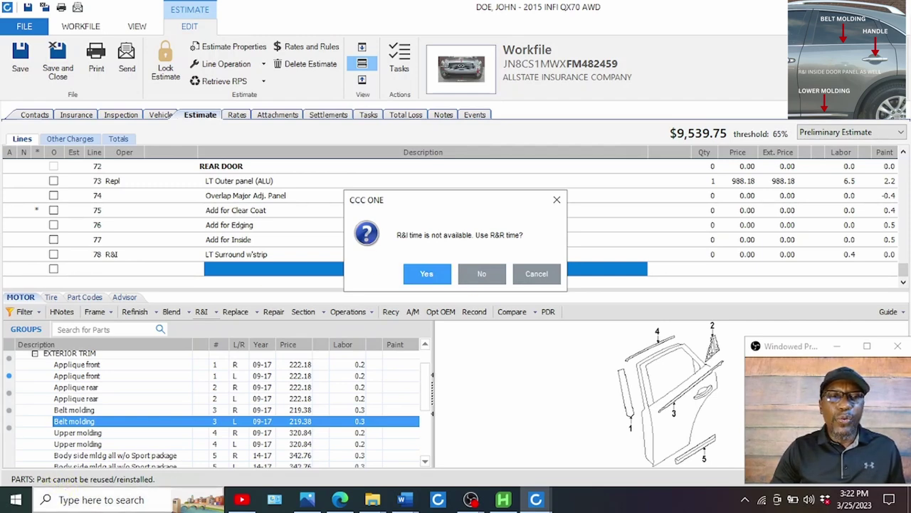
{"action": "left_click", "coordinate": [535, 276]}
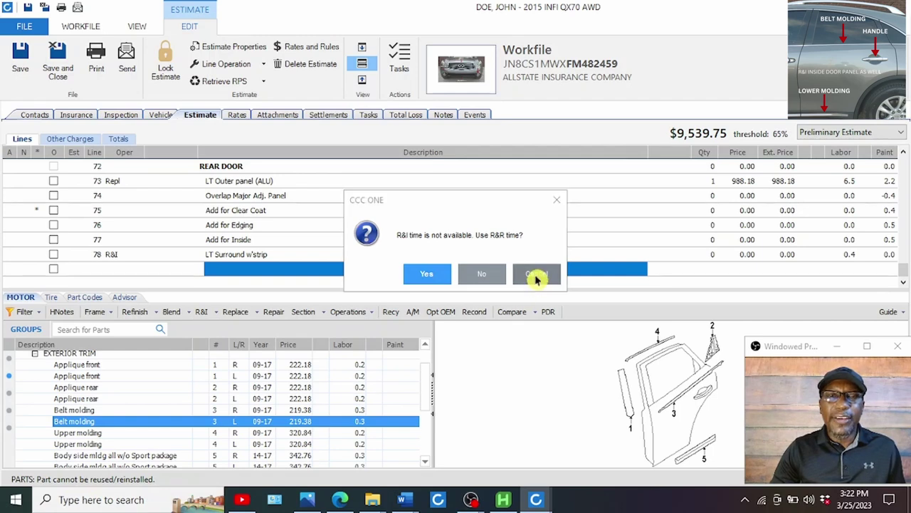
{"action": "left_click", "coordinate": [240, 319]}
{"action": "left_click", "coordinate": [285, 256]}
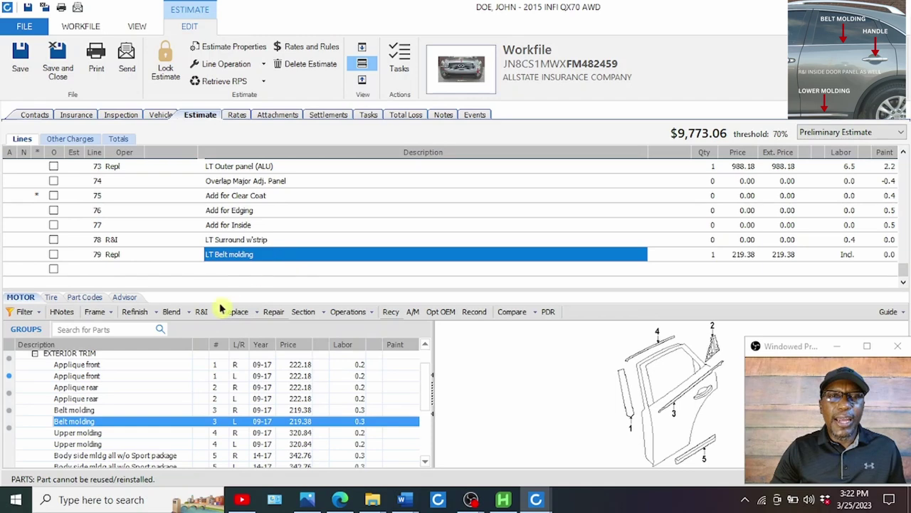
- Read the belt molding's footnote and paste it into the line notes of the left belt molding line
{"action": "left_click", "coordinate": [82, 480]}
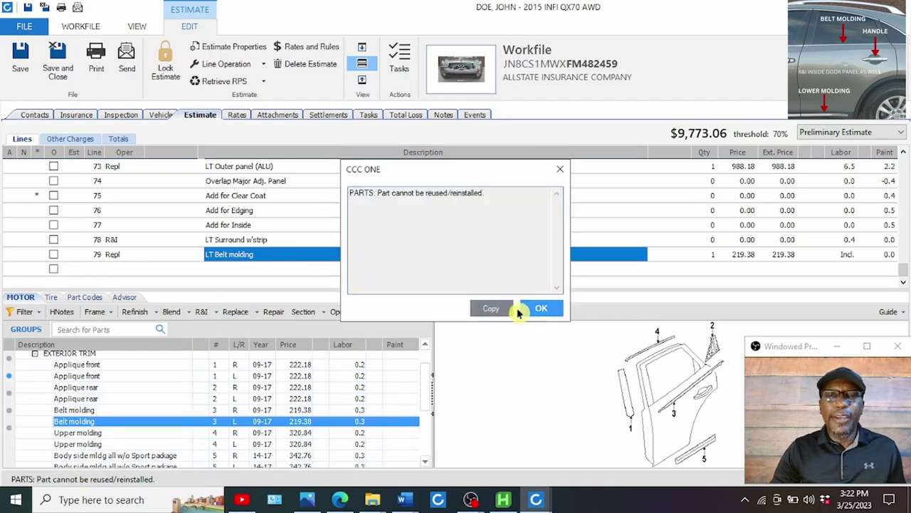
{"action": "left_click", "coordinate": [541, 309]}
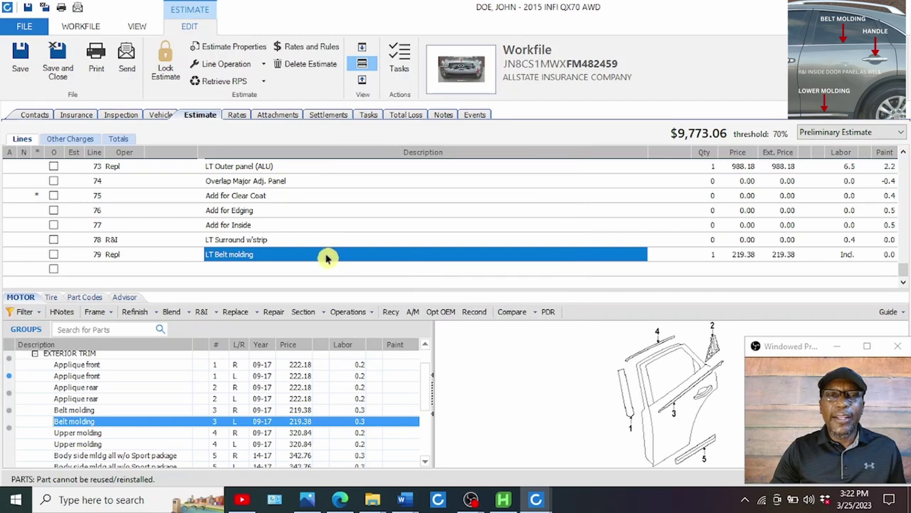
{"action": "right_click", "coordinate": [327, 257]}
{"action": "left_click", "coordinate": [378, 283]}
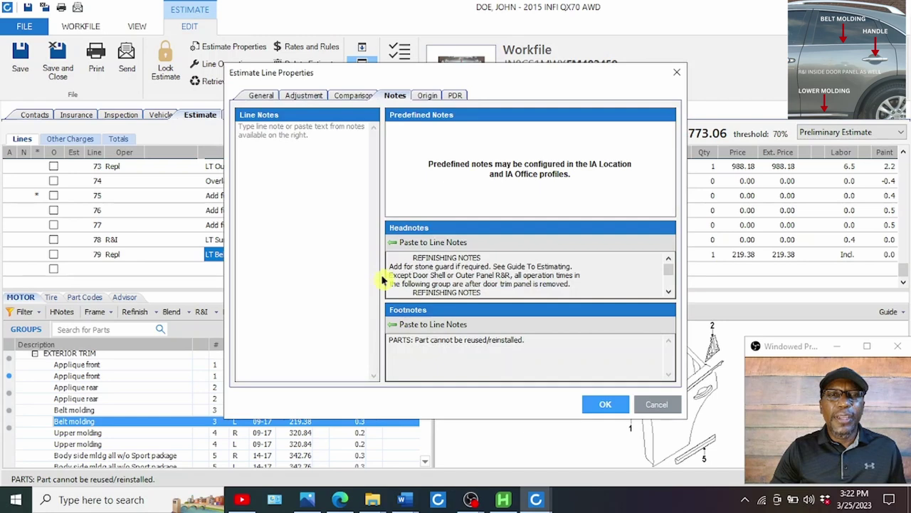
{"action": "left_click", "coordinate": [405, 326]}
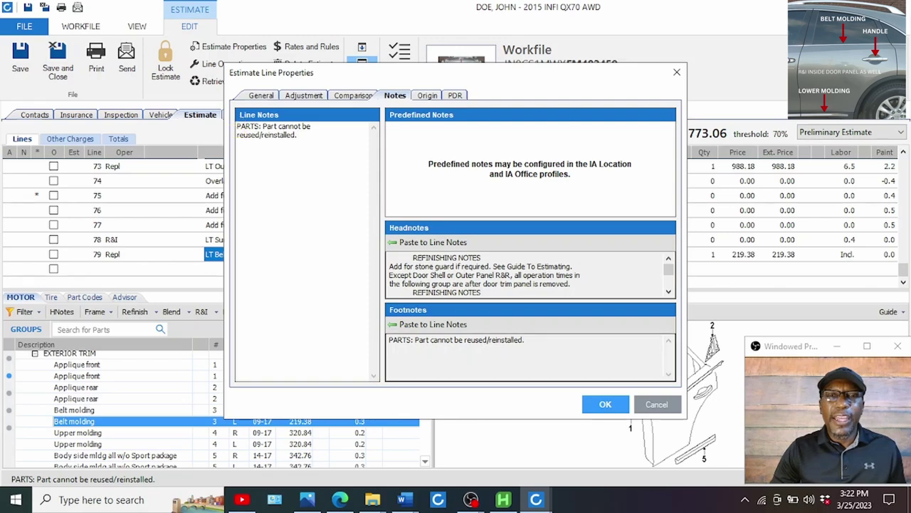
{"action": "left_click", "coordinate": [604, 403]}
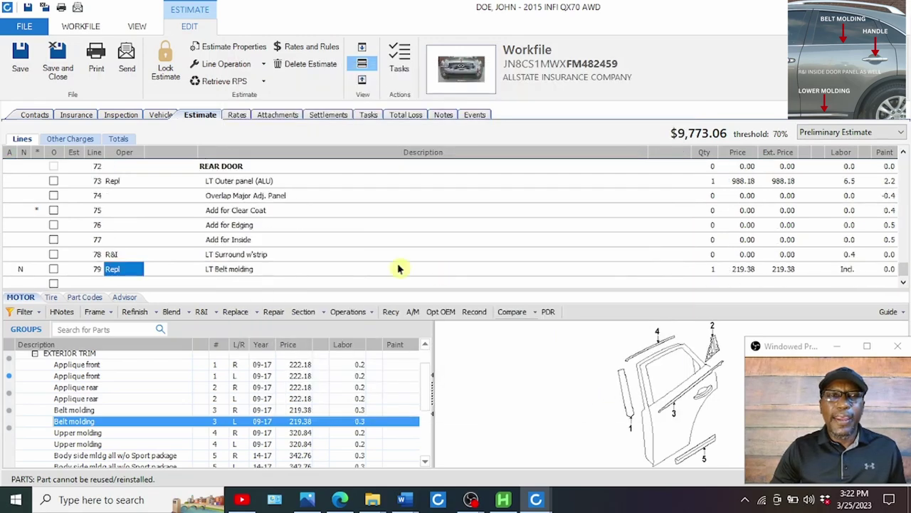
{"action": "mouse_move", "coordinate": [23, 271]}
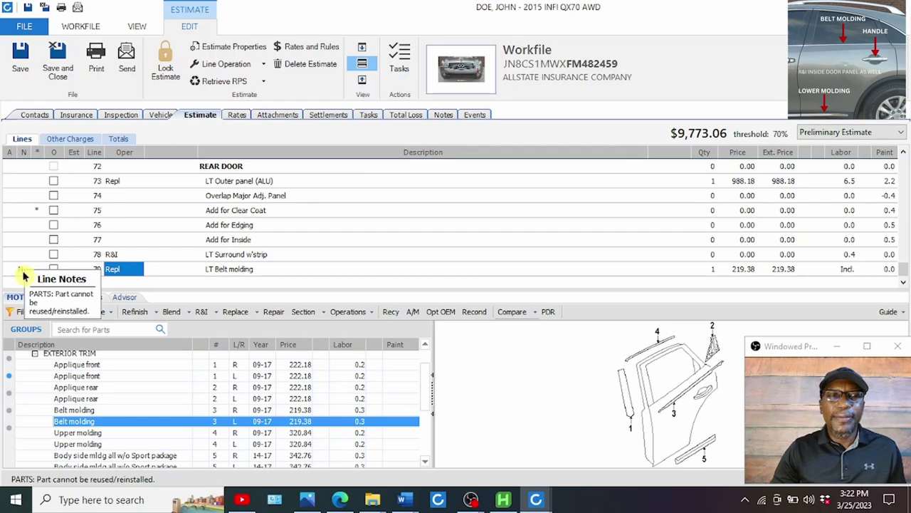
- Add an R&I line for the left body side molding without Sport package, using the R&R time of 0.3 body hours
{"action": "left_click", "coordinate": [248, 284]}
{"action": "scroll", "coordinate": [177, 385], "scroll_direction": "down", "scroll_amount": 1}
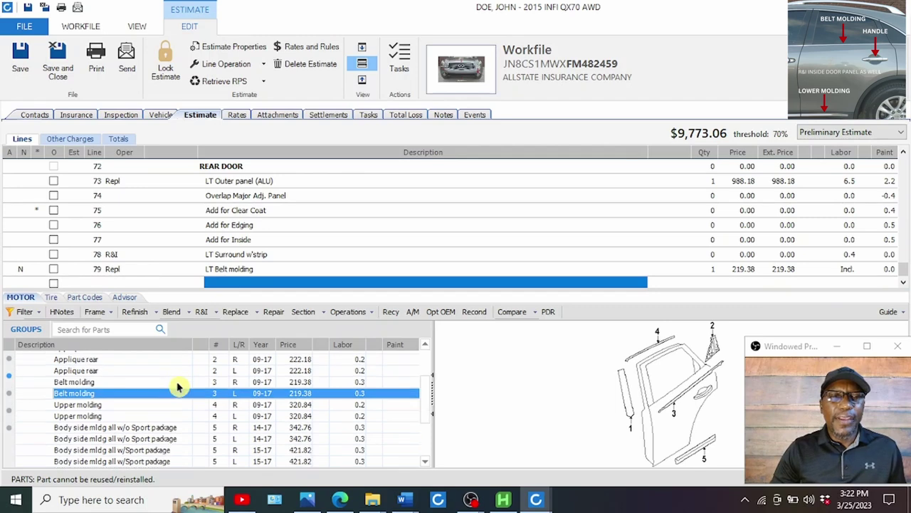
{"action": "left_click", "coordinate": [107, 440]}
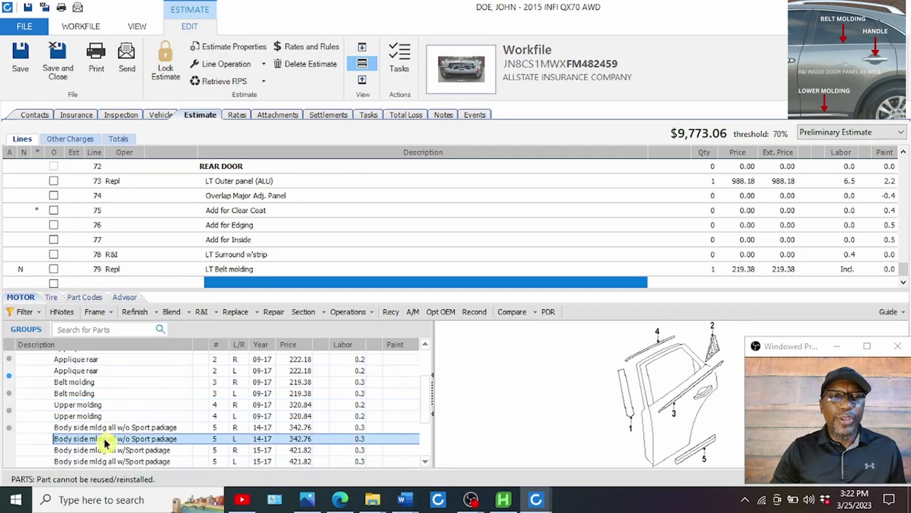
{"action": "left_click", "coordinate": [201, 311]}
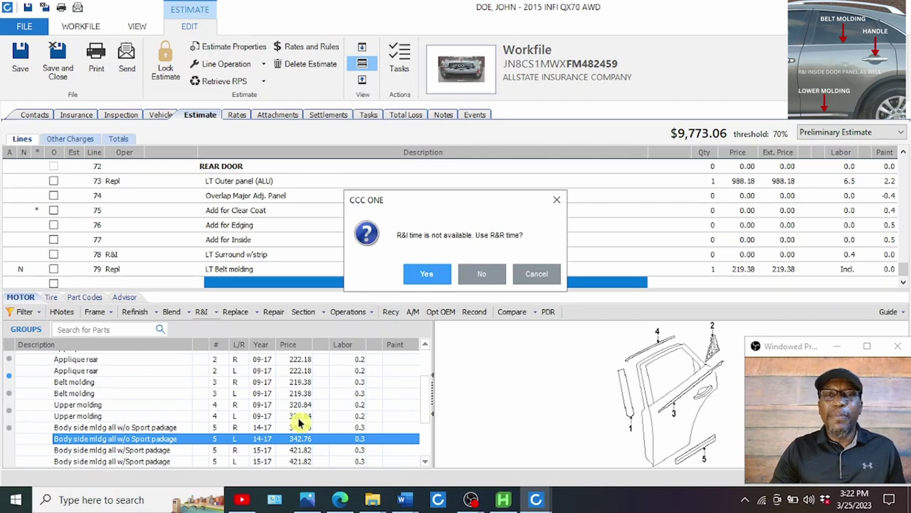
{"action": "left_click", "coordinate": [425, 275]}
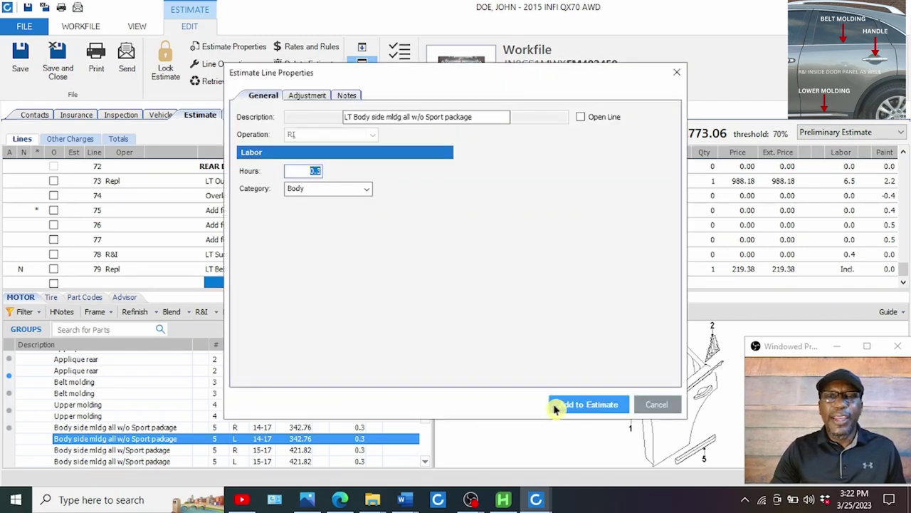
{"action": "left_click", "coordinate": [585, 405]}
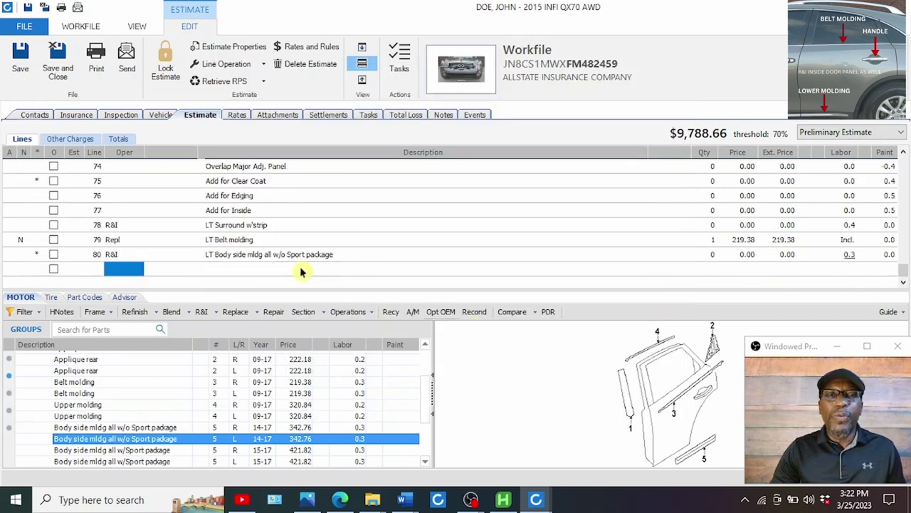
- Add an R&I line for the left outside handle from the rear door's lock and hardware parts
{"action": "left_click", "coordinate": [248, 271]}
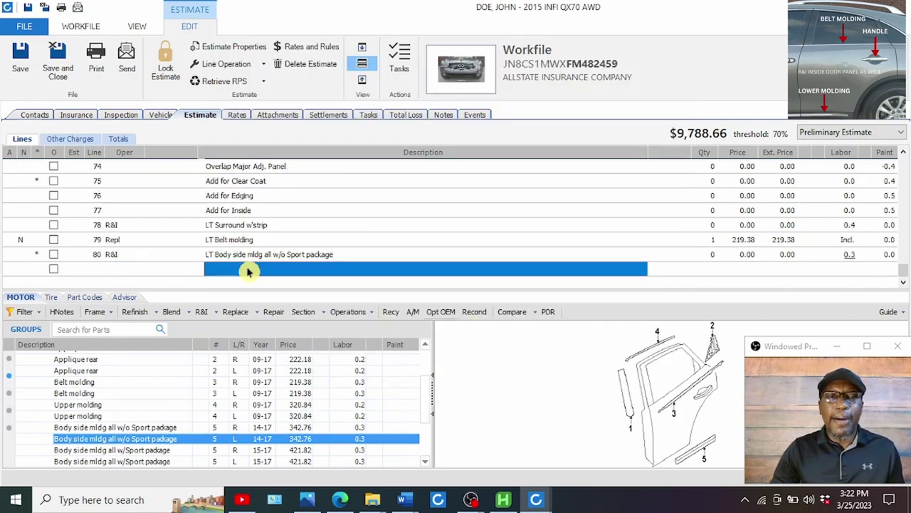
{"action": "scroll", "coordinate": [112, 399], "scroll_direction": "down", "scroll_amount": 2}
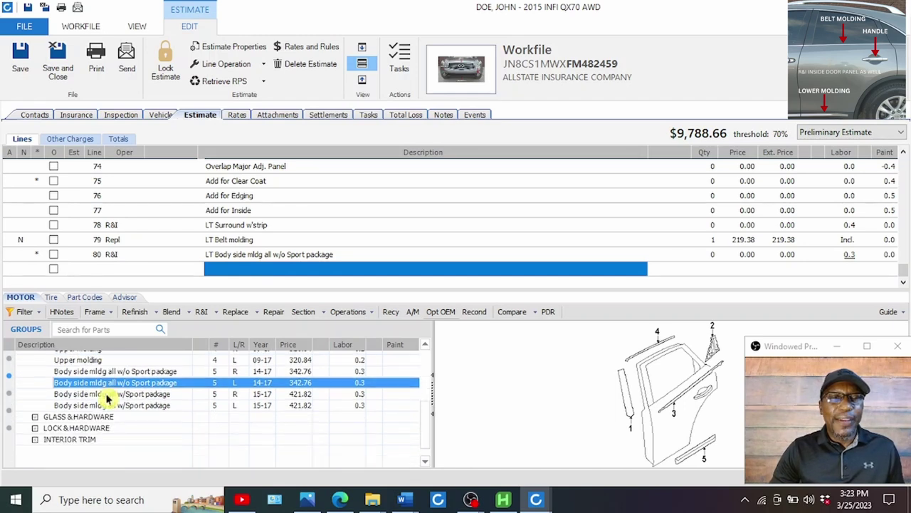
{"action": "left_click", "coordinate": [34, 427]}
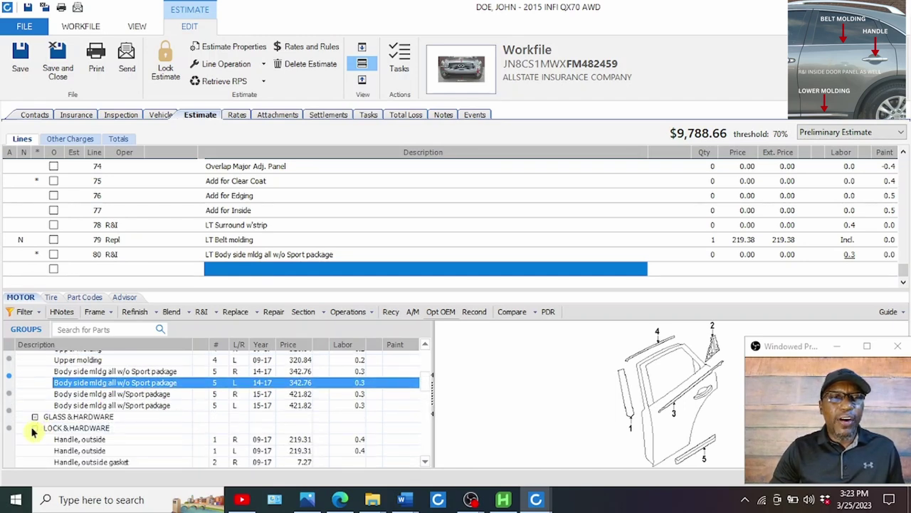
{"action": "left_click", "coordinate": [102, 452]}
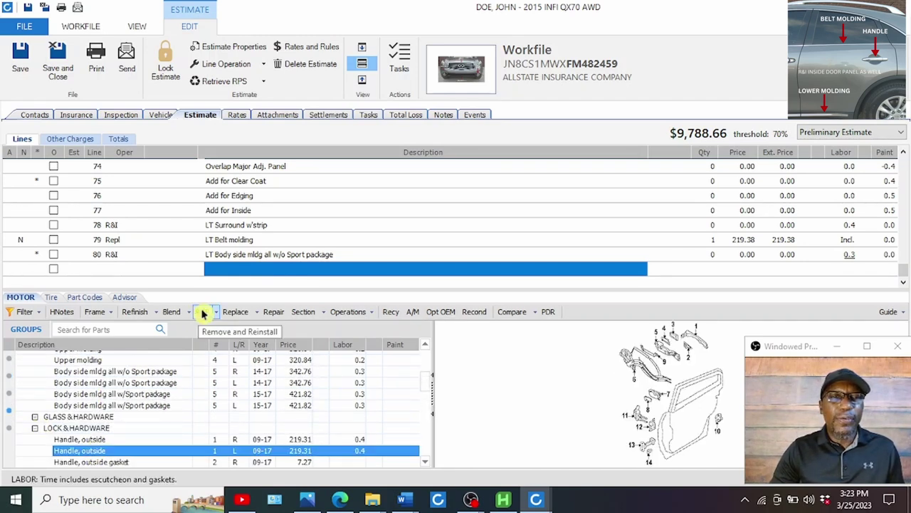
{"action": "left_click", "coordinate": [202, 314]}
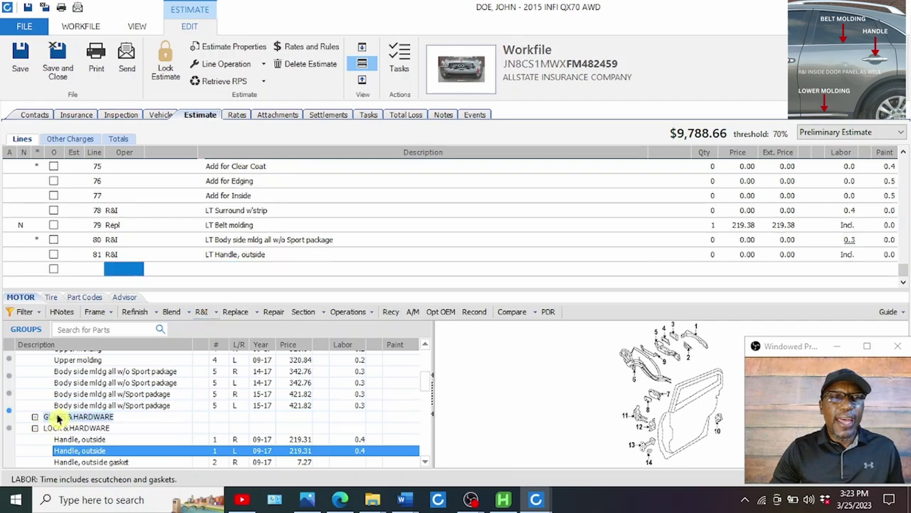
- Collapse the rear door's exterior trim and lock and hardware parts, and select the interior trim group
{"action": "left_click", "coordinate": [34, 381]}
{"action": "scroll", "coordinate": [48, 396], "scroll_direction": "down", "scroll_amount": 2}
{"action": "scroll", "coordinate": [47, 392], "scroll_direction": "up", "scroll_amount": 1}
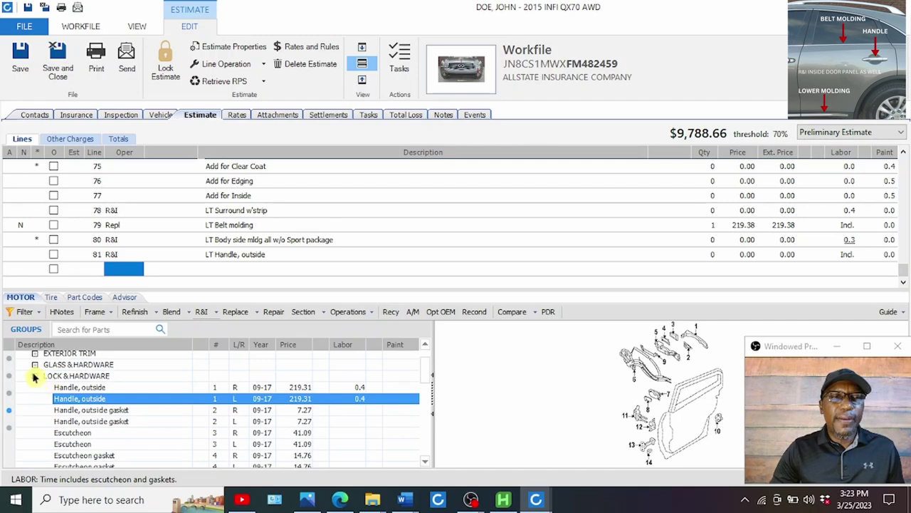
{"action": "left_click", "coordinate": [34, 377]}
{"action": "left_click", "coordinate": [43, 416]}
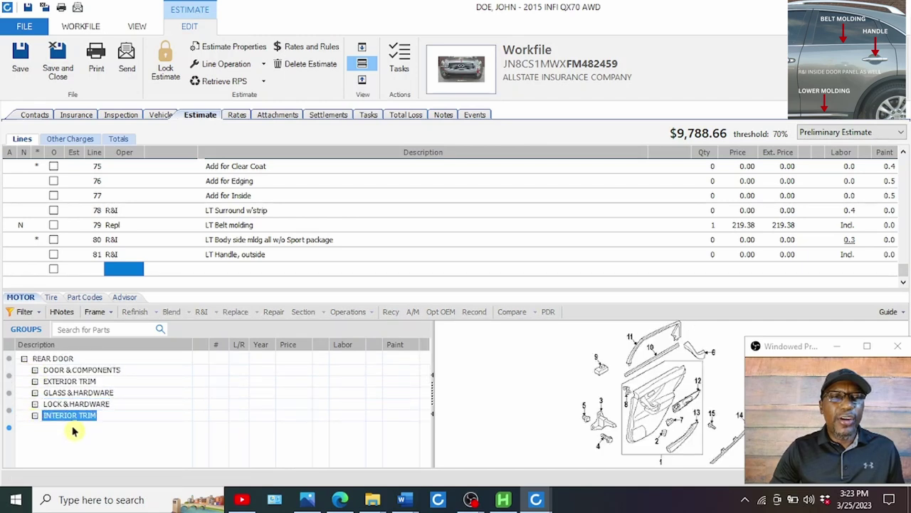
- Add an R&I operation for the left rear door trim panel w/o Sport package beige from the interior trim parts
{"action": "left_click", "coordinate": [36, 416]}
{"action": "left_click", "coordinate": [74, 427]}
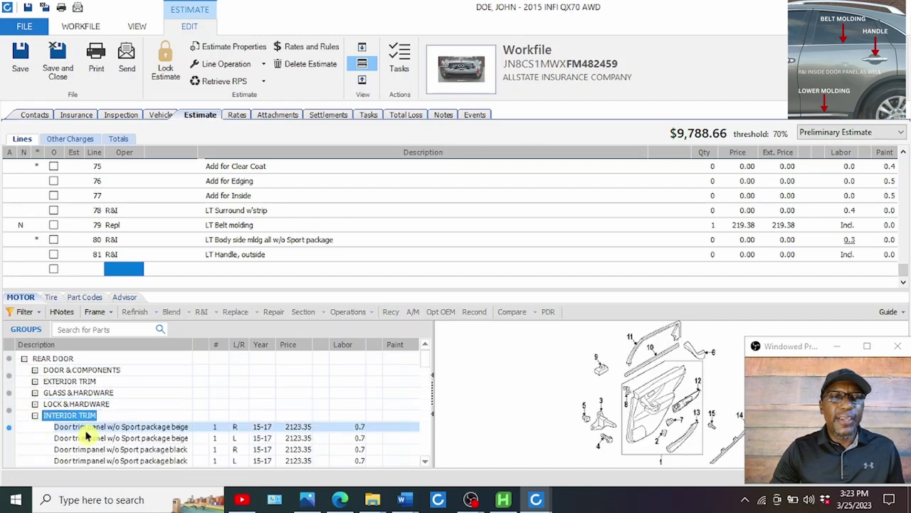
{"action": "left_click", "coordinate": [63, 437]}
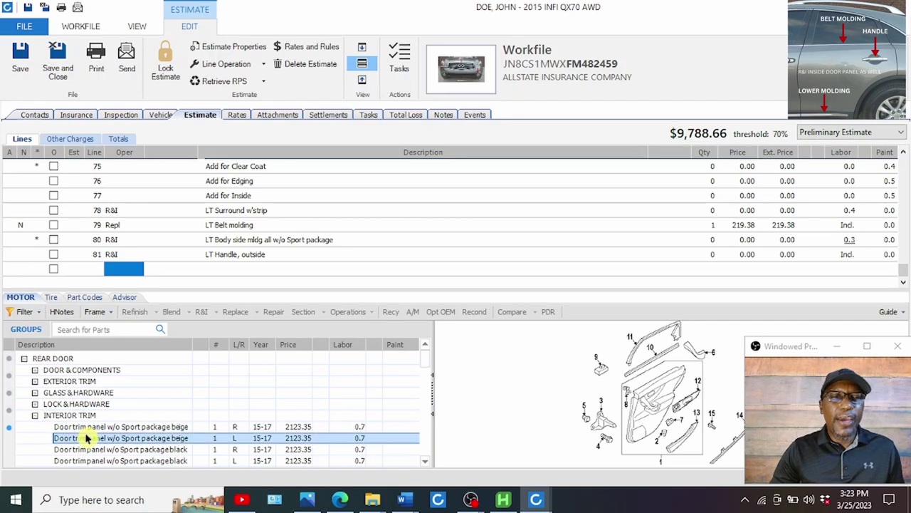
{"action": "left_click", "coordinate": [201, 314]}
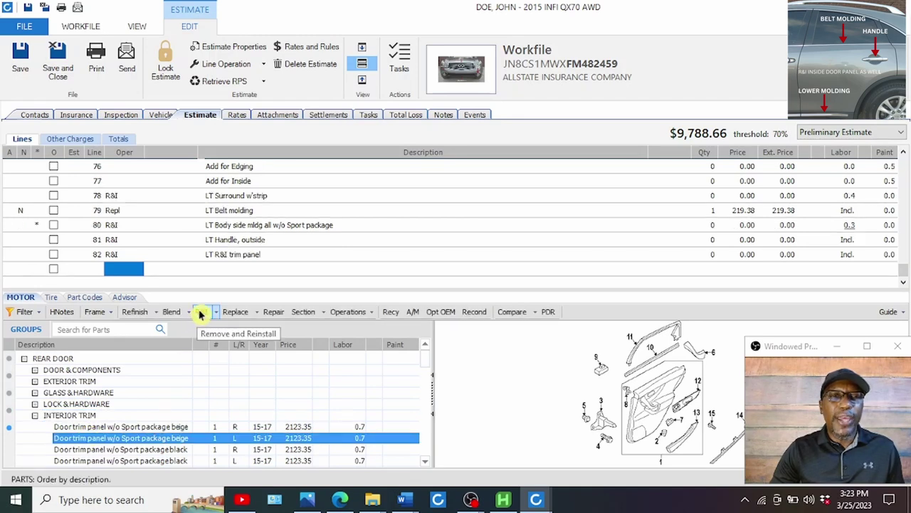
- Delete the LT Body side mldg all w/o Sport package line from the estimate
{"action": "left_click", "coordinate": [250, 226]}
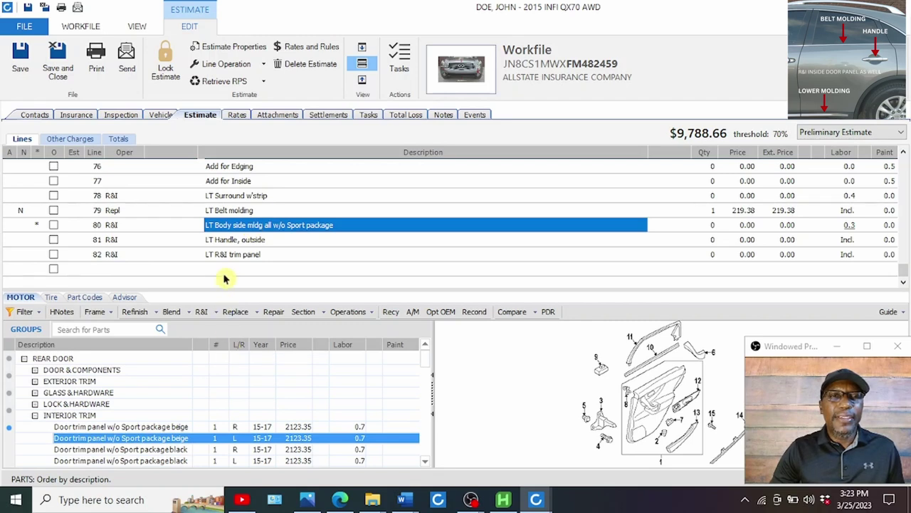
{"action": "right_click", "coordinate": [286, 223]}
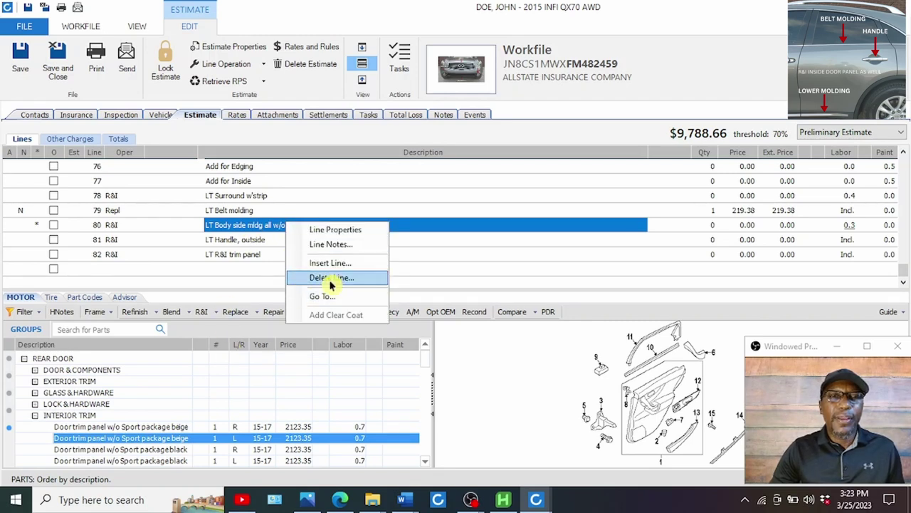
{"action": "left_click", "coordinate": [332, 277]}
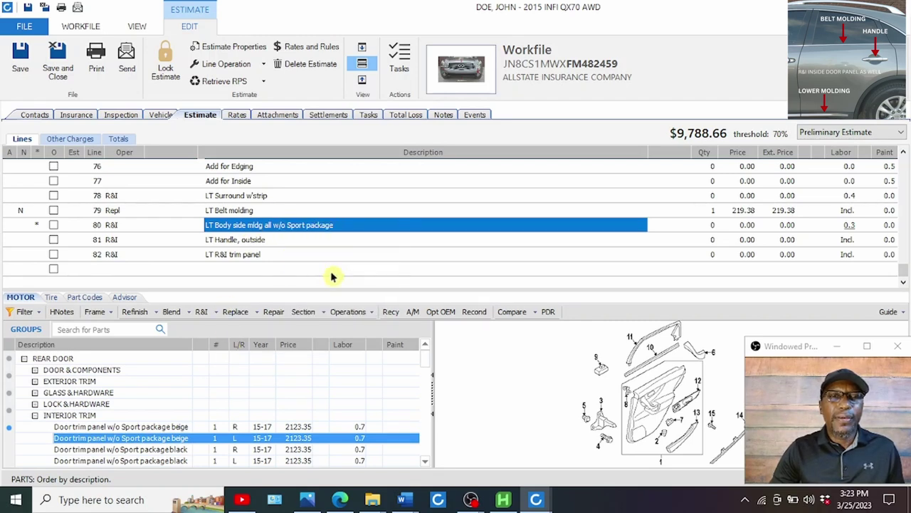
{"action": "left_click", "coordinate": [226, 269]}
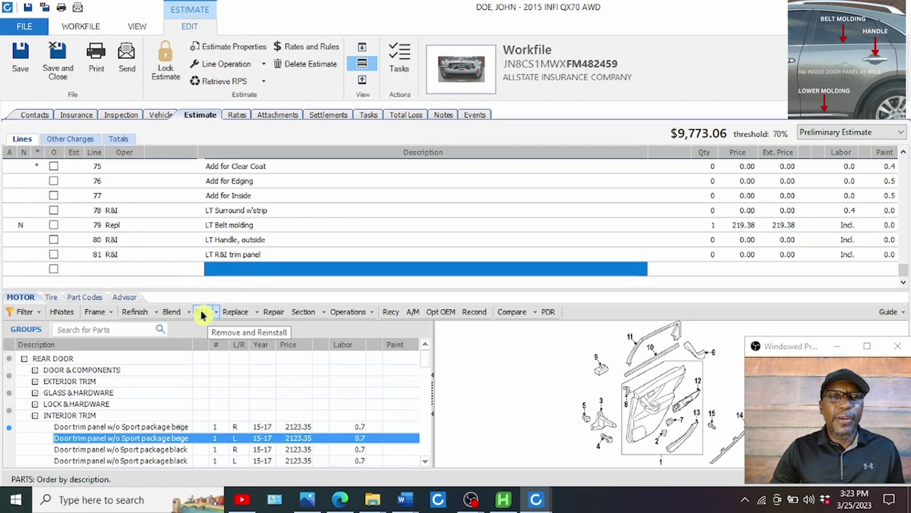
- Try to add the R&I operation for the left beige rear door trim panel a second time
{"action": "left_click", "coordinate": [203, 314]}
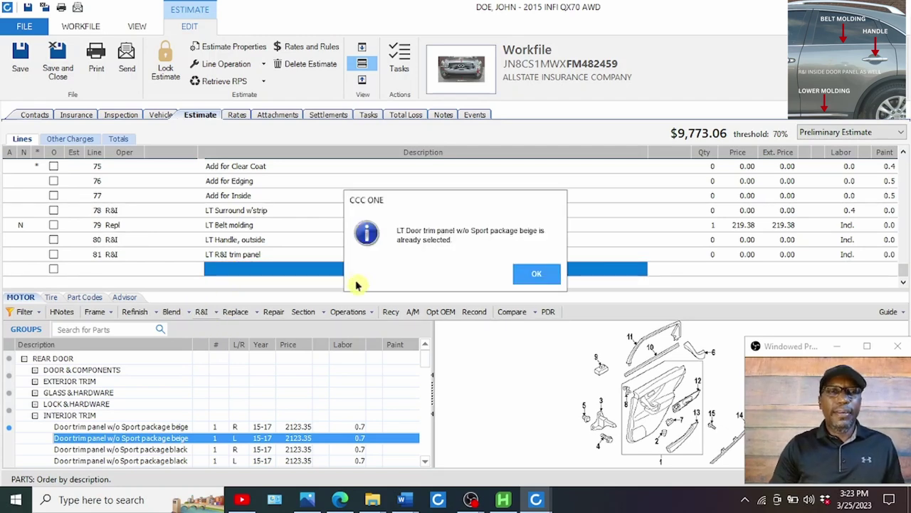
{"action": "left_click", "coordinate": [536, 275]}
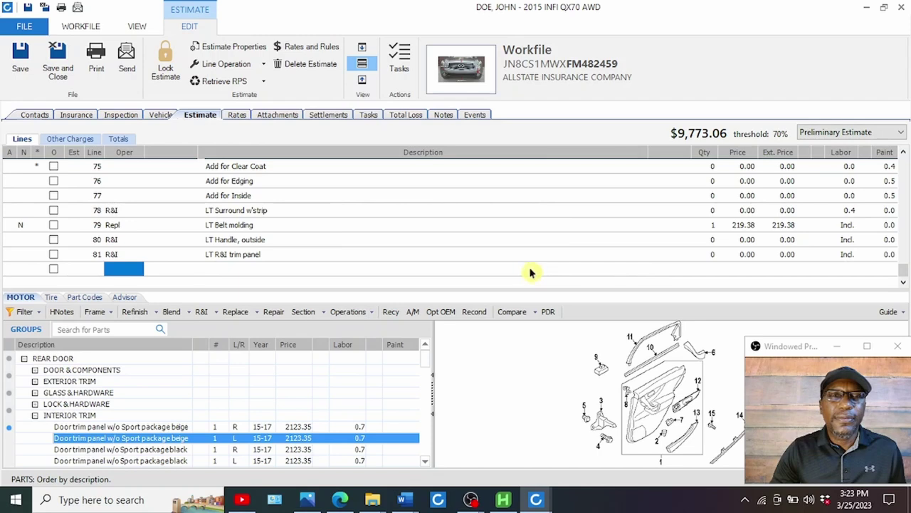
{"action": "left_click", "coordinate": [245, 274]}
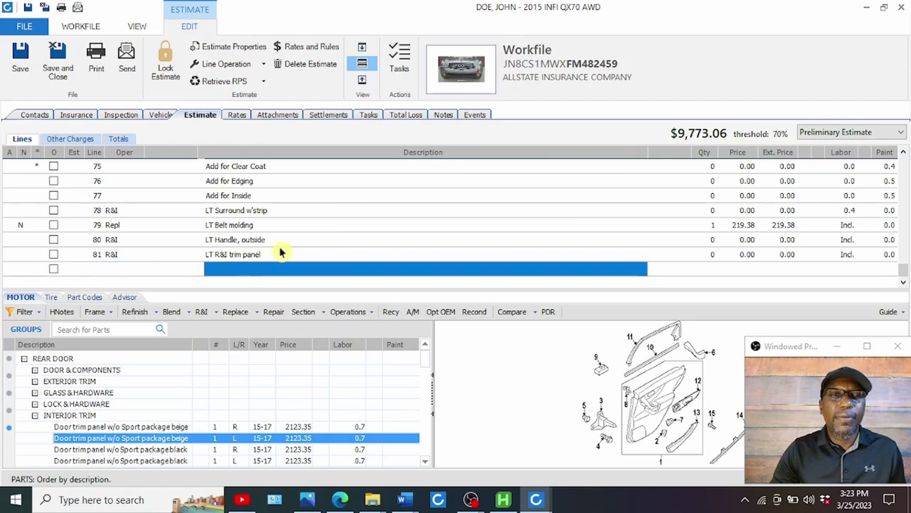
{"action": "scroll", "coordinate": [269, 221], "scroll_direction": "up", "scroll_amount": 1}
{"action": "scroll", "coordinate": [268, 221], "scroll_direction": "down", "scroll_amount": 1}
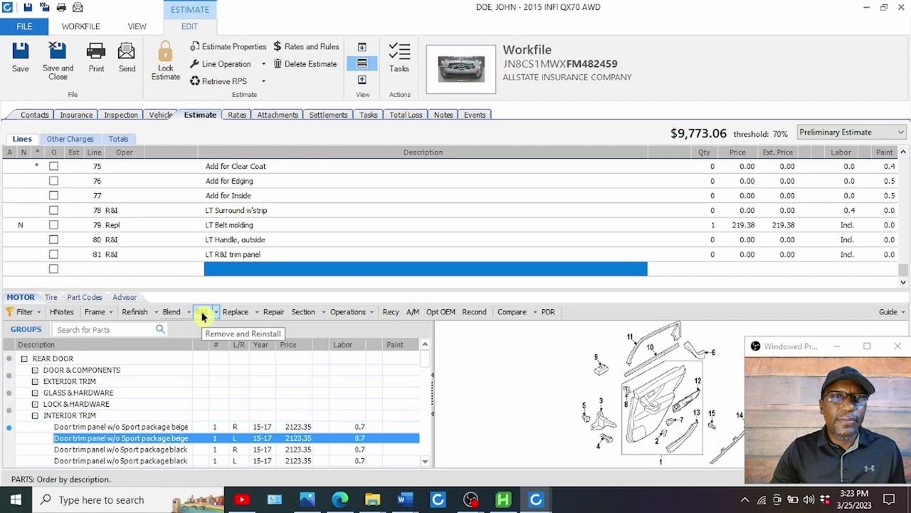
{"action": "left_click", "coordinate": [240, 254]}
{"action": "left_click", "coordinate": [230, 269]}
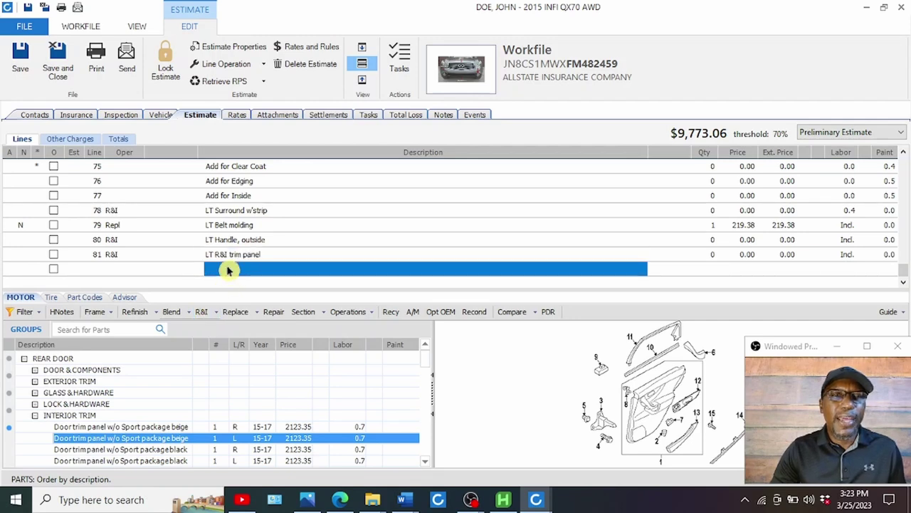
- Add a repair operation for the left quarter panel to the estimate with 1.0 hour of body labor
{"action": "left_click", "coordinate": [26, 329]}
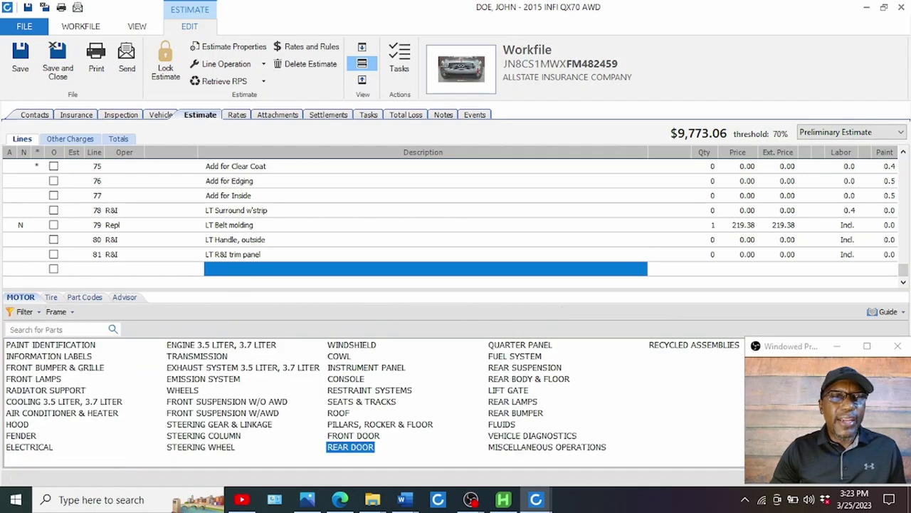
{"action": "left_click", "coordinate": [509, 348]}
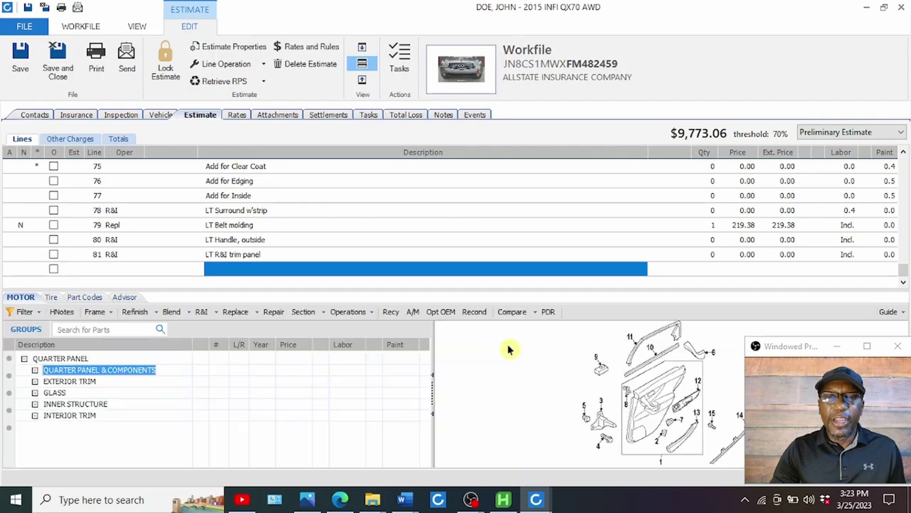
{"action": "left_click", "coordinate": [39, 373]}
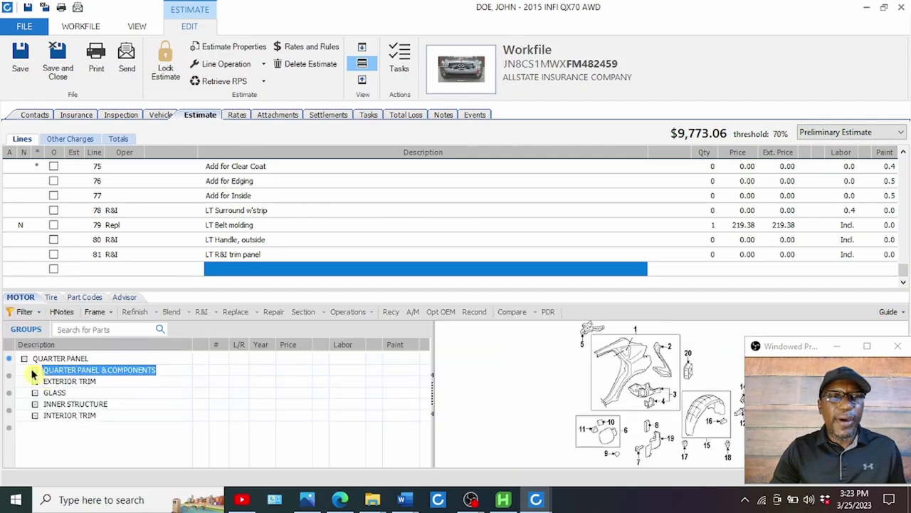
{"action": "left_click", "coordinate": [34, 371]}
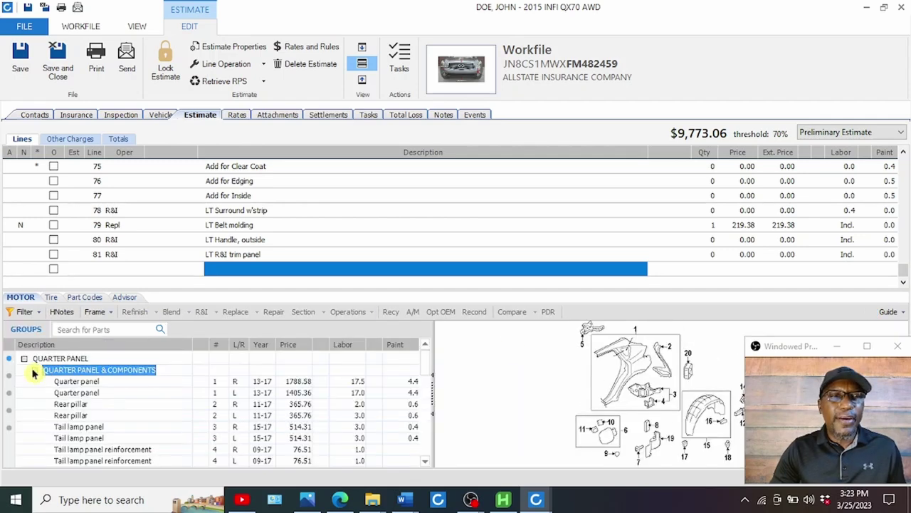
{"action": "left_click", "coordinate": [86, 396]}
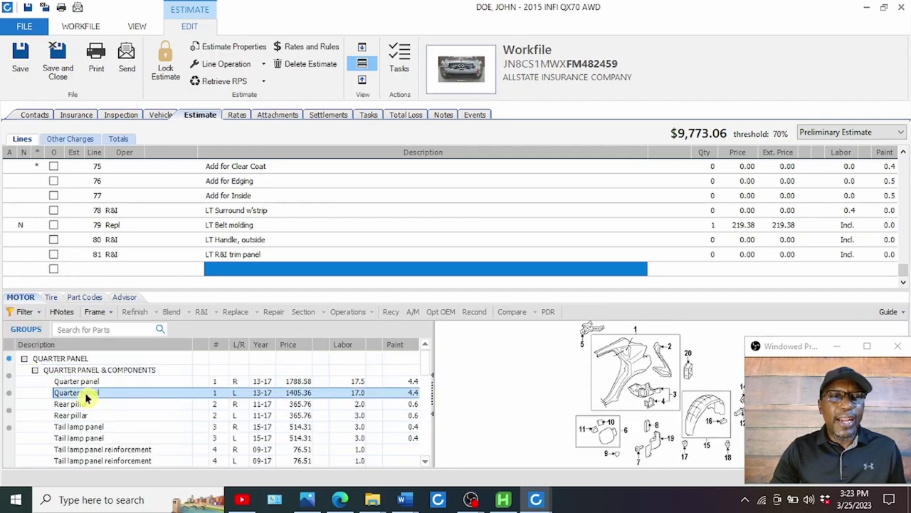
{"action": "left_click", "coordinate": [274, 313]}
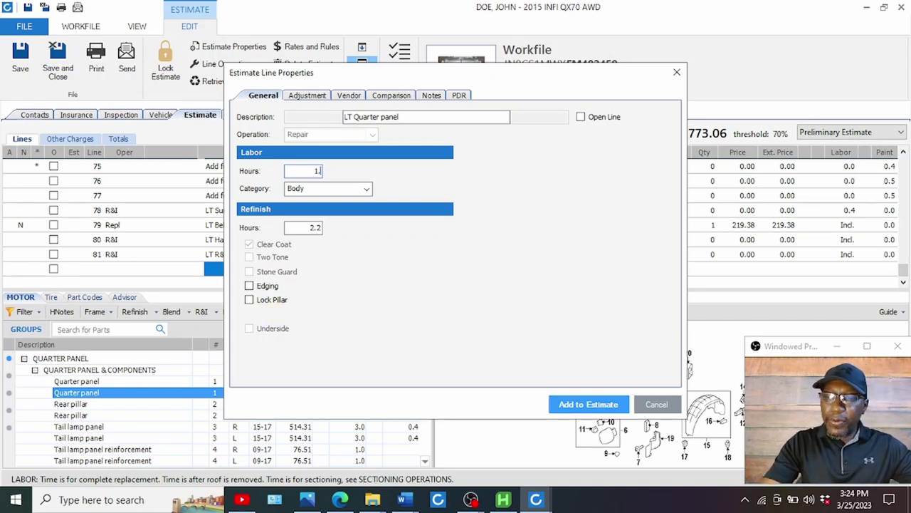
{"action": "left_click", "coordinate": [581, 404]}
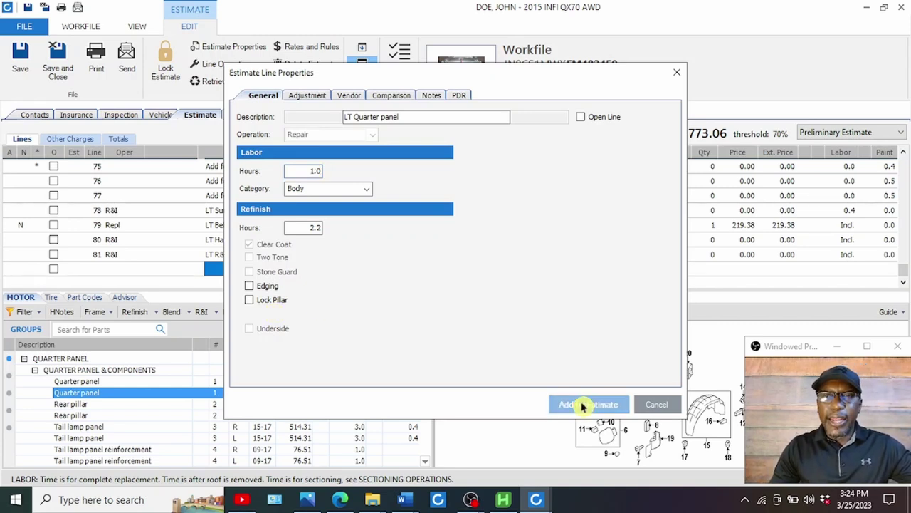
{"action": "left_click", "coordinate": [240, 269]}
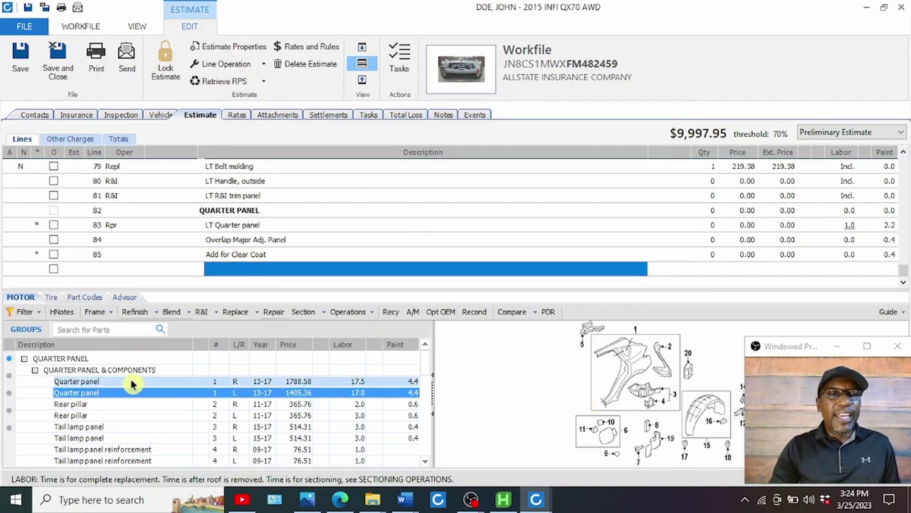
- Examine the 10. QUARTER photo in the attachments for the marked quarter panel parts and return to the estimate lines
{"action": "scroll", "coordinate": [134, 385], "scroll_direction": "down", "scroll_amount": 2}
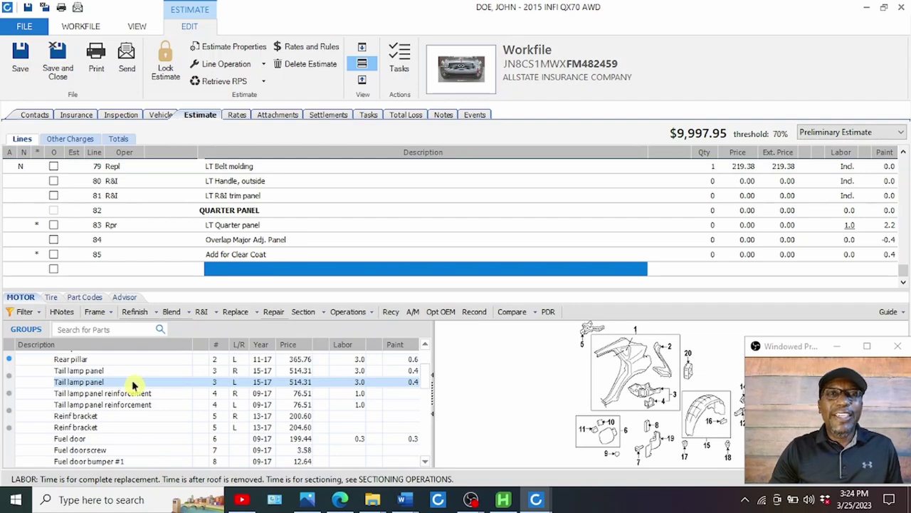
{"action": "left_click", "coordinate": [455, 75]}
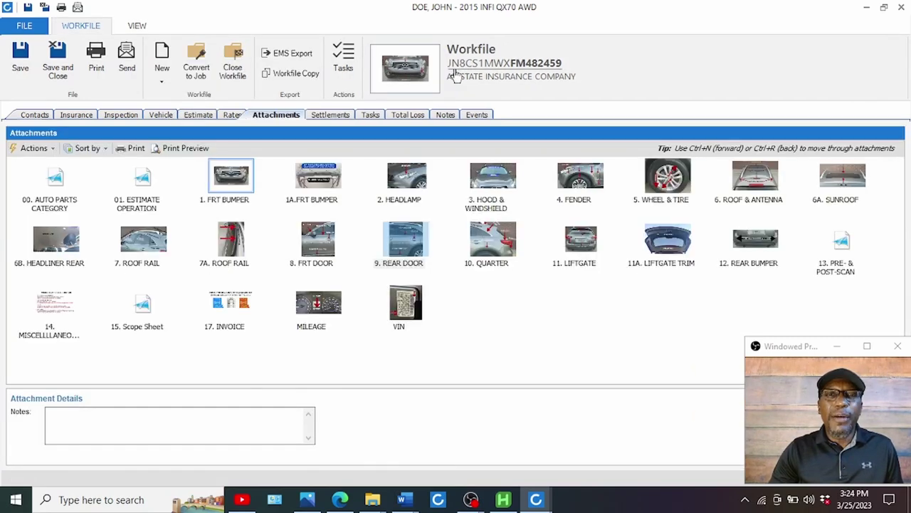
{"action": "double_click", "coordinate": [490, 246]}
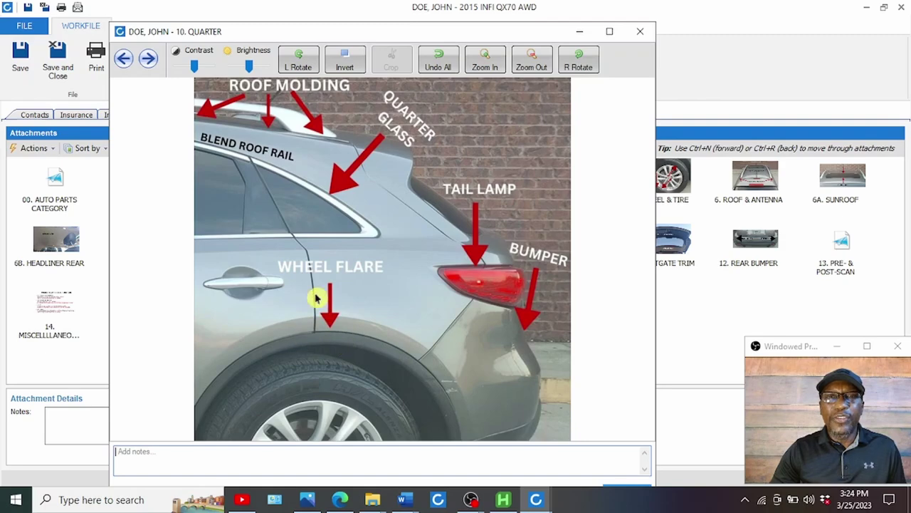
{"action": "left_click", "coordinate": [641, 34]}
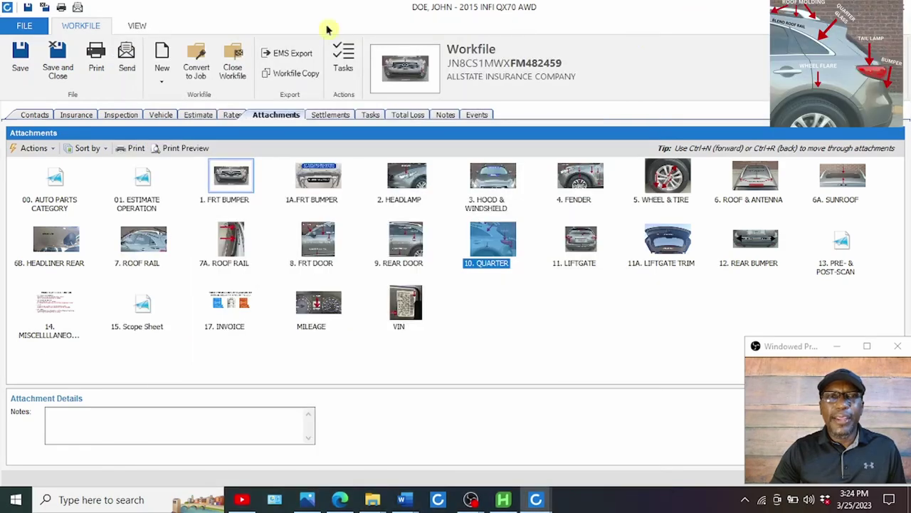
{"action": "left_click", "coordinate": [199, 116]}
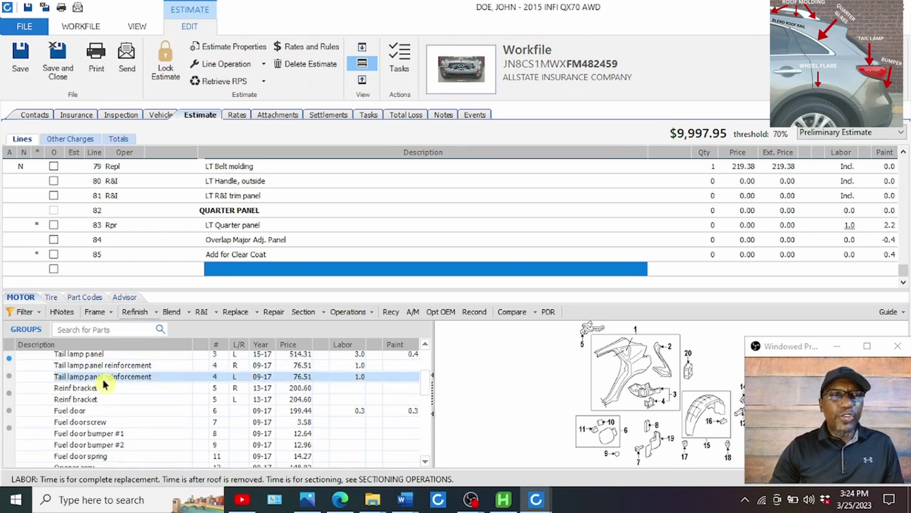
- Add R&I and refinish operations for the fuel door to the estimate
{"action": "left_click", "coordinate": [71, 410]}
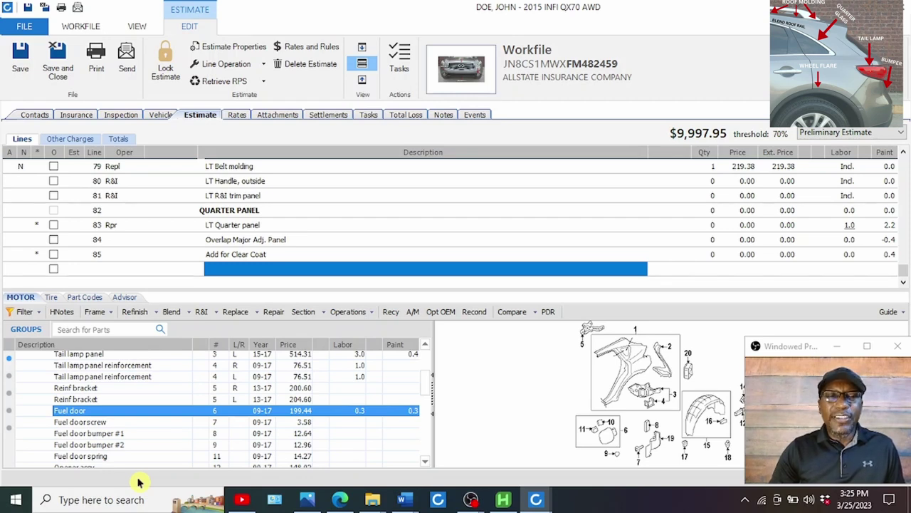
{"action": "left_click", "coordinate": [203, 316]}
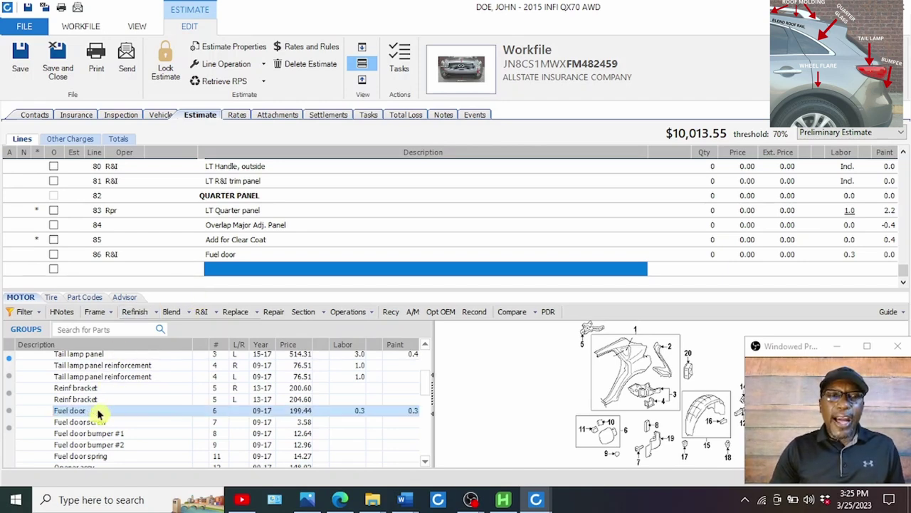
{"action": "left_click", "coordinate": [132, 314]}
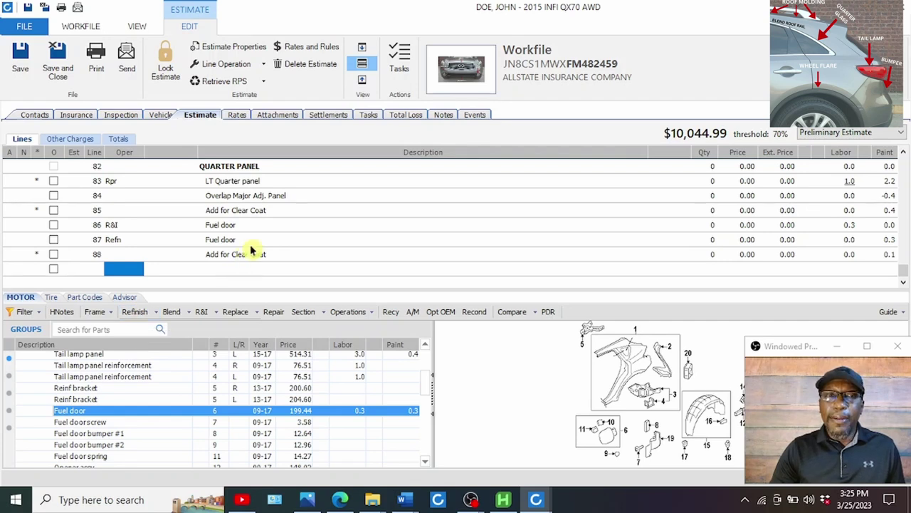
- Delete the fuel door R&I and refinish lines from the estimate
{"action": "left_click", "coordinate": [226, 227]}
{"action": "right_click", "coordinate": [225, 227]}
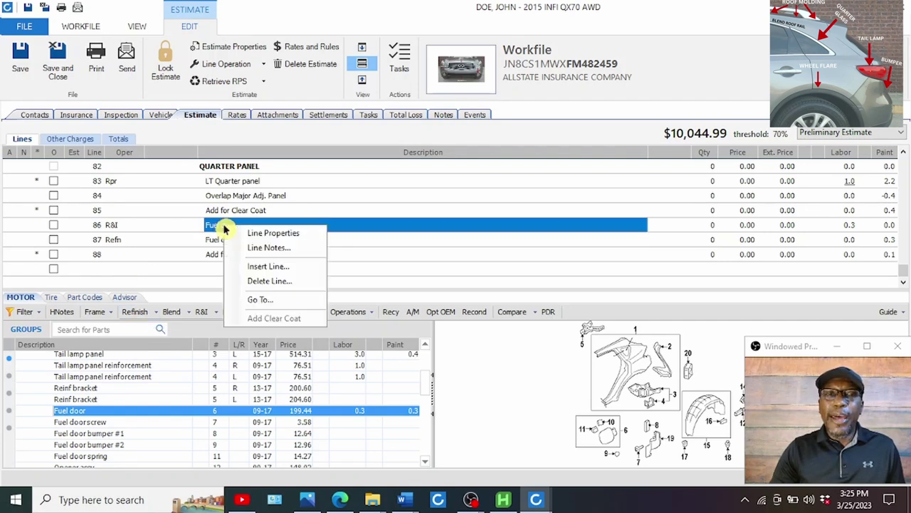
{"action": "left_click", "coordinate": [271, 281]}
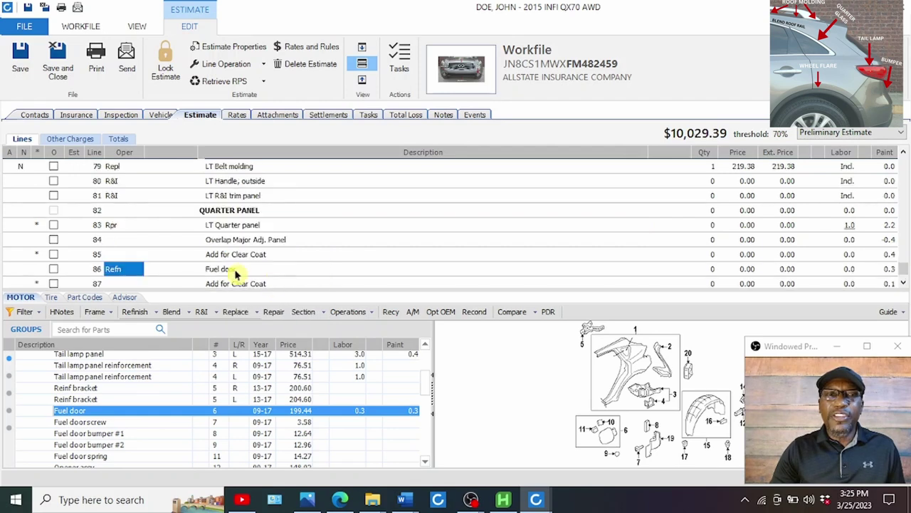
{"action": "left_click", "coordinate": [241, 270]}
{"action": "right_click", "coordinate": [235, 270]}
{"action": "left_click", "coordinate": [258, 326]}
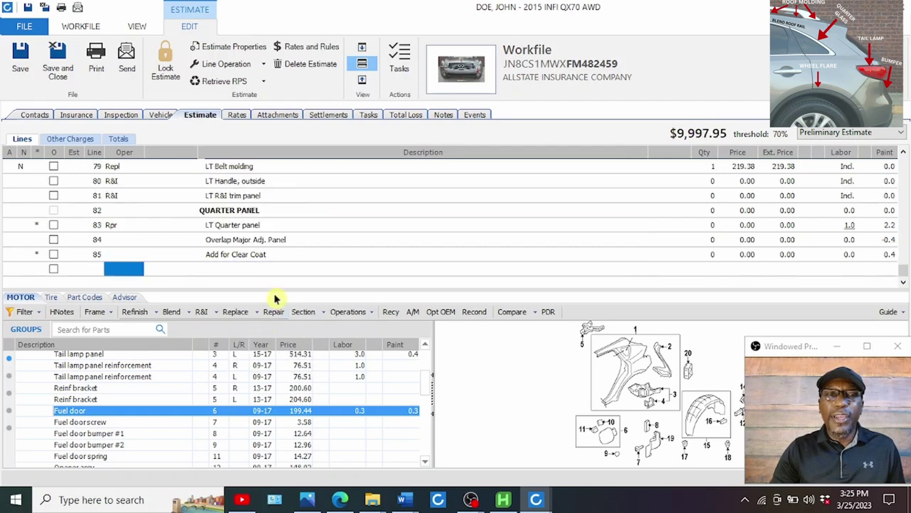
{"action": "left_click", "coordinate": [230, 269]}
- Add an R&I operation for the left wheel opening molding from the quarter panel's exterior trim parts
{"action": "scroll", "coordinate": [121, 409], "scroll_direction": "up", "scroll_amount": 2}
{"action": "scroll", "coordinate": [117, 409], "scroll_direction": "up", "scroll_amount": 1}
{"action": "left_click", "coordinate": [35, 370]}
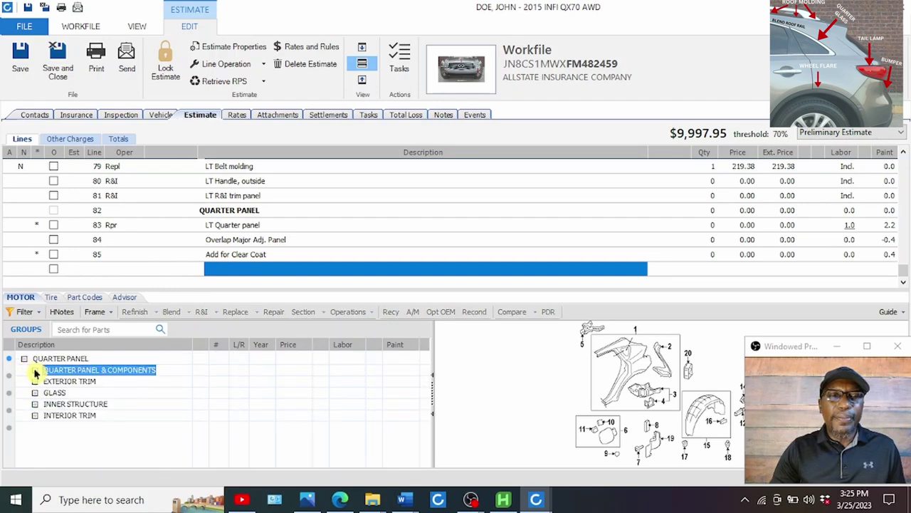
{"action": "left_click", "coordinate": [35, 381]}
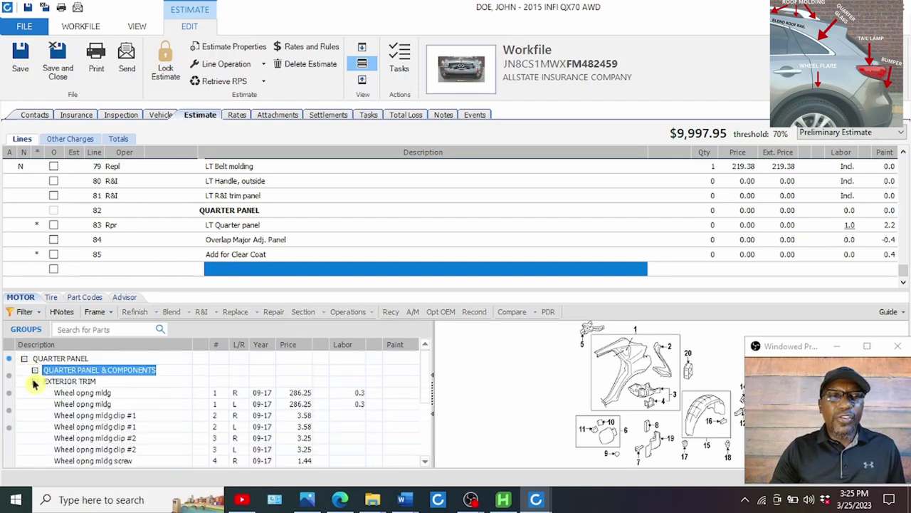
{"action": "left_click", "coordinate": [89, 405]}
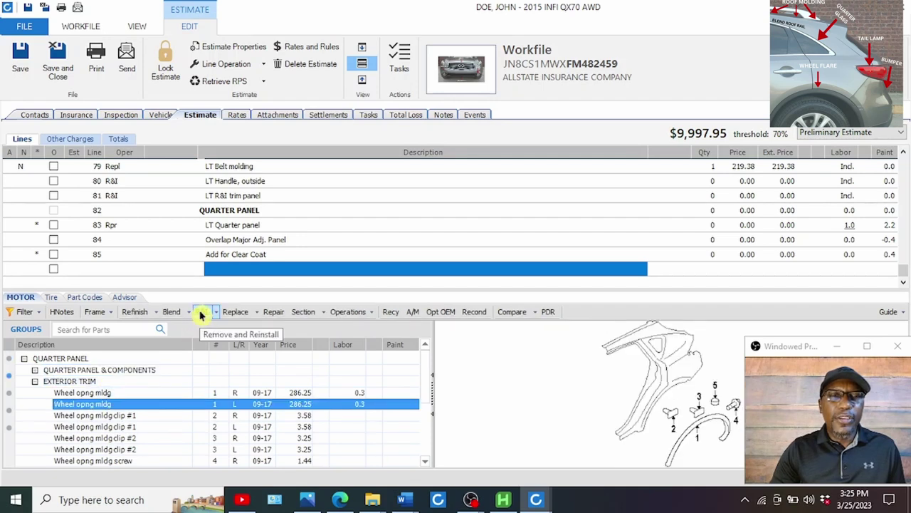
{"action": "left_click", "coordinate": [200, 314]}
- Add a Replace operation for the right wheel opening molding clip #1 from the quarter panel's exterior trim parts
{"action": "left_click", "coordinate": [75, 415]}
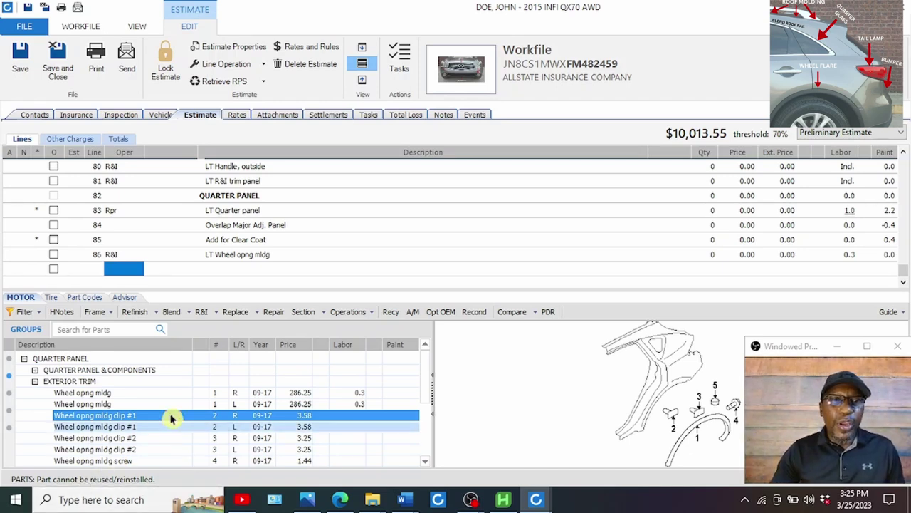
{"action": "left_click", "coordinate": [254, 268]}
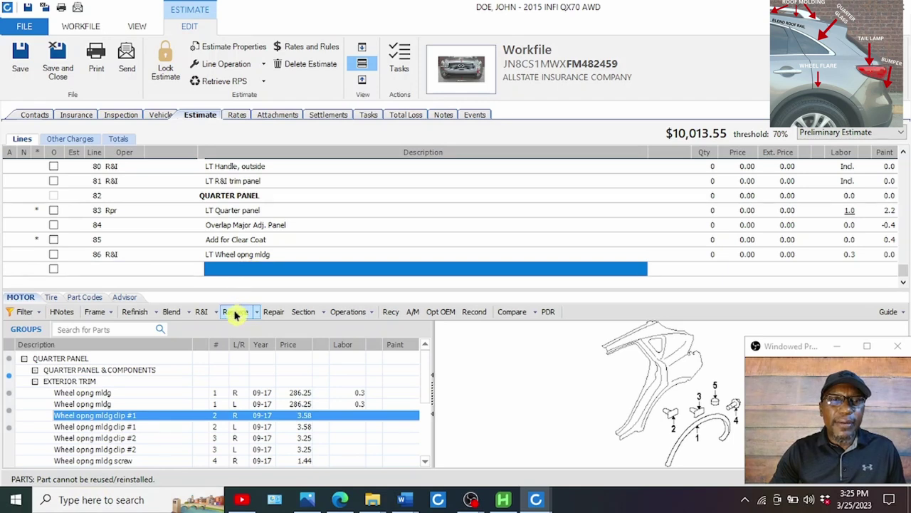
{"action": "left_click", "coordinate": [235, 311]}
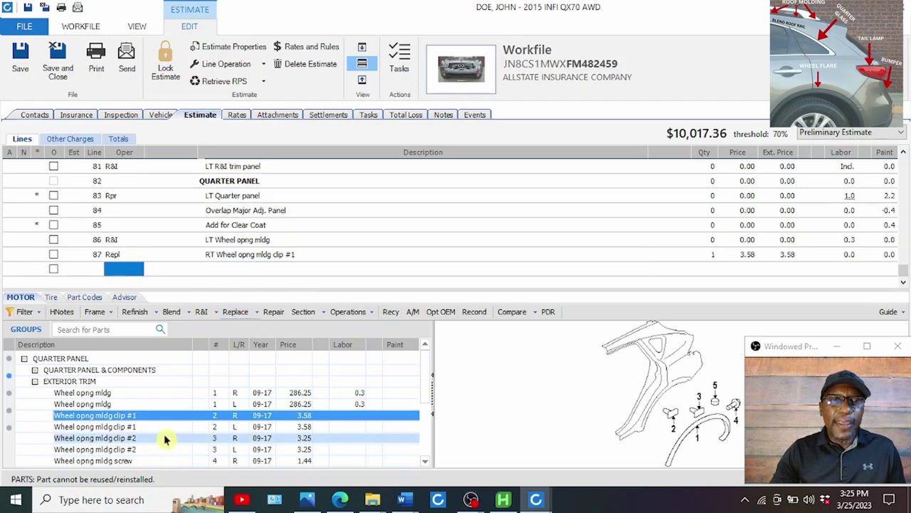
{"action": "left_click", "coordinate": [224, 272]}
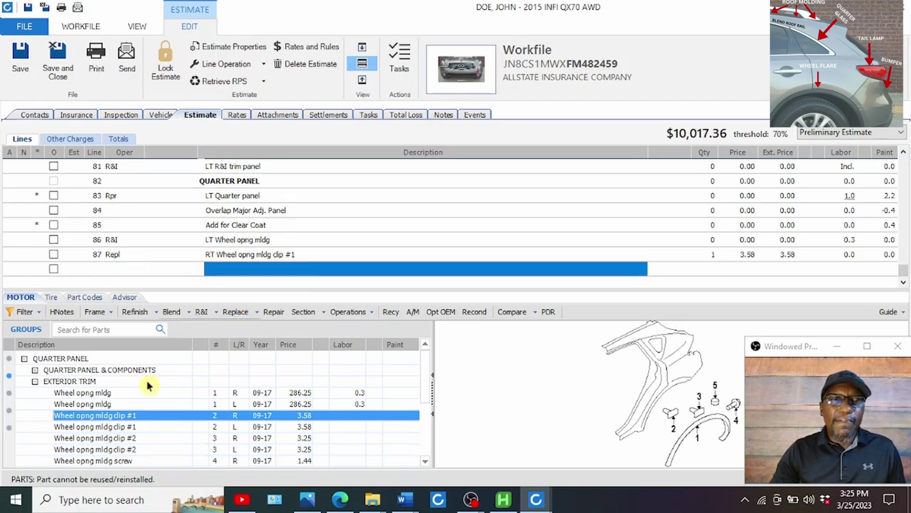
- Read the wheel opening molding clip's footnote and paste it into the line notes of its estimate line
{"action": "left_click", "coordinate": [82, 482]}
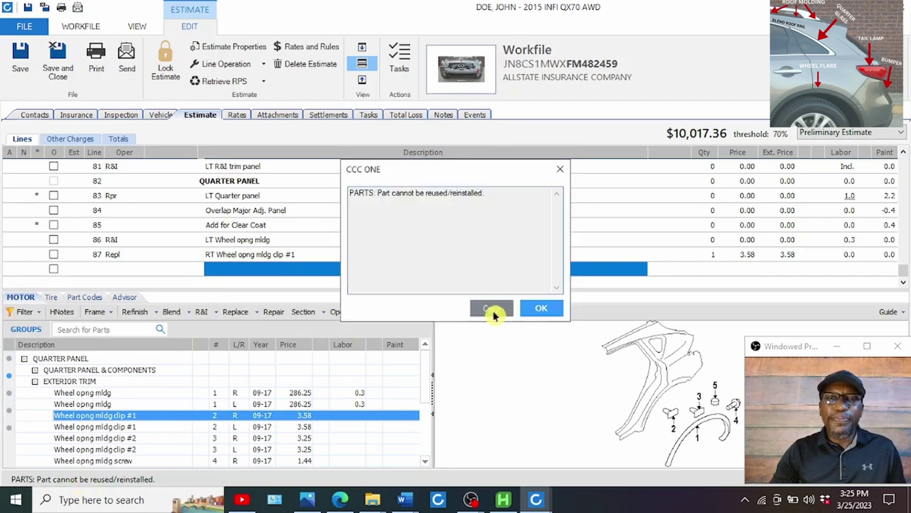
{"action": "left_click", "coordinate": [539, 308]}
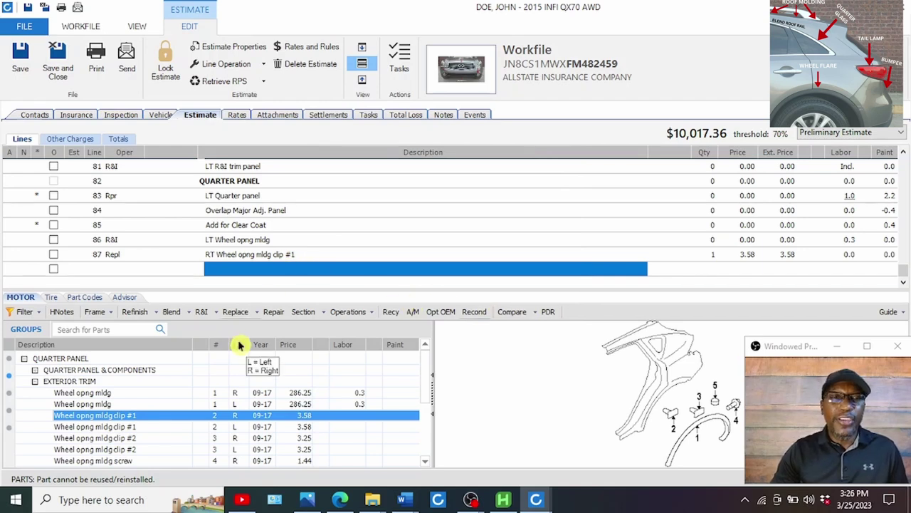
{"action": "right_click", "coordinate": [280, 255]}
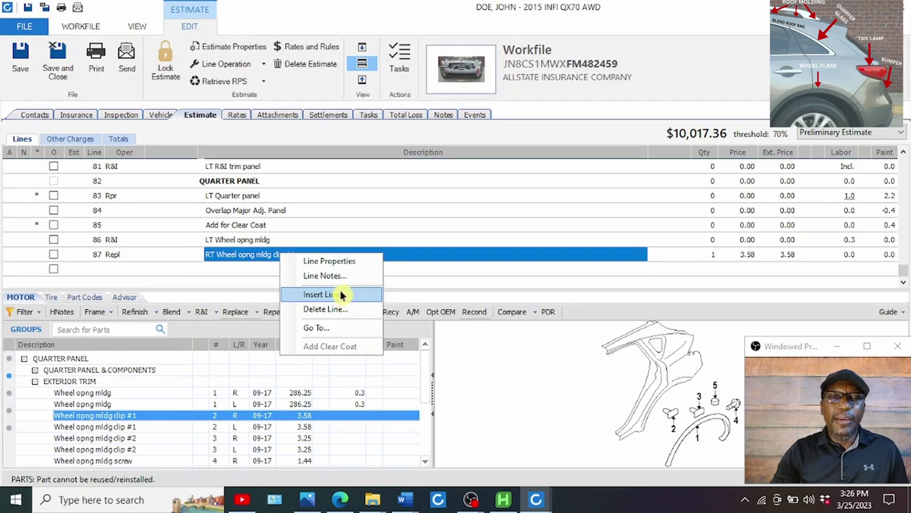
{"action": "left_click", "coordinate": [342, 275]}
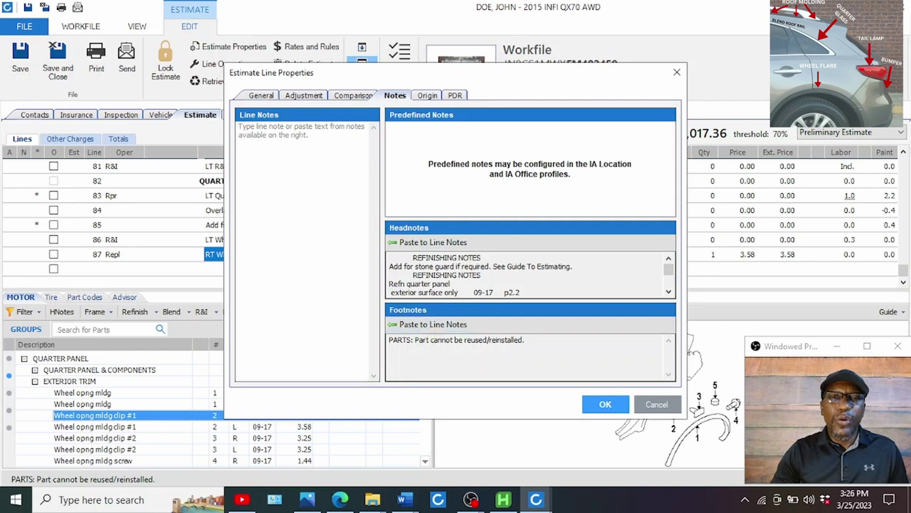
{"action": "left_click", "coordinate": [437, 326]}
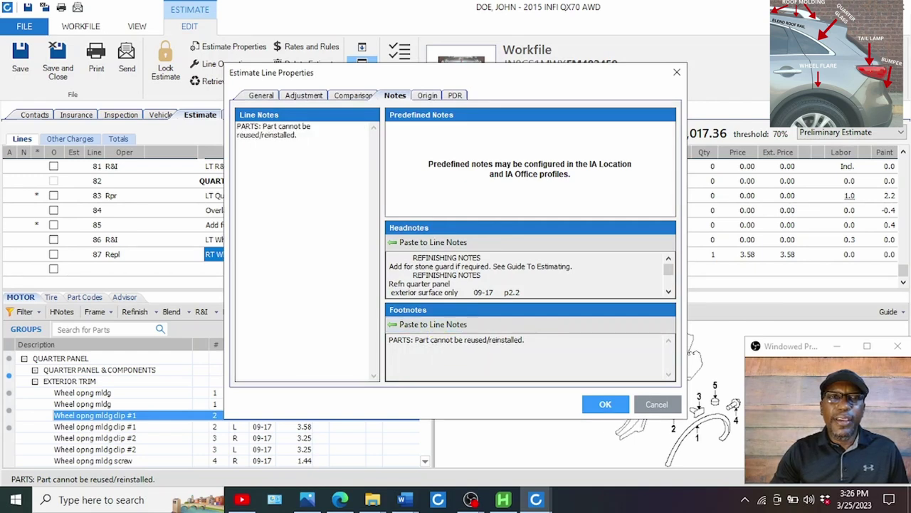
{"action": "left_click", "coordinate": [602, 404]}
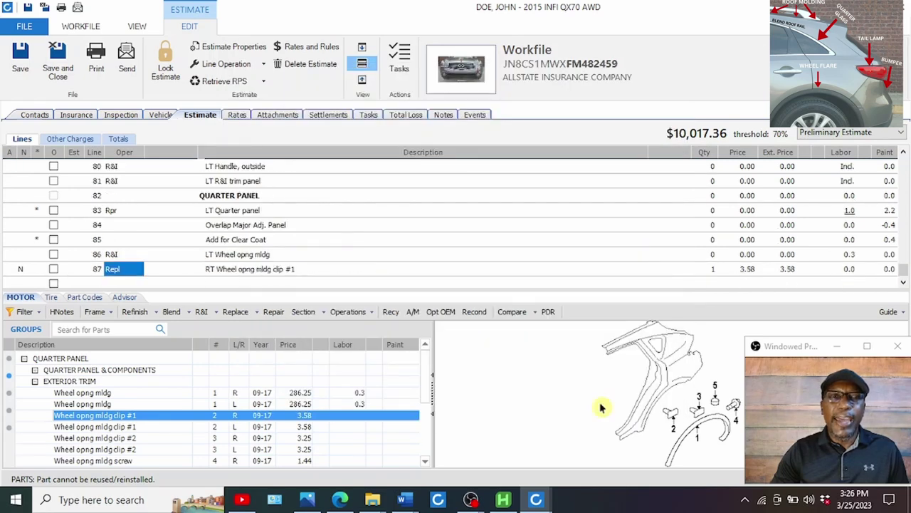
{"action": "left_click", "coordinate": [240, 283]}
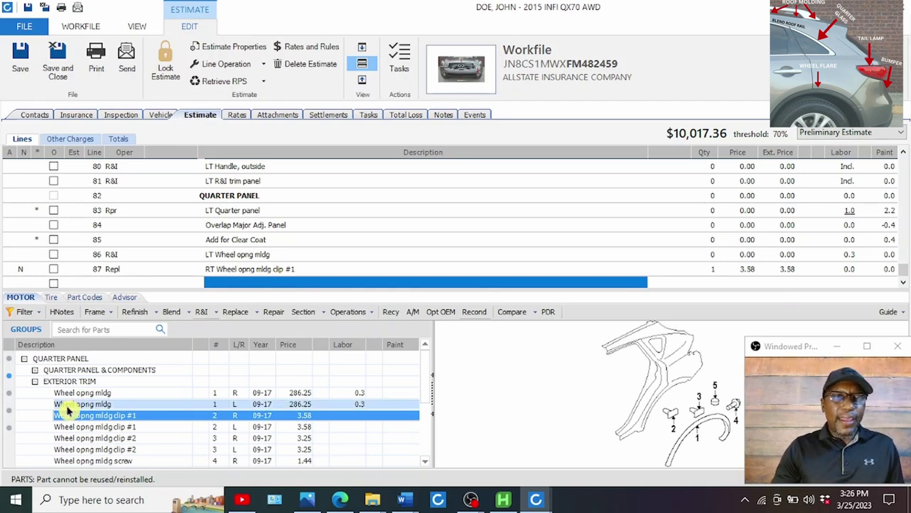
- Add a Replace operation for the left Infiniti quarter glass from the quarter panel's glass parts
{"action": "scroll", "coordinate": [107, 424], "scroll_direction": "down", "scroll_amount": 1}
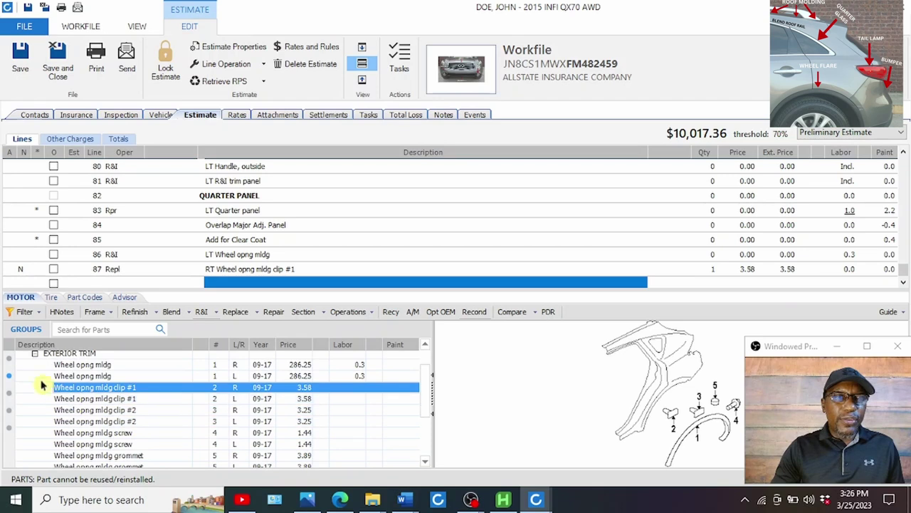
{"action": "left_click", "coordinate": [33, 356]}
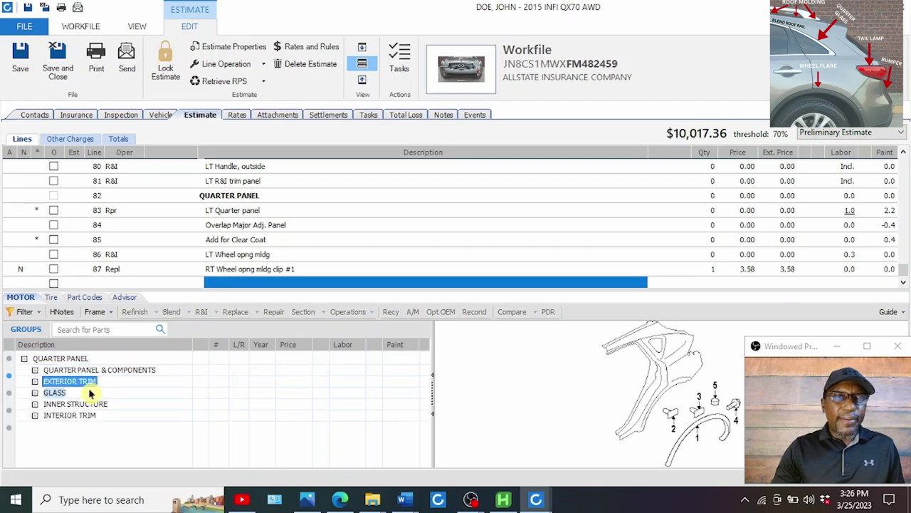
{"action": "left_click", "coordinate": [35, 393]}
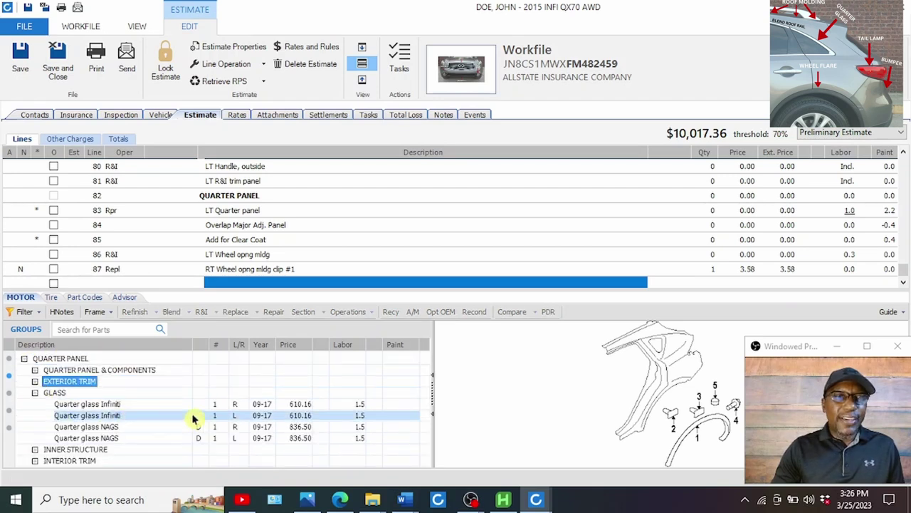
{"action": "left_click", "coordinate": [83, 415]}
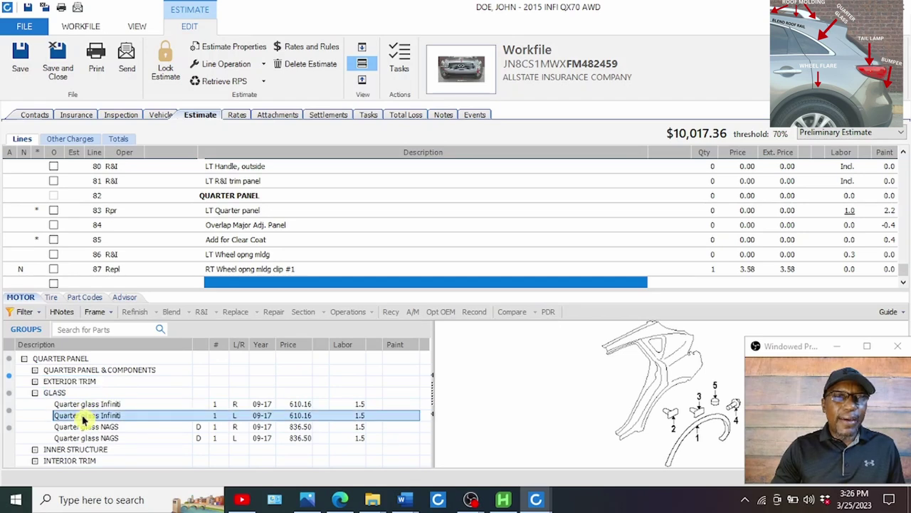
{"action": "left_click", "coordinate": [201, 312]}
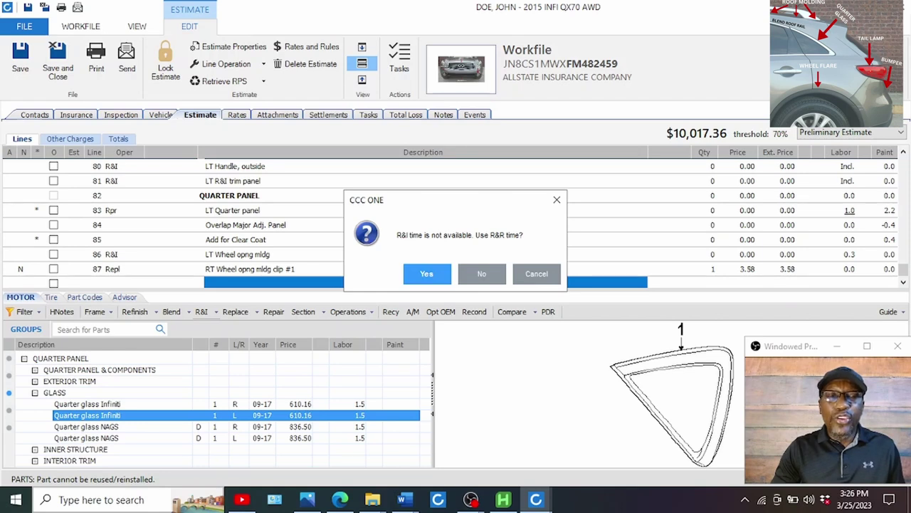
{"action": "left_click", "coordinate": [537, 274]}
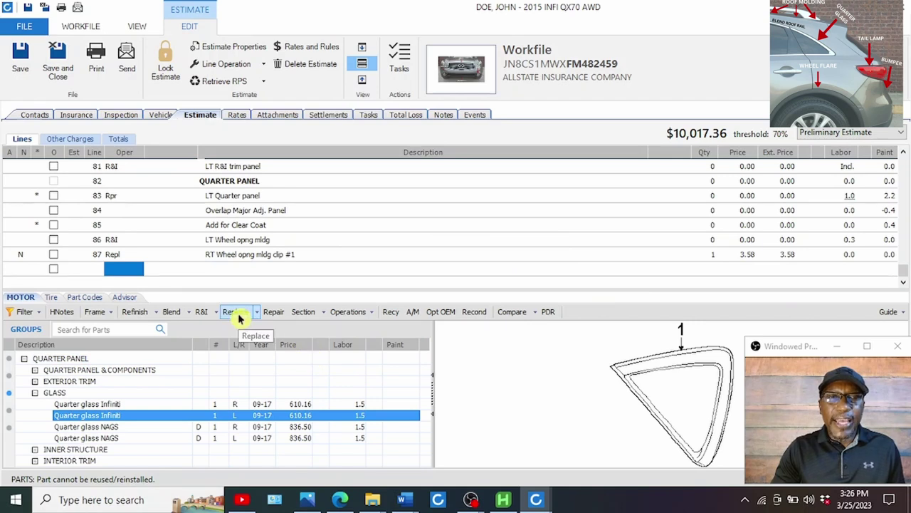
{"action": "left_click", "coordinate": [248, 269]}
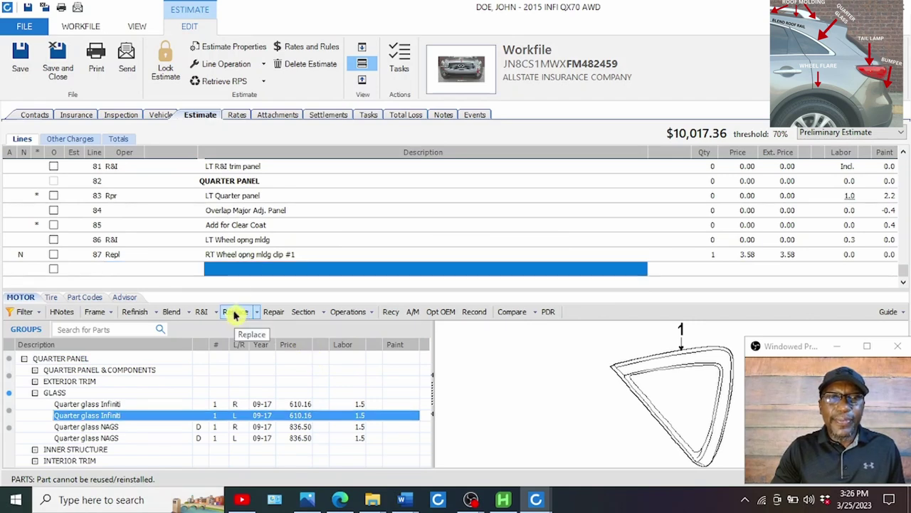
{"action": "left_click", "coordinate": [235, 314]}
{"action": "left_click", "coordinate": [252, 268]}
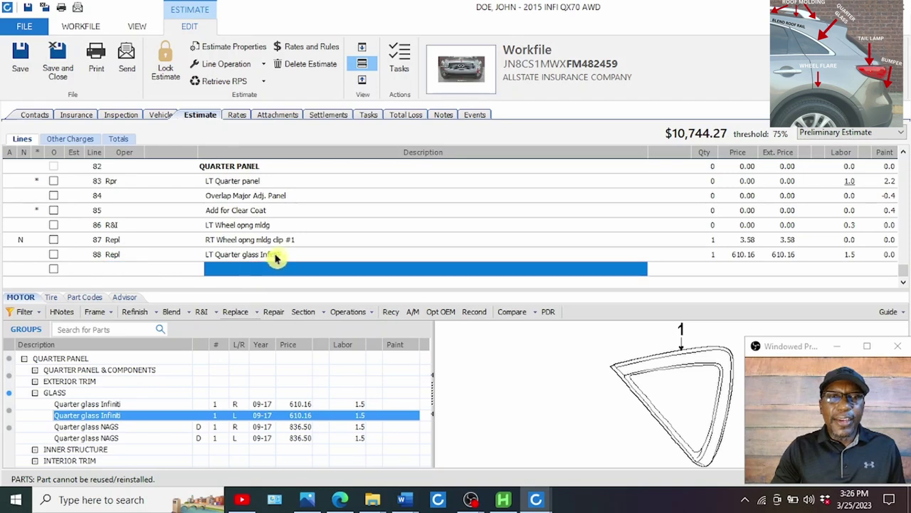
- Read the left quarter glass's footnote, paste it into that line's notes and check the saved note
{"action": "left_click", "coordinate": [78, 480]}
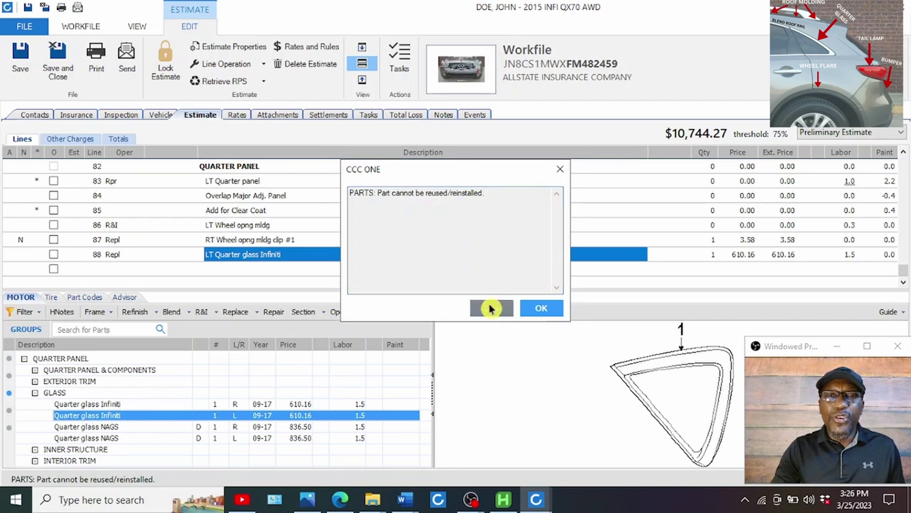
{"action": "left_click", "coordinate": [538, 309]}
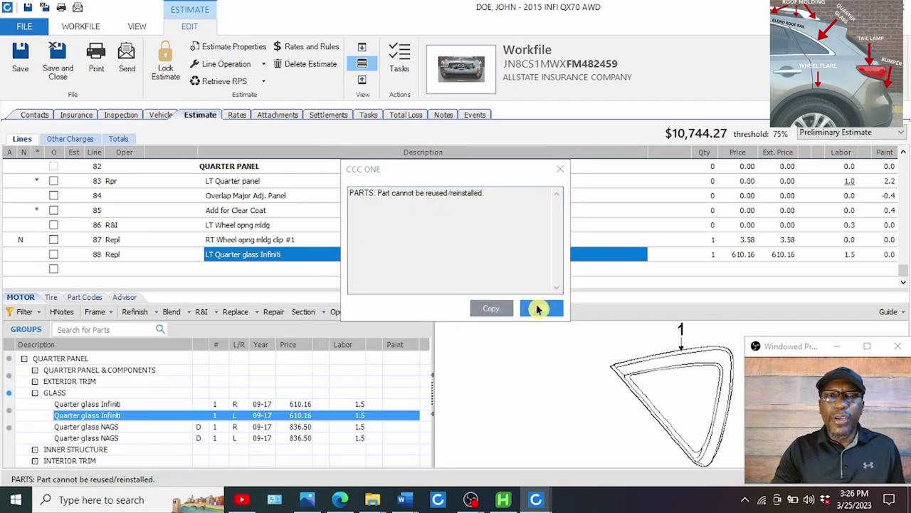
{"action": "right_click", "coordinate": [285, 254]}
{"action": "left_click", "coordinate": [346, 274]}
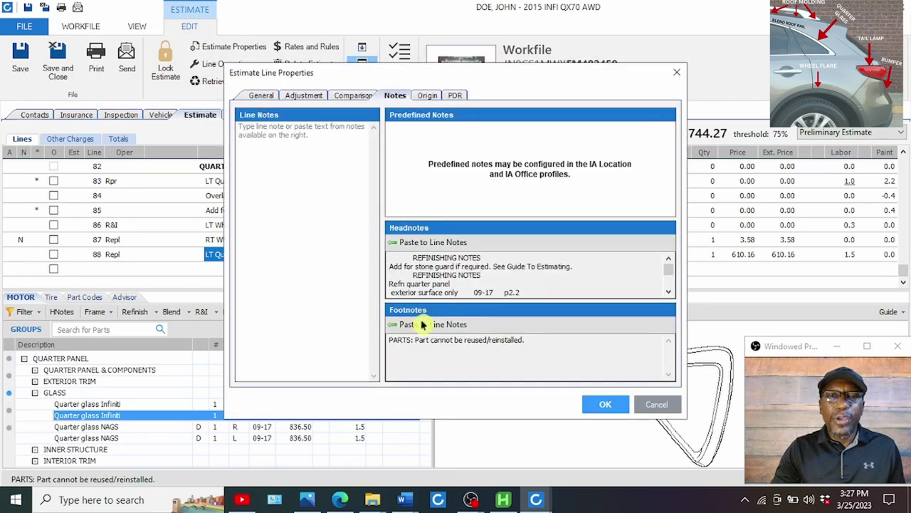
{"action": "left_click", "coordinate": [431, 326]}
{"action": "left_click", "coordinate": [603, 404]}
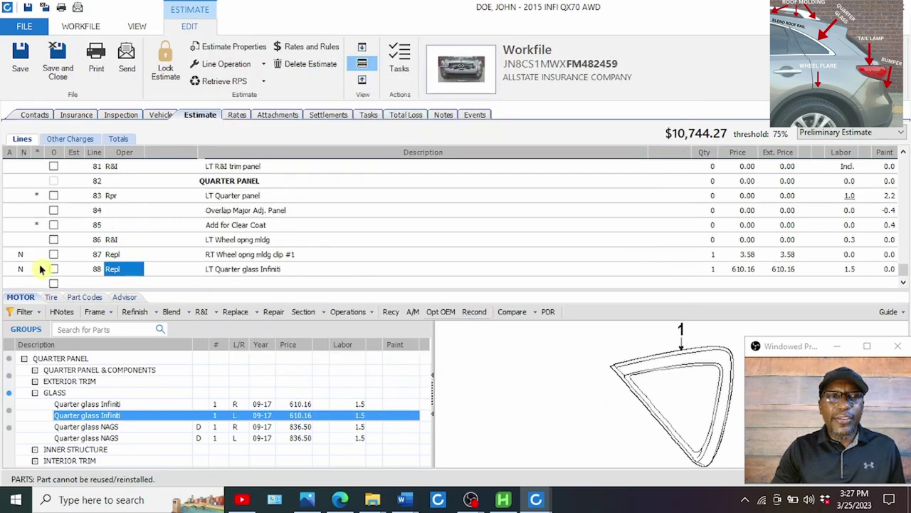
{"action": "mouse_move", "coordinate": [32, 277]}
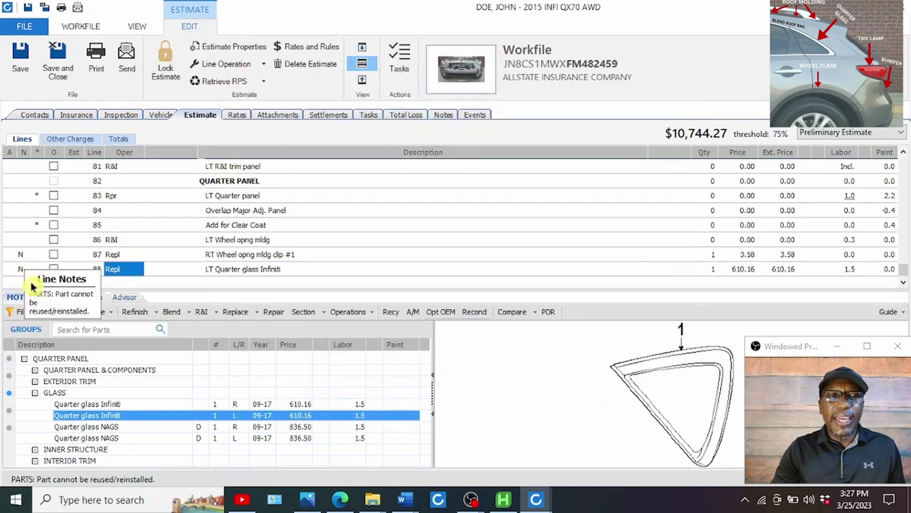
- Set the labor category of the left quarter glass line to G
{"action": "left_click", "coordinate": [267, 269]}
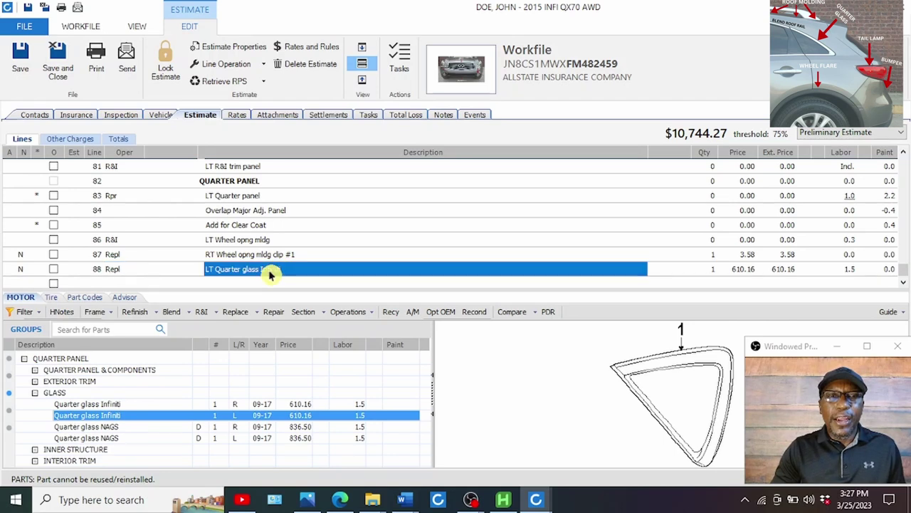
{"action": "scroll", "coordinate": [462, 254], "scroll_direction": "down", "scroll_amount": 1}
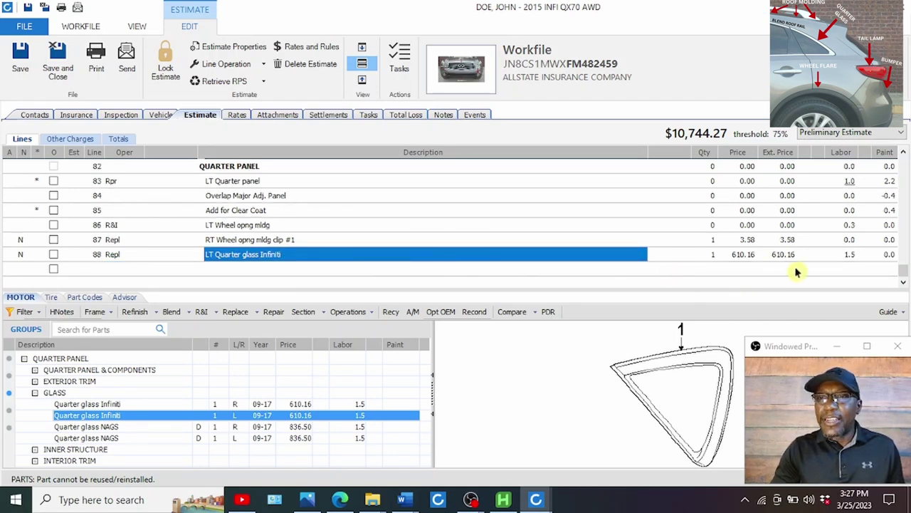
{"action": "left_click", "coordinate": [863, 254]}
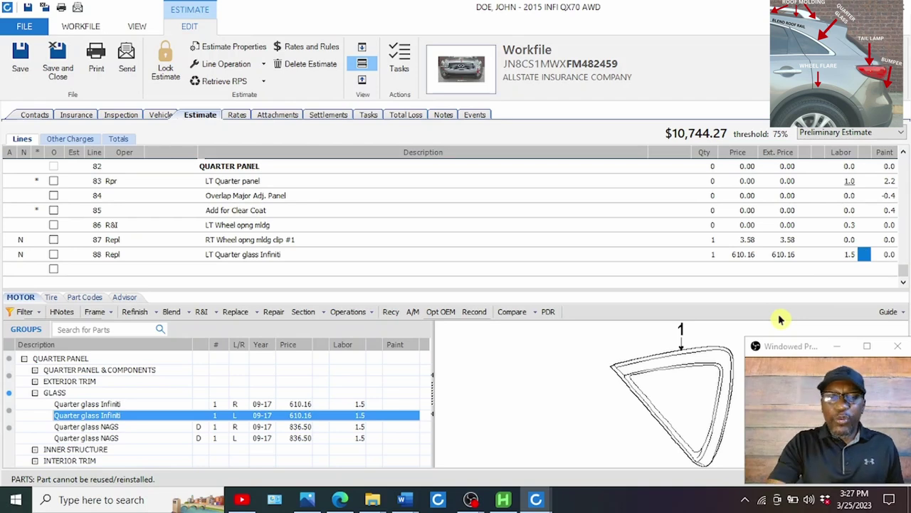
{"action": "type", "text": "G"}
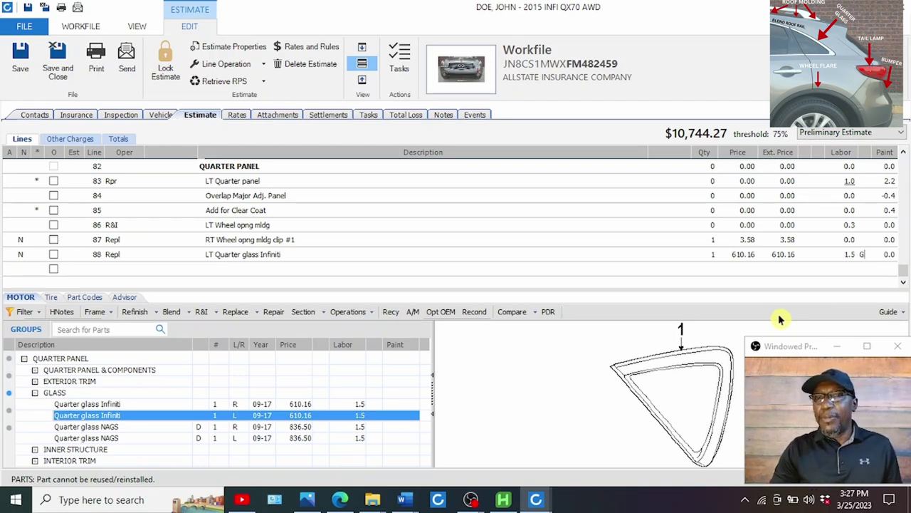
{"action": "left_click", "coordinate": [243, 270]}
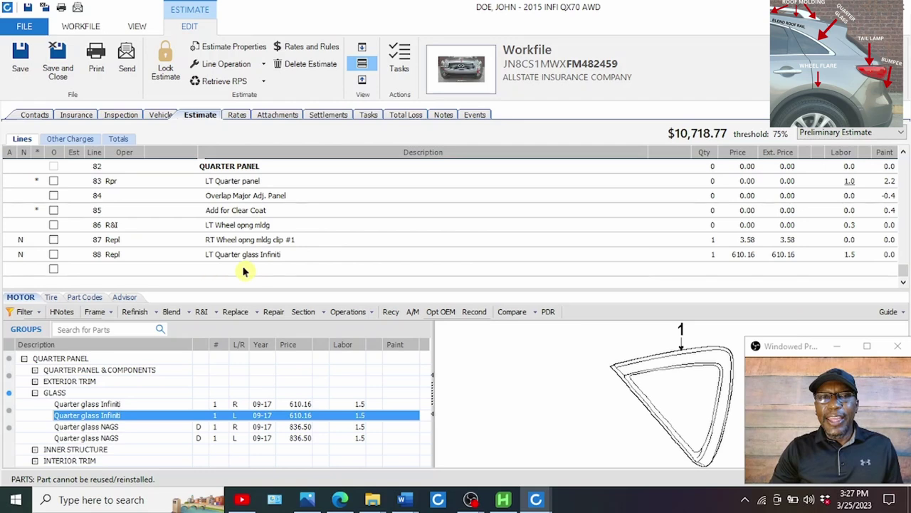
- Add the Urethane kit part code below the quarter glass line at a price of 25.00 and return to the MOTOR parts list
{"action": "left_click", "coordinate": [84, 299]}
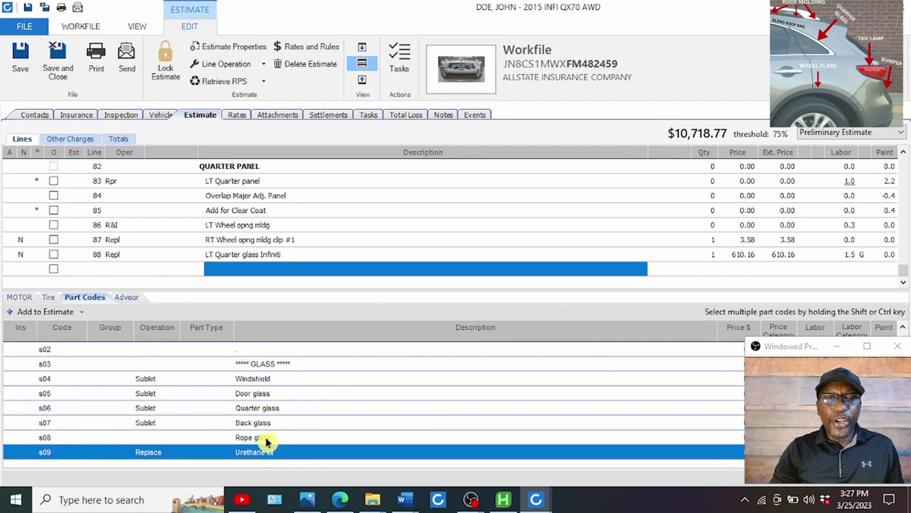
{"action": "left_click_drag", "start_coordinate": [263, 451], "coordinate": [258, 256]}
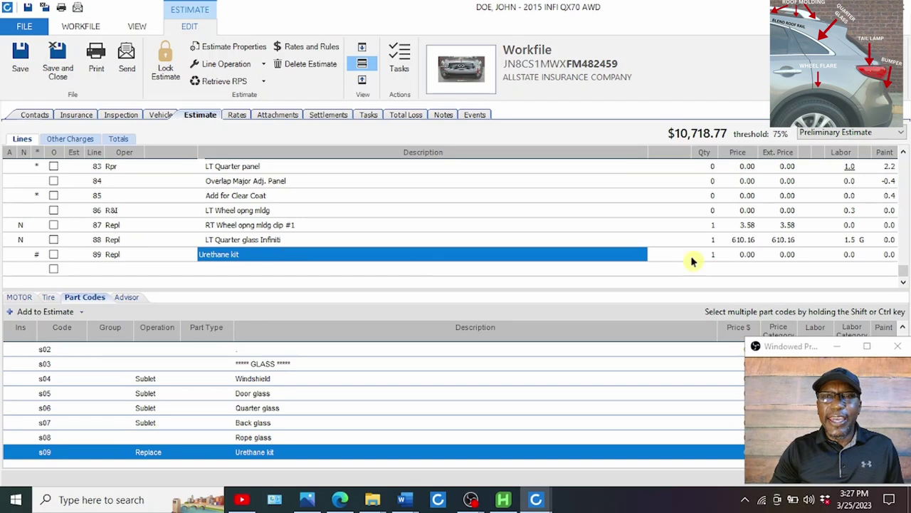
{"action": "left_click", "coordinate": [748, 257]}
{"action": "type", "text": "2"}
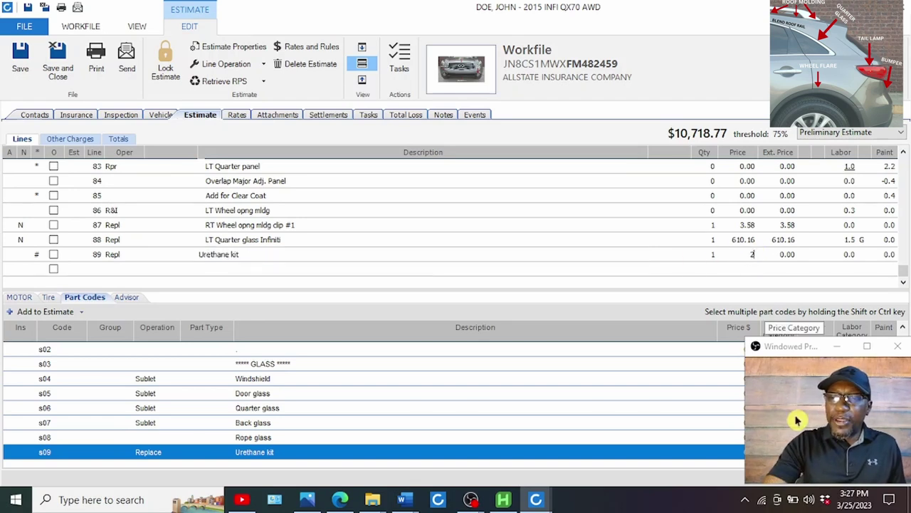
{"action": "type", "text": "5.00"}
{"action": "key", "text": "Return"}
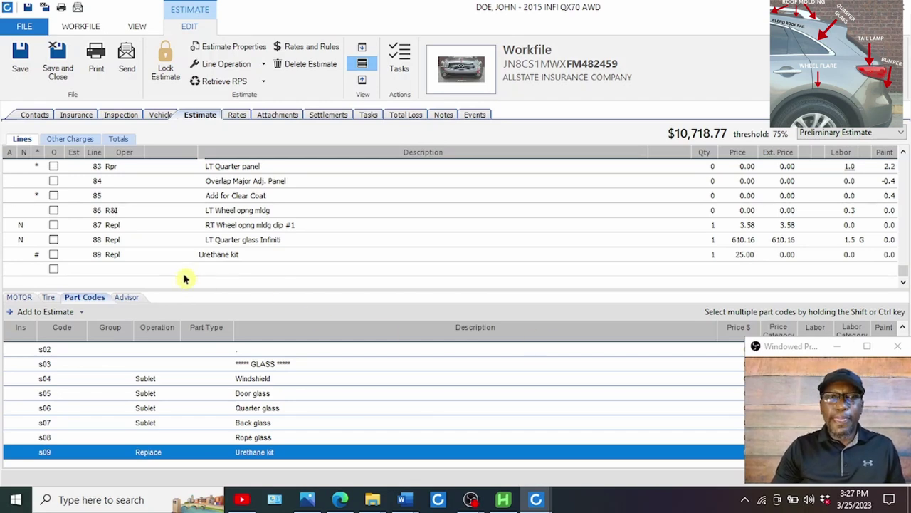
{"action": "left_click", "coordinate": [227, 268]}
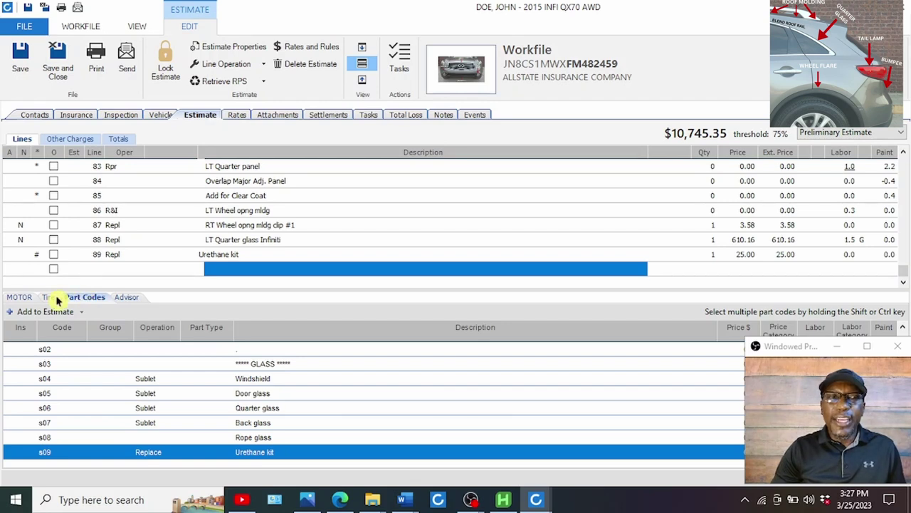
{"action": "left_click", "coordinate": [17, 298]}
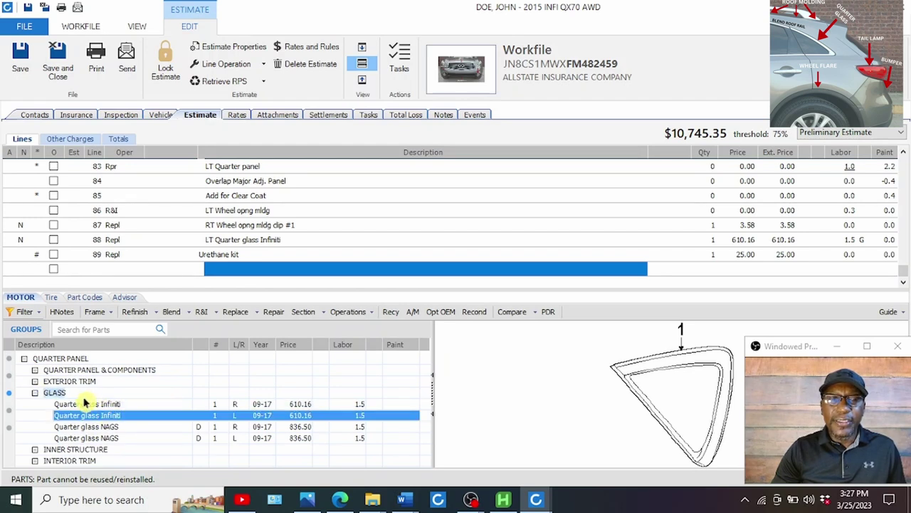
- Look up the left upper quarter trim without Sport package among the quarter panel's interior trim parts
{"action": "left_click", "coordinate": [32, 395]}
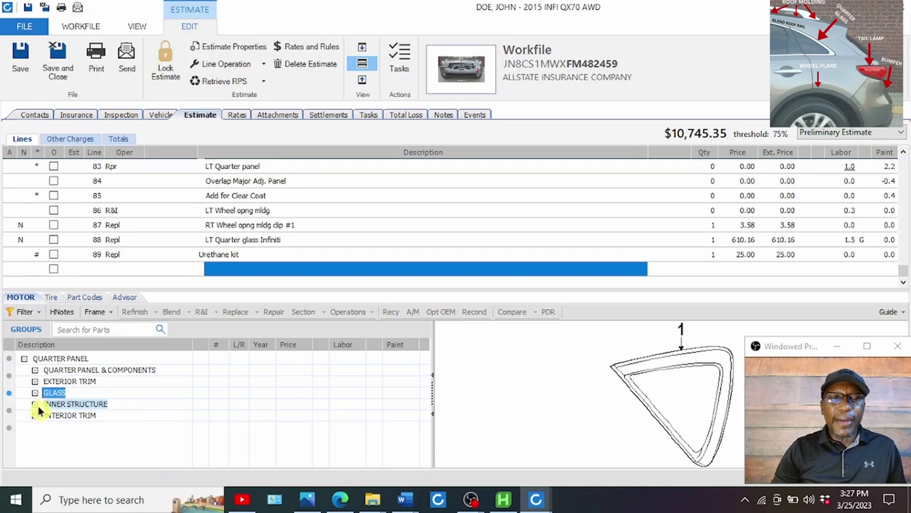
{"action": "left_click", "coordinate": [34, 416]}
{"action": "left_click", "coordinate": [101, 436]}
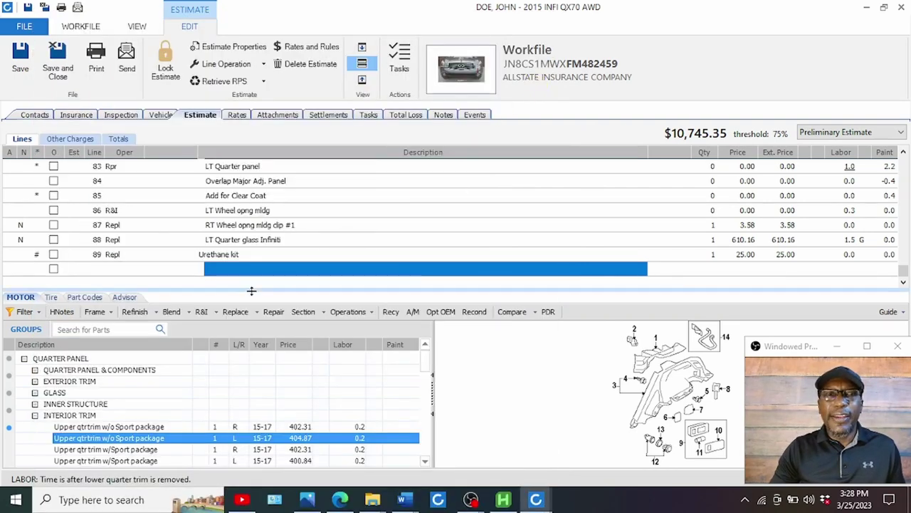
- Switch the parts list to the Lift Gate group and expand its Gate & Hardware parts
{"action": "left_click", "coordinate": [33, 332]}
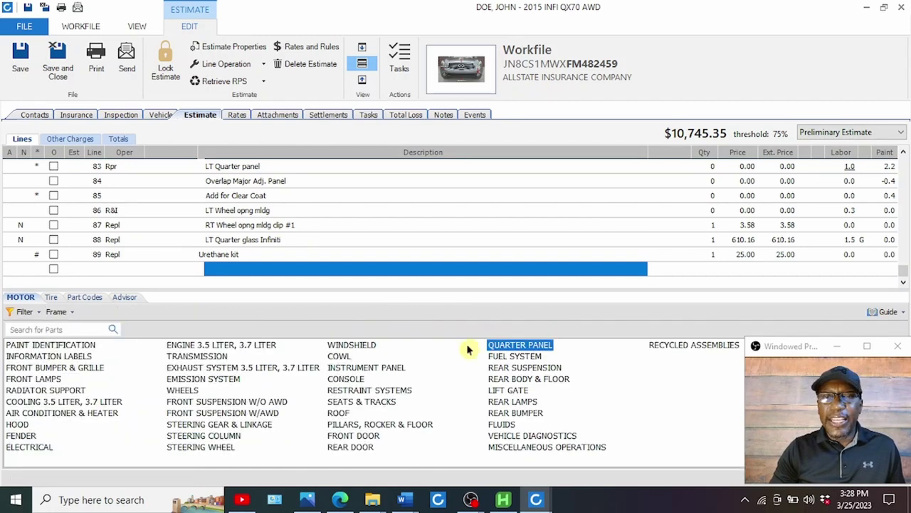
{"action": "left_click", "coordinate": [503, 392]}
{"action": "double_click", "coordinate": [502, 393]}
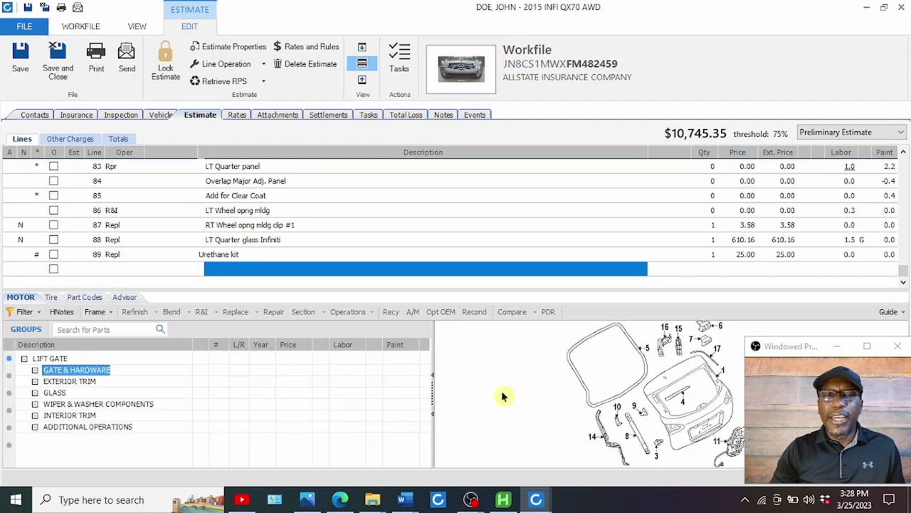
{"action": "left_click", "coordinate": [34, 371]}
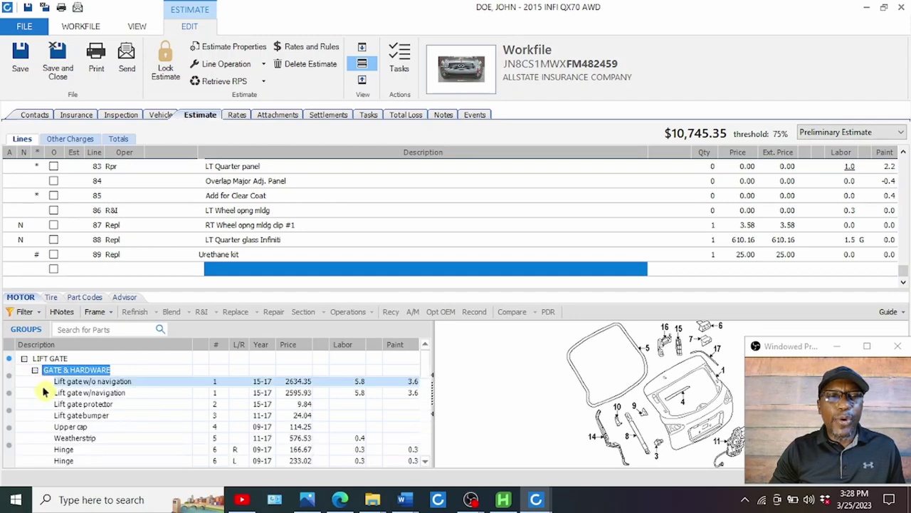
- Add a Repair operation for the lift gate with navigation at 1.5 labor hours, leaving the refinish hours at the default
{"action": "left_click", "coordinate": [80, 392]}
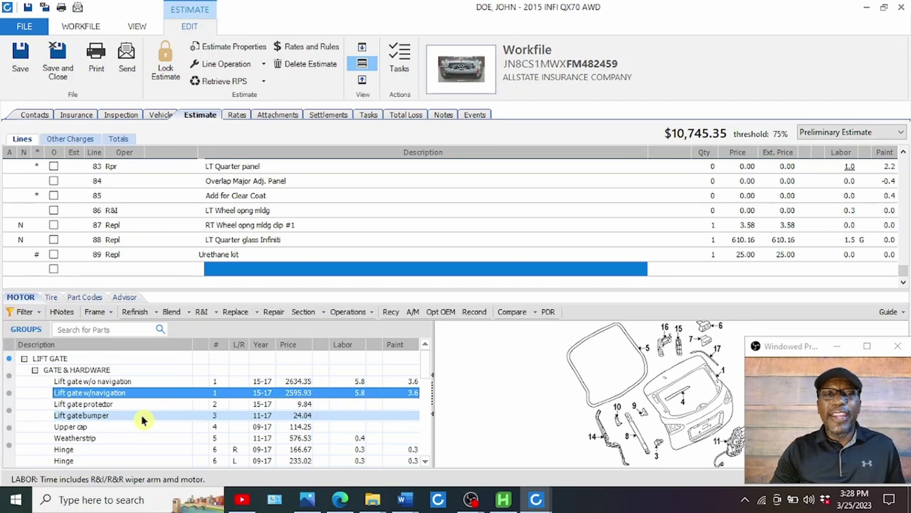
{"action": "left_click", "coordinate": [272, 313]}
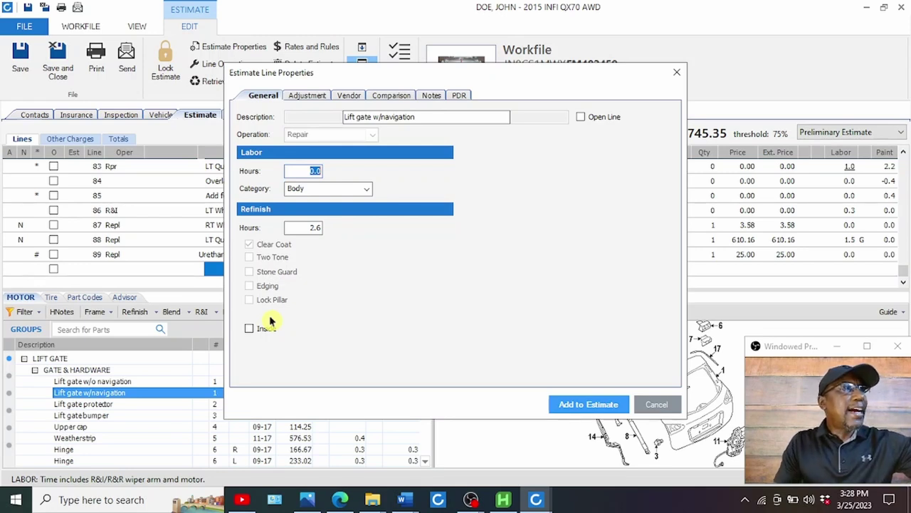
{"action": "type", "text": "1"}
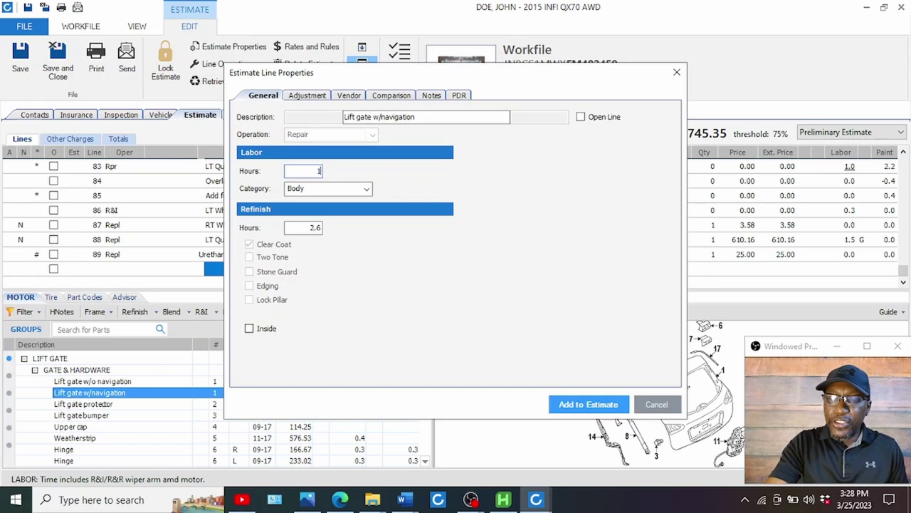
{"action": "type", "text": ".5"}
{"action": "left_click", "coordinate": [306, 227]}
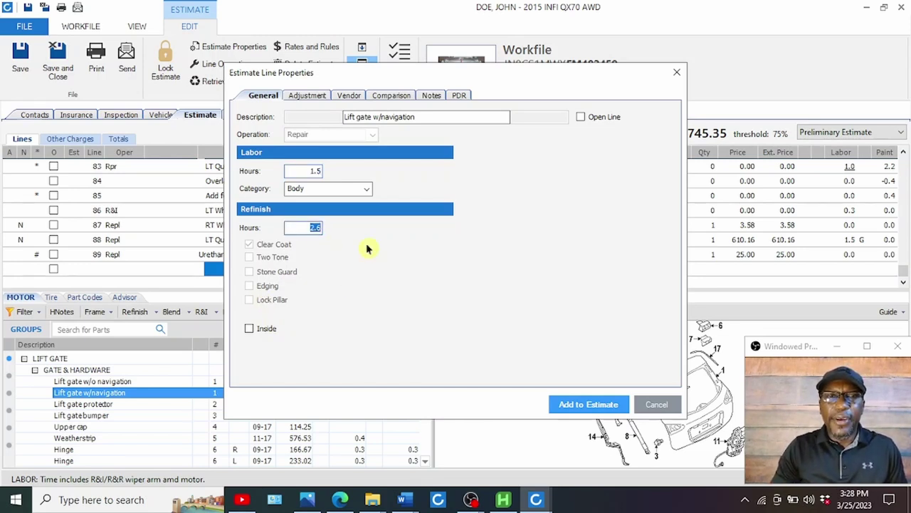
{"action": "left_click", "coordinate": [584, 406]}
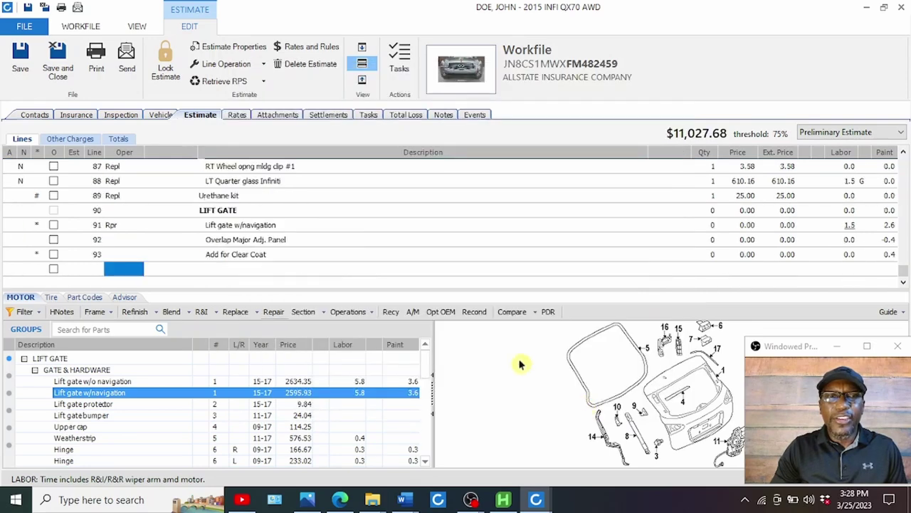
{"action": "left_click", "coordinate": [259, 272]}
- Look through the gate and hardware parts, study the annotated 11. LIFTGATE photo in the attachments and return to the estimate
{"action": "scroll", "coordinate": [165, 427], "scroll_direction": "down", "scroll_amount": 3}
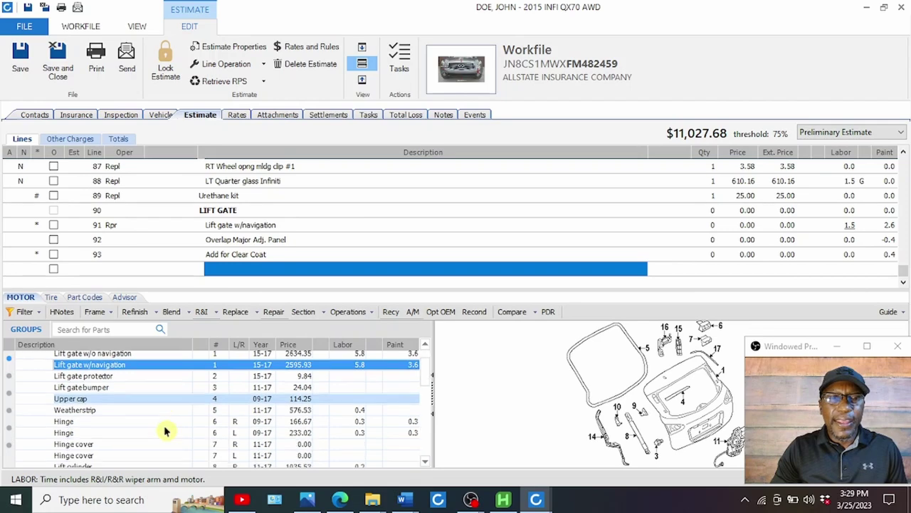
{"action": "scroll", "coordinate": [166, 431], "scroll_direction": "down", "scroll_amount": 2}
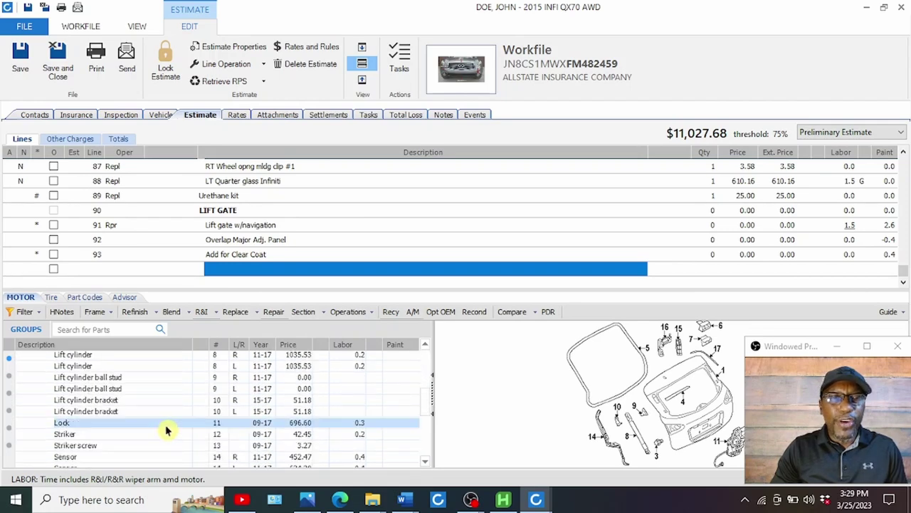
{"action": "scroll", "coordinate": [165, 429], "scroll_direction": "up", "scroll_amount": 5}
{"action": "left_click", "coordinate": [130, 395]}
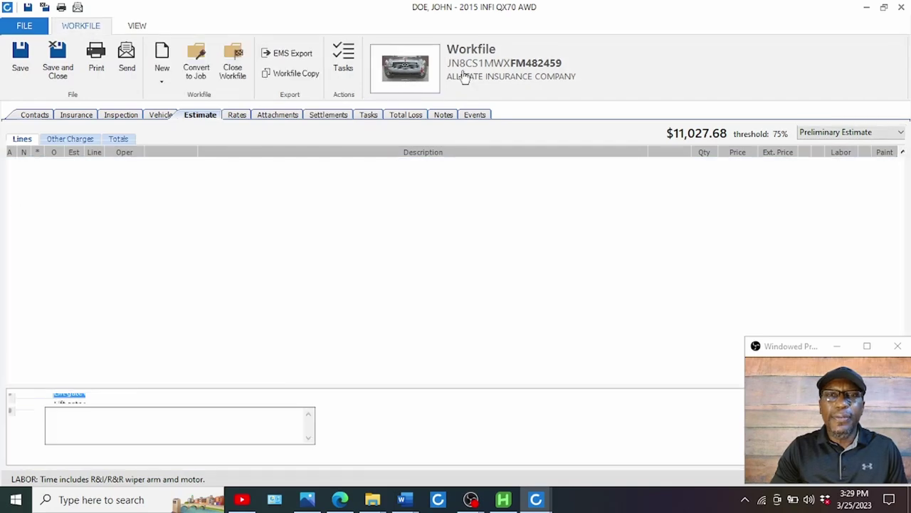
{"action": "left_click", "coordinate": [582, 244]}
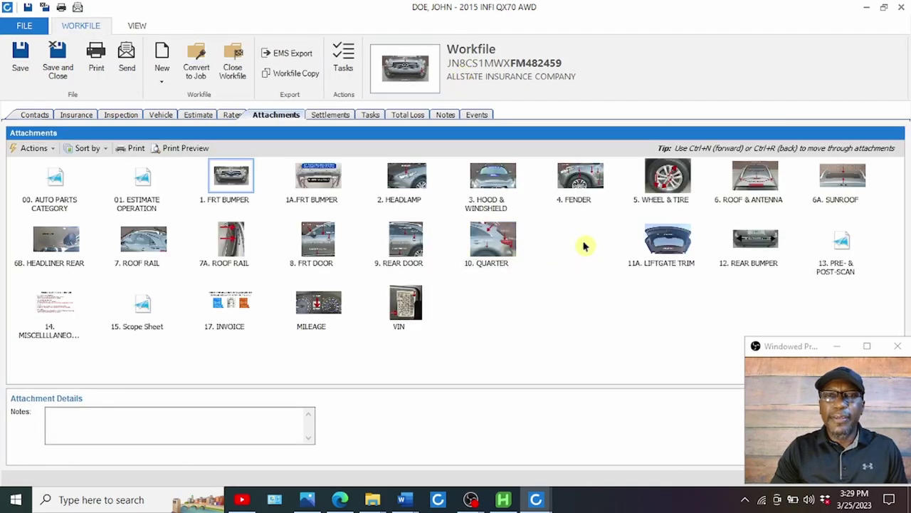
{"action": "double_click", "coordinate": [582, 245]}
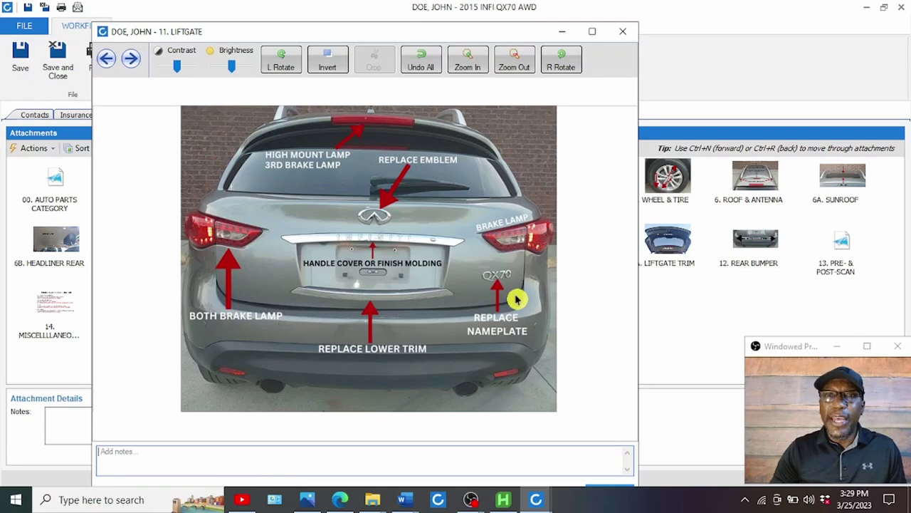
{"action": "left_click", "coordinate": [623, 31]}
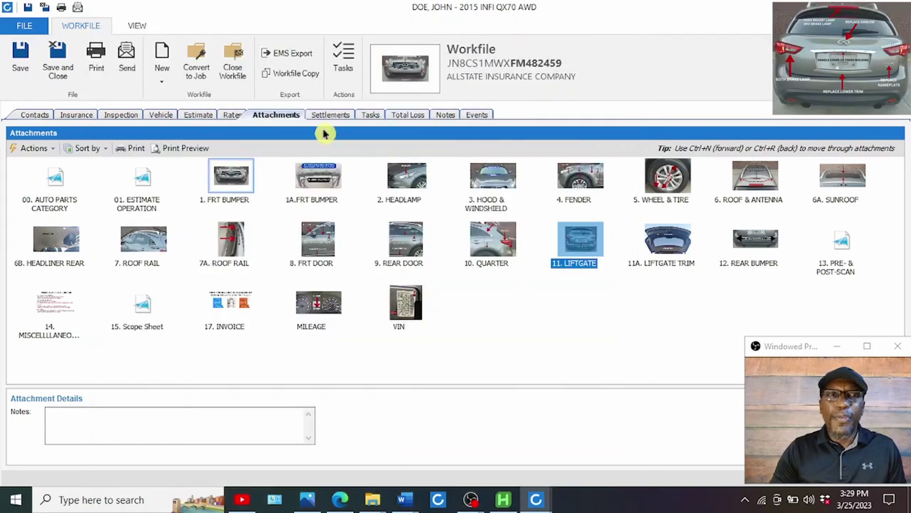
{"action": "left_click", "coordinate": [199, 116]}
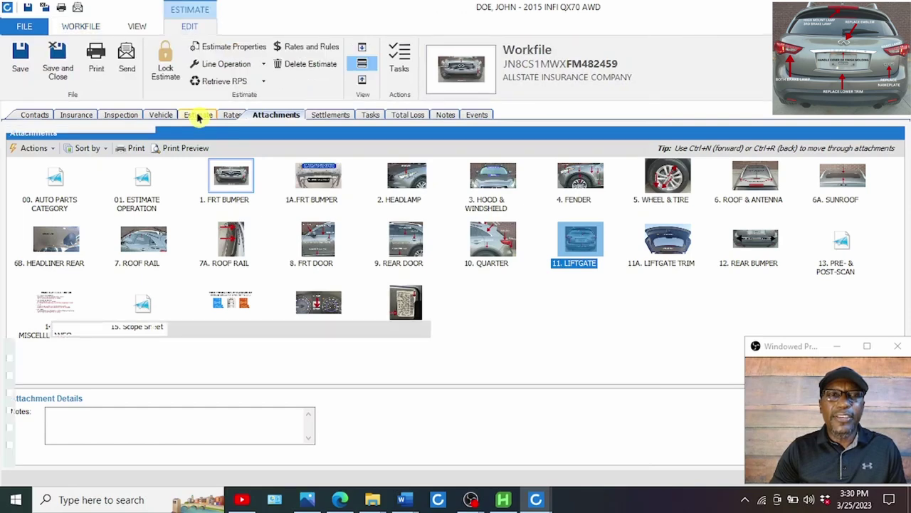
- Add a Replace operation for the emblem from the lift gate's exterior trim parts
{"action": "scroll", "coordinate": [121, 440], "scroll_direction": "down", "scroll_amount": 8}
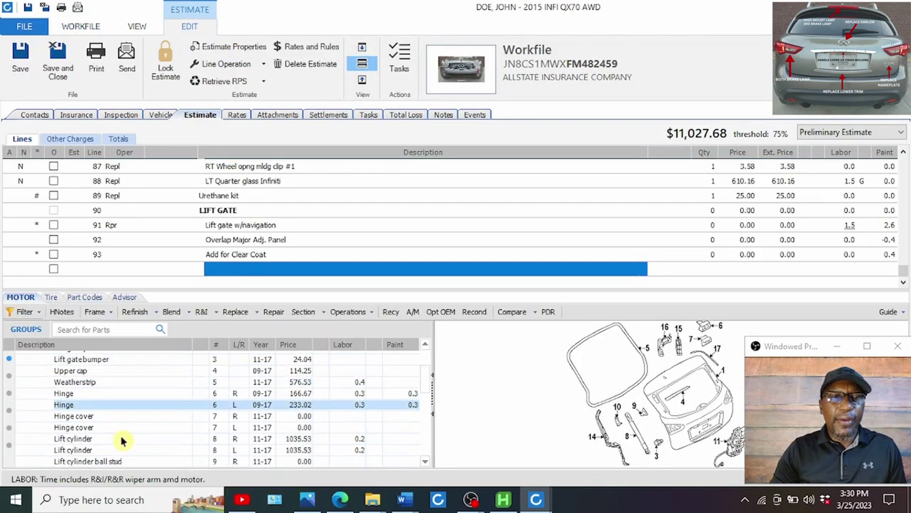
{"action": "scroll", "coordinate": [122, 435], "scroll_direction": "down", "scroll_amount": 2}
{"action": "scroll", "coordinate": [121, 427], "scroll_direction": "up", "scroll_amount": 10}
{"action": "left_click", "coordinate": [107, 392]}
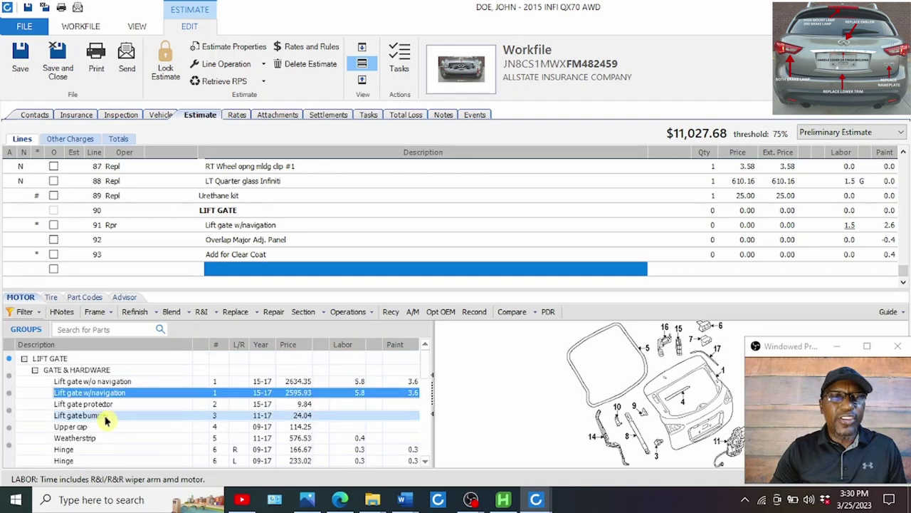
{"action": "left_click", "coordinate": [34, 370]}
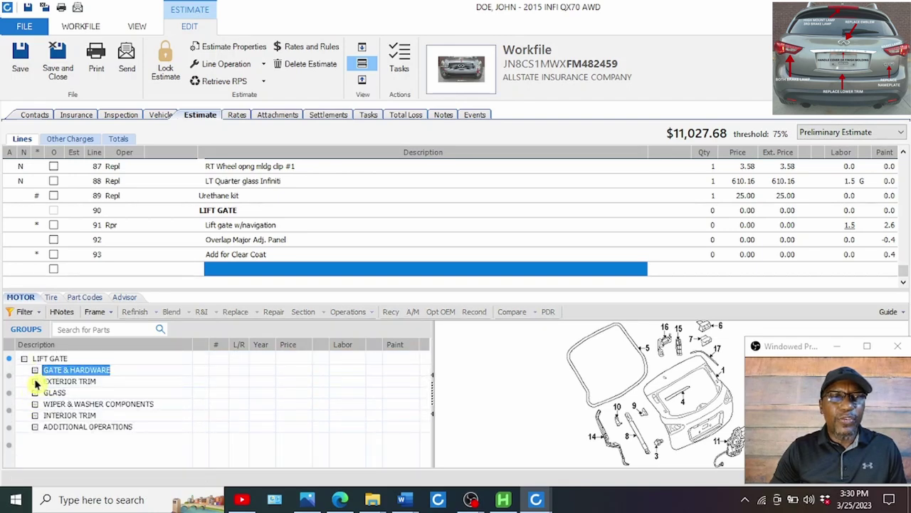
{"action": "left_click", "coordinate": [35, 382]}
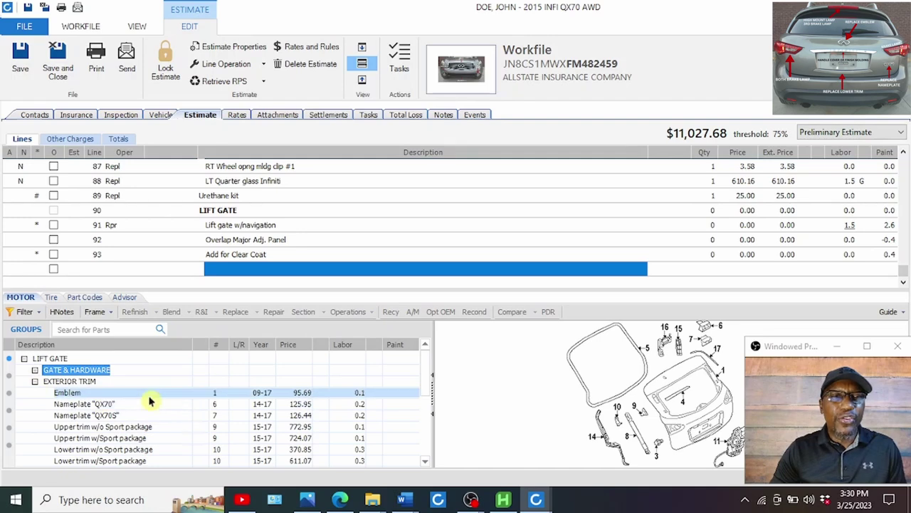
{"action": "left_click", "coordinate": [71, 393]}
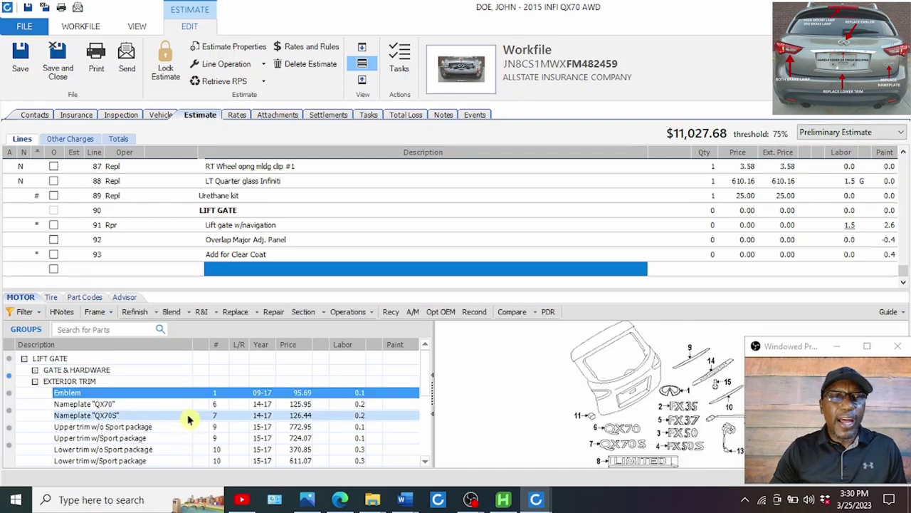
{"action": "left_click", "coordinate": [235, 315]}
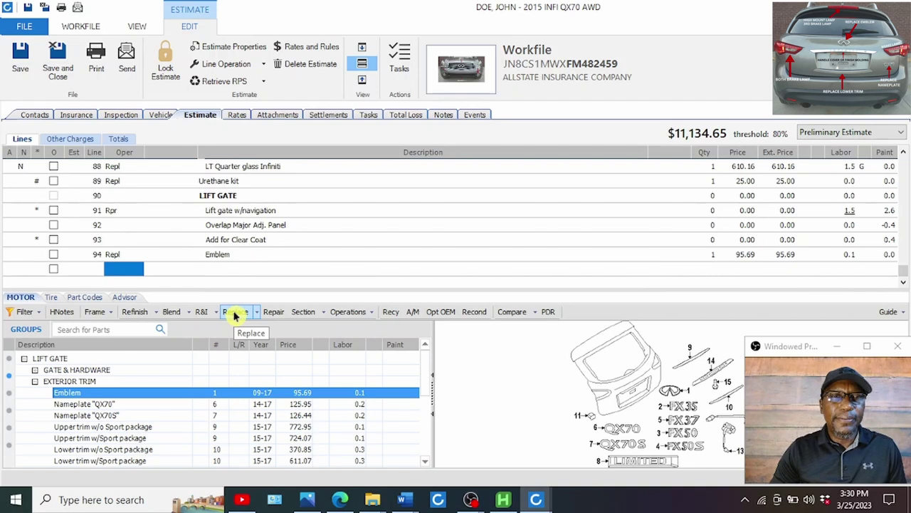
- Add Replace operations for the lift gate's "QX70" nameplate and the lower trim without Sport package
{"action": "left_click", "coordinate": [100, 405]}
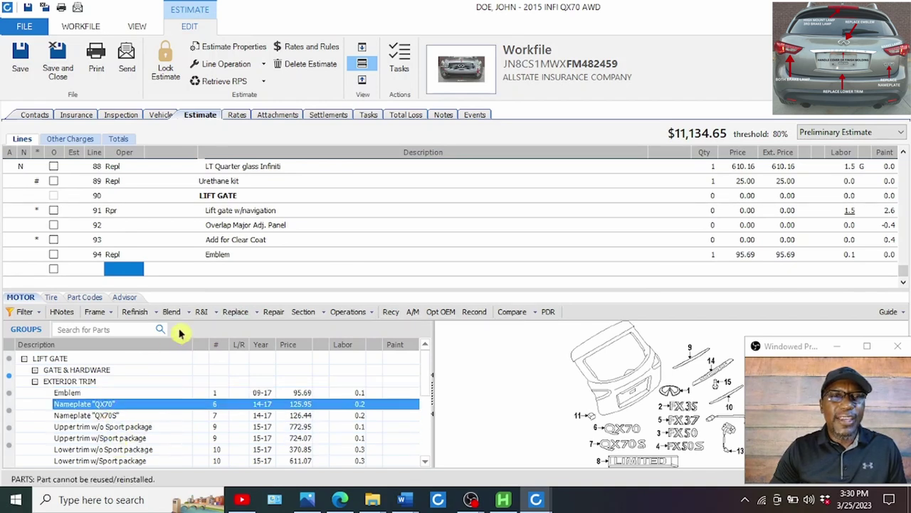
{"action": "left_click", "coordinate": [231, 316]}
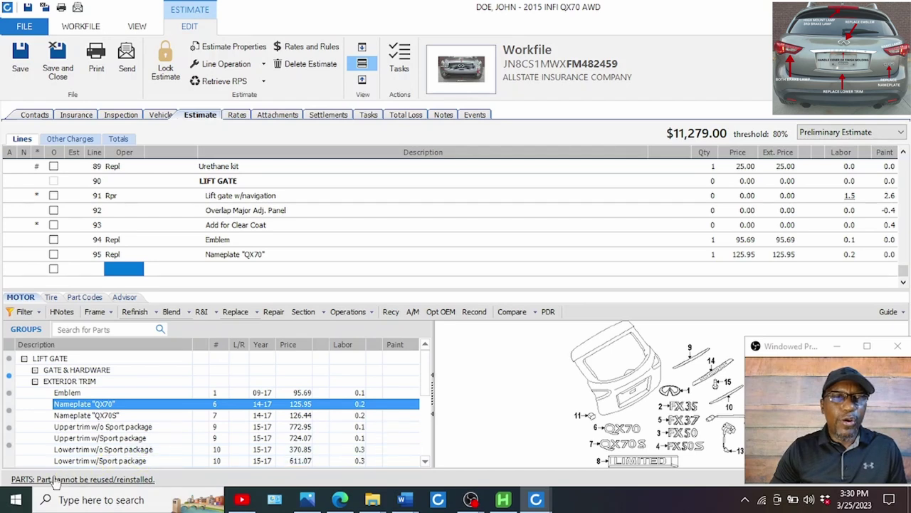
{"action": "left_click", "coordinate": [89, 449]}
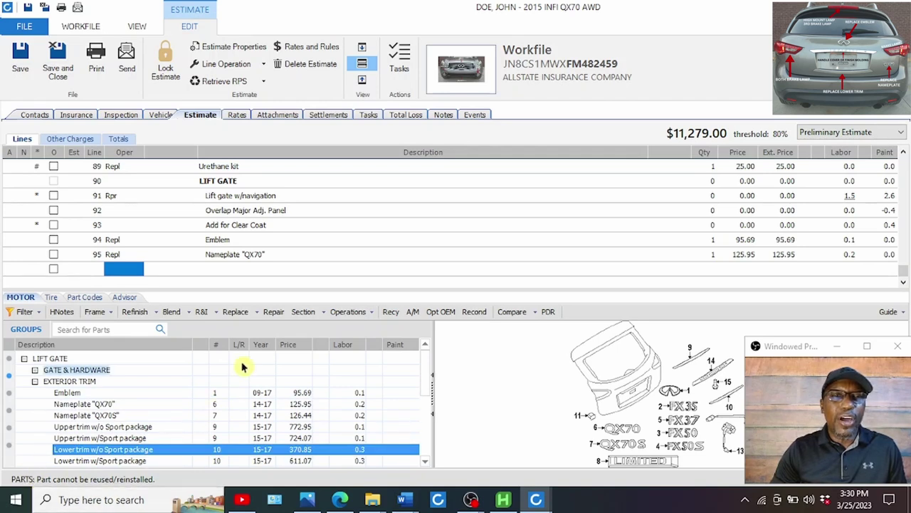
{"action": "left_click", "coordinate": [234, 316]}
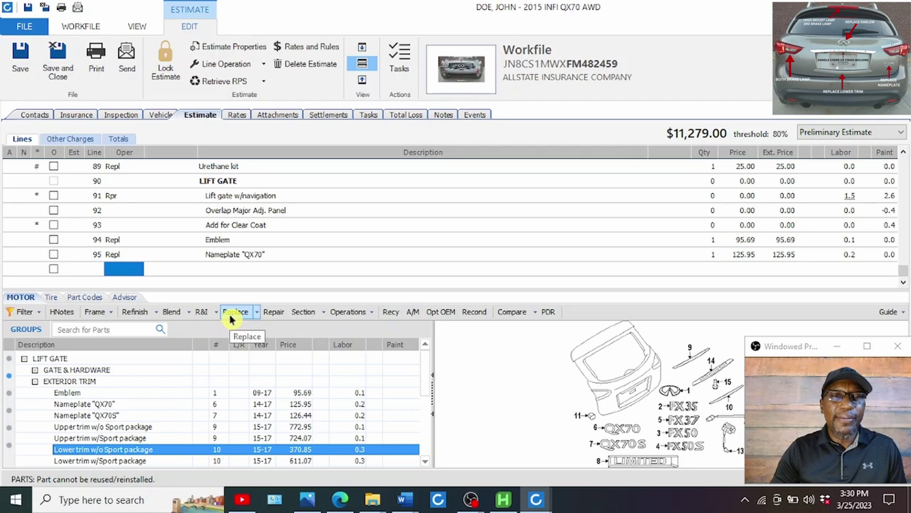
- Read the lower trim's footnote, paste it into that estimate line's notes and check the line's note marker
{"action": "double_click", "coordinate": [69, 487]}
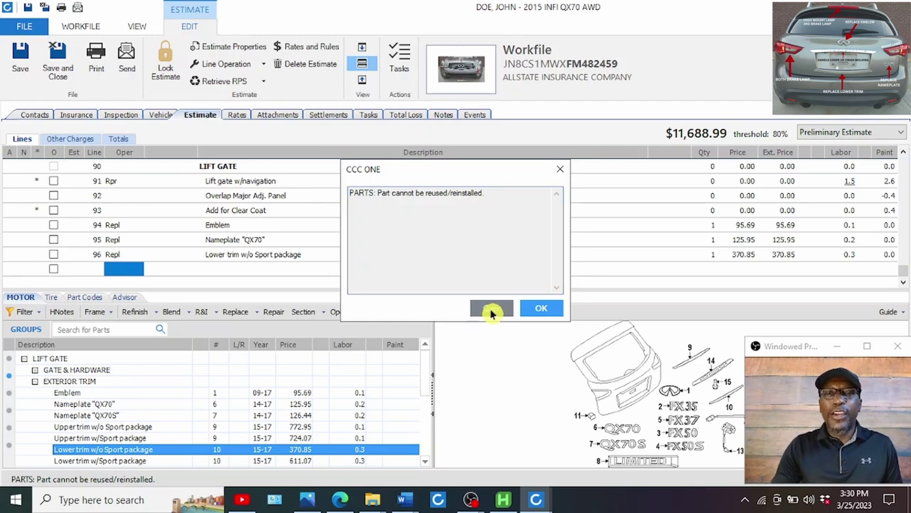
{"action": "left_click", "coordinate": [535, 308]}
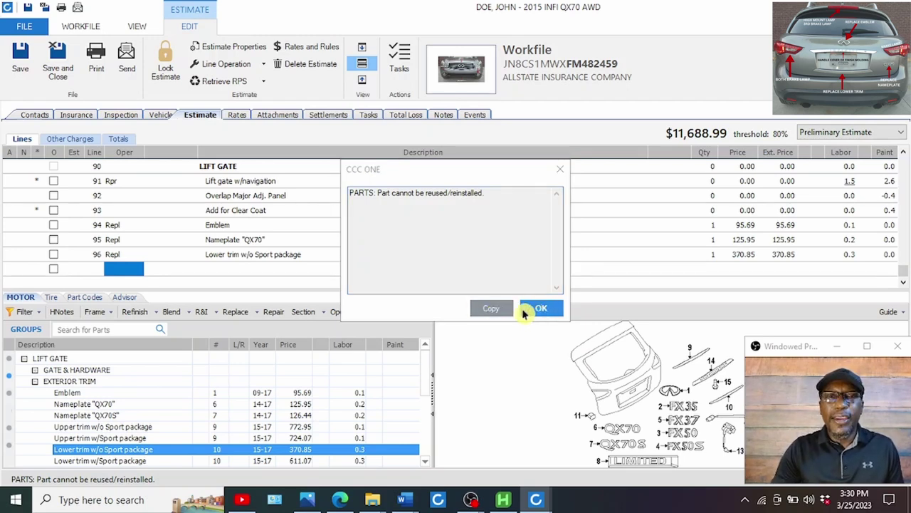
{"action": "left_click", "coordinate": [302, 254]}
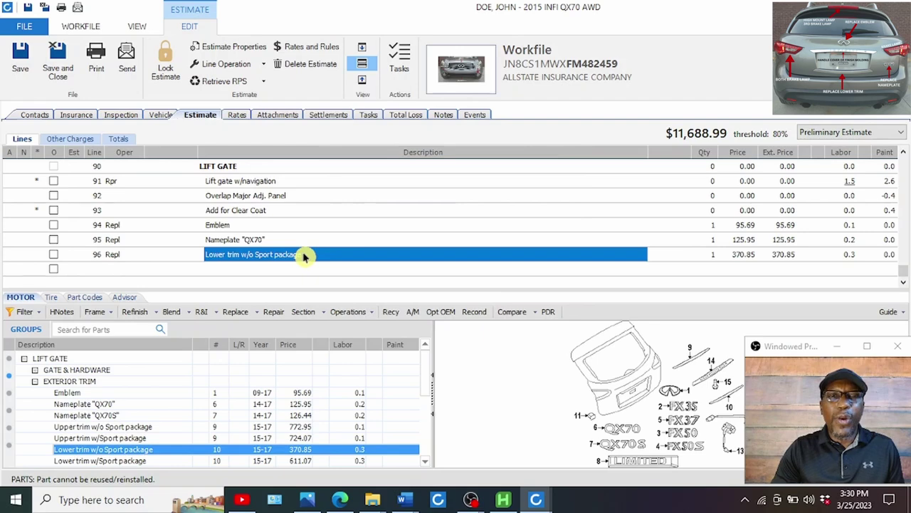
{"action": "right_click", "coordinate": [303, 257]}
{"action": "left_click", "coordinate": [347, 280]}
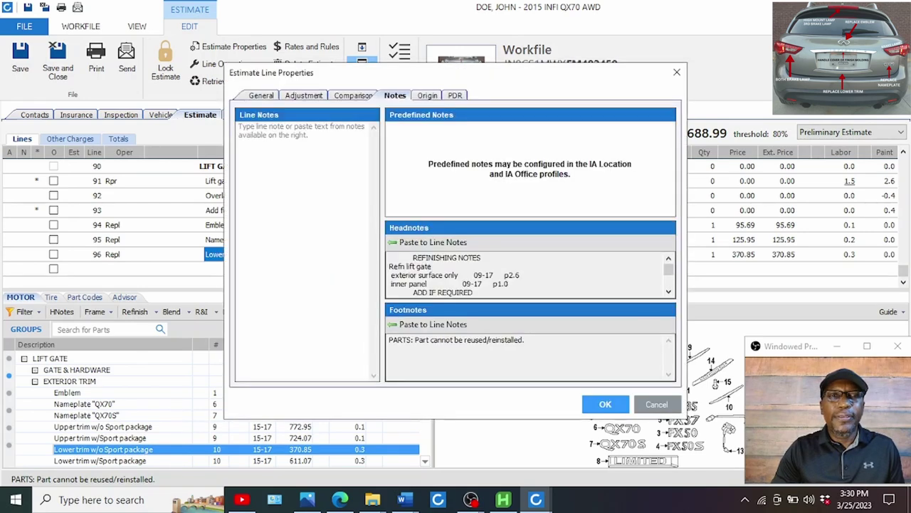
{"action": "left_click", "coordinate": [427, 326]}
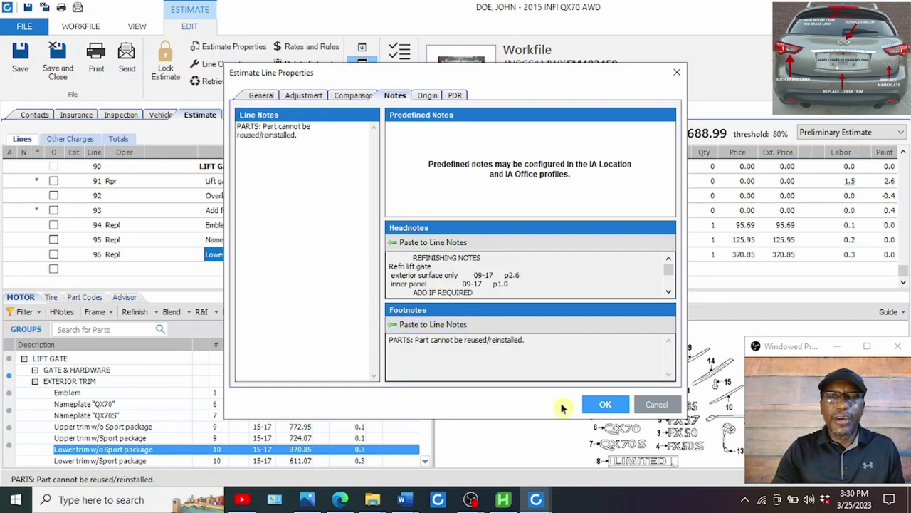
{"action": "left_click", "coordinate": [606, 404]}
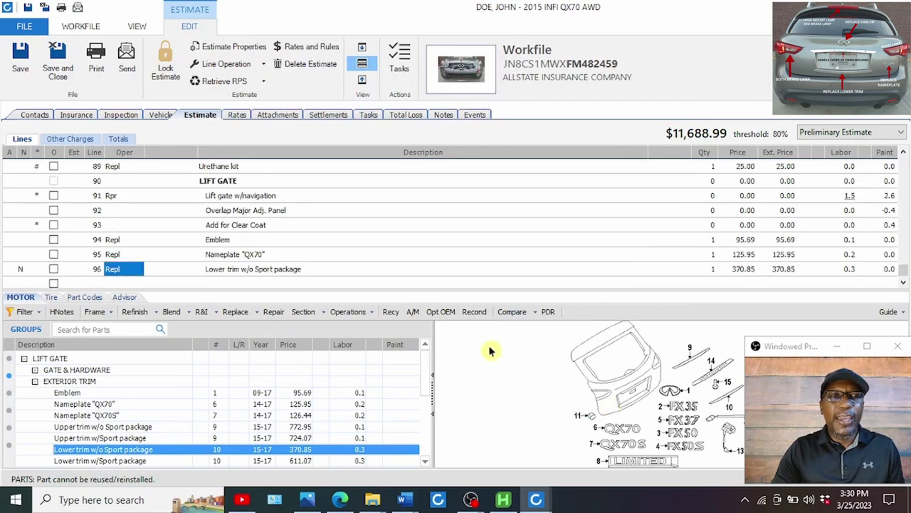
{"action": "left_click", "coordinate": [243, 275]}
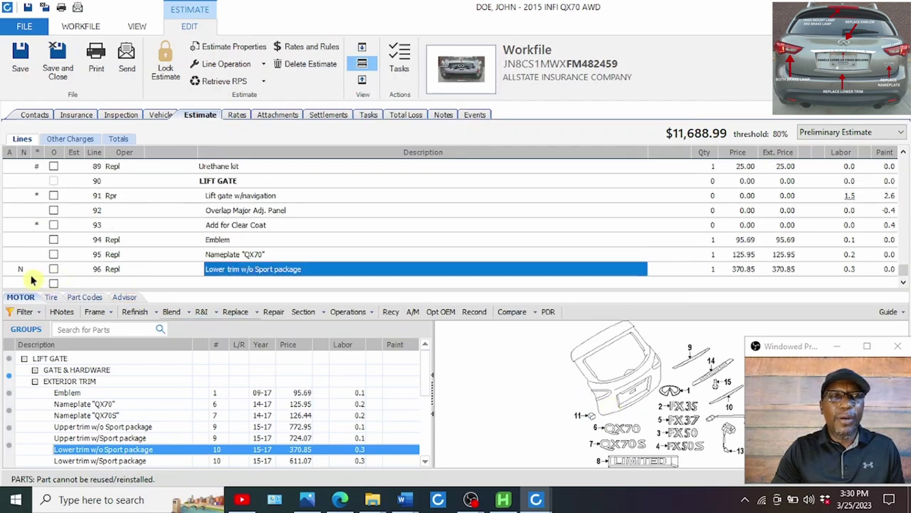
{"action": "mouse_move", "coordinate": [26, 274]}
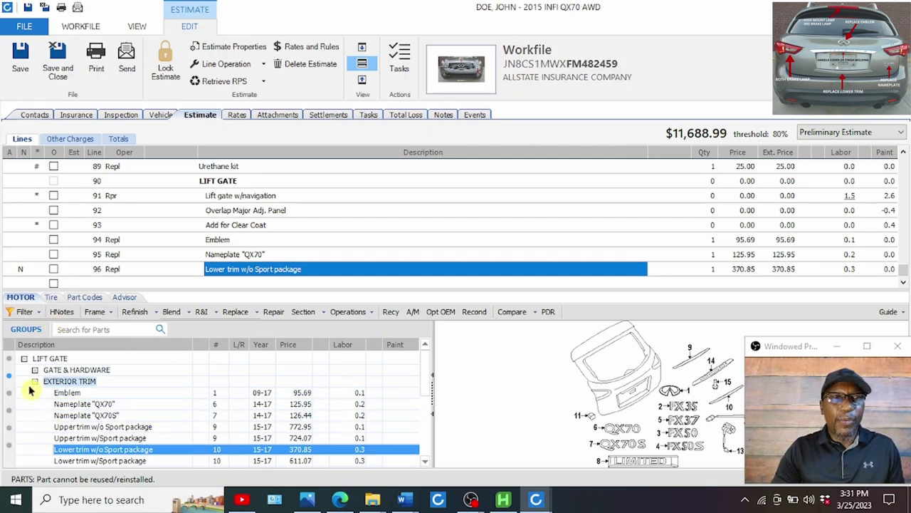
- Add an R&I operation for the handle cover from the lift gate's exterior trim parts
{"action": "scroll", "coordinate": [85, 420], "scroll_direction": "down", "scroll_amount": 2}
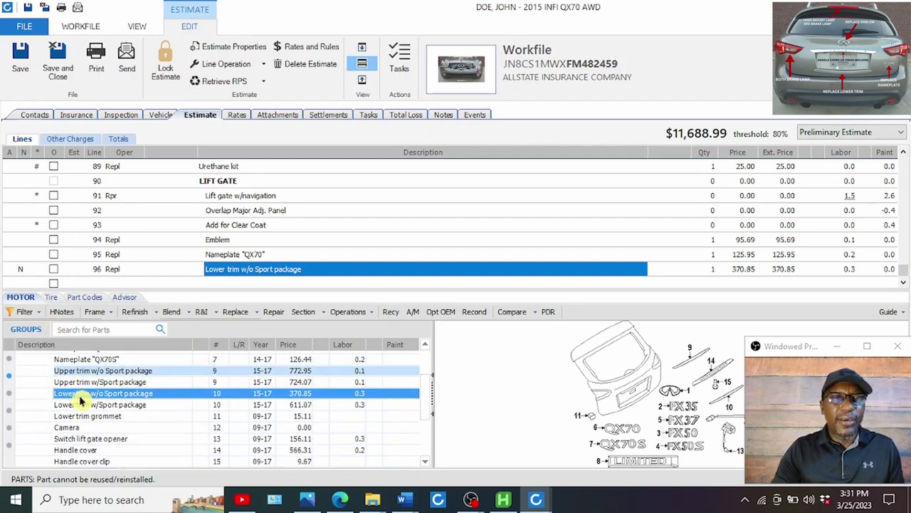
{"action": "scroll", "coordinate": [75, 396], "scroll_direction": "down", "scroll_amount": 1}
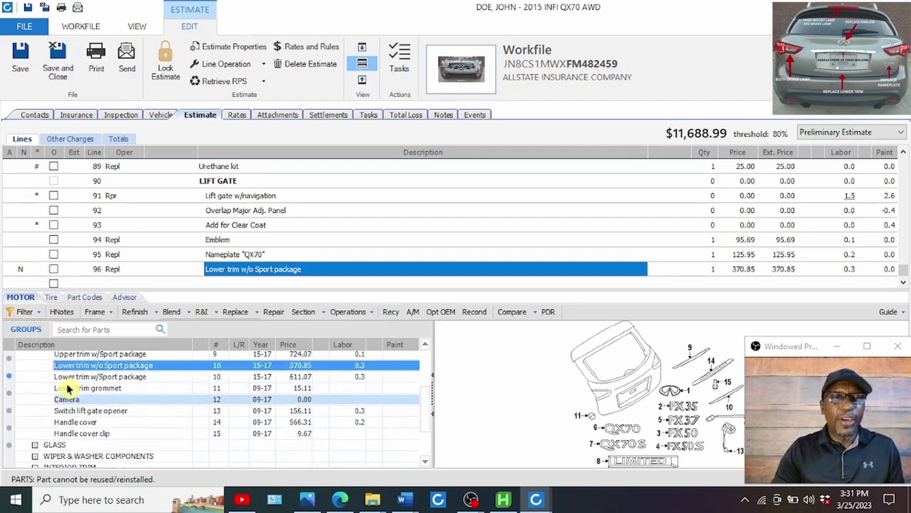
{"action": "left_click", "coordinate": [74, 423]}
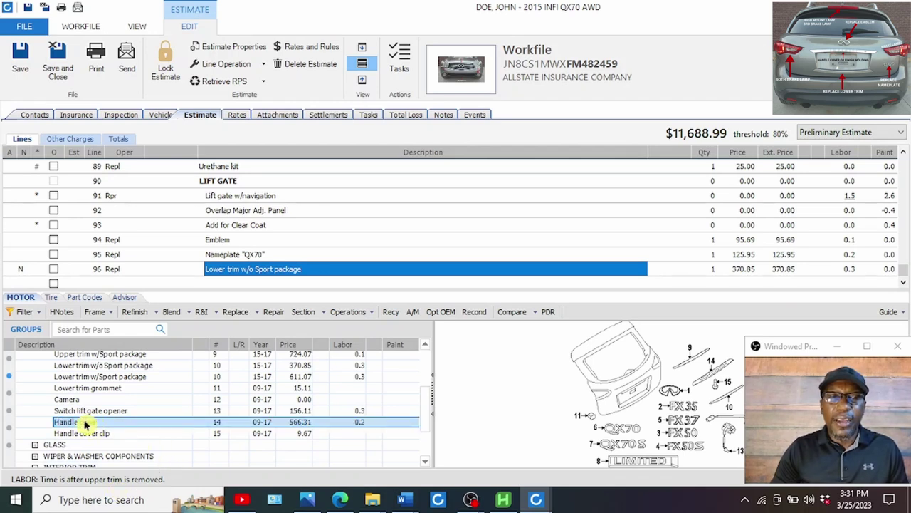
{"action": "left_click", "coordinate": [202, 317]}
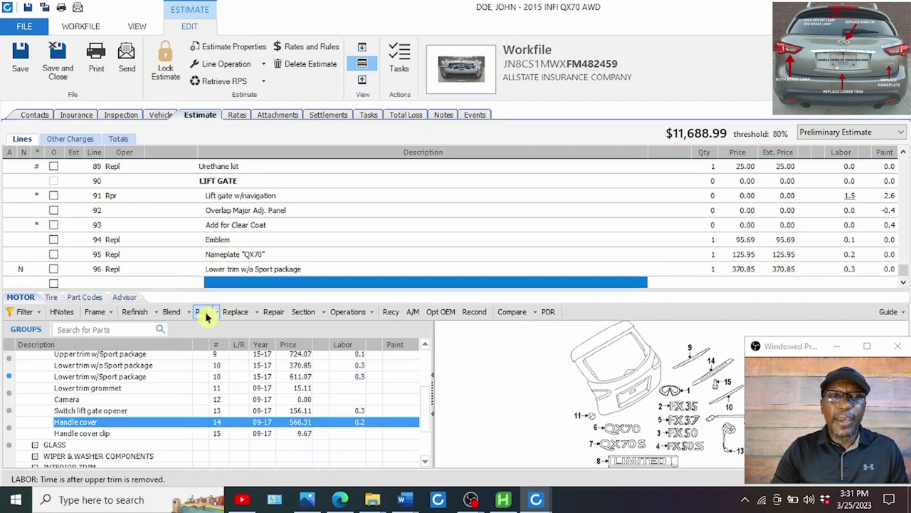
{"action": "left_click", "coordinate": [228, 254]}
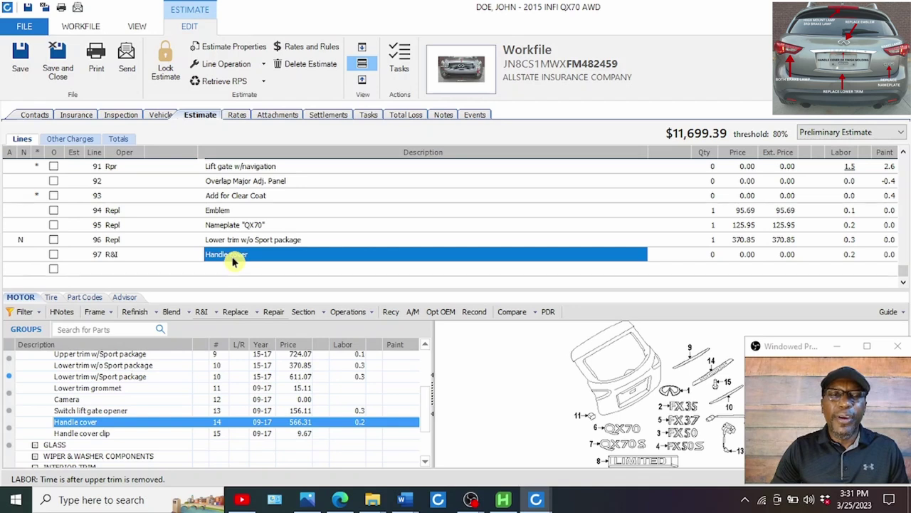
- Add an R&I operation for the lift gate's camera, accepting R&R time, and review the new line's price
{"action": "left_click", "coordinate": [78, 400]}
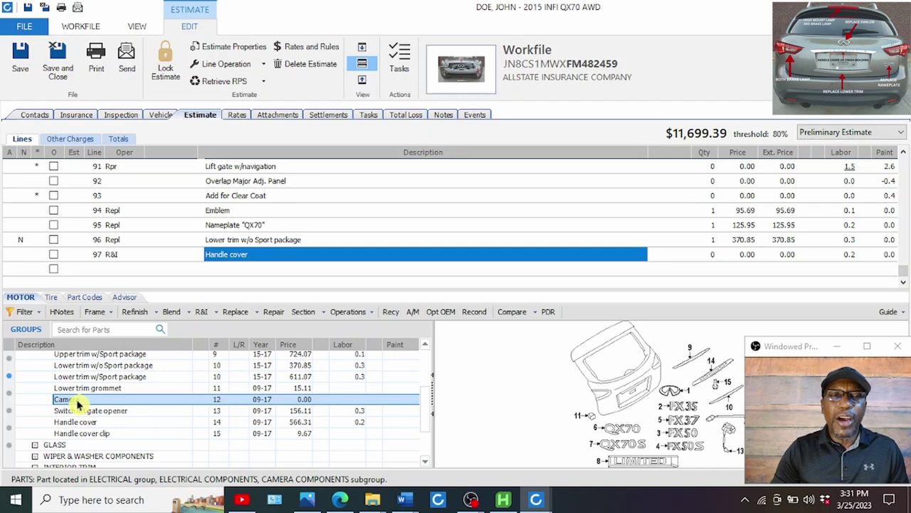
{"action": "left_click", "coordinate": [245, 269]}
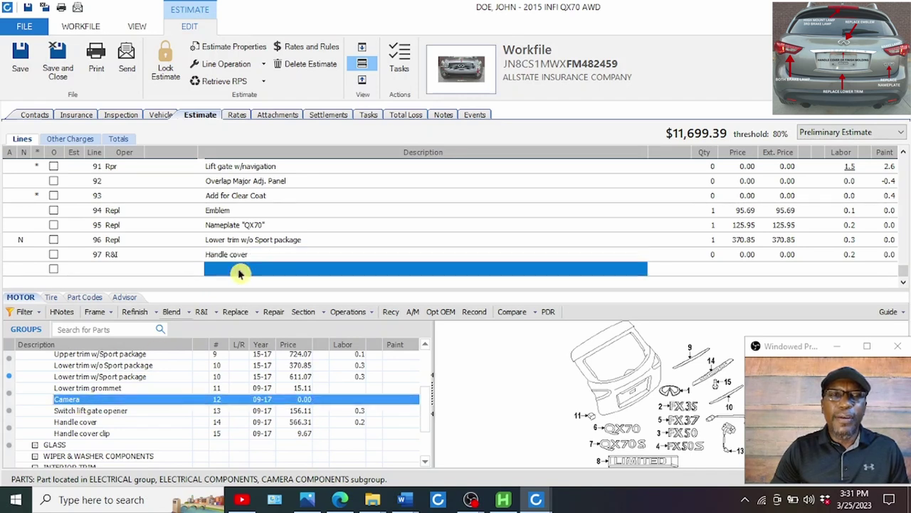
{"action": "left_click", "coordinate": [201, 314]}
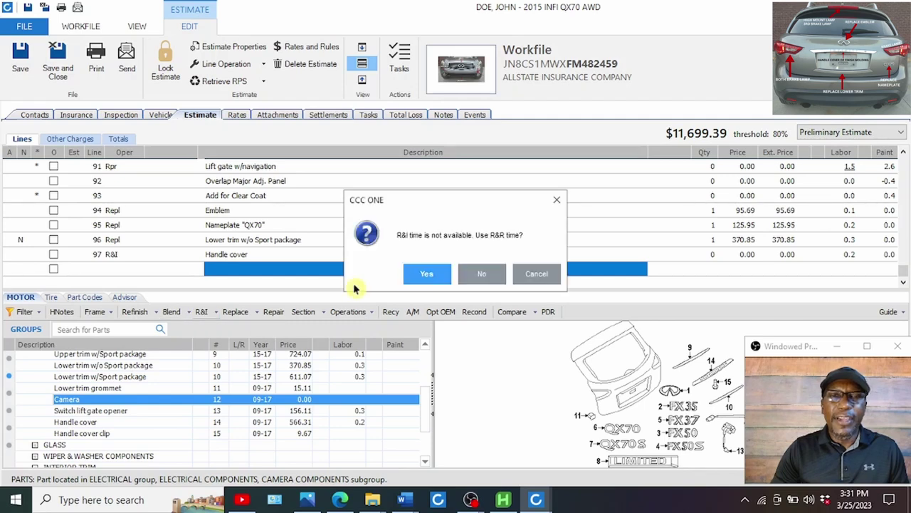
{"action": "left_click", "coordinate": [423, 278]}
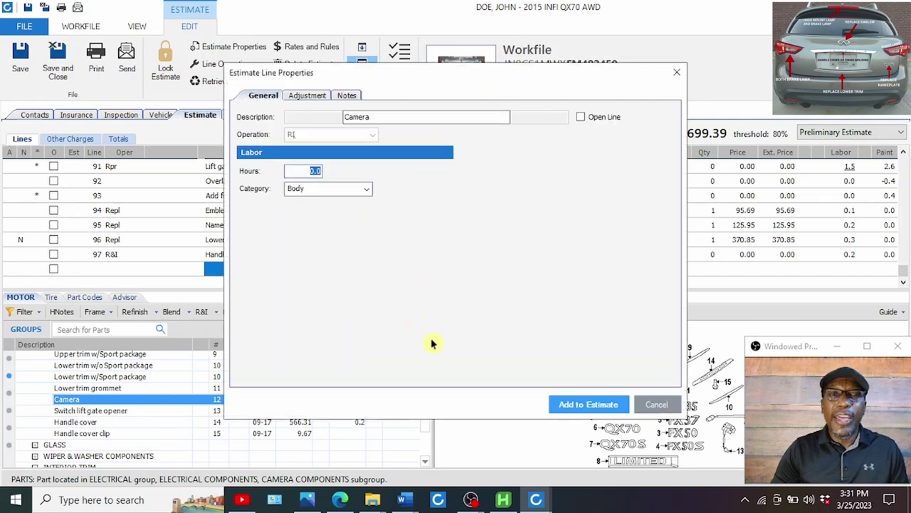
{"action": "left_click", "coordinate": [590, 403]}
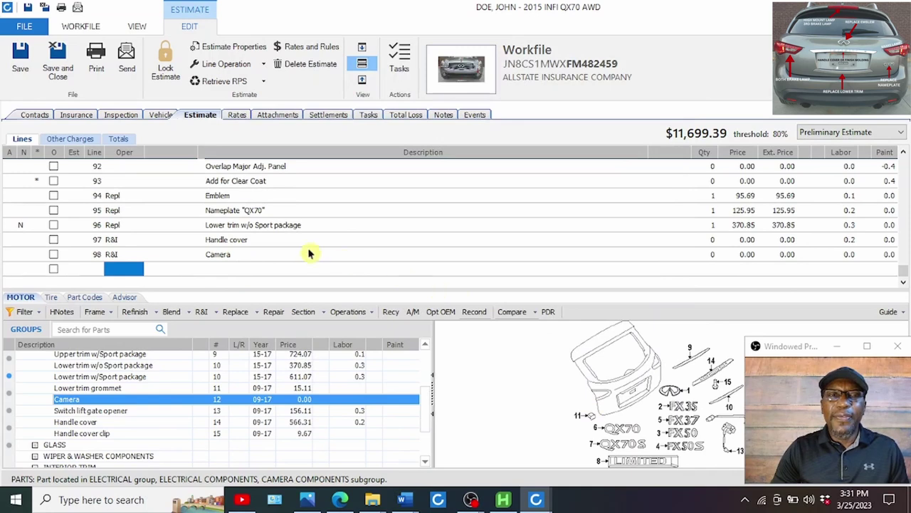
{"action": "left_click", "coordinate": [276, 255]}
{"action": "left_click", "coordinate": [743, 257]}
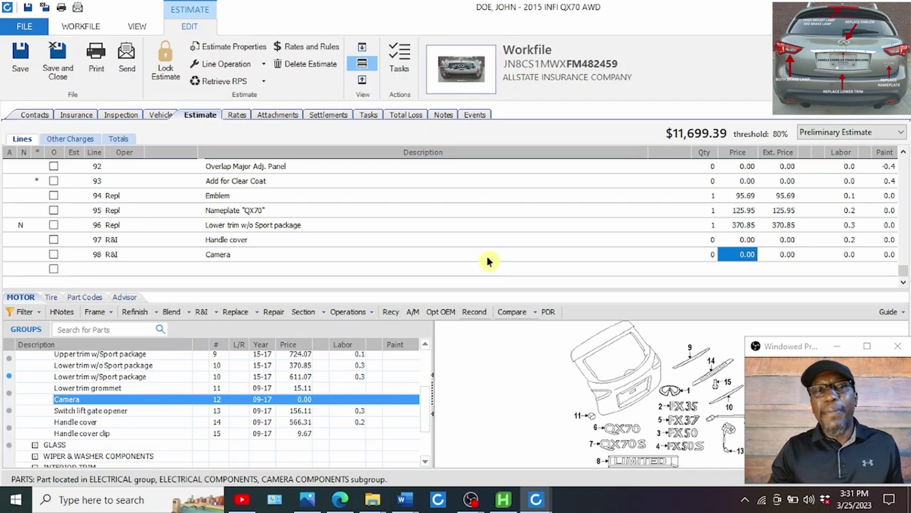
{"action": "left_click", "coordinate": [226, 269]}
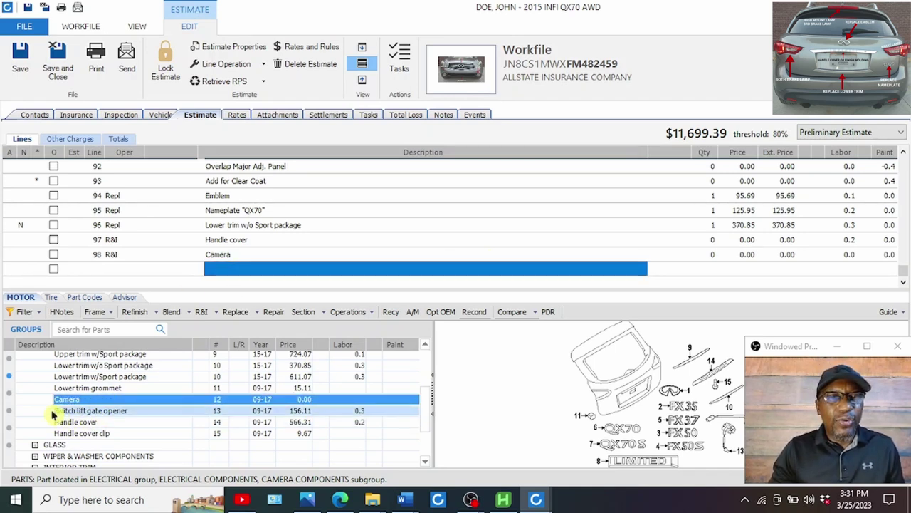
- Look up the black lift gate trim among the interior trim parts, study the 11A. LIFTGATE TRIM photo and return to the estimate
{"action": "scroll", "coordinate": [41, 399], "scroll_direction": "up", "scroll_amount": 2}
{"action": "left_click", "coordinate": [35, 356]}
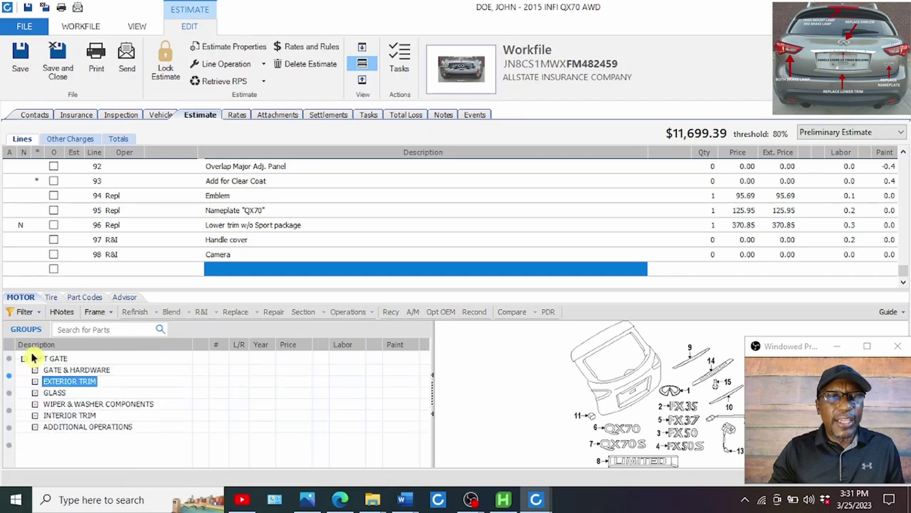
{"action": "left_click", "coordinate": [35, 415]}
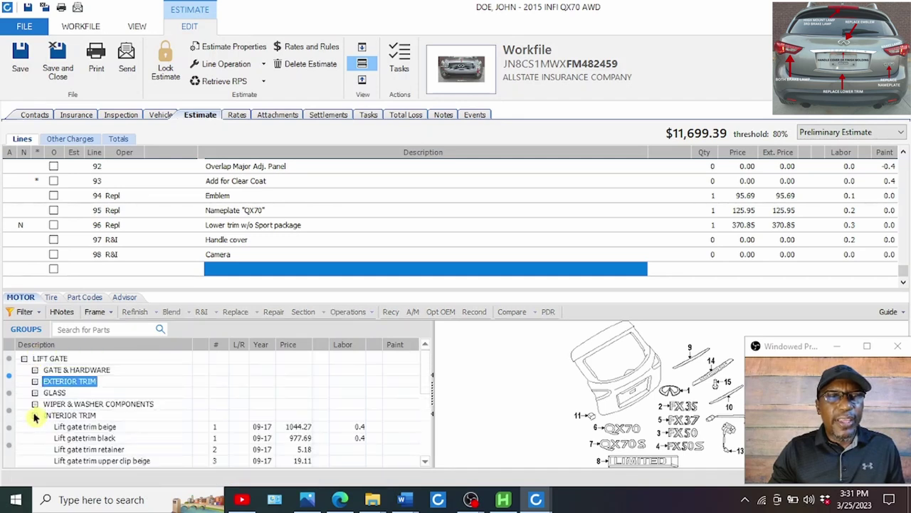
{"action": "left_click", "coordinate": [84, 439]}
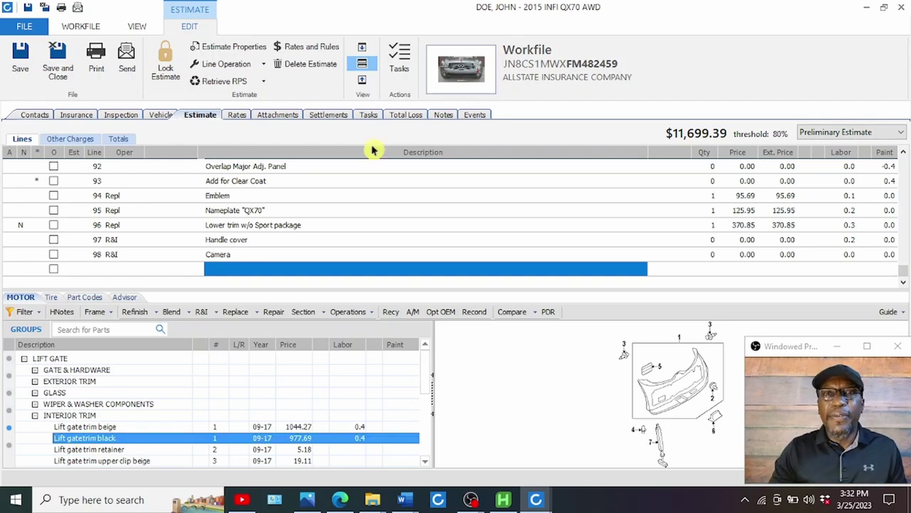
{"action": "left_click", "coordinate": [460, 66]}
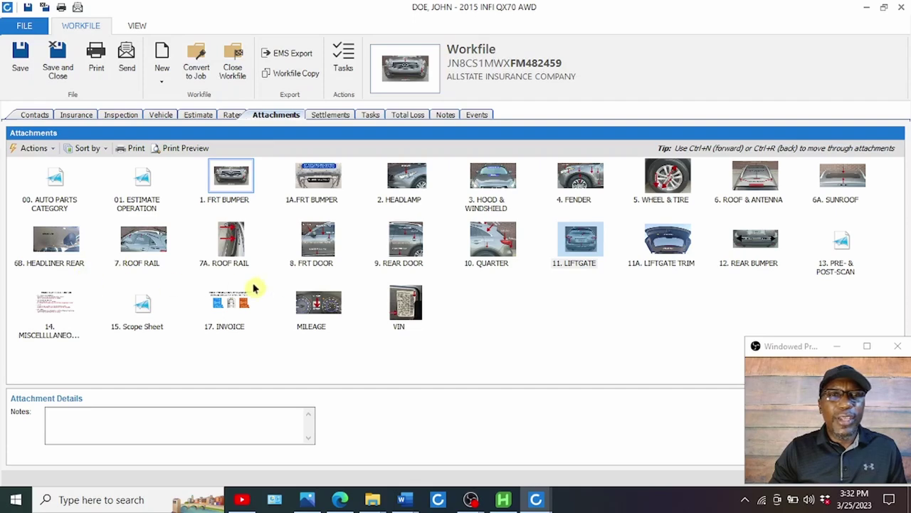
{"action": "double_click", "coordinate": [669, 245]}
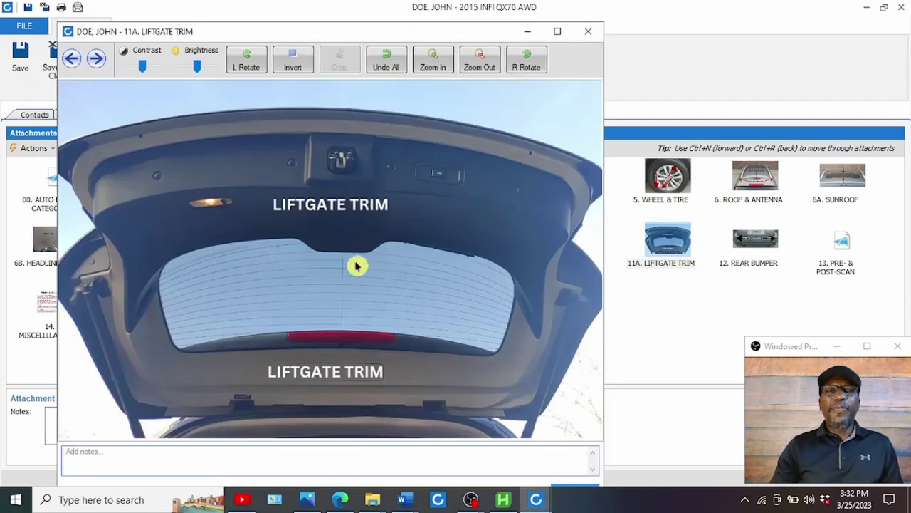
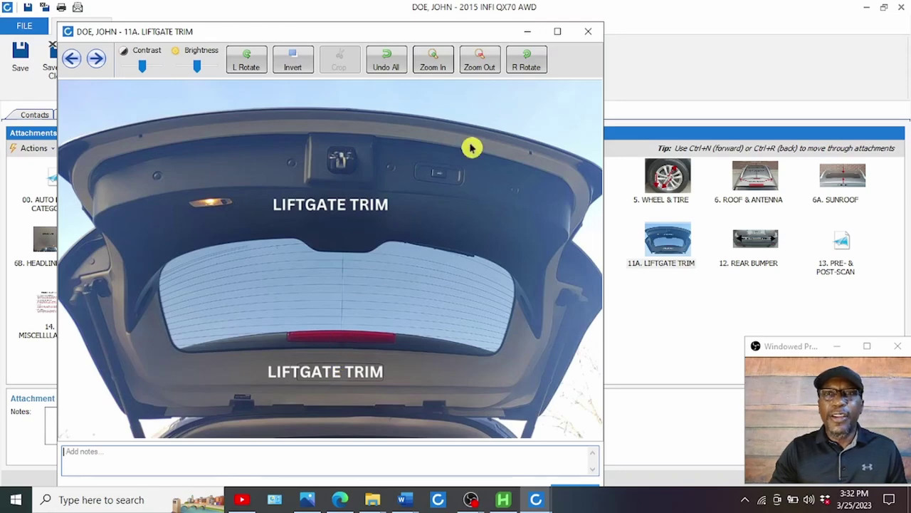
{"action": "left_click", "coordinate": [591, 33]}
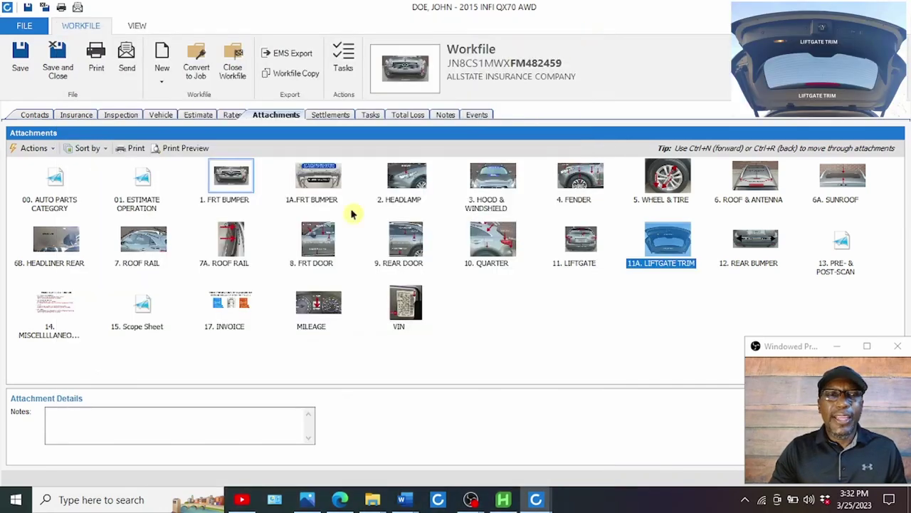
{"action": "left_click", "coordinate": [198, 115]}
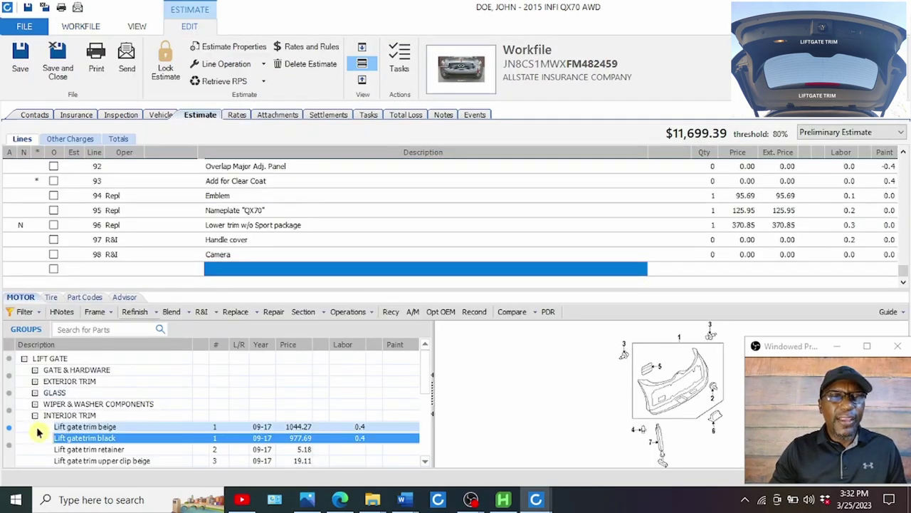
- Leave the lift gate parts and open the tail lamps list in the rear lamps group
{"action": "left_click", "coordinate": [35, 416]}
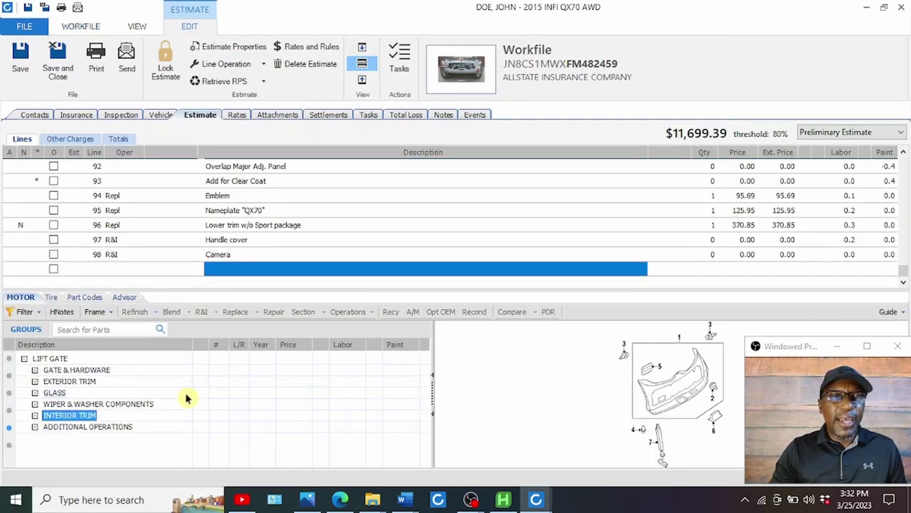
{"action": "left_click", "coordinate": [24, 330]}
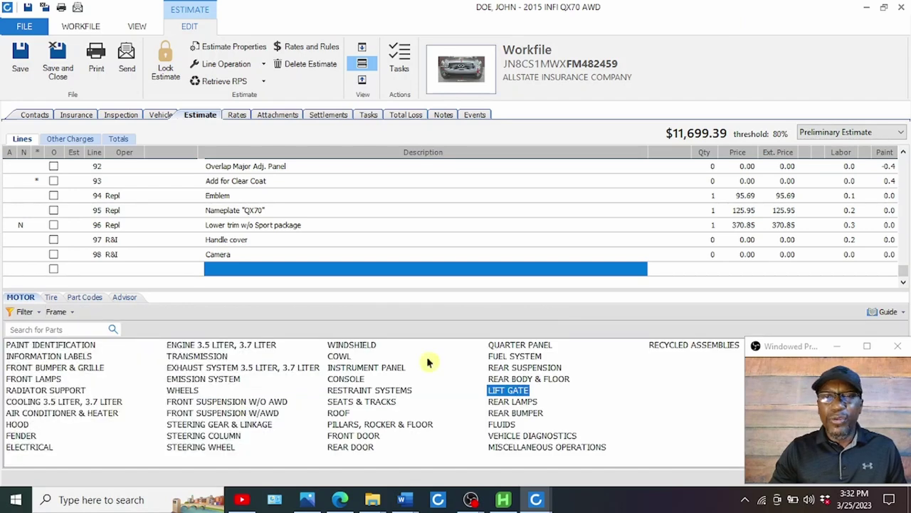
{"action": "left_click", "coordinate": [505, 403]}
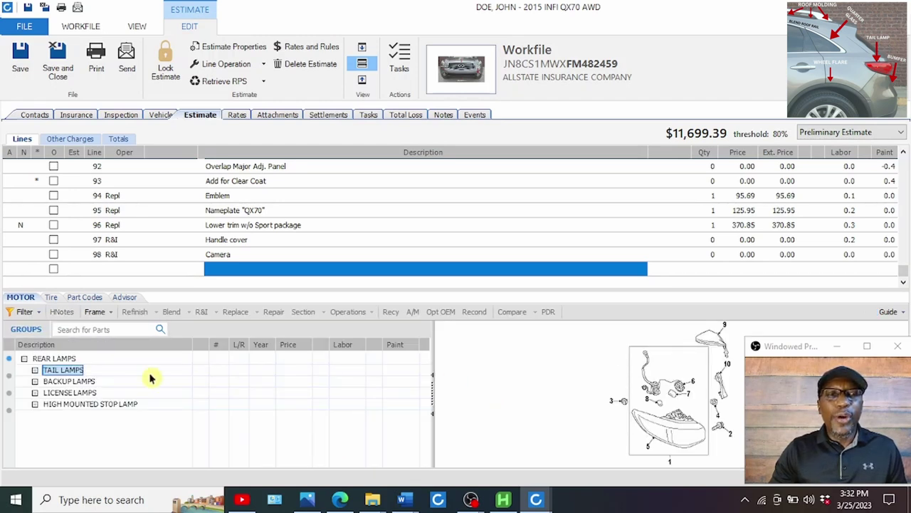
{"action": "left_click", "coordinate": [34, 370]}
- Study the tail lamp in the annotated 10. QUARTER photo in the attachments and return to the estimate
{"action": "left_click", "coordinate": [460, 83]}
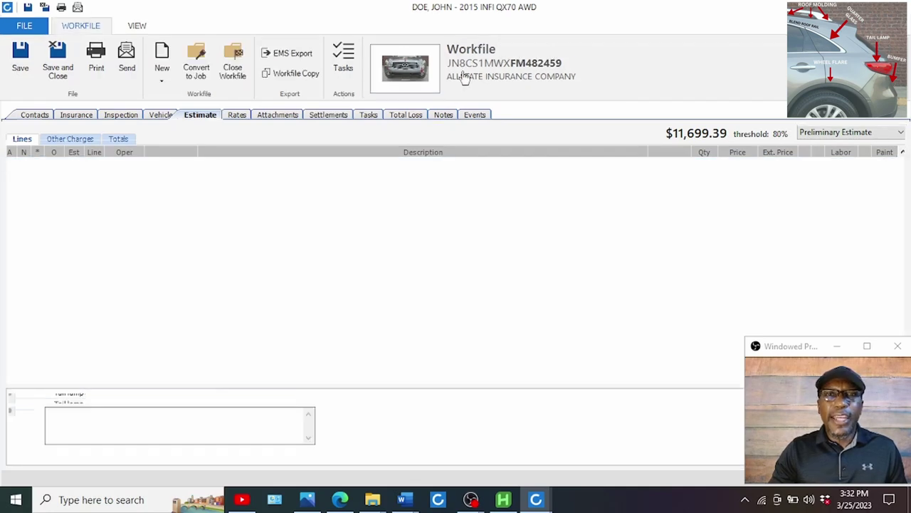
{"action": "double_click", "coordinate": [484, 242]}
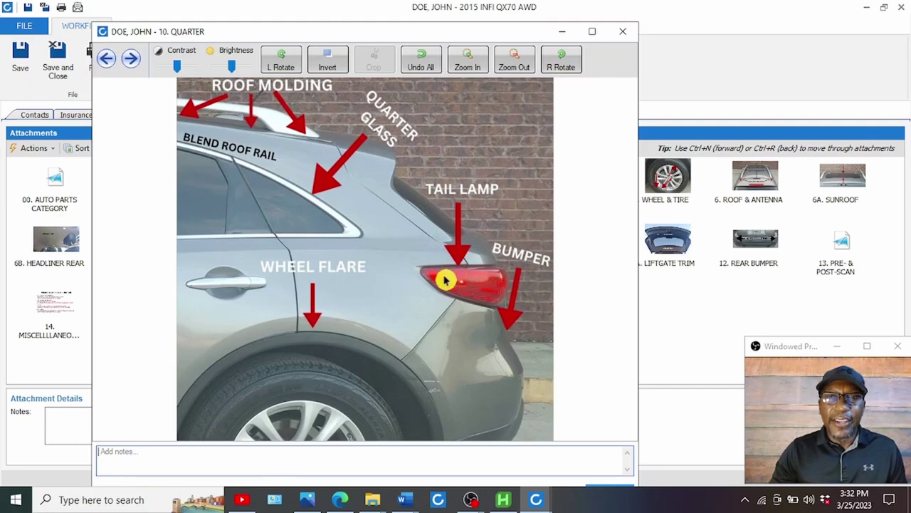
{"action": "left_click", "coordinate": [623, 31]}
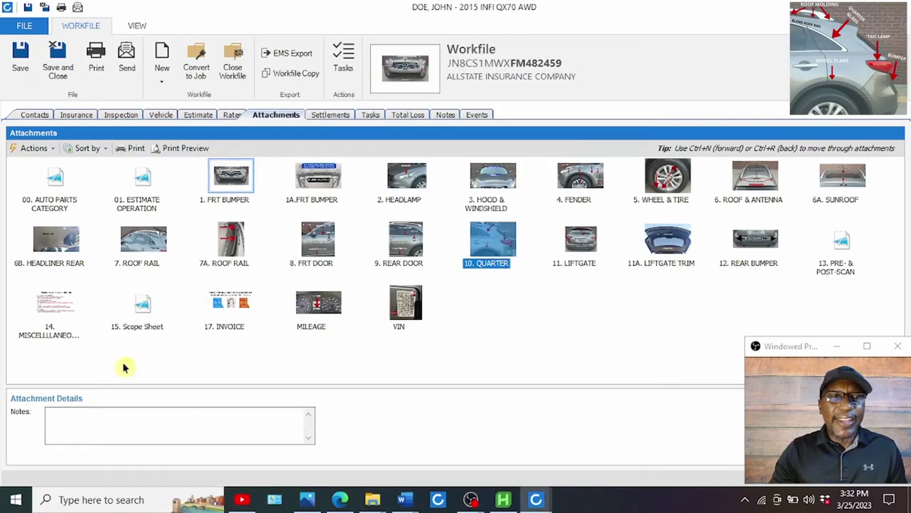
{"action": "left_click", "coordinate": [199, 113]}
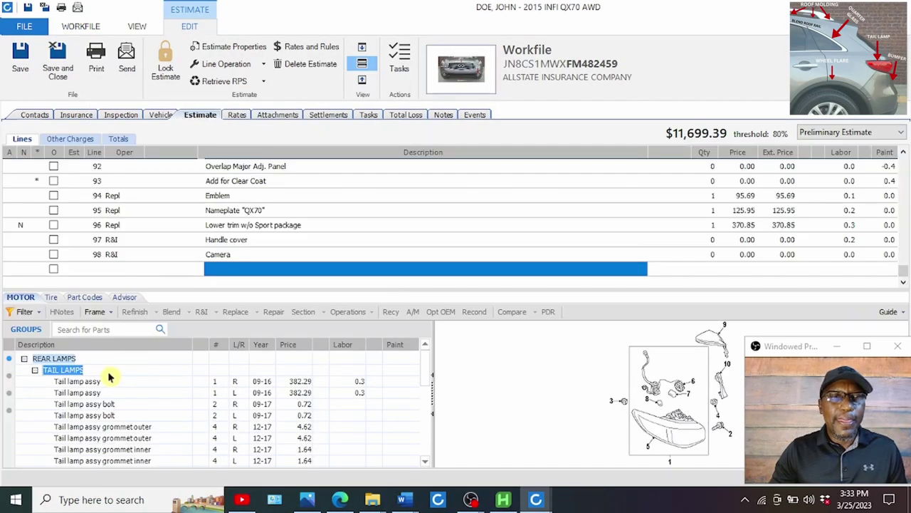
- Add an R&I operation for the left tail lamp assembly and collapse the tail lamps list
{"action": "left_click", "coordinate": [91, 392]}
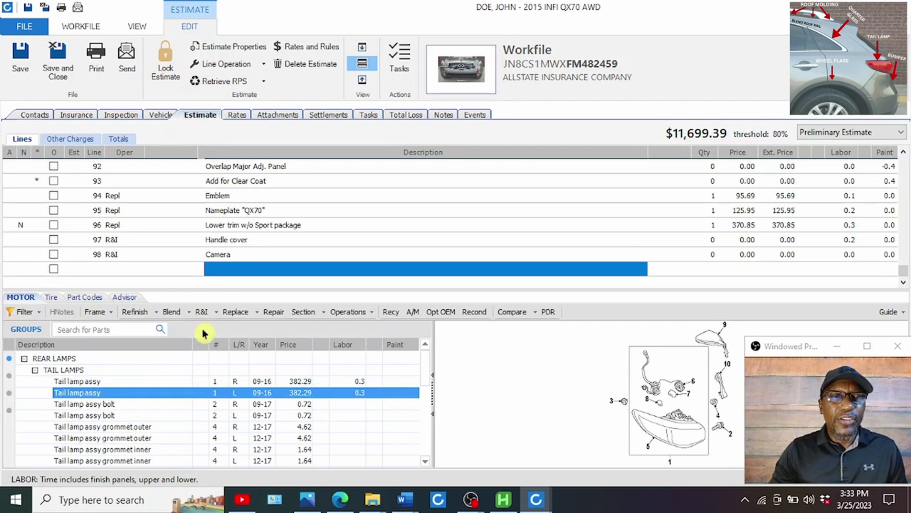
{"action": "left_click", "coordinate": [200, 312]}
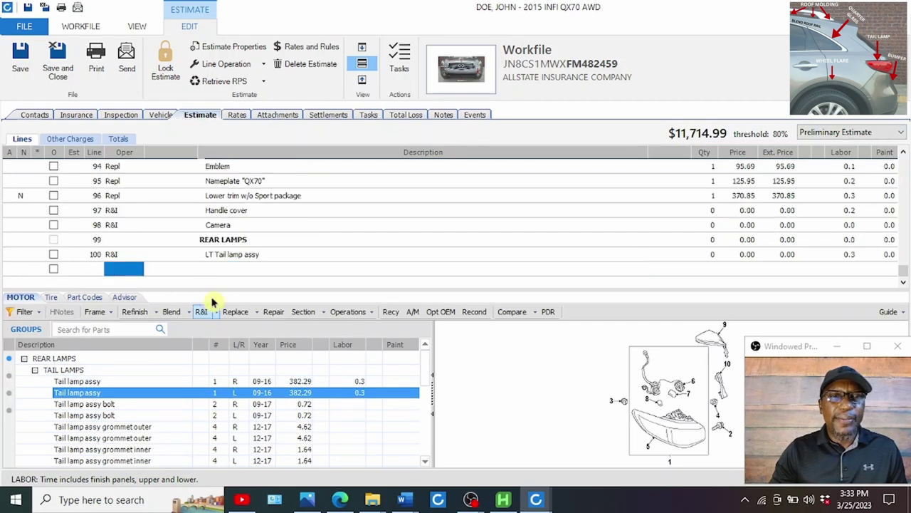
{"action": "left_click", "coordinate": [35, 370]}
- Look up the right backup lamp assembly in the backup lamps list and study the brake lamps in the annotated 11. LIFTGATE photo
{"action": "left_click", "coordinate": [68, 382]}
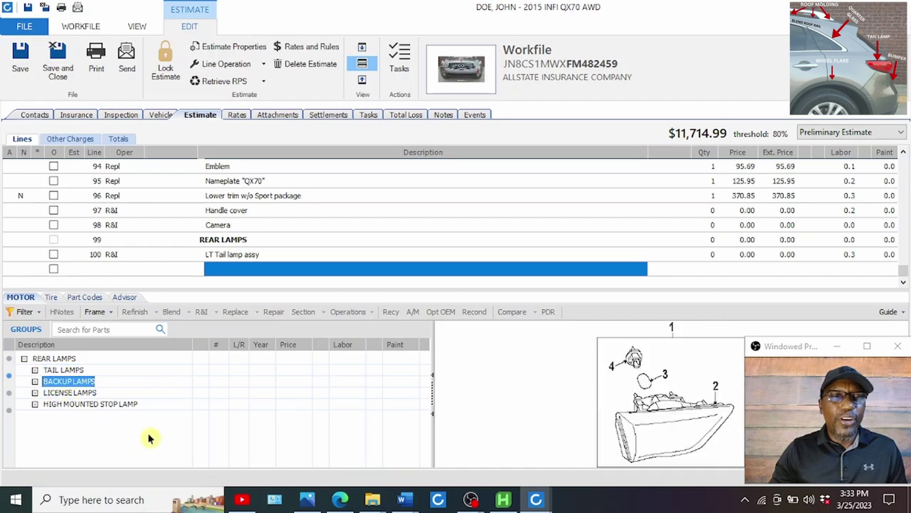
{"action": "left_click", "coordinate": [34, 382]}
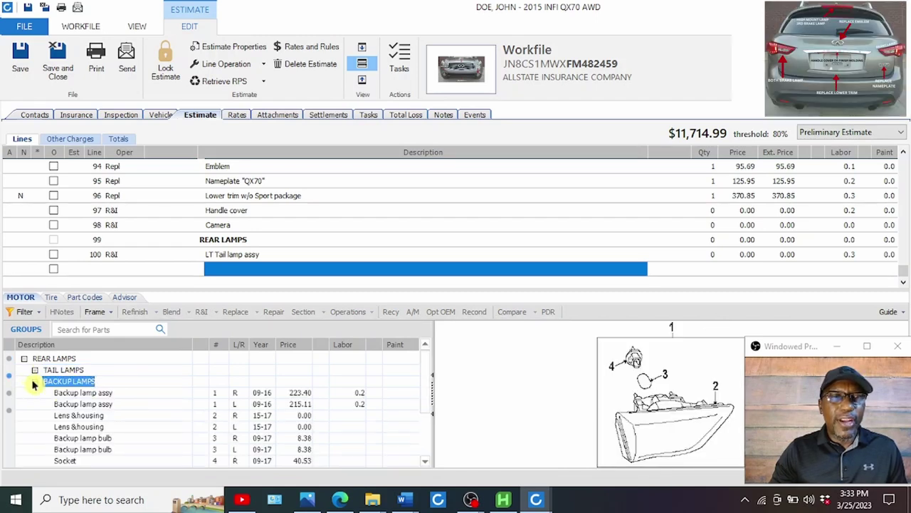
{"action": "left_click", "coordinate": [82, 396]}
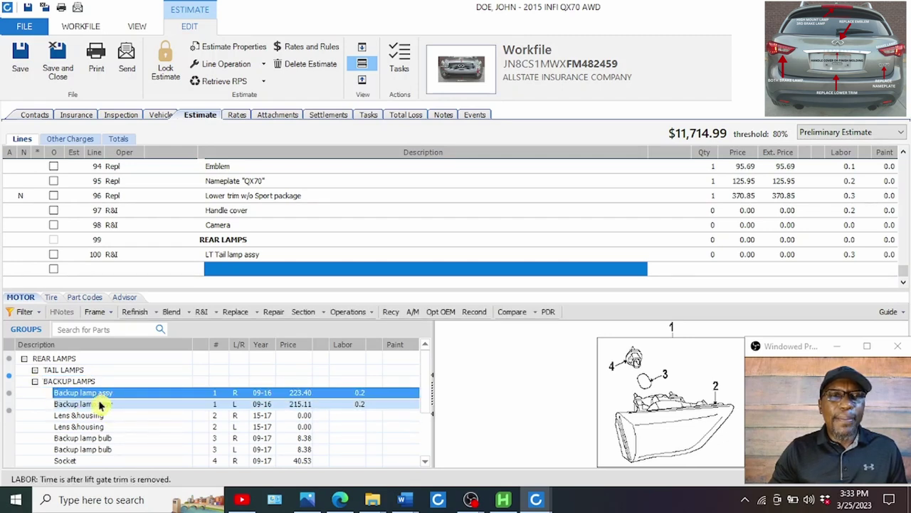
{"action": "left_click", "coordinate": [467, 74]}
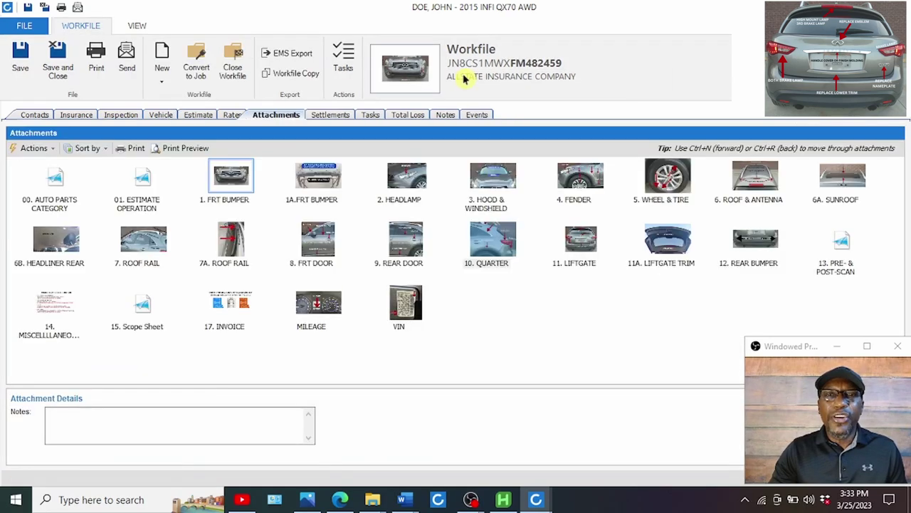
{"action": "double_click", "coordinate": [582, 244]}
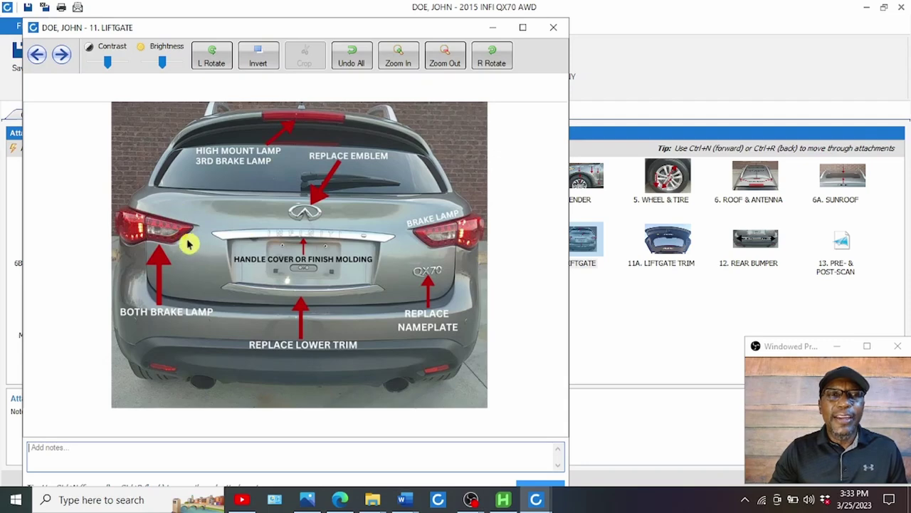
{"action": "left_click", "coordinate": [551, 28]}
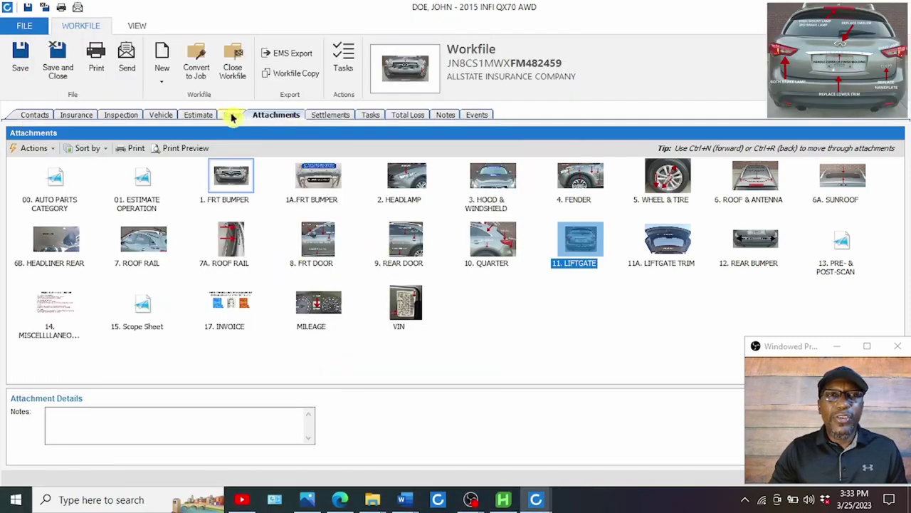
- Return to the estimate and add R&I operations for the right and left backup lamp assemblies
{"action": "left_click", "coordinate": [202, 116]}
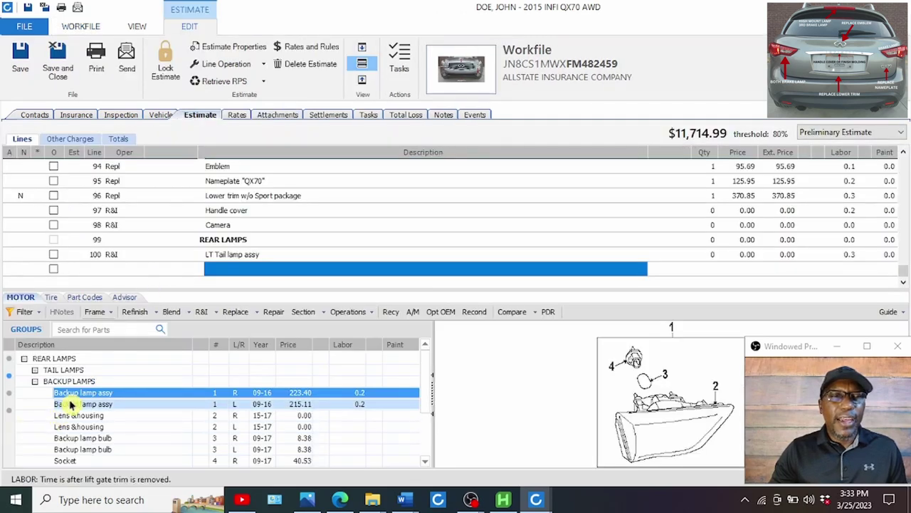
{"action": "left_click", "coordinate": [200, 312]}
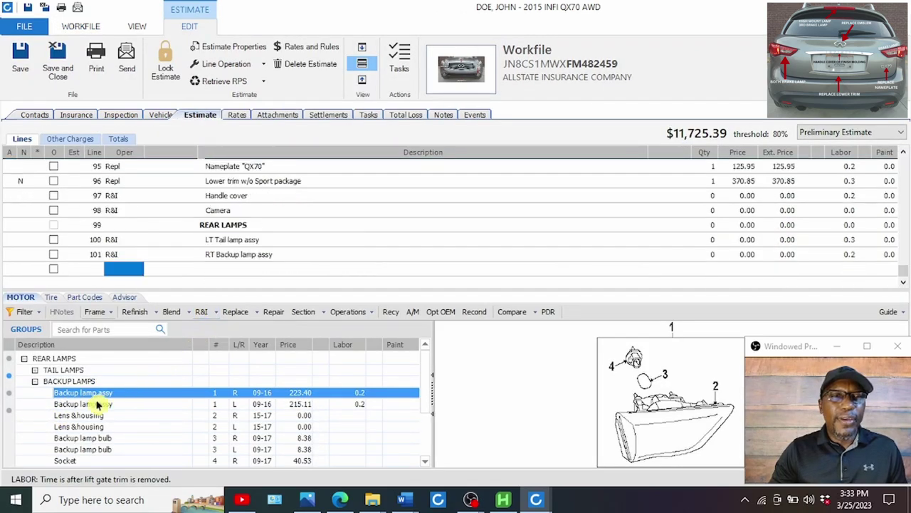
{"action": "left_click", "coordinate": [96, 403]}
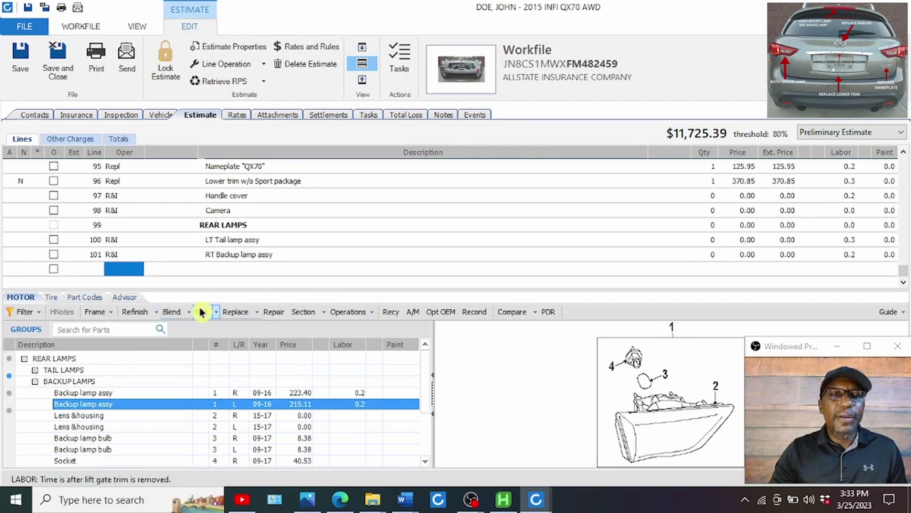
{"action": "left_click", "coordinate": [201, 312]}
{"action": "left_click", "coordinate": [240, 242]}
{"action": "left_click", "coordinate": [236, 255]}
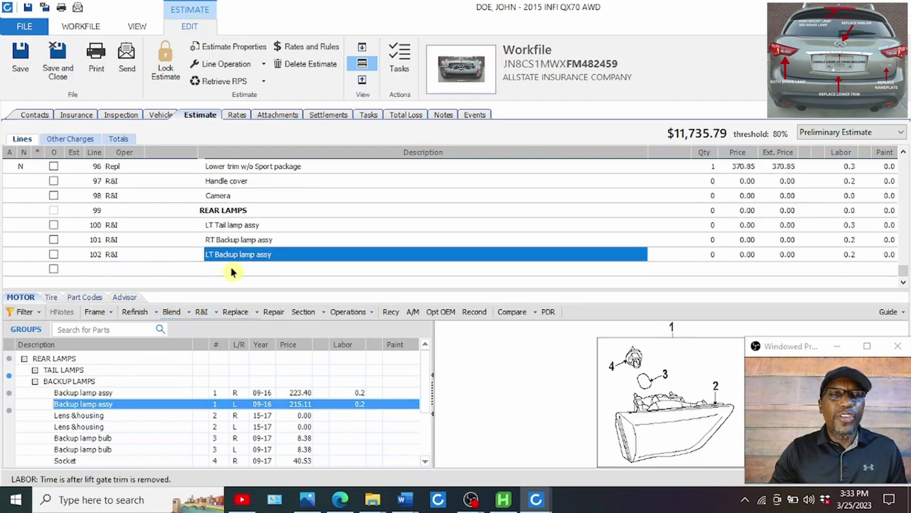
{"action": "left_click", "coordinate": [231, 271]}
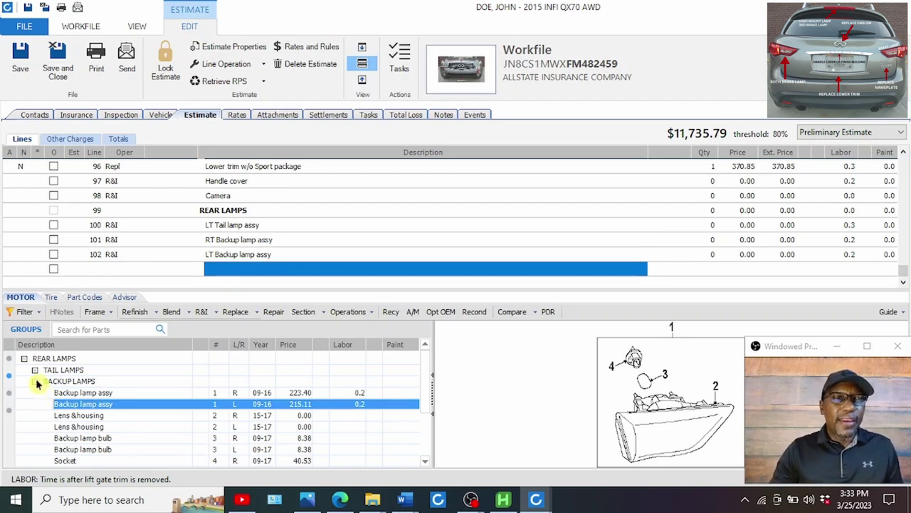
- Switch from the backup lamps list to the license lamps and add R&I operations for the right and left license lamps
{"action": "scroll", "coordinate": [38, 383], "scroll_direction": "down", "scroll_amount": 2}
{"action": "scroll", "coordinate": [36, 383], "scroll_direction": "up", "scroll_amount": 2}
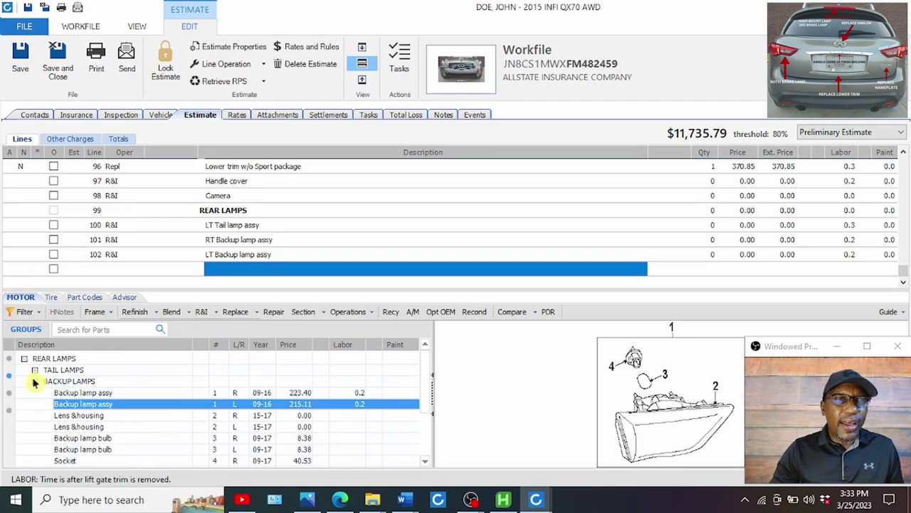
{"action": "left_click", "coordinate": [35, 382]}
{"action": "left_click", "coordinate": [35, 393]}
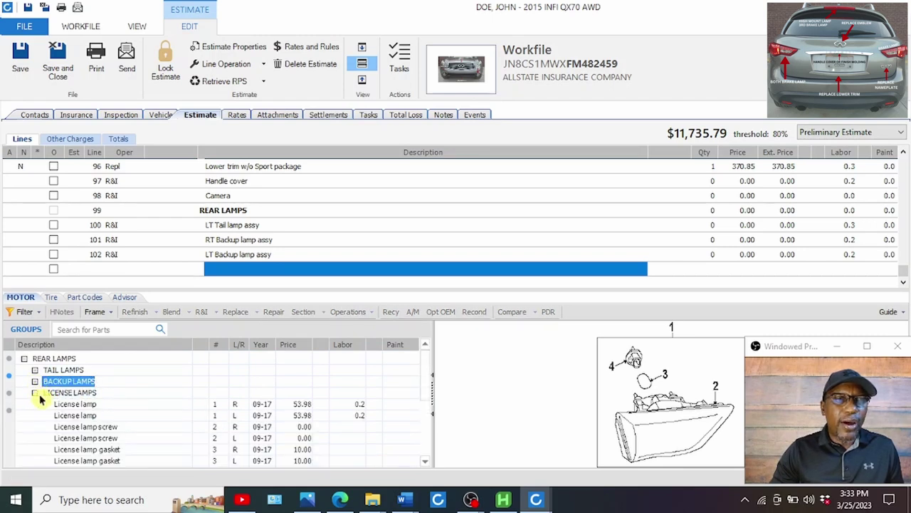
{"action": "left_click", "coordinate": [83, 404]}
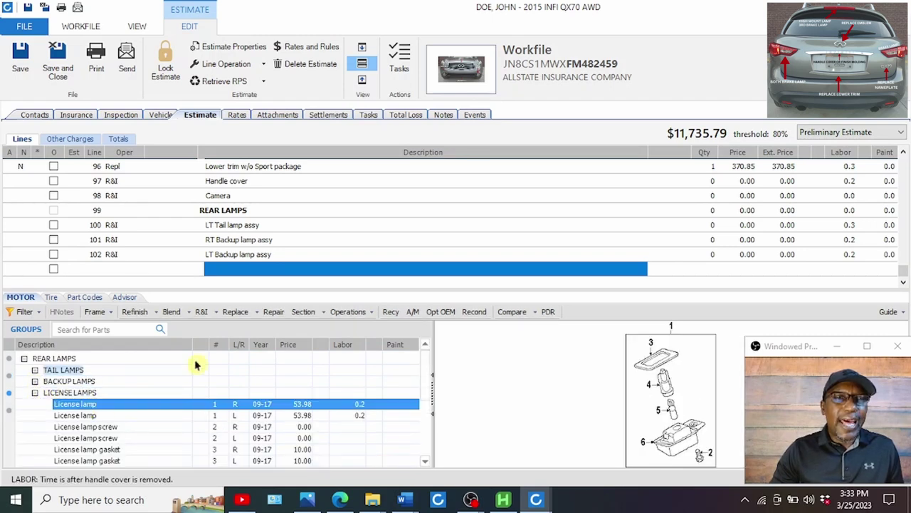
{"action": "left_click", "coordinate": [200, 311]}
{"action": "left_click", "coordinate": [101, 415]}
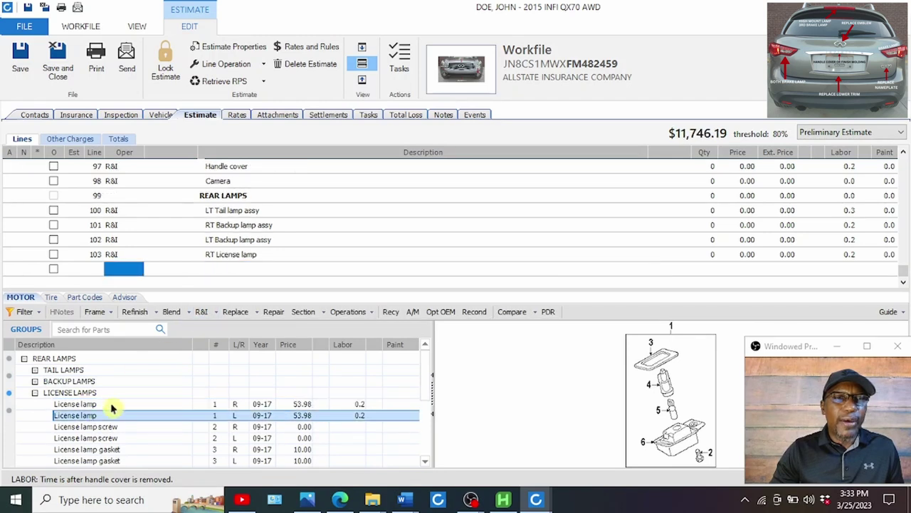
{"action": "left_click", "coordinate": [200, 307]}
{"action": "left_click", "coordinate": [213, 254]}
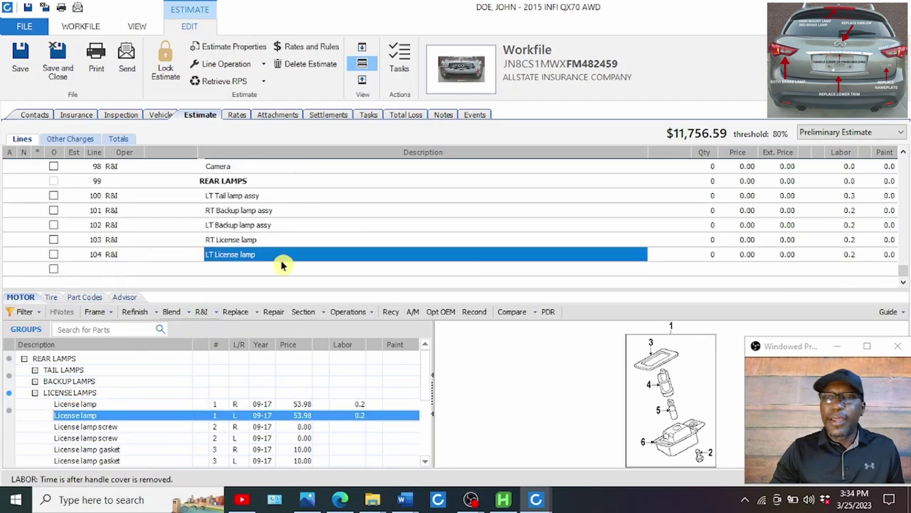
{"action": "left_click", "coordinate": [849, 255]}
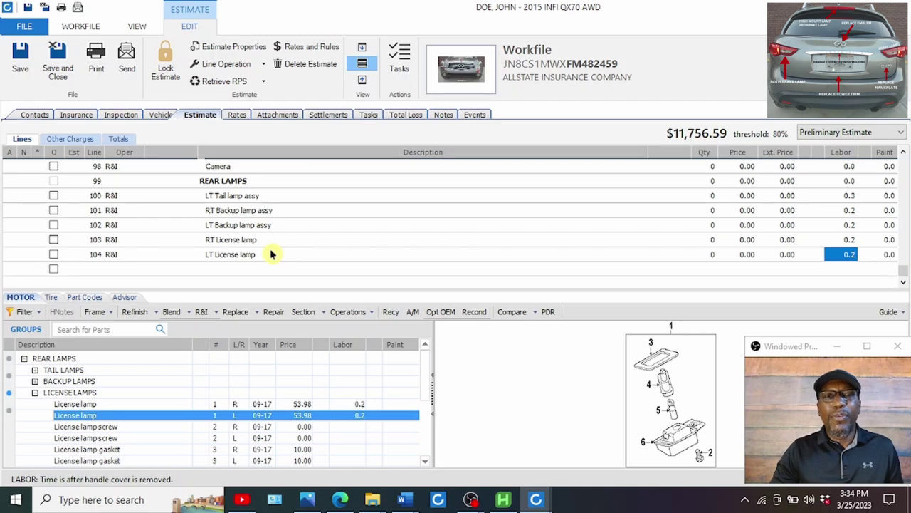
{"action": "left_click", "coordinate": [239, 269]}
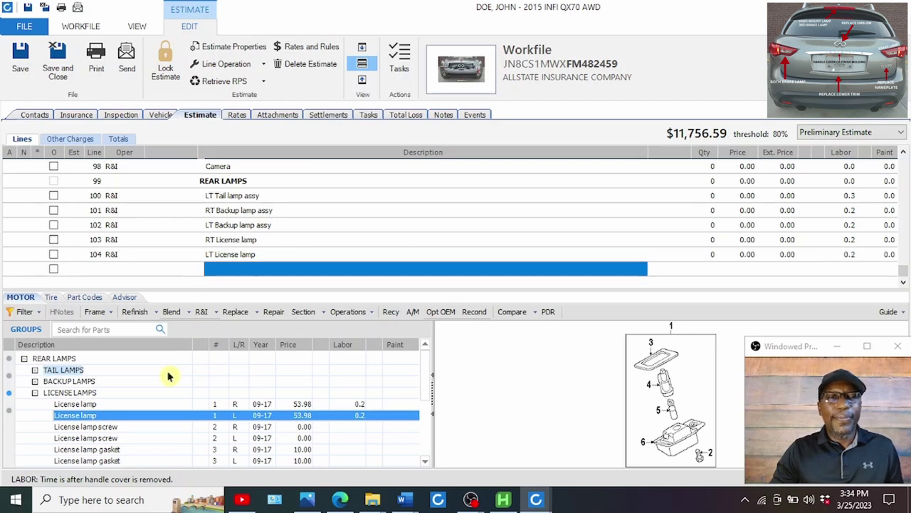
- Open the high mounted stop lamp list and add an R&I operation for the high mount lamp
{"action": "left_click", "coordinate": [35, 393]}
{"action": "left_click", "coordinate": [34, 404]}
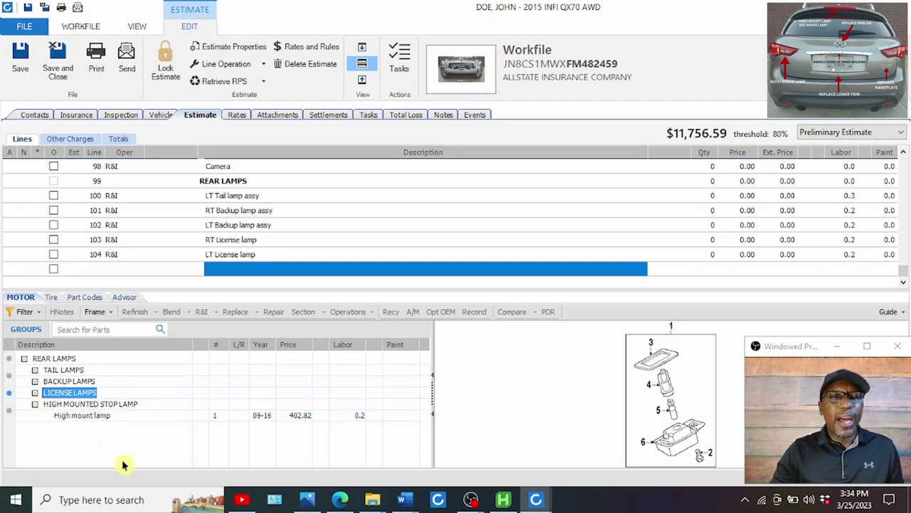
{"action": "left_click", "coordinate": [81, 417]}
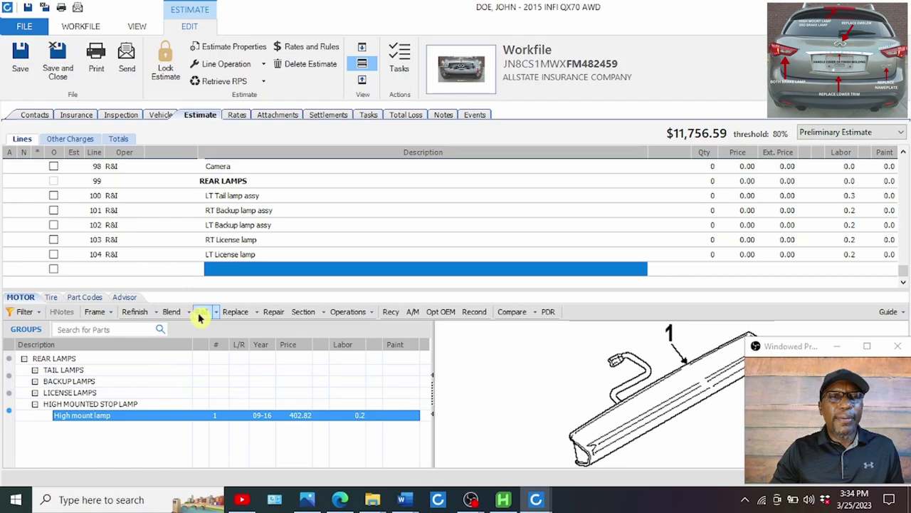
{"action": "left_click", "coordinate": [201, 314]}
{"action": "left_click", "coordinate": [232, 255]}
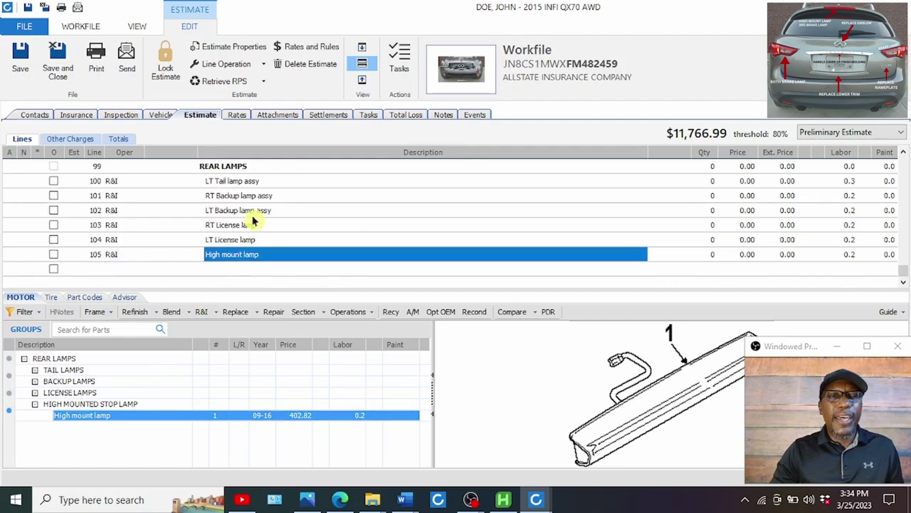
- Check the marked lamps and trim in the annotated 11. LIFTGATE photo and return to the estimate
{"action": "left_click", "coordinate": [464, 74]}
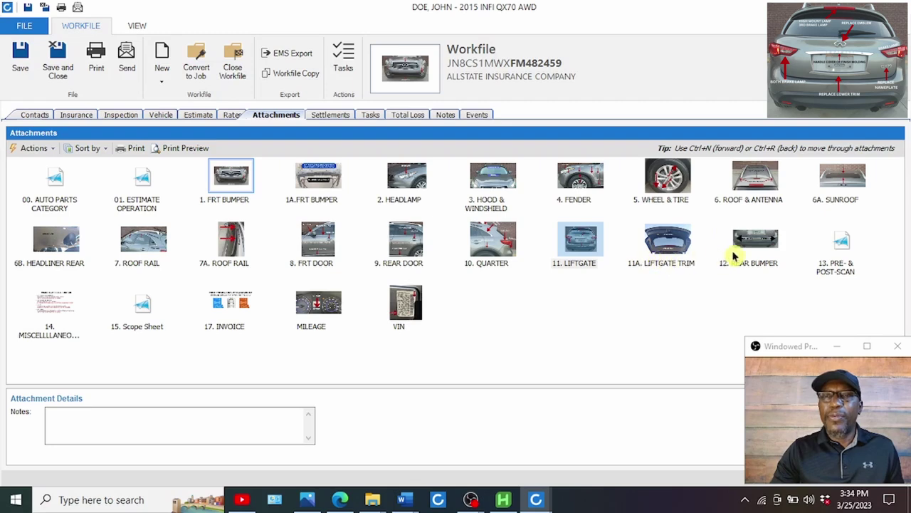
{"action": "left_click", "coordinate": [580, 251]}
{"action": "double_click", "coordinate": [580, 250]}
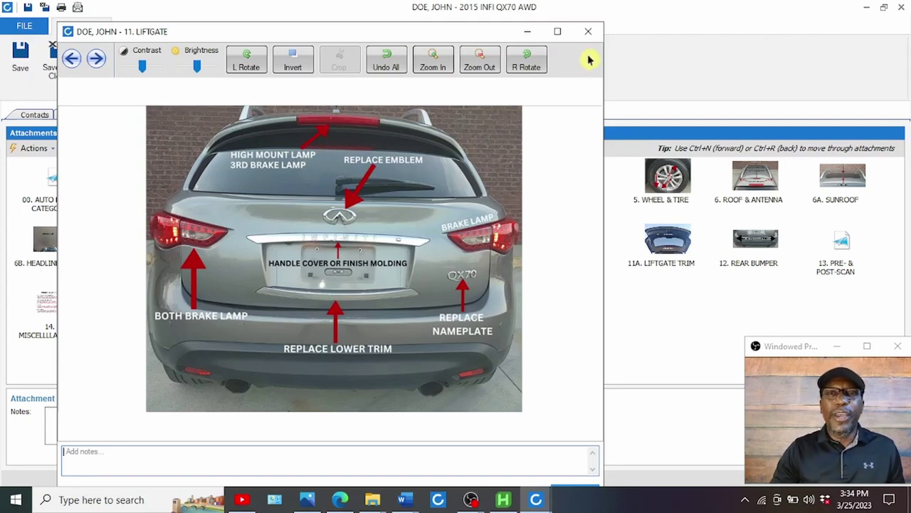
{"action": "left_click", "coordinate": [588, 31]}
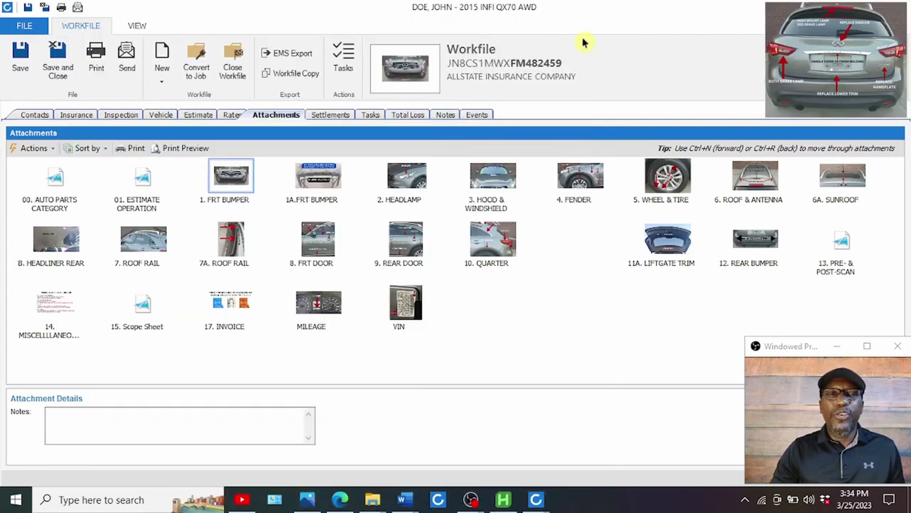
{"action": "left_click", "coordinate": [199, 115]}
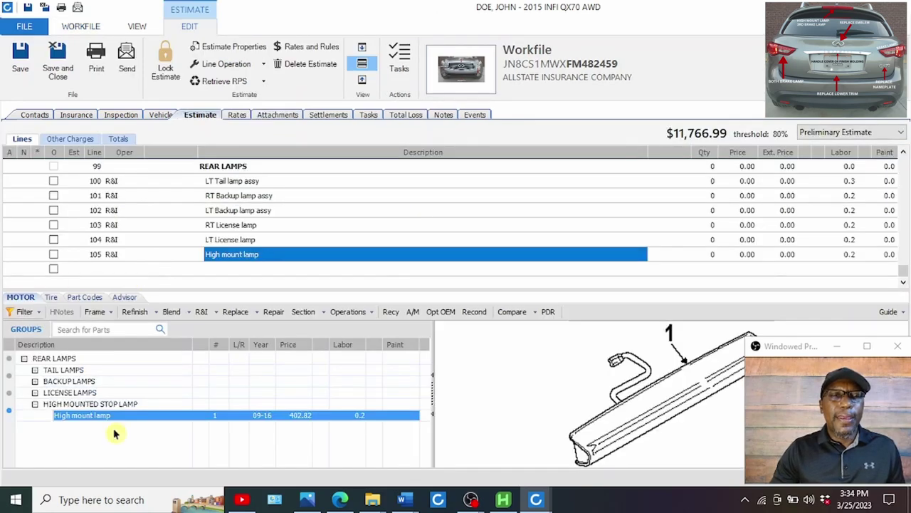
- Leave the rear lamps, open the additional operations of the rear bumper group, and select O/H bumper assy for a new estimate line
{"action": "left_click", "coordinate": [27, 330]}
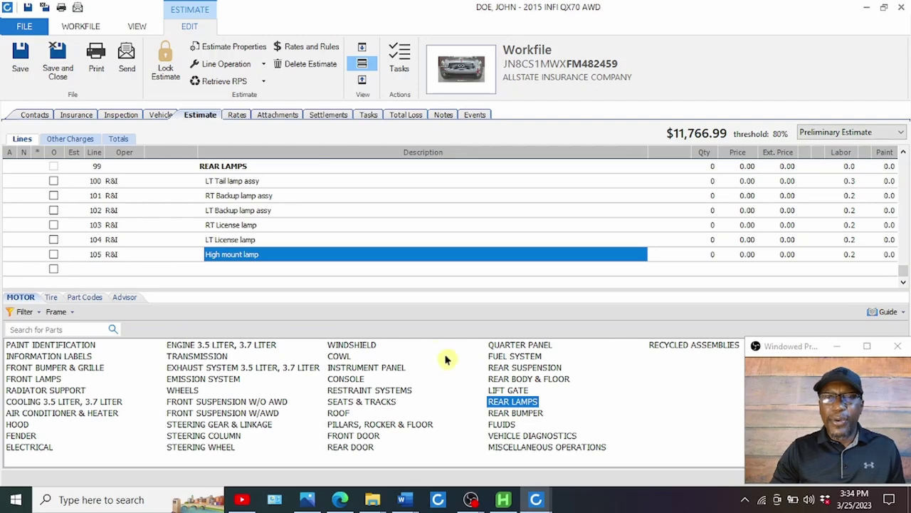
{"action": "left_click", "coordinate": [525, 413]}
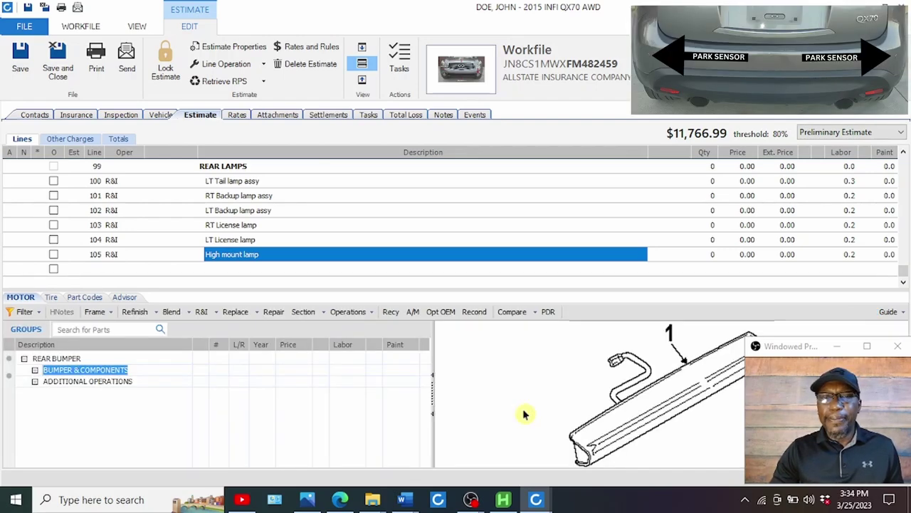
{"action": "left_click", "coordinate": [37, 382]}
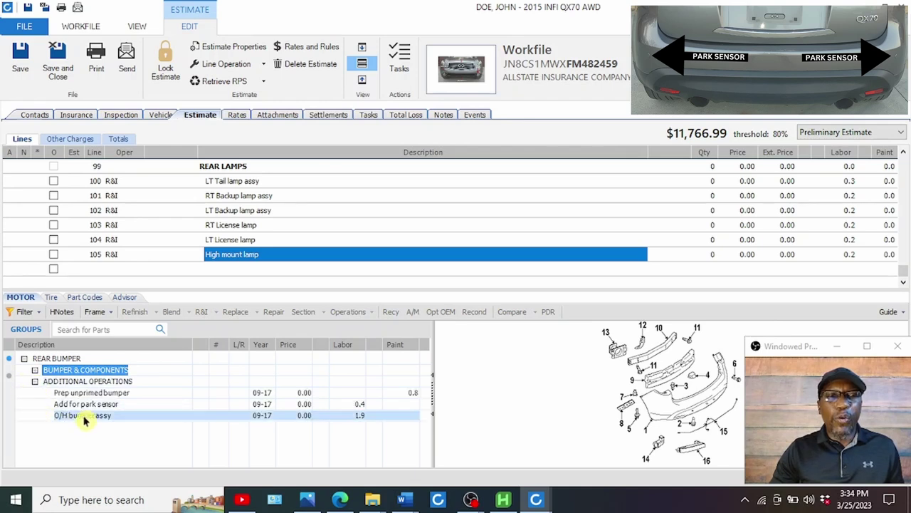
{"action": "left_click", "coordinate": [259, 269]}
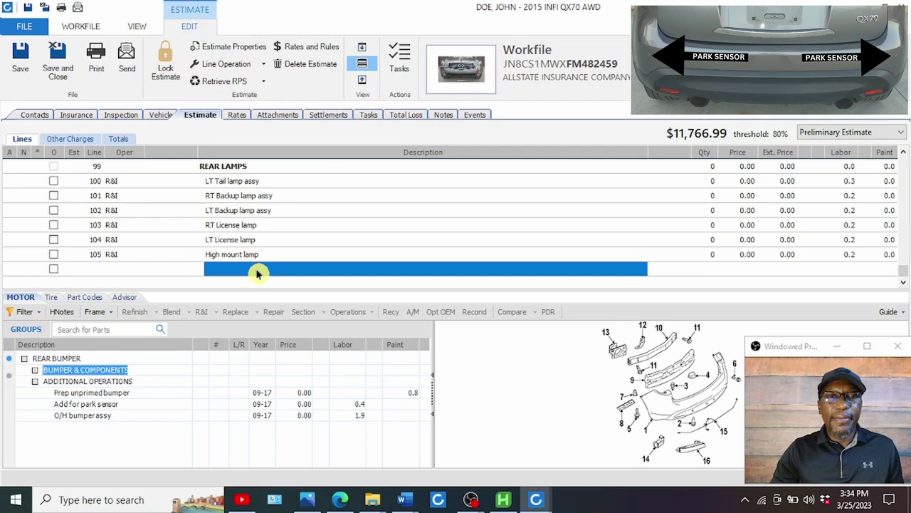
{"action": "left_click", "coordinate": [81, 417]}
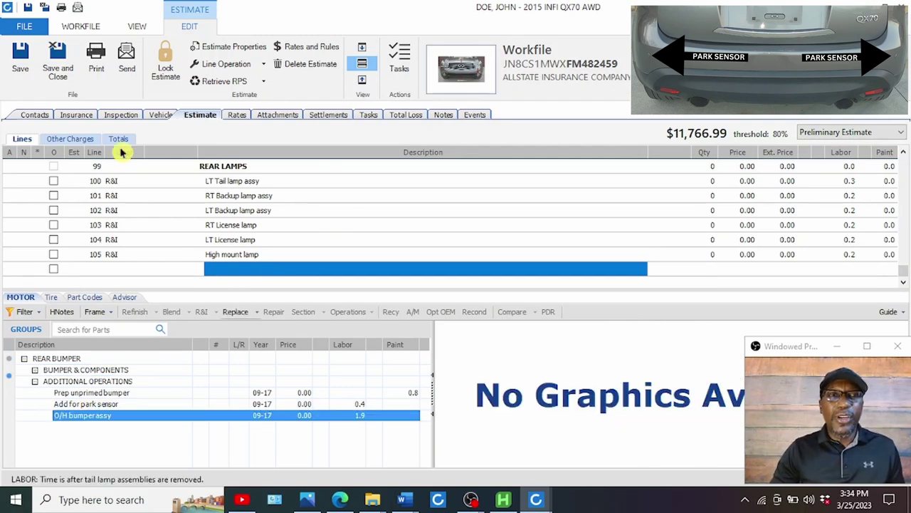
- Check the park sensors in the 12. REAR BUMPER photo and add the O/H bumper assy operation to the estimate
{"action": "left_click", "coordinate": [466, 77]}
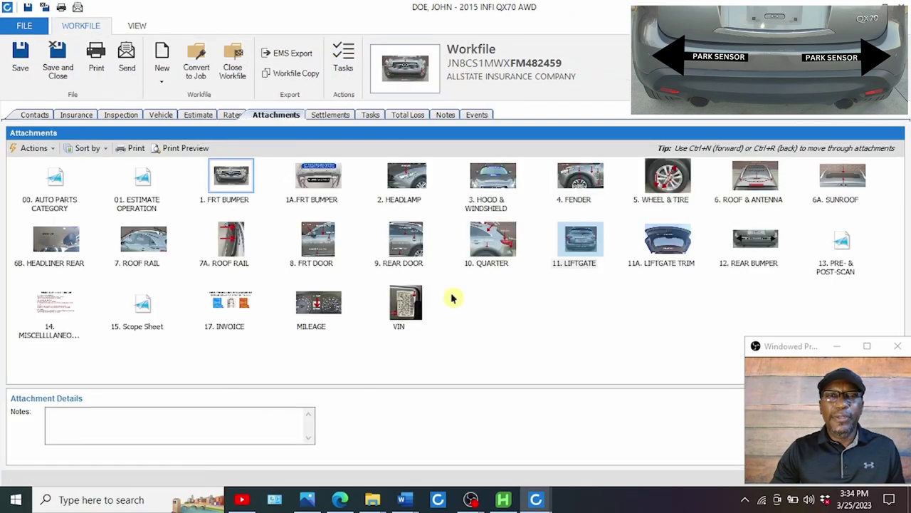
{"action": "double_click", "coordinate": [756, 250]}
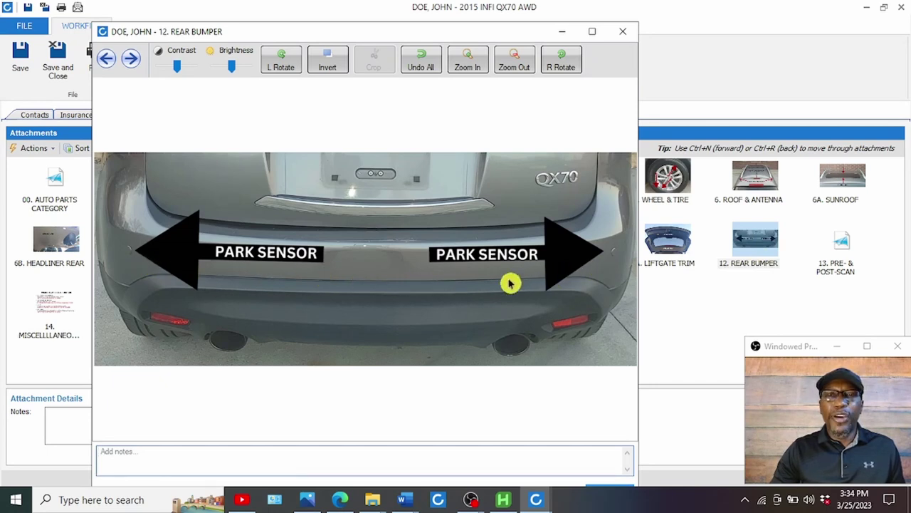
{"action": "left_click", "coordinate": [623, 32]}
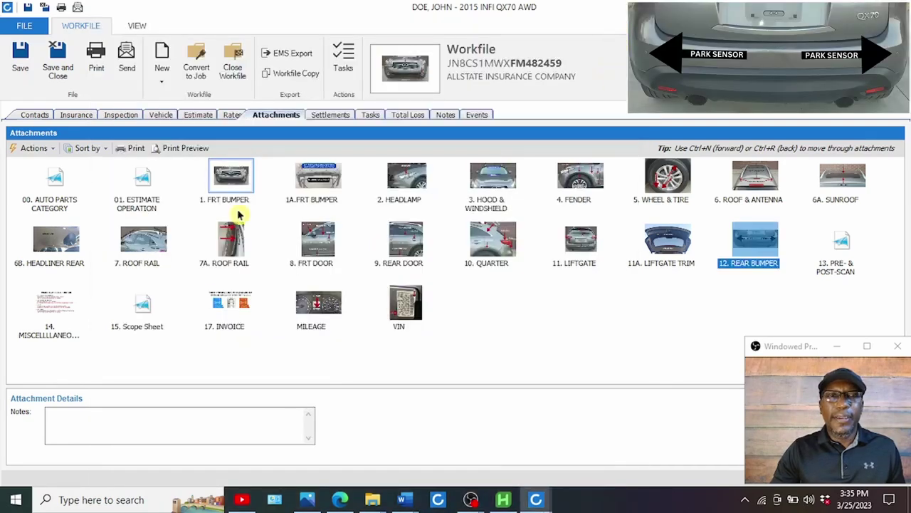
{"action": "left_click", "coordinate": [198, 115]}
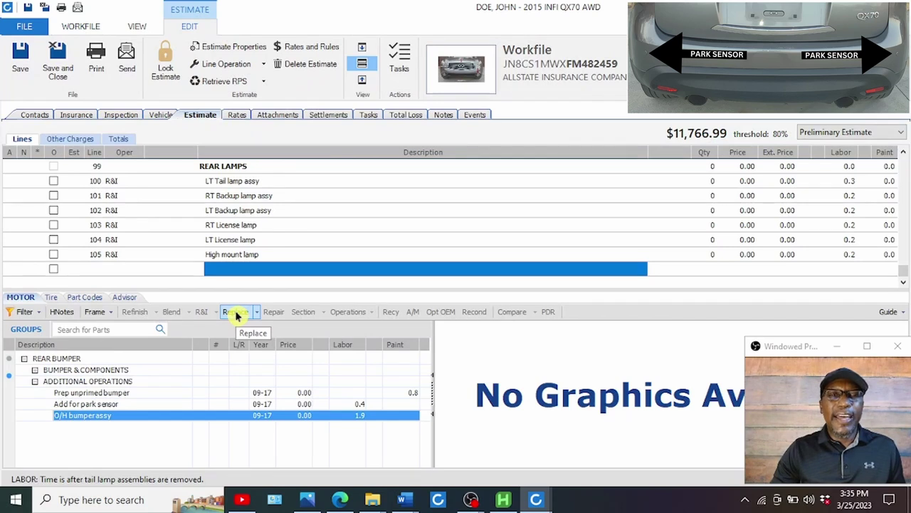
{"action": "left_click", "coordinate": [237, 314]}
{"action": "left_click", "coordinate": [250, 242]}
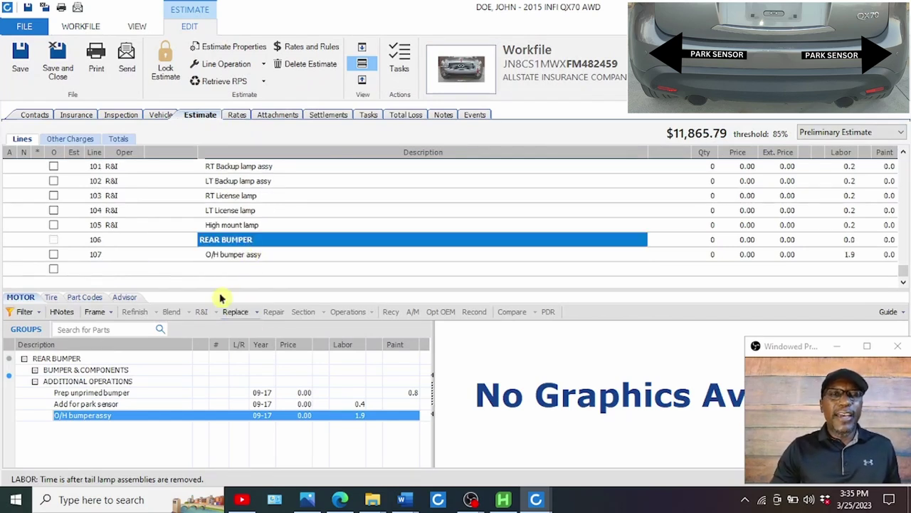
- Try to add the Add for park sensor operation below the bumper overhaul line and decline selecting it again
{"action": "left_click", "coordinate": [116, 404]}
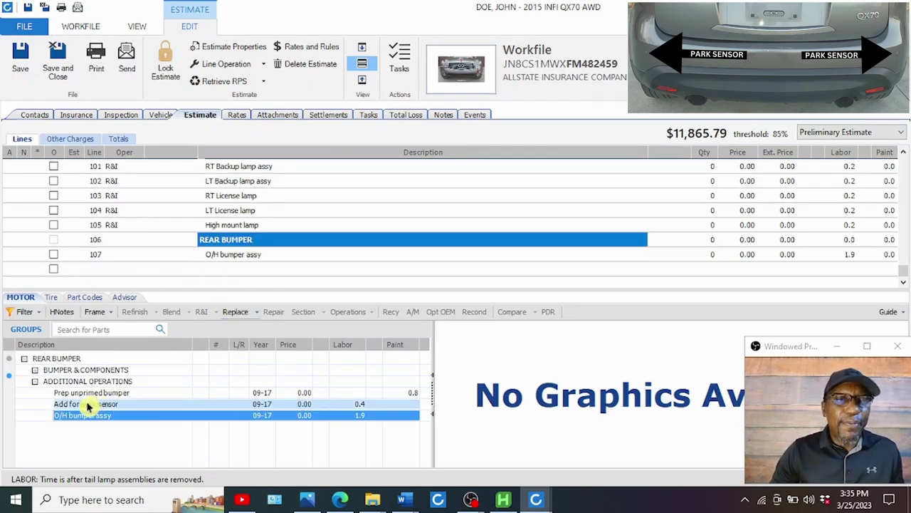
{"action": "left_click", "coordinate": [87, 404]}
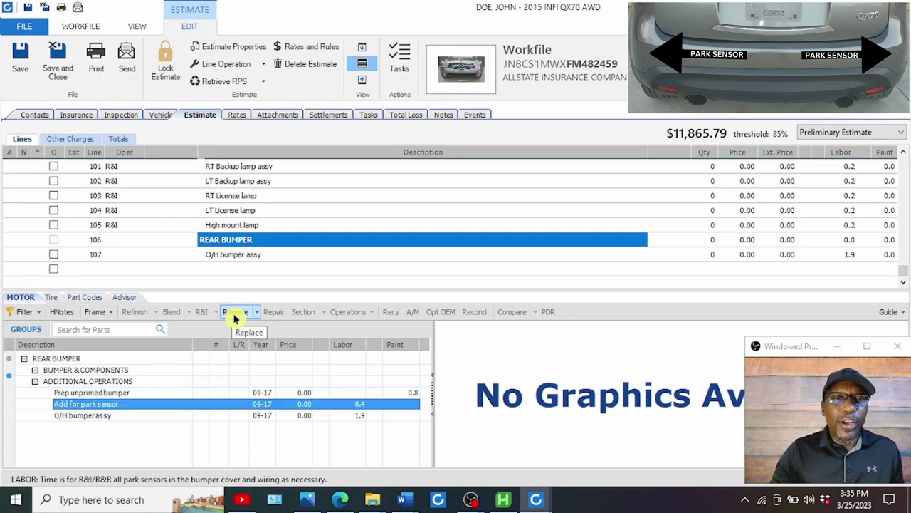
{"action": "left_click", "coordinate": [243, 268]}
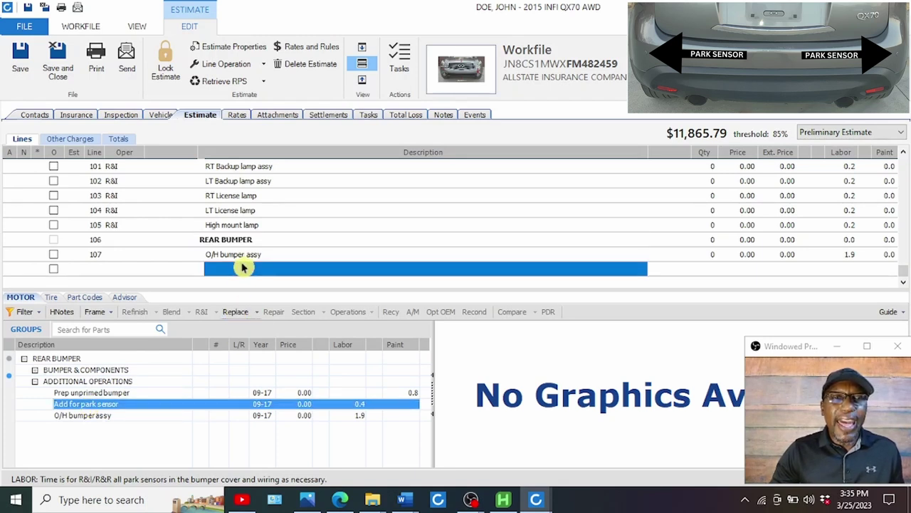
{"action": "left_click", "coordinate": [235, 313]}
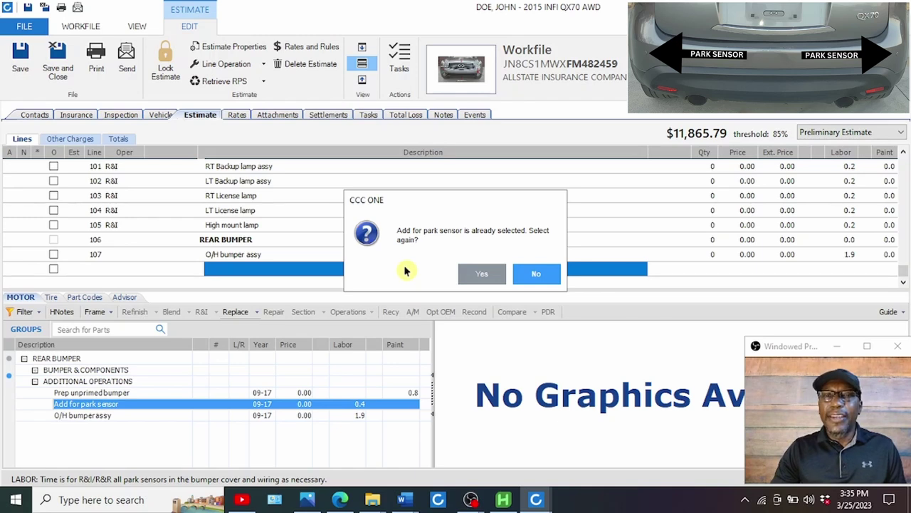
{"action": "left_click", "coordinate": [547, 275]}
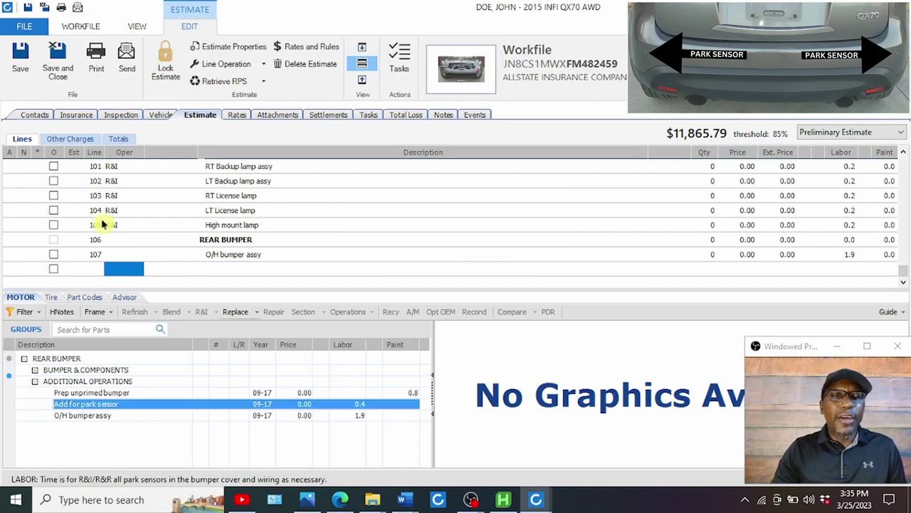
- Read the rear bumper headnotes on park sensor and overhaul times and check the labor of the O/H bumper assy line
{"action": "left_click", "coordinate": [62, 312]}
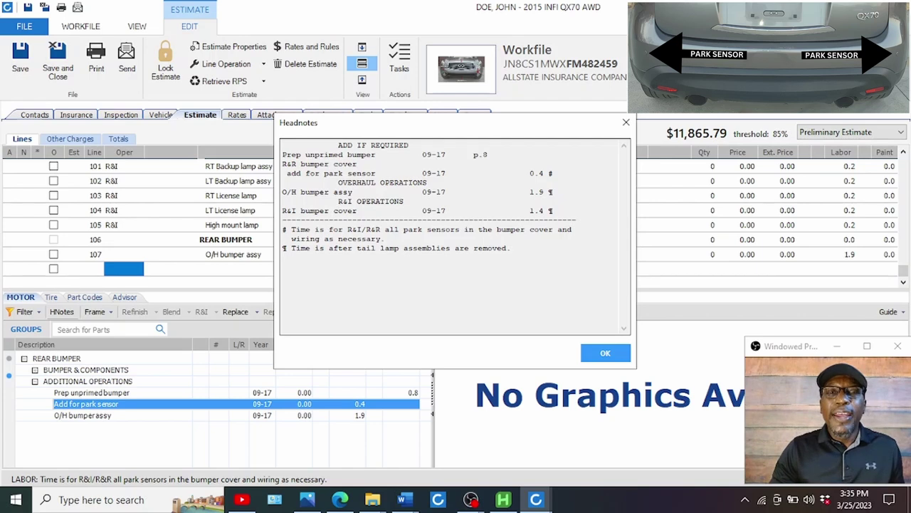
{"action": "left_click", "coordinate": [605, 354]}
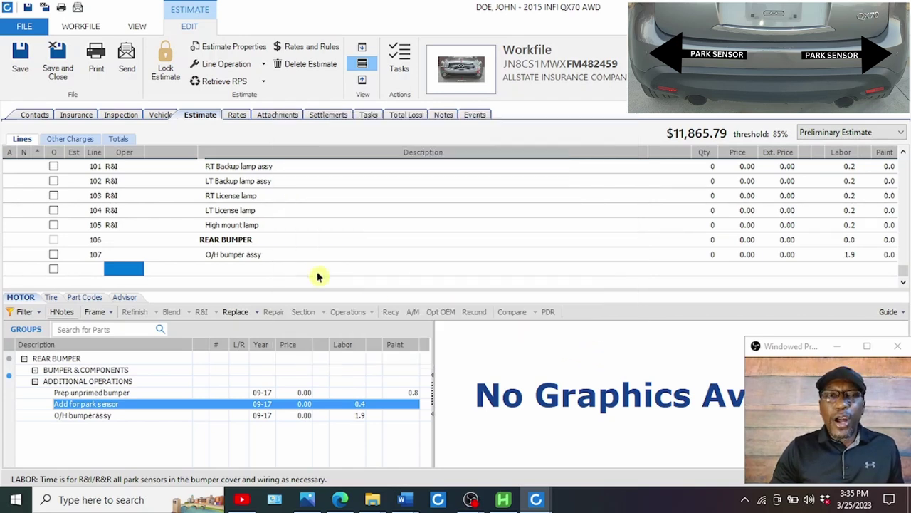
{"action": "left_click", "coordinate": [270, 256]}
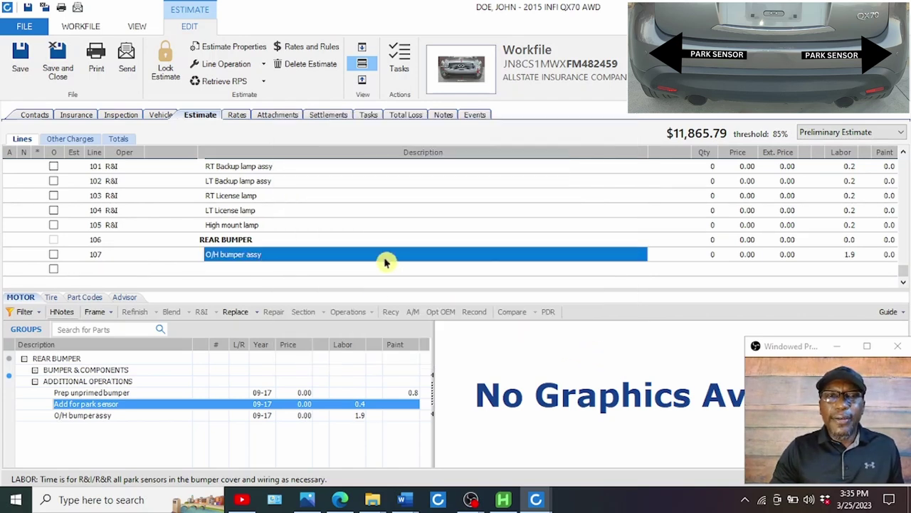
{"action": "left_click", "coordinate": [850, 255]}
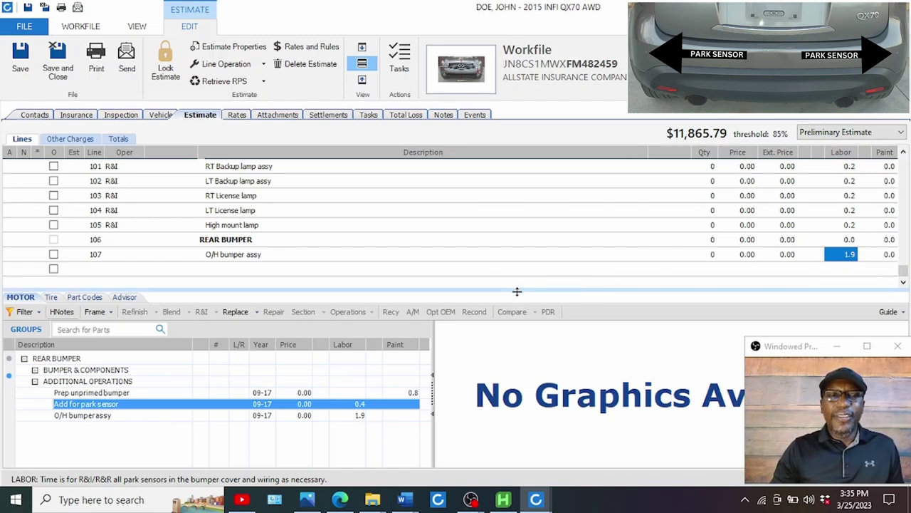
- Open the rear bumper's bumper and components group and select Bumper cover w/park sensors for a new estimate line
{"action": "left_click", "coordinate": [229, 270]}
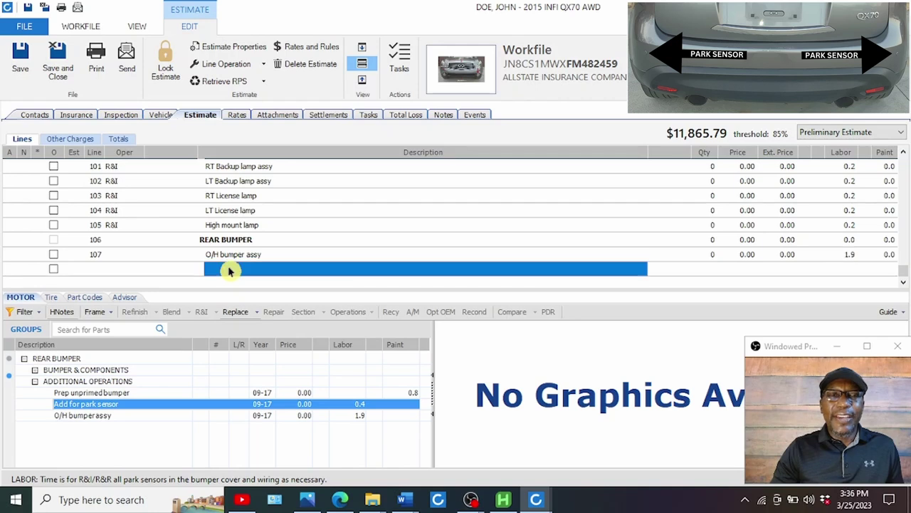
{"action": "left_click", "coordinate": [35, 371]}
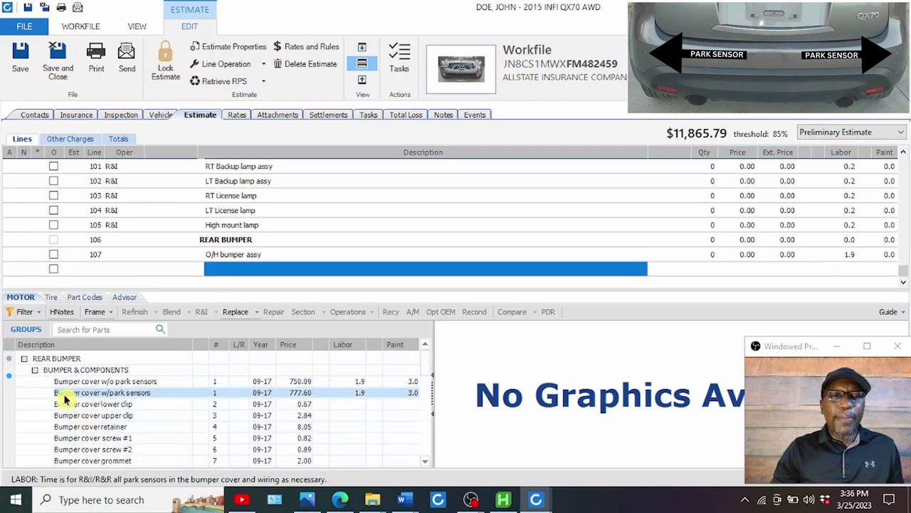
{"action": "left_click", "coordinate": [89, 396]}
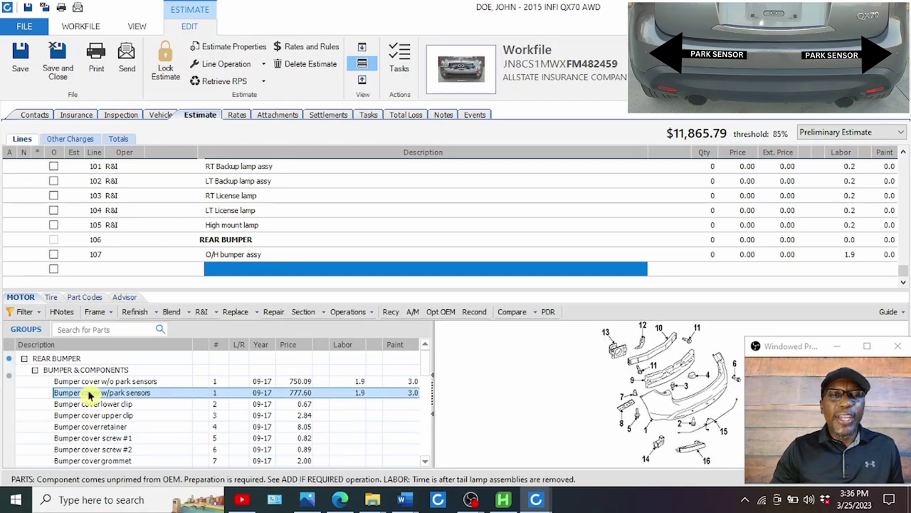
{"action": "left_click", "coordinate": [274, 316]}
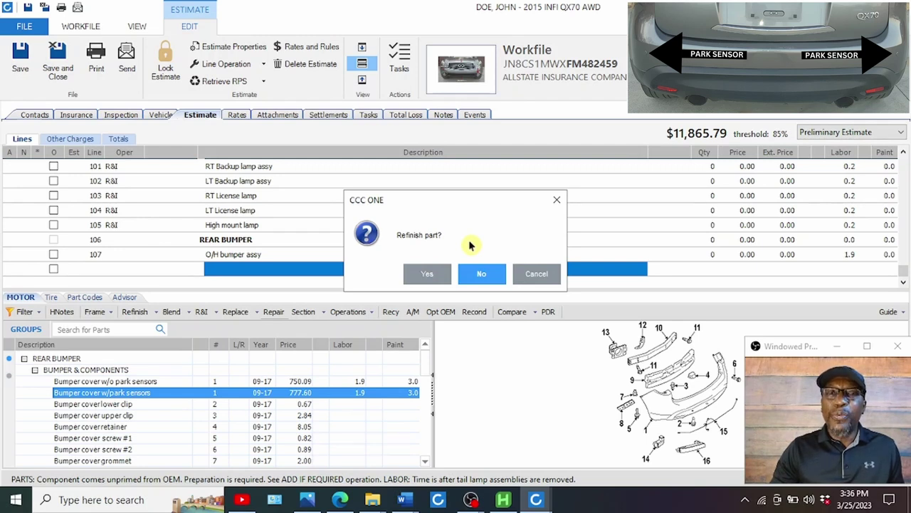
{"action": "left_click", "coordinate": [425, 274]}
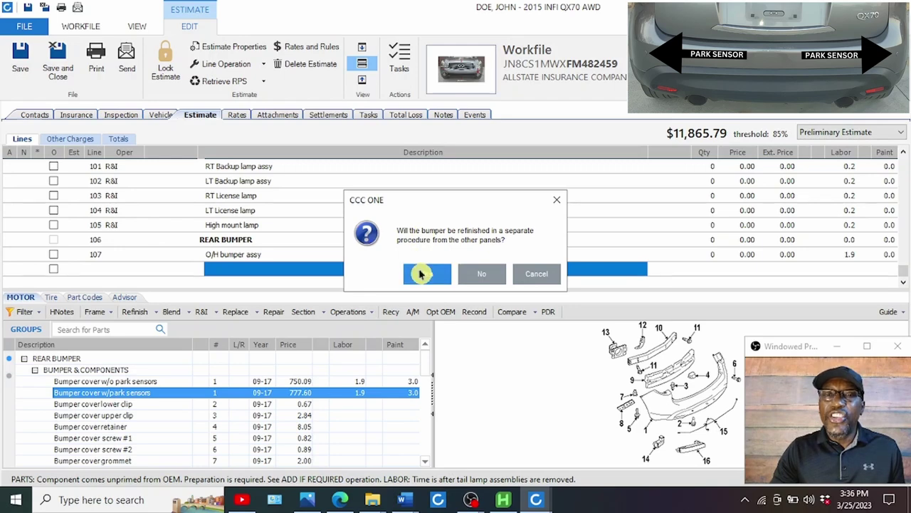
{"action": "left_click", "coordinate": [536, 273]}
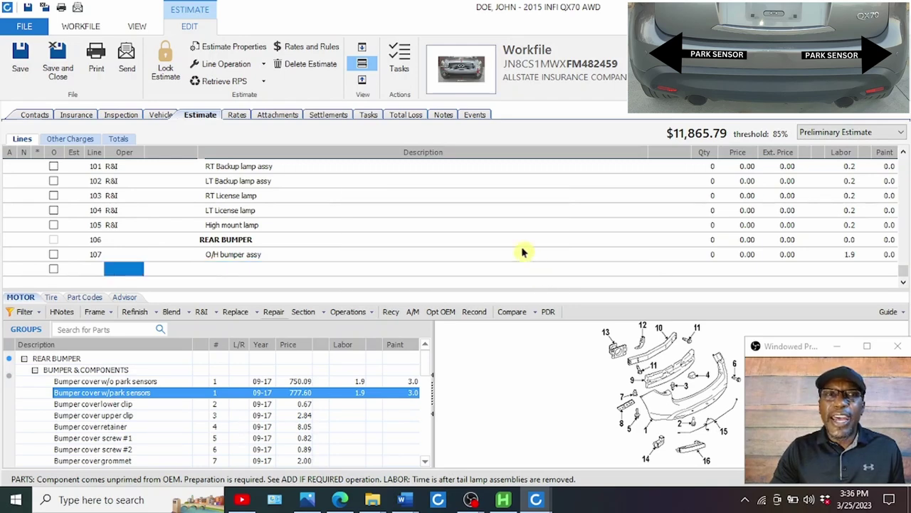
- Check the bumper refinishing note in the 1A.FRT BUMPER photo and return to the estimate
{"action": "left_click", "coordinate": [459, 71]}
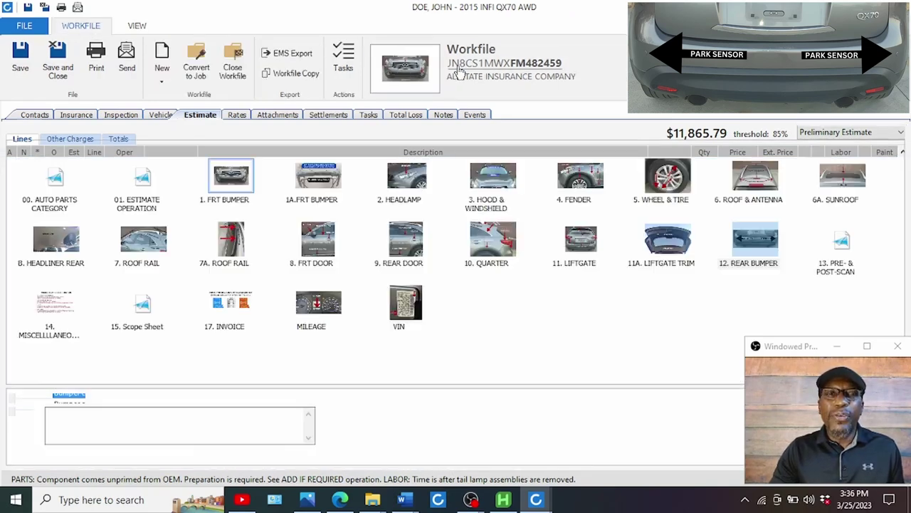
{"action": "double_click", "coordinate": [318, 179]}
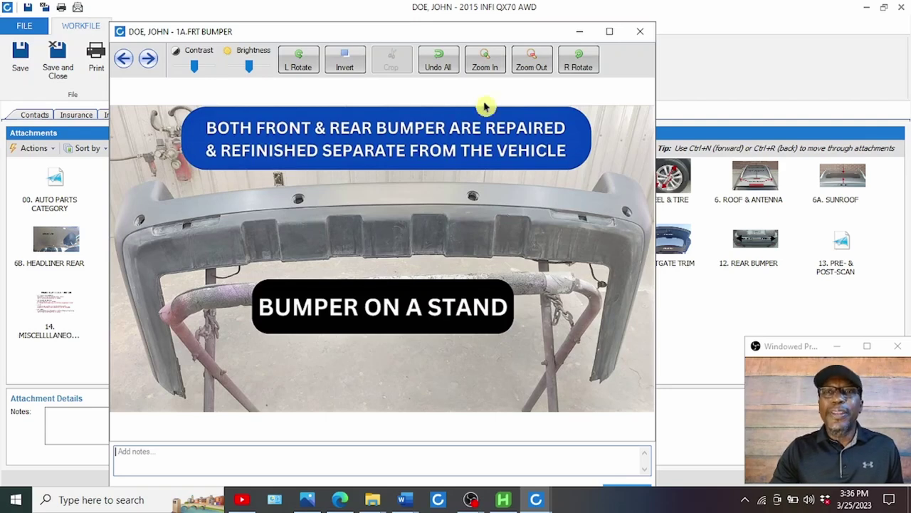
{"action": "left_click", "coordinate": [640, 31]}
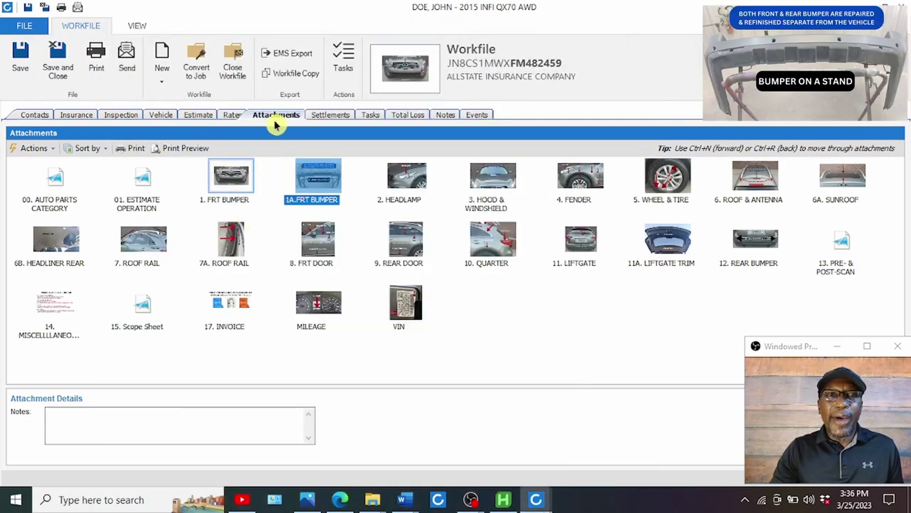
{"action": "left_click", "coordinate": [197, 114]}
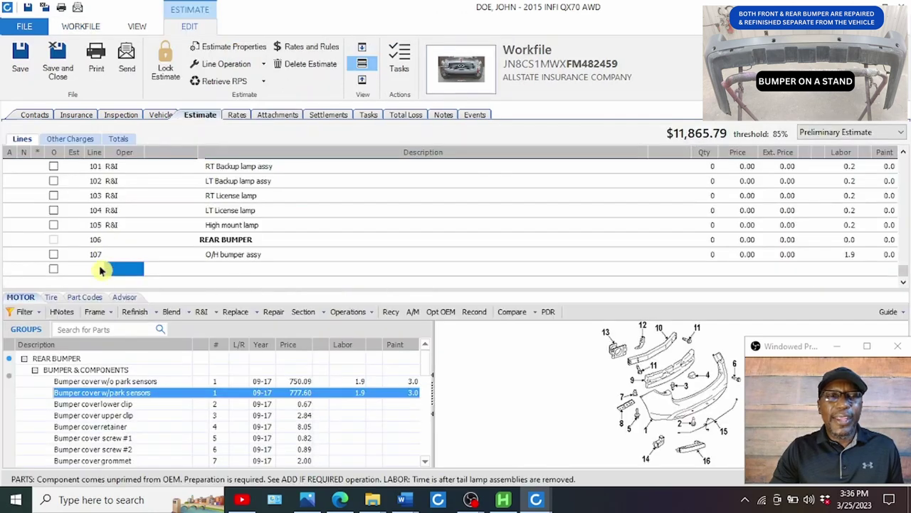
- Add a repair of Bumper cover w/park sensors with 0.5 labor hours, refinished in a procedure separate from the other panels
{"action": "left_click", "coordinate": [93, 392]}
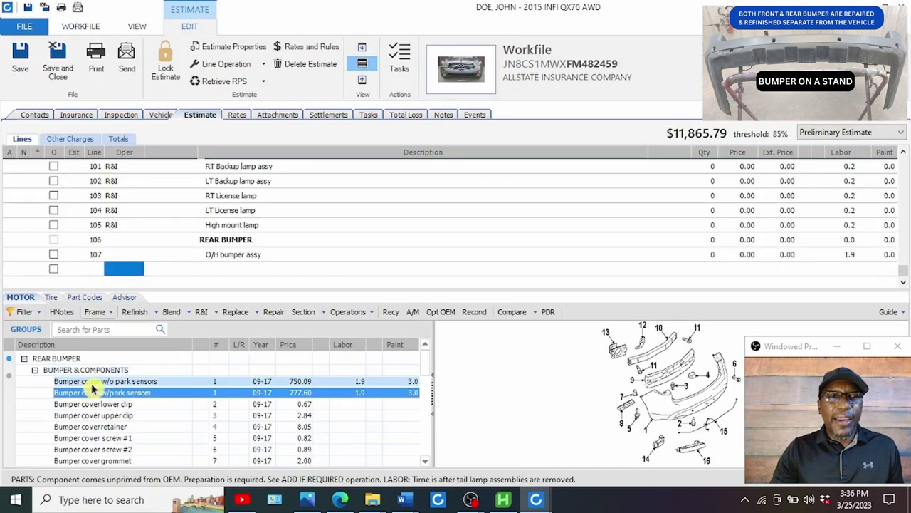
{"action": "left_click", "coordinate": [275, 313]}
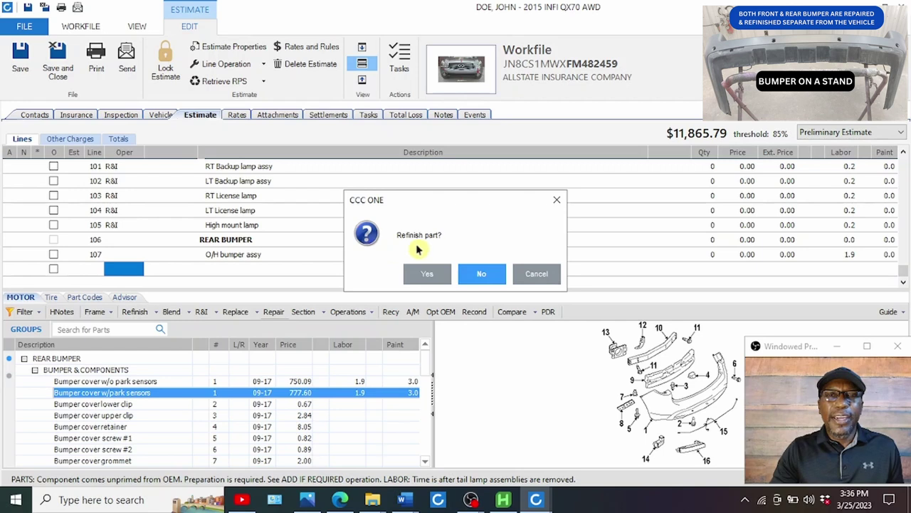
{"action": "left_click", "coordinate": [429, 273]}
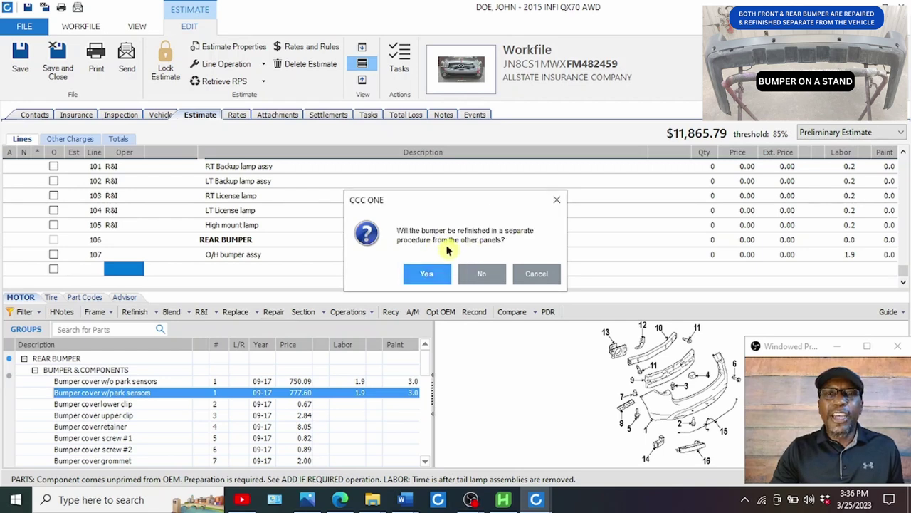
{"action": "left_click", "coordinate": [423, 272]}
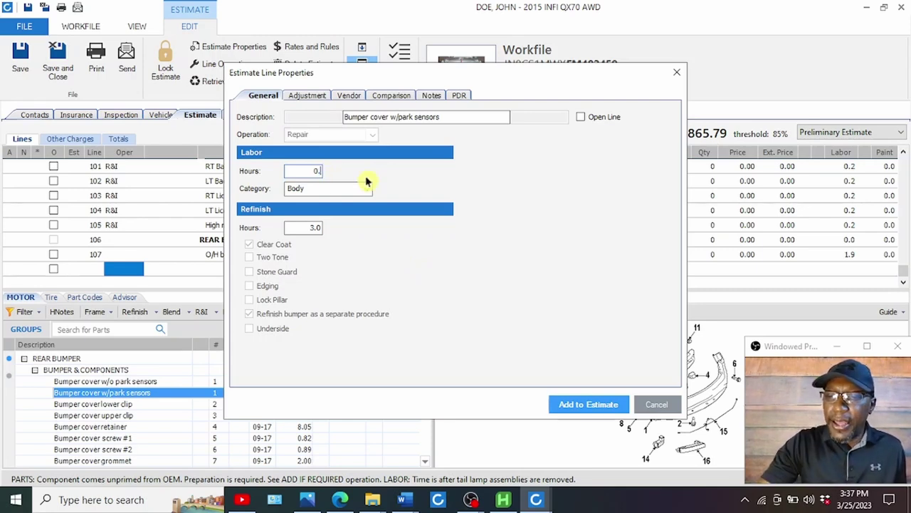
{"action": "left_click", "coordinate": [577, 404]}
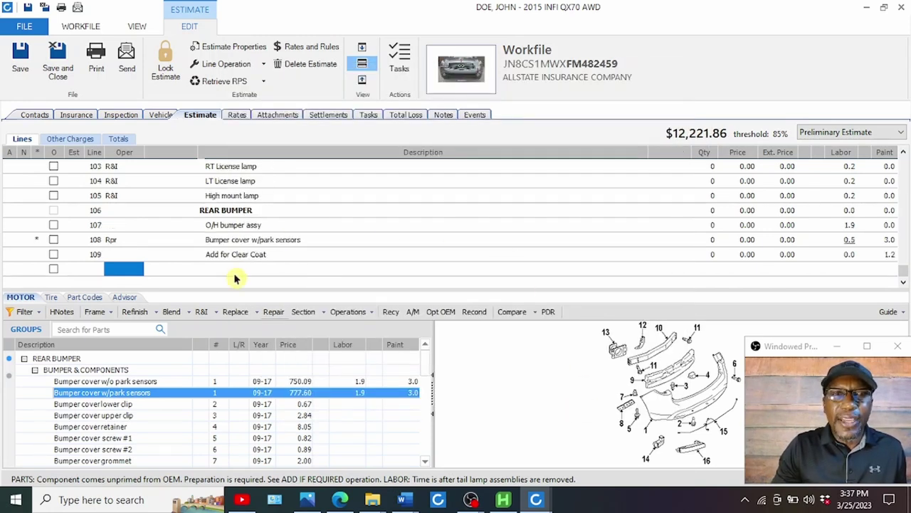
- Review the labor and paint hours of the rear bumper cover repair and its clear coat line
{"action": "left_click", "coordinate": [236, 274]}
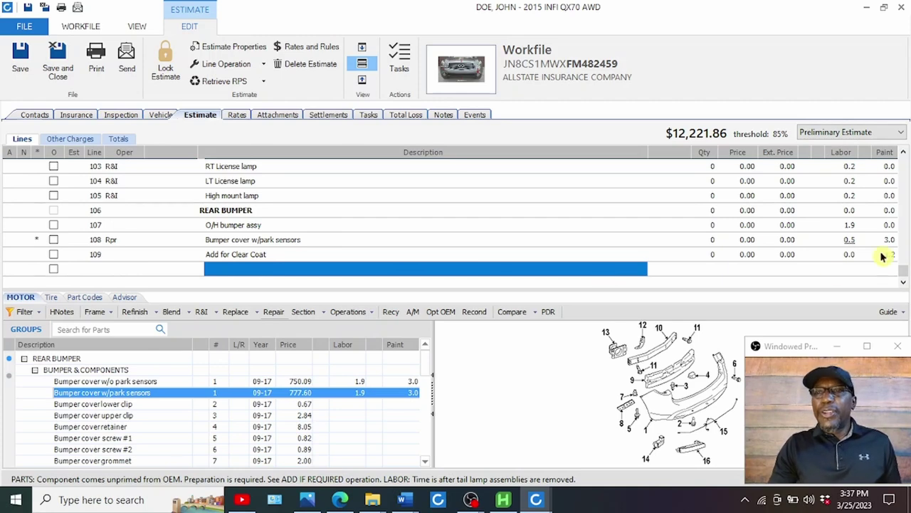
{"action": "left_click", "coordinate": [848, 242]}
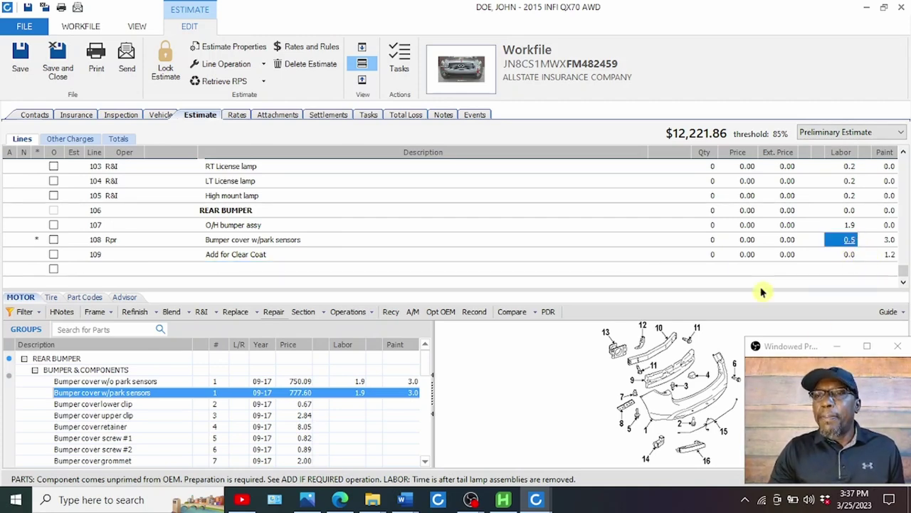
{"action": "left_click", "coordinate": [887, 240]}
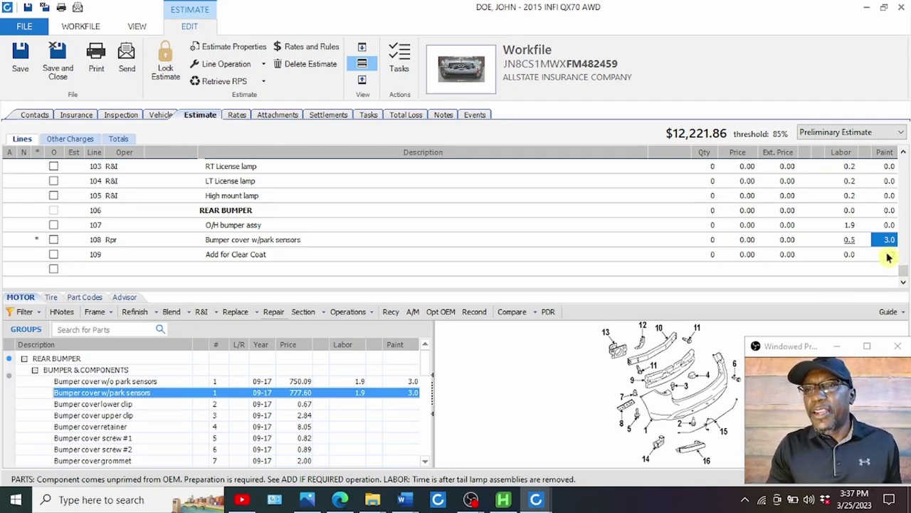
{"action": "left_click", "coordinate": [887, 256]}
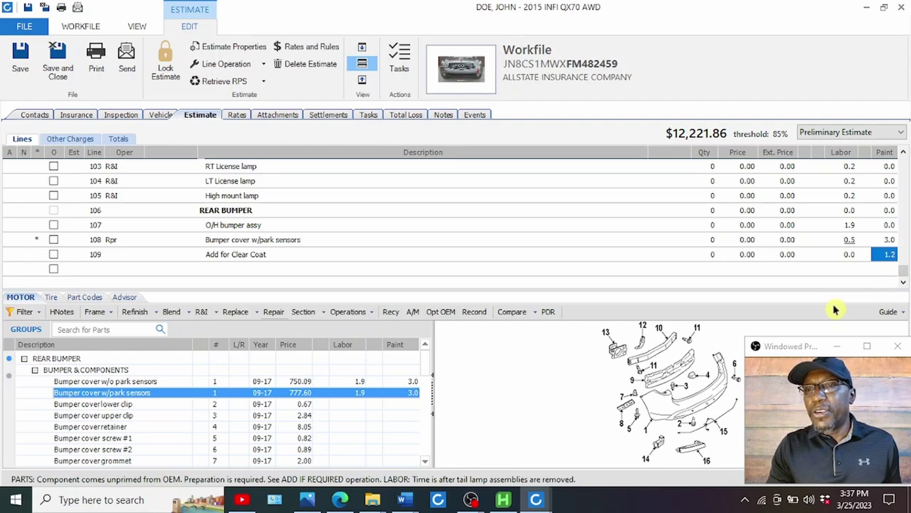
{"action": "left_click", "coordinate": [887, 240]}
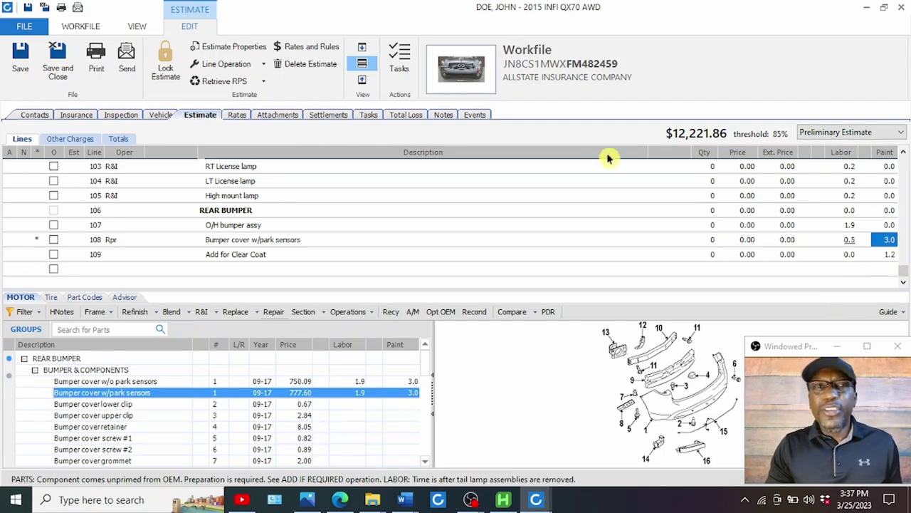
- Examine the bumper corner beside the wheel opening in the 10. QUARTER photo and return to the estimate
{"action": "left_click", "coordinate": [461, 72]}
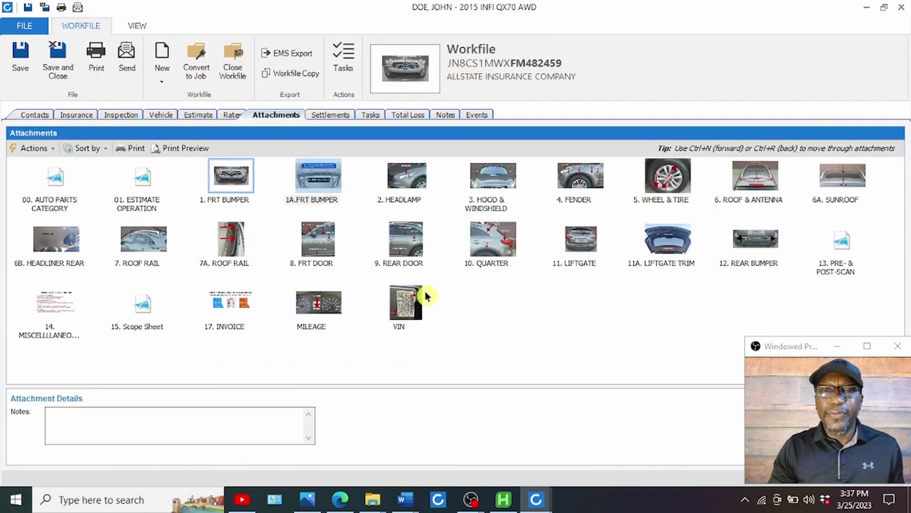
{"action": "double_click", "coordinate": [494, 249]}
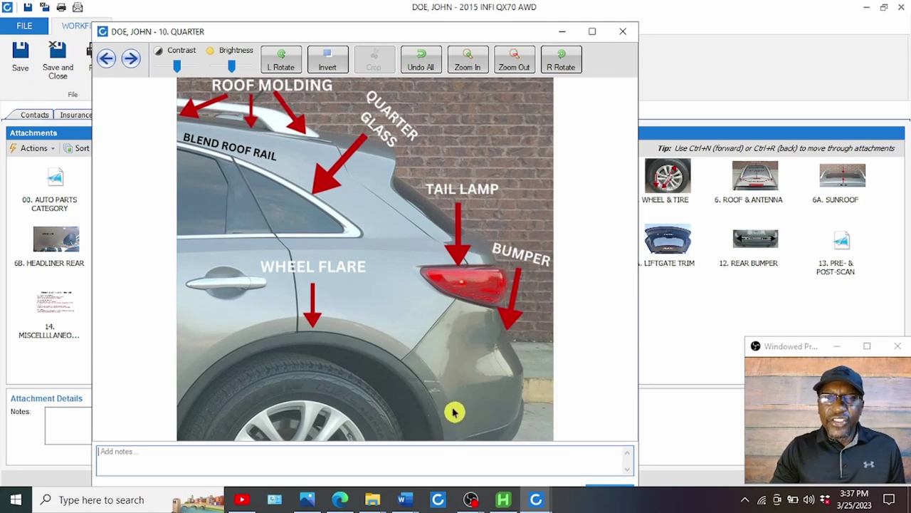
{"action": "left_click_drag", "start_coordinate": [451, 371], "coordinate": [403, 413]}
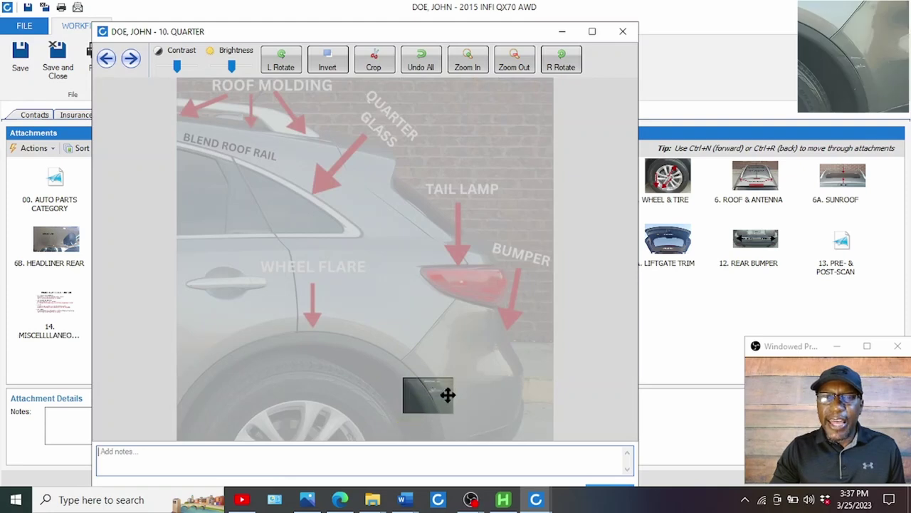
{"action": "left_click", "coordinate": [491, 392]}
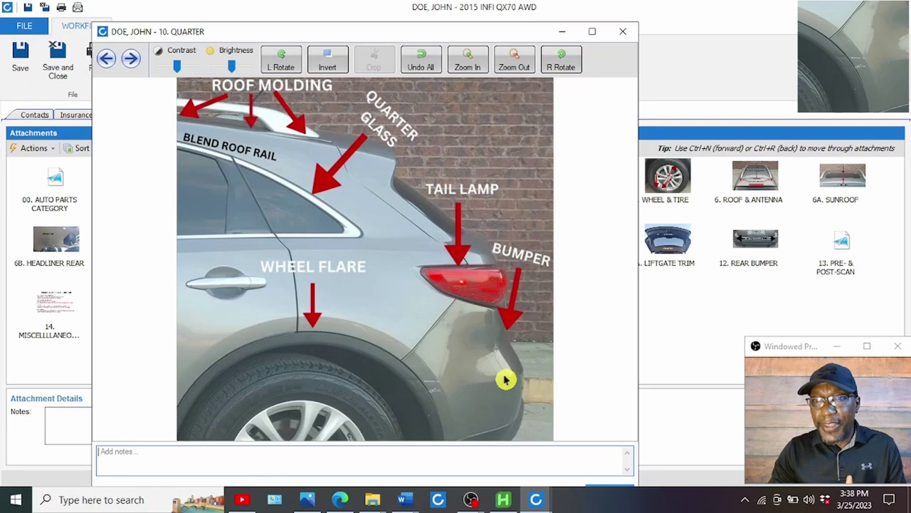
{"action": "left_click", "coordinate": [621, 32]}
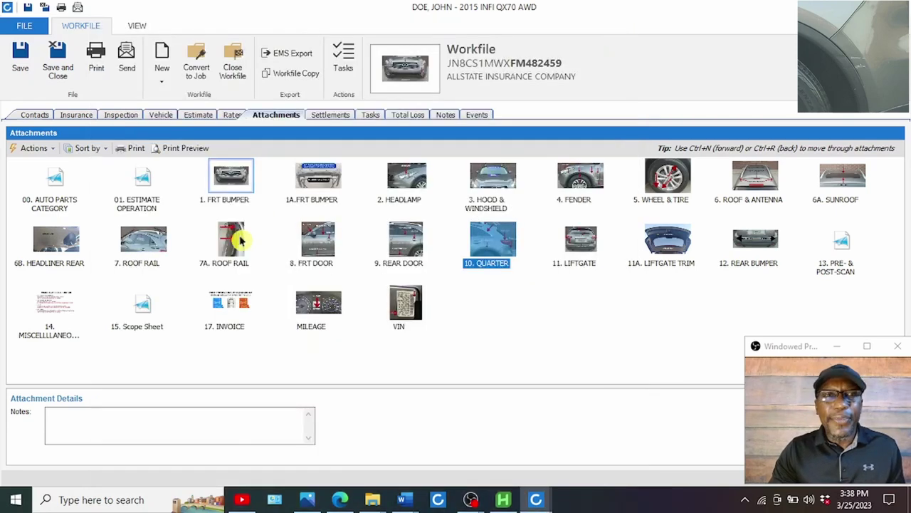
{"action": "left_click", "coordinate": [203, 116]}
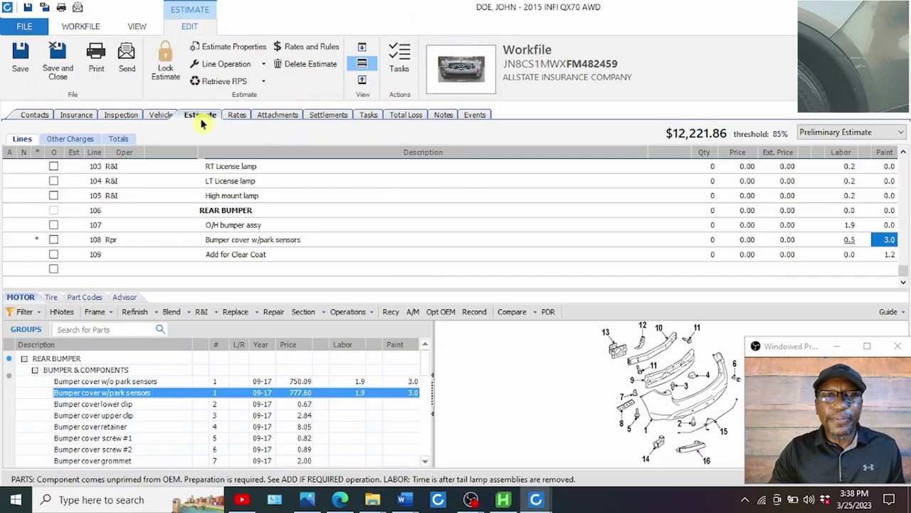
- Add a manual refinish line described as "Partial ref w/ full clear" below the rear bumper's clear coat line
{"action": "left_click", "coordinate": [889, 241]}
{"action": "key", "text": "Return"}
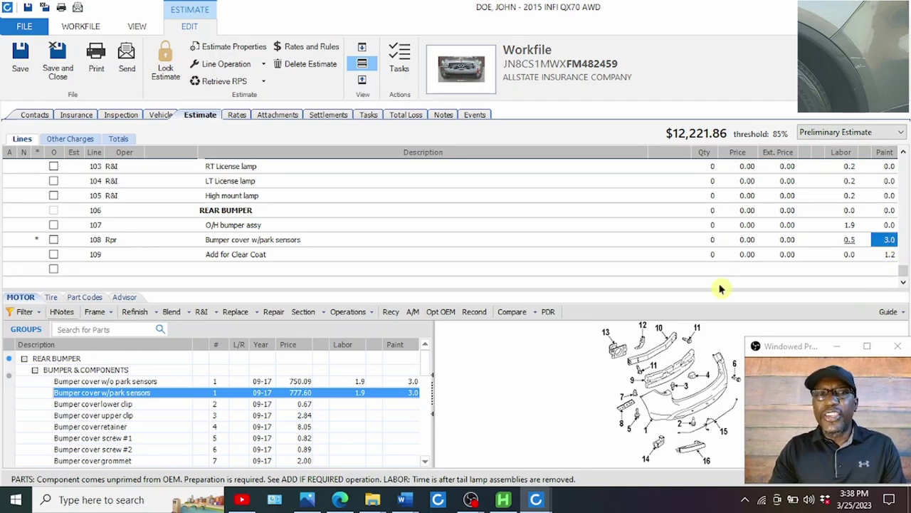
{"action": "left_click", "coordinate": [222, 269]}
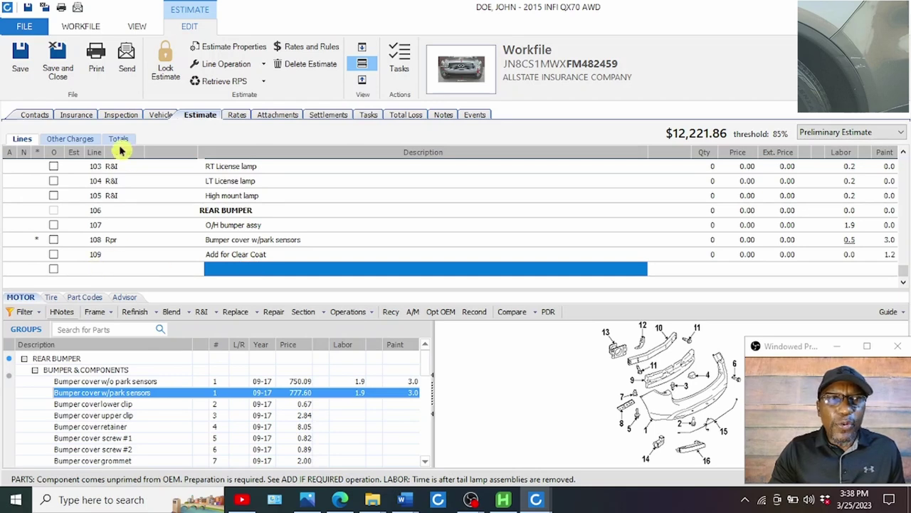
{"action": "left_click", "coordinate": [116, 271]}
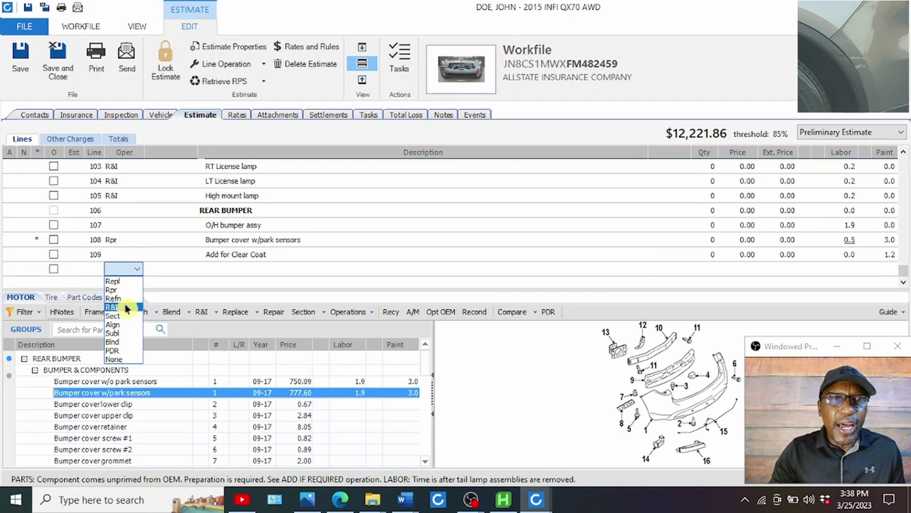
{"action": "left_click", "coordinate": [119, 299]}
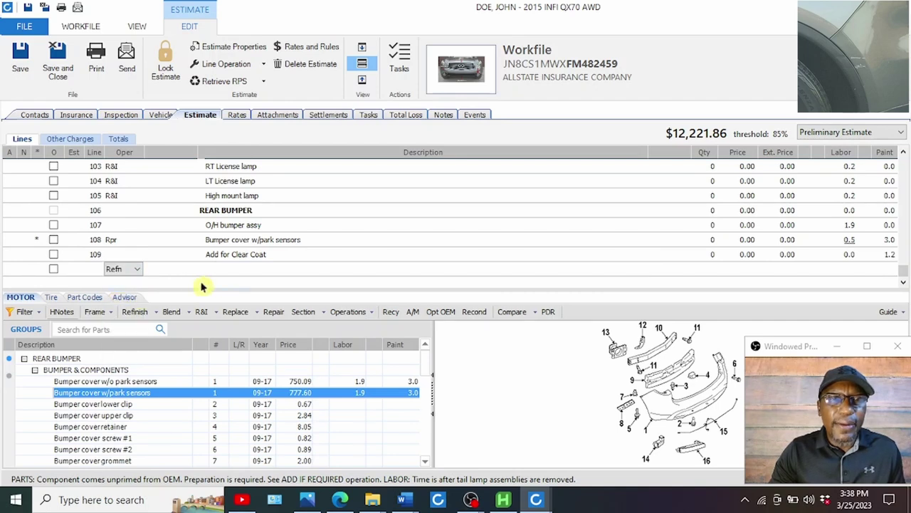
{"action": "left_click", "coordinate": [238, 270]}
{"action": "key", "text": "Tab"}
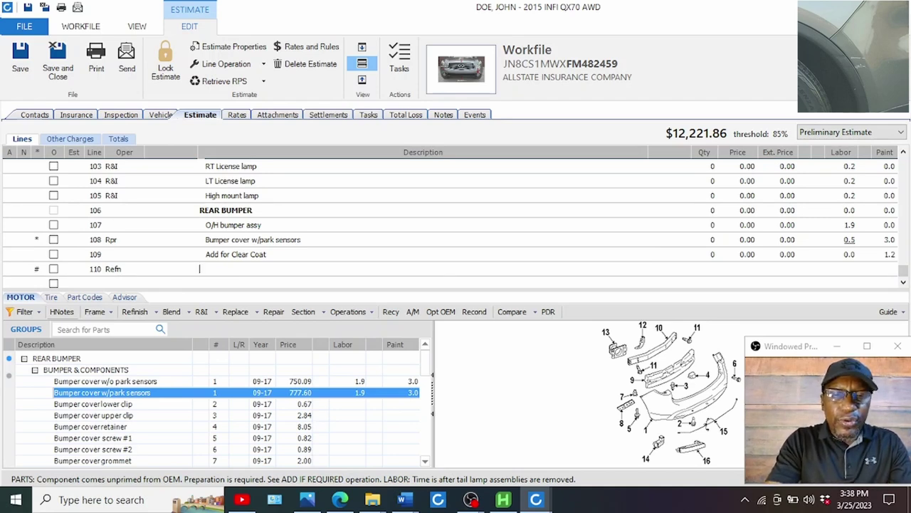
{"action": "type", "text": "P"}
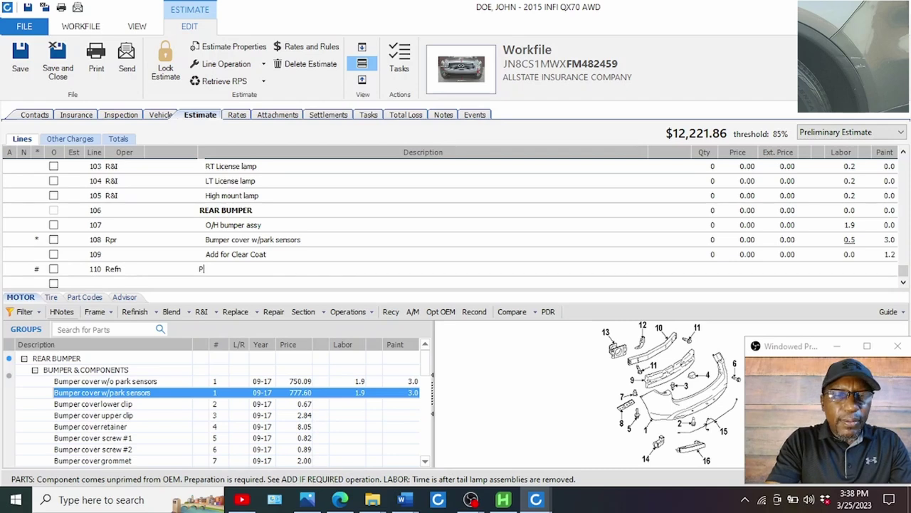
{"action": "type", "text": "artial ref w/"}
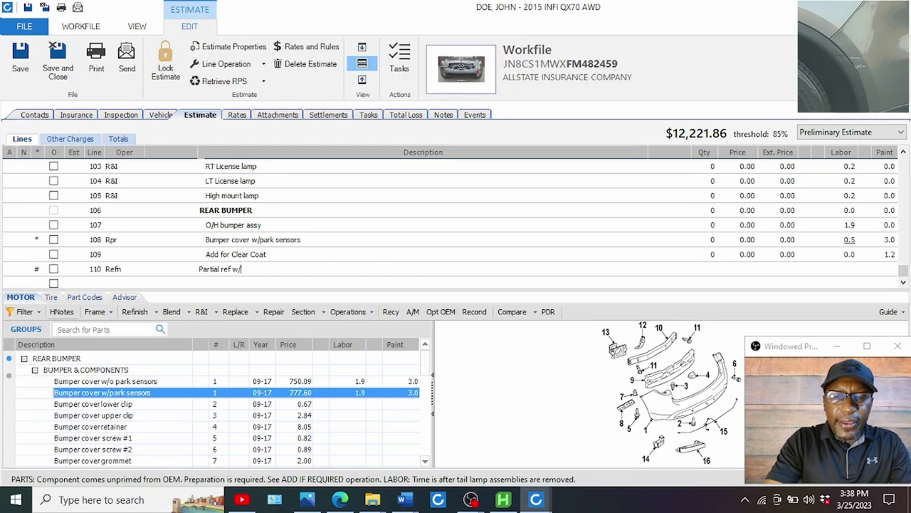
{"action": "type", "text": "f"}
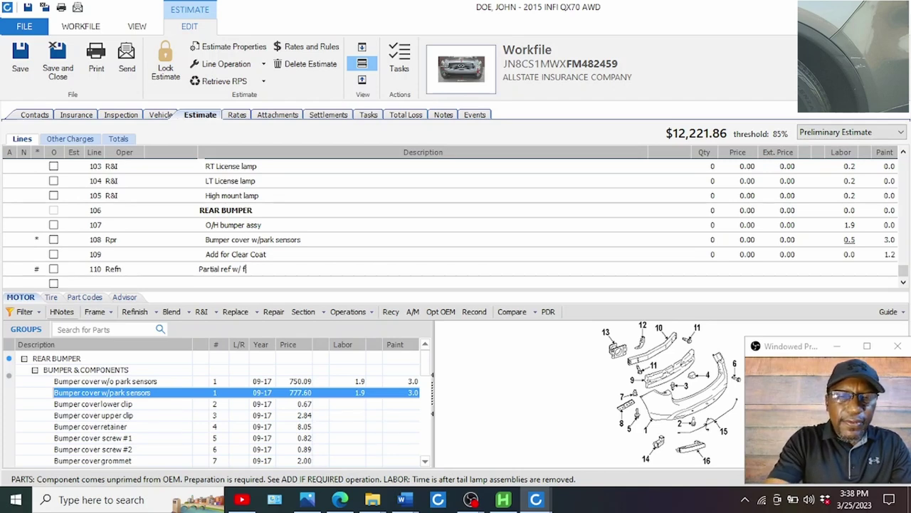
{"action": "type", "text": "ull c"}
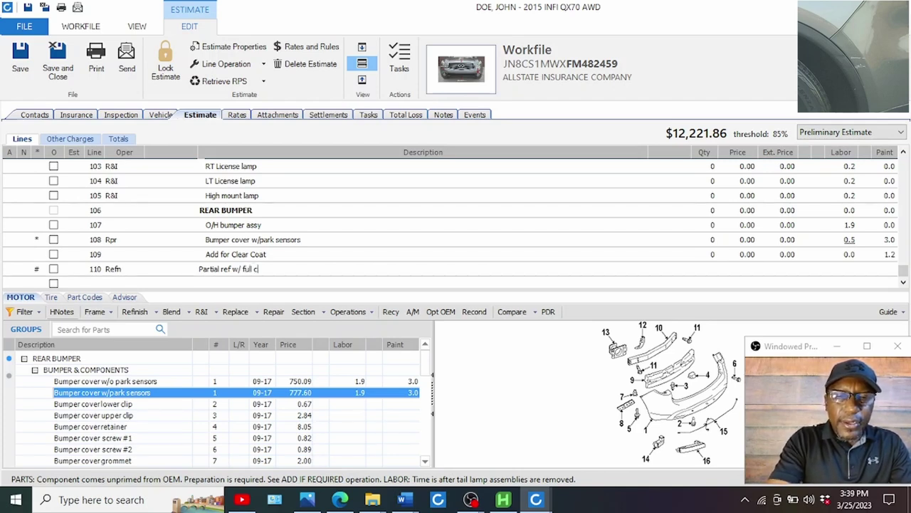
{"action": "type", "text": "lear"}
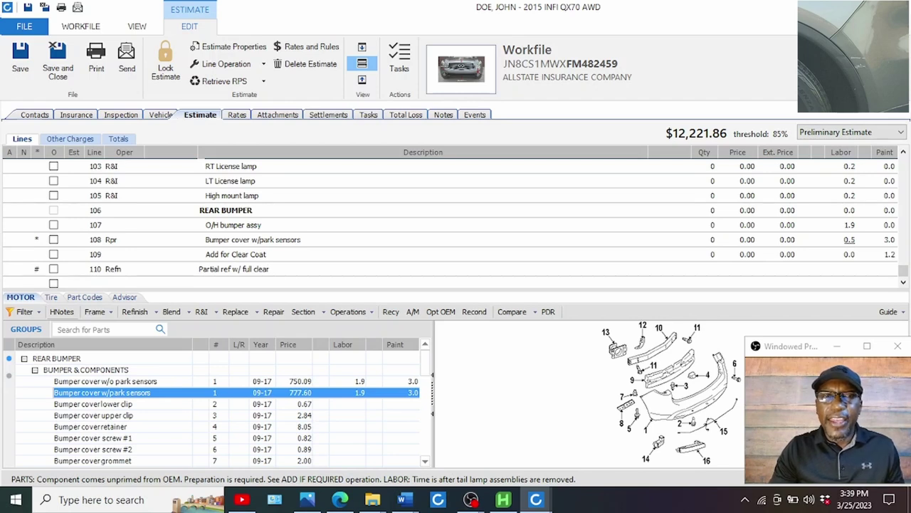
{"action": "key", "text": "Return"}
- Set the paint time of the Partial ref w/ full clear line to -1.0 hours
{"action": "left_click", "coordinate": [888, 241]}
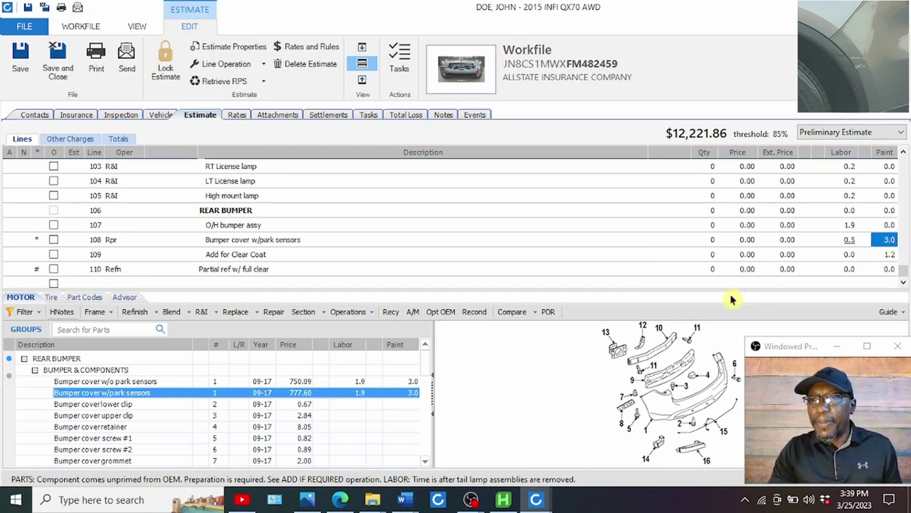
{"action": "scroll", "coordinate": [510, 259], "scroll_direction": "down", "scroll_amount": 1}
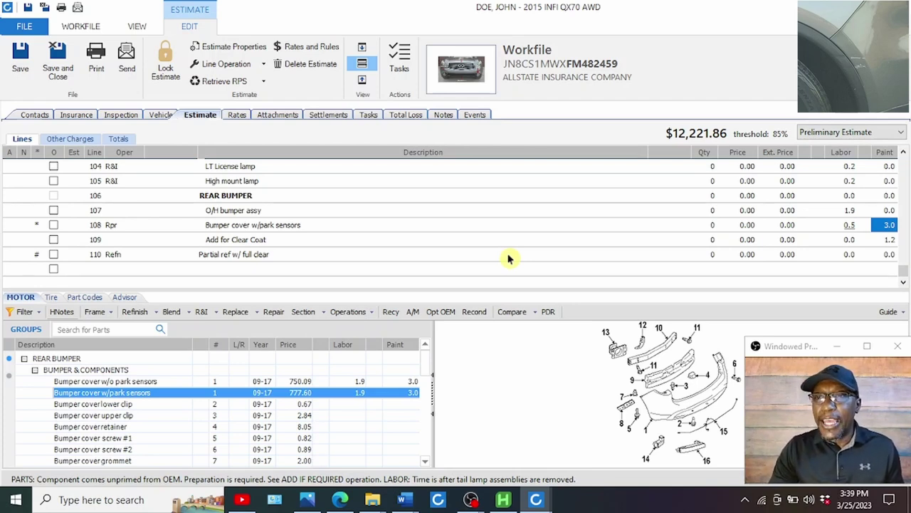
{"action": "left_click", "coordinate": [889, 254]}
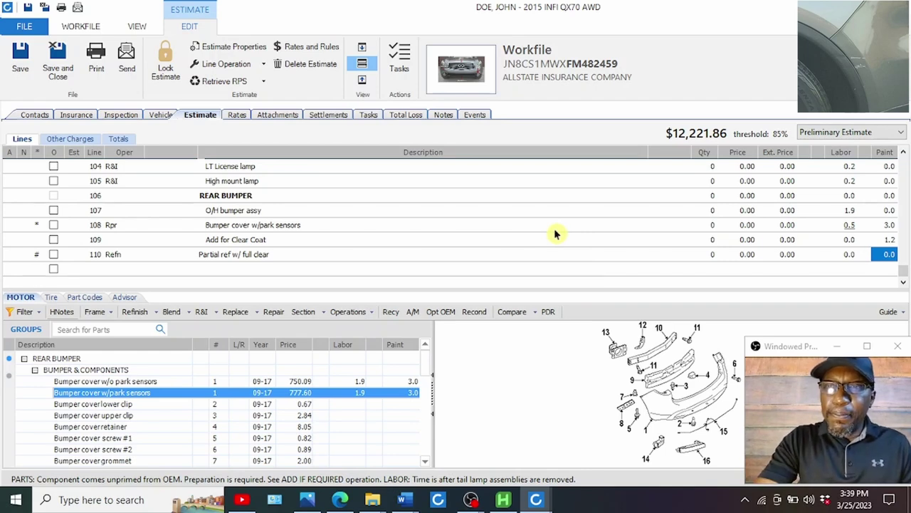
{"action": "type", "text": "-1"}
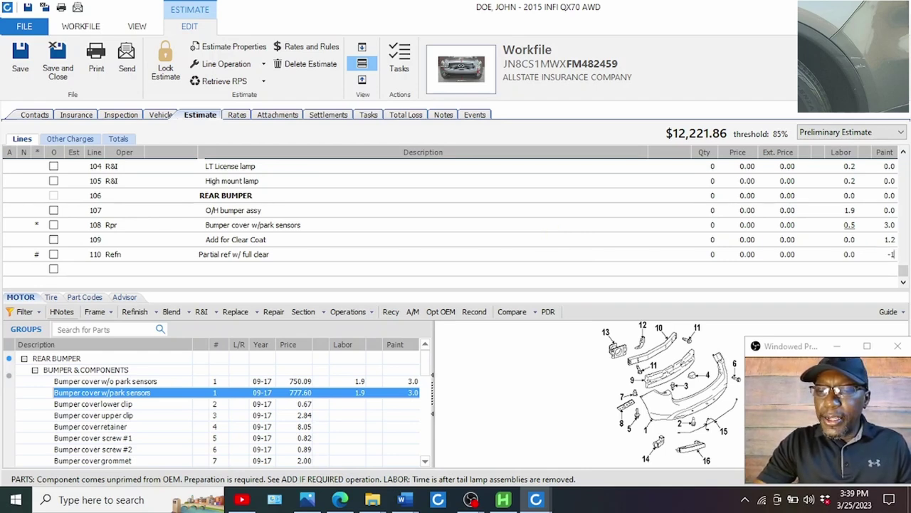
{"action": "type", "text": ".0"}
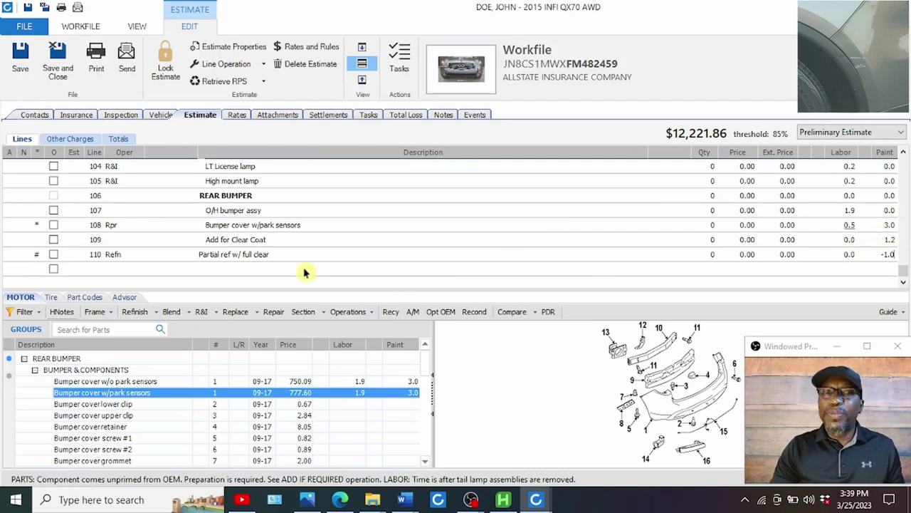
{"action": "left_click", "coordinate": [242, 268]}
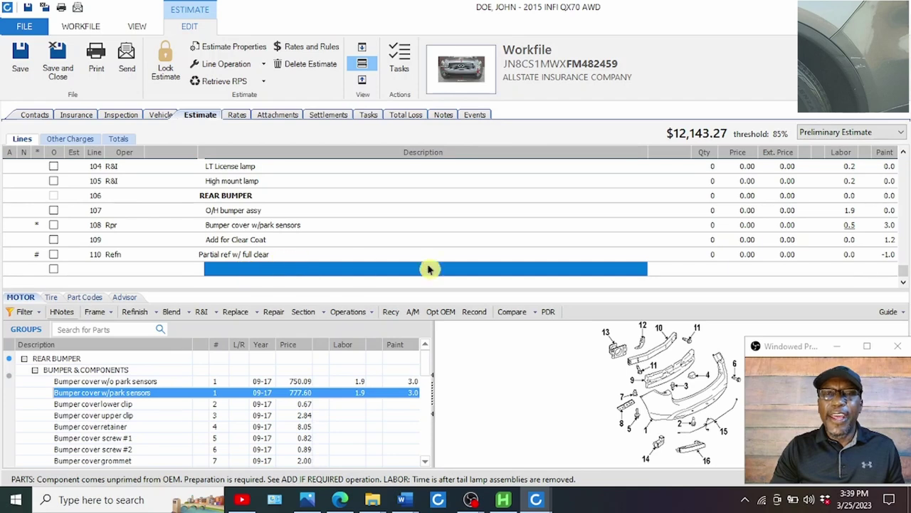
{"action": "left_click", "coordinate": [890, 240]}
{"action": "type", "text": "1.2"}
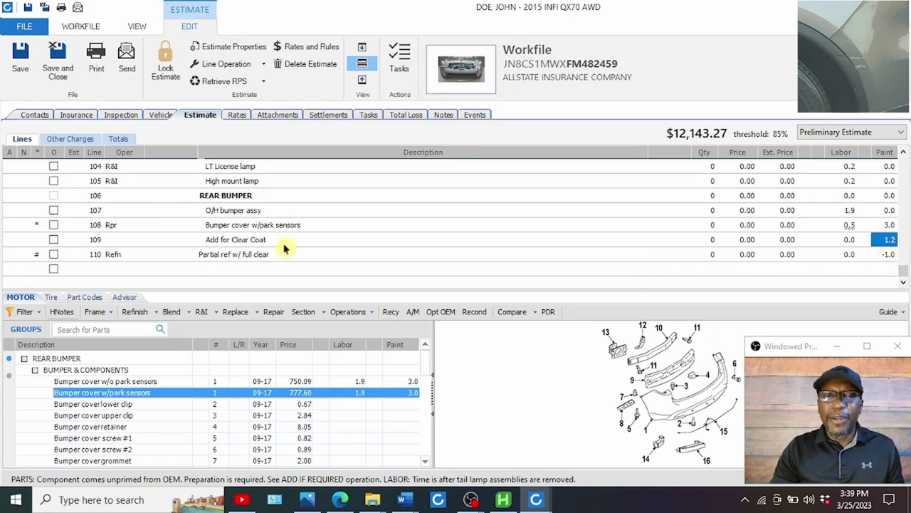
{"action": "left_click", "coordinate": [245, 269]}
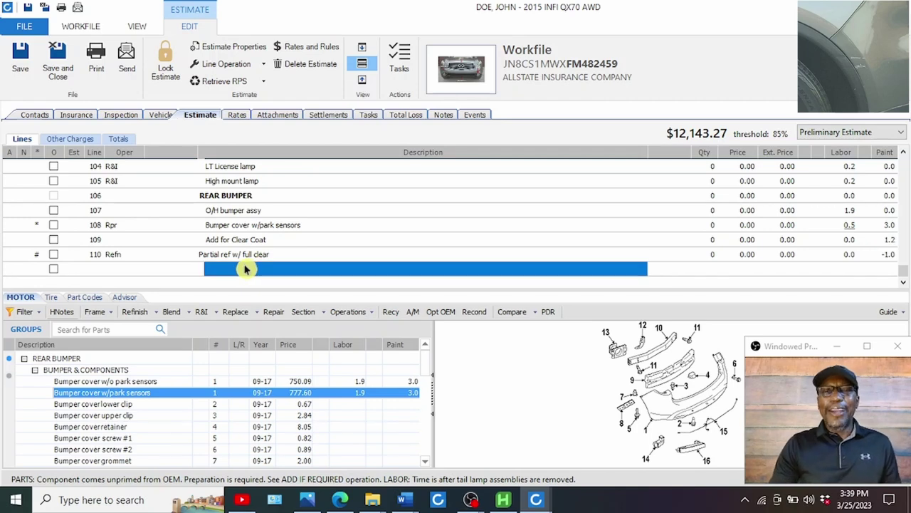
- Add a pre-repair scan from the Vehicle Diagnostics group as a repair with 0.5 hours of Mechanical labor
{"action": "left_click", "coordinate": [35, 371]}
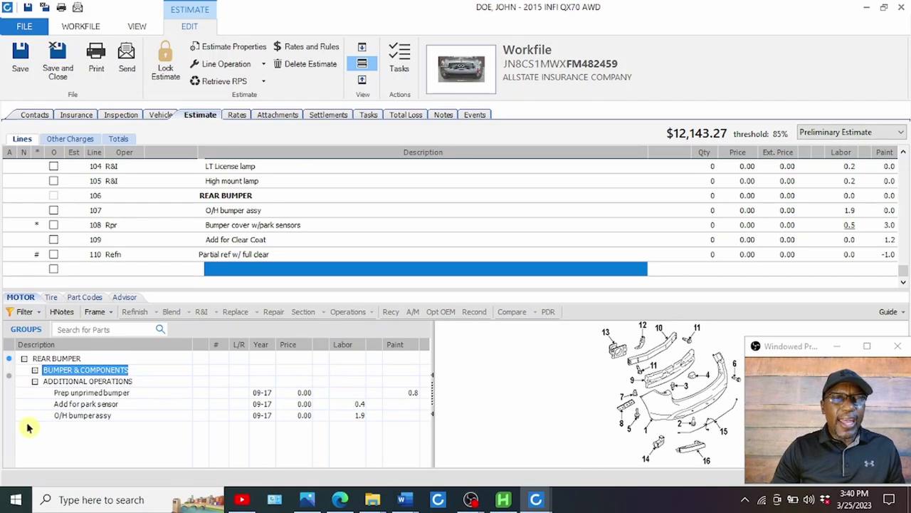
{"action": "left_click", "coordinate": [28, 334]}
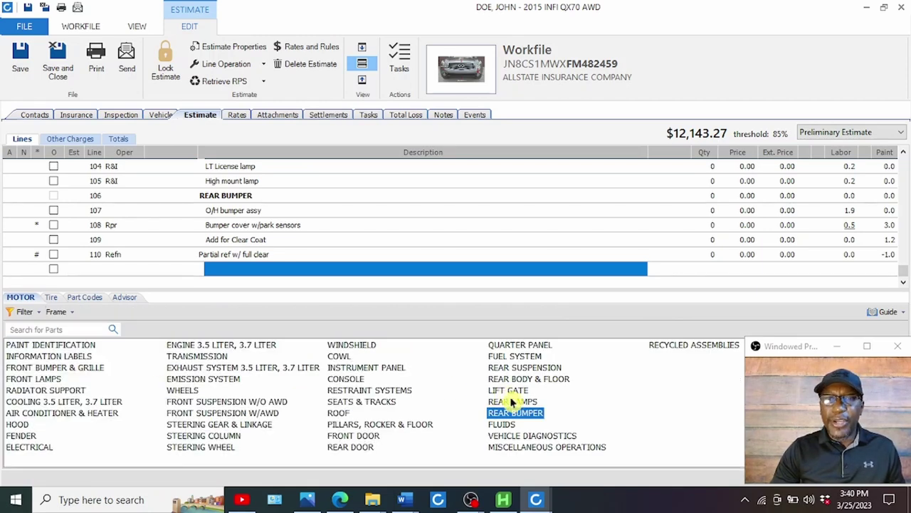
{"action": "left_click", "coordinate": [529, 437]}
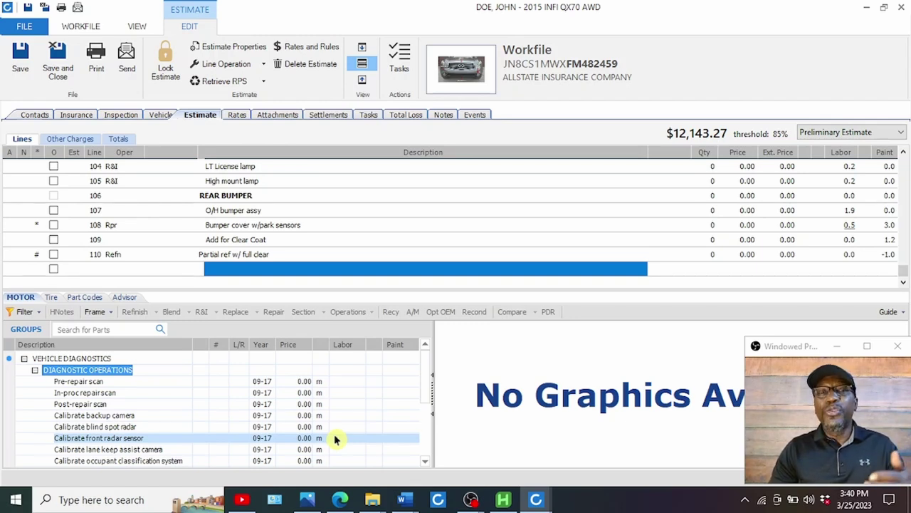
{"action": "left_click", "coordinate": [89, 382]}
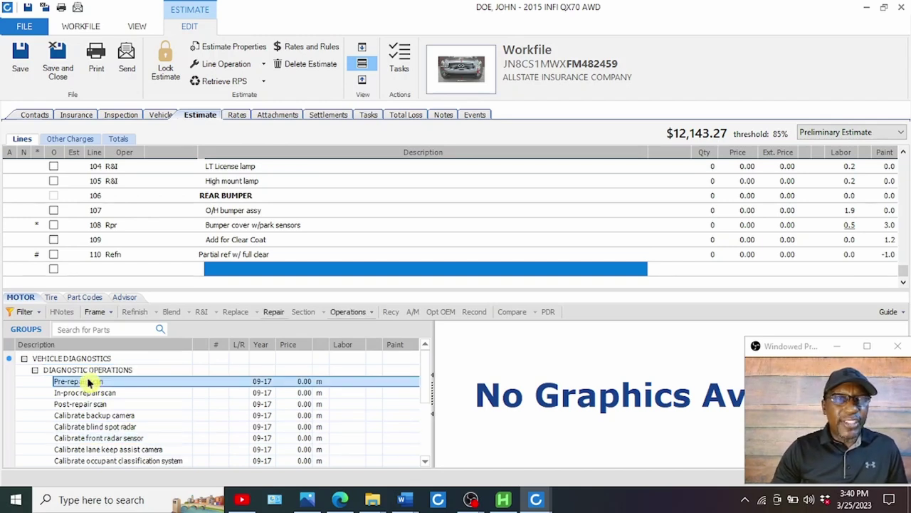
{"action": "left_click", "coordinate": [273, 312]}
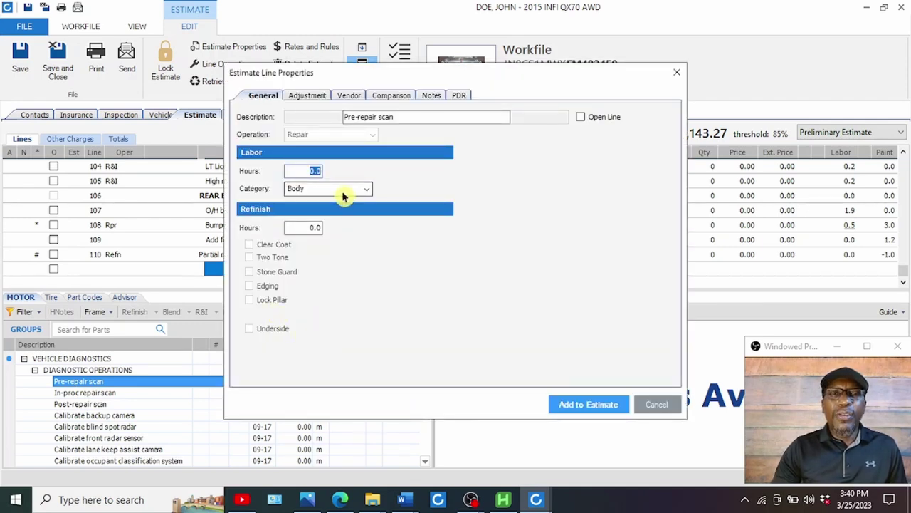
{"action": "type", "text": "0.5"}
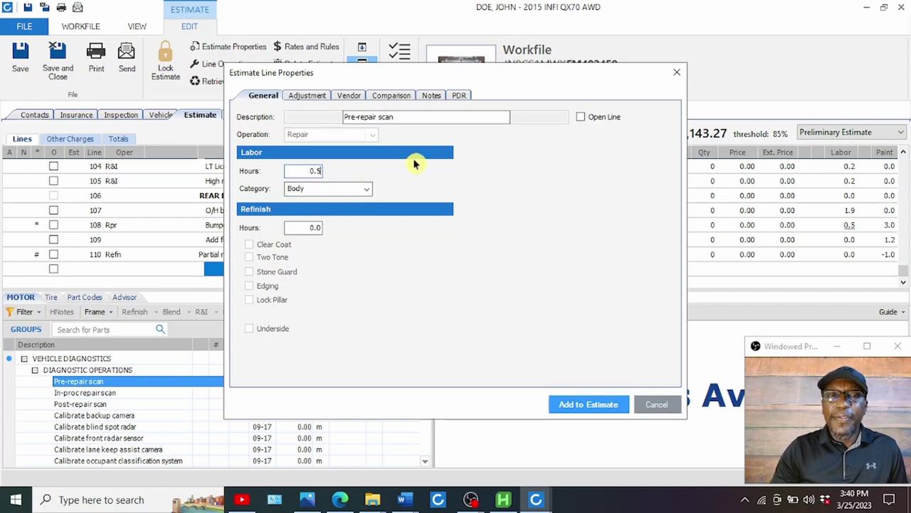
{"action": "left_click", "coordinate": [360, 191]}
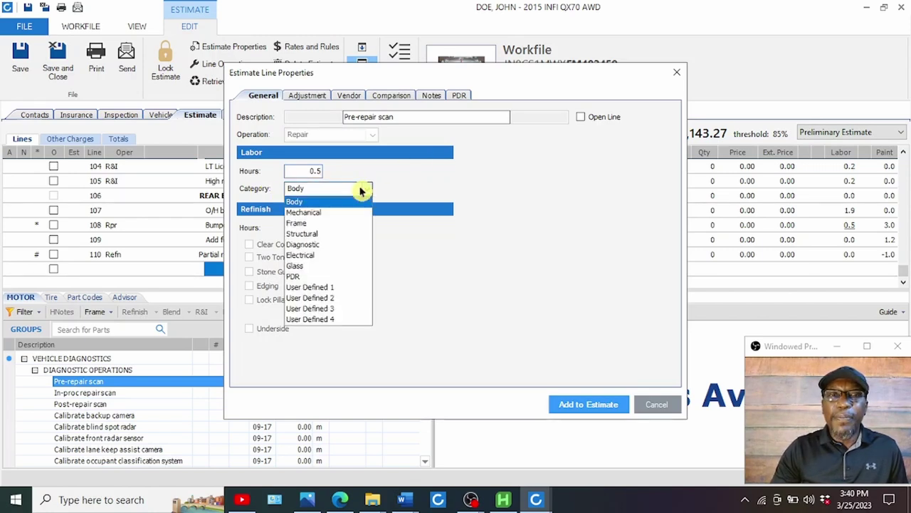
{"action": "left_click", "coordinate": [341, 211]}
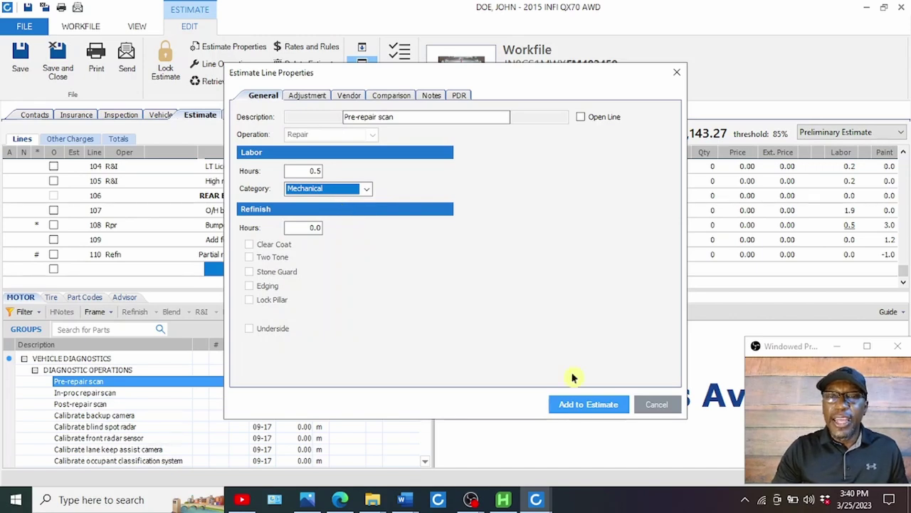
{"action": "left_click", "coordinate": [584, 404]}
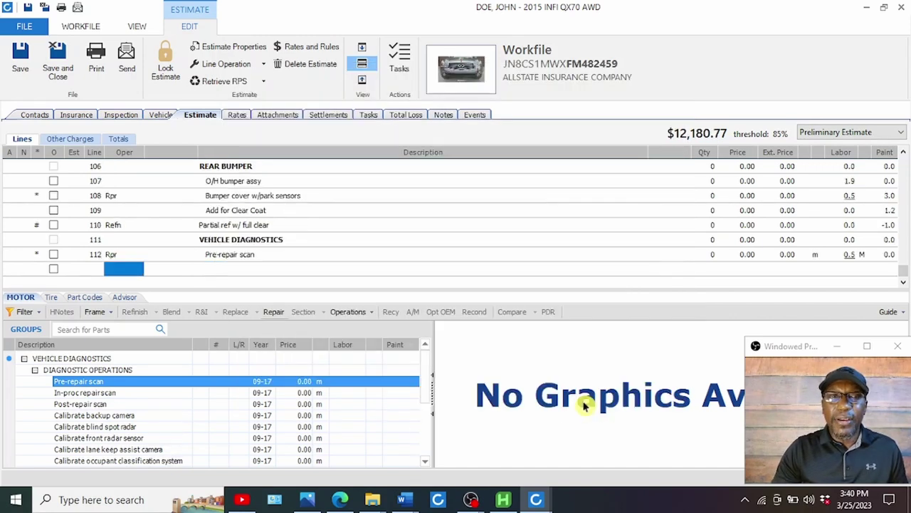
{"action": "left_click", "coordinate": [228, 266]}
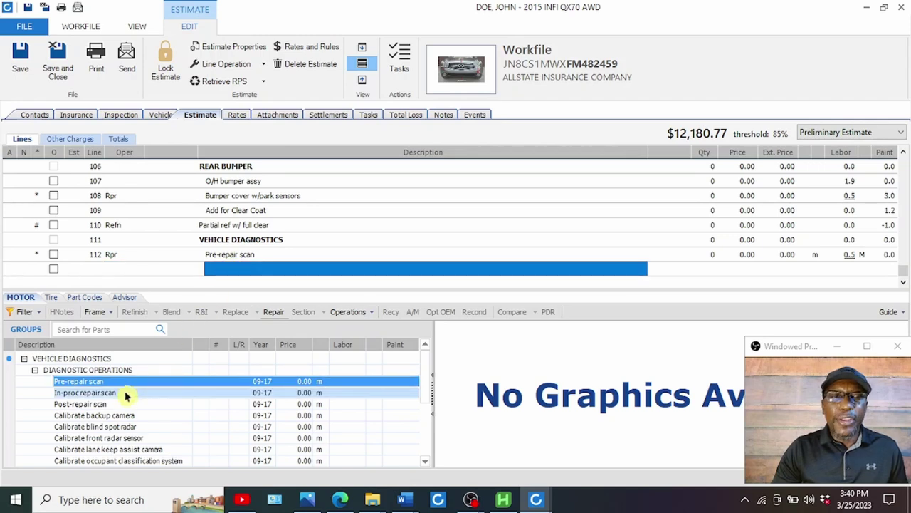
- Add a post-repair scan as a repair with 0.5 hours of Mechanical labor
{"action": "left_click", "coordinate": [104, 405]}
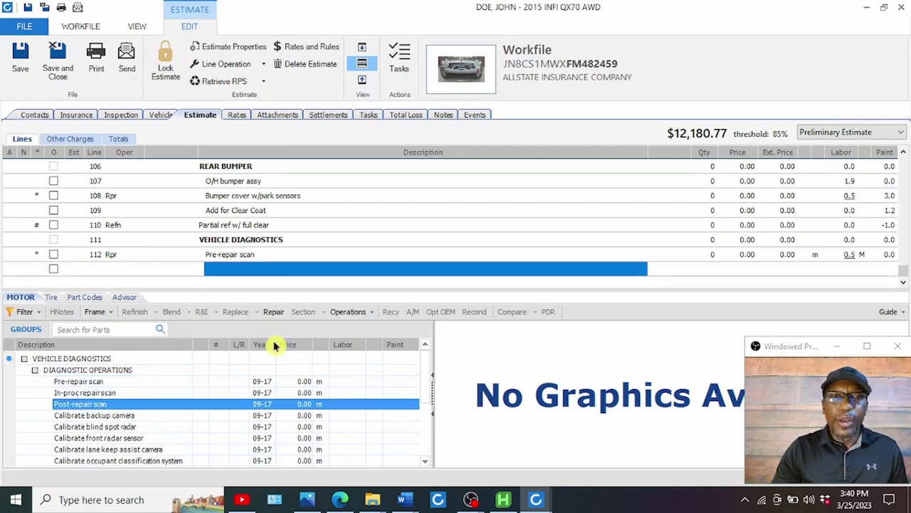
{"action": "left_click", "coordinate": [272, 316]}
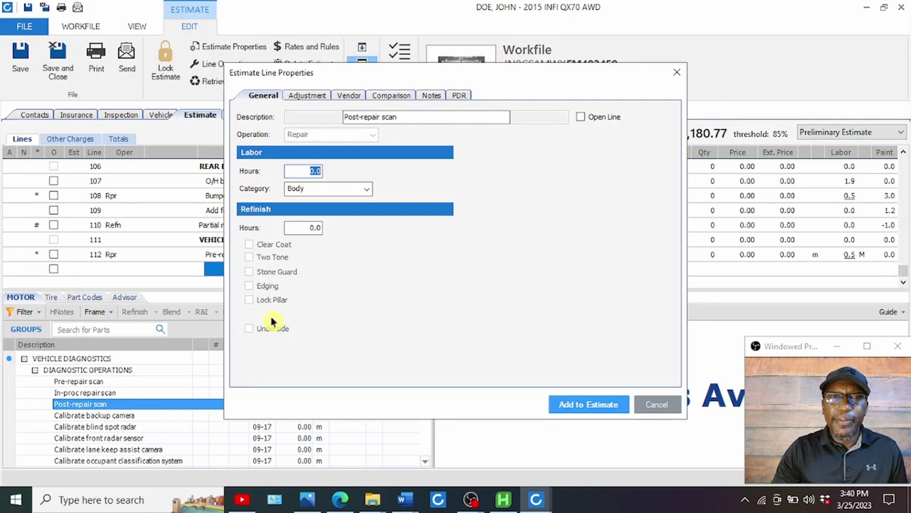
{"action": "type", "text": "0.5"}
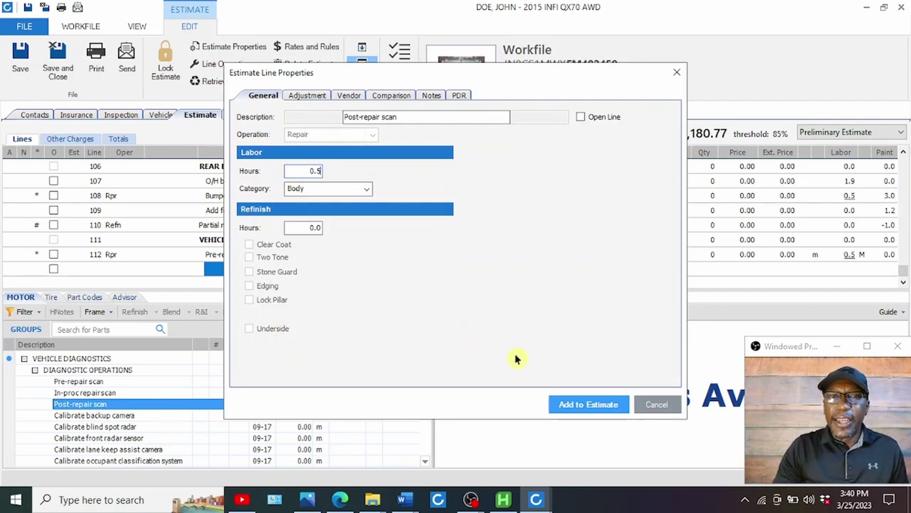
{"action": "left_click", "coordinate": [366, 189]}
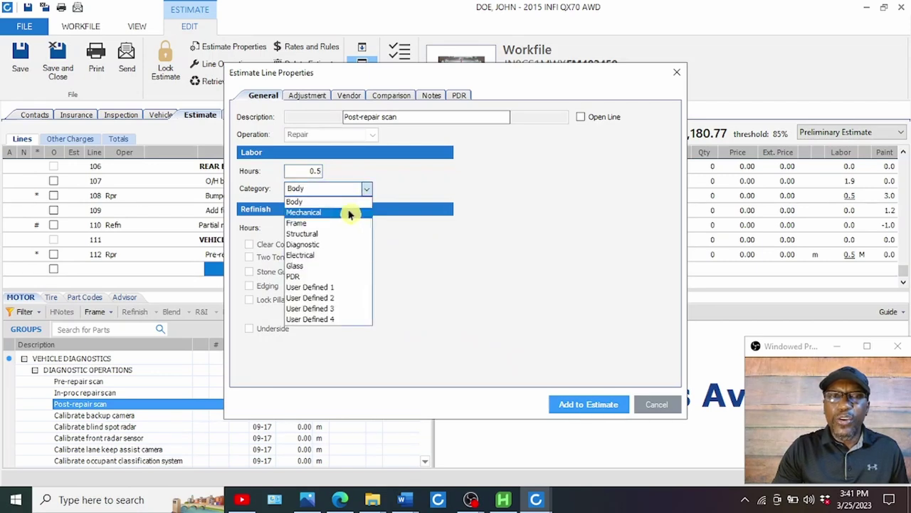
{"action": "left_click", "coordinate": [349, 212]}
{"action": "left_click", "coordinate": [593, 405]}
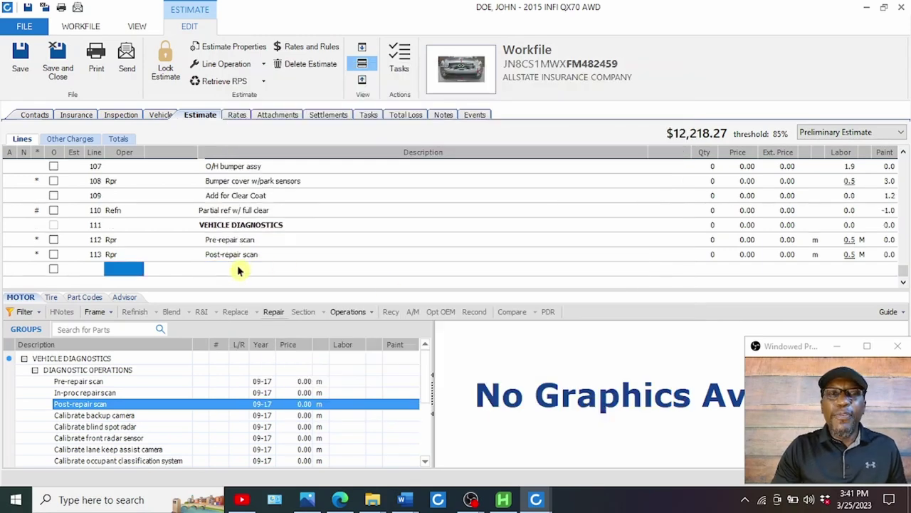
{"action": "left_click", "coordinate": [240, 269]}
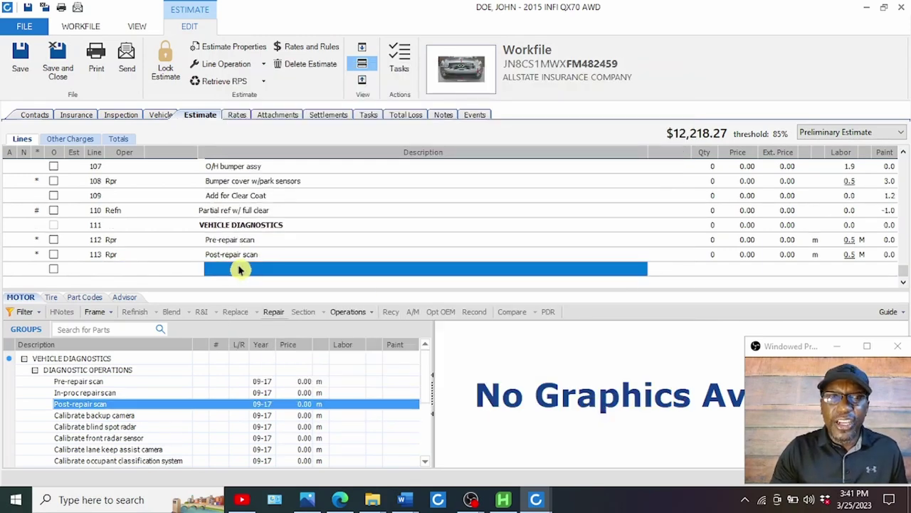
- Review the "13. PRE- & POST-SCAN" attachment, including the note on vehicles that have been in an accident
{"action": "left_click", "coordinate": [461, 67]}
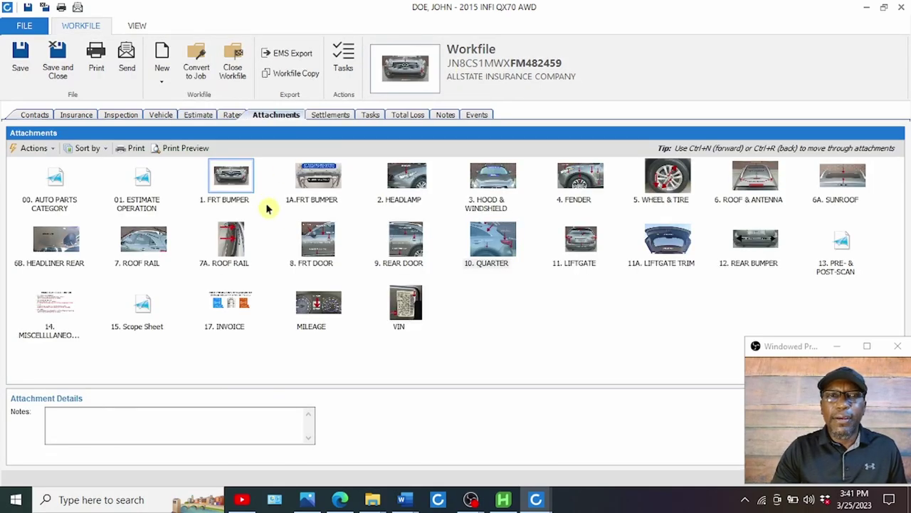
{"action": "left_click", "coordinate": [834, 247]}
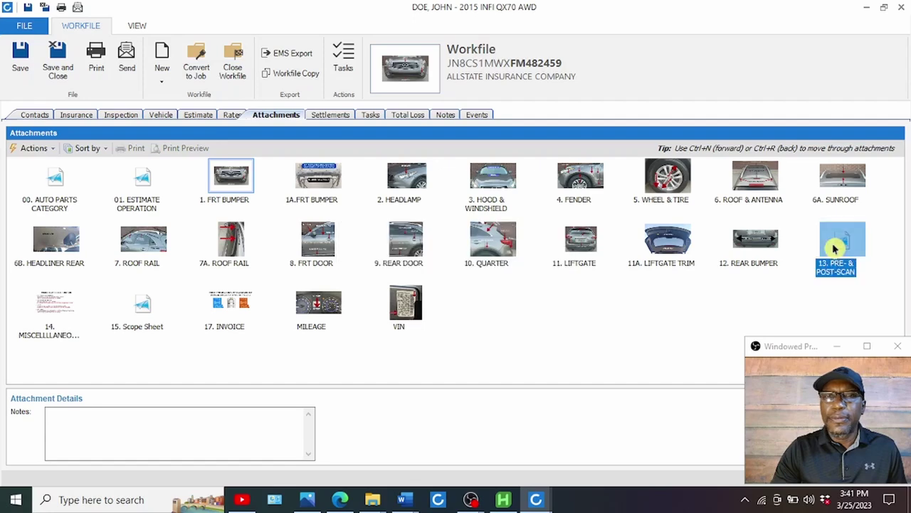
{"action": "double_click", "coordinate": [835, 247]}
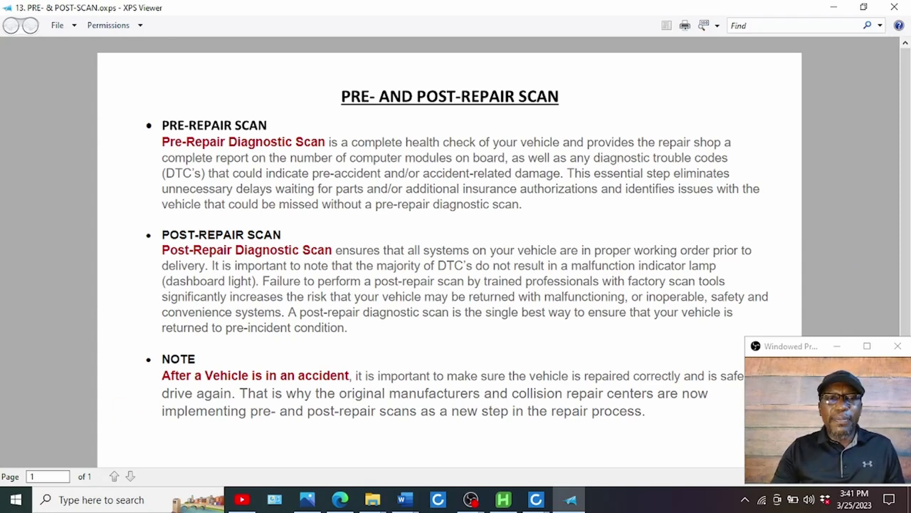
{"action": "left_click_drag", "start_coordinate": [162, 377], "coordinate": [350, 377]}
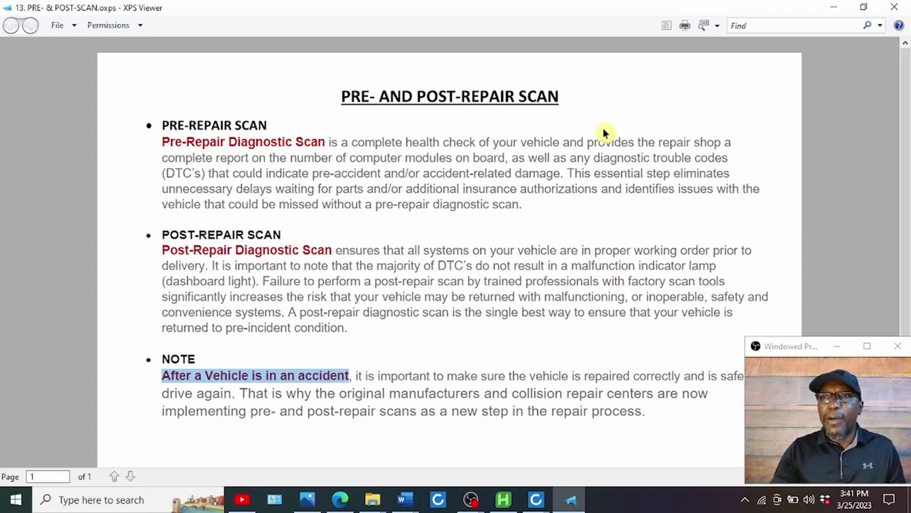
{"action": "left_click", "coordinate": [898, 6]}
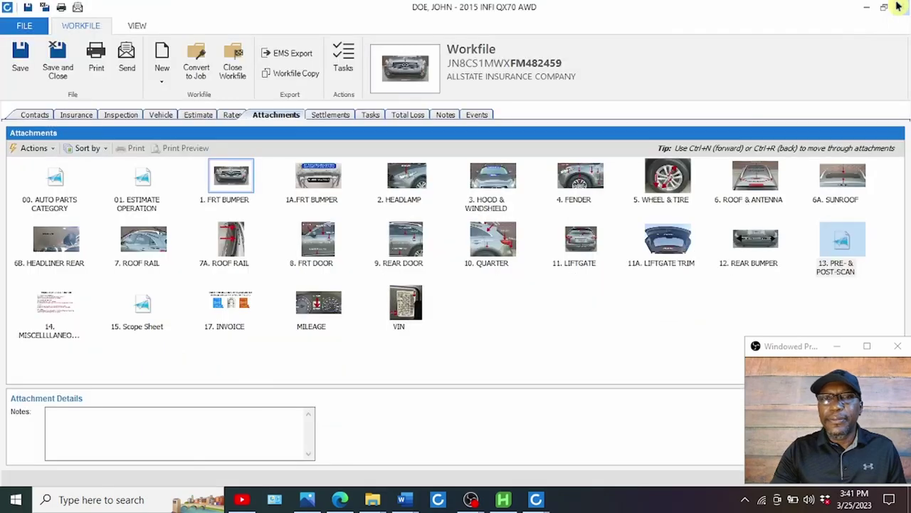
- Add Calibrate backup camera from the Vehicle Diagnostics group to the estimate as a repair, with no labor hours
{"action": "left_click", "coordinate": [204, 116]}
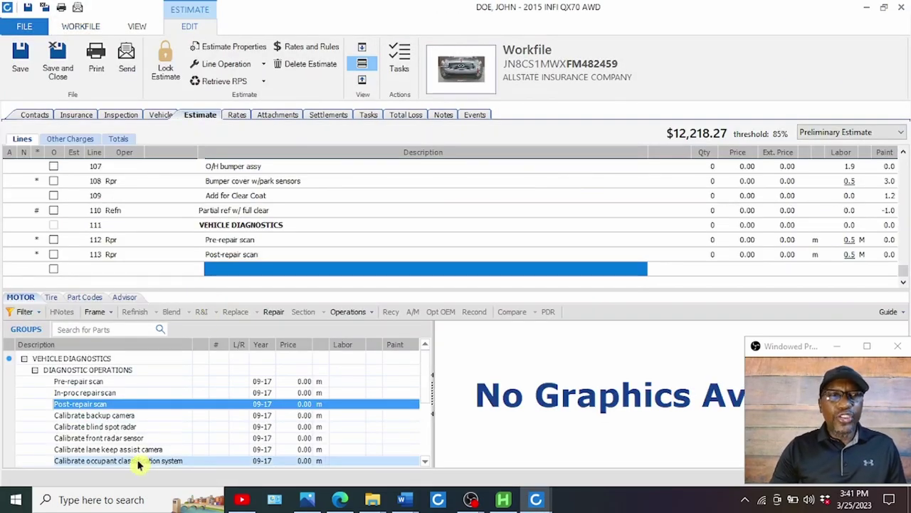
{"action": "left_click", "coordinate": [102, 417]}
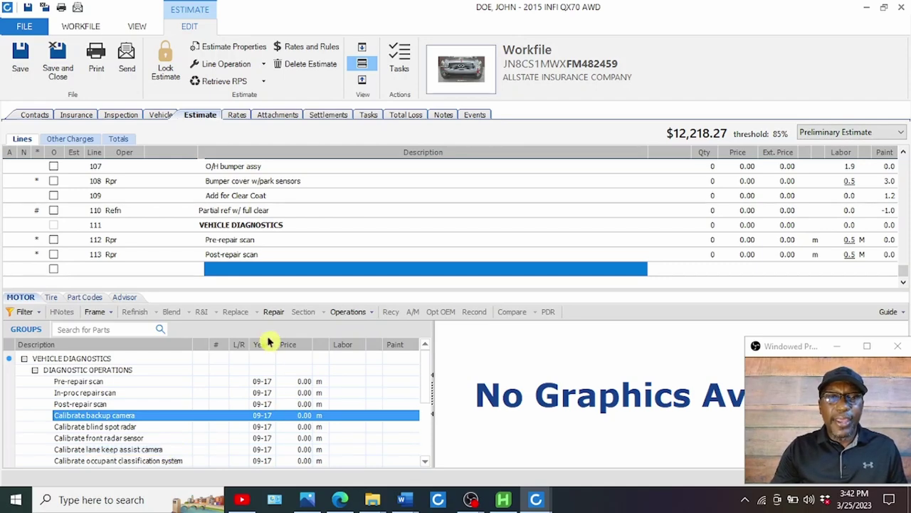
{"action": "left_click", "coordinate": [273, 311]}
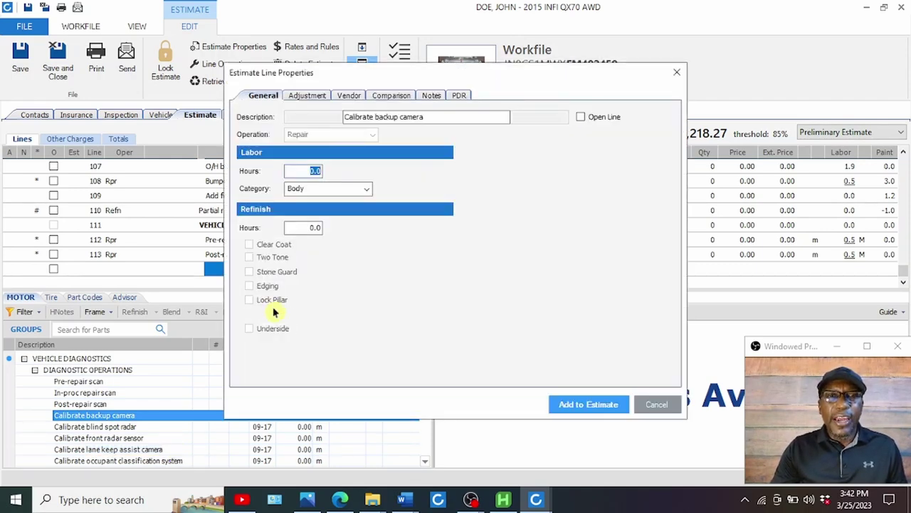
{"action": "left_click", "coordinate": [582, 406]}
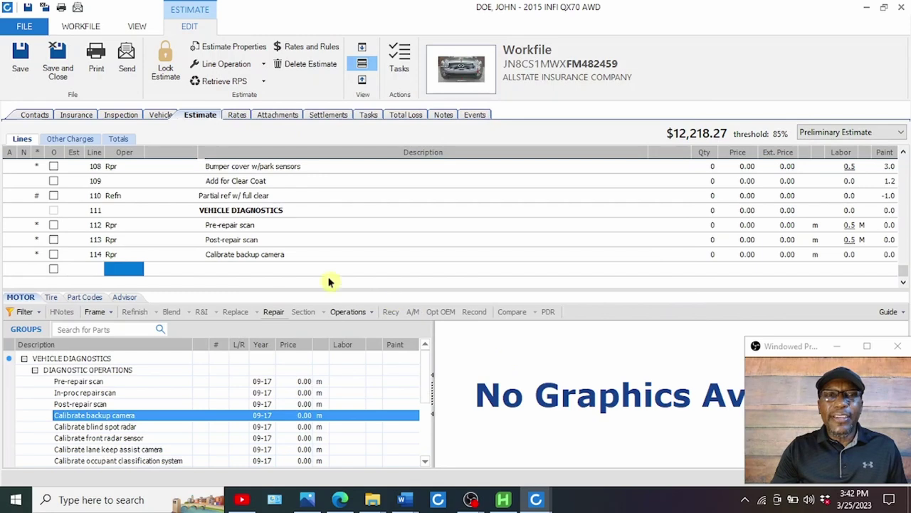
{"action": "left_click", "coordinate": [253, 255]}
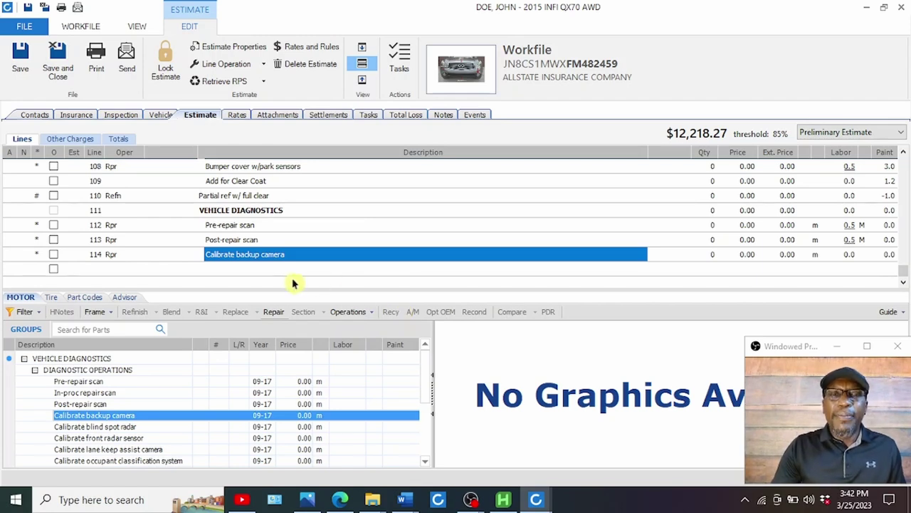
{"action": "left_click", "coordinate": [305, 225]}
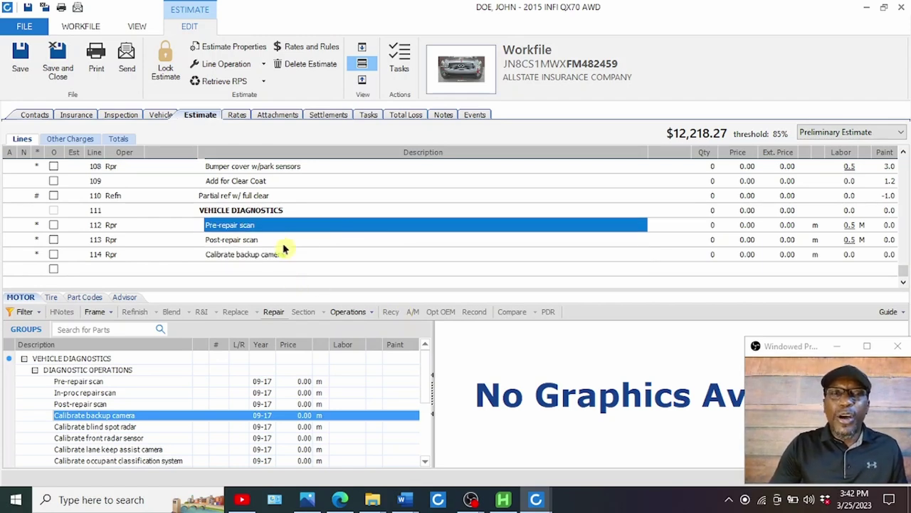
{"action": "left_click", "coordinate": [264, 255]}
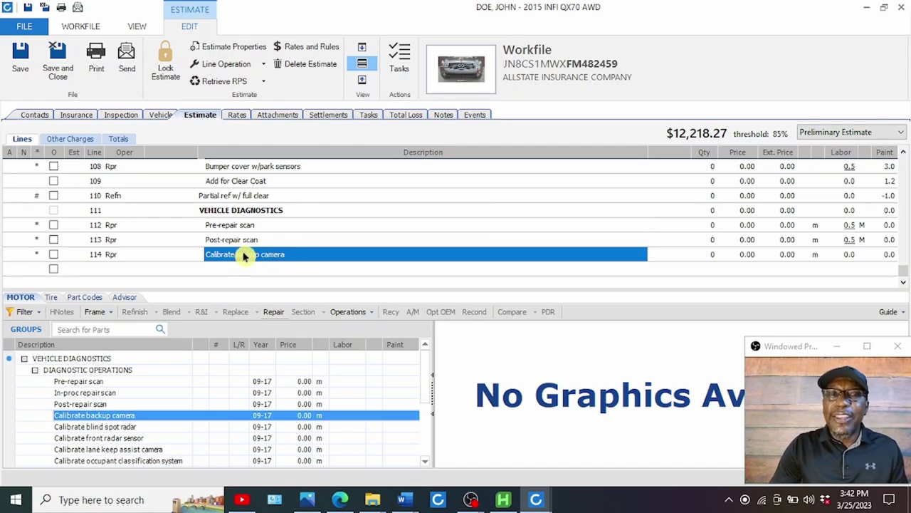
{"action": "left_click", "coordinate": [744, 255]}
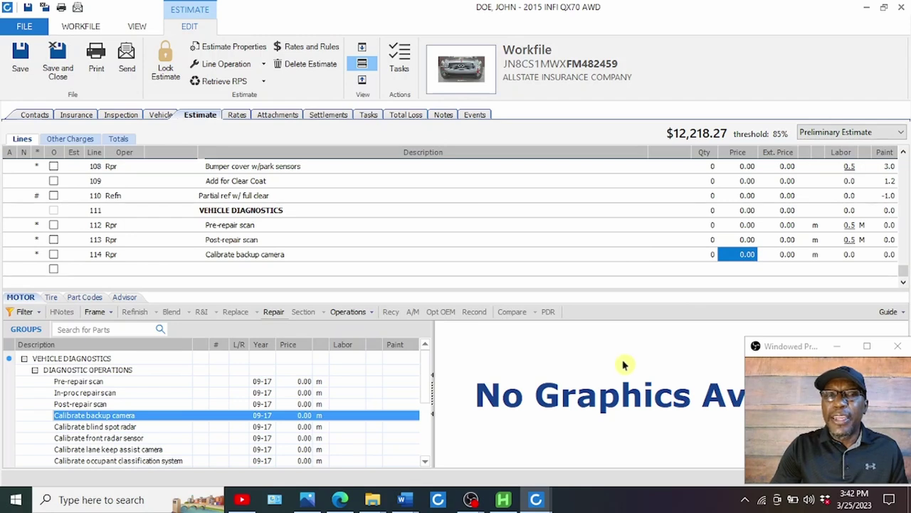
- Display the Miscellaneous Operations group for a new estimate line, and open attachment 14 on miscellaneous operations
{"action": "left_click", "coordinate": [246, 272]}
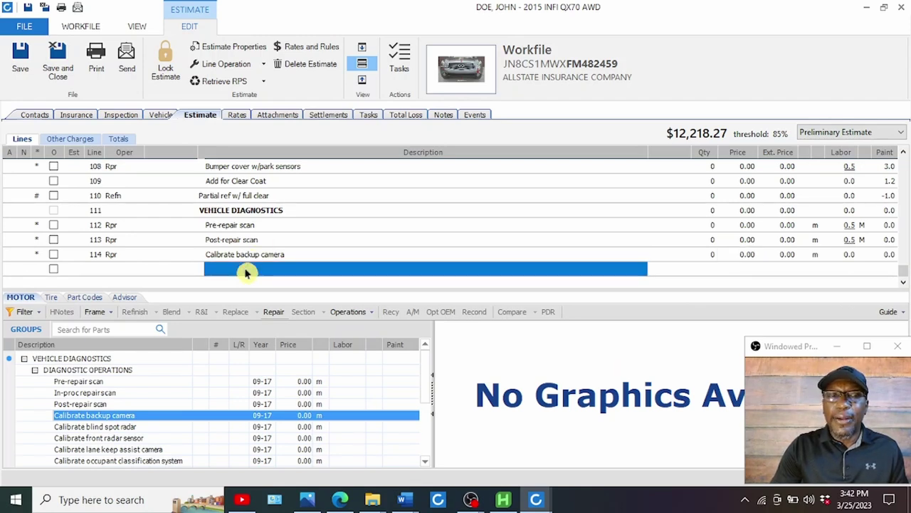
{"action": "left_click", "coordinate": [27, 332]}
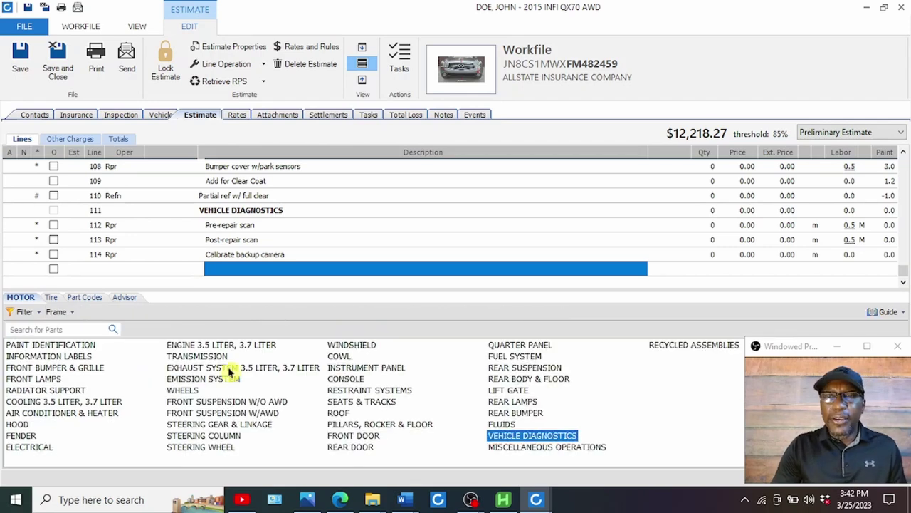
{"action": "left_click", "coordinate": [520, 447]}
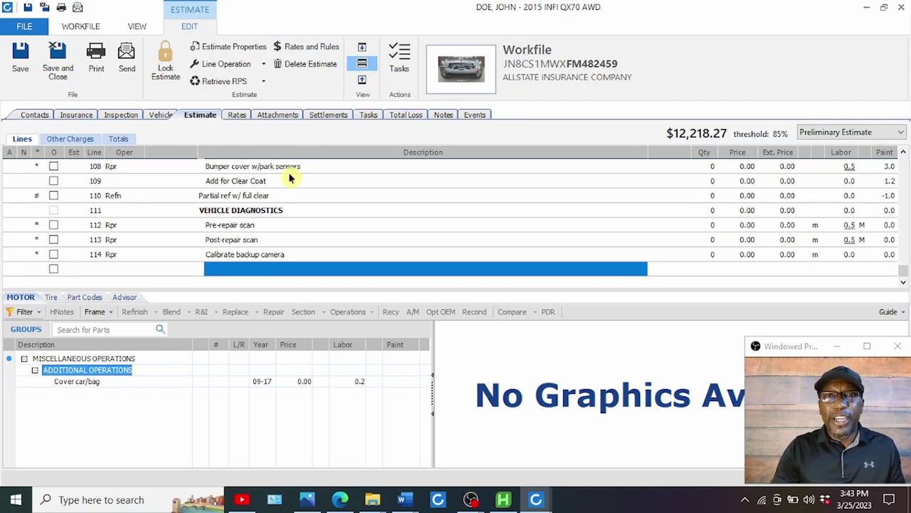
{"action": "left_click", "coordinate": [454, 69]}
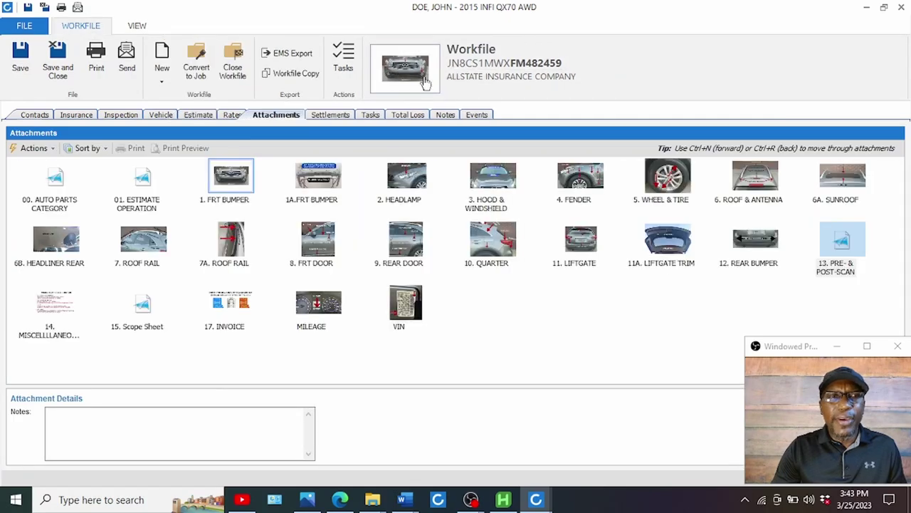
{"action": "left_click", "coordinate": [59, 313]}
{"action": "double_click", "coordinate": [60, 307]}
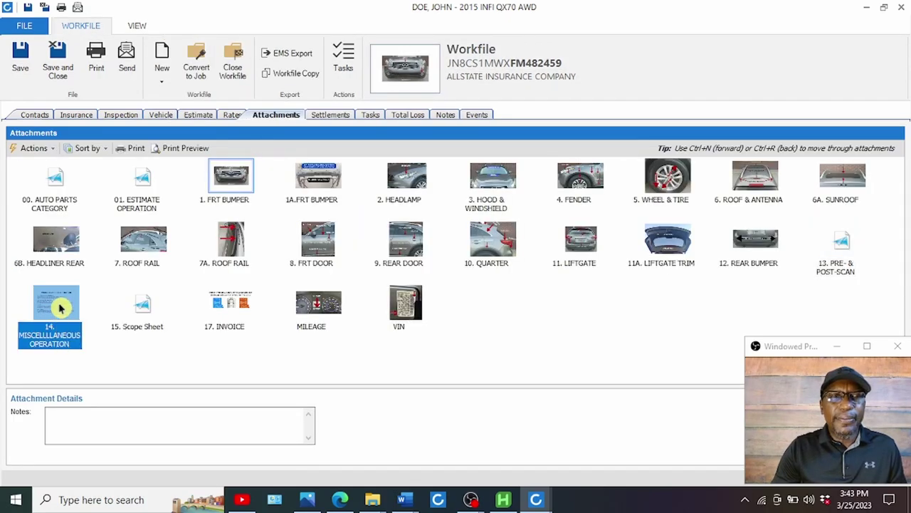
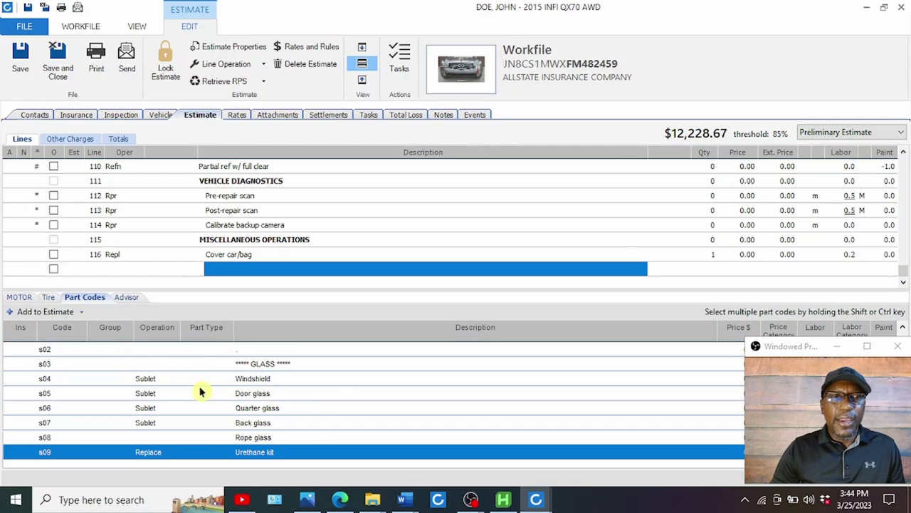
- Add the Hazardous waste removal (a2) and Corrosion protection primer (a6) part codes to the estimate
{"action": "scroll", "coordinate": [356, 407], "scroll_direction": "up", "scroll_amount": 10}
{"action": "scroll", "coordinate": [358, 409], "scroll_direction": "up", "scroll_amount": 15}
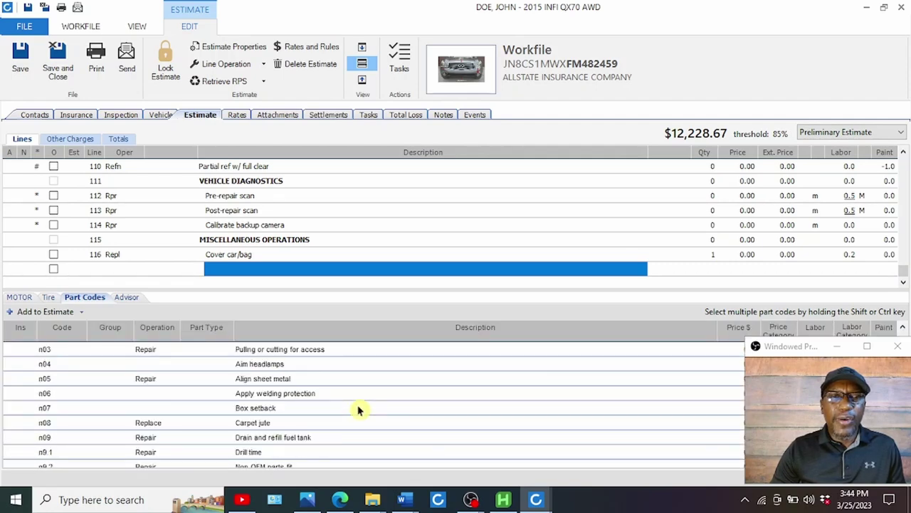
{"action": "scroll", "coordinate": [358, 409], "scroll_direction": "up", "scroll_amount": 10}
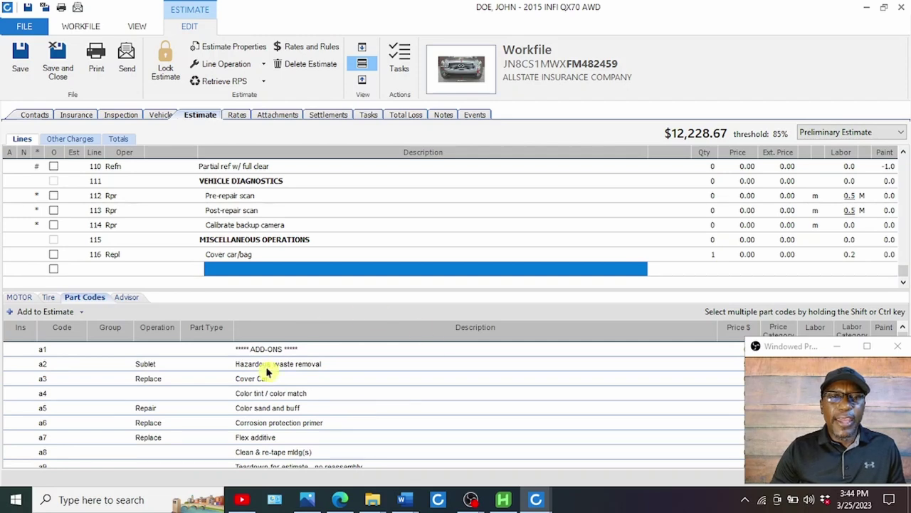
{"action": "double_click", "coordinate": [268, 364]}
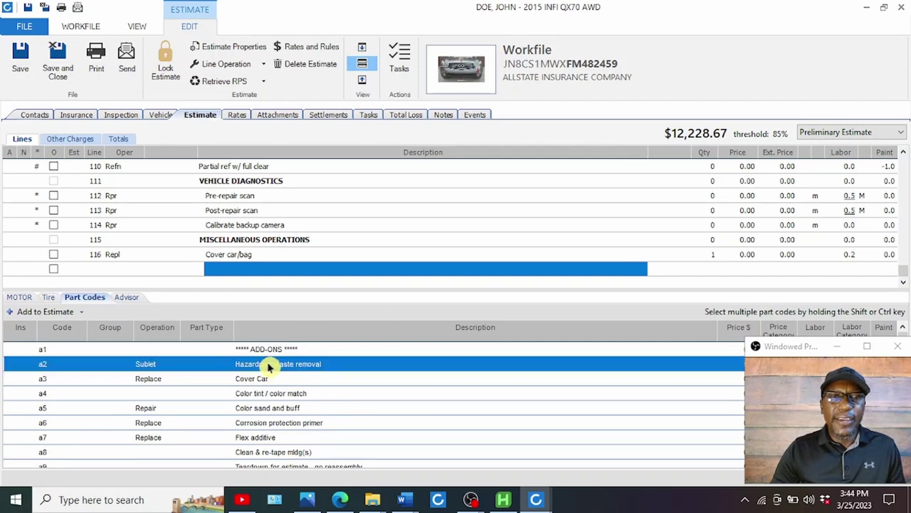
{"action": "double_click", "coordinate": [271, 425]}
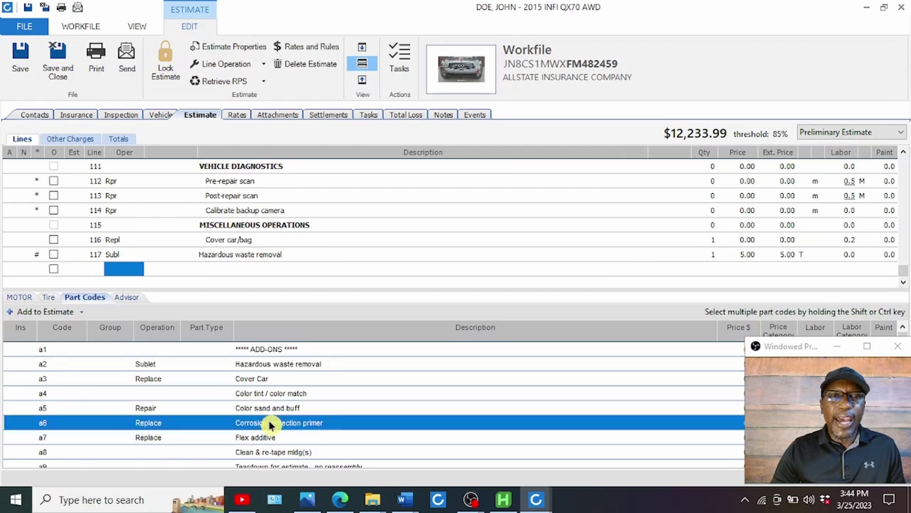
- Add a manual replace line described as "E-coat" below the corrosion protection primer line
{"action": "left_click", "coordinate": [226, 273]}
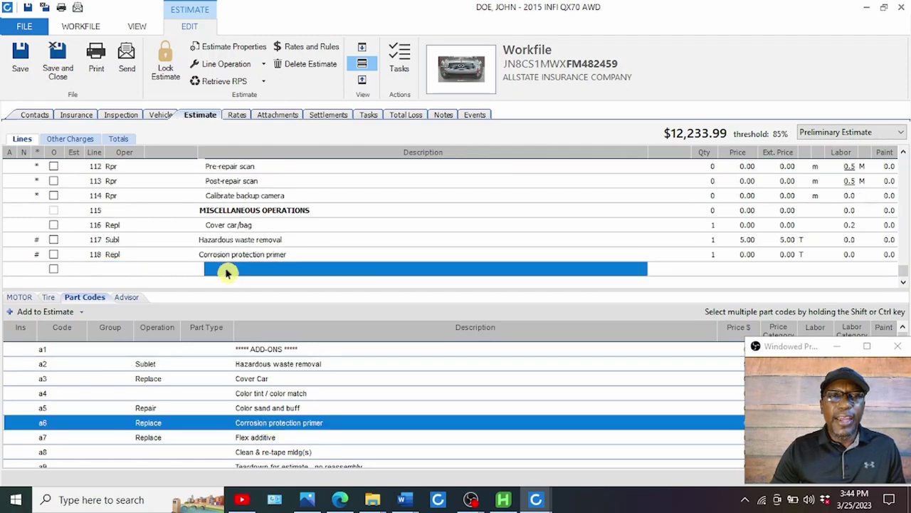
{"action": "left_click", "coordinate": [112, 268]}
{"action": "left_click", "coordinate": [128, 282]}
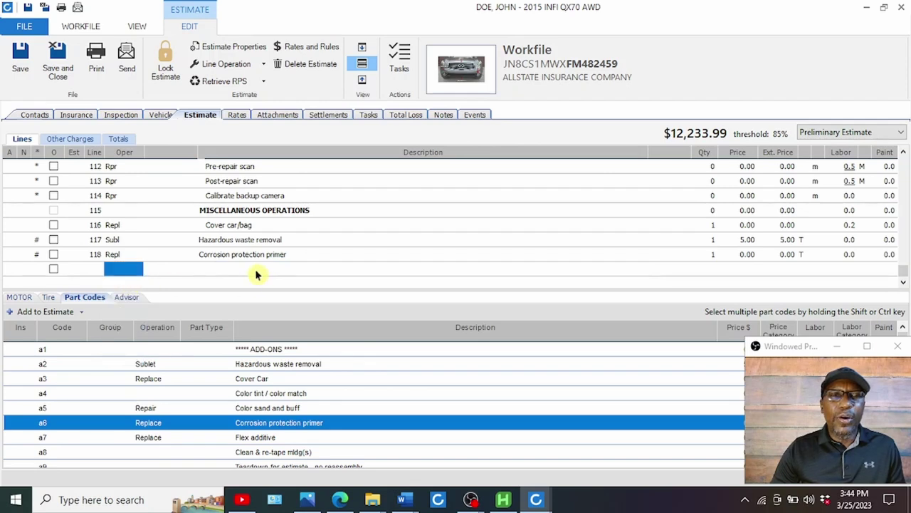
{"action": "left_click", "coordinate": [258, 274]}
{"action": "left_click", "coordinate": [258, 274]}
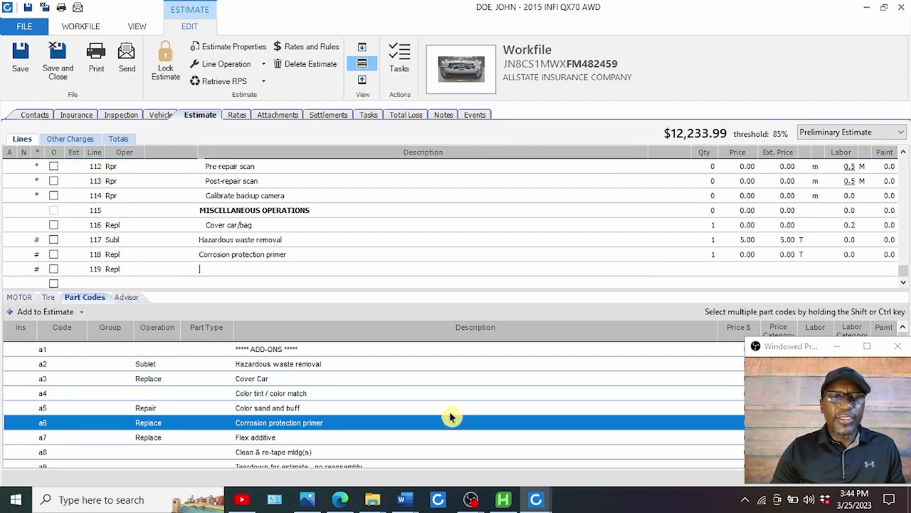
{"action": "type", "text": "E"}
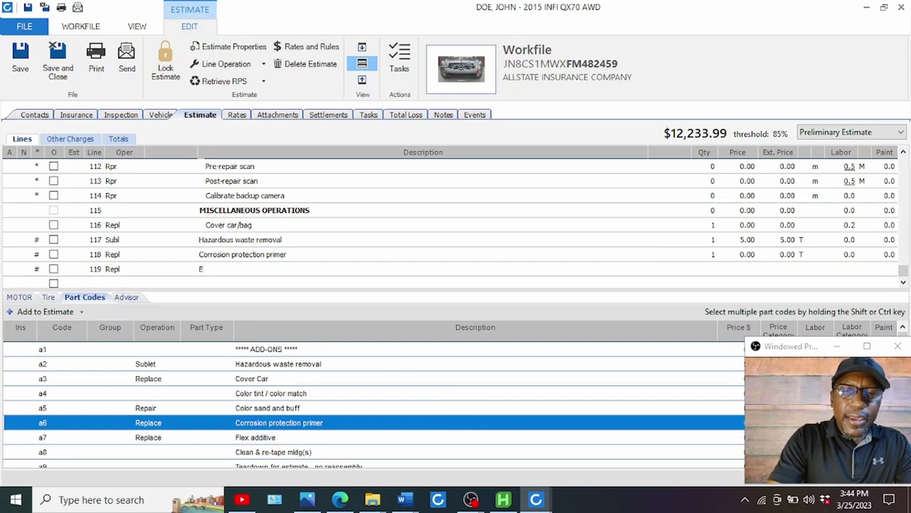
{"action": "type", "text": "-coat"}
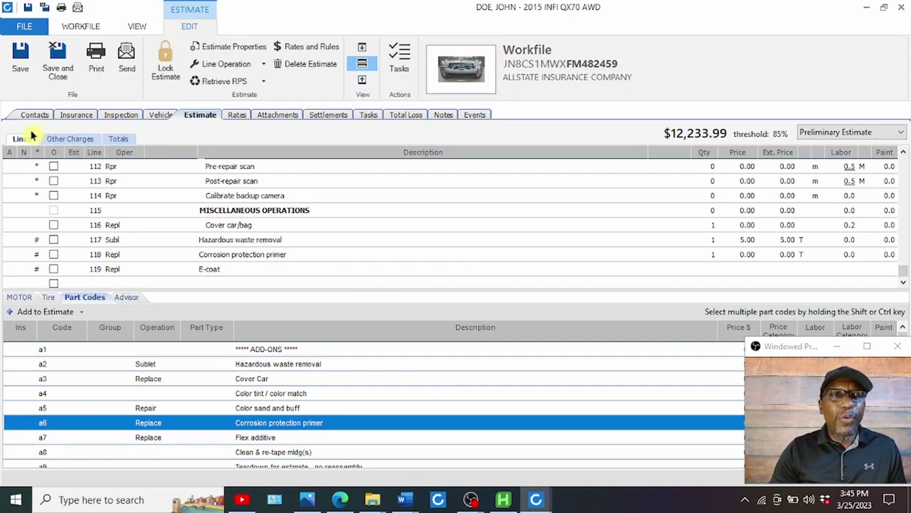
- Review the quantity and price of the E.P.C. and Towing entries in the estimate's other charges
{"action": "left_click", "coordinate": [66, 143]}
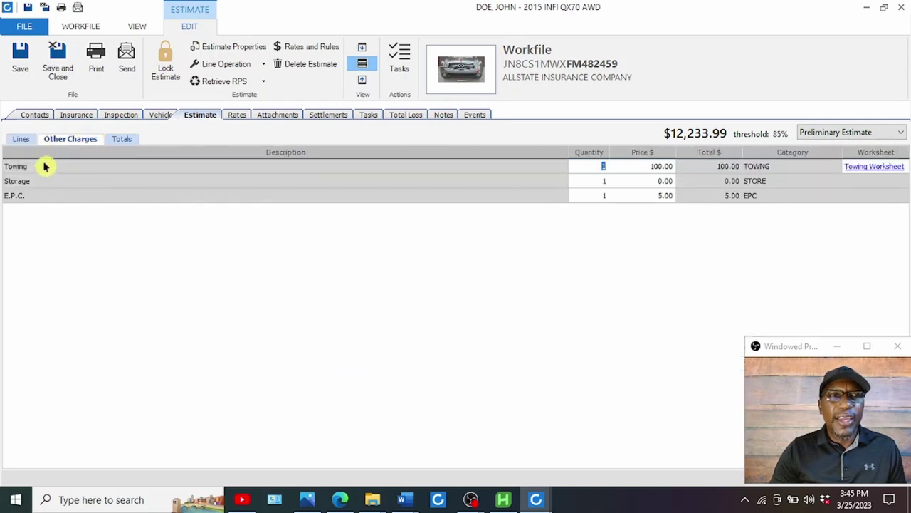
{"action": "left_click", "coordinate": [38, 200]}
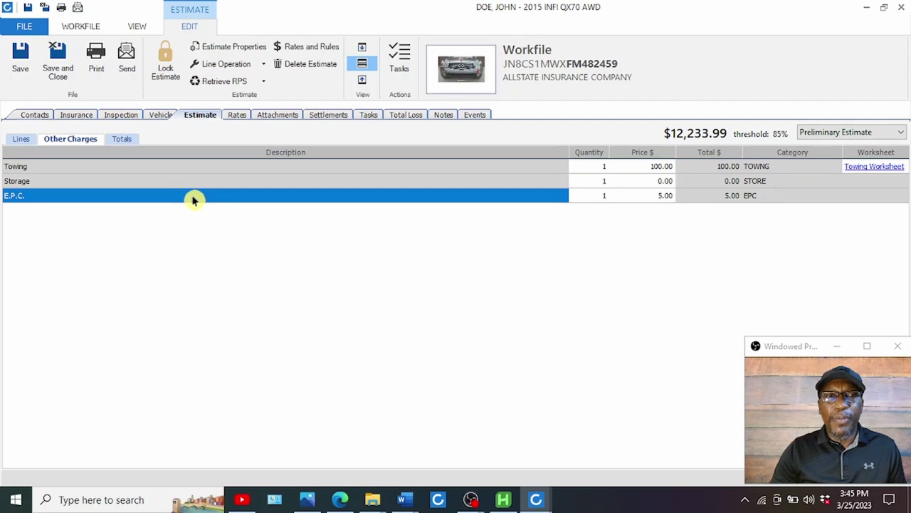
{"action": "left_click", "coordinate": [603, 196]}
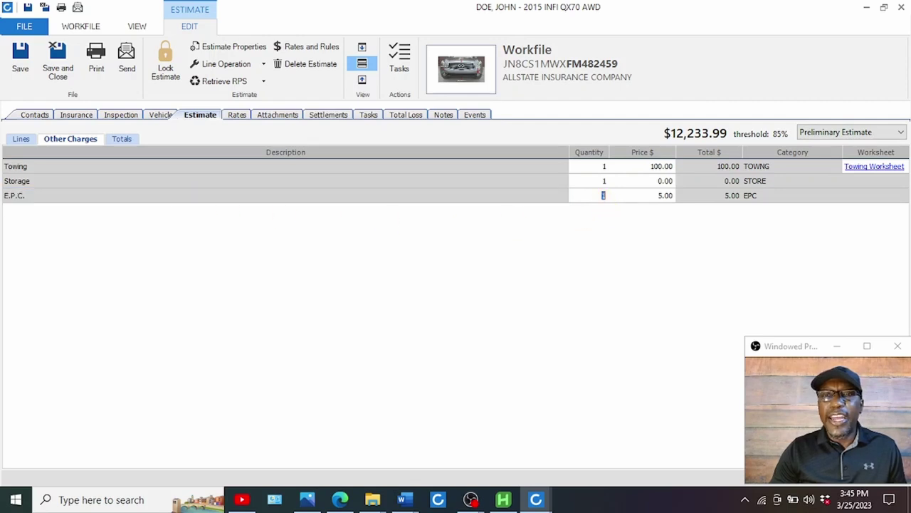
{"action": "left_click", "coordinate": [663, 196]}
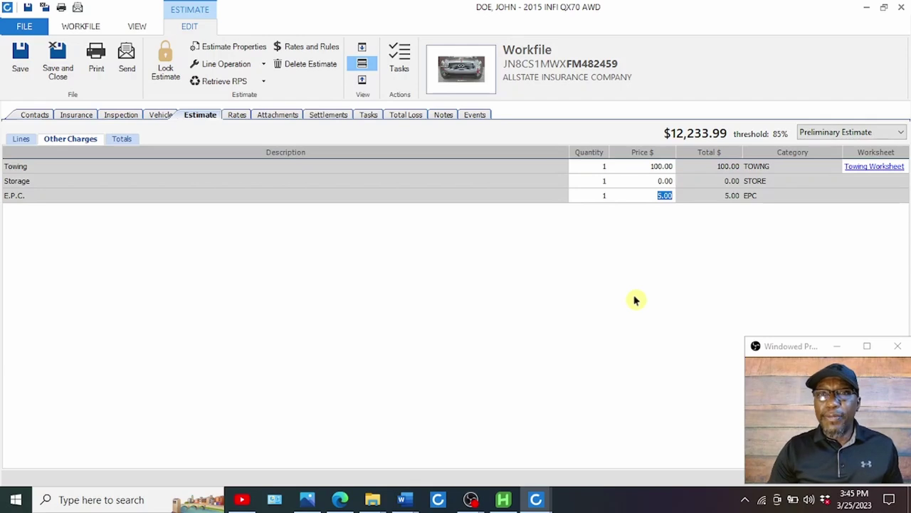
{"action": "left_click", "coordinate": [75, 167]}
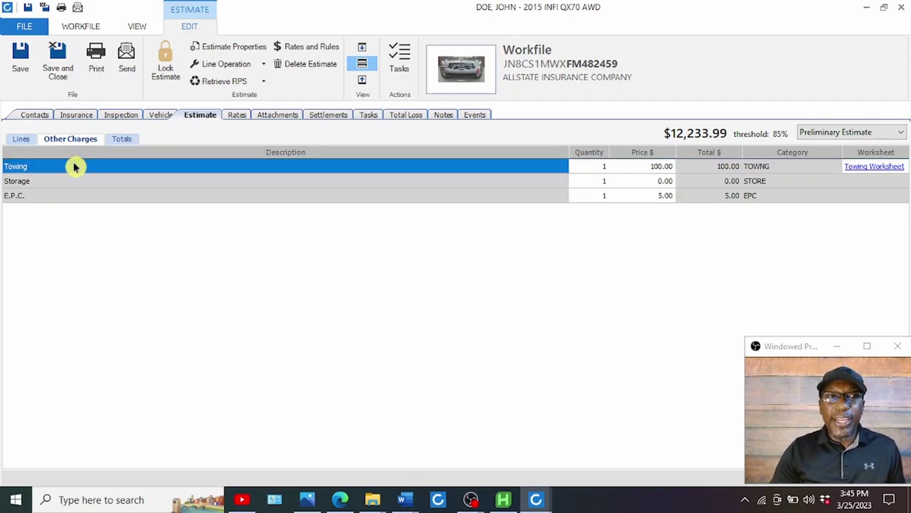
{"action": "left_click", "coordinate": [601, 168]}
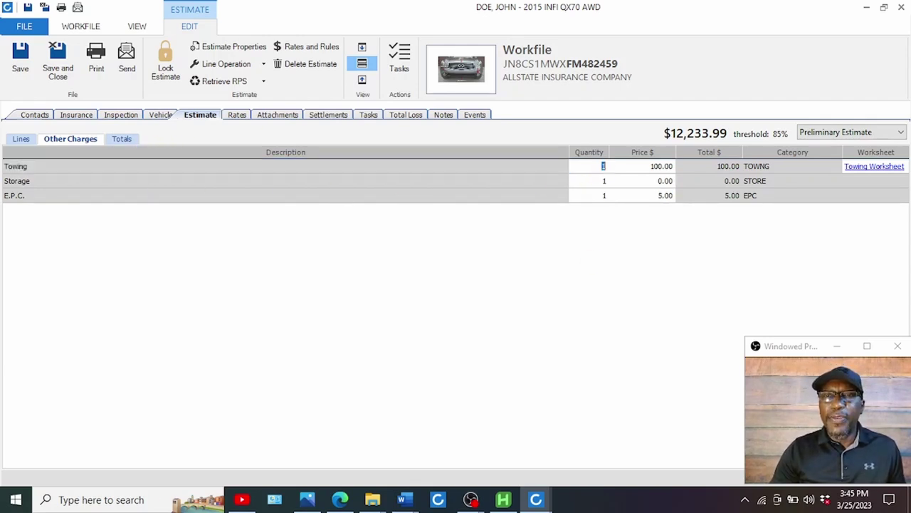
{"action": "left_click", "coordinate": [662, 166]}
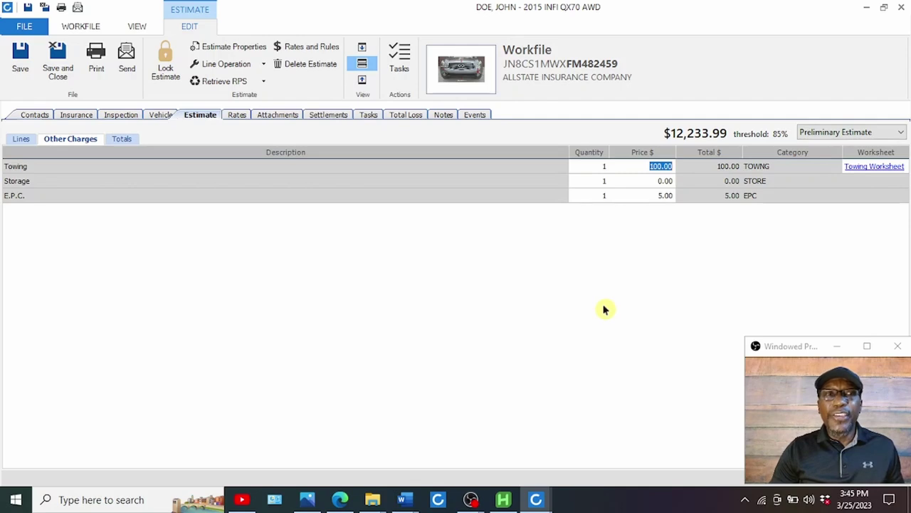
- Review the quantity and price of the Storage entry in the other charges, and return to the estimate lines
{"action": "left_click", "coordinate": [40, 181]}
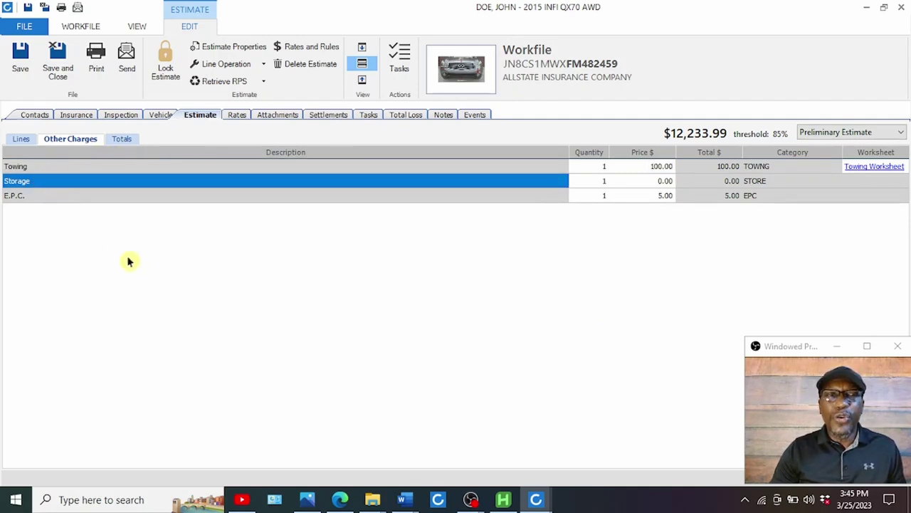
{"action": "left_click", "coordinate": [605, 184]}
{"action": "left_click", "coordinate": [665, 184]}
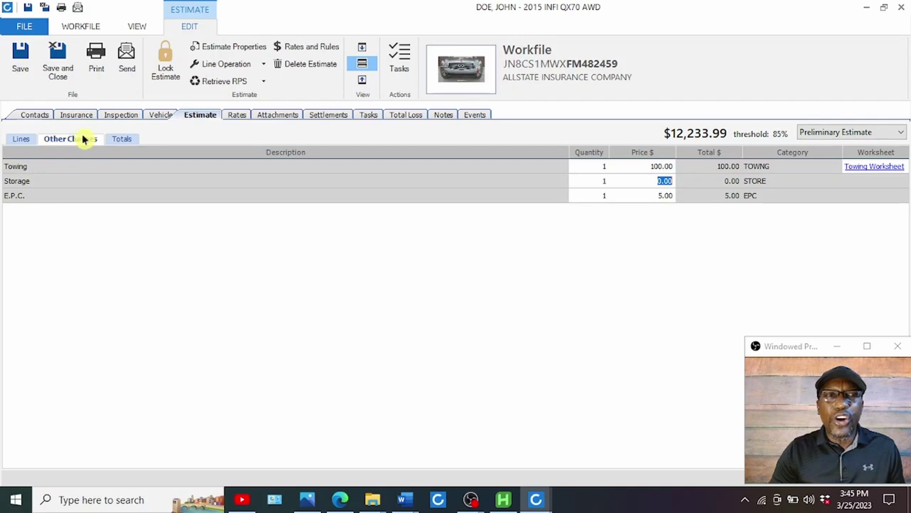
{"action": "left_click", "coordinate": [19, 139]}
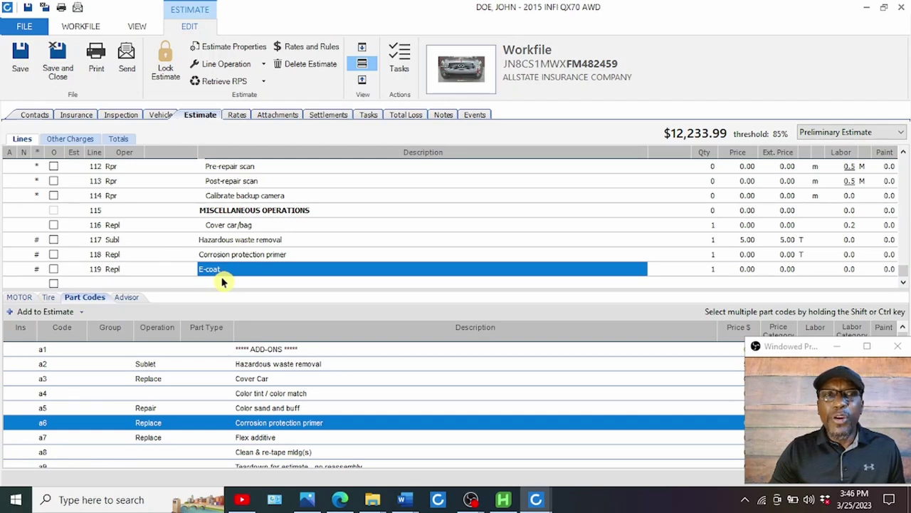
- Open a print preview of the Preliminary Estimate and examine the claim details, vehicle information and equipment list on page 1
{"action": "left_click", "coordinate": [94, 66]}
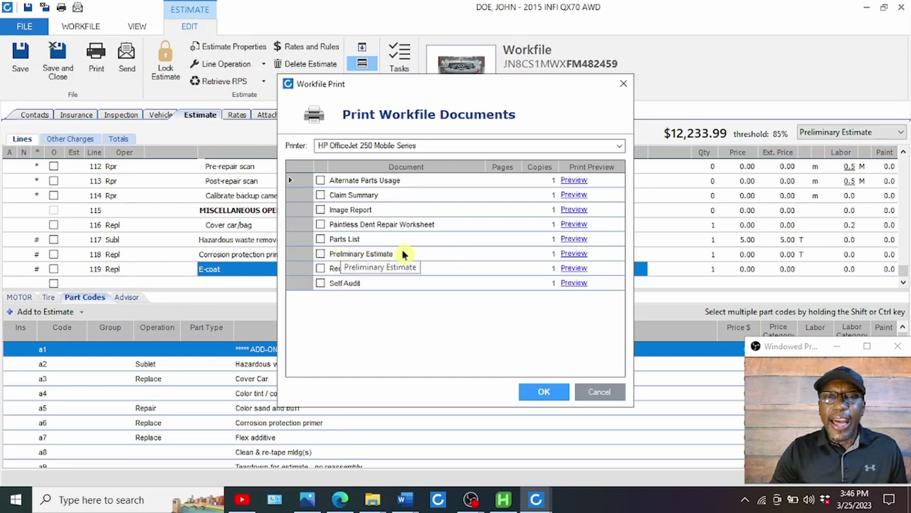
{"action": "left_click", "coordinate": [575, 254]}
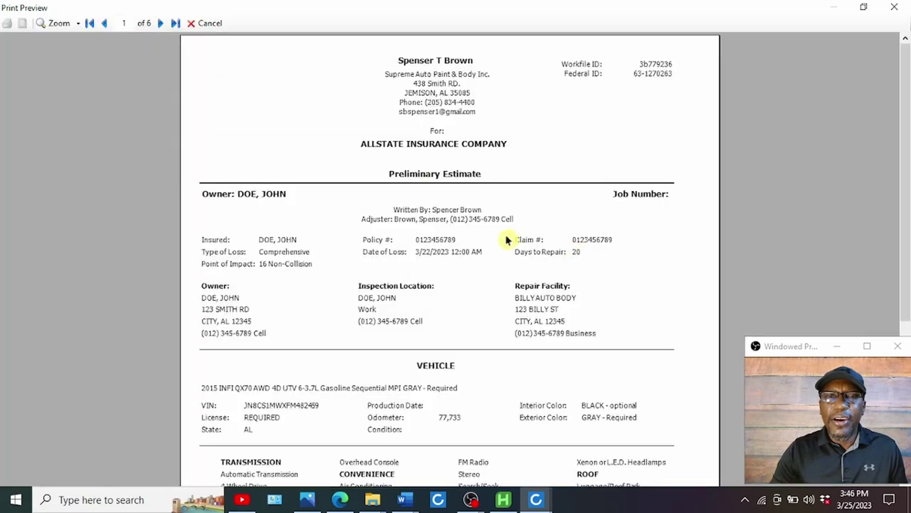
{"action": "scroll", "coordinate": [508, 240], "scroll_direction": "down", "scroll_amount": 5}
{"action": "scroll", "coordinate": [509, 240], "scroll_direction": "down", "scroll_amount": 1}
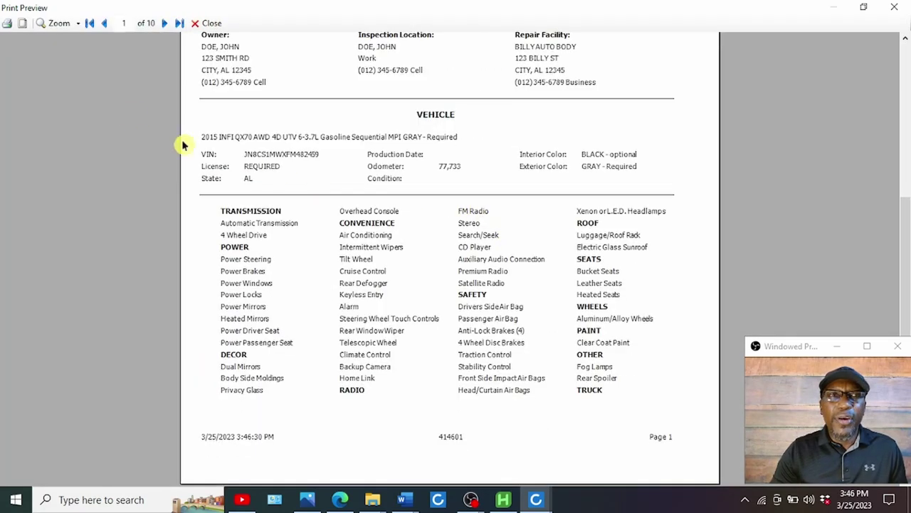
- Read through the estimate's line items on pages 2 to 5 of the print preview, from front bumper to rear lamps
{"action": "left_click", "coordinate": [165, 25]}
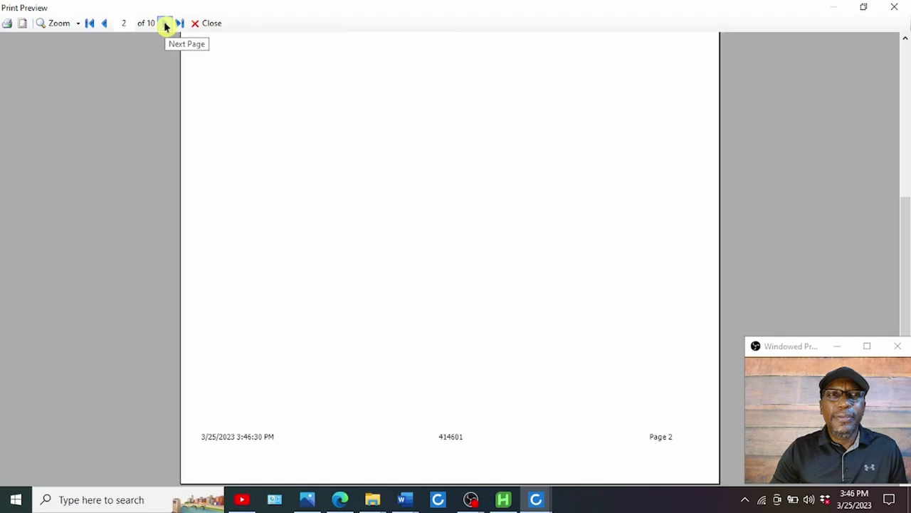
{"action": "left_click", "coordinate": [165, 25]}
{"action": "scroll", "coordinate": [347, 157], "scroll_direction": "up", "scroll_amount": 5}
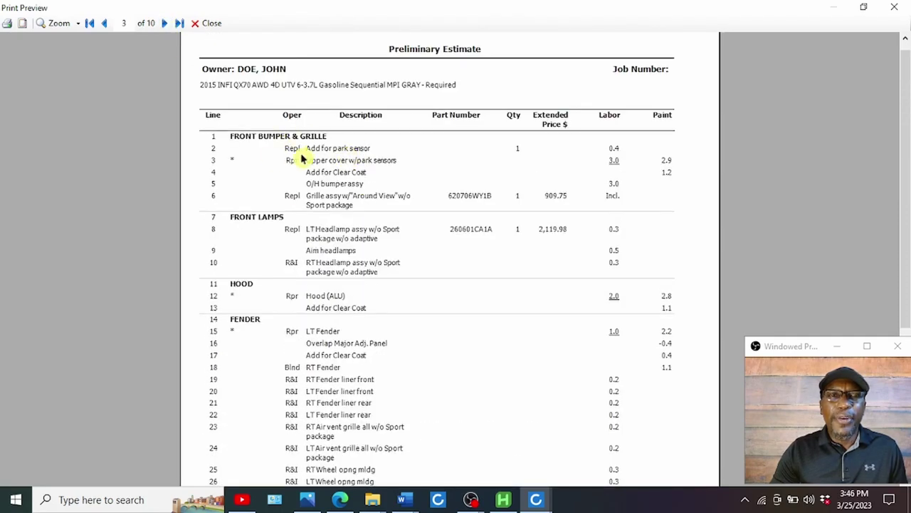
{"action": "scroll", "coordinate": [300, 159], "scroll_direction": "down", "scroll_amount": 5}
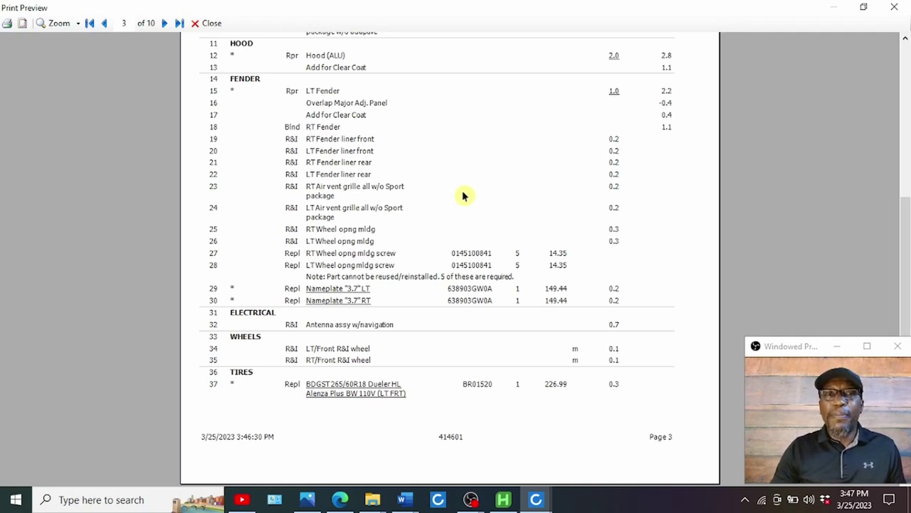
{"action": "scroll", "coordinate": [462, 195], "scroll_direction": "up", "scroll_amount": 5}
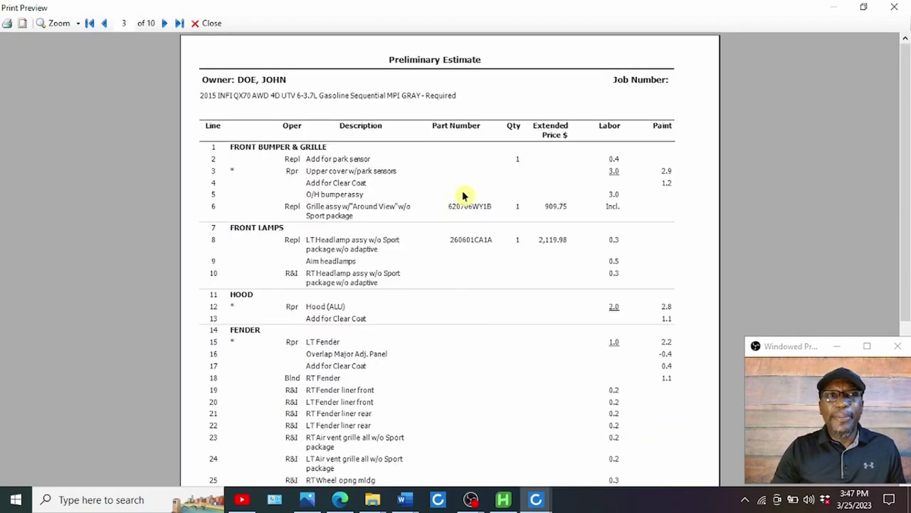
{"action": "left_click", "coordinate": [165, 23]}
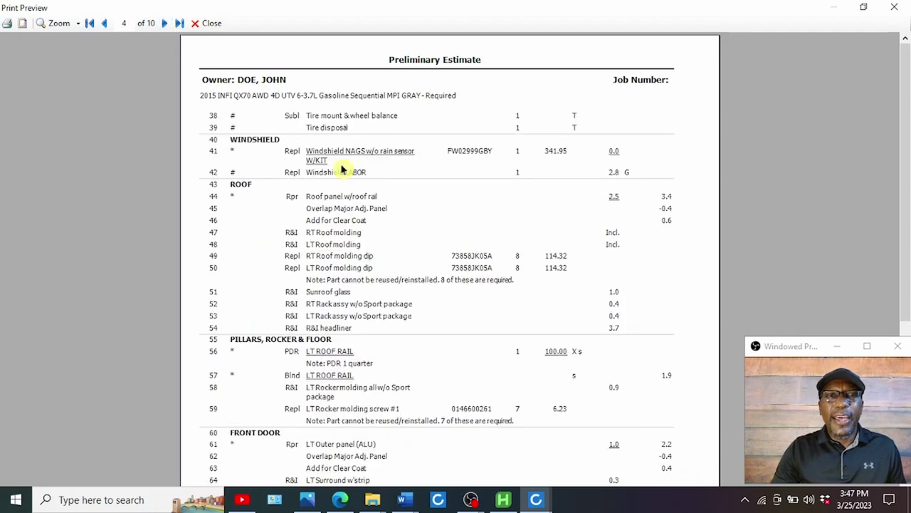
{"action": "scroll", "coordinate": [342, 169], "scroll_direction": "down", "scroll_amount": 5}
{"action": "scroll", "coordinate": [356, 179], "scroll_direction": "up", "scroll_amount": 5}
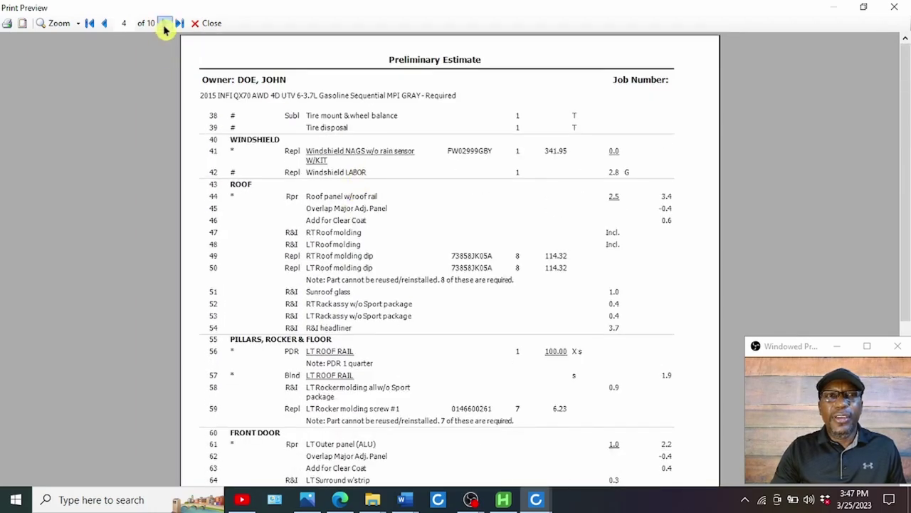
{"action": "left_click", "coordinate": [164, 23]}
{"action": "scroll", "coordinate": [406, 204], "scroll_direction": "down", "scroll_amount": 4}
{"action": "scroll", "coordinate": [407, 204], "scroll_direction": "up", "scroll_amount": 4}
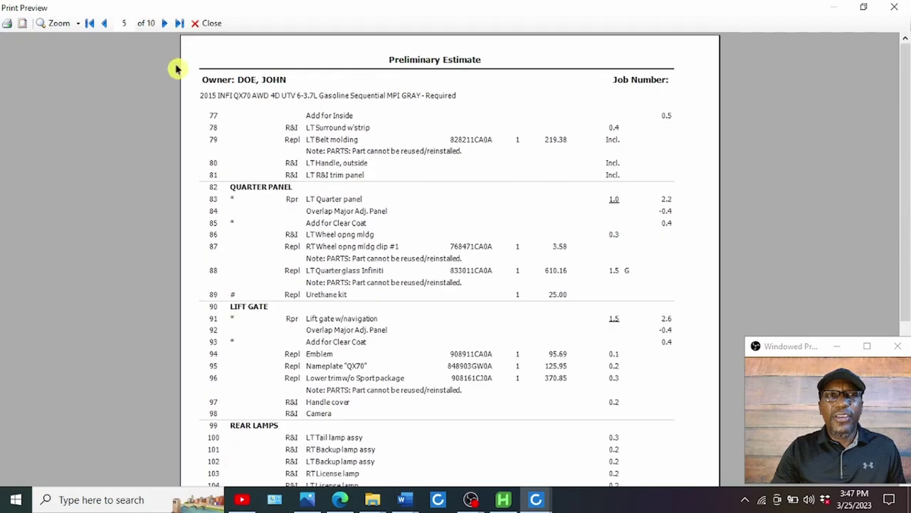
- Check the estimate totals on page 6 of the print preview, and close the preview
{"action": "left_click", "coordinate": [165, 23]}
{"action": "scroll", "coordinate": [421, 191], "scroll_direction": "down", "scroll_amount": 3}
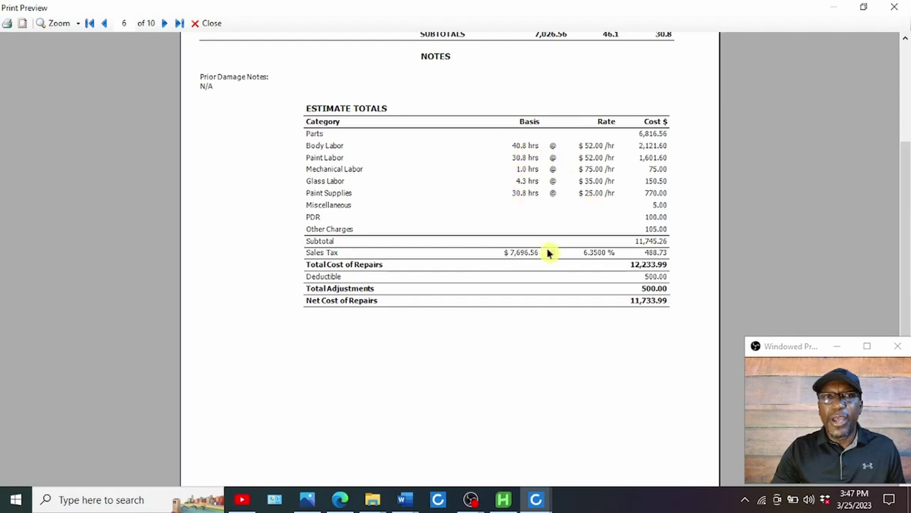
{"action": "left_click", "coordinate": [211, 22]}
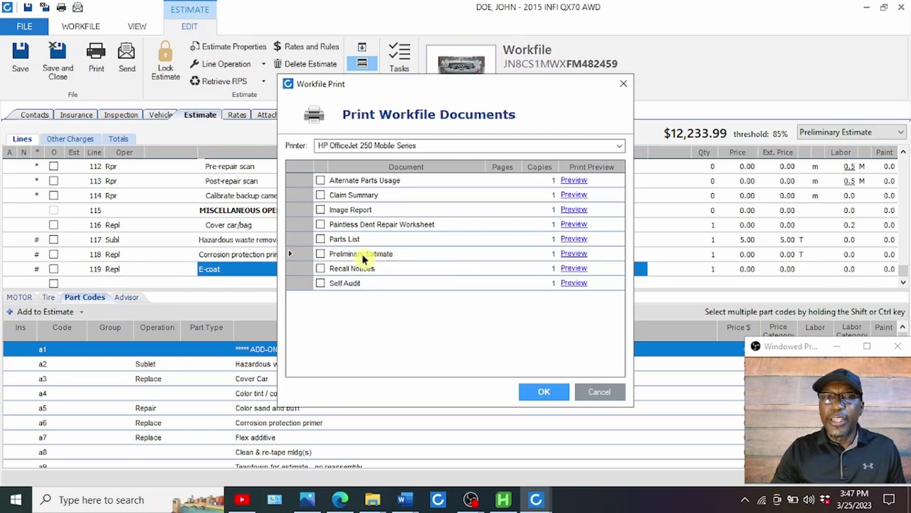
- Mark the Preliminary Estimate for printing on the HP OfficeJet 250 Mobile Series, and cancel the print job
{"action": "left_click", "coordinate": [321, 255]}
{"action": "left_click", "coordinate": [430, 146]}
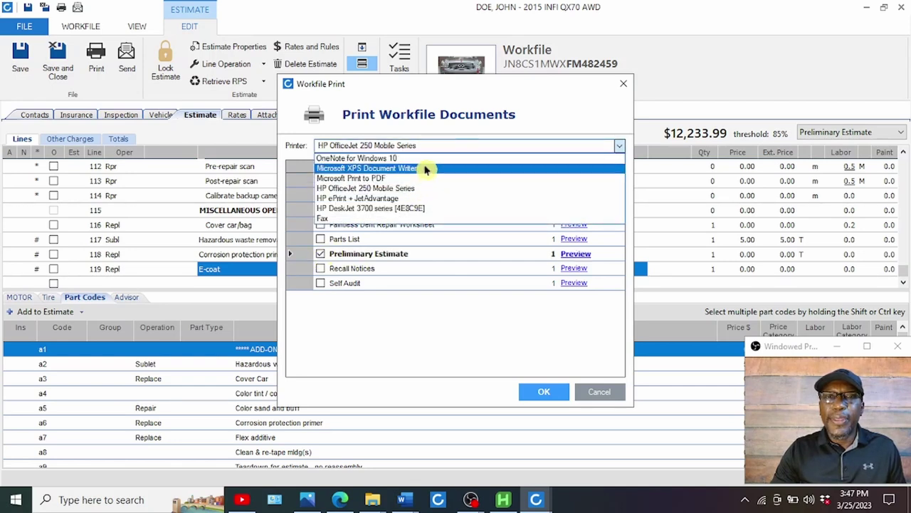
{"action": "left_click", "coordinate": [432, 189]}
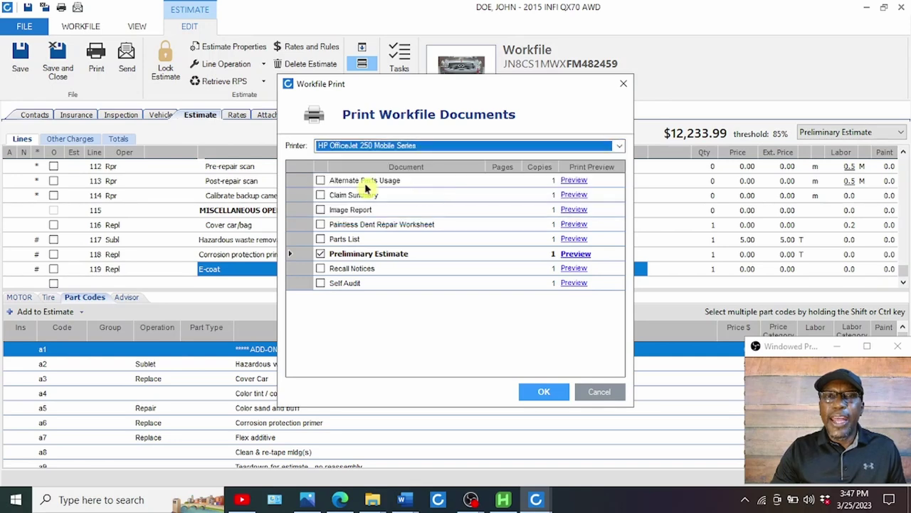
{"action": "left_click", "coordinate": [488, 146]}
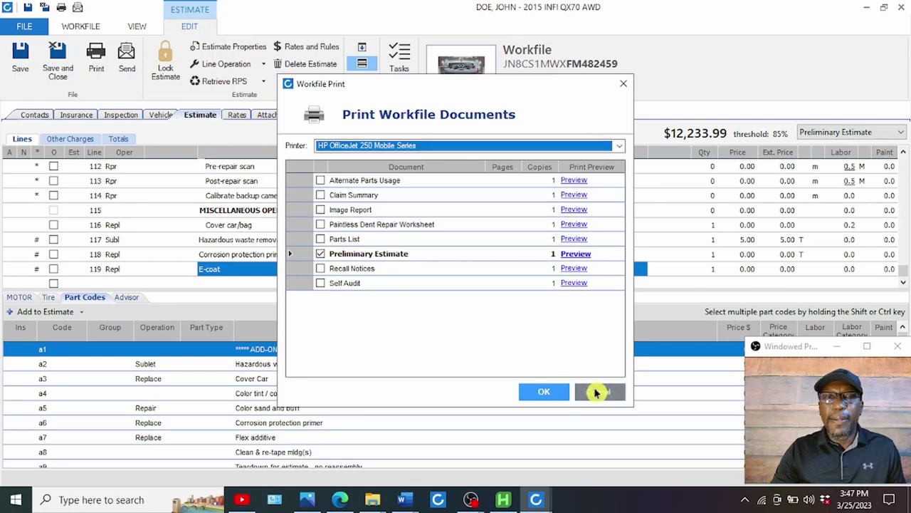
{"action": "left_click", "coordinate": [598, 392]}
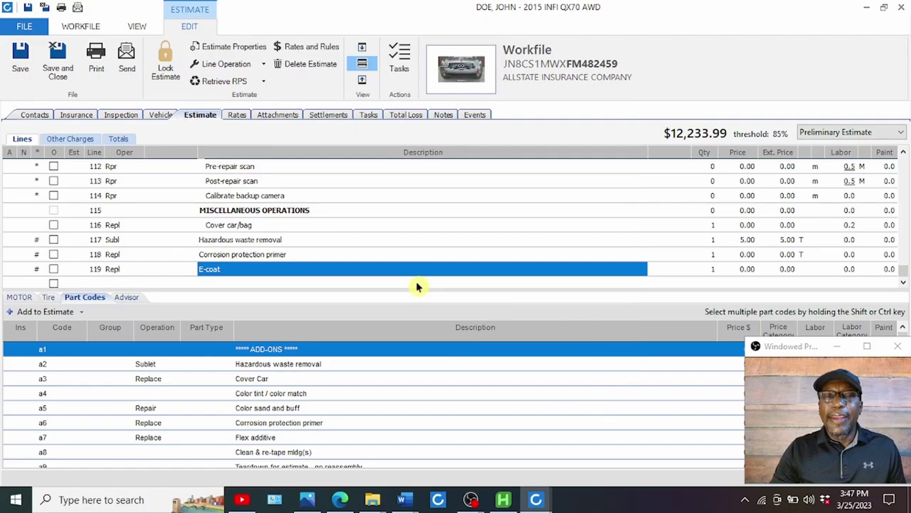